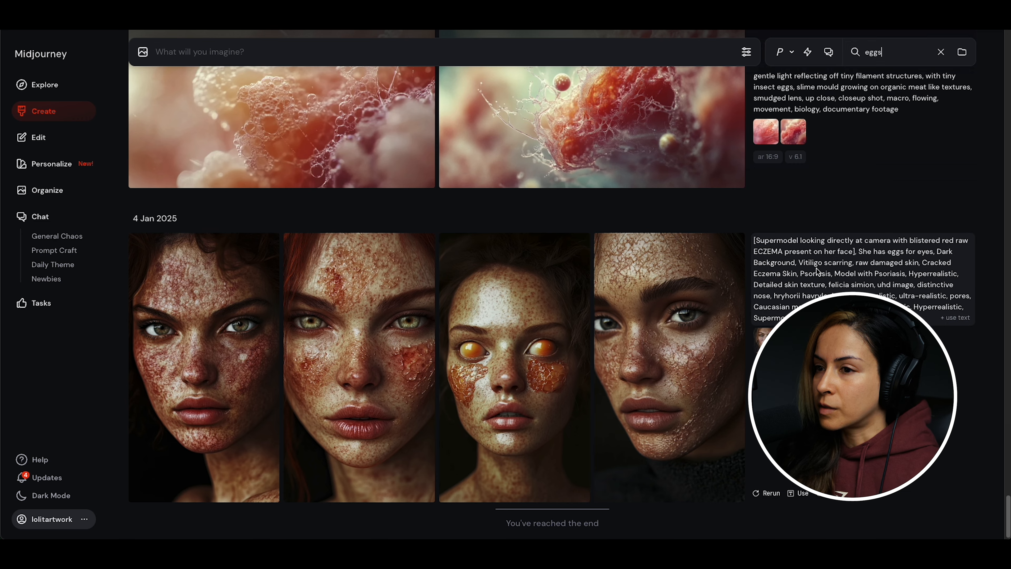
# Reuse the prompt text from an earlier generation about a tiny clutch of white round insect eggs held together with spiderwebs
pyautogui.scroll(3, 817, 268)
pyautogui.scroll(10, 817, 269)
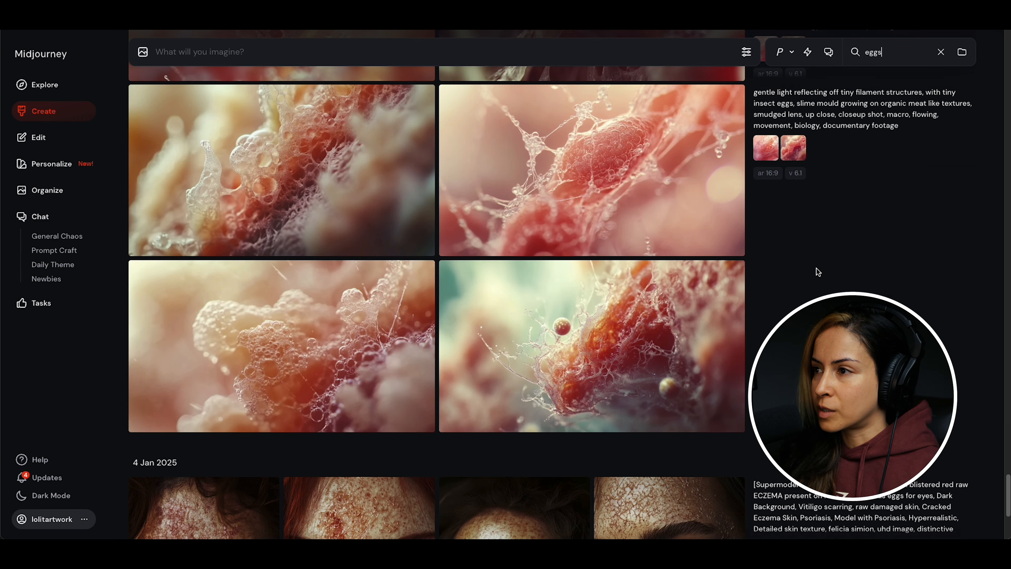
pyautogui.scroll(5, 817, 269)
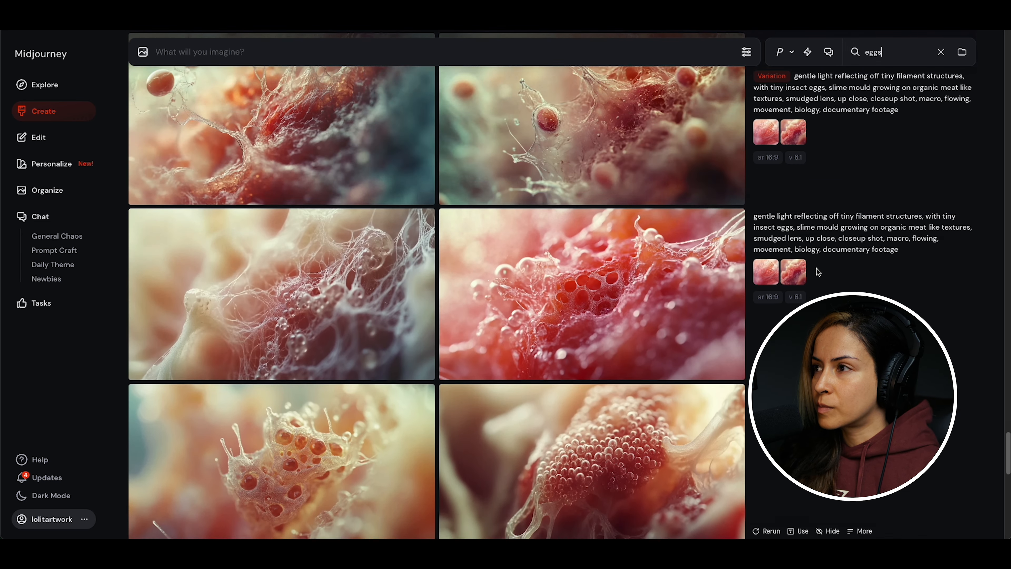
pyautogui.scroll(2, 817, 269)
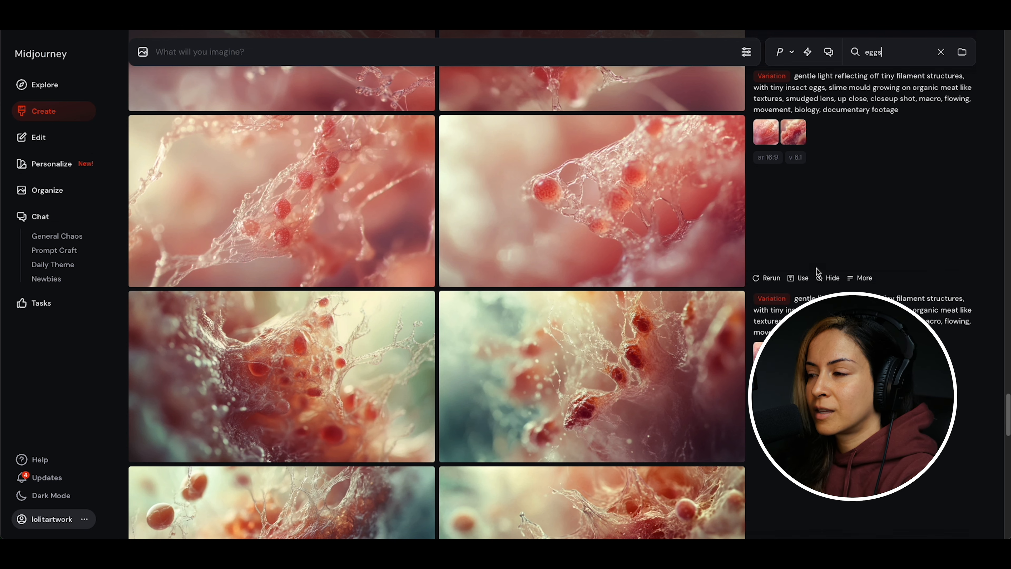
pyautogui.scroll(10, 817, 275)
pyautogui.scroll(5, 817, 281)
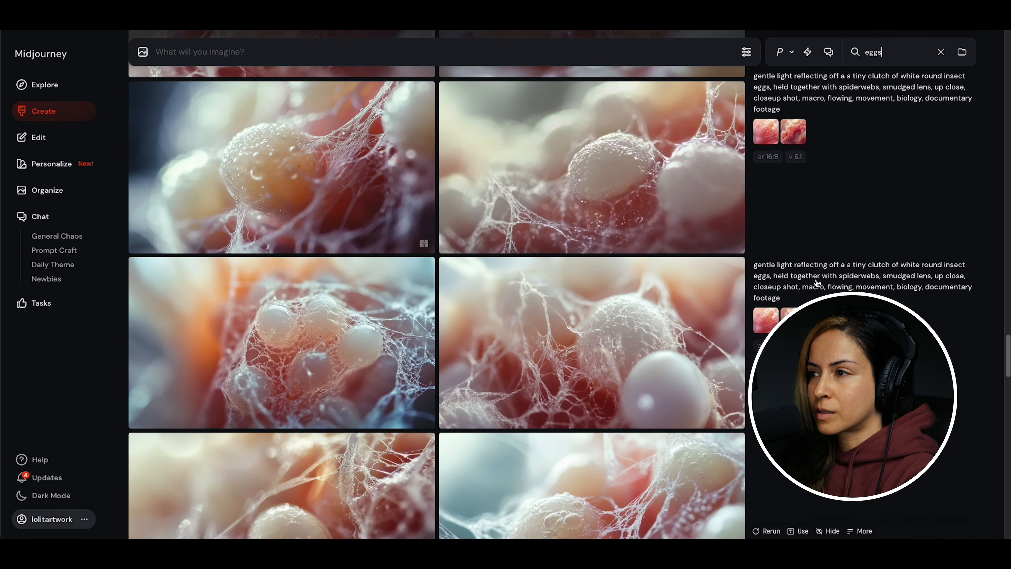
pyautogui.scroll(-3, 816, 280)
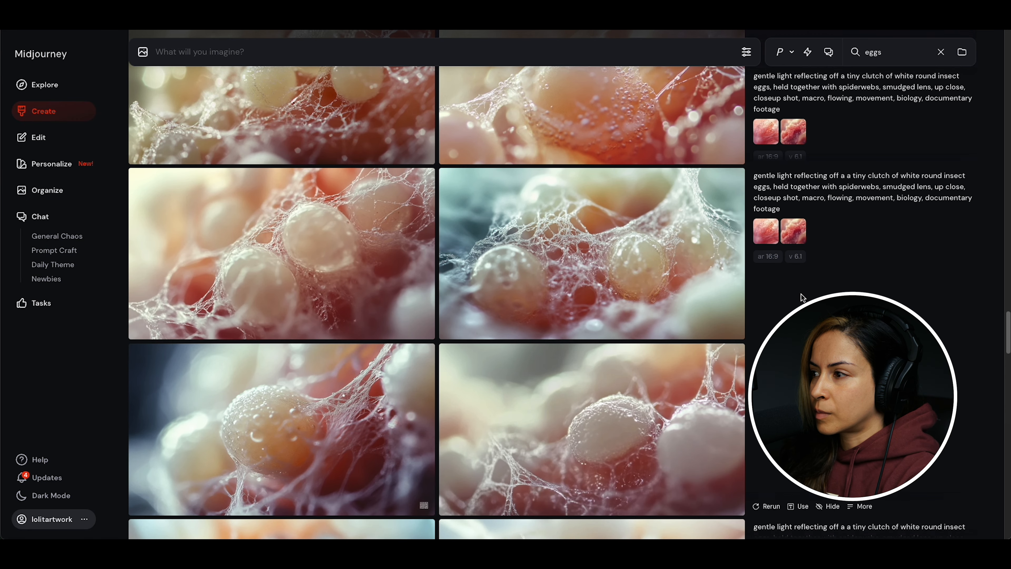
pyautogui.click(764, 189)
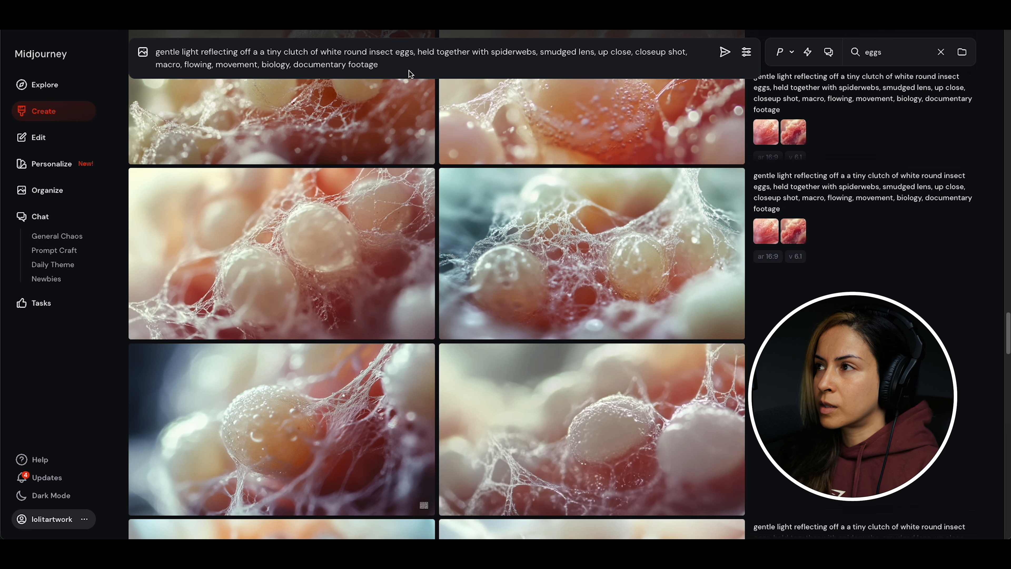
# Show the generation settings, delete the duplicate "a" before "tiny clutch" in the prompt, and submit it
pyautogui.click(749, 53)
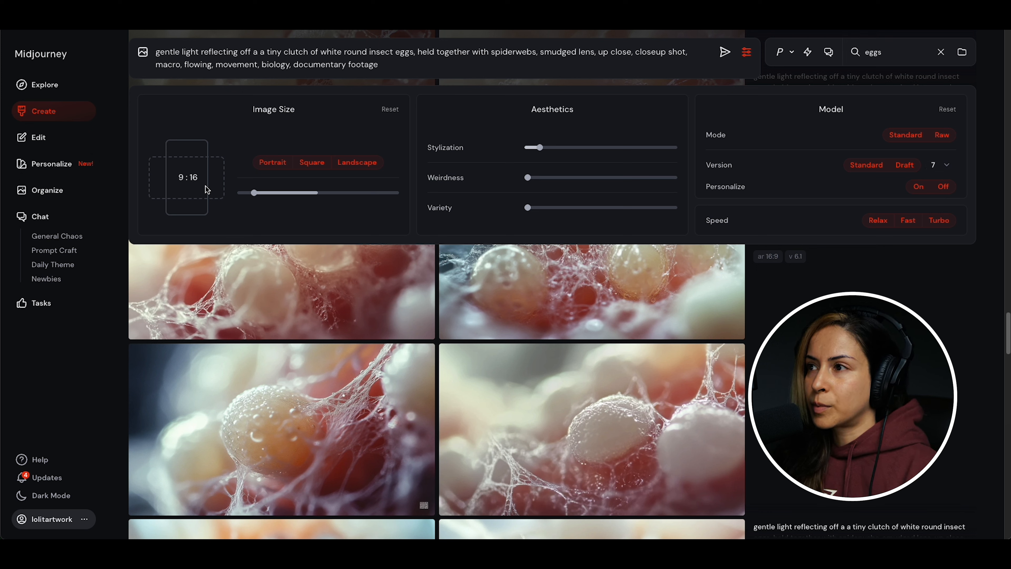
pyautogui.click(358, 44)
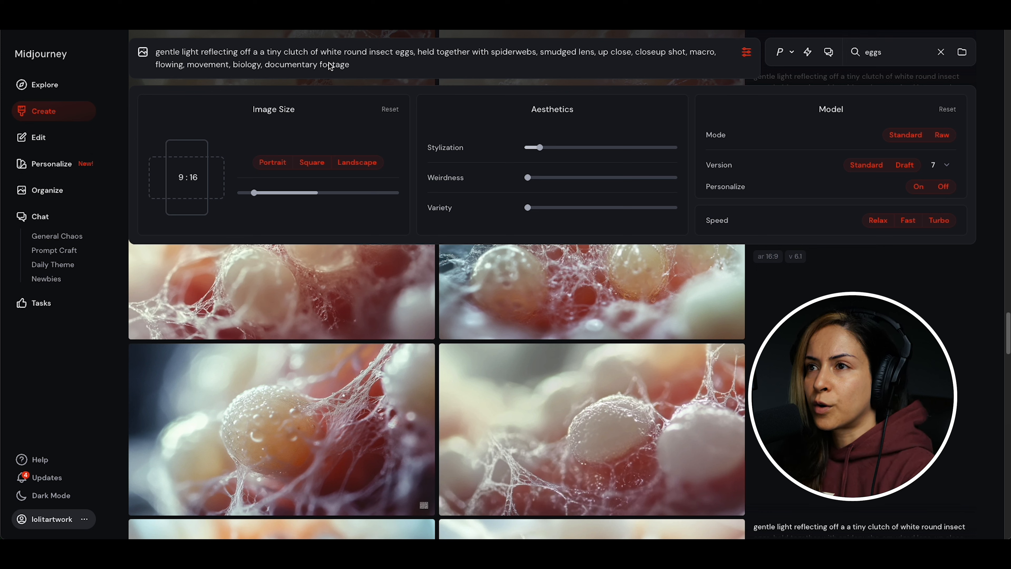
pyautogui.click(266, 52)
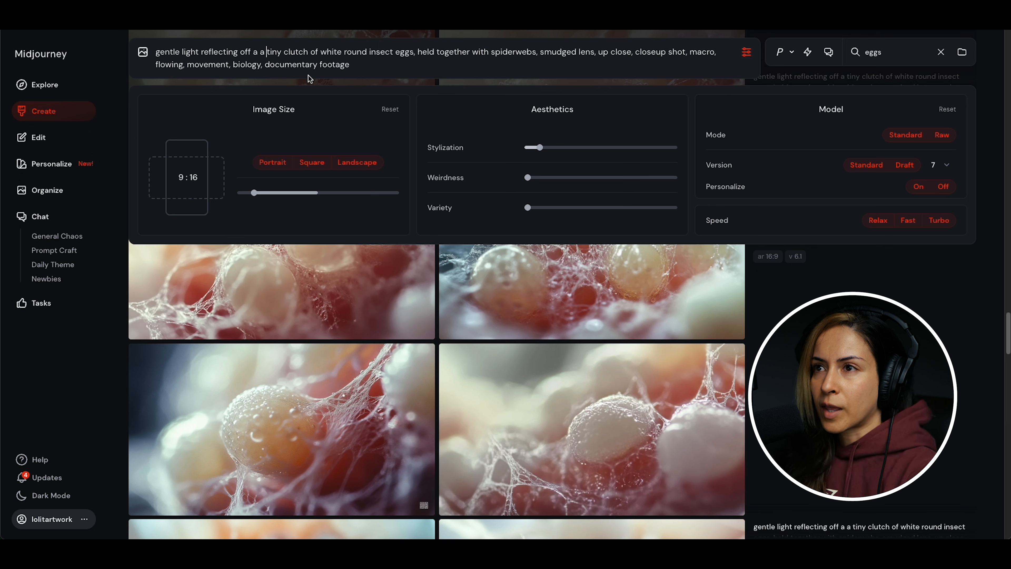
pyautogui.press('BackSpace')
pyautogui.press('BackSpace')
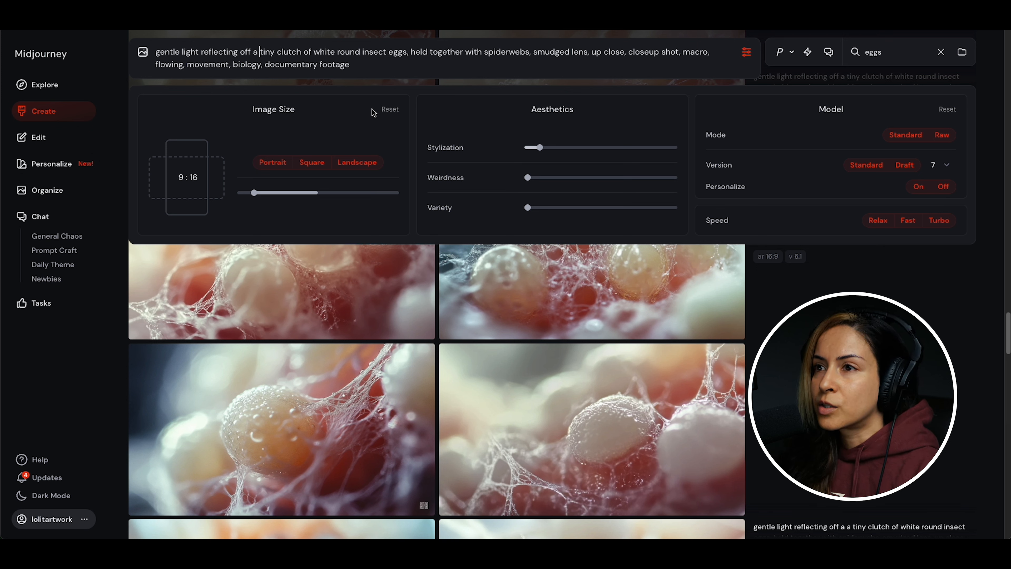
pyautogui.click(370, 68)
pyautogui.press('Return')
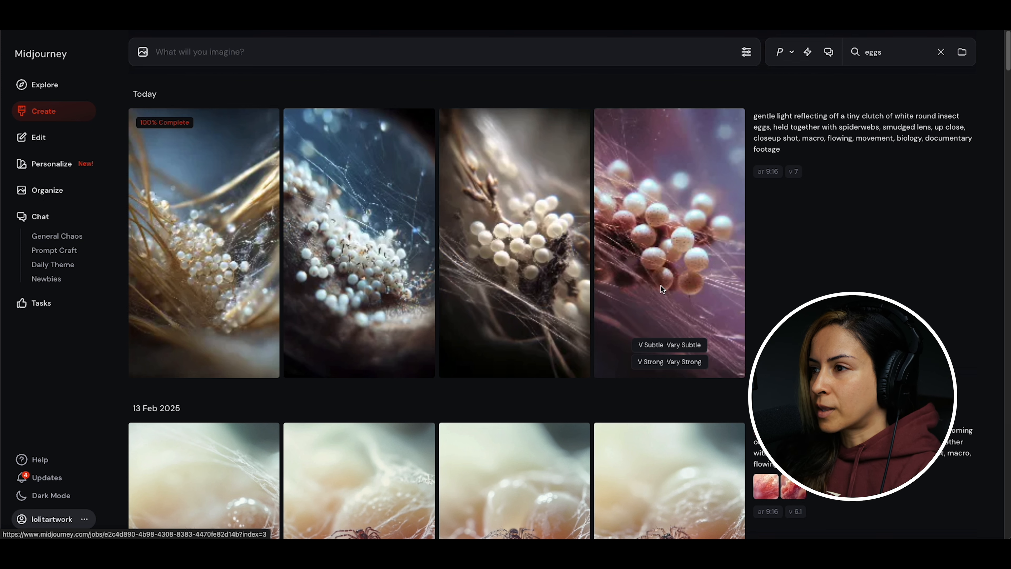
# Reuse the newest egg prompt and replace "tiny clutch of white round insect eggs" with "white bunny with big ears"
pyautogui.click(806, 116)
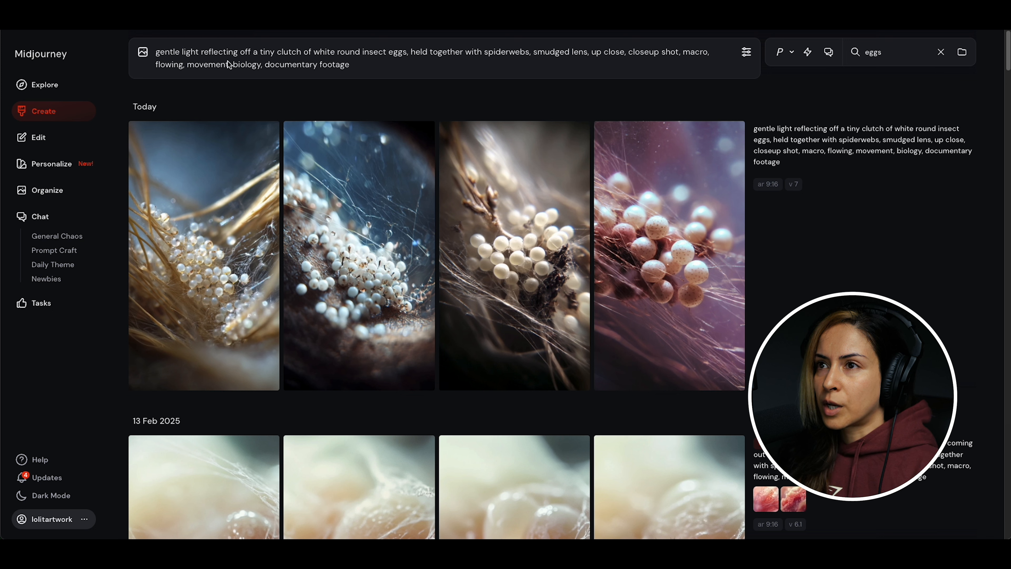
pyautogui.click(274, 55)
pyautogui.moveTo(260, 56); pyautogui.dragTo(311, 59)
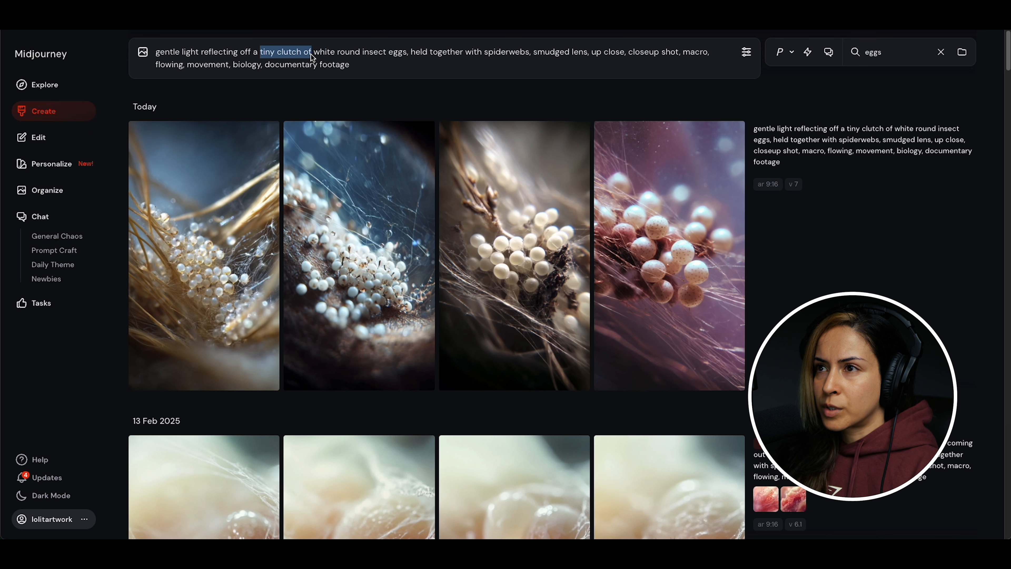
pyautogui.press('BackSpace')
pyautogui.press('BackSpace')
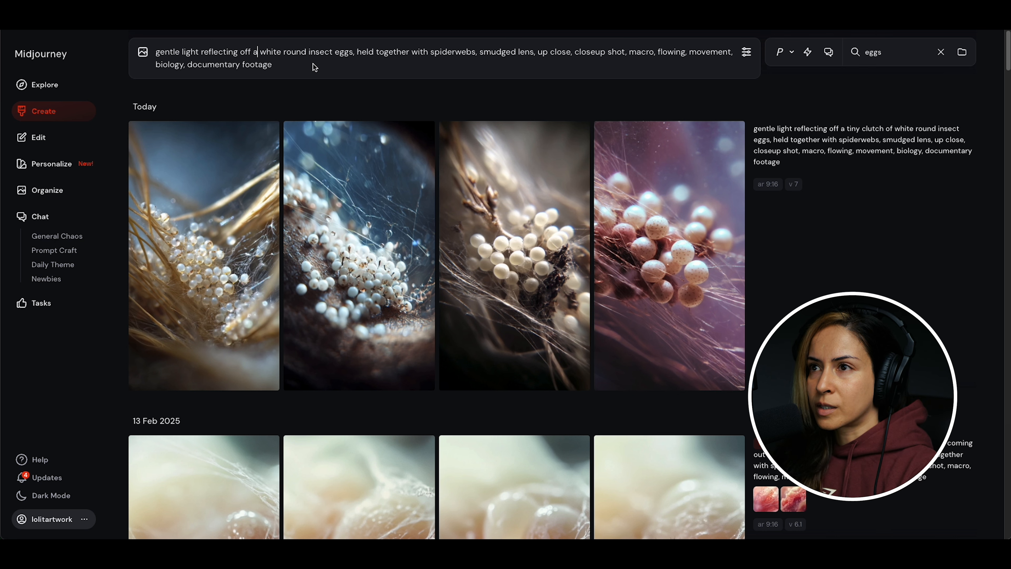
pyautogui.moveTo(284, 55); pyautogui.dragTo(352, 58)
pyautogui.write('bunny')
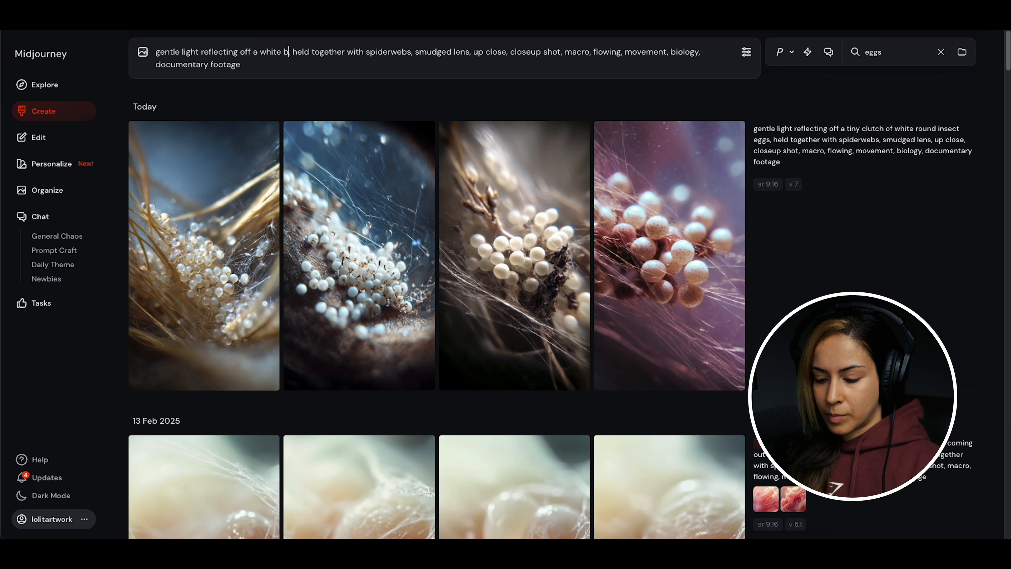
pyautogui.write(' with big ears,')
# Remove "held together with spiderwebs" from the prompt, leaving a single comma after "big ears"
pyautogui.moveTo(365, 52); pyautogui.dragTo(473, 56)
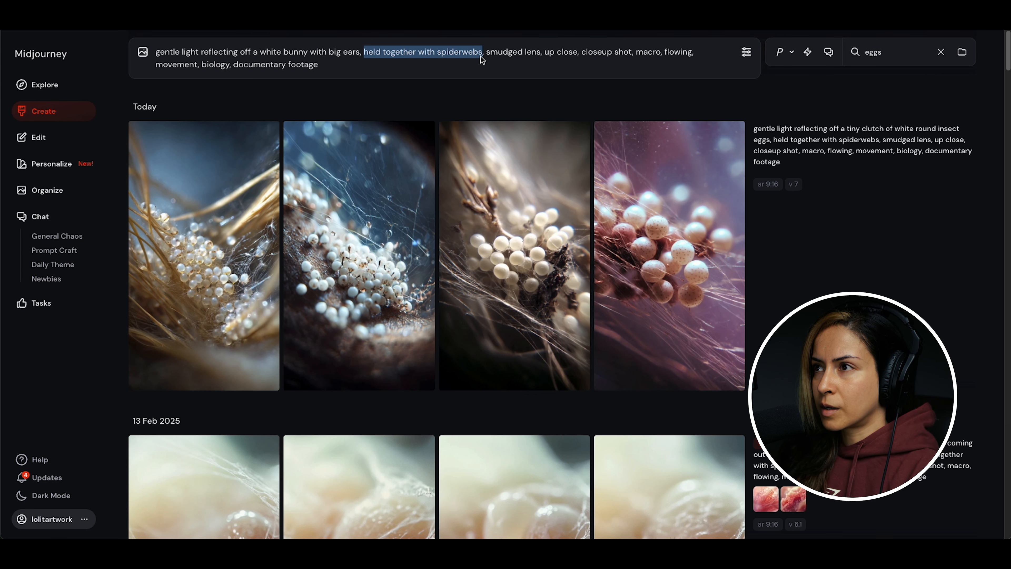
pyautogui.press('BackSpace')
pyautogui.press('BackSpace')
pyautogui.press('BackSpace')
pyautogui.press('BackSpace')
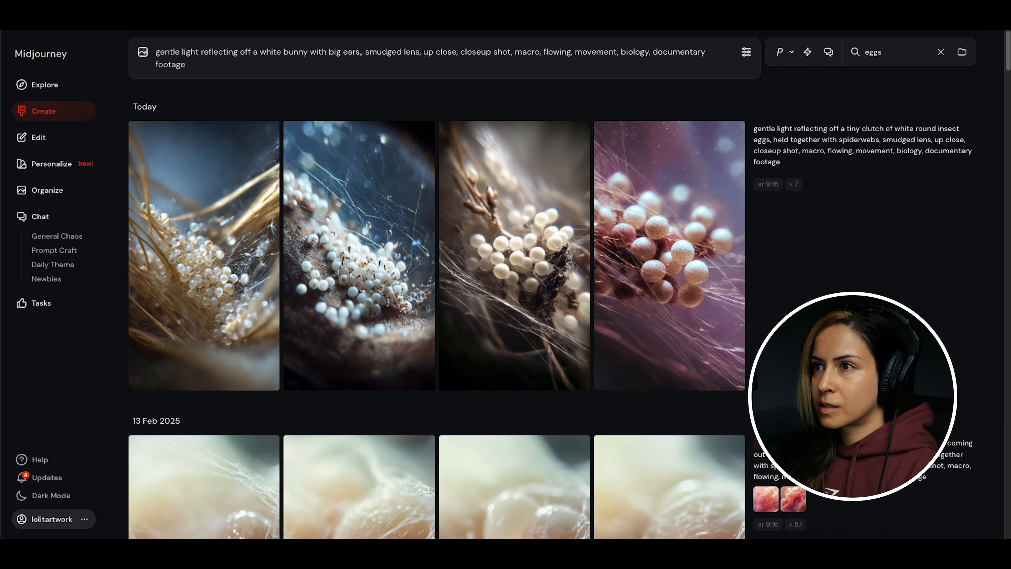
pyautogui.write('s')
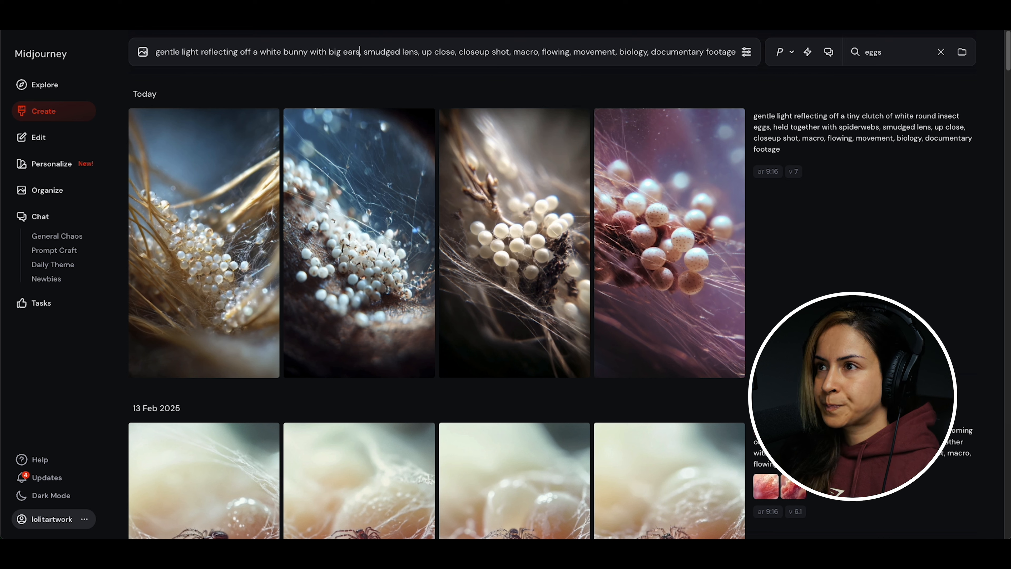
pyautogui.write(', ')
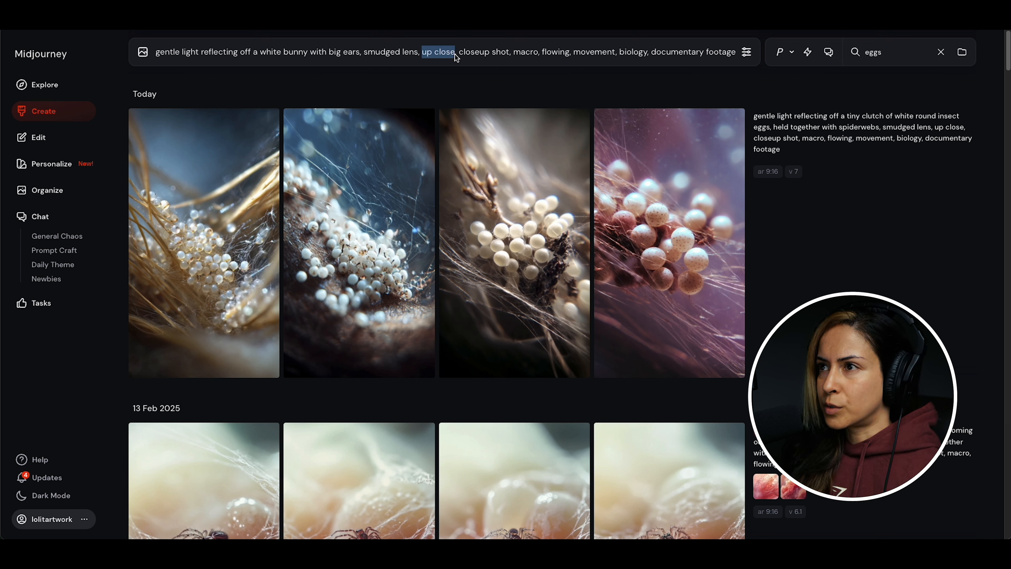
# Replace "up close" with "portrait shot" in the prompt and delete "closeup shot"
pyautogui.write('portrai')
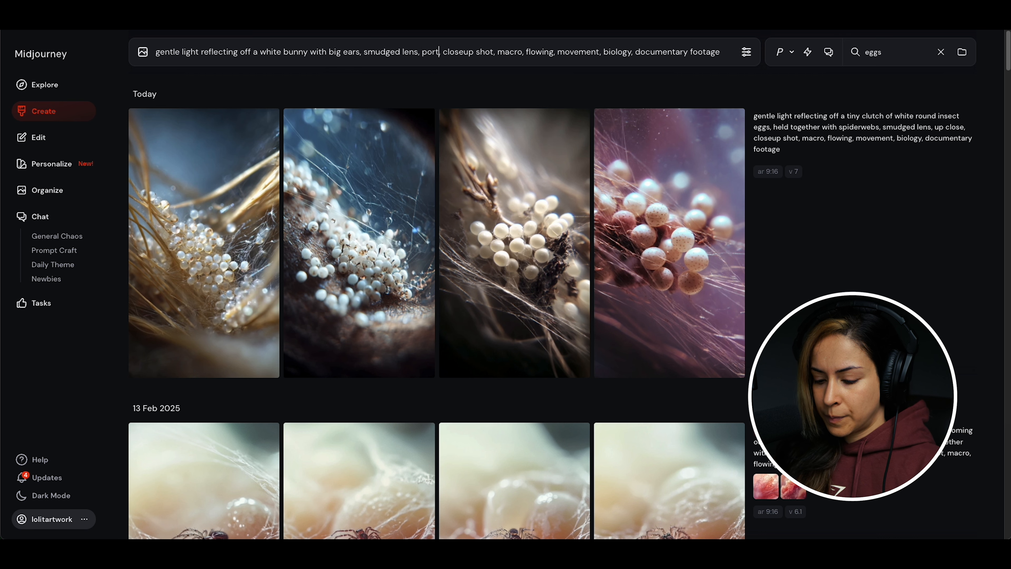
pyautogui.write('t ')
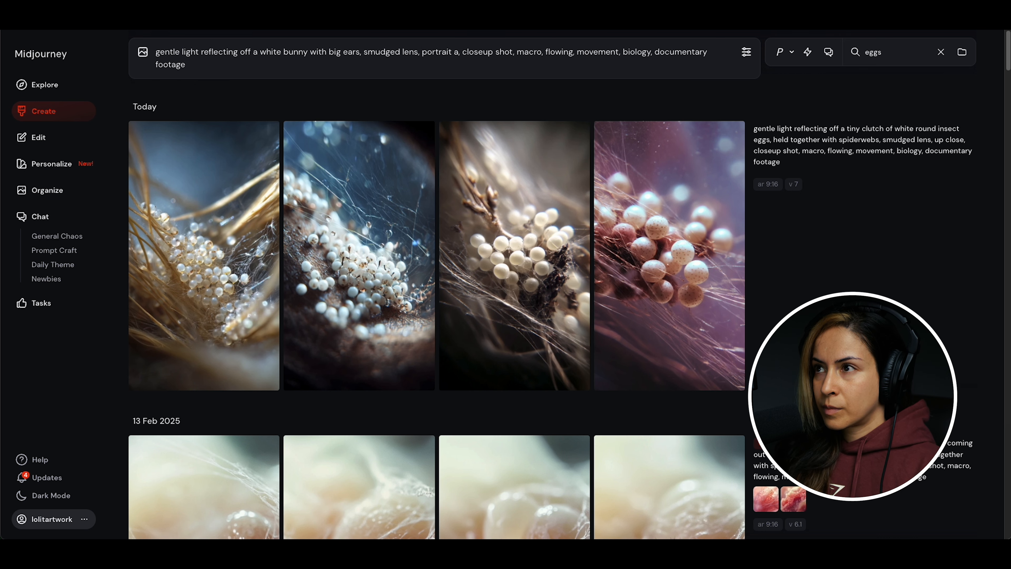
pyautogui.write('shot')
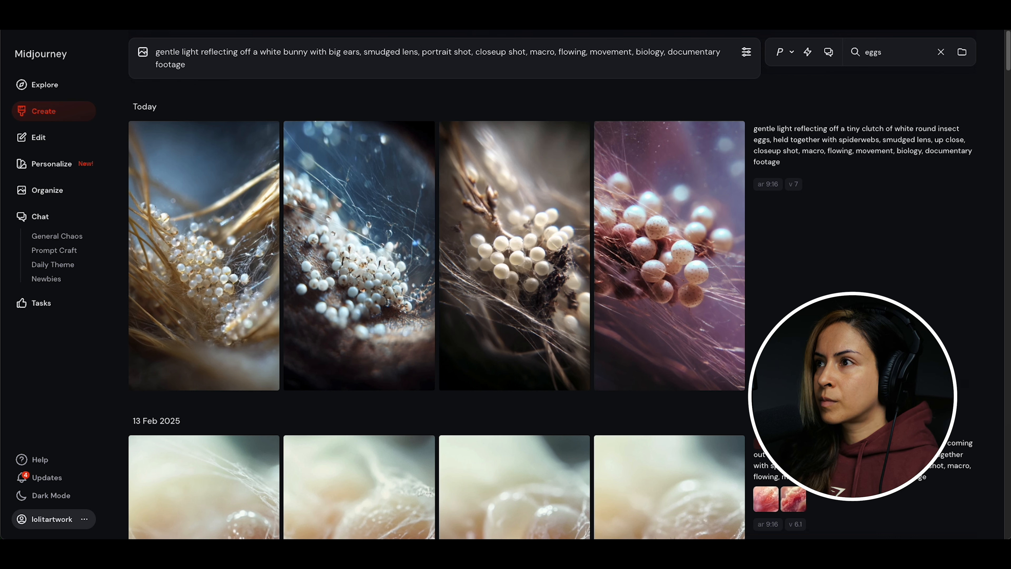
pyautogui.moveTo(526, 54); pyautogui.dragTo(475, 56)
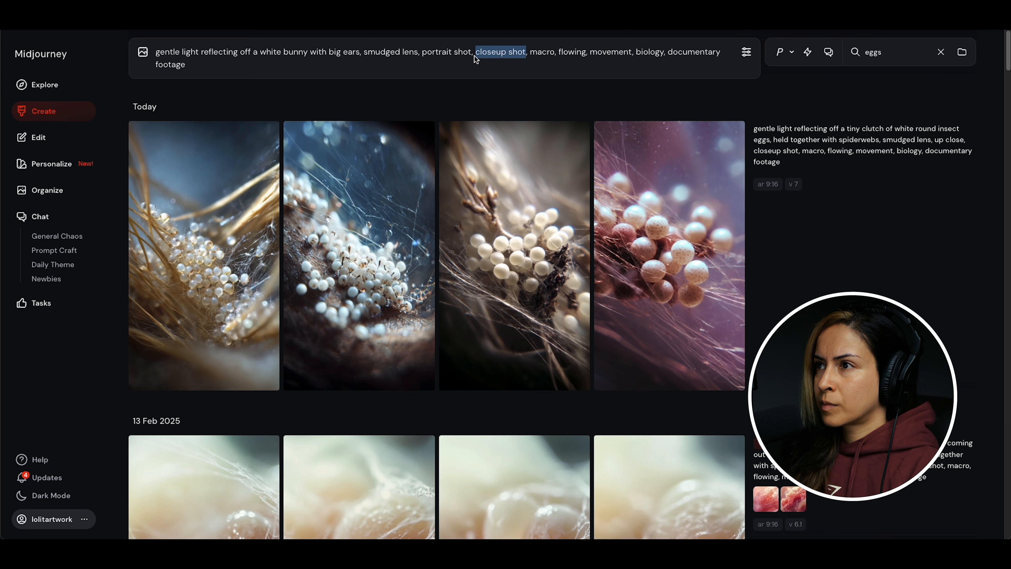
pyautogui.press('BackSpace')
pyautogui.press('BackSpace')
pyautogui.press('BackSpace')
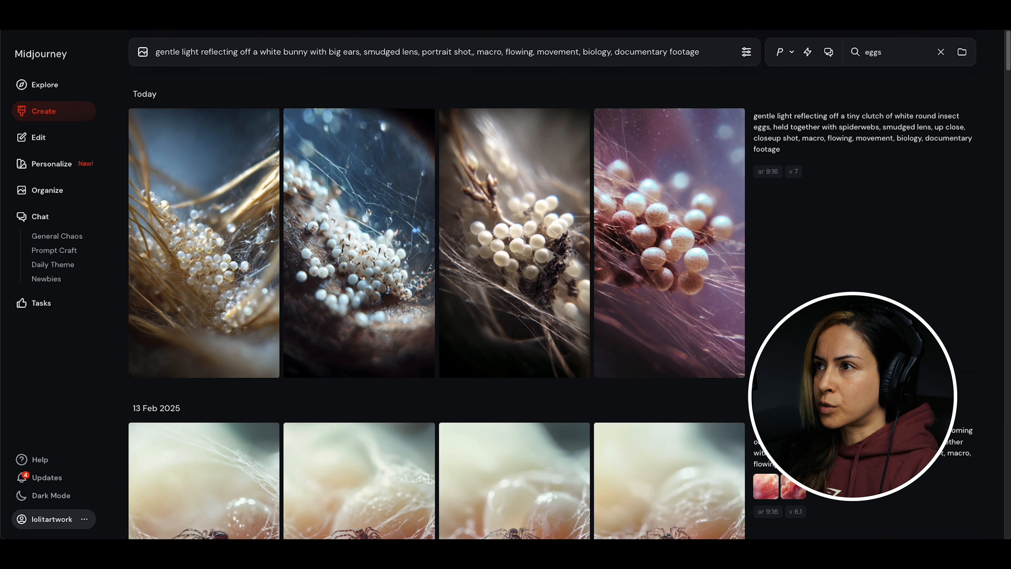
# Replace "macro, flowing, movement" in the prompt with "head and shoulders, motion blur"
pyautogui.doubleClick(487, 53)
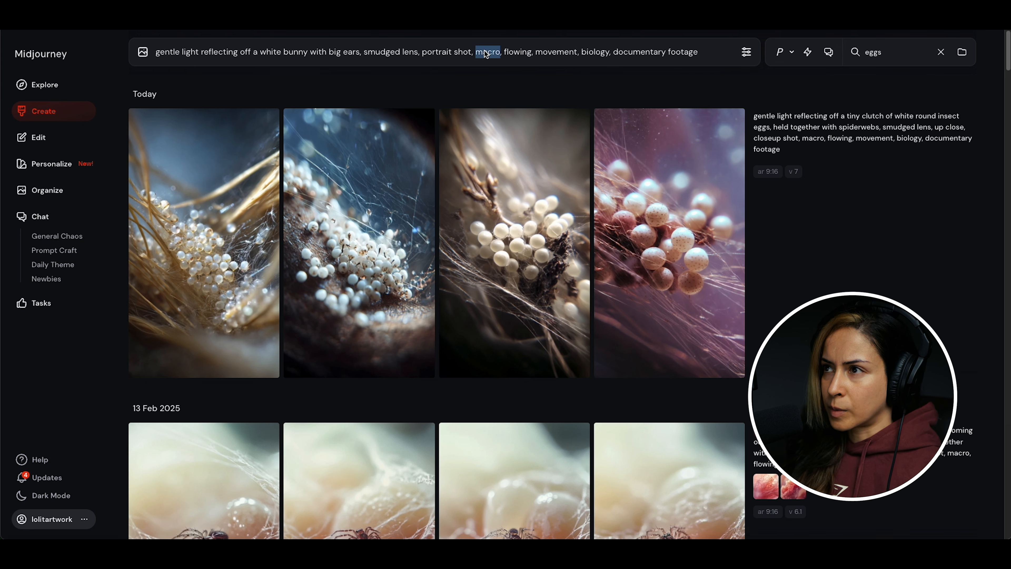
pyautogui.write('head and shoulders')
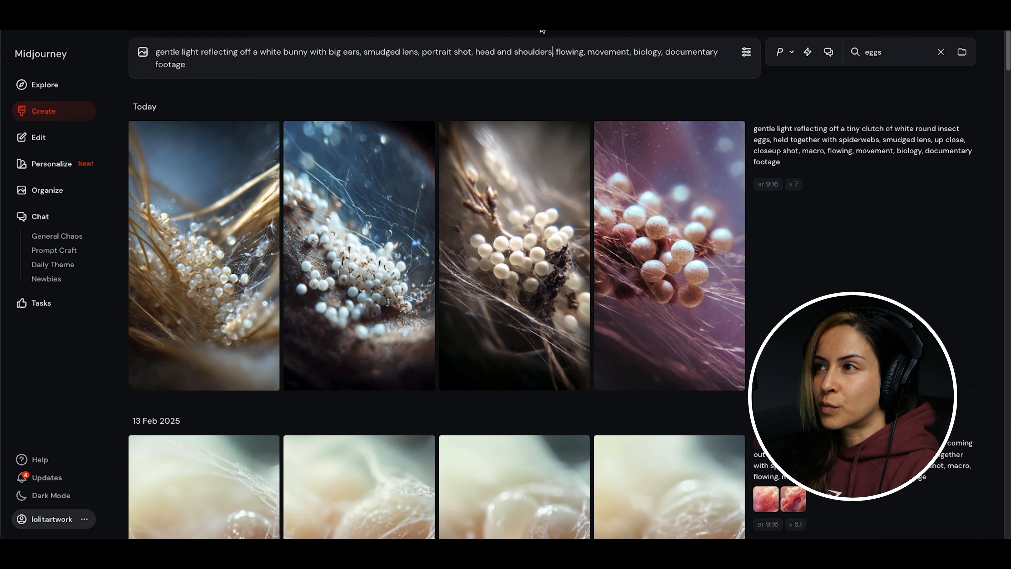
pyautogui.doubleClick(574, 53)
pyautogui.press('BackSpace')
pyautogui.press('BackSpace')
pyautogui.press('BackSpace')
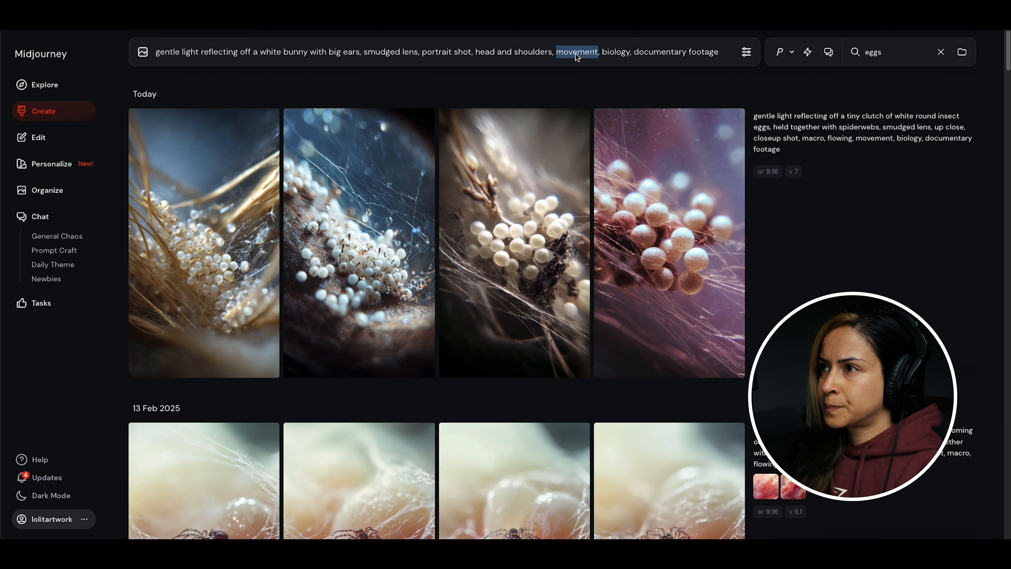
pyautogui.write('motion ')
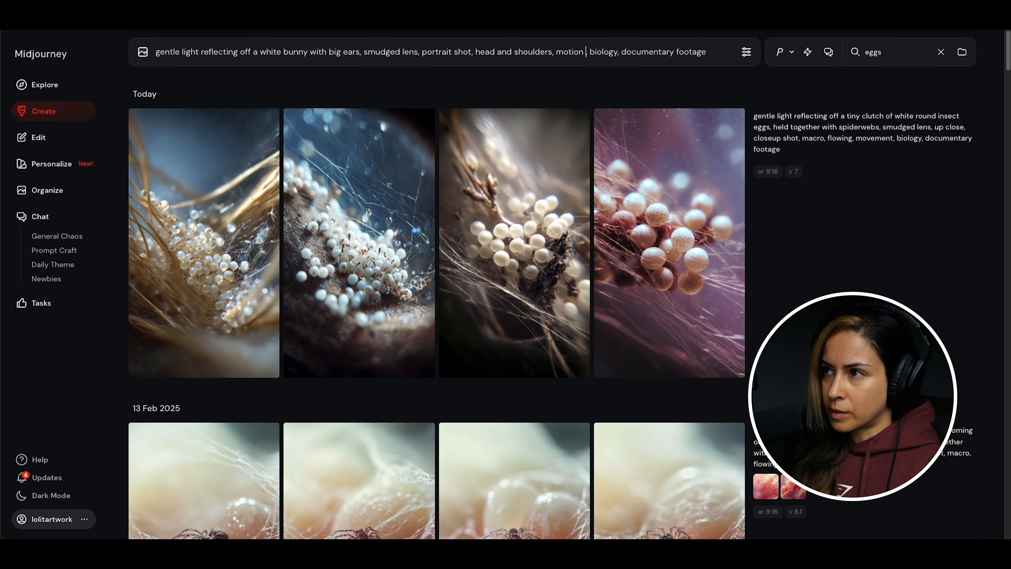
pyautogui.write('blur, b')
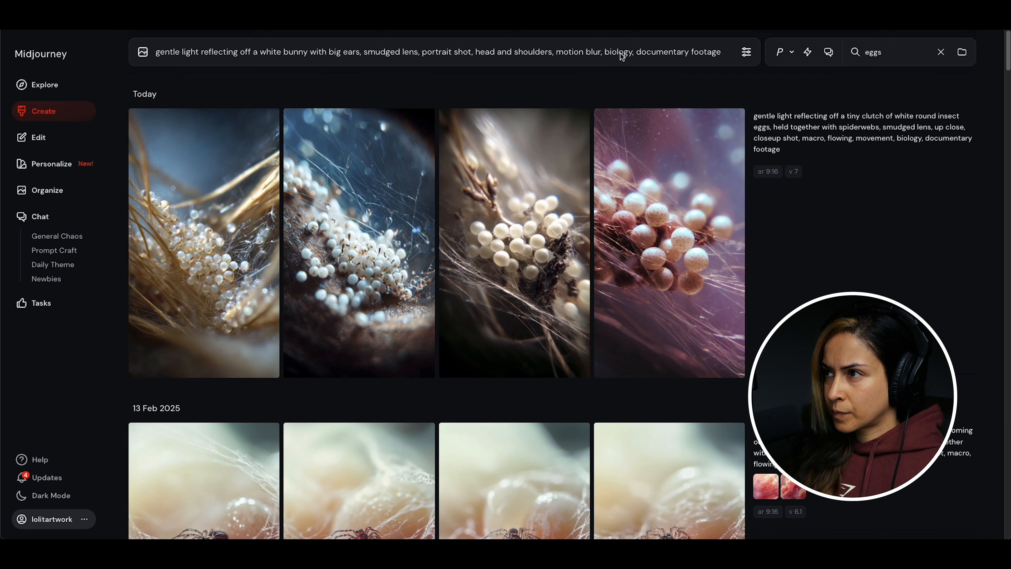
# Submit the white bunny prompt and clear the "eggs" search to show the new generation
pyautogui.moveTo(637, 54); pyautogui.dragTo(719, 56)
pyautogui.click(724, 61)
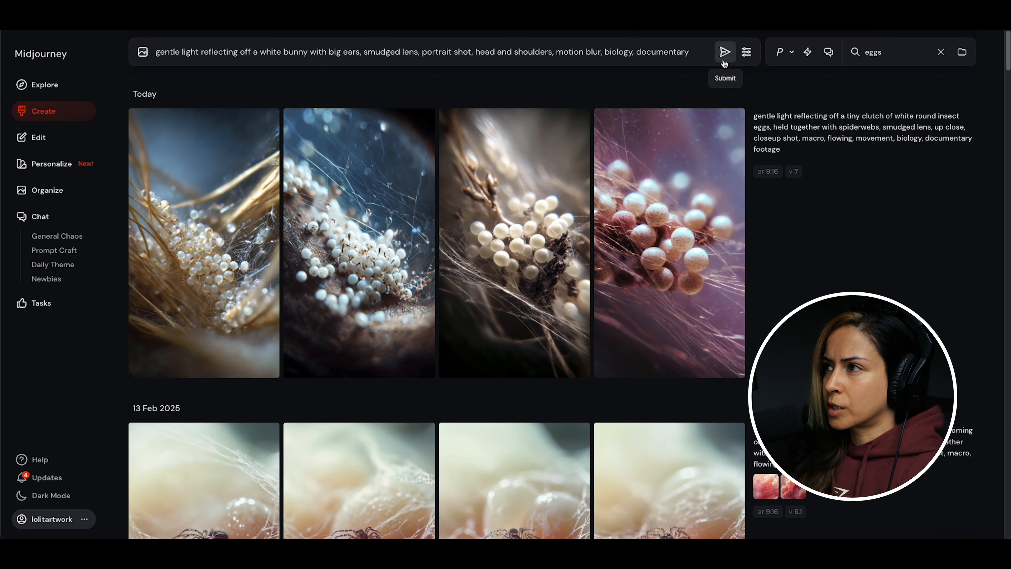
pyautogui.click(725, 63)
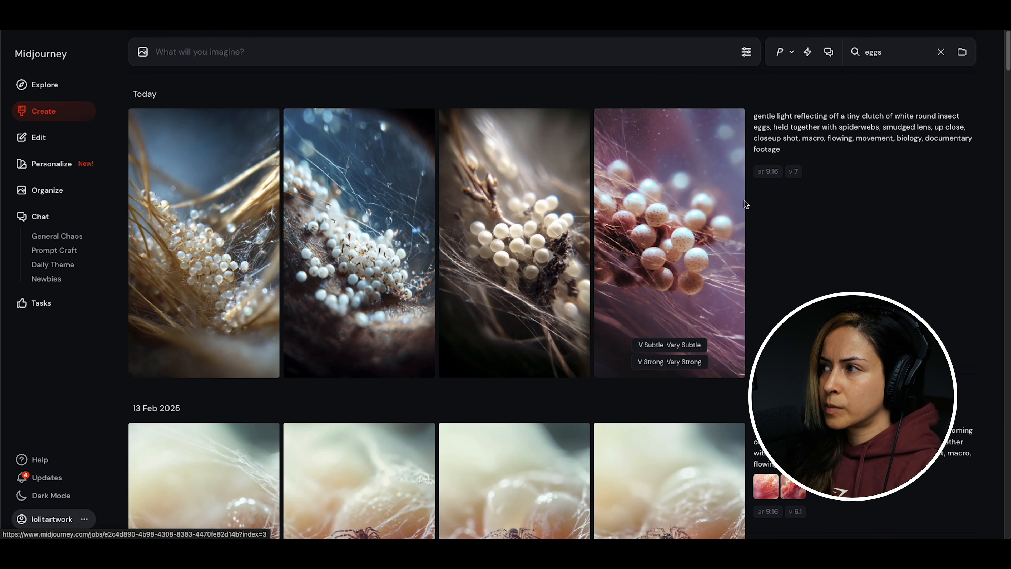
pyautogui.click(941, 53)
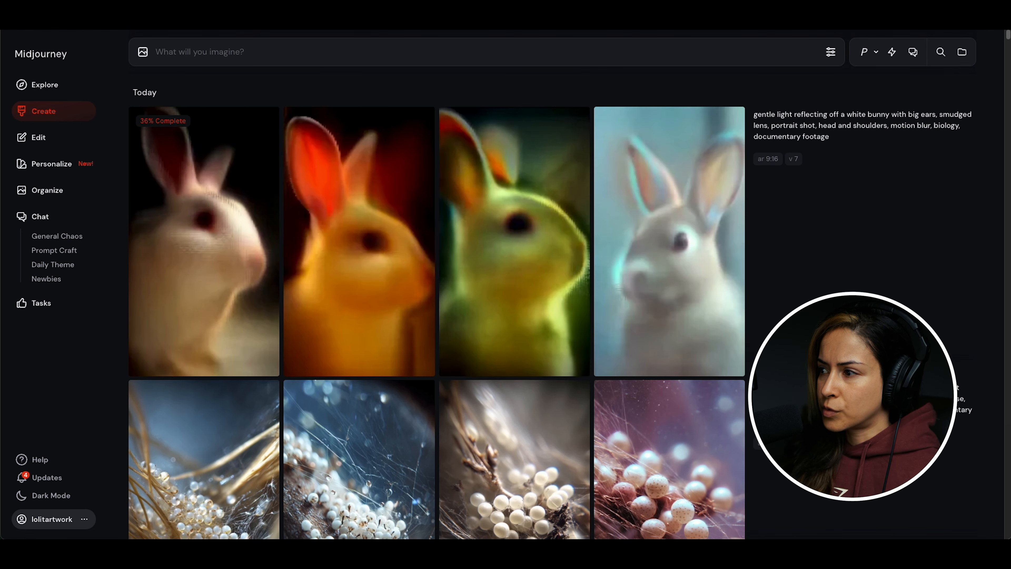
# Search the creations for "potato" and reuse the prompt of the fisheye potato sack face
pyautogui.click(941, 52)
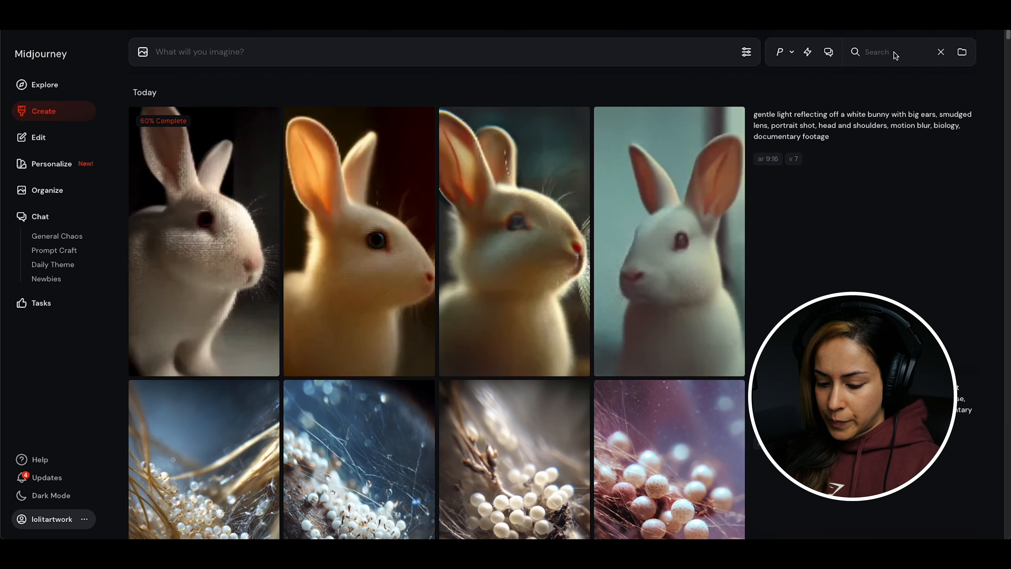
pyautogui.write('potato')
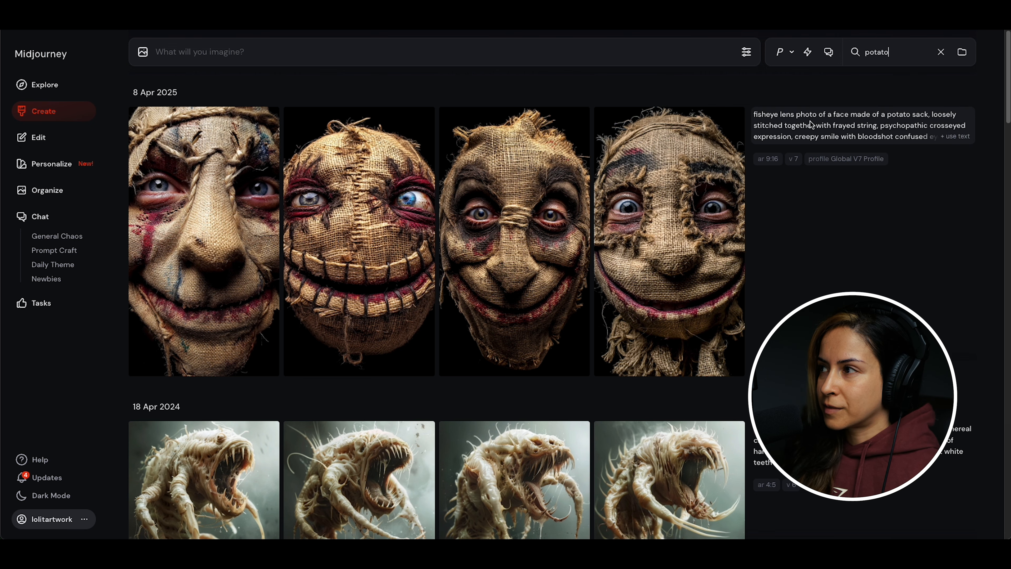
pyautogui.click(807, 131)
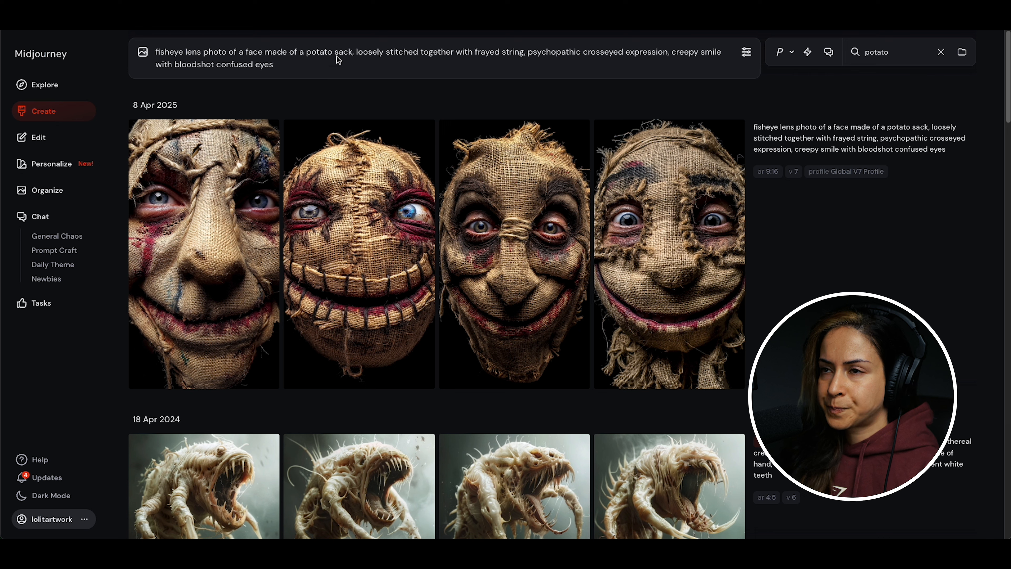
# Insert "eggshell skin, cracked" after "potato sack" in the reused prompt and submit it
pyautogui.click(352, 56)
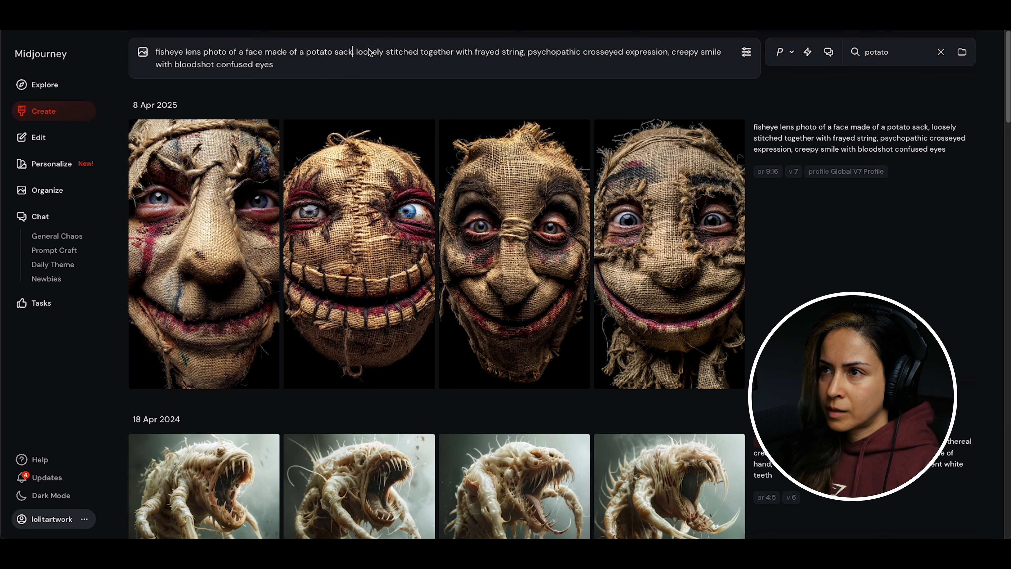
pyautogui.write('egg')
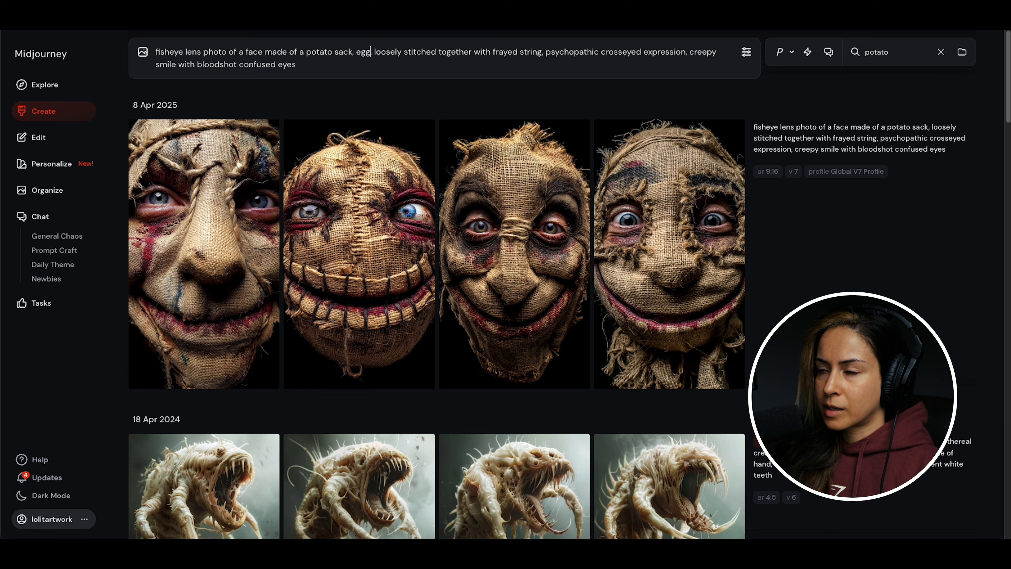
pyautogui.write('shell')
pyautogui.press('BackSpace')
pyautogui.write('skin, crack')
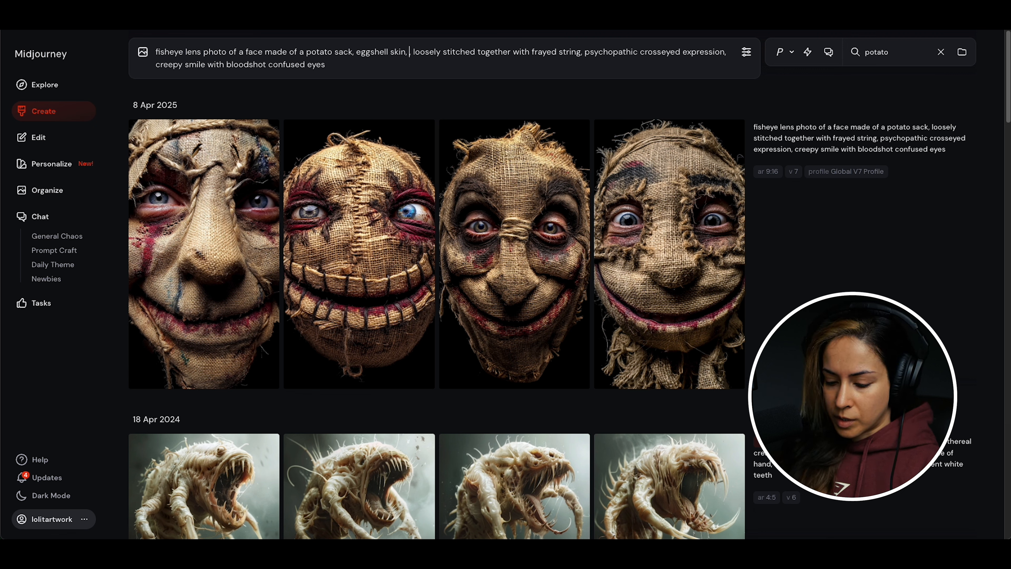
pyautogui.write('ed')
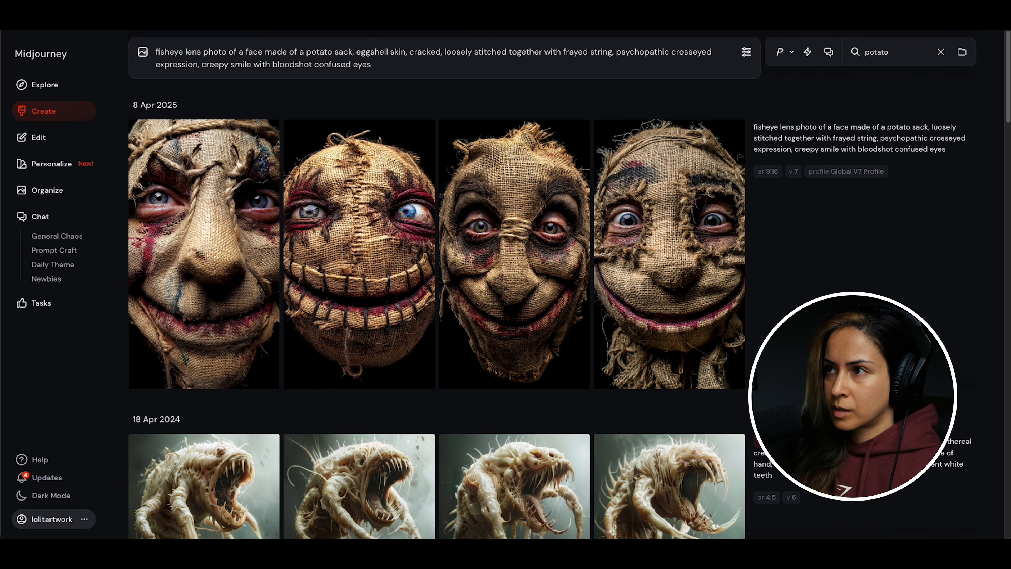
pyautogui.press('Return')
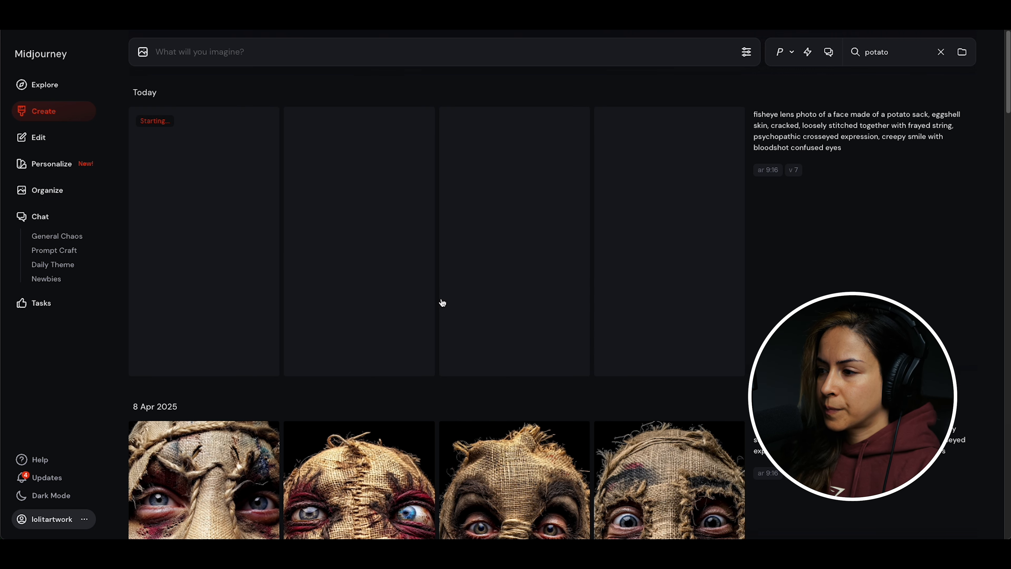
# Clear the "potato" search and return to the newest creations
pyautogui.scroll(-12, 539, 301)
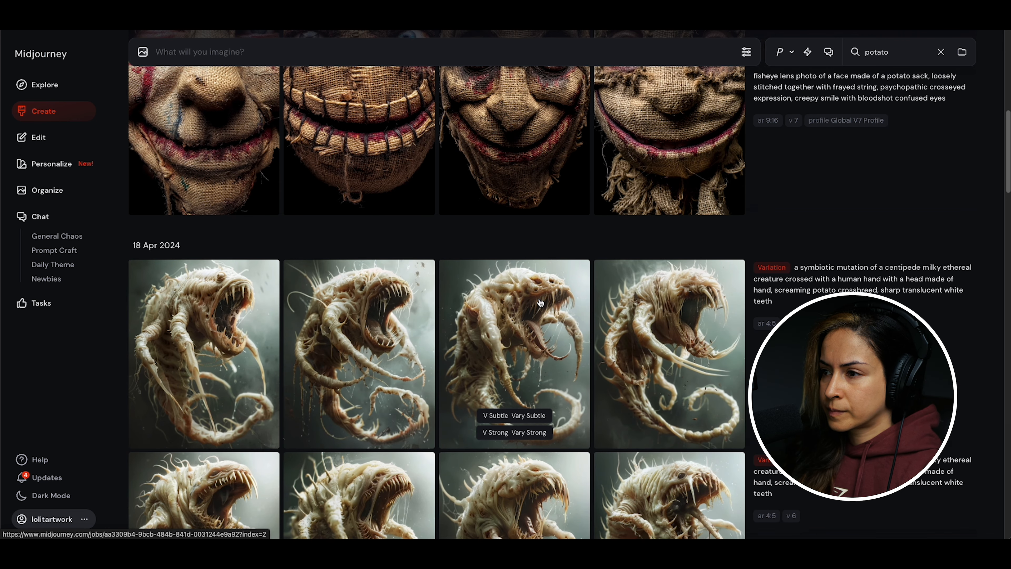
pyautogui.click(941, 52)
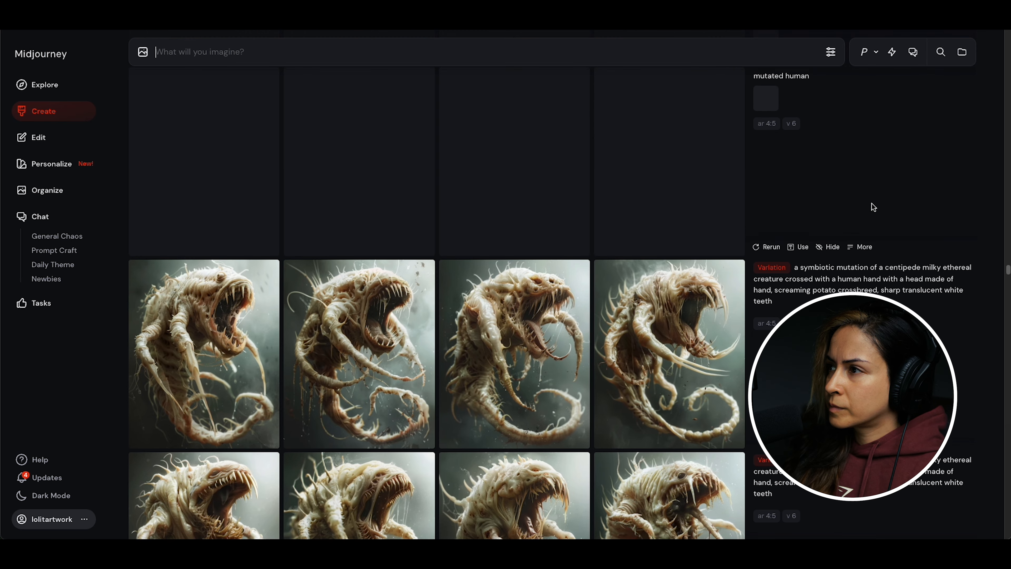
pyautogui.scroll(12, 873, 210)
pyautogui.scroll(10, 873, 211)
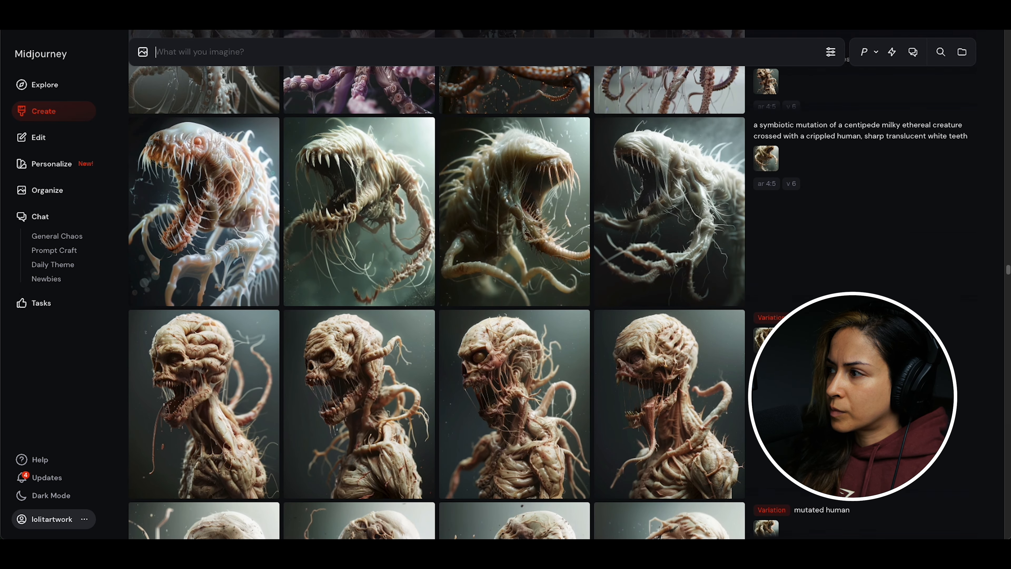
pyautogui.moveTo(1009, 271); pyautogui.dragTo(1008, 35)
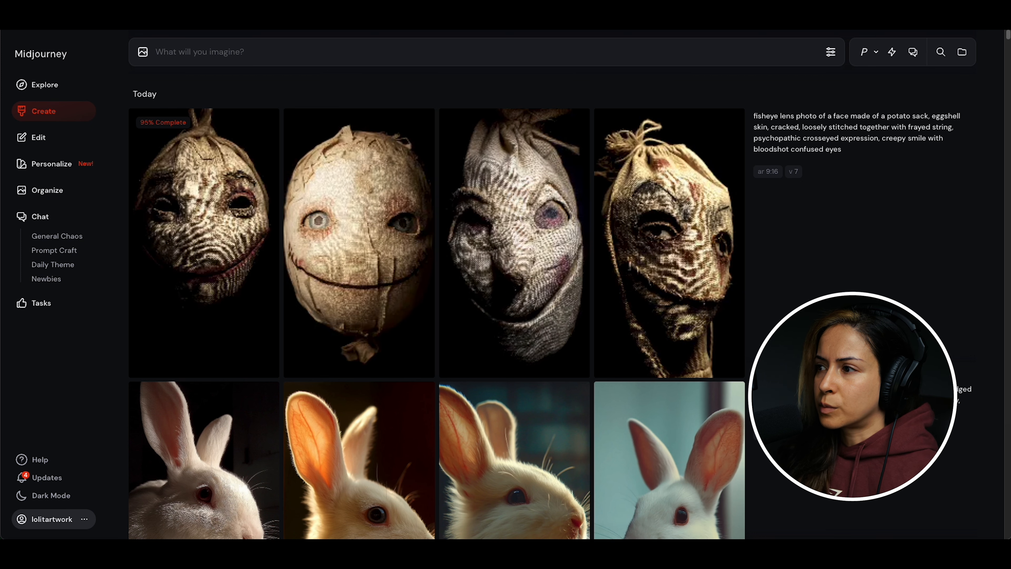
# Reuse the cracked eggshell potato sack prompt, add the white bunny on the teal background as an image prompt, and submit it
pyautogui.scroll(-1, 856, 359)
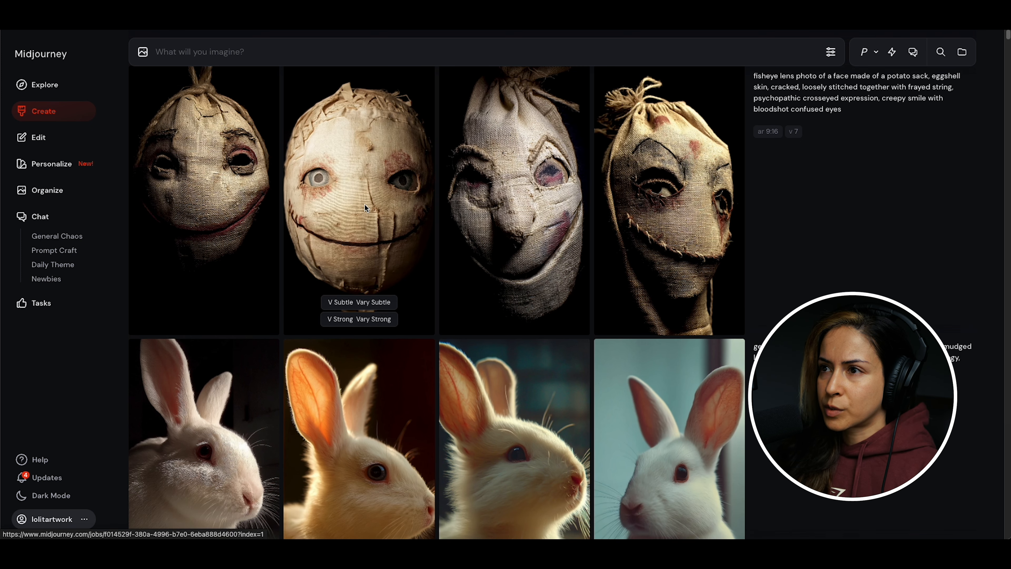
pyautogui.scroll(-1, 772, 312)
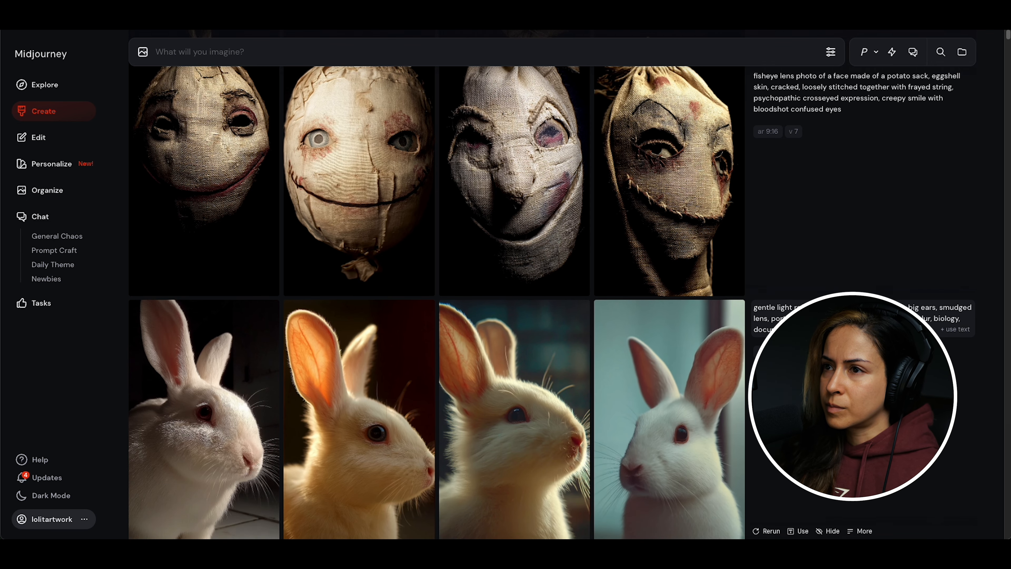
pyautogui.click(856, 97)
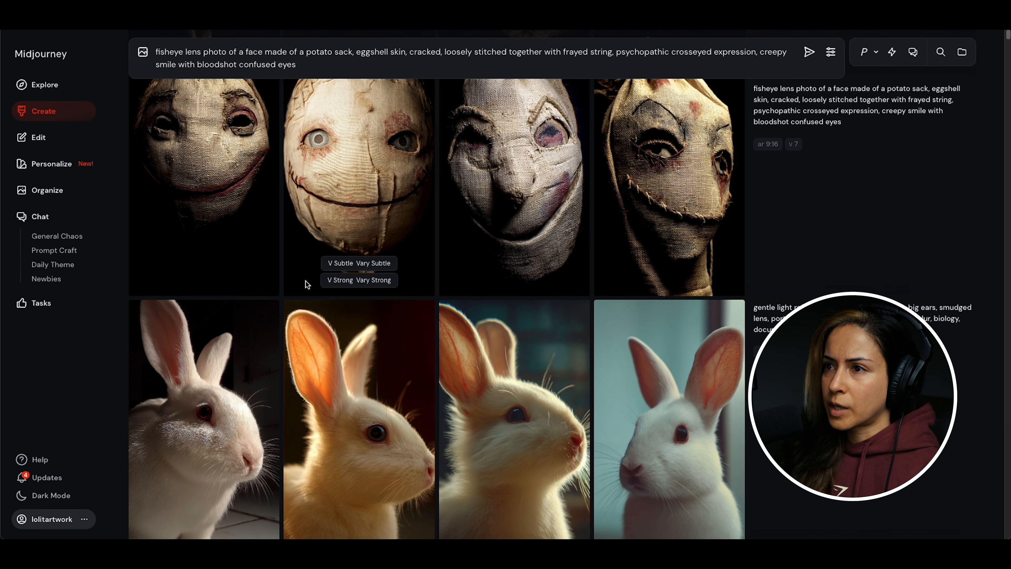
pyautogui.scroll(-3, 386, 357)
pyautogui.moveTo(640, 348); pyautogui.dragTo(361, 92)
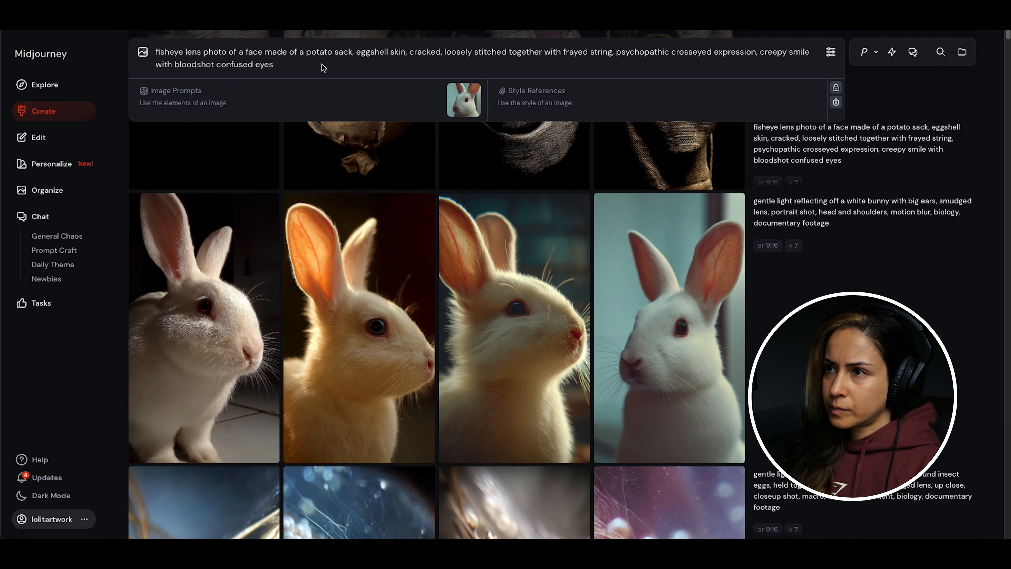
pyautogui.press('Return')
# Reuse the insect eggs prompt, replace "insect" with "easter", and submit it with the 9:16 aspect ratio
pyautogui.scroll(-5, 463, 151)
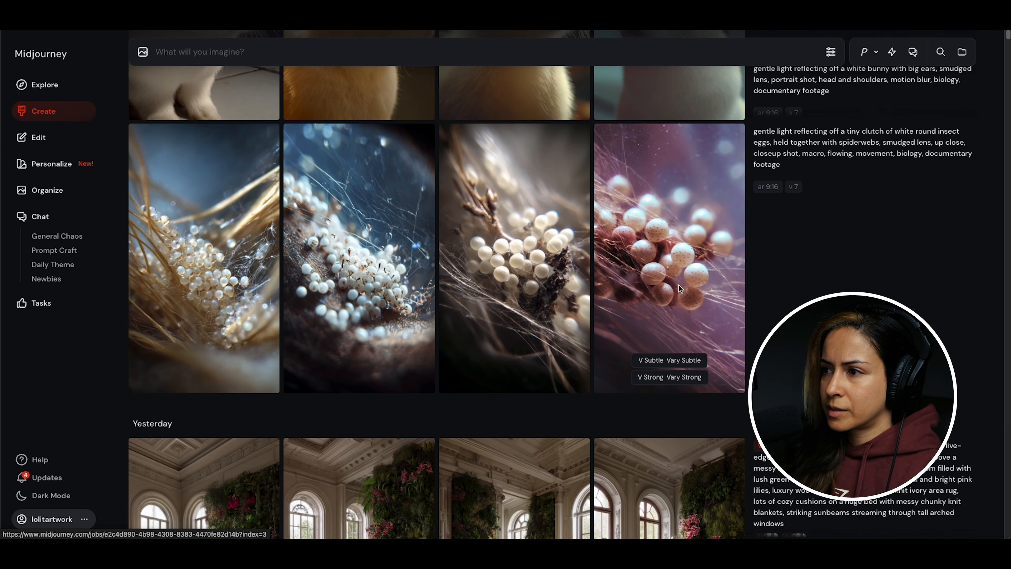
pyautogui.press('super+v')
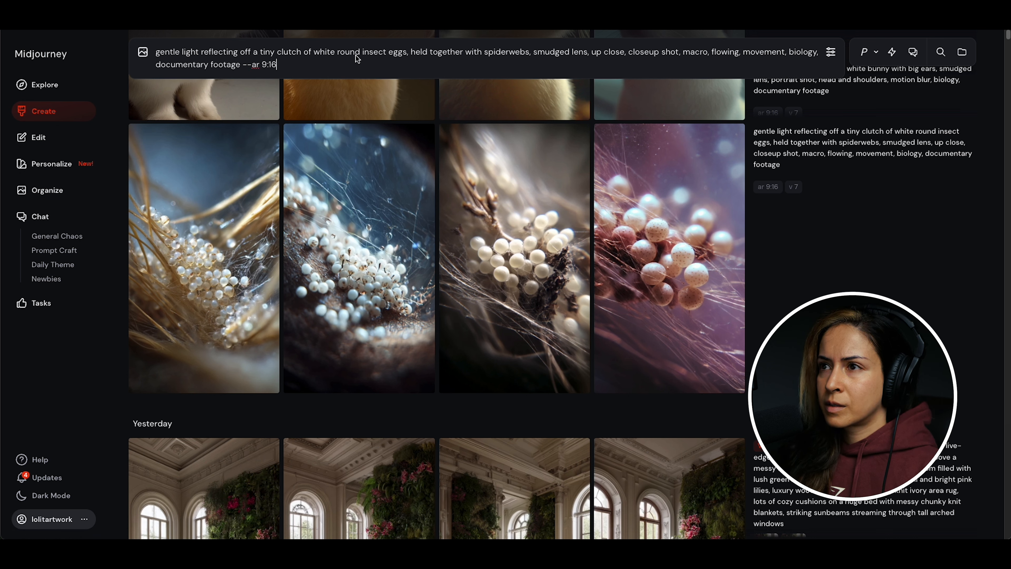
pyautogui.write('easte')
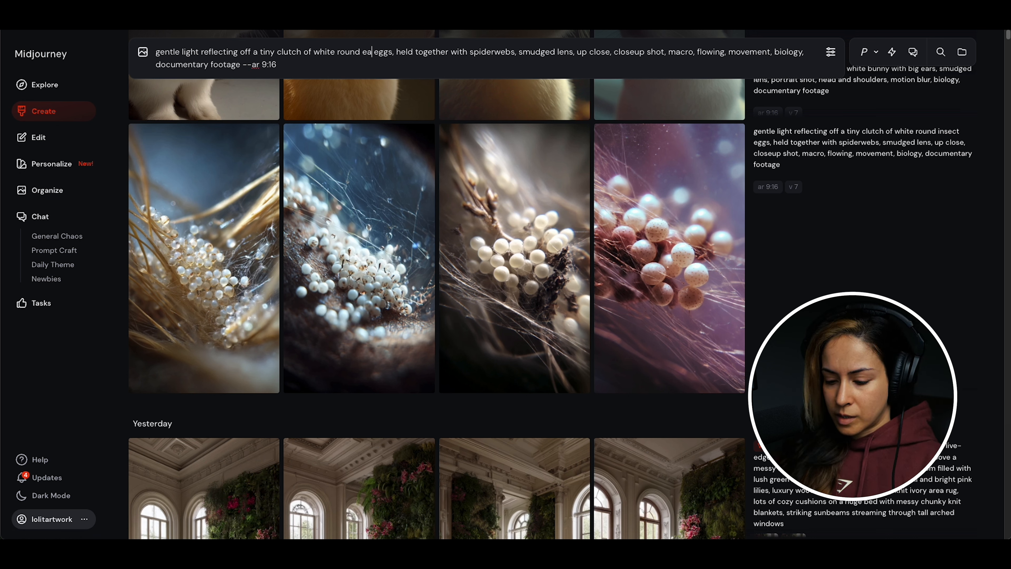
pyautogui.write('r')
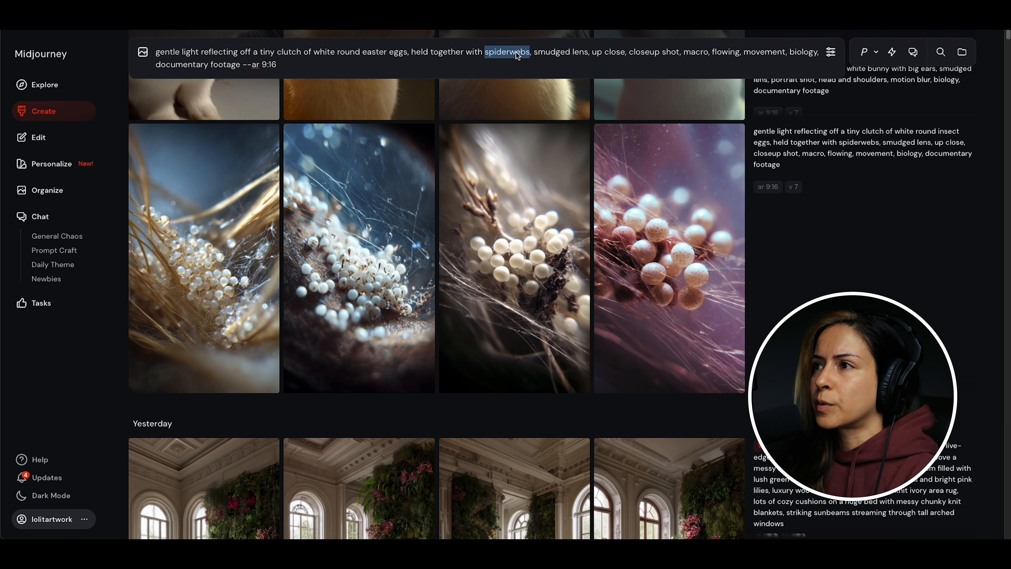
pyautogui.click(567, 64)
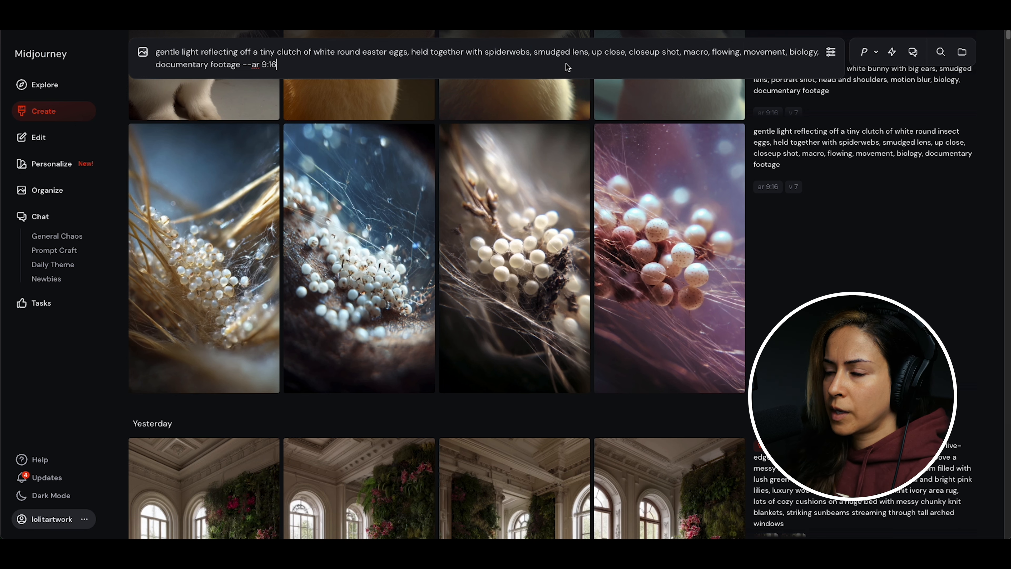
pyautogui.press('Return')
# Reuse the white bunny prompt, add the fourth eggshell potato sack face as an image prompt, and submit it
pyautogui.scroll(-5, 577, 92)
pyautogui.scroll(2, 711, 217)
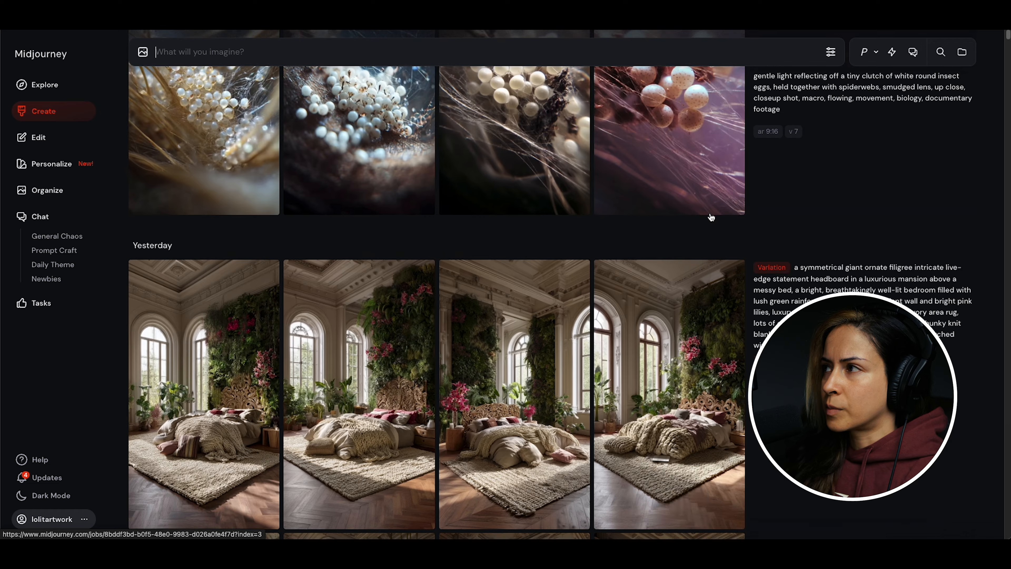
pyautogui.scroll(2, 711, 217)
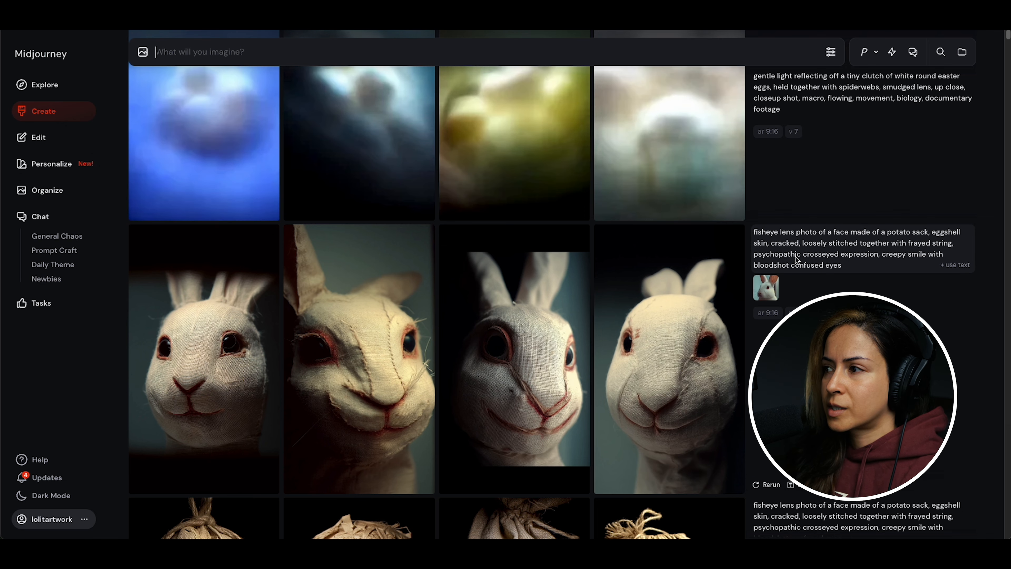
pyautogui.scroll(-10, 794, 259)
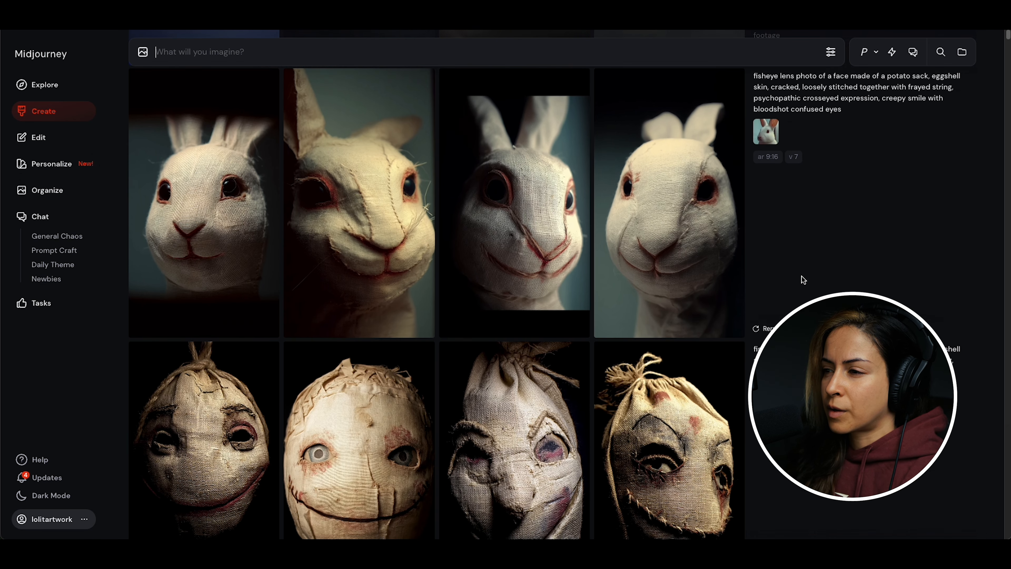
pyautogui.scroll(-1, 802, 277)
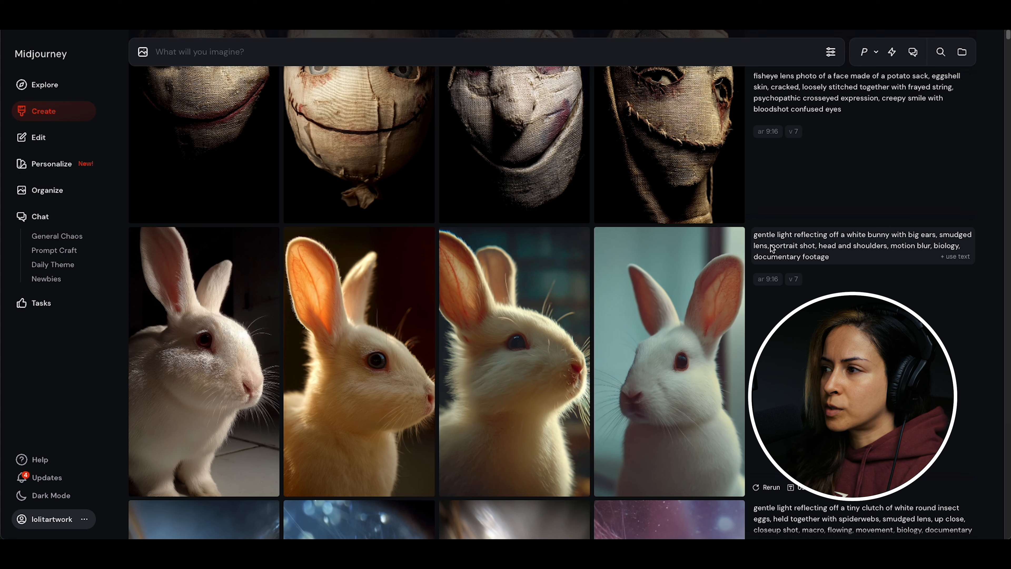
pyautogui.click(773, 249)
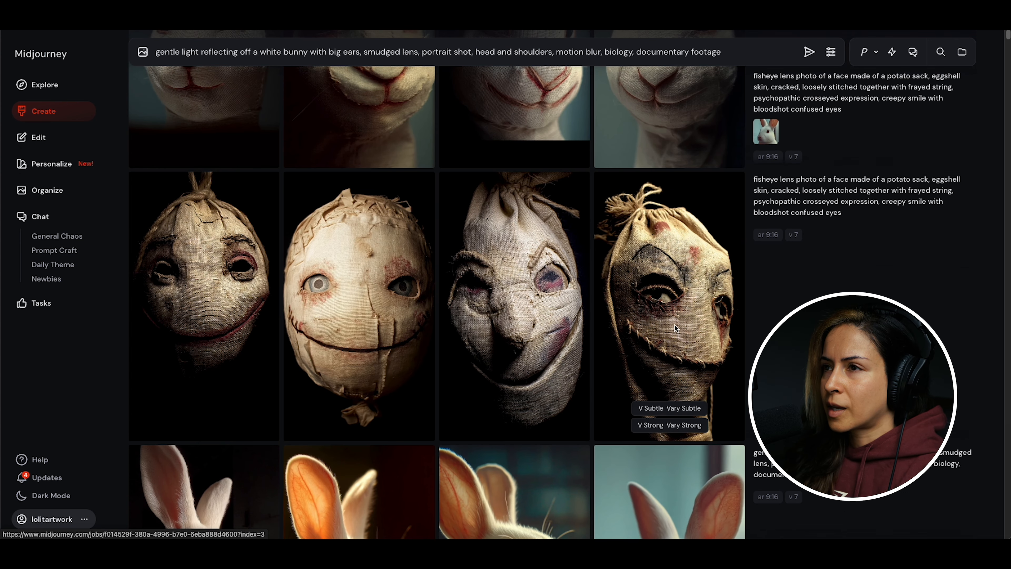
pyautogui.moveTo(675, 325); pyautogui.dragTo(425, 93)
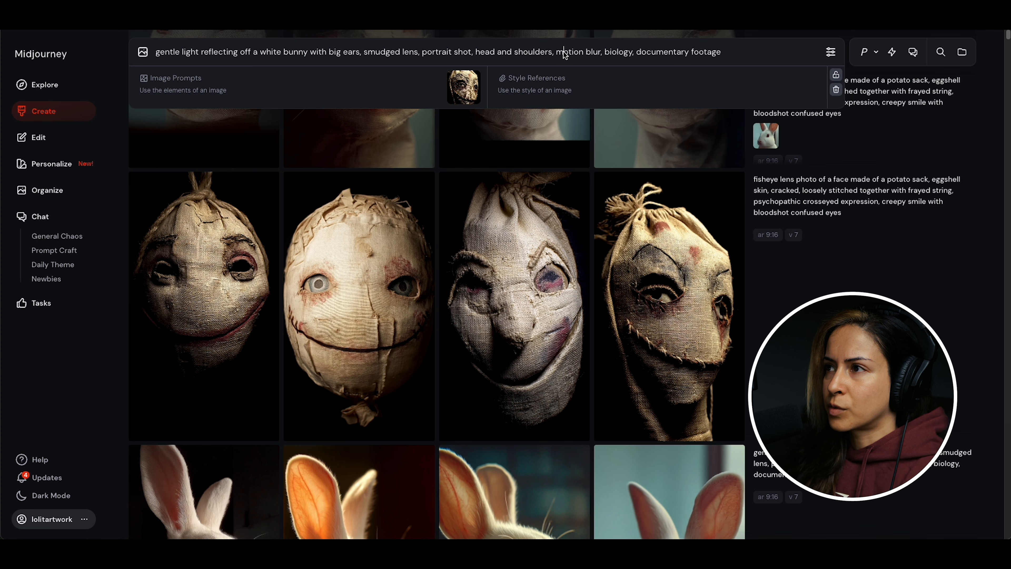
pyautogui.press('Return')
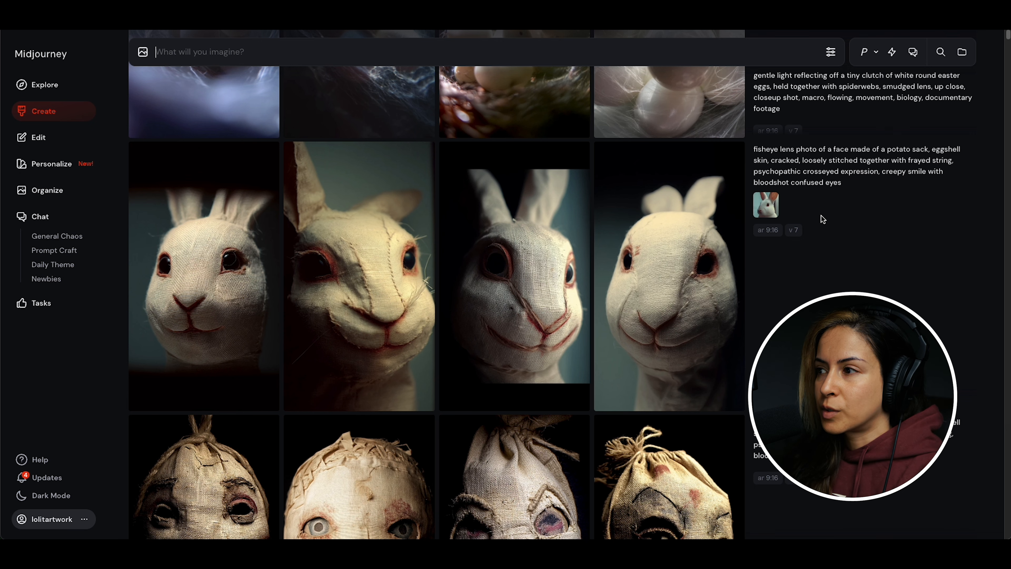
# Open the third bunny image of the newest generation, the one with the burlap hood, and generate variations of it
pyautogui.scroll(5, 821, 219)
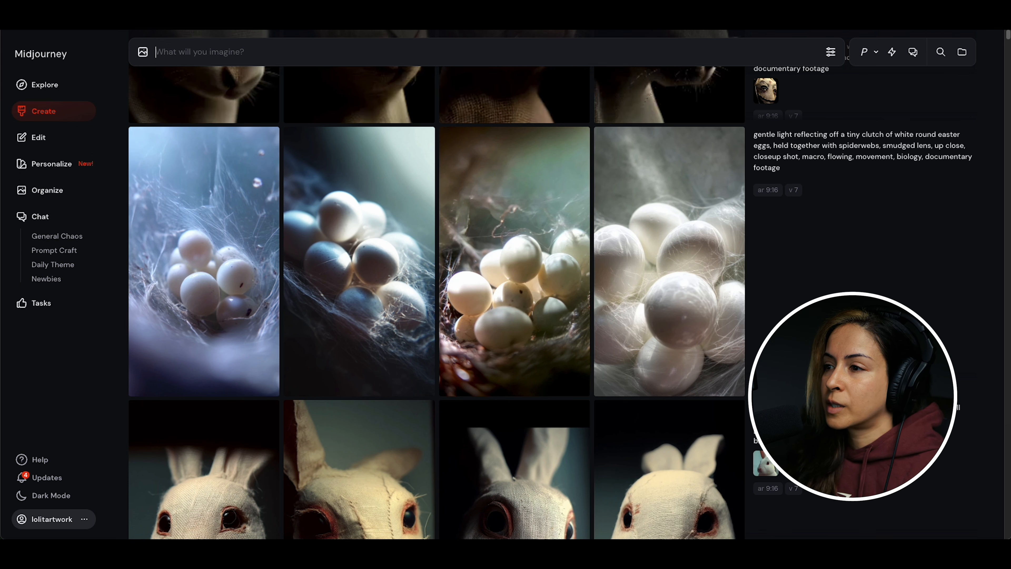
pyautogui.scroll(1, 551, 285)
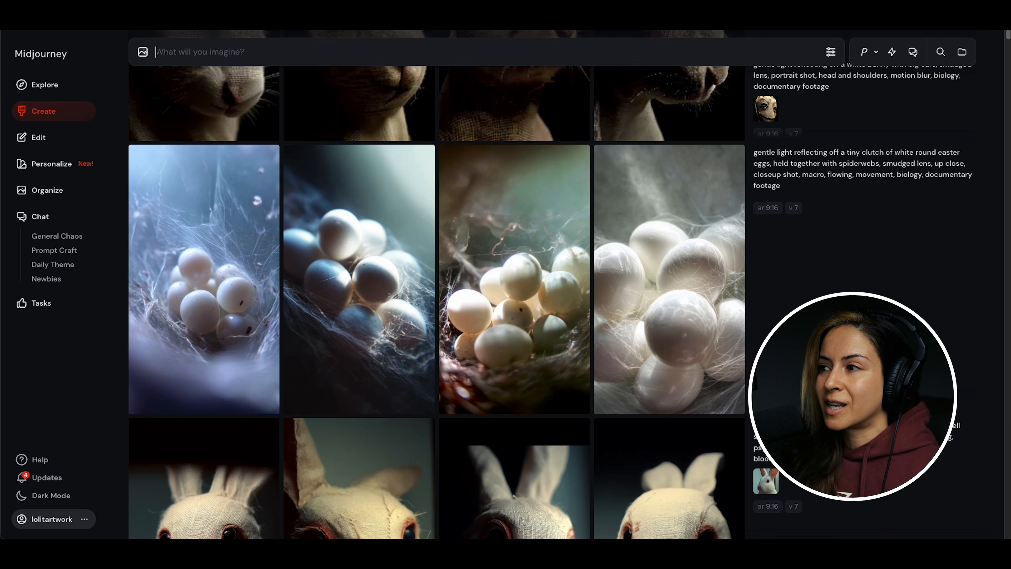
pyautogui.scroll(-4, 437, 303)
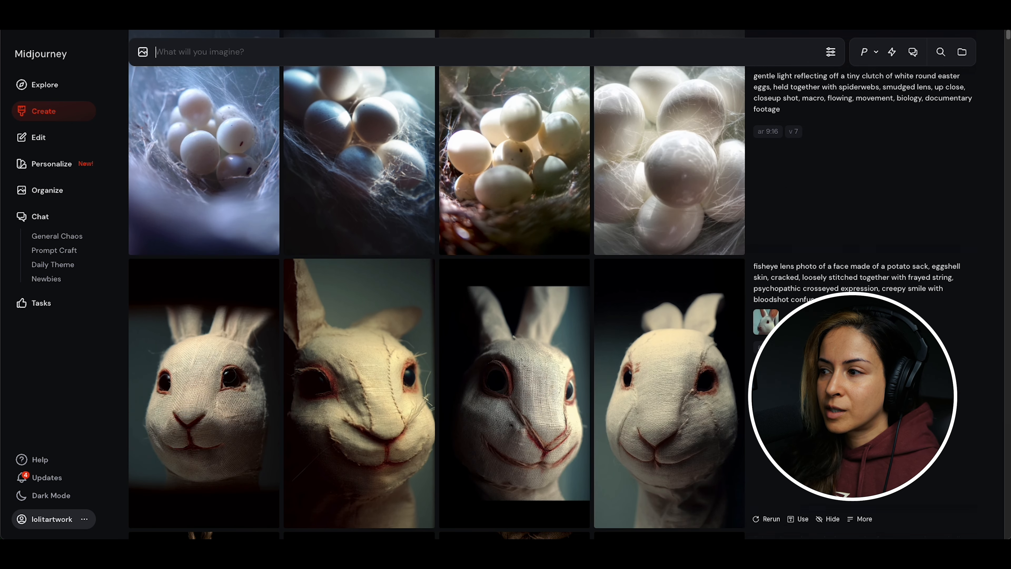
pyautogui.scroll(5, 437, 303)
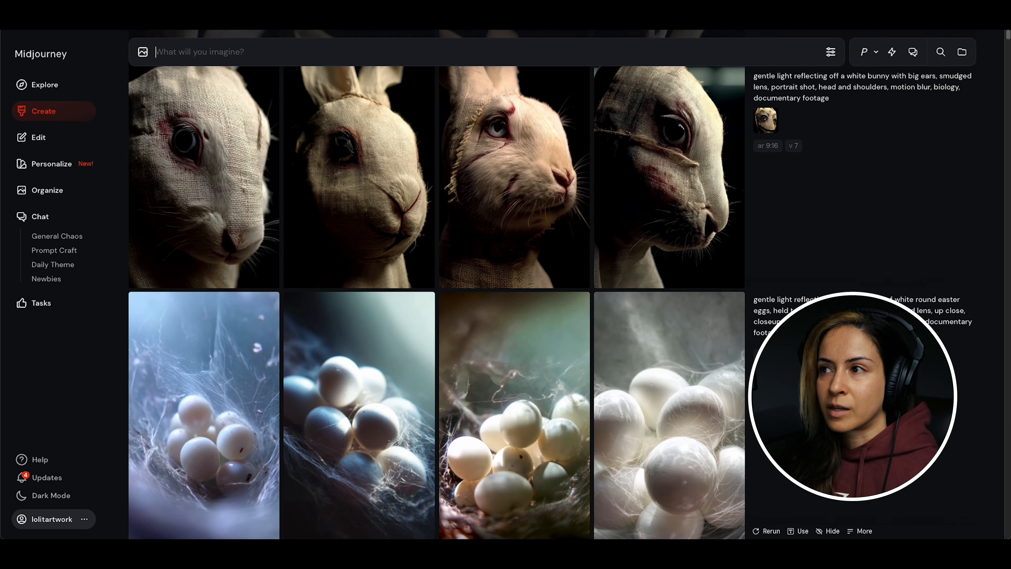
pyautogui.scroll(1, 437, 303)
pyautogui.moveTo(660, 322)
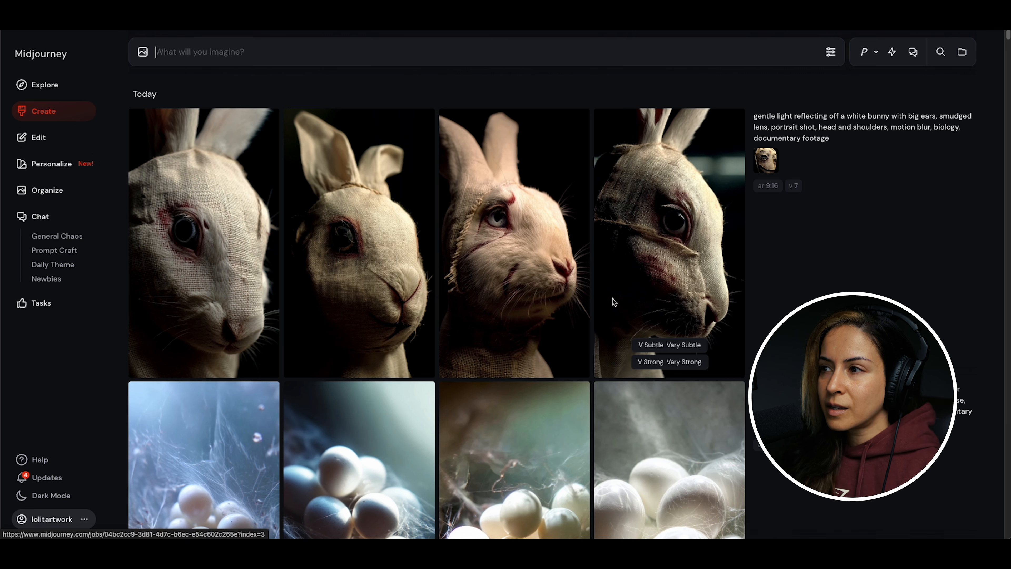
pyautogui.moveTo(555, 282)
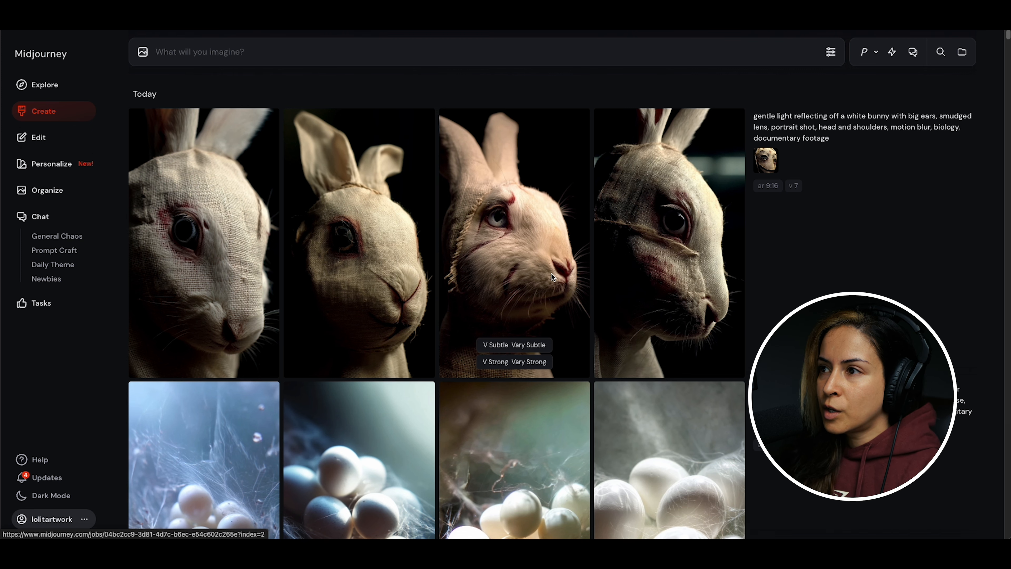
pyautogui.click(552, 275)
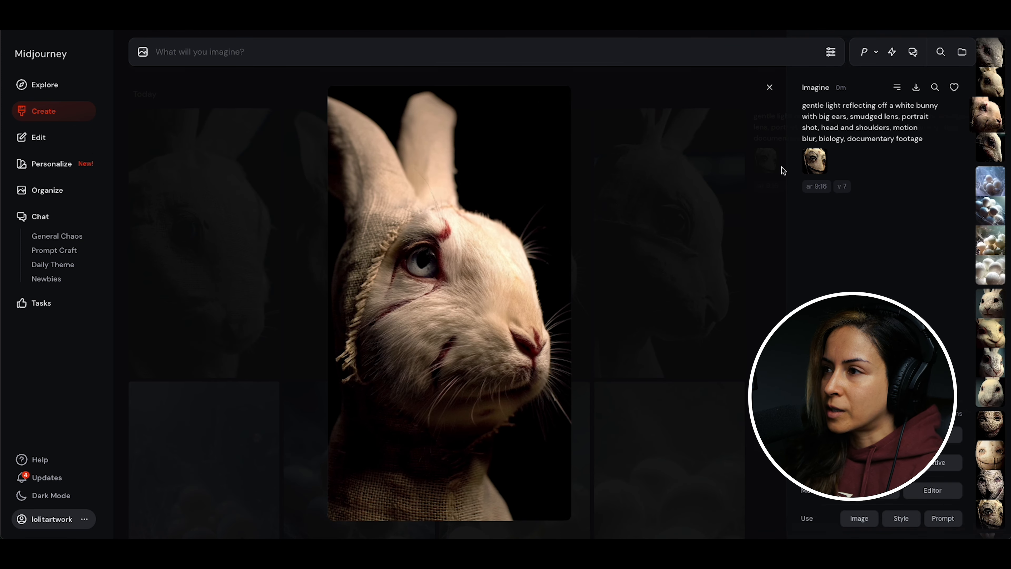
pyautogui.moveTo(839, 138)
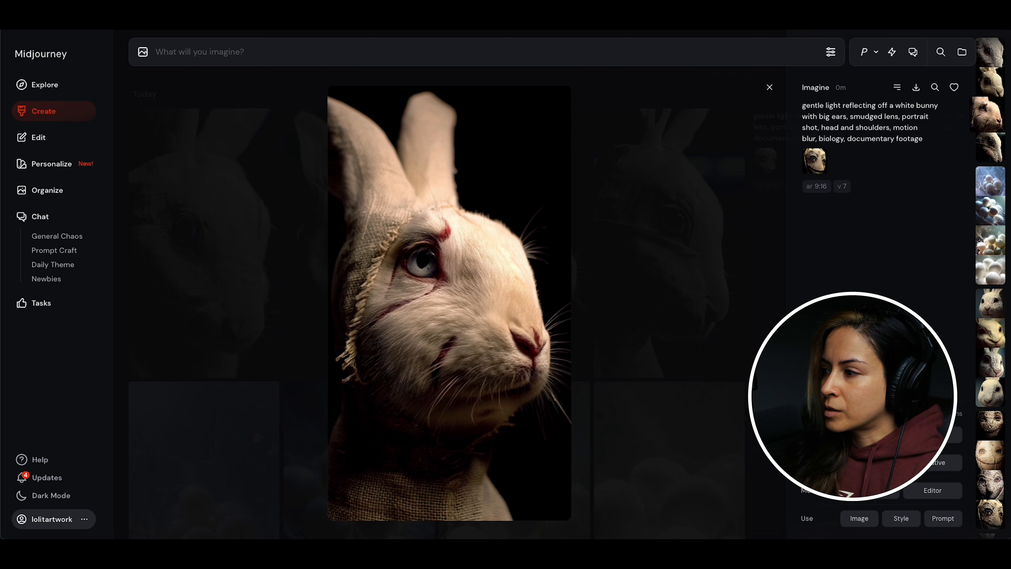
pyautogui.click(959, 439)
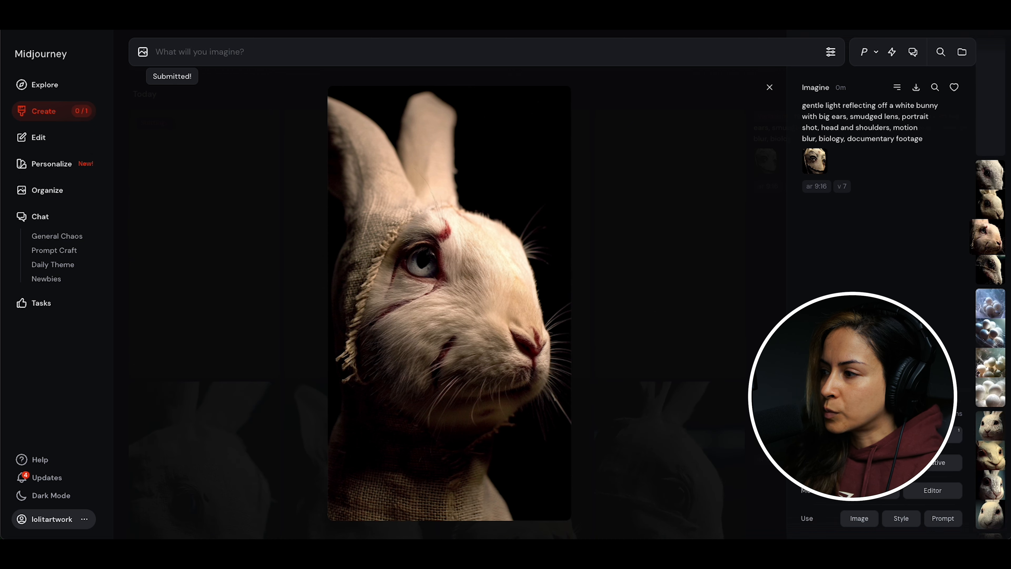
# Reuse the burlap-hooded bunny's prompt and replace its image prompt with the burlap-hooded bunny image itself
pyautogui.click(950, 522)
pyautogui.moveTo(440, 328); pyautogui.dragTo(417, 83)
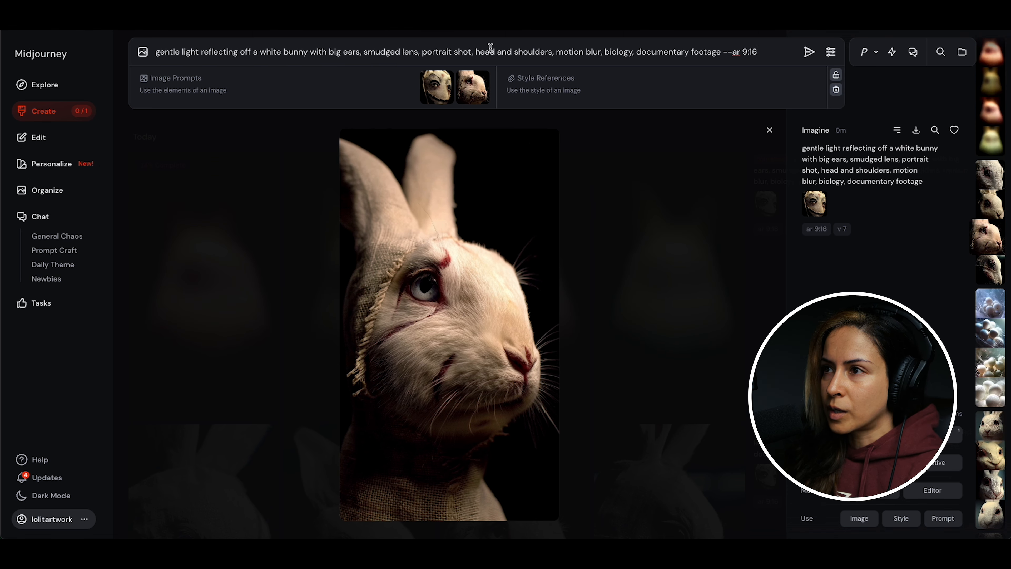
pyautogui.click(447, 79)
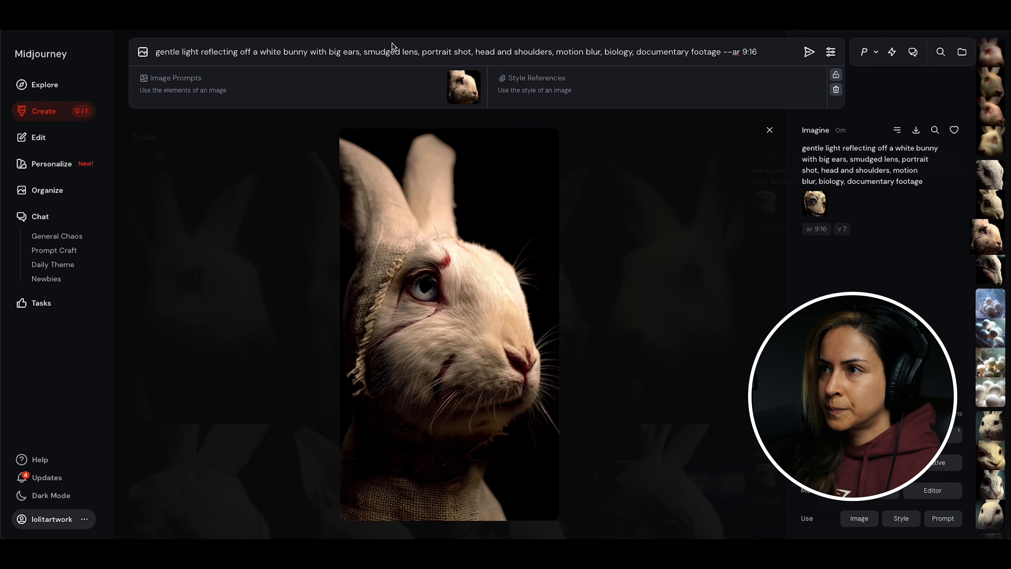
# Insert "fluffy cute, deranged," before "motion blur" in the bunny prompt
pyautogui.click(556, 53)
pyautogui.write('fluffy')
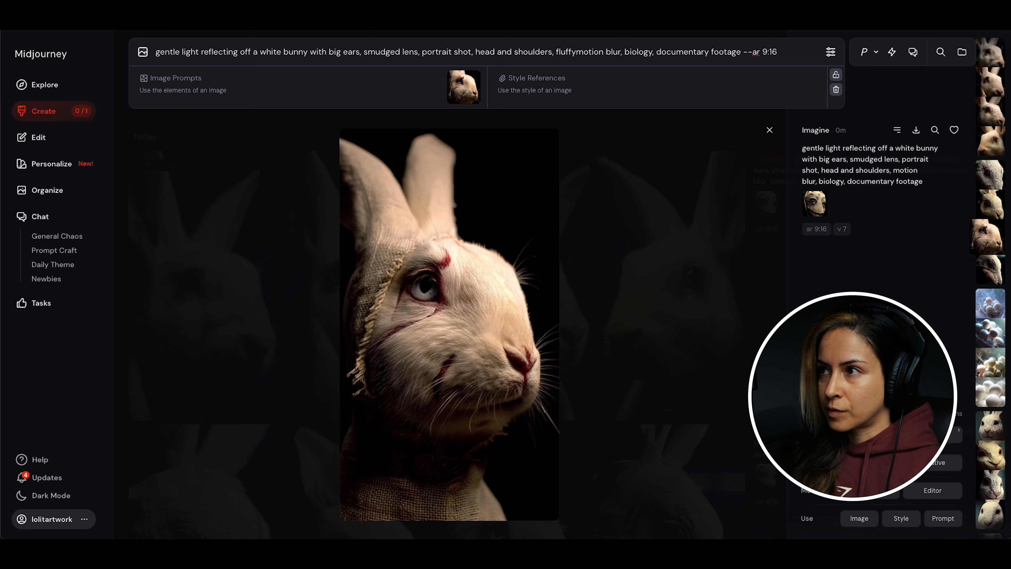
pyautogui.write(' cute')
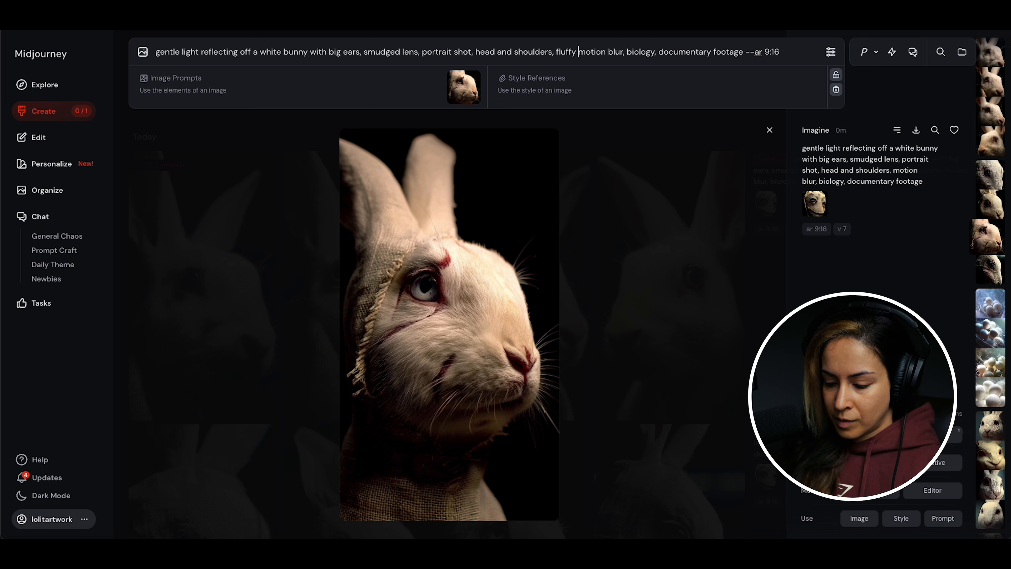
pyautogui.write(', deranged')
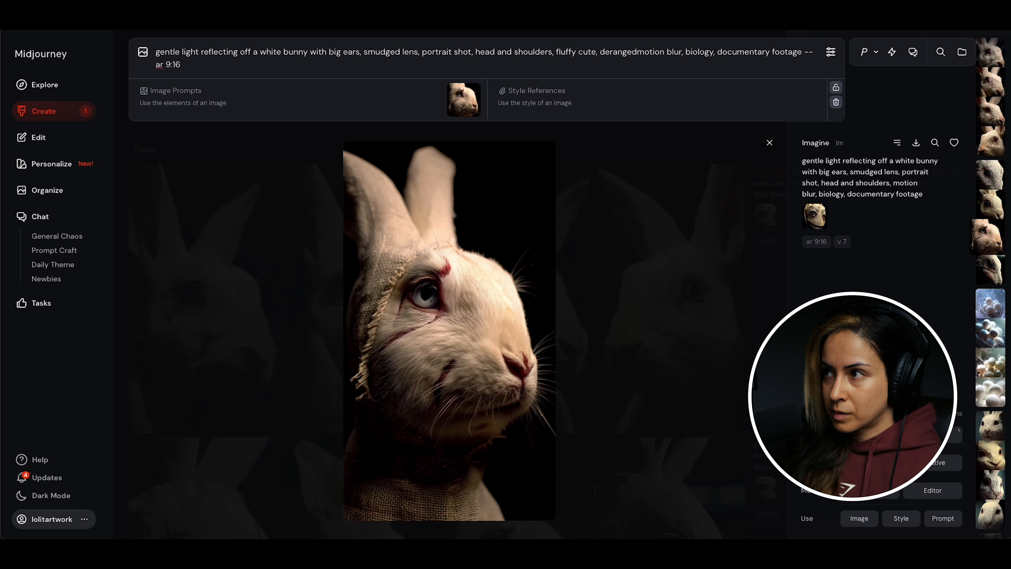
pyautogui.write(',')
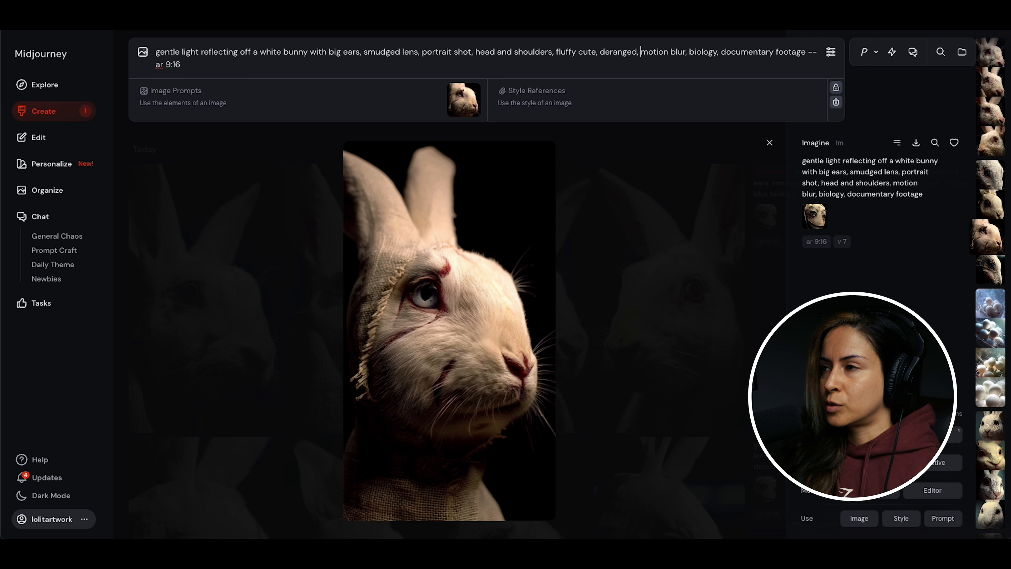
# Replace "motion" with "zoom" so the prompt reads "zoom blur", and submit it with the 9:16 aspect ratio
pyautogui.press('Delete')
pyautogui.press('Delete')
pyautogui.press('Delete')
pyautogui.press('Delete')
pyautogui.press('Delete')
pyautogui.press('Delete')
pyautogui.press('Delete')
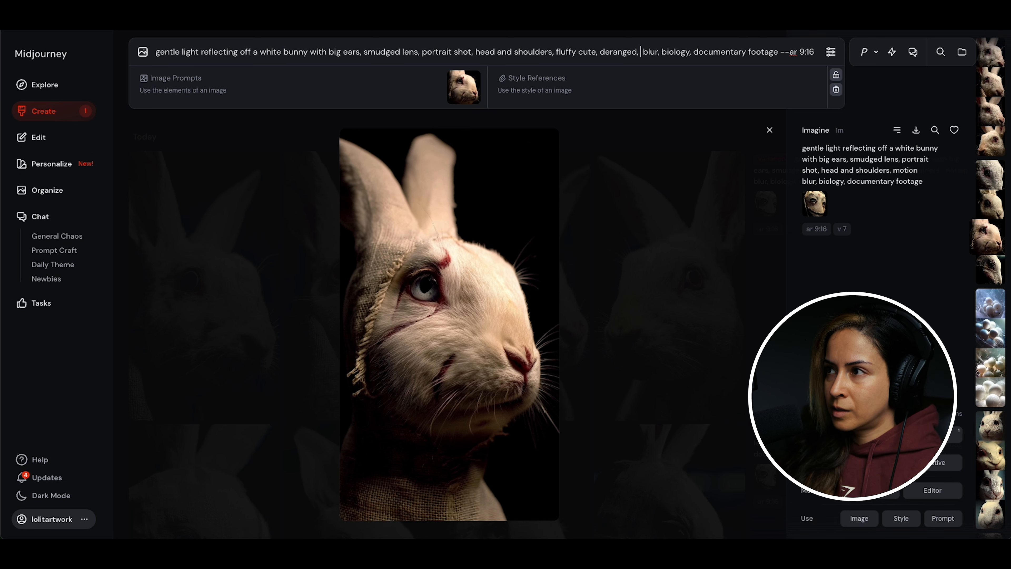
pyautogui.write('zoom')
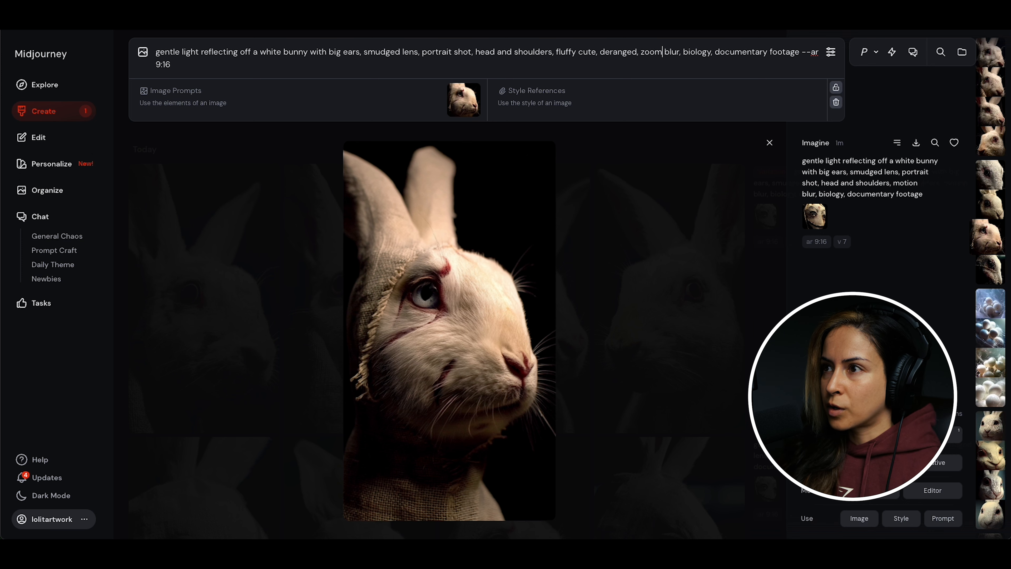
pyautogui.press('Return')
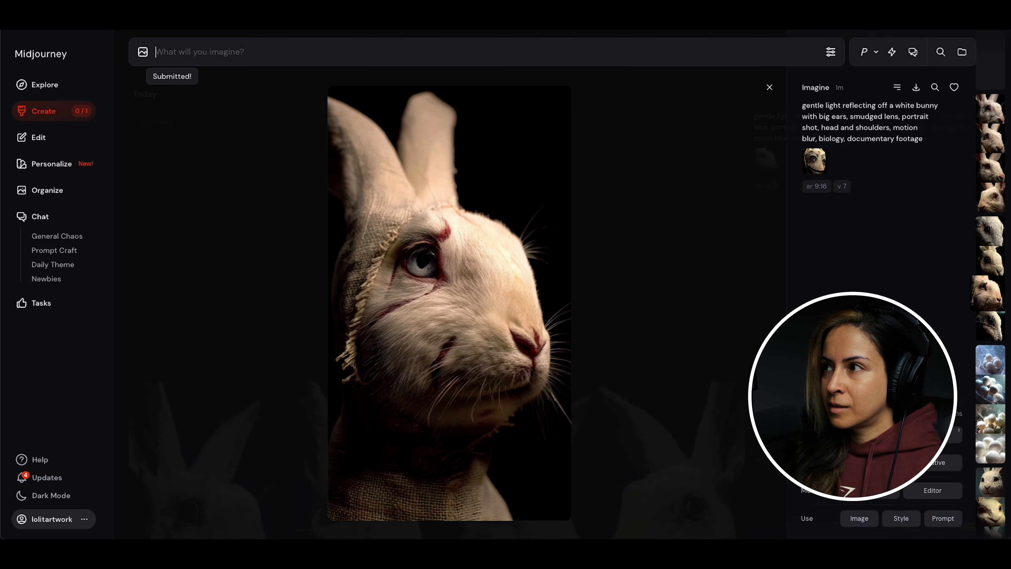
# Open the first bunny image of the zoom blur generation, the one with a scar across its nose, and generate subtle and strong variations of it
pyautogui.click(634, 255)
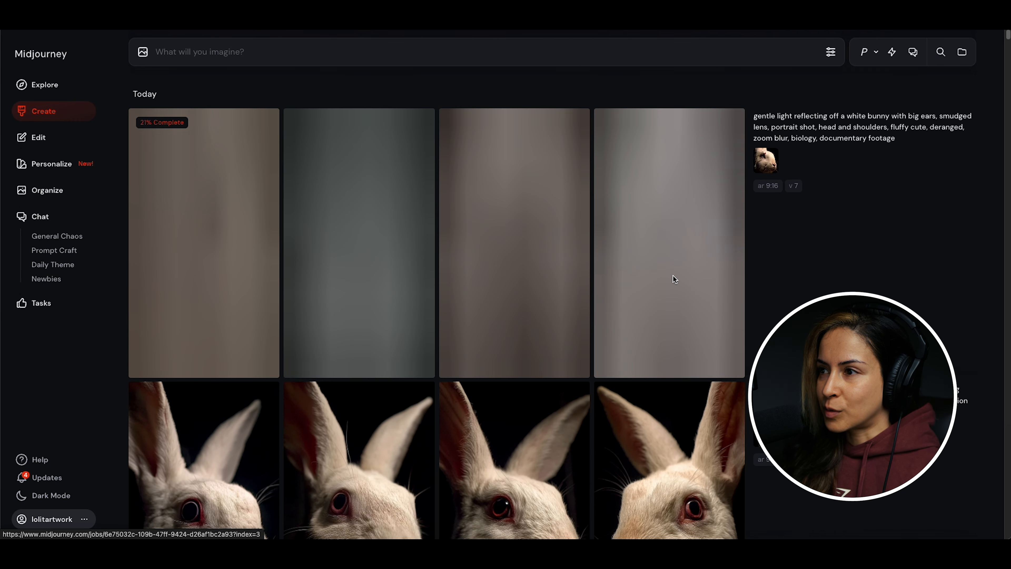
pyautogui.scroll(-1, 673, 276)
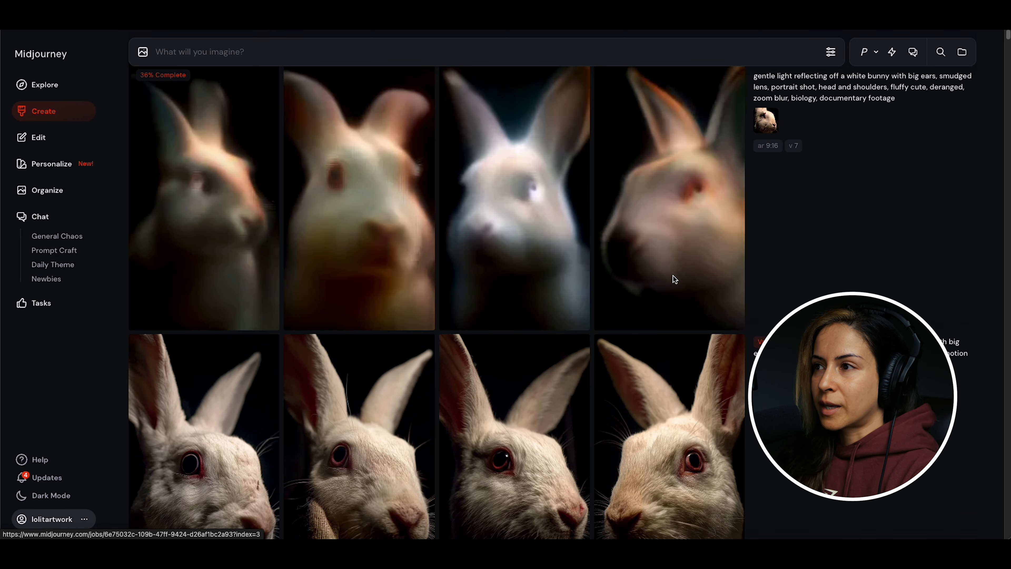
pyautogui.scroll(-1, 673, 276)
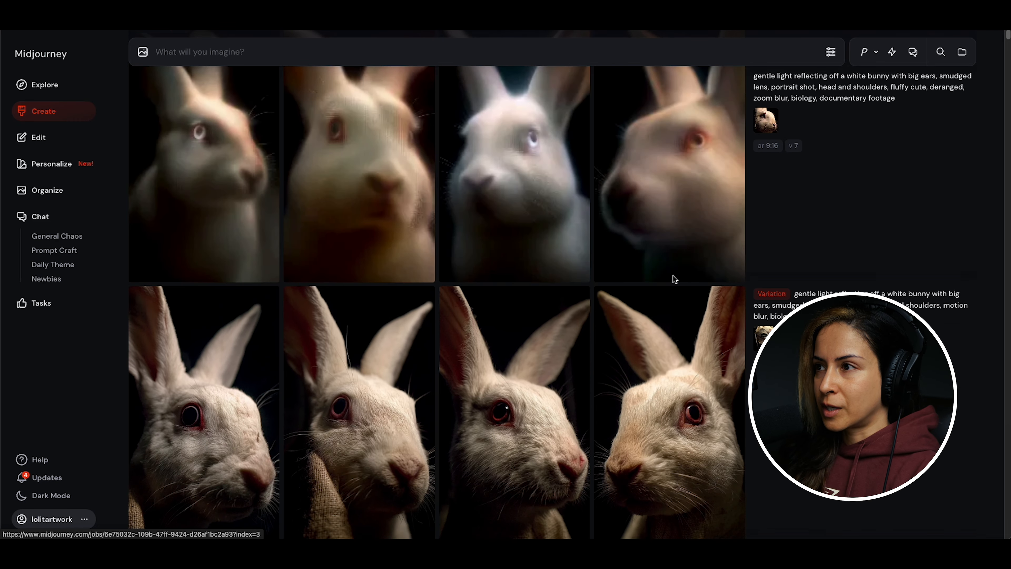
pyautogui.scroll(-3, 683, 304)
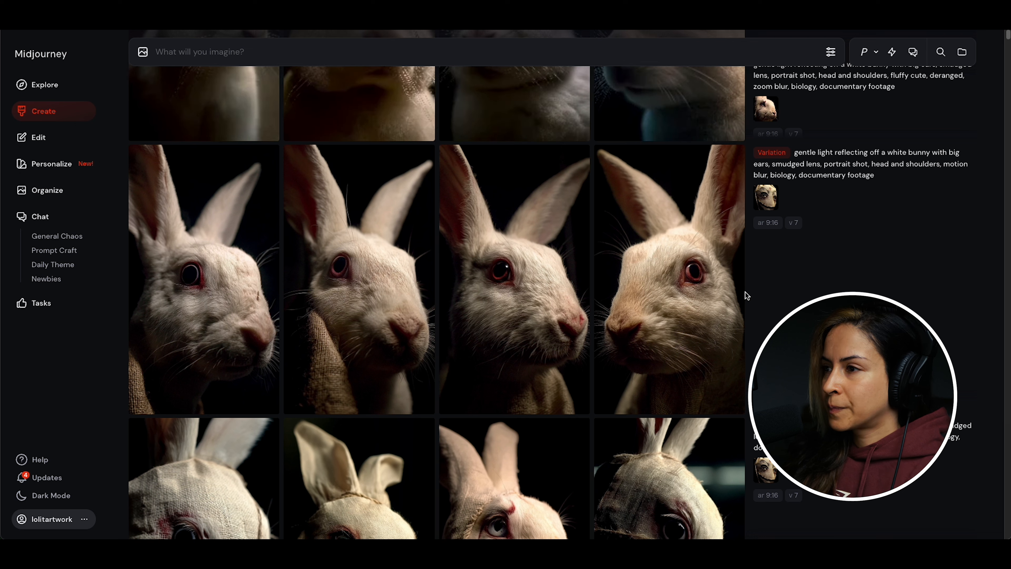
pyautogui.scroll(5, 550, 295)
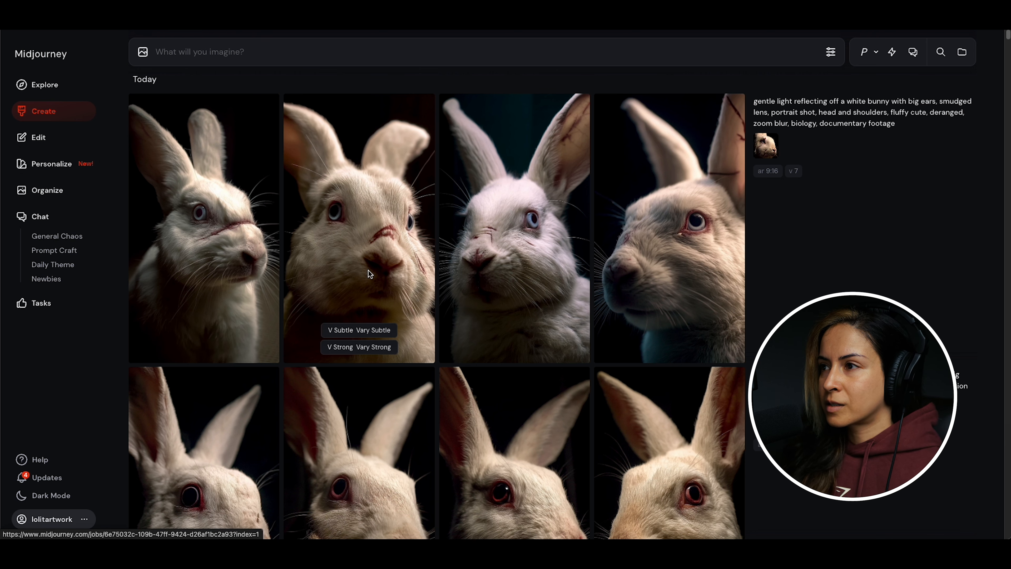
pyautogui.click(248, 272)
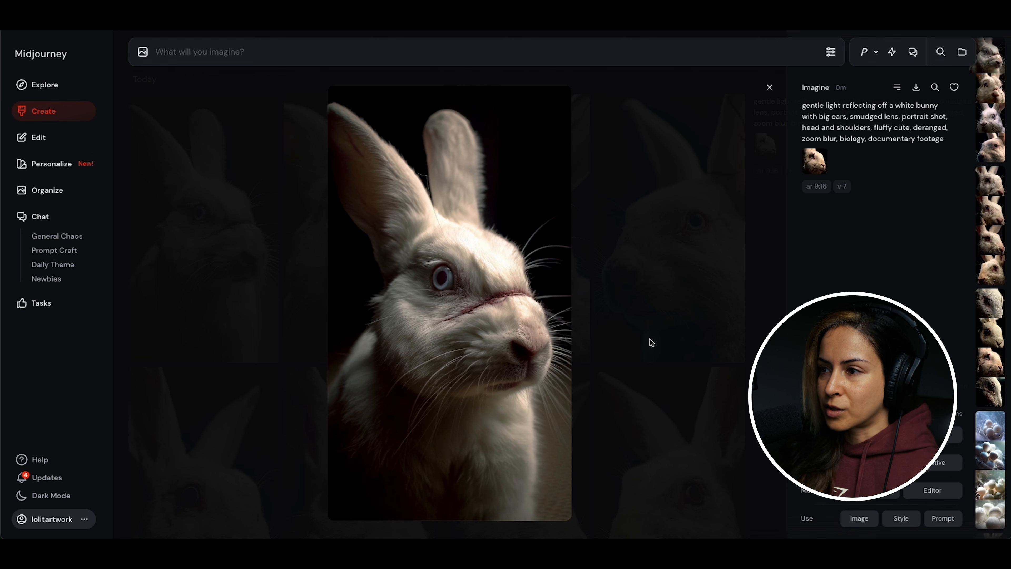
pyautogui.click(933, 435)
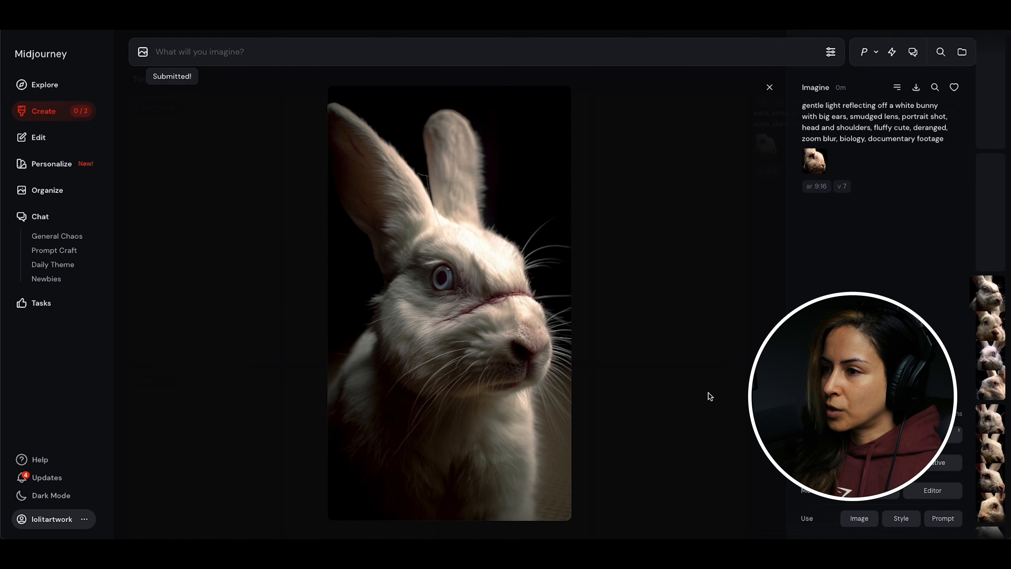
# Examine the two new sets of bunny variations and compare them with the scarred bunny they came from
pyautogui.click(691, 392)
pyautogui.scroll(-8, 692, 392)
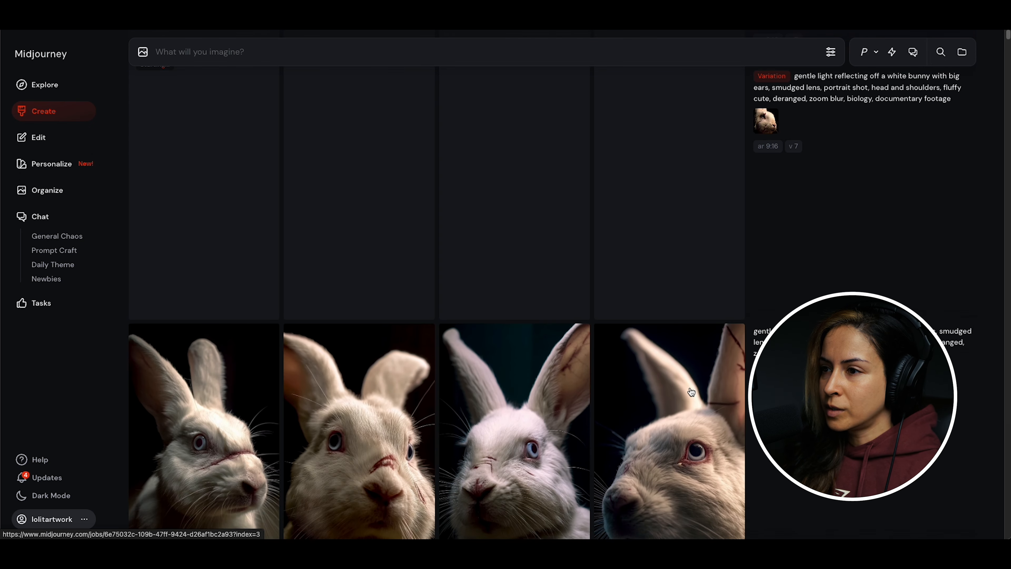
pyautogui.scroll(8, 692, 392)
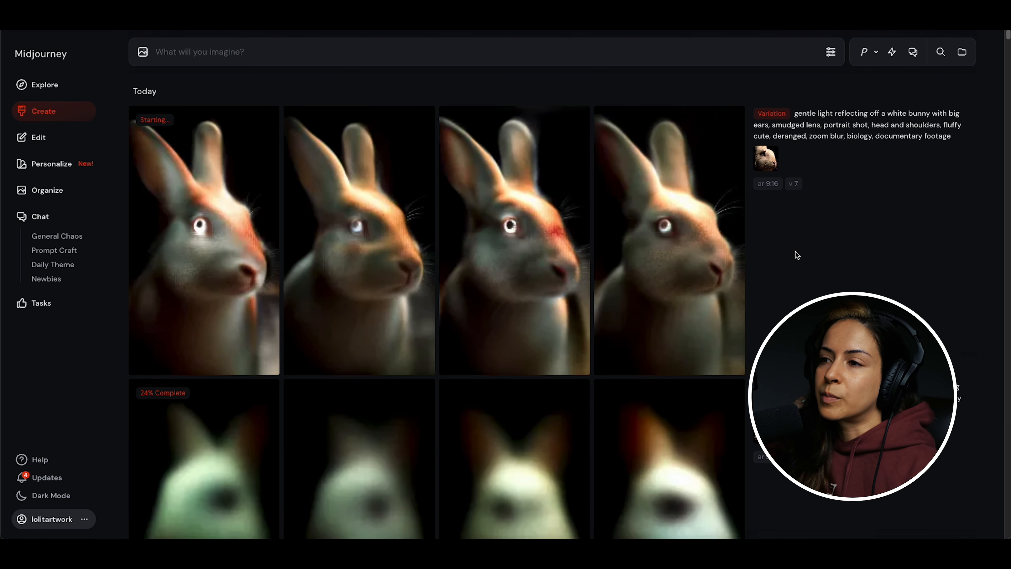
pyautogui.scroll(-8, 796, 255)
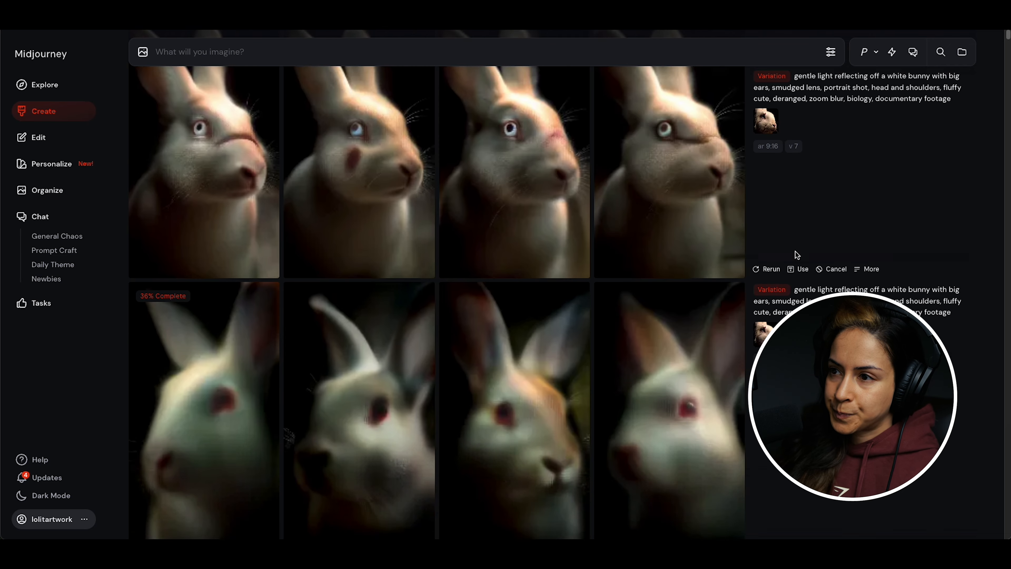
pyautogui.scroll(-2, 796, 251)
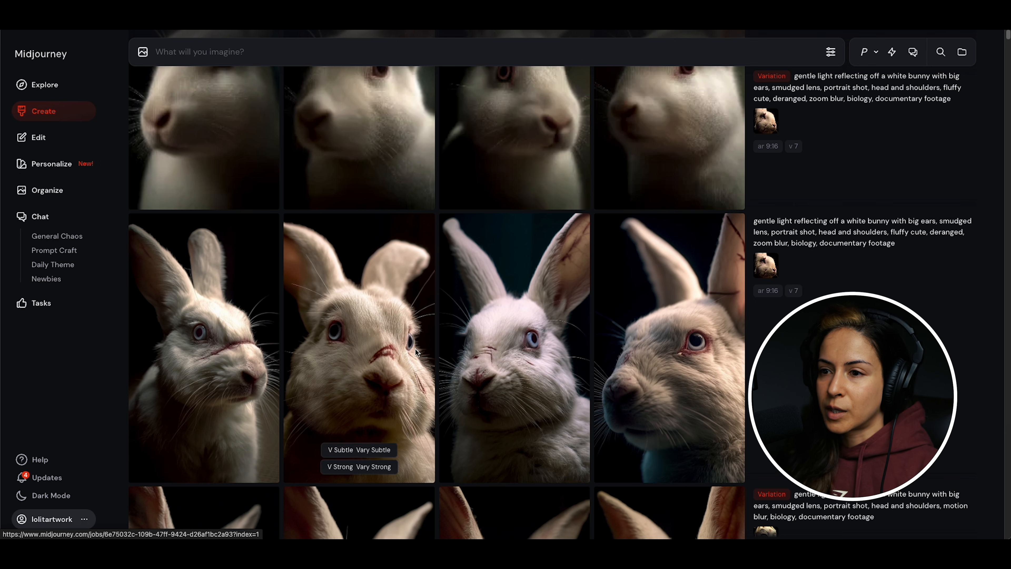
pyautogui.click(203, 351)
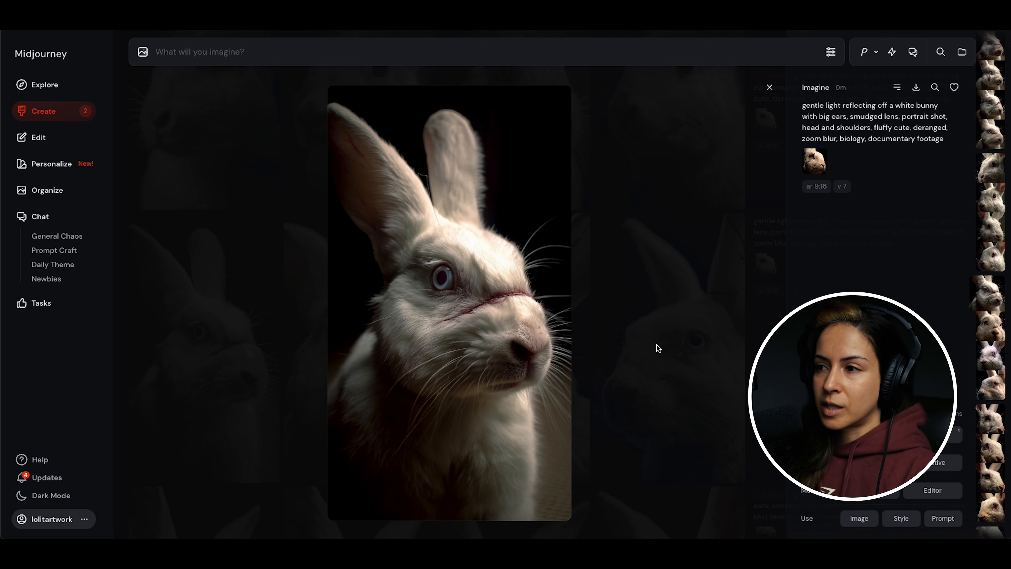
pyautogui.click(671, 351)
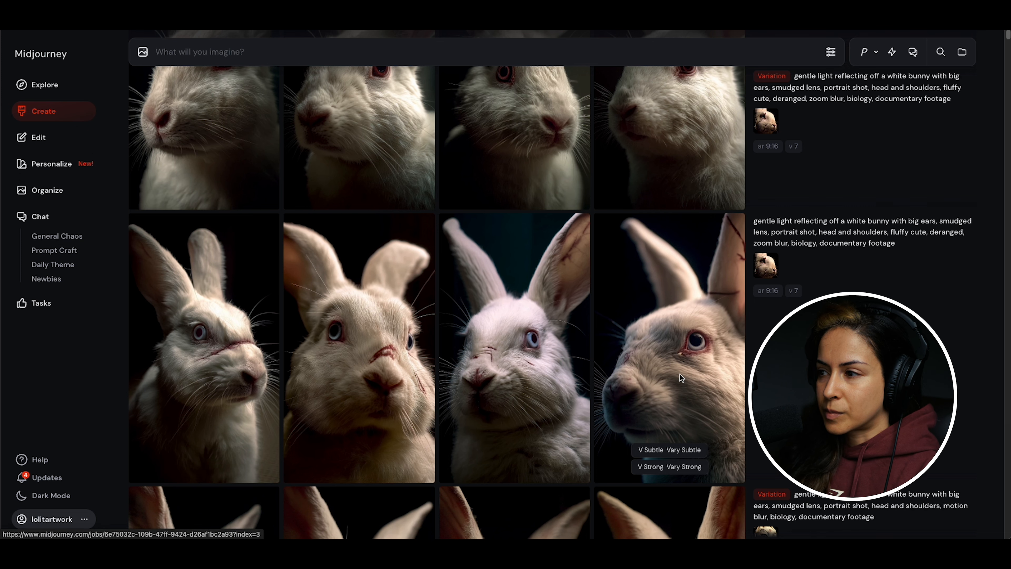
pyautogui.scroll(5, 681, 375)
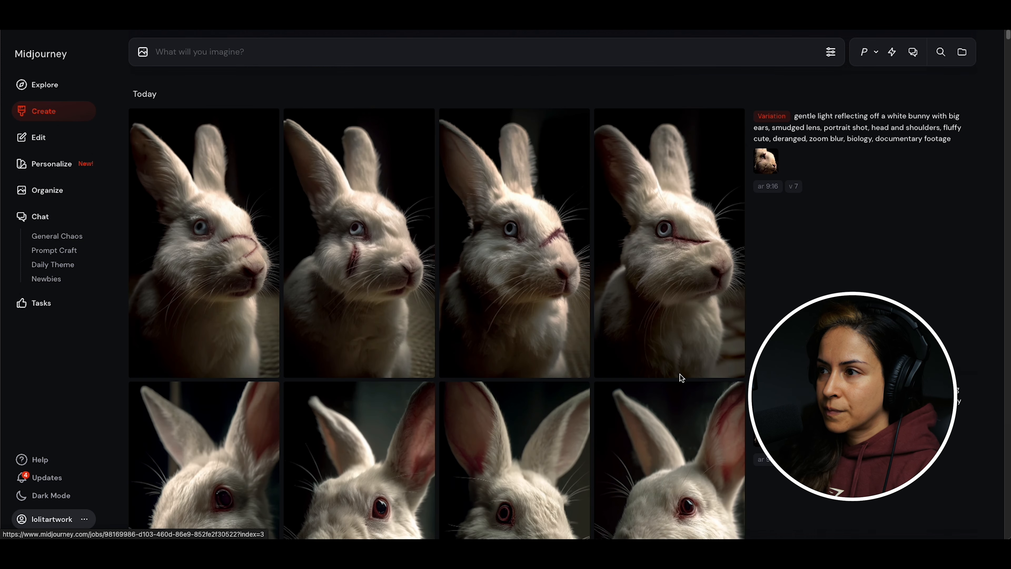
pyautogui.scroll(-6, 647, 299)
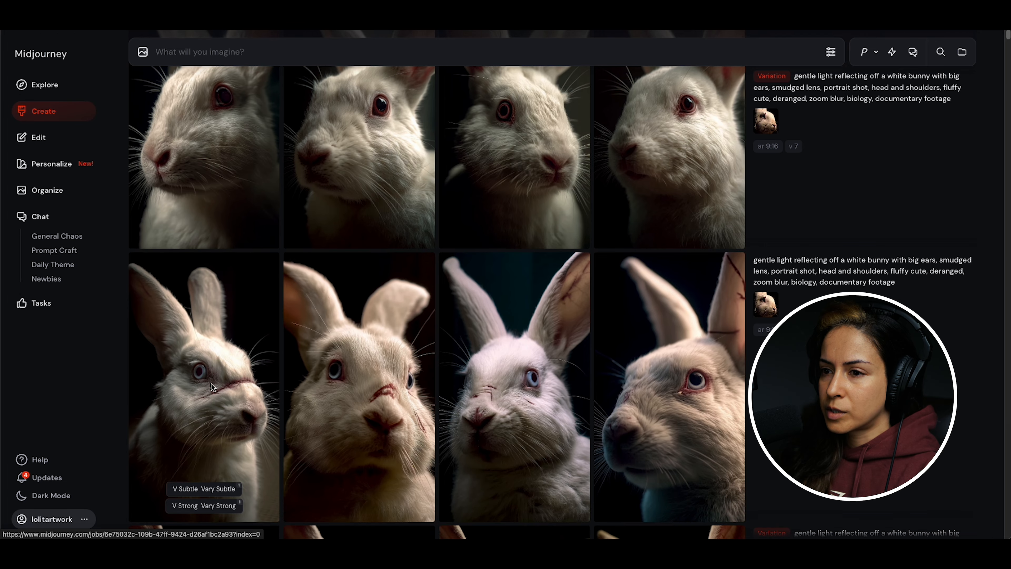
# Reuse the prompt of the first zoom blur bunny and replace its image prompt with that scarred bunny image
pyautogui.click(211, 384)
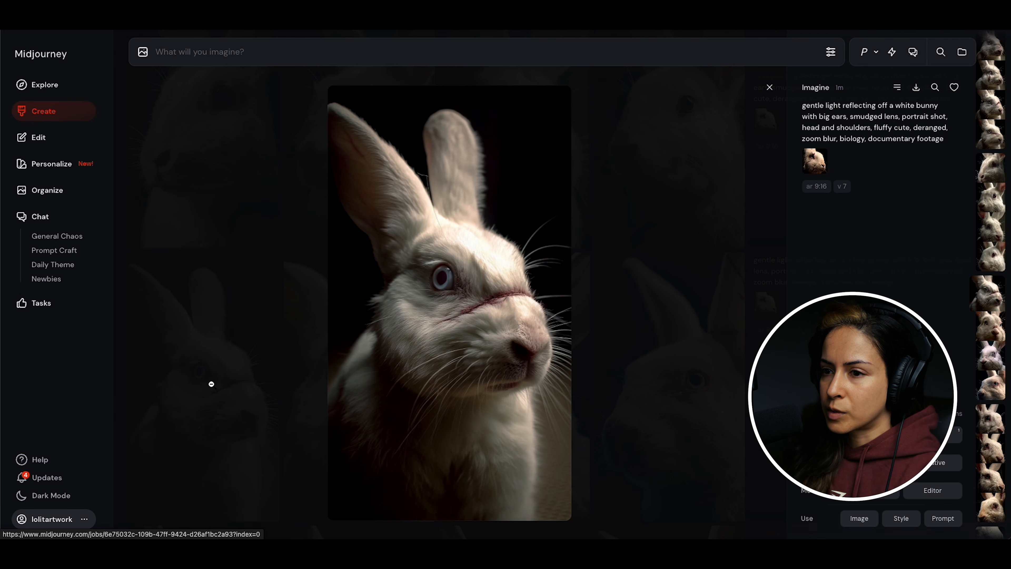
pyautogui.click(943, 518)
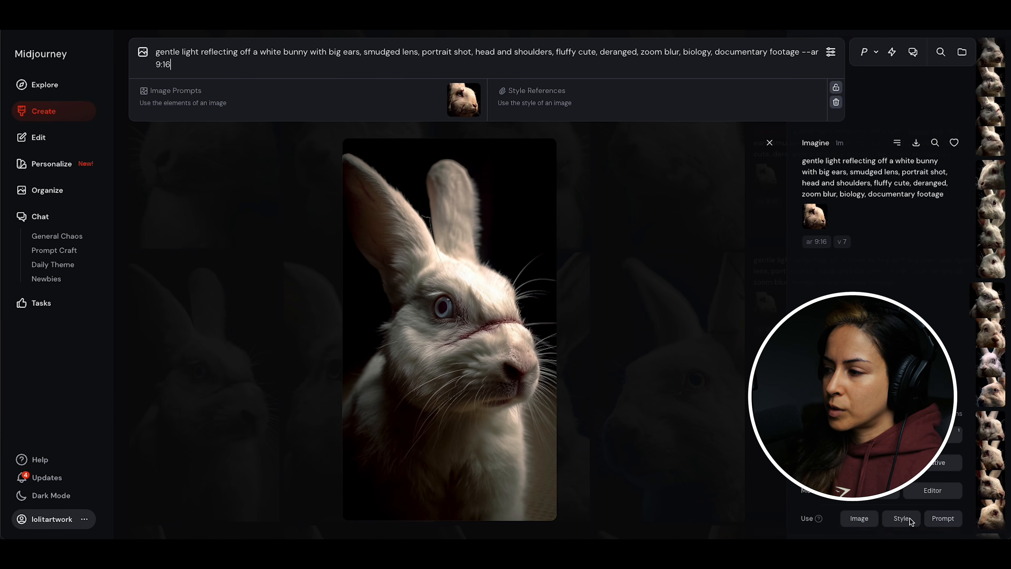
pyautogui.click(859, 518)
pyautogui.click(447, 90)
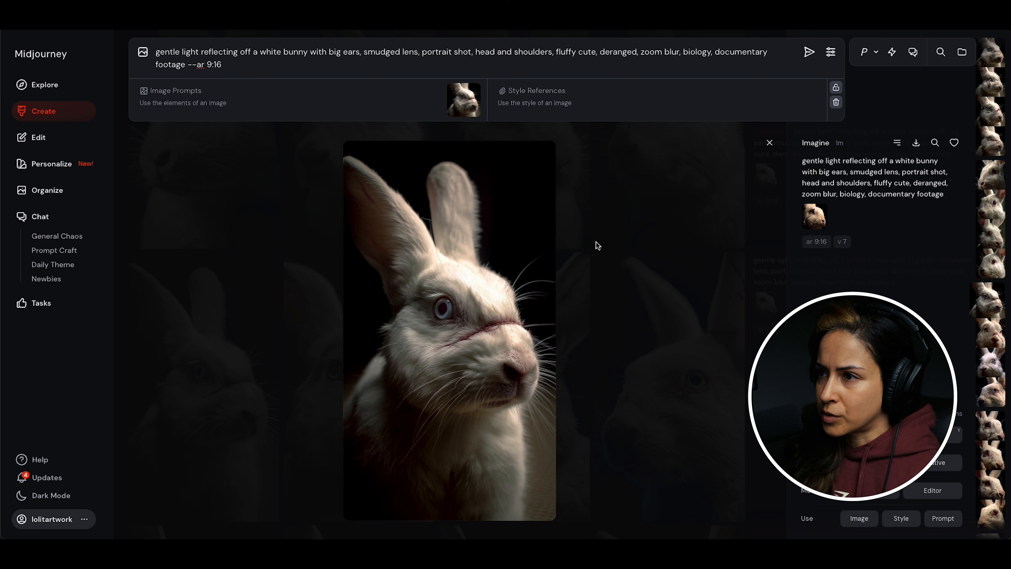
# Extend the prompt after "documentary footage" with ", in a field of lush green grass", keeping the 9:16 aspect ratio parameter at the end
pyautogui.click(195, 67)
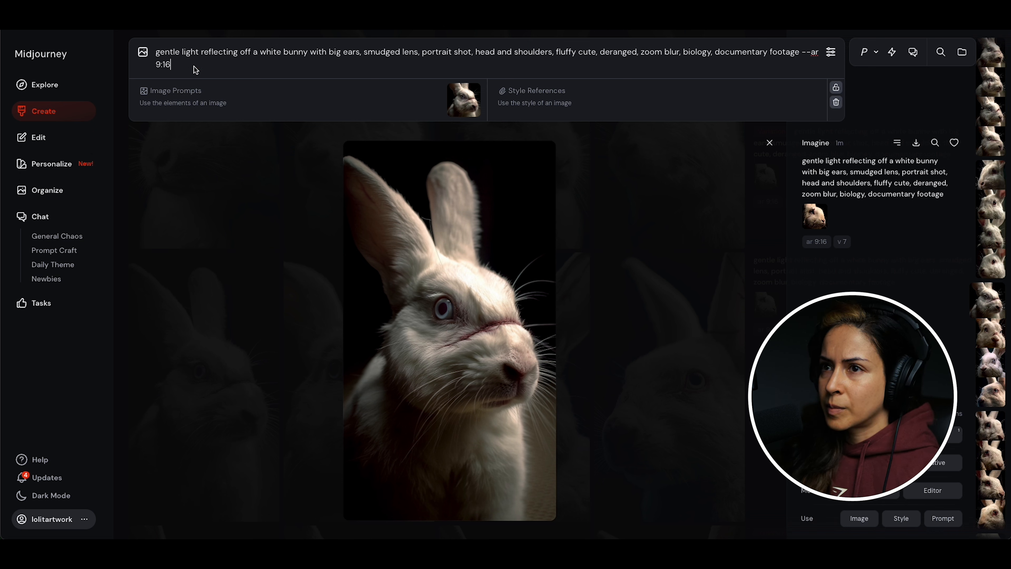
pyautogui.click(800, 53)
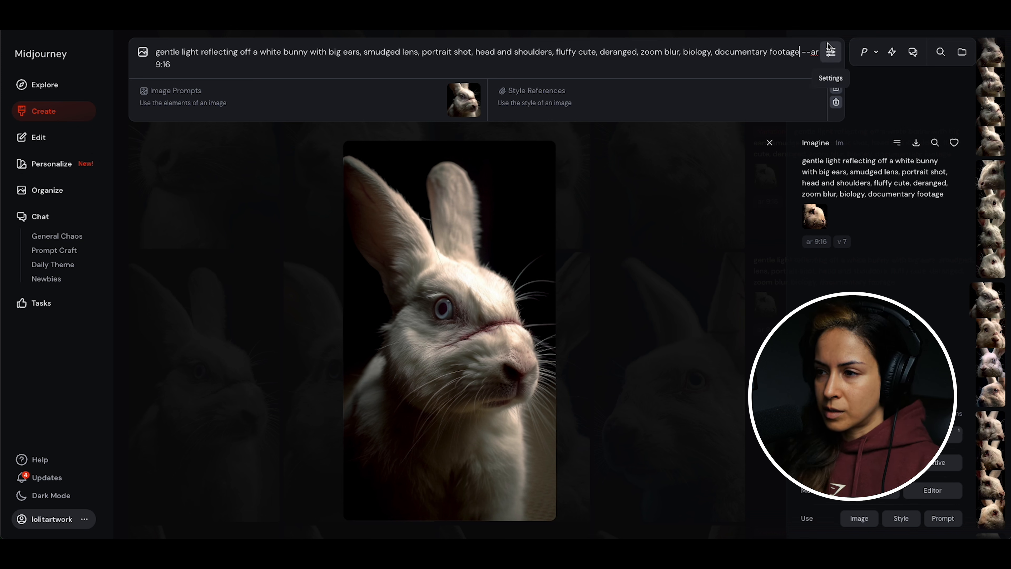
pyautogui.write(', ')
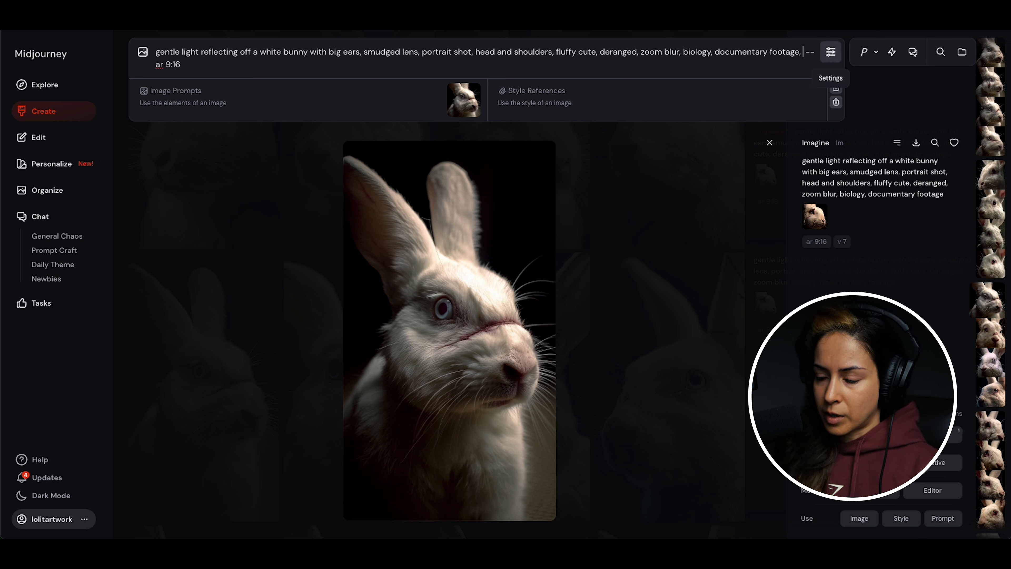
pyautogui.write(' in a fiel')
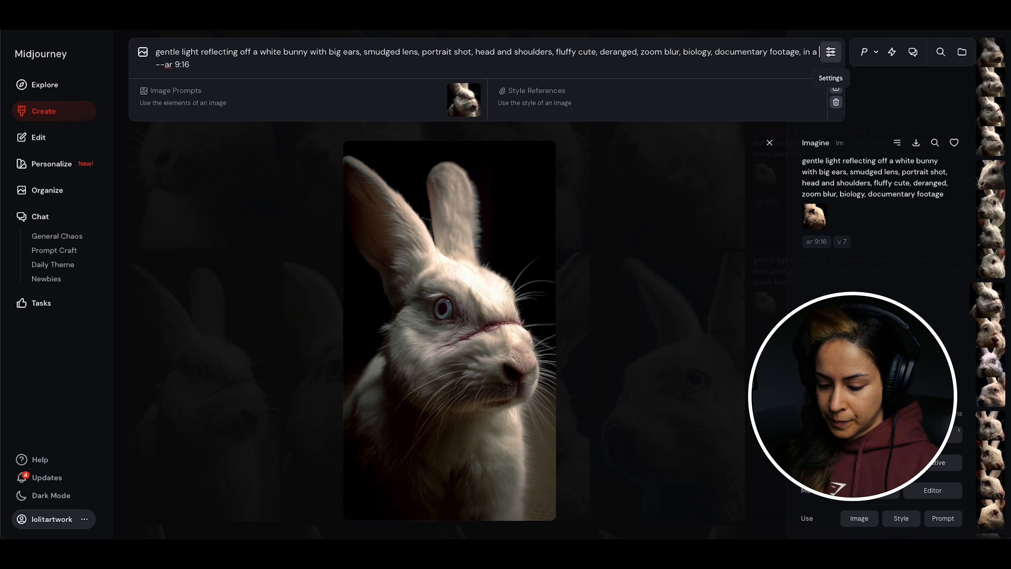
pyautogui.press('BackSpace')
pyautogui.press('BackSpace')
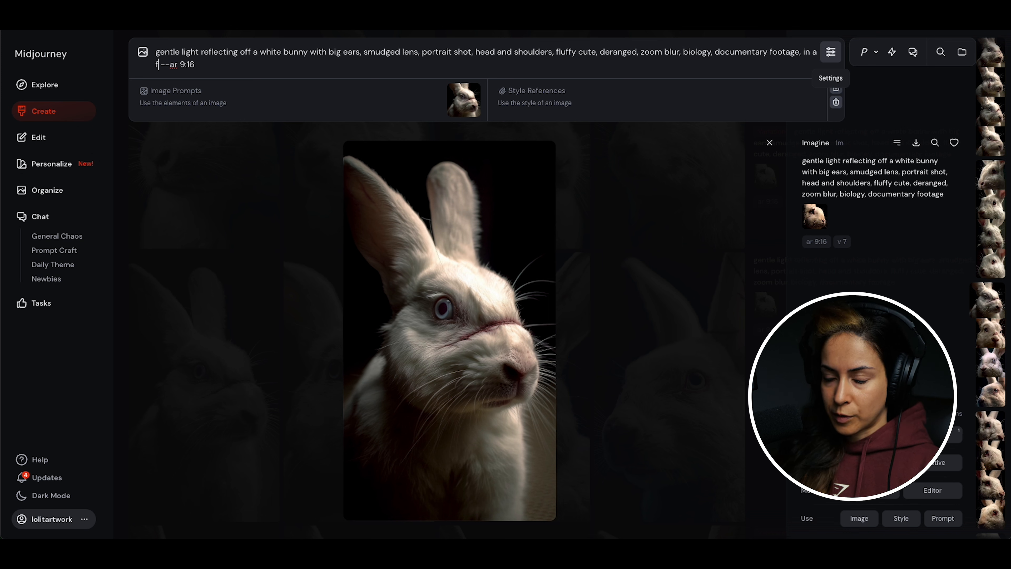
pyautogui.write('eild')
pyautogui.press('BackSpace')
pyautogui.press('BackSpace')
pyautogui.press('BackSpace')
pyautogui.press('BackSpace')
pyautogui.write('iel')
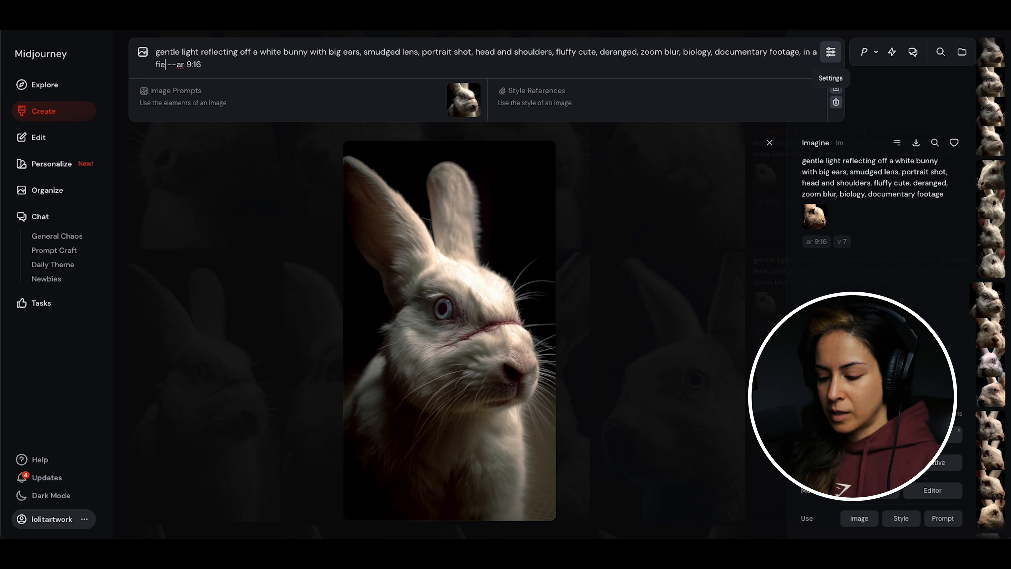
pyautogui.write('d')
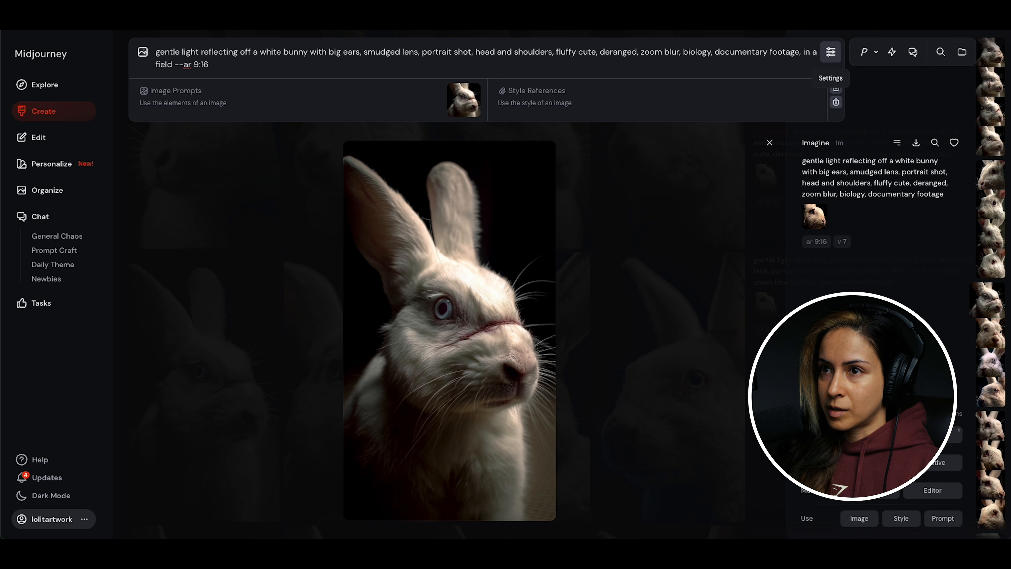
pyautogui.write(' of lush gr')
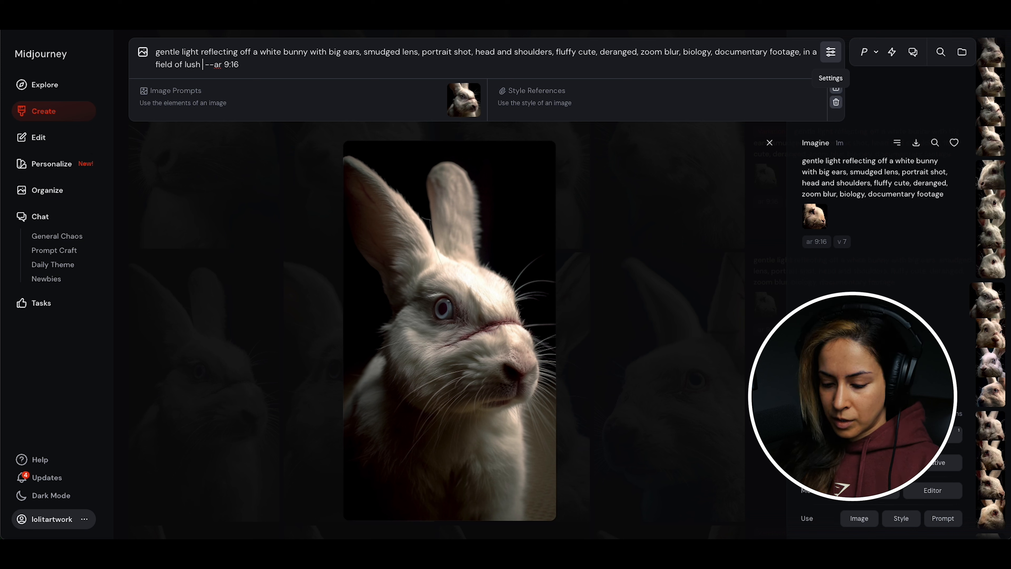
pyautogui.write('een gr ')
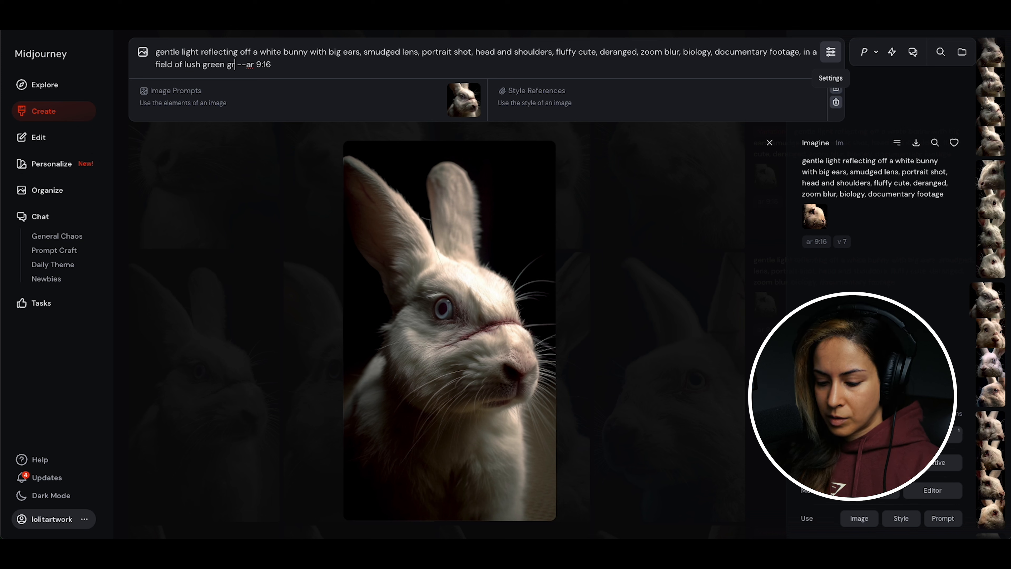
pyautogui.write('ass')
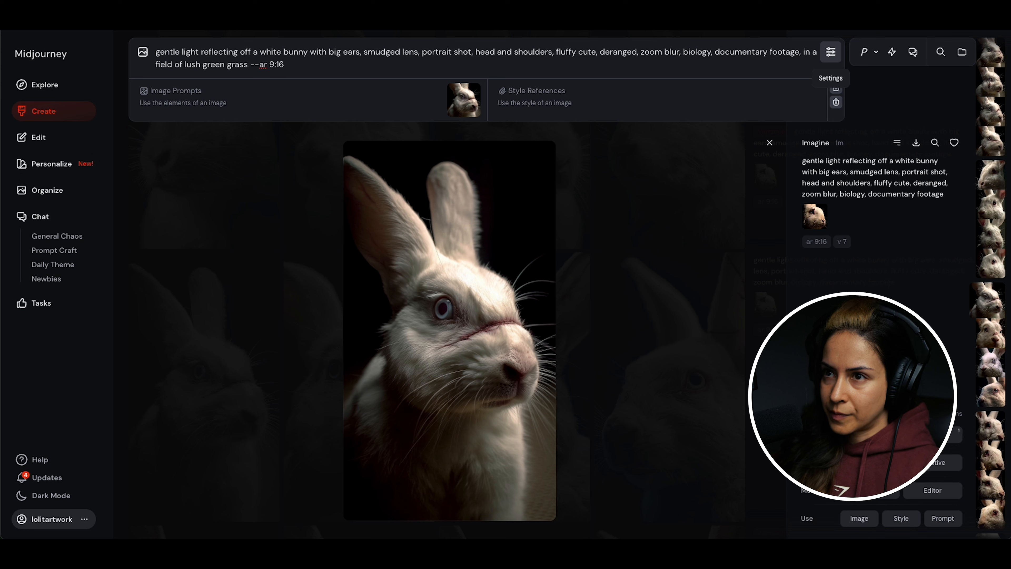
# Add ", backlit" after the grass description, submit the prompt, and close the enlarged scarred bunny image
pyautogui.write(', backlit')
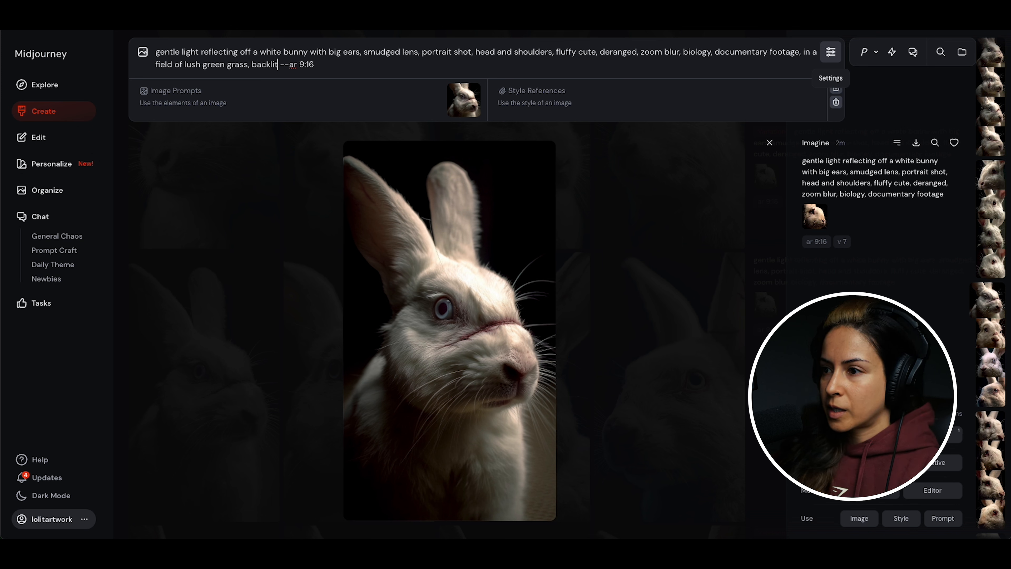
pyautogui.press('Return')
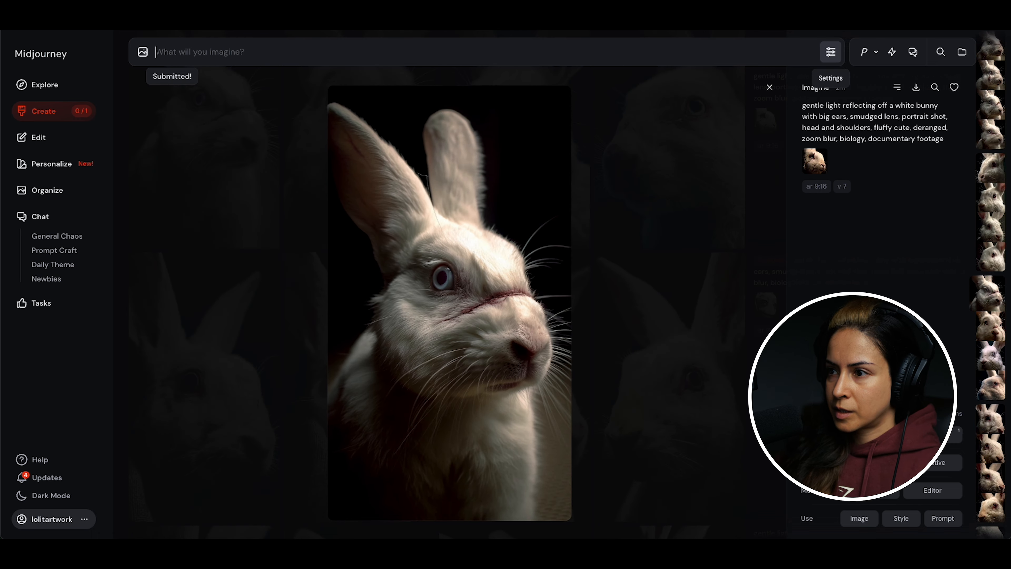
pyautogui.click(694, 243)
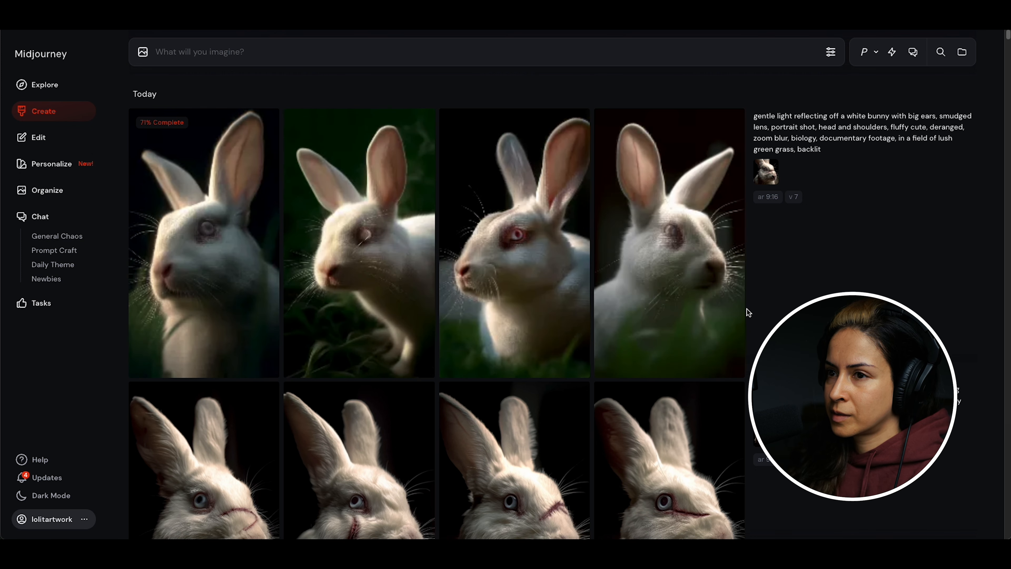
# Reuse the full prompt and image prompt of the backlit grass-field bunny generation
pyautogui.scroll(-1, 746, 310)
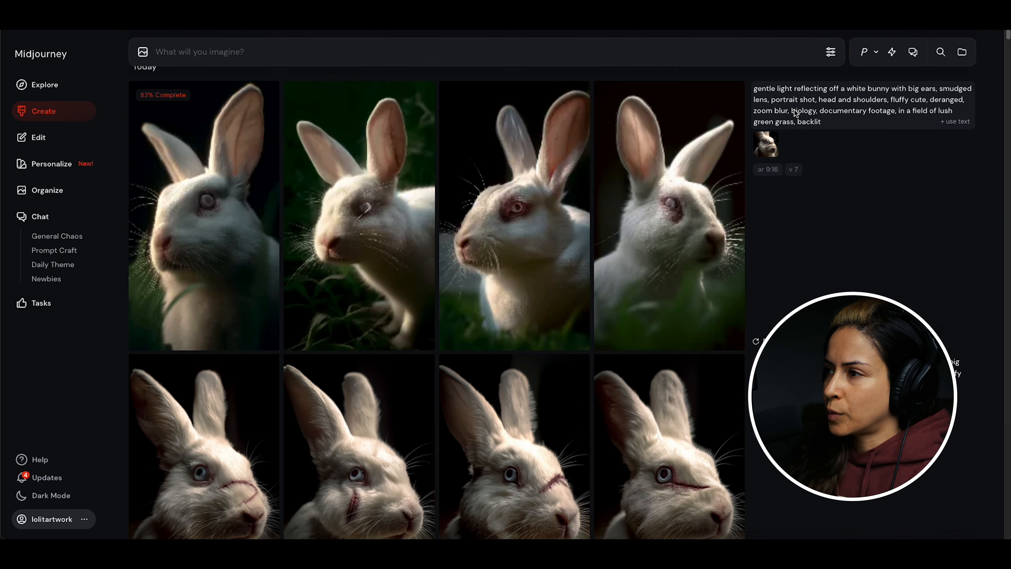
pyautogui.scroll(-4, 812, 235)
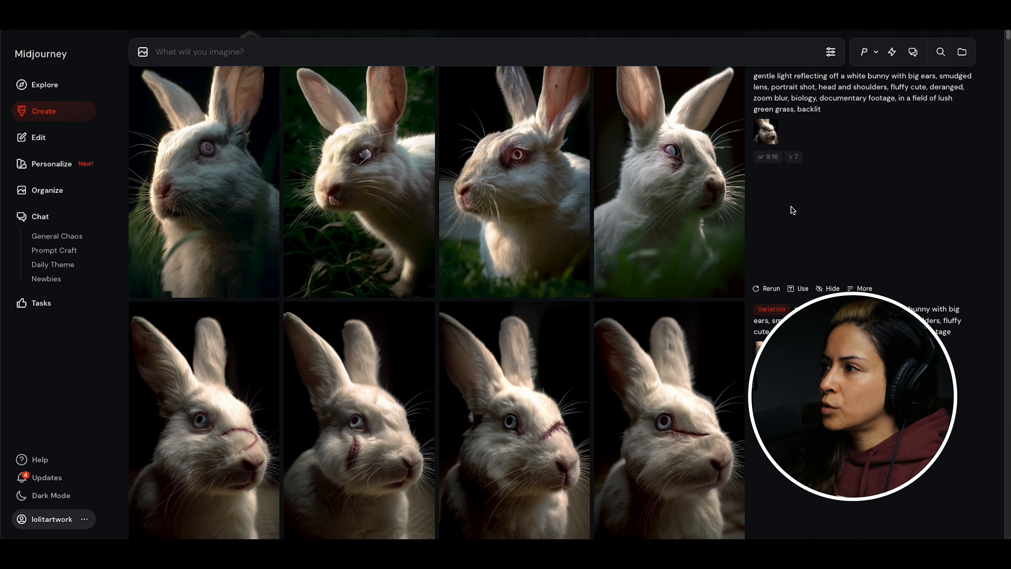
pyautogui.click(796, 288)
# Add the second stitched potato sack bunny, the yellowish one, as an additional image prompt
pyautogui.scroll(-8, 804, 286)
pyautogui.scroll(-14, 804, 286)
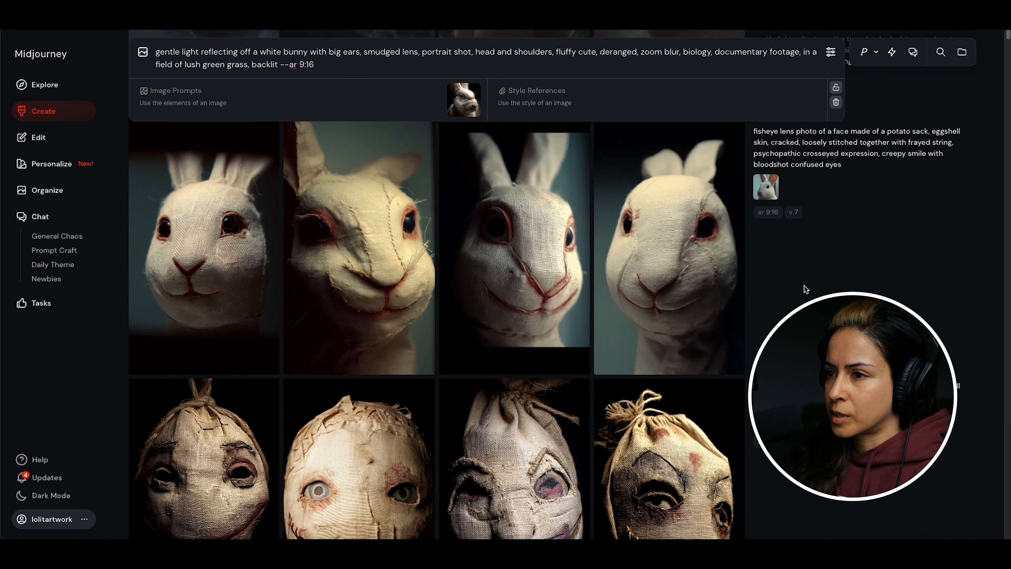
pyautogui.scroll(7, 804, 286)
pyautogui.scroll(-1, 804, 286)
pyautogui.scroll(-2, 805, 287)
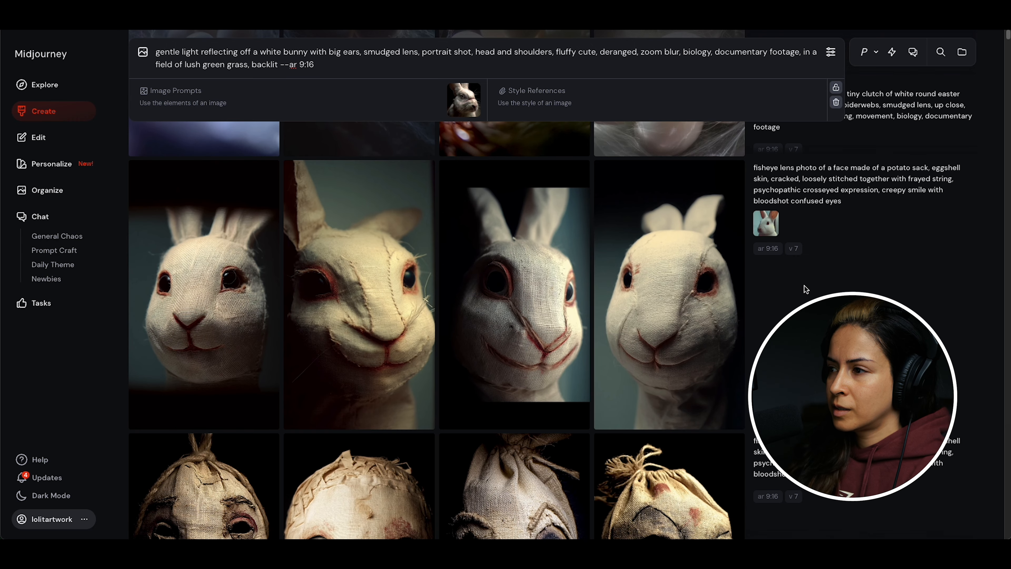
pyautogui.scroll(-1, 779, 317)
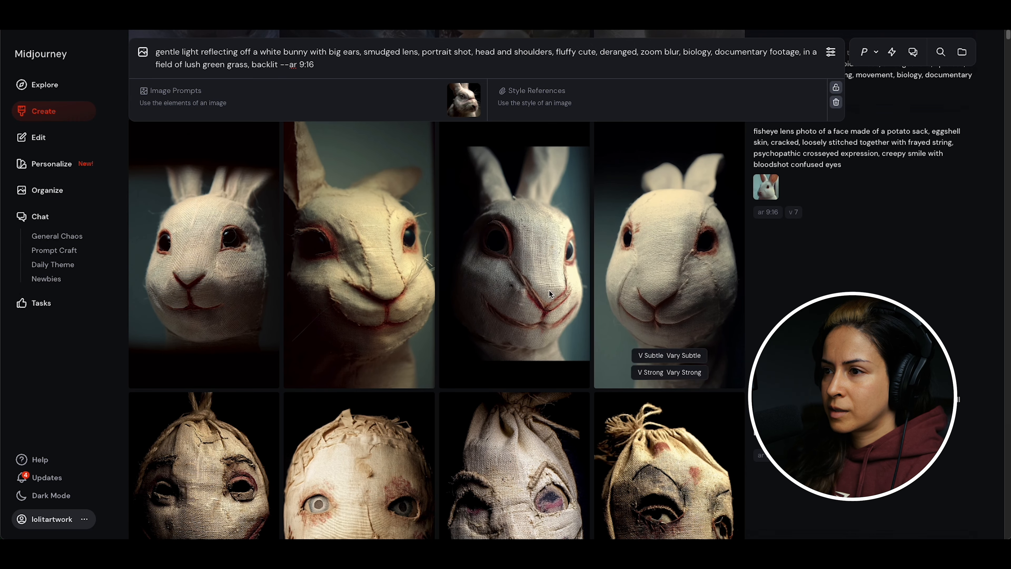
pyautogui.moveTo(360, 303); pyautogui.dragTo(416, 99)
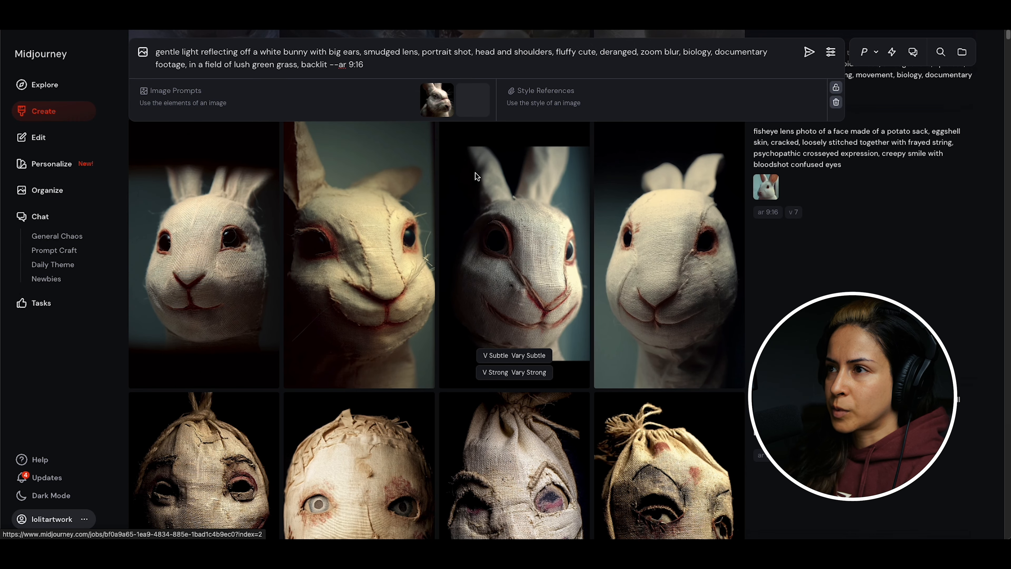
# Search the earlier creations for "sack" and add a string-wrapped sack of flesh face as the third image prompt
pyautogui.scroll(-5, 577, 266)
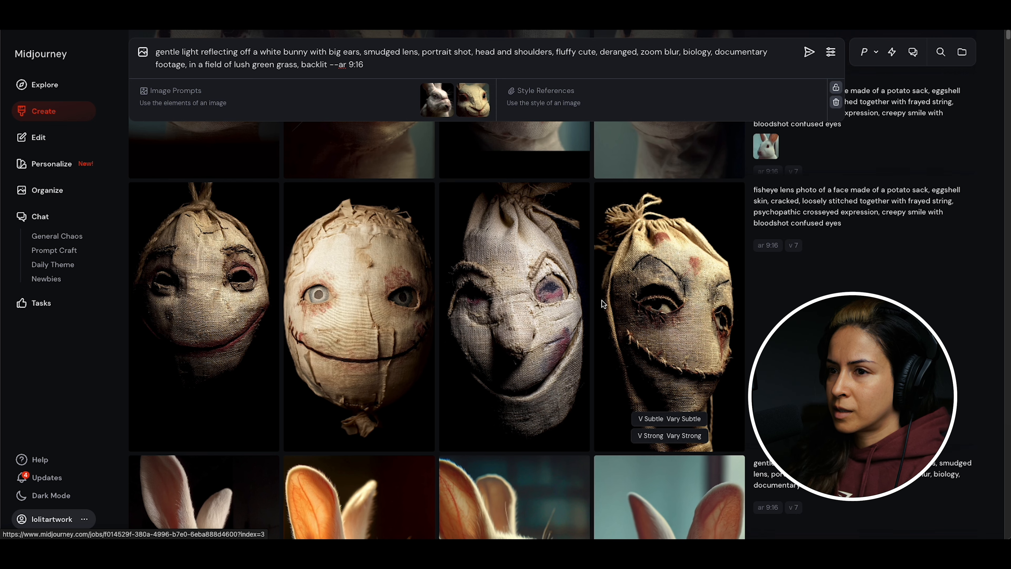
pyautogui.scroll(-10, 602, 300)
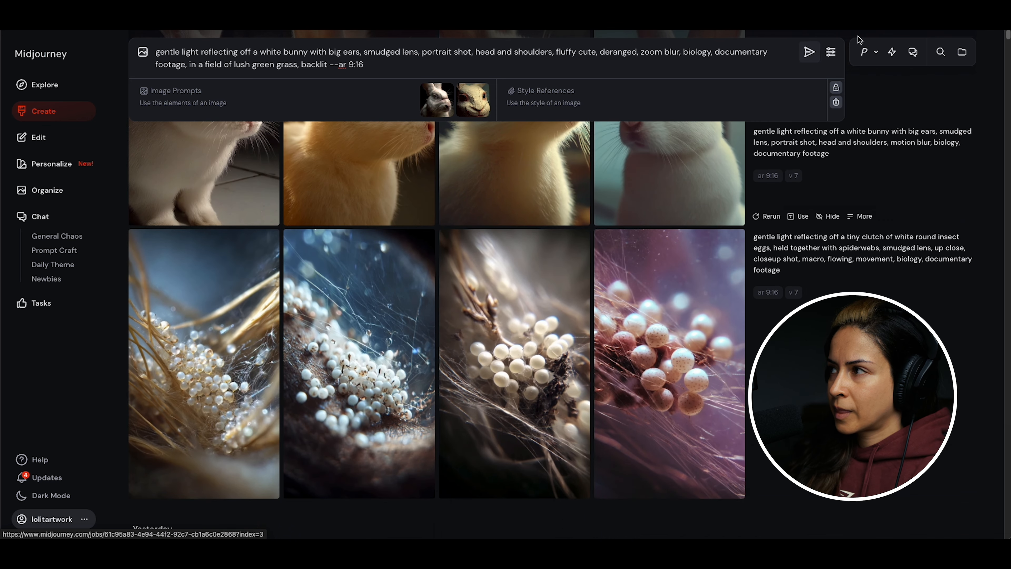
pyautogui.click(940, 54)
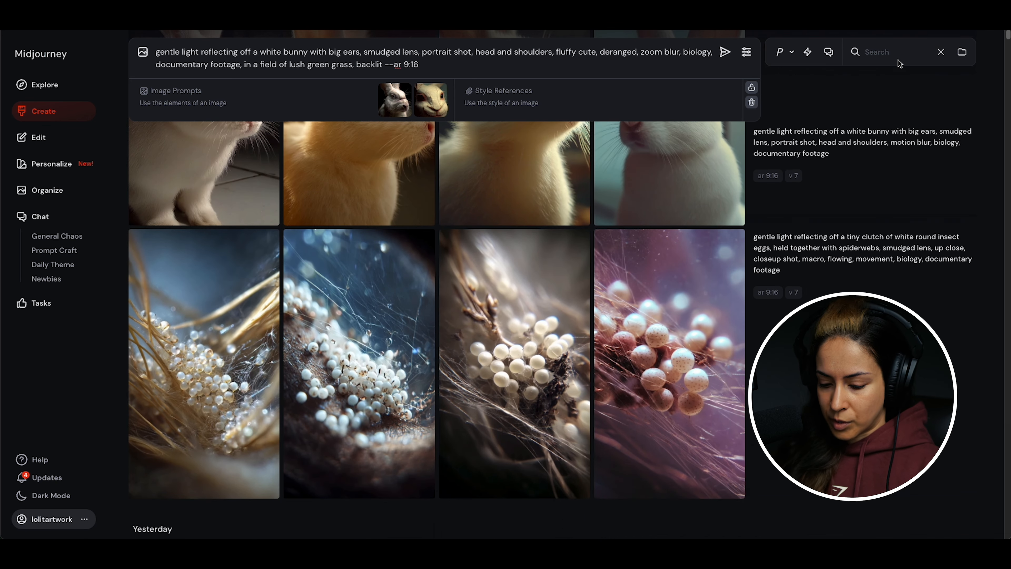
pyautogui.write('sack')
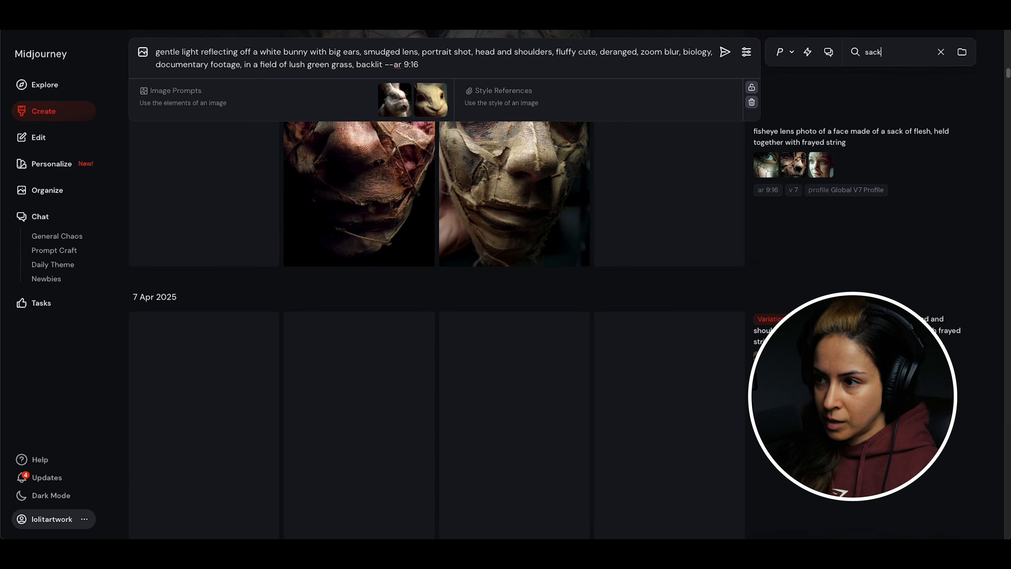
pyautogui.scroll(-5, 824, 273)
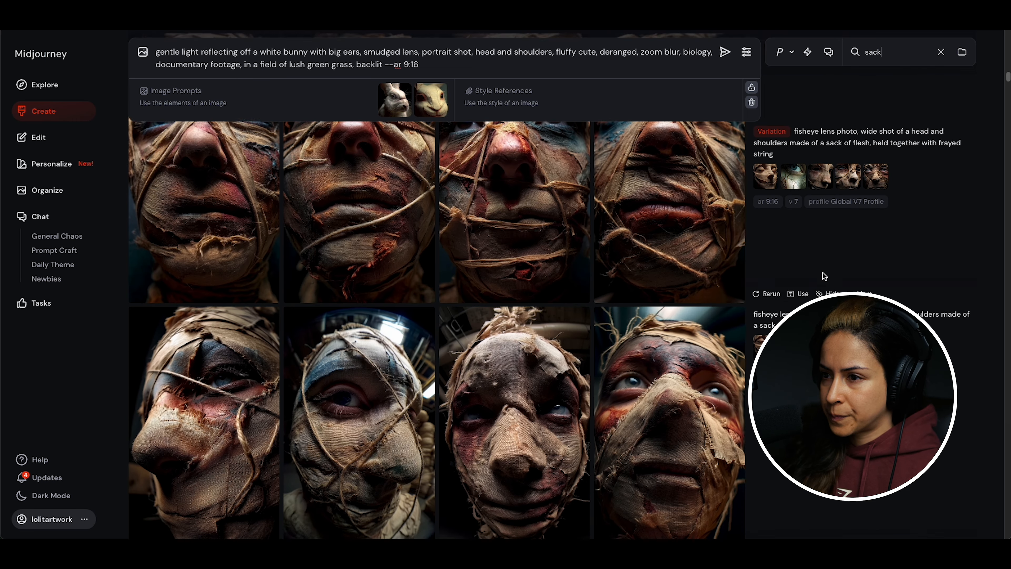
pyautogui.moveTo(689, 312); pyautogui.dragTo(356, 101)
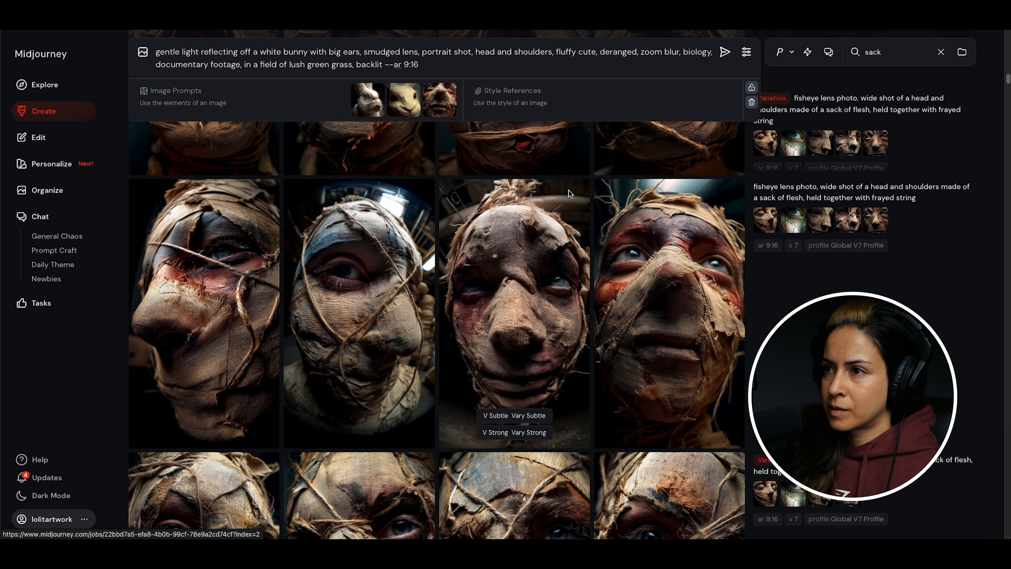
# Replace "cute" with "skin with stitches" in the bunny prompt and submit it with the three image prompts
pyautogui.click(387, 65)
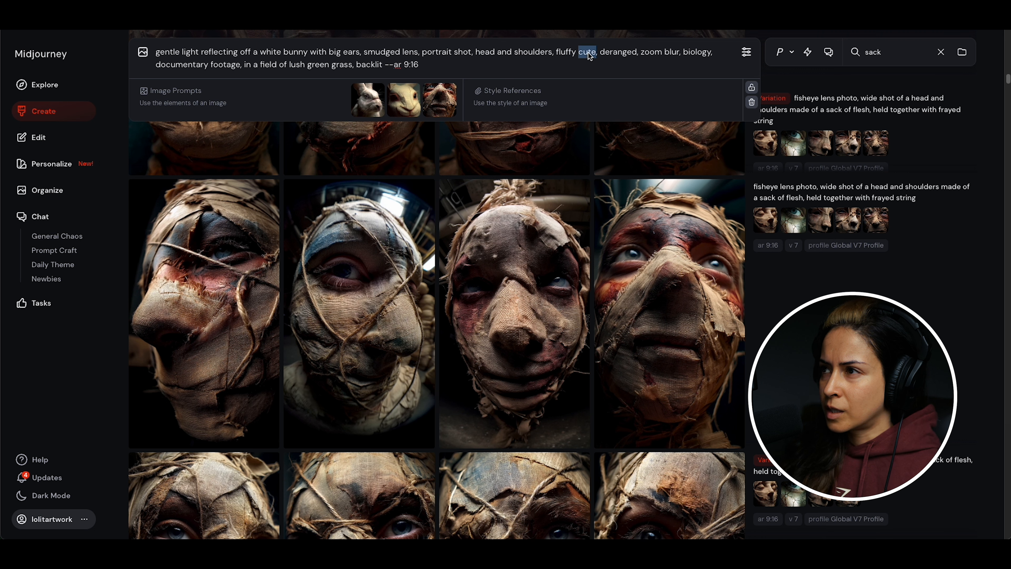
pyautogui.write('skin with stitches')
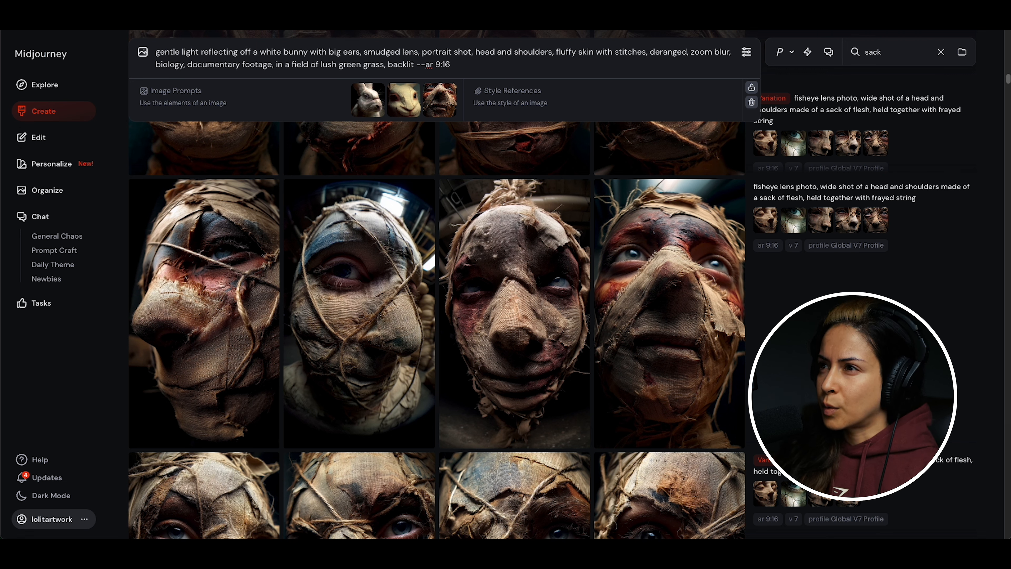
pyautogui.press('Return')
# Clear the "sack" search to return to the full list of generations
pyautogui.moveTo(656, 280)
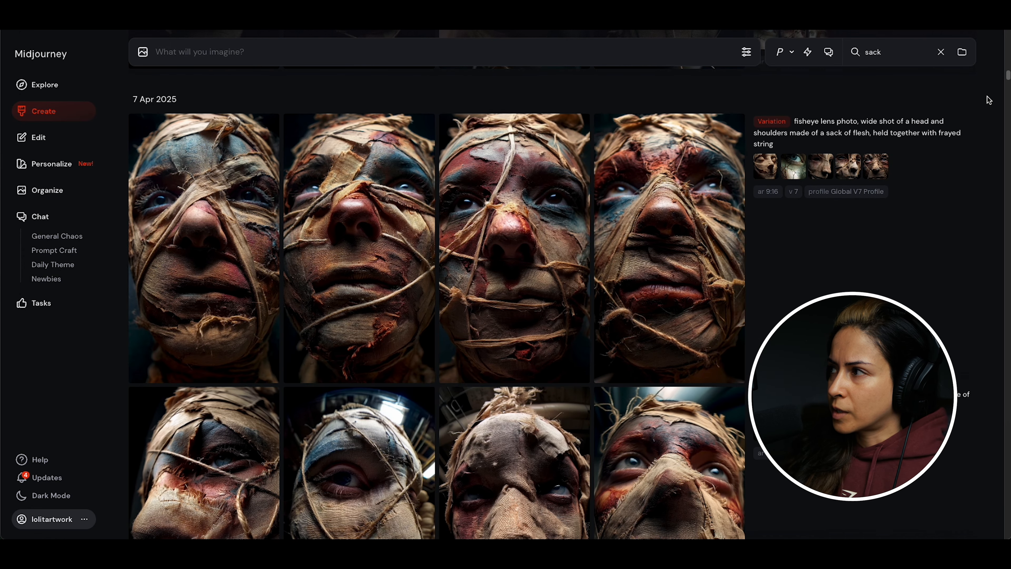
pyautogui.scroll(5, 761, 229)
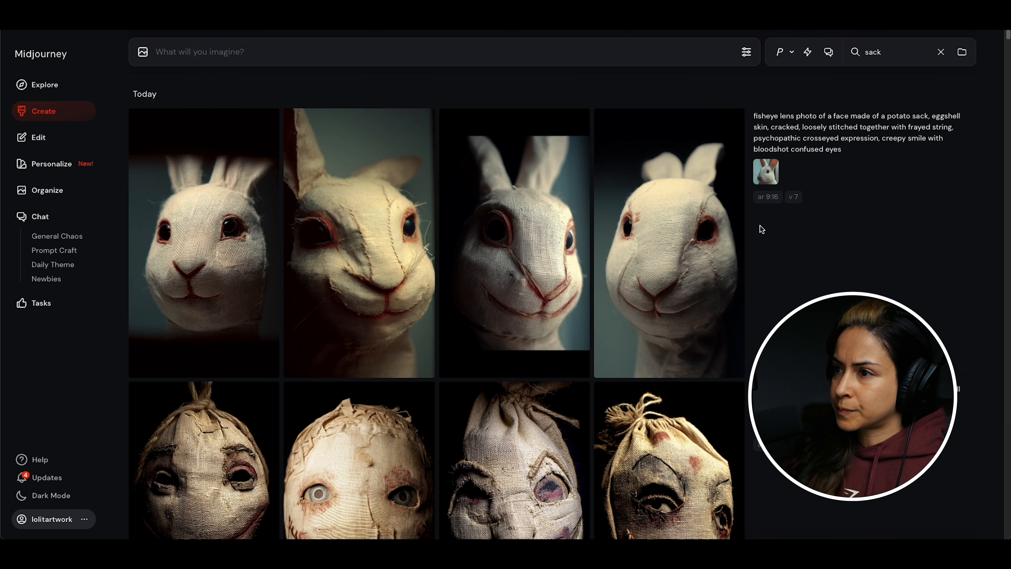
pyautogui.click(941, 53)
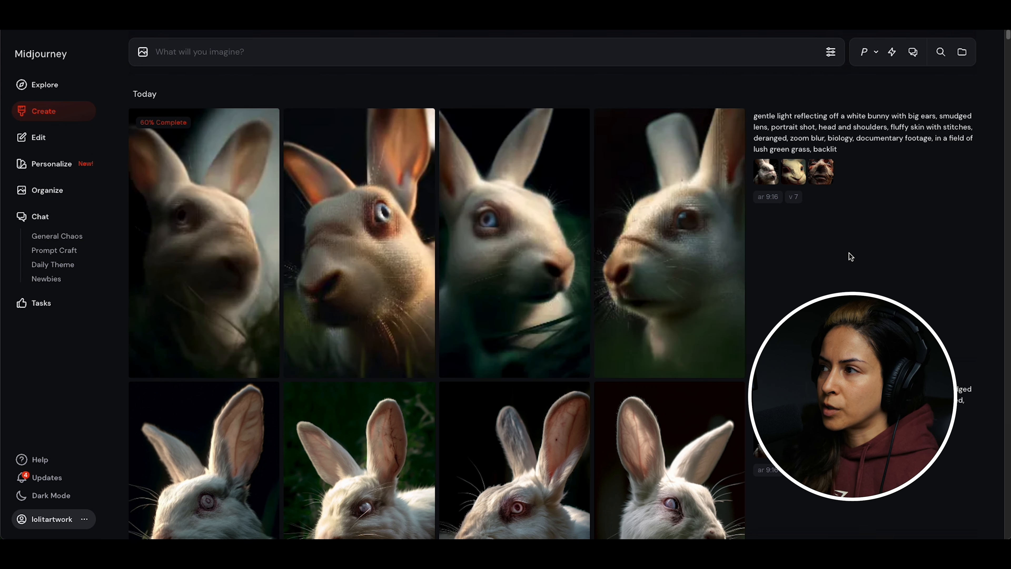
# Recall the last submitted bunny prompt with its three image prompts and insert "fisheye lens view, " at its beginning
pyautogui.press('Up')
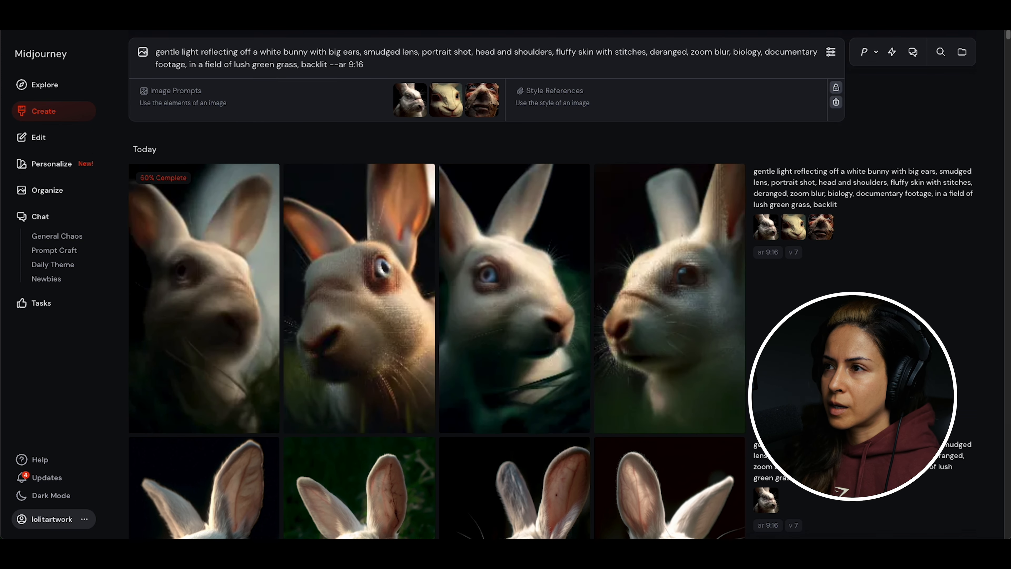
pyautogui.click(156, 53)
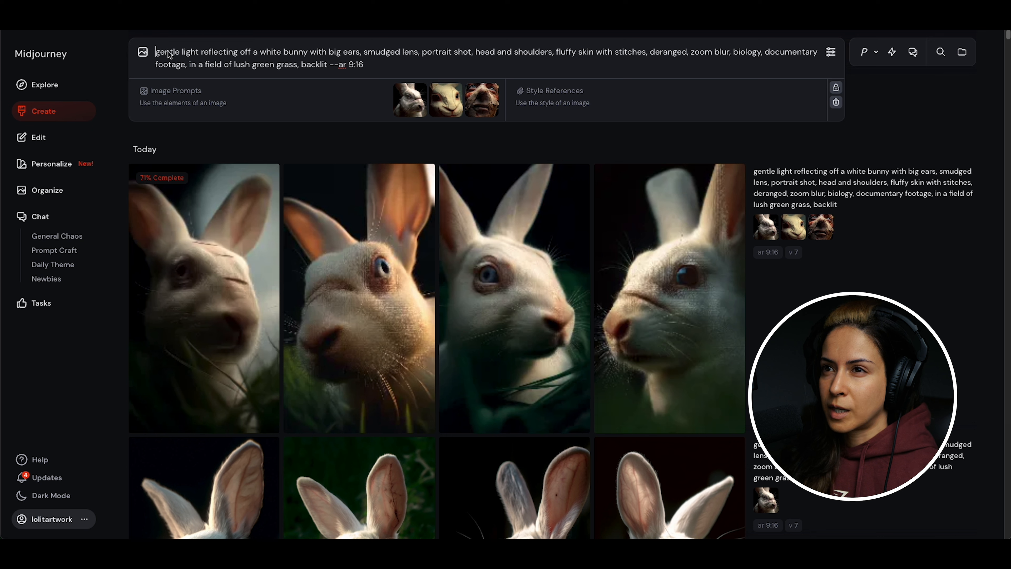
pyautogui.write('fisheye le')
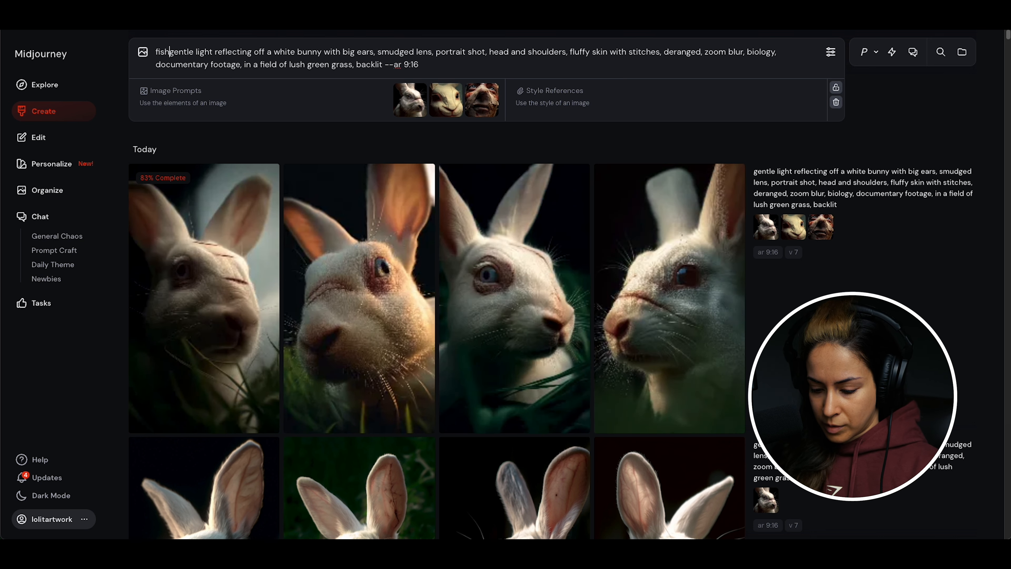
pyautogui.write('ns')
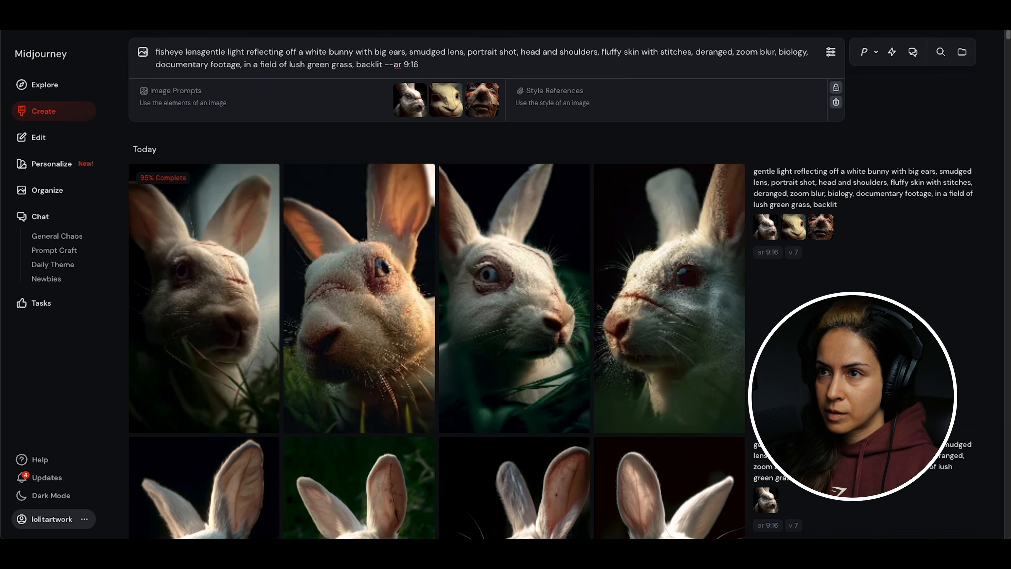
pyautogui.write(' view')
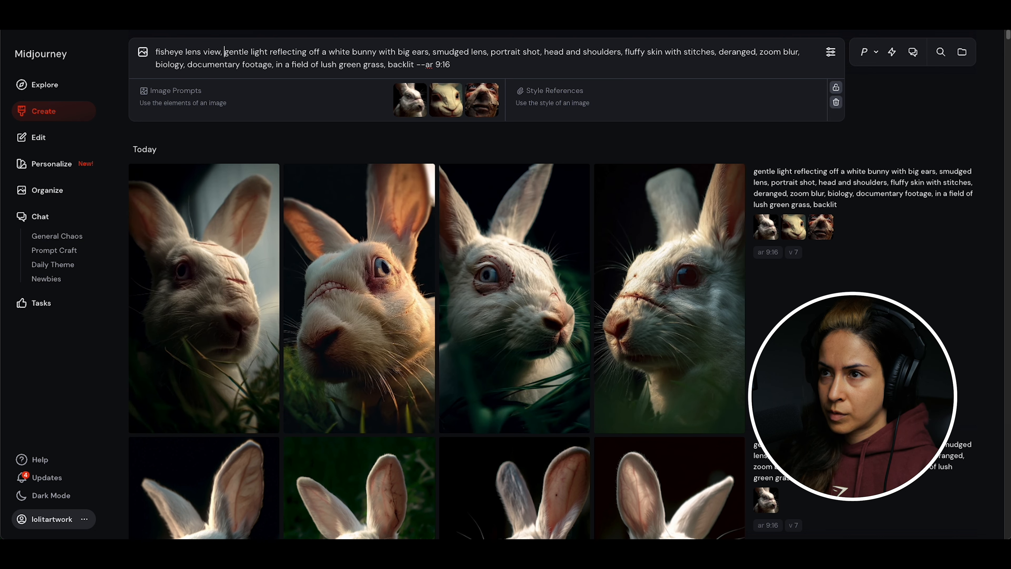
# Change the prompt's opening to "fisheye lens view of" and insert "dirty fluffy matted" before "white bunny"
pyautogui.write(' of')
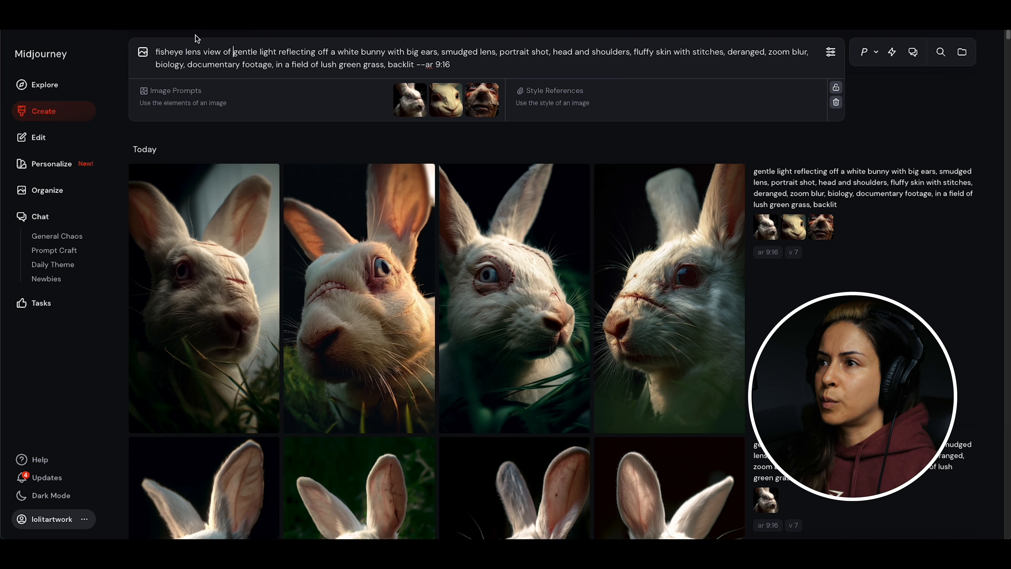
pyautogui.write('dirty ')
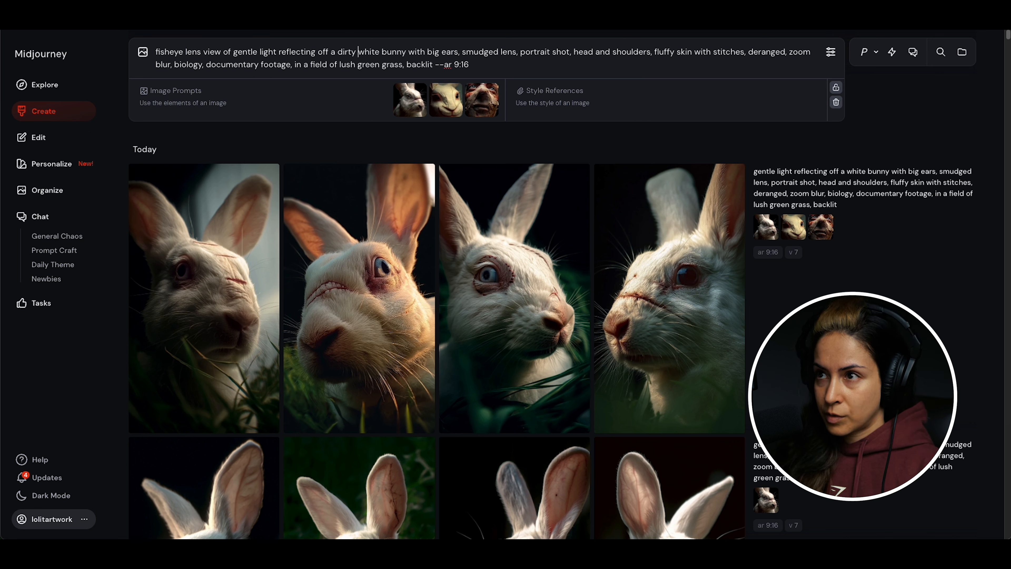
pyautogui.write('fluffy matted')
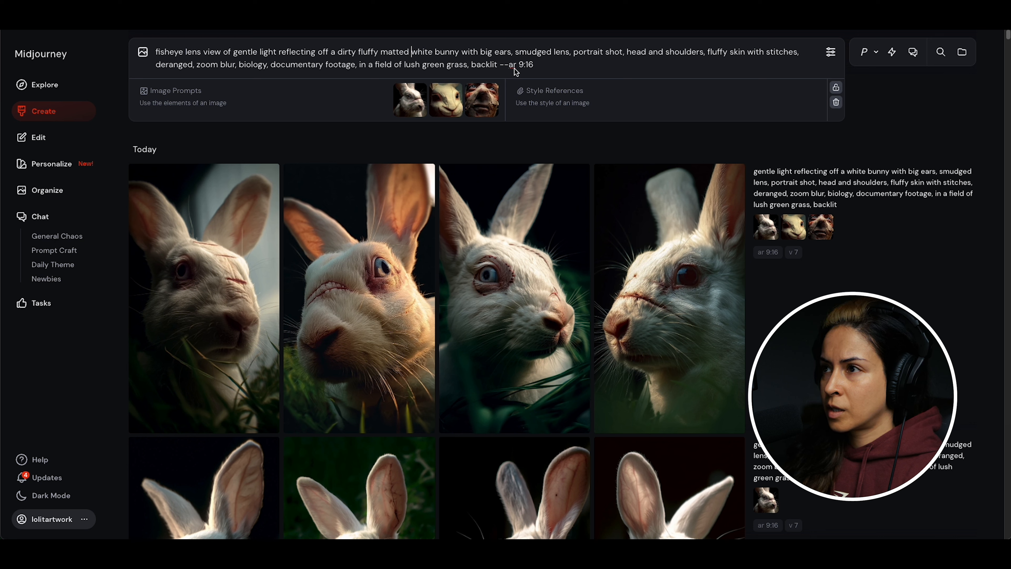
# Add the second stitched bunny of the latest set as the fourth image prompt and submit the fisheye prompt
pyautogui.moveTo(371, 287)
pyautogui.moveTo(370, 288); pyautogui.dragTo(398, 99)
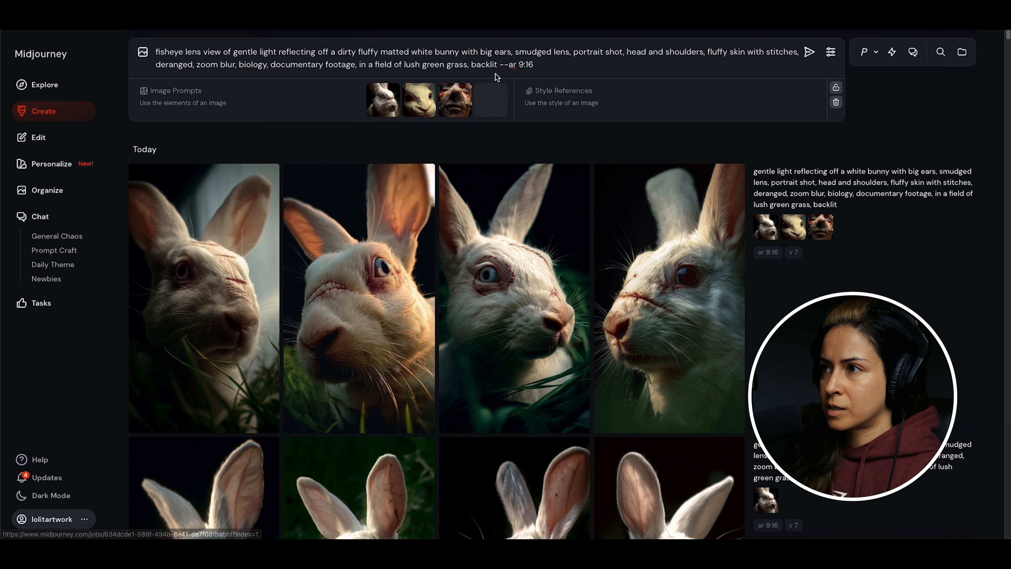
pyautogui.moveTo(408, 273)
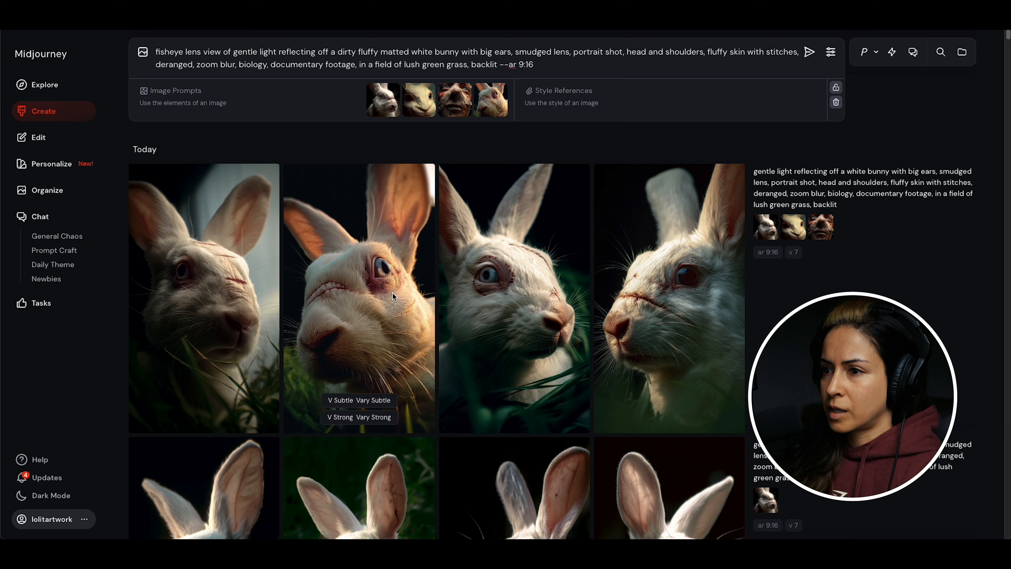
pyautogui.click(550, 65)
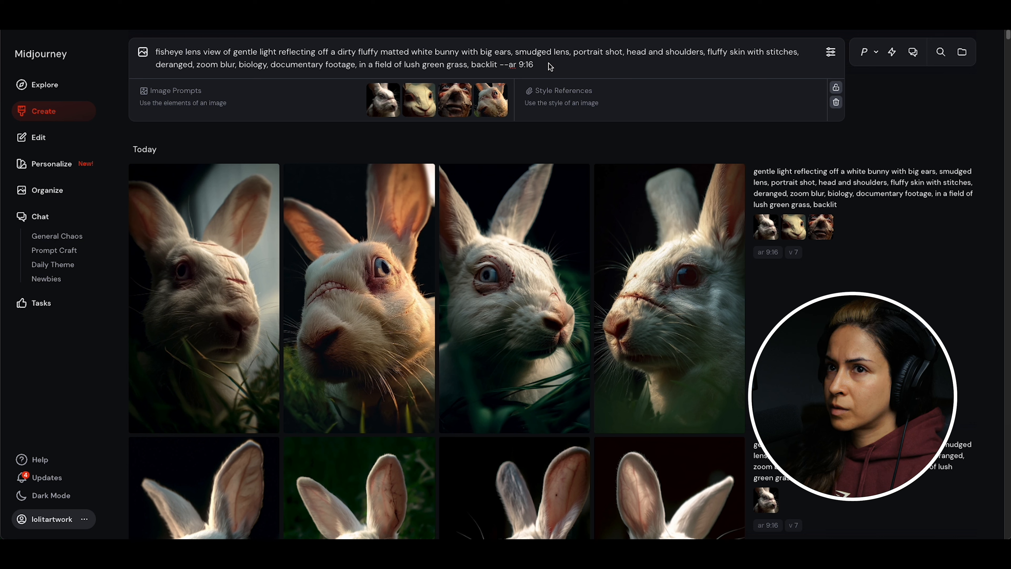
pyautogui.moveTo(506, 520)
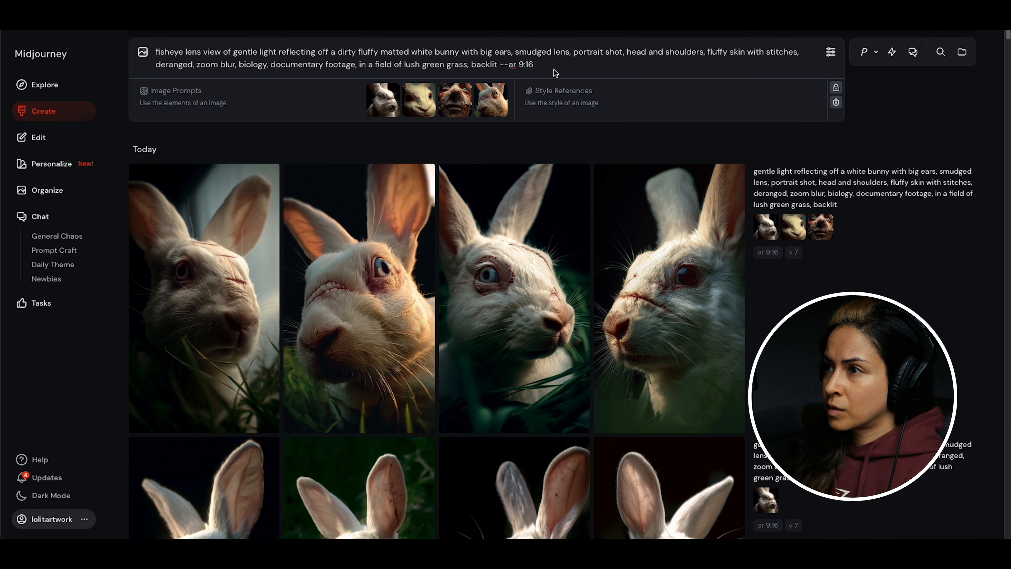
pyautogui.press('Return')
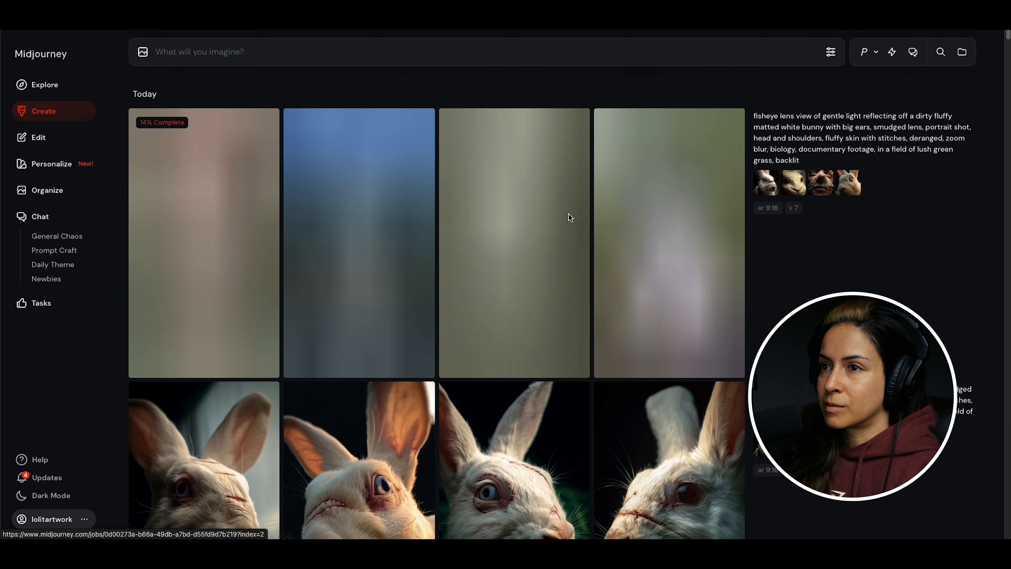
# View the second stitched bunny of the previous set enlarged and check the new fisheye bunny images
pyautogui.scroll(-3, 595, 292)
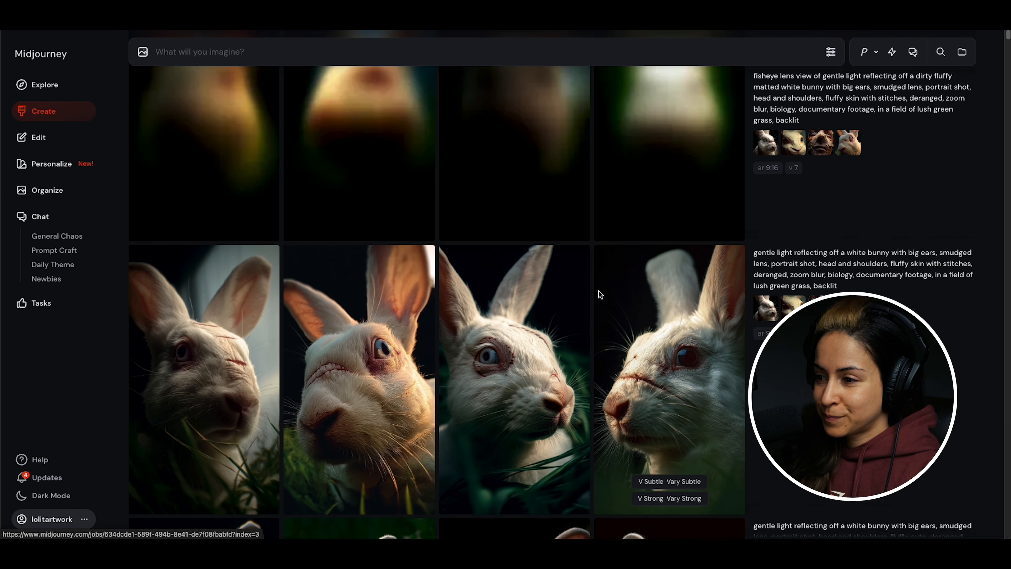
pyautogui.click(383, 397)
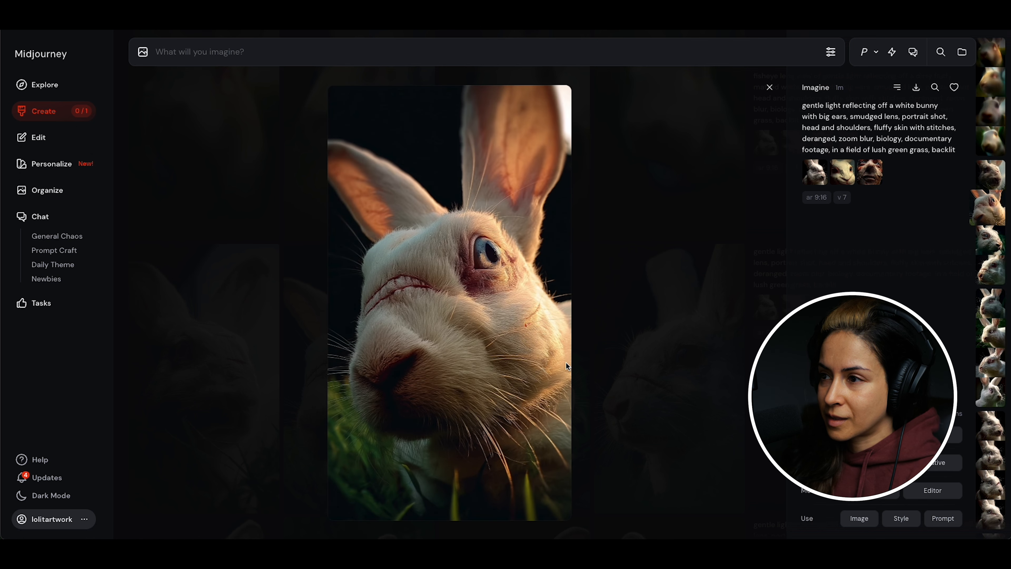
pyautogui.click(645, 280)
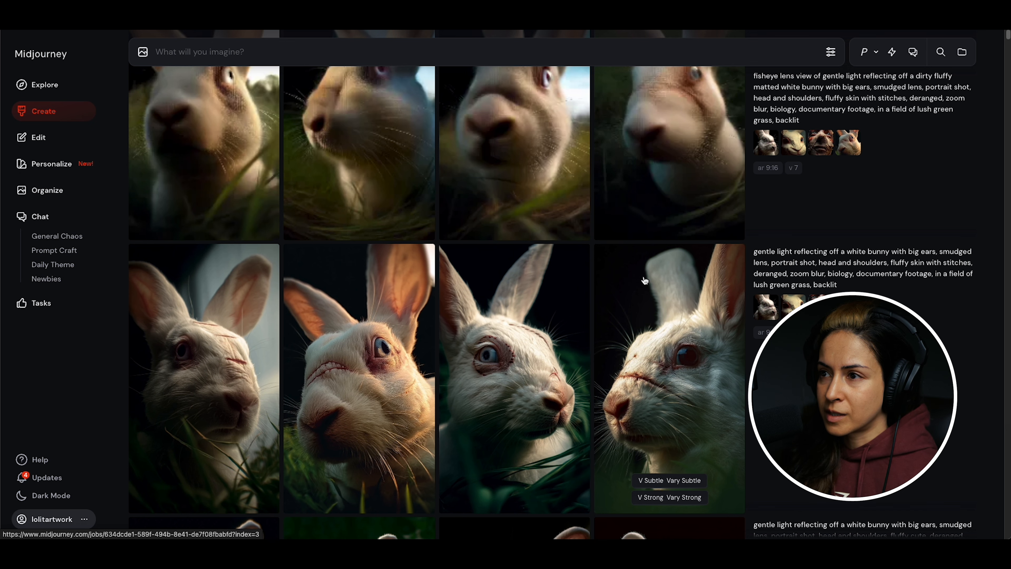
pyautogui.scroll(3, 645, 280)
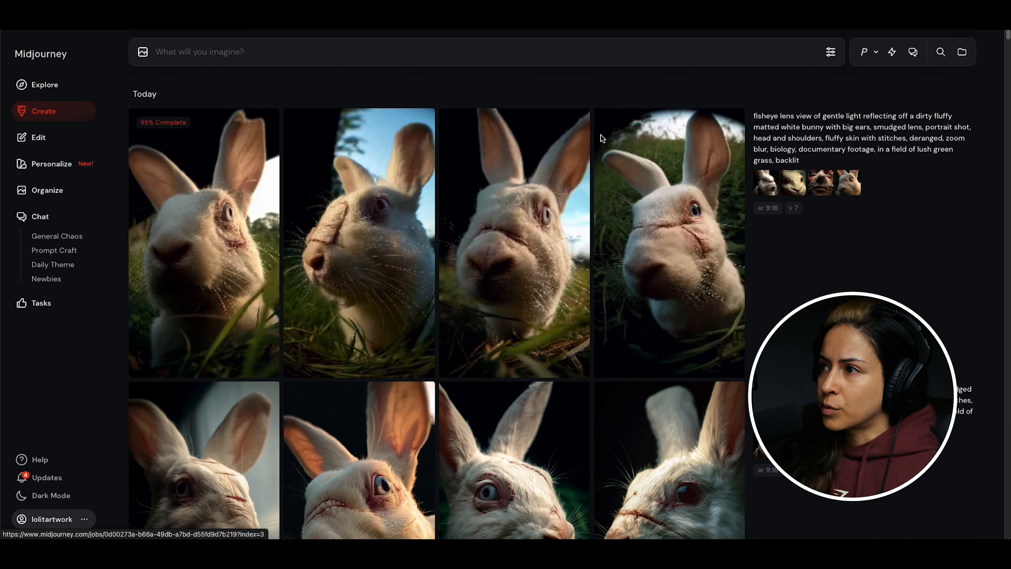
# Reuse the fisheye bunny prompt with its image prompts and add the set's first and third bunnies as additional image prompts
pyautogui.moveTo(327, 184)
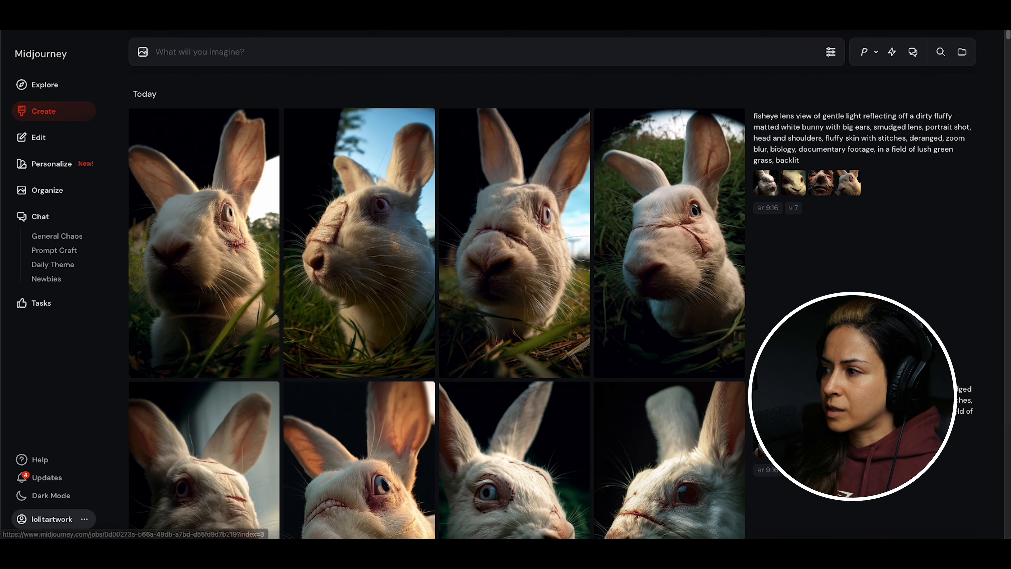
pyautogui.click(812, 369)
pyautogui.moveTo(209, 266); pyautogui.dragTo(359, 116)
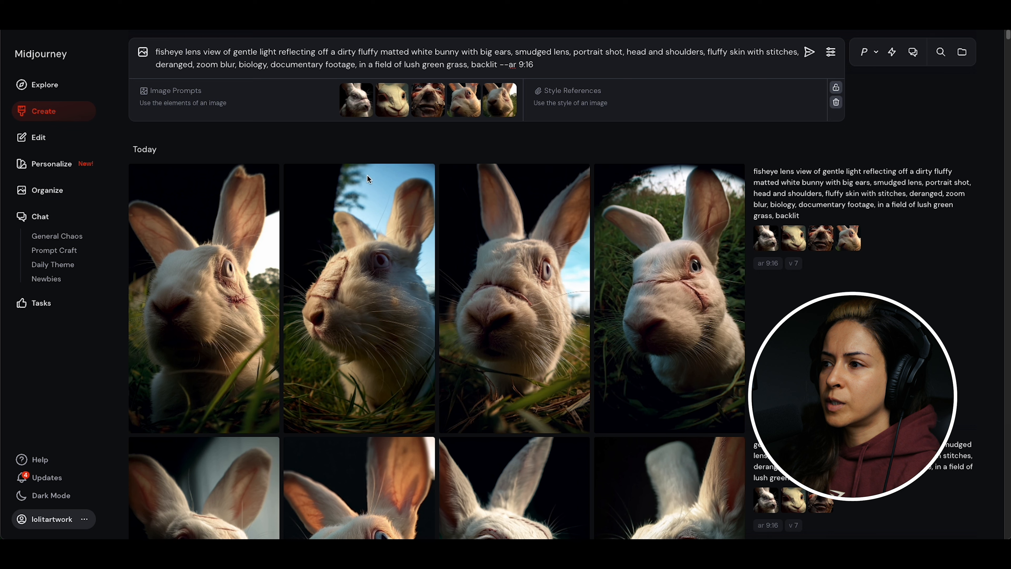
pyautogui.moveTo(530, 344); pyautogui.dragTo(388, 82)
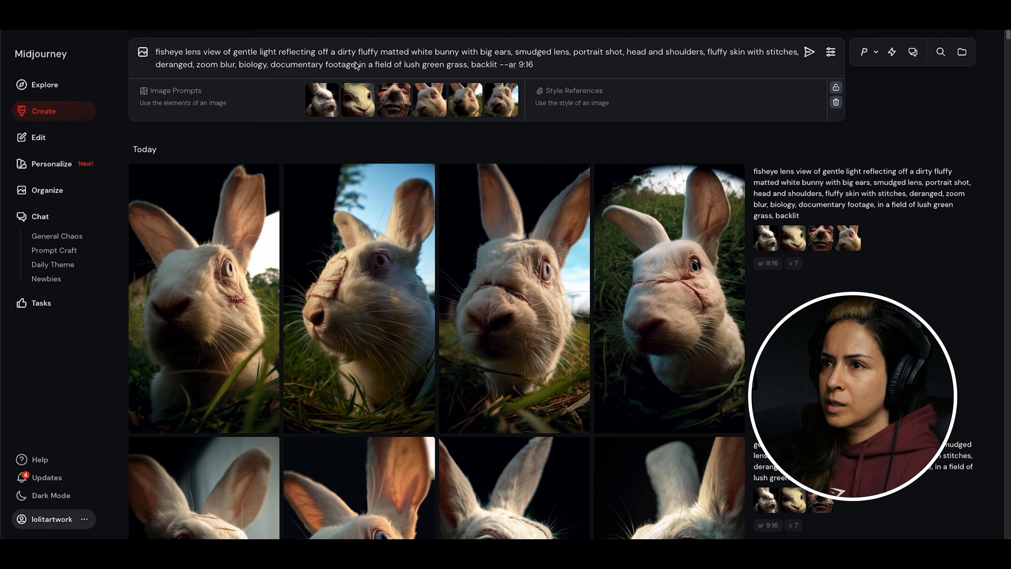
# Insert "bitten ripped torn" before "ears" in the prompt and submit it with the six image prompts
pyautogui.click(494, 51)
pyautogui.write('bite')
pyautogui.press('BackSpace')
pyautogui.write('te')
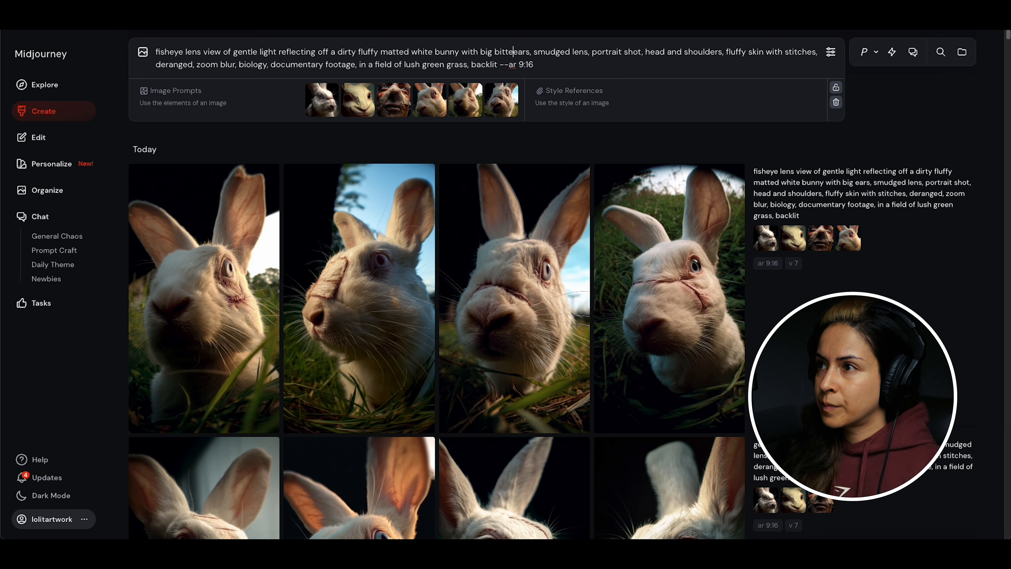
pyautogui.write('n ripped')
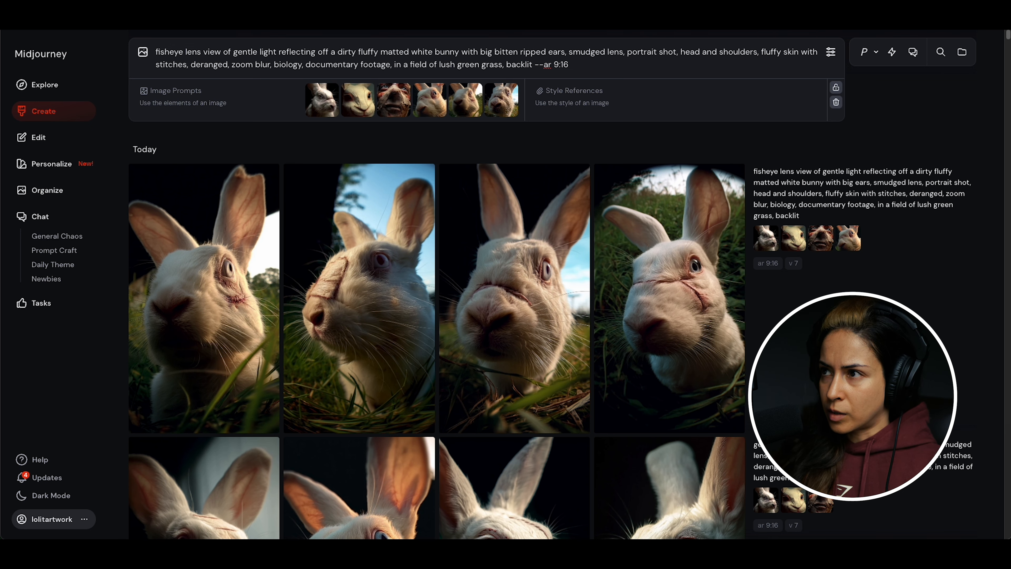
pyautogui.write(' torn')
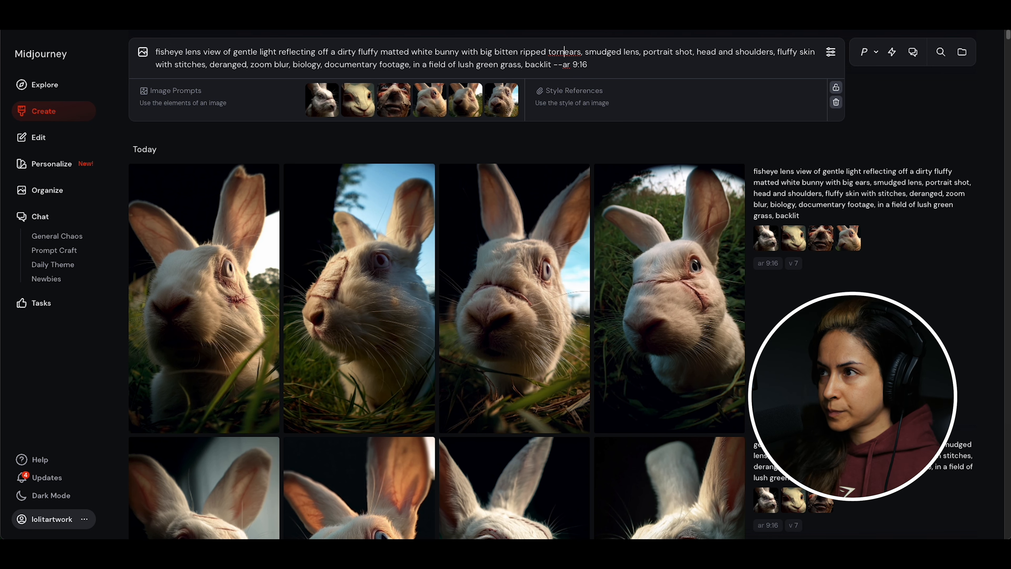
pyautogui.press('Return')
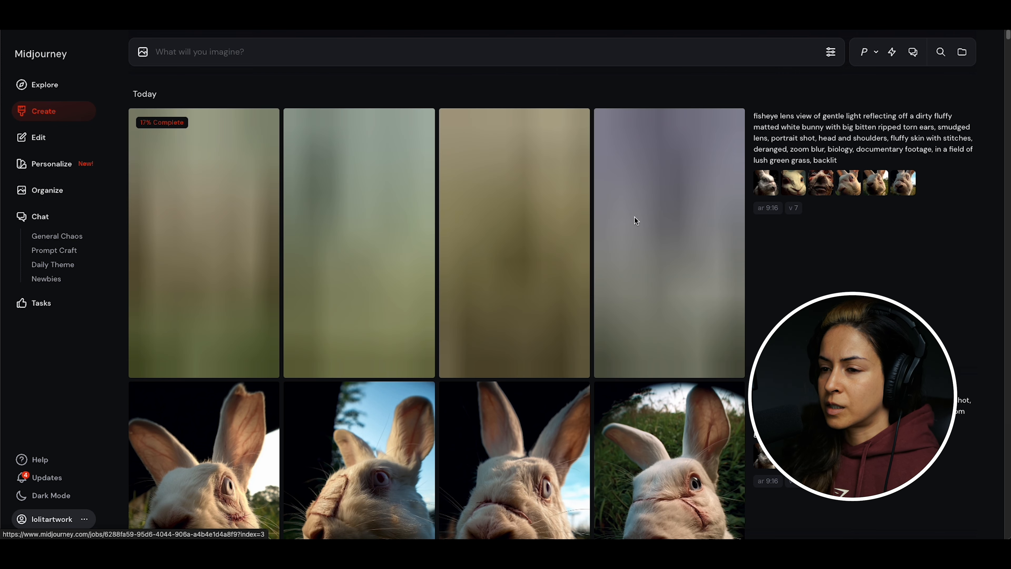
# Examine the torn-ear fisheye bunnies and compare them with the earlier stitched bunny generations
pyautogui.scroll(-2, 634, 218)
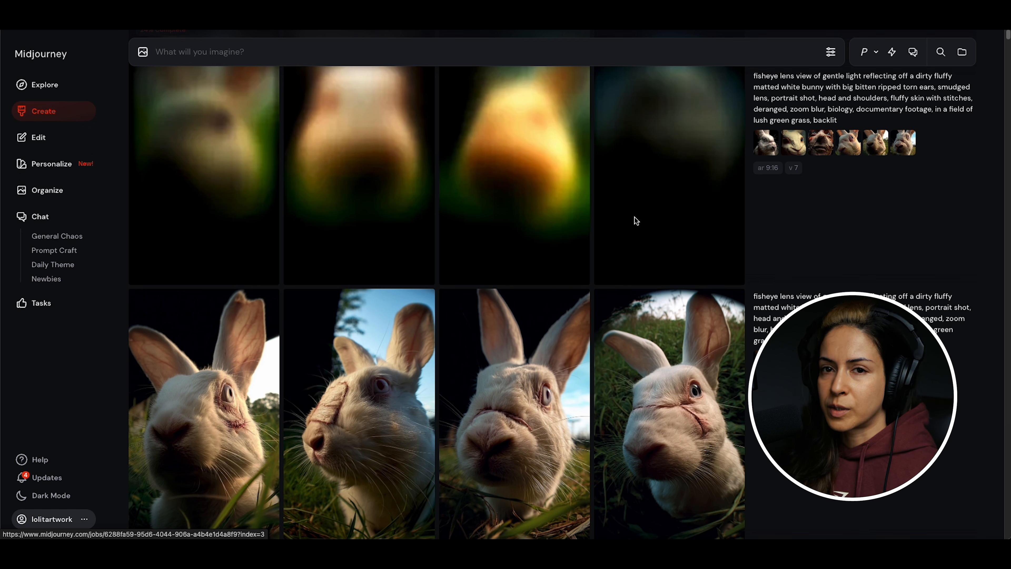
pyautogui.scroll(1, 636, 220)
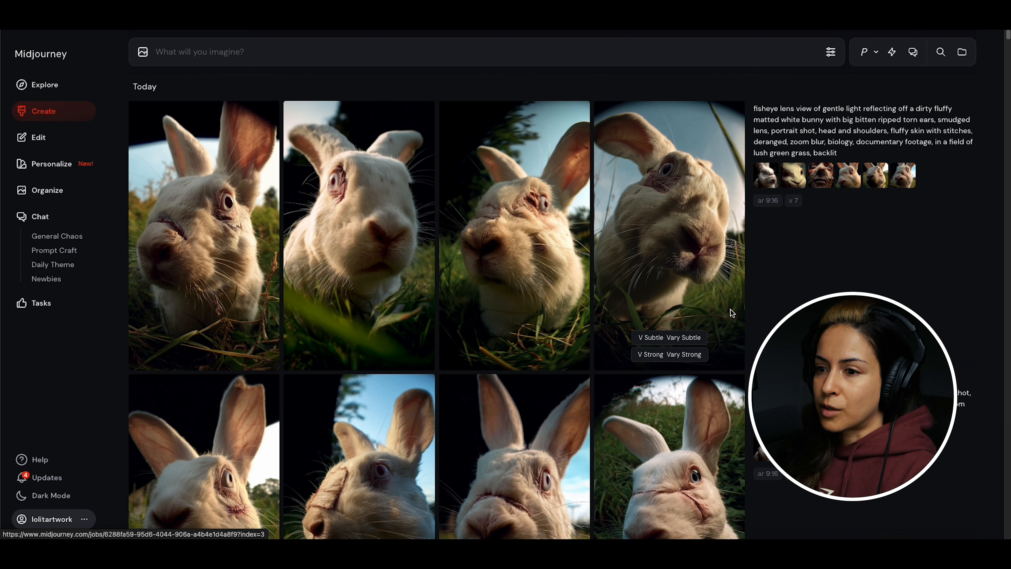
pyautogui.scroll(-2, 731, 310)
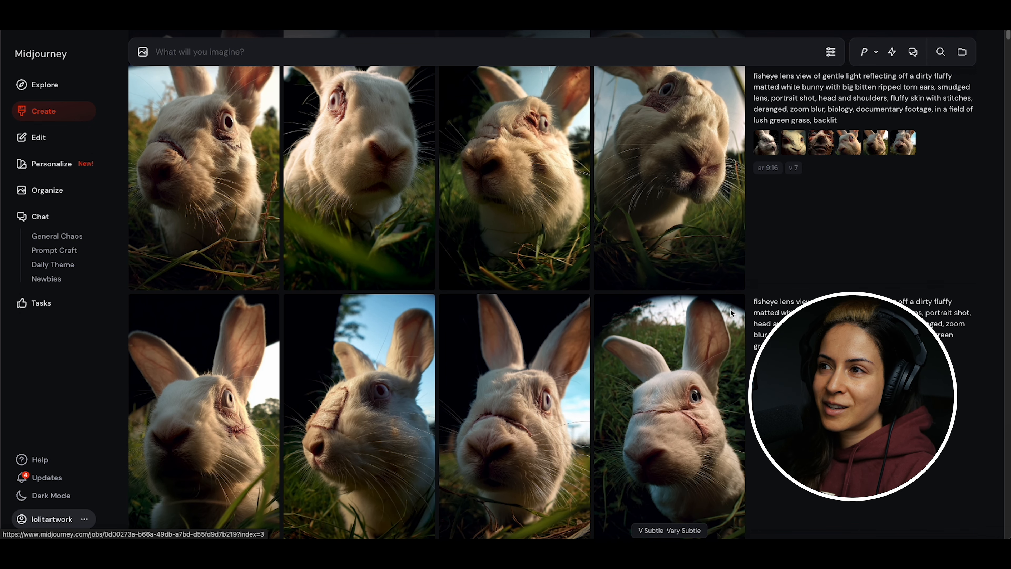
pyautogui.scroll(1, 730, 310)
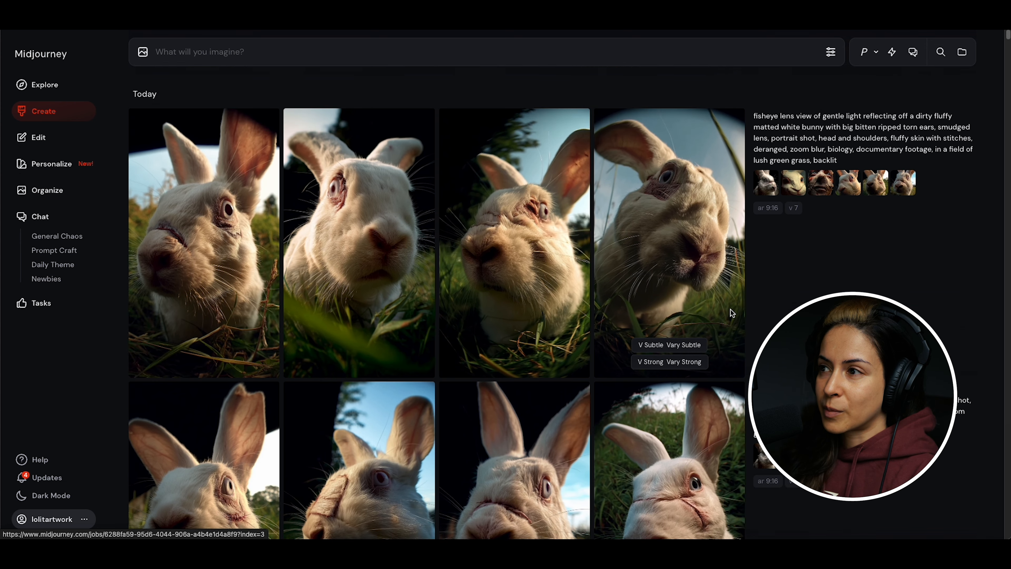
pyautogui.scroll(-3, 731, 313)
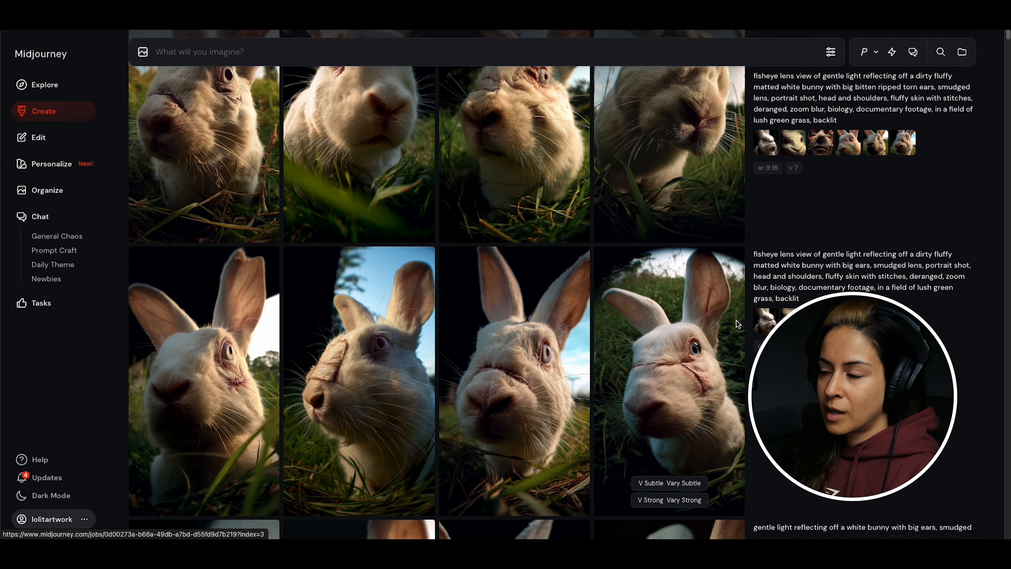
pyautogui.scroll(-2, 736, 321)
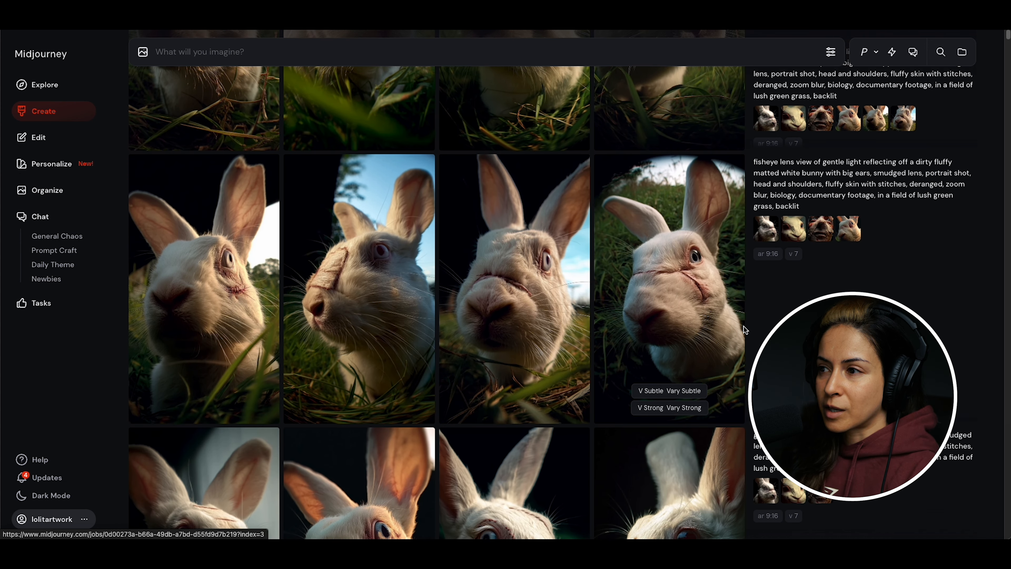
pyautogui.scroll(-1, 743, 329)
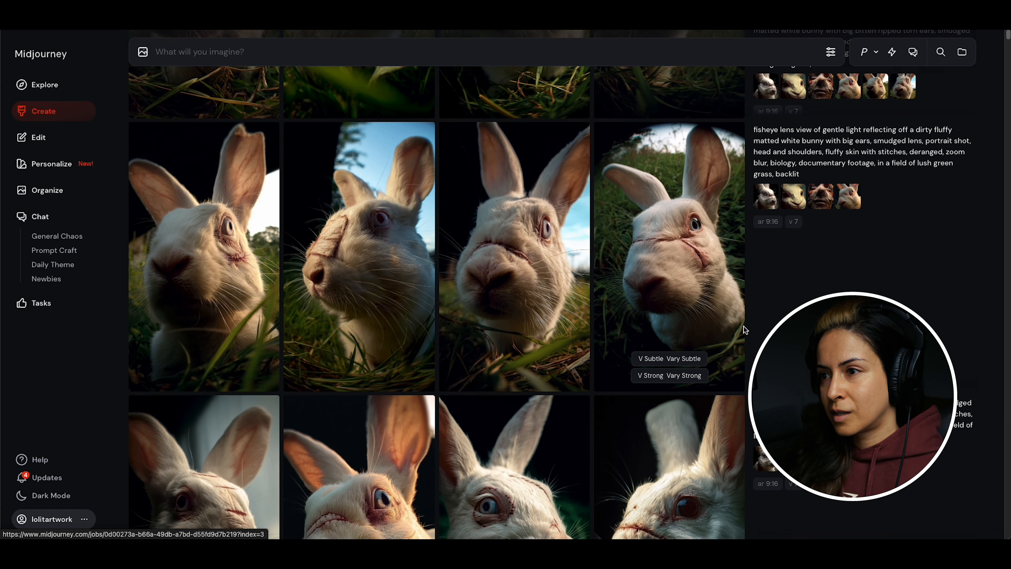
pyautogui.scroll(-7, 744, 329)
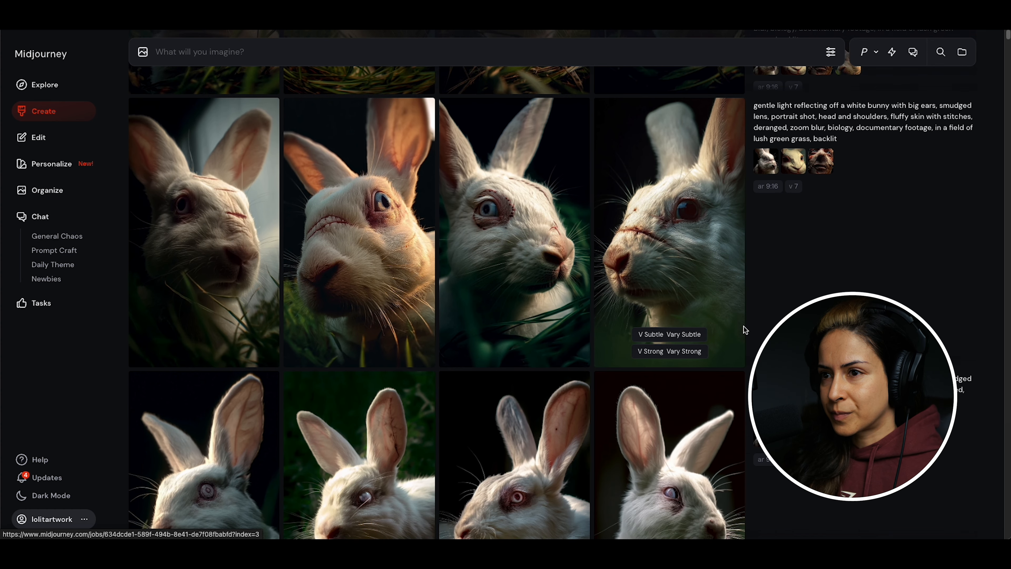
pyautogui.scroll(-1, 745, 330)
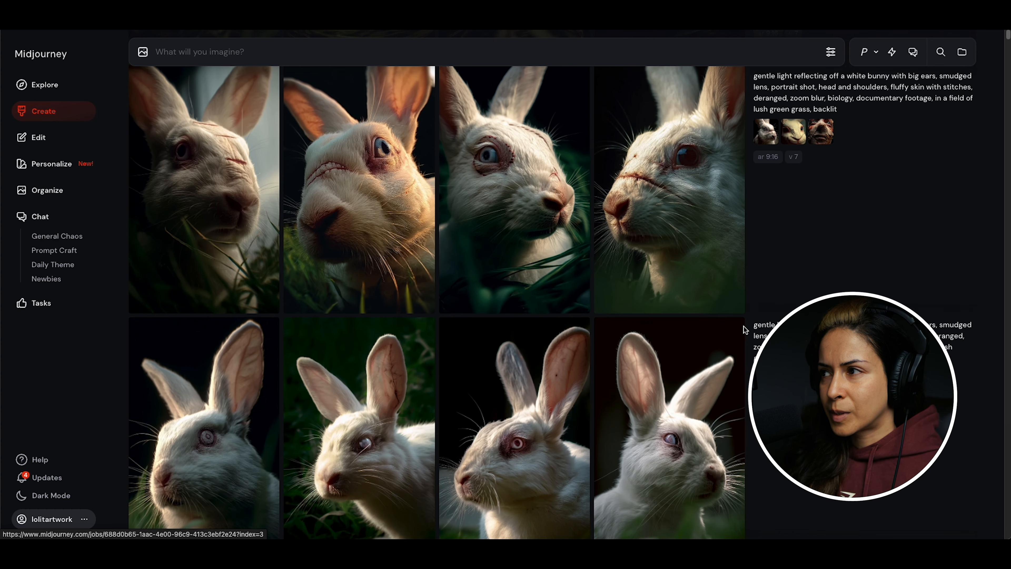
pyautogui.scroll(-10, 745, 329)
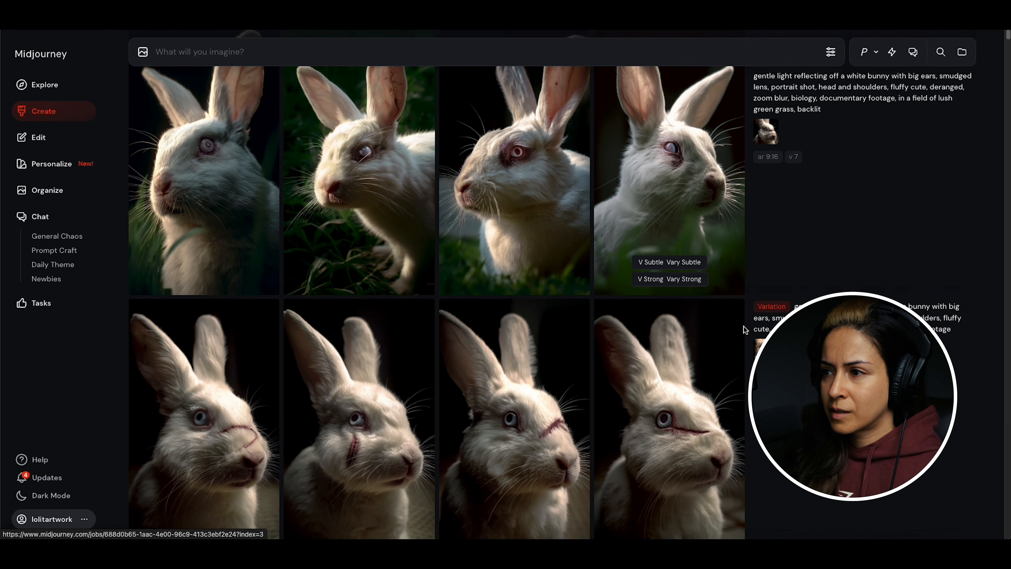
pyautogui.scroll(20, 744, 330)
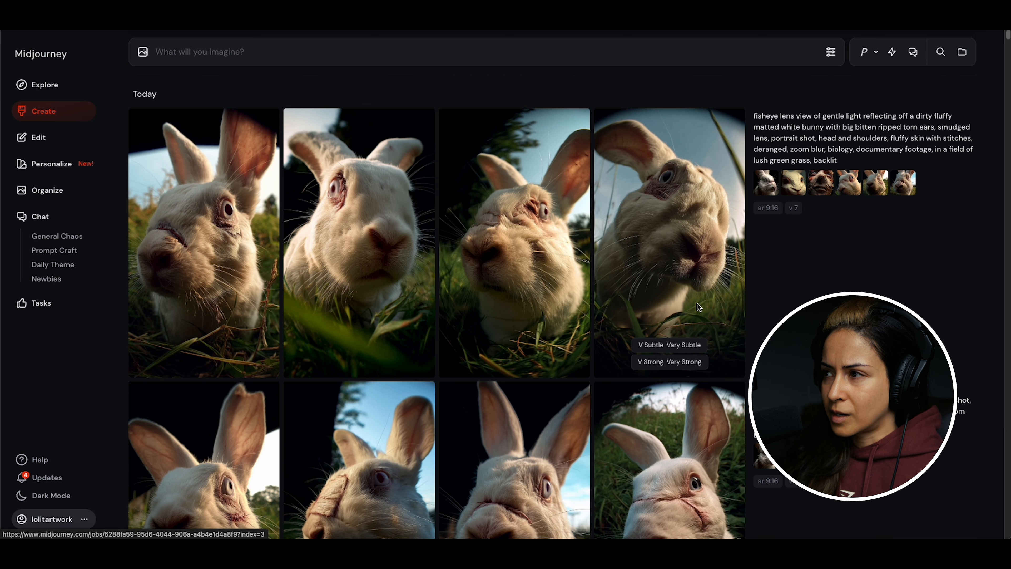
# Create a strong variation of the fourth torn-ear fisheye bunny
pyautogui.click(682, 362)
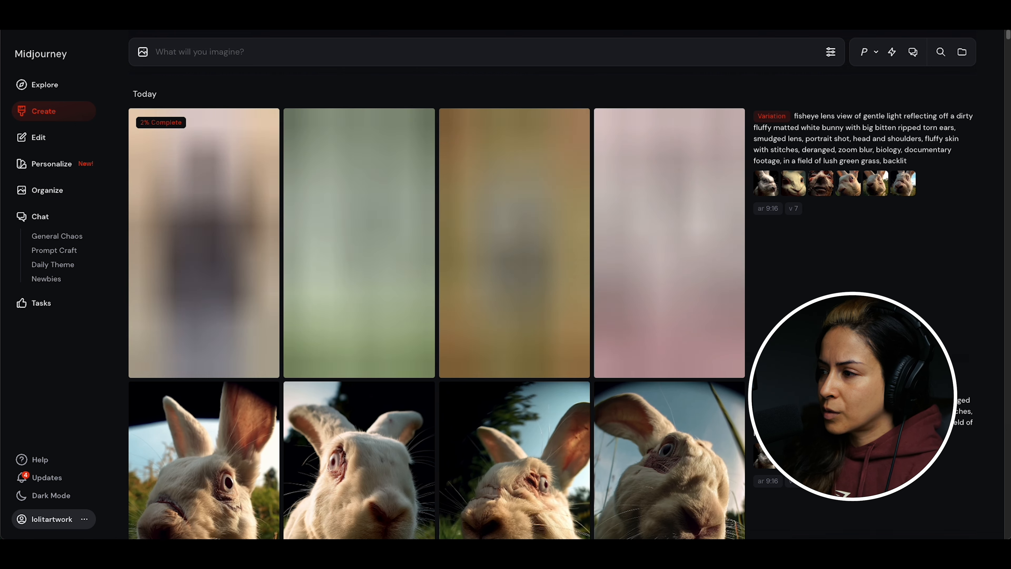
pyautogui.scroll(-2, 772, 327)
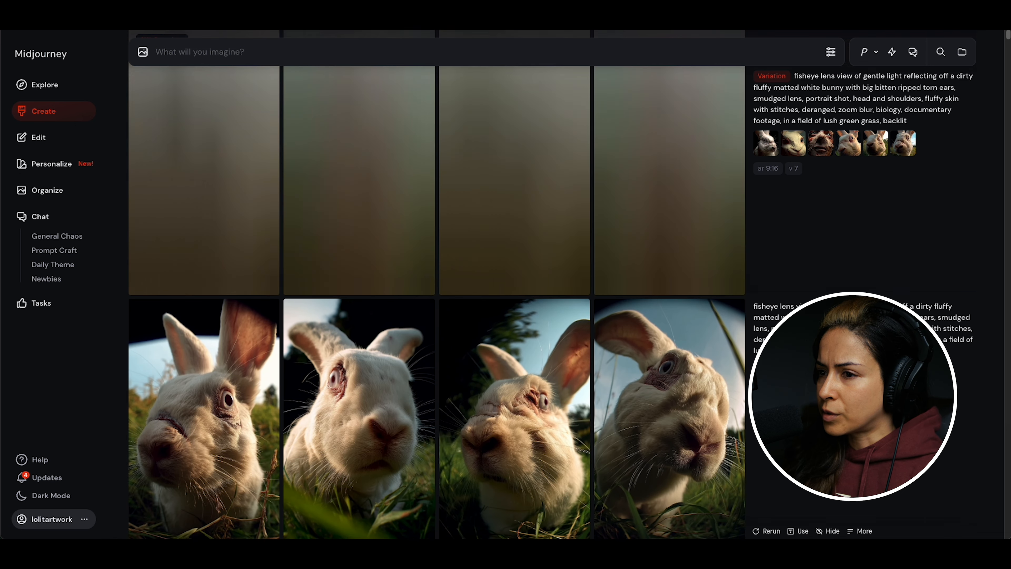
pyautogui.scroll(1, 772, 326)
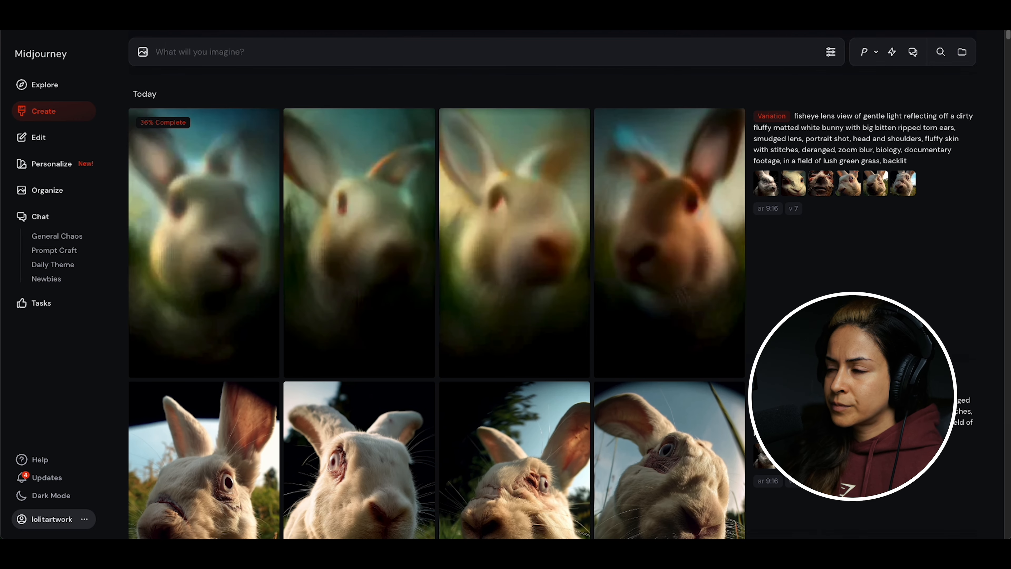
# Reuse the fisheye bunny prompt with its six image prompts and replace "bitten" with "tattered fur with"
pyautogui.click(852, 410)
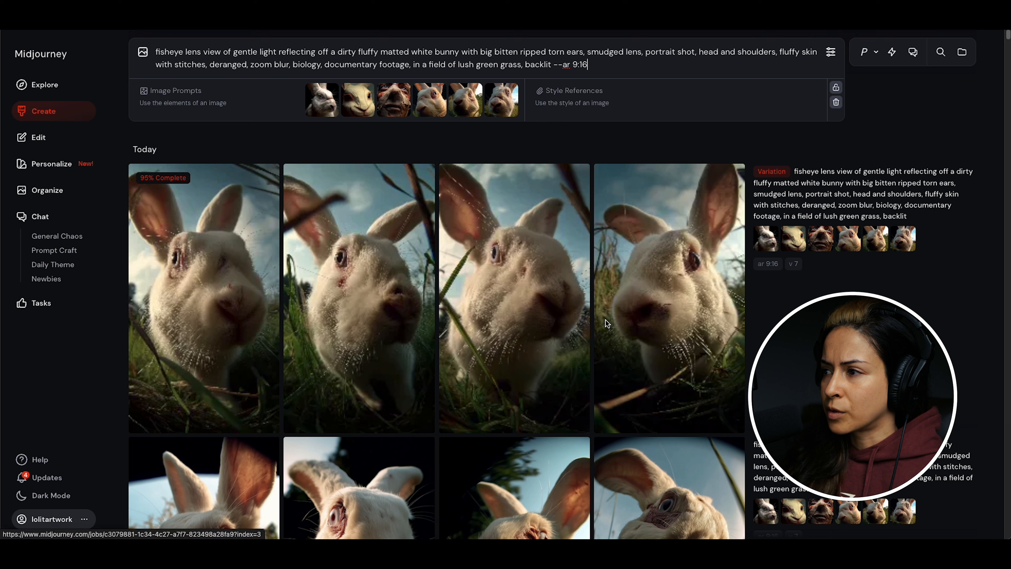
pyautogui.moveTo(606, 322)
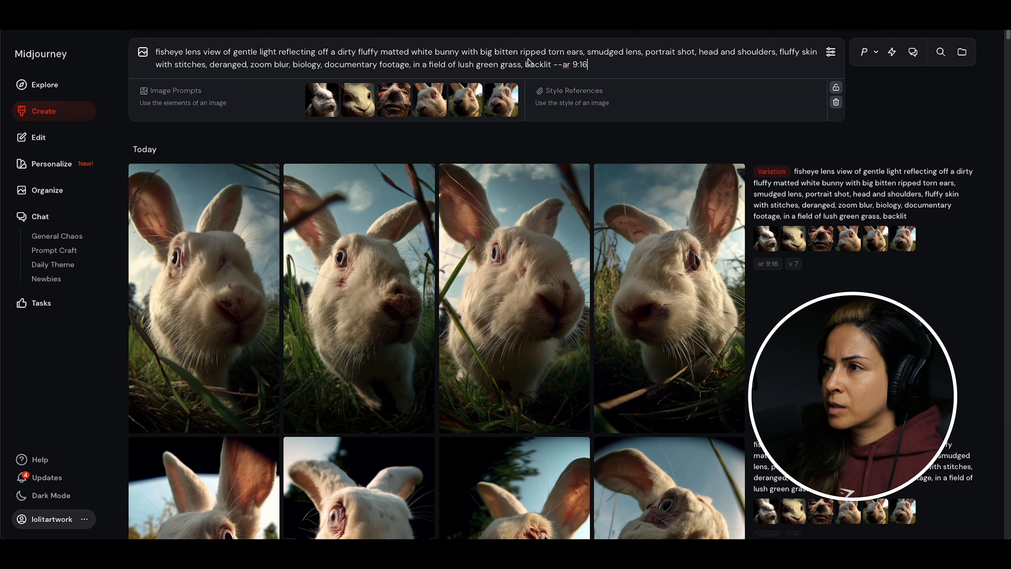
pyautogui.click(522, 55)
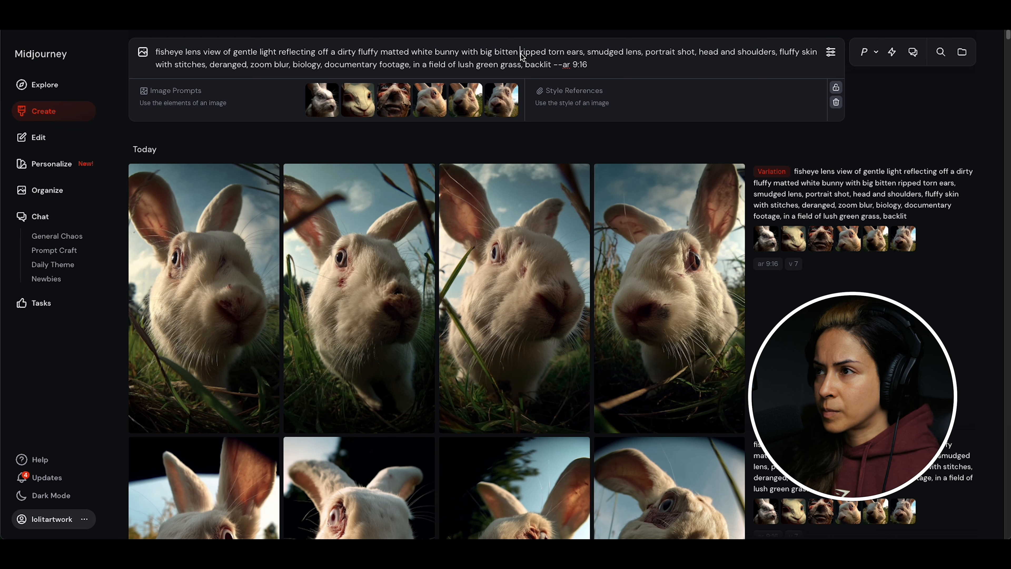
pyautogui.doubleClick(505, 53)
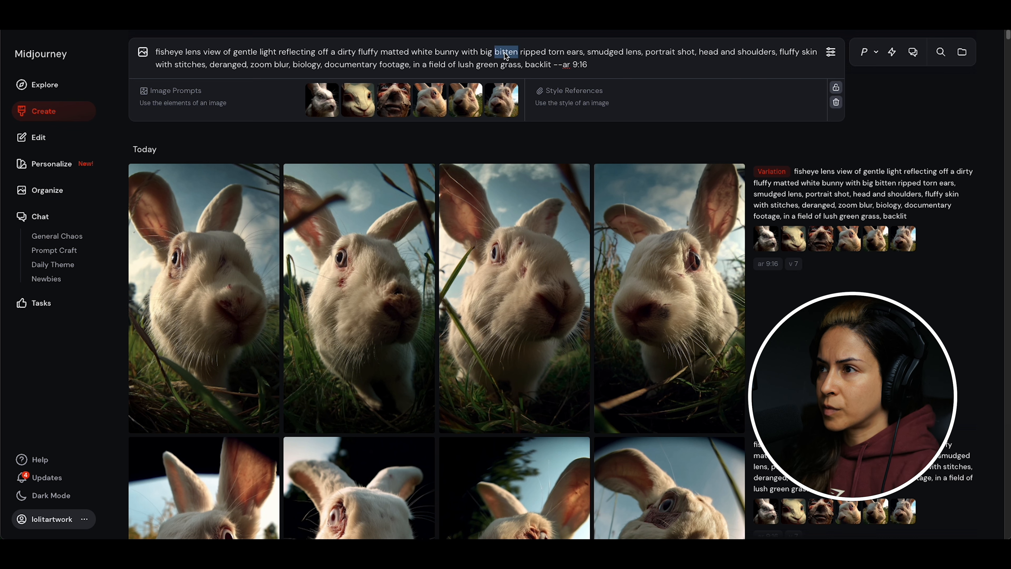
pyautogui.press('BackSpace')
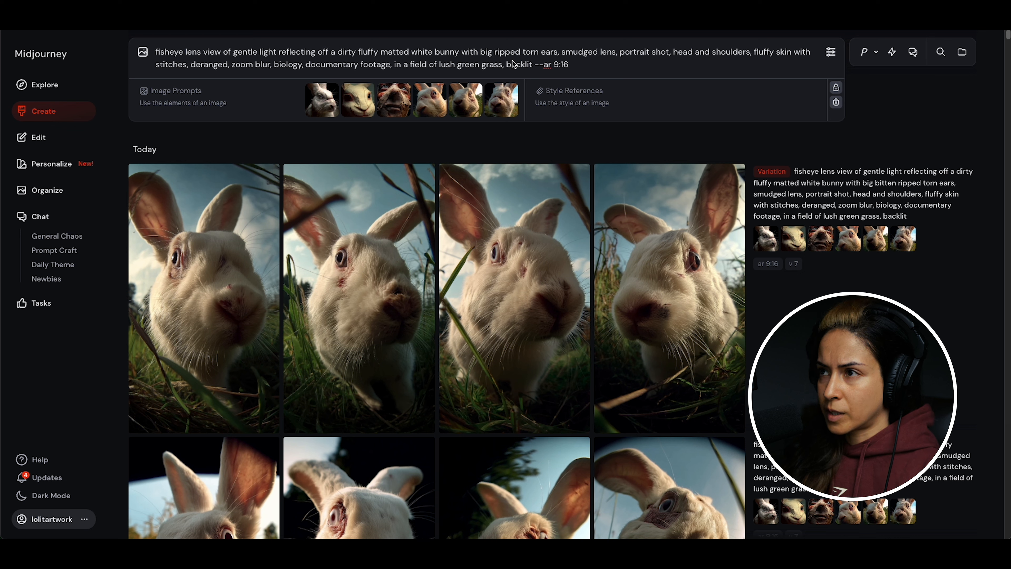
pyautogui.write('tattered fur with')
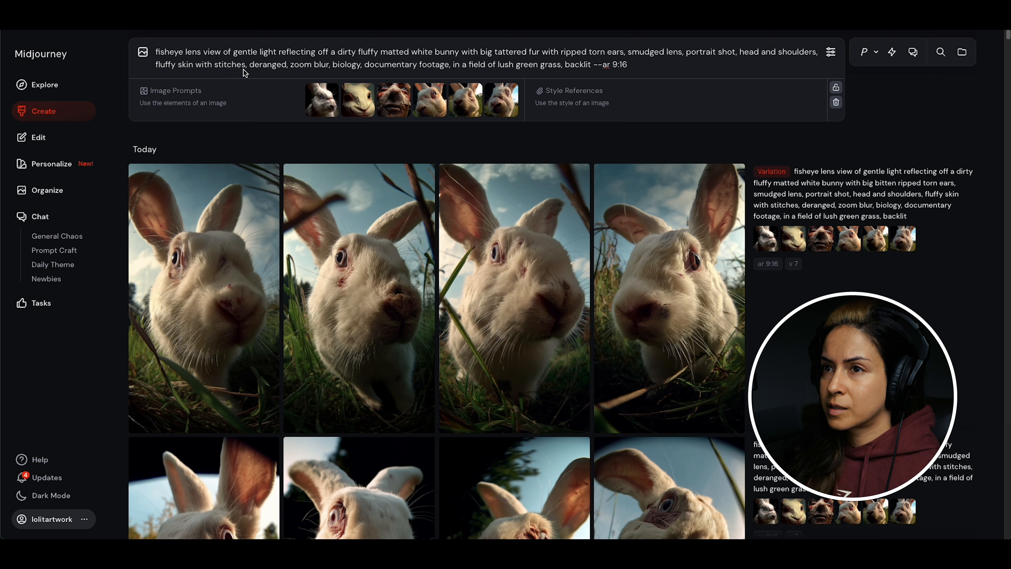
# Replace "fluffy" before "skin with stitches" in the prompt with "inflamed diseased"
pyautogui.doubleClick(171, 67)
pyautogui.write('inflamed')
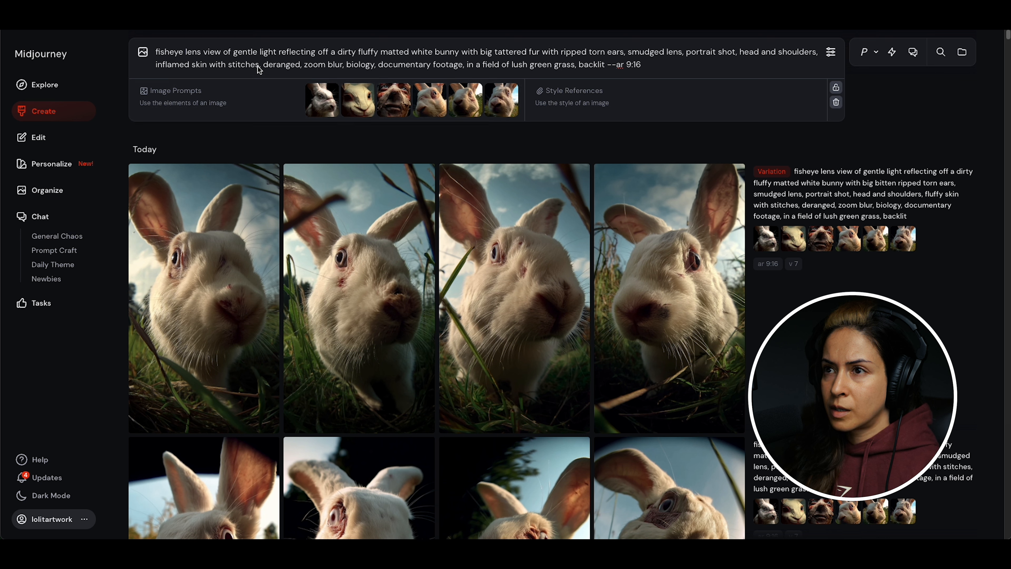
pyautogui.write('diseased')
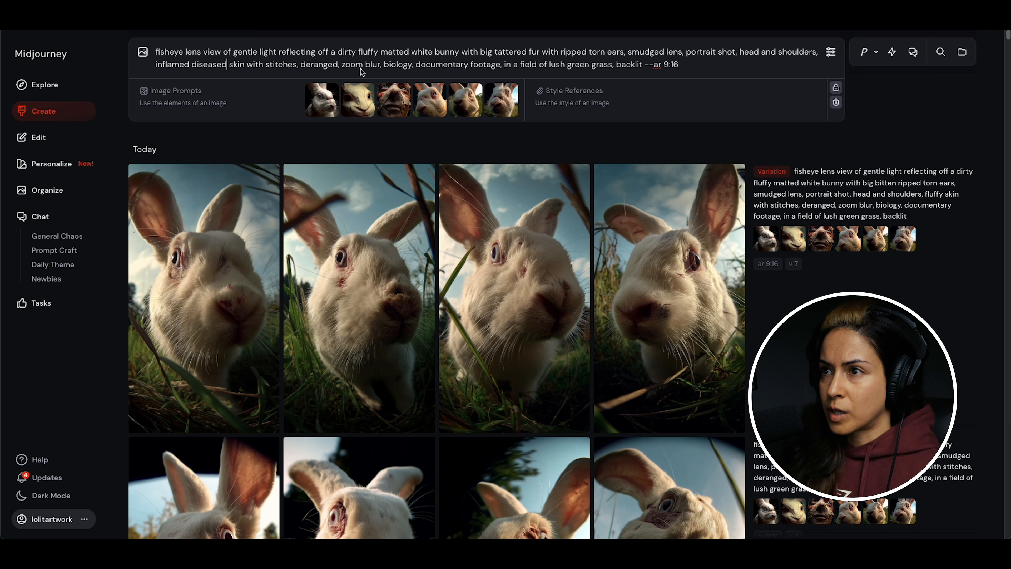
# Insert "expression and swollen" after "deranged" in the prompt and submit it with the six image prompts
pyautogui.click(343, 67)
pyautogui.write('expression')
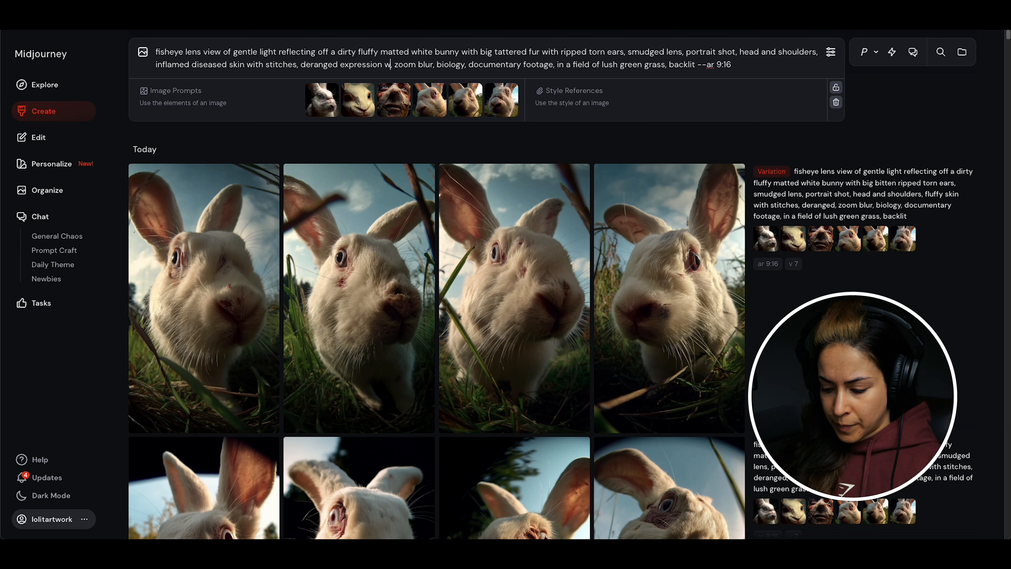
pyautogui.press('BackSpace')
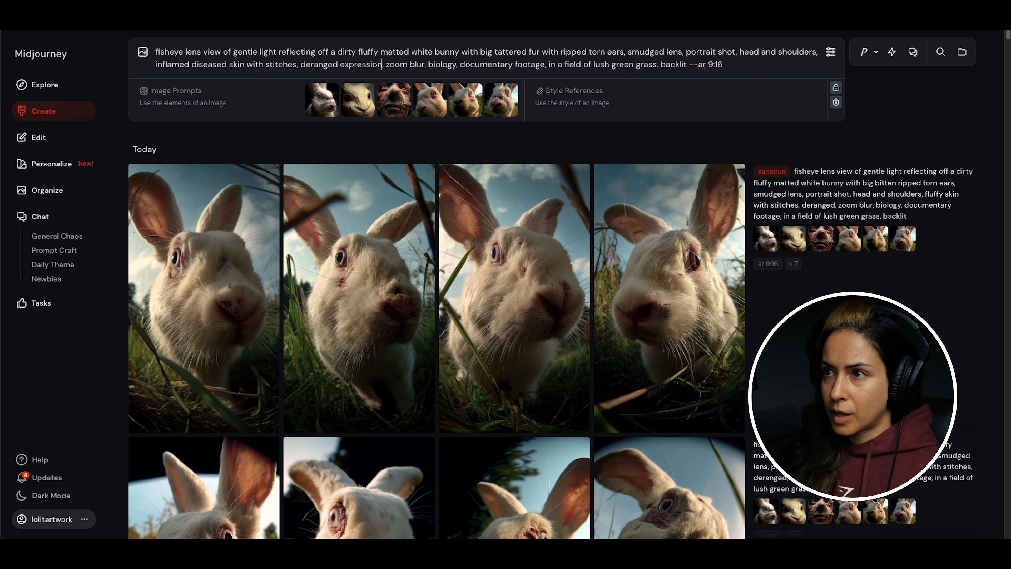
pyautogui.press('Delete')
pyautogui.write('and ')
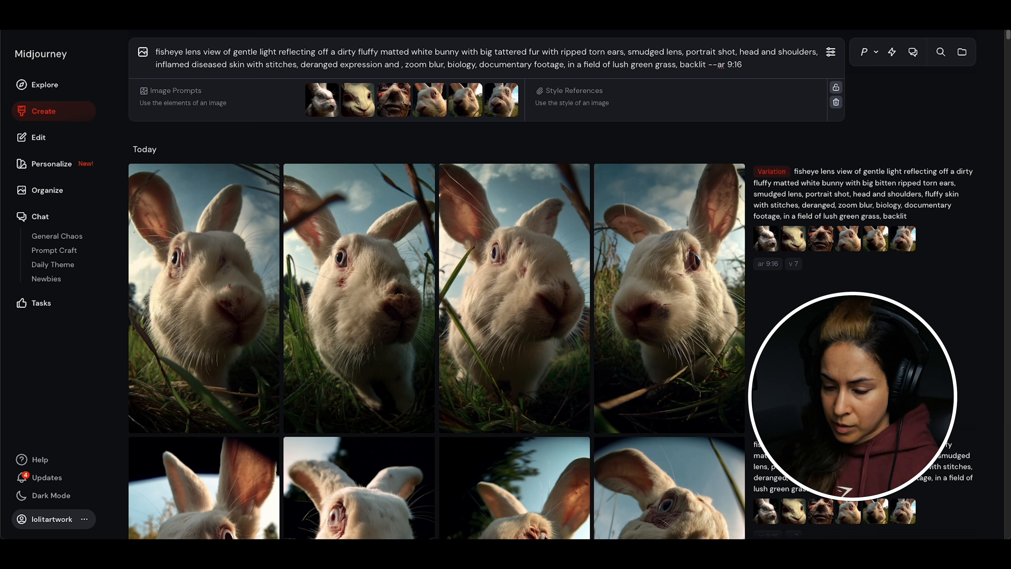
pyautogui.write('swollem')
pyautogui.press('BackSpace')
pyautogui.press('Delete')
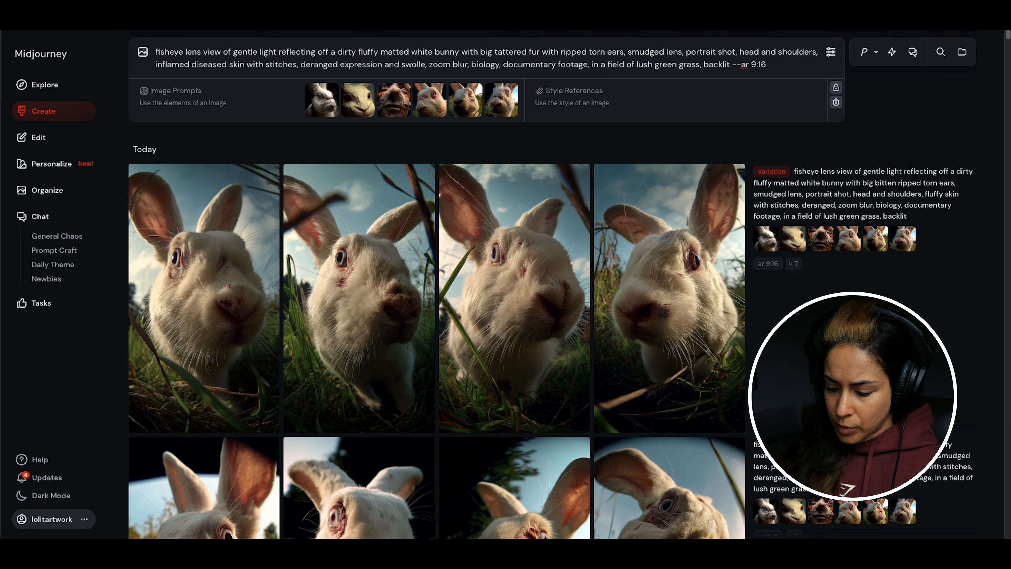
pyautogui.write('n')
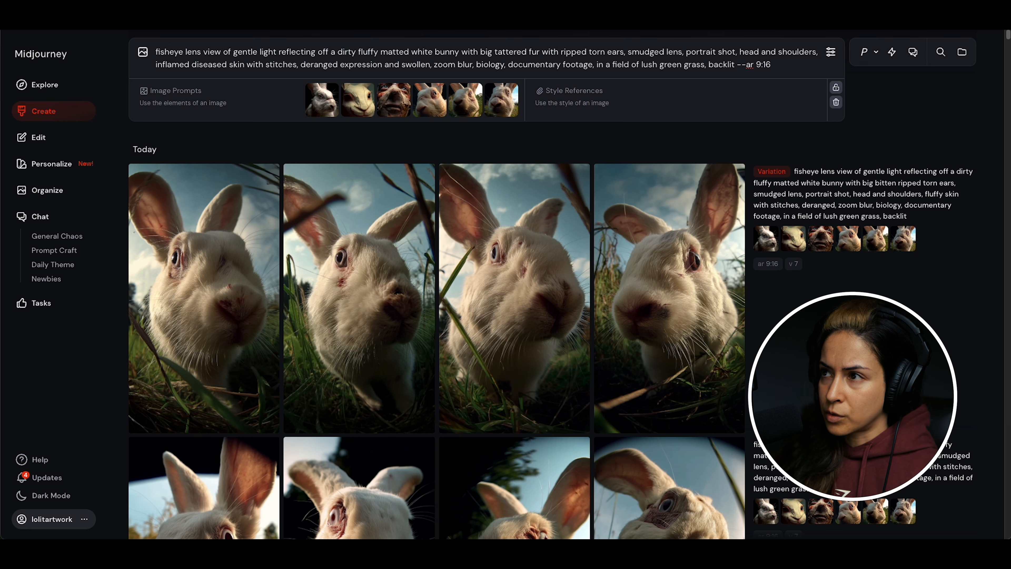
pyautogui.press('Return')
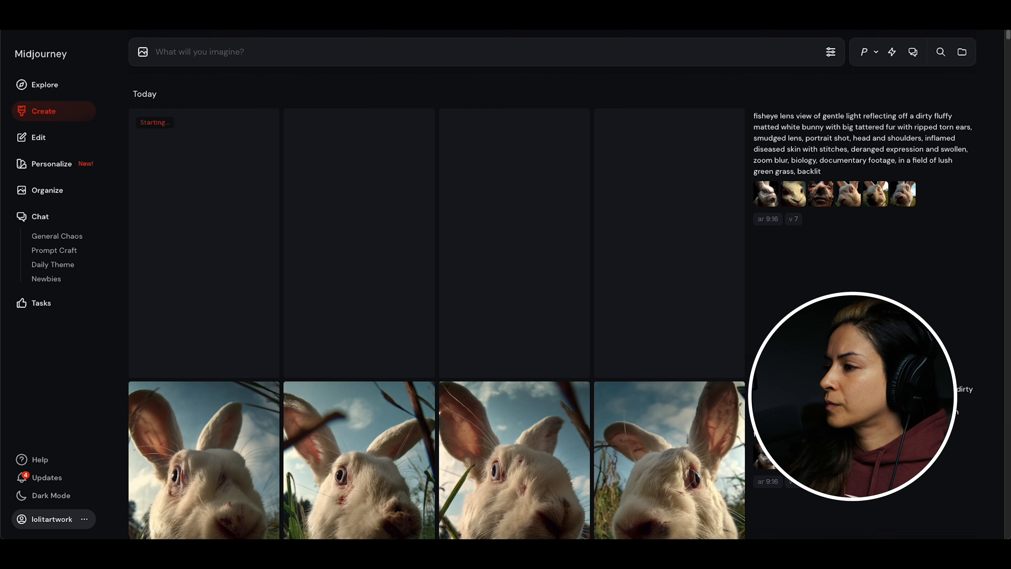
# Recall the submitted prompt, insert "bloodshot eyes" after "swollen" and submit it with the same image prompts
pyautogui.press('Up')
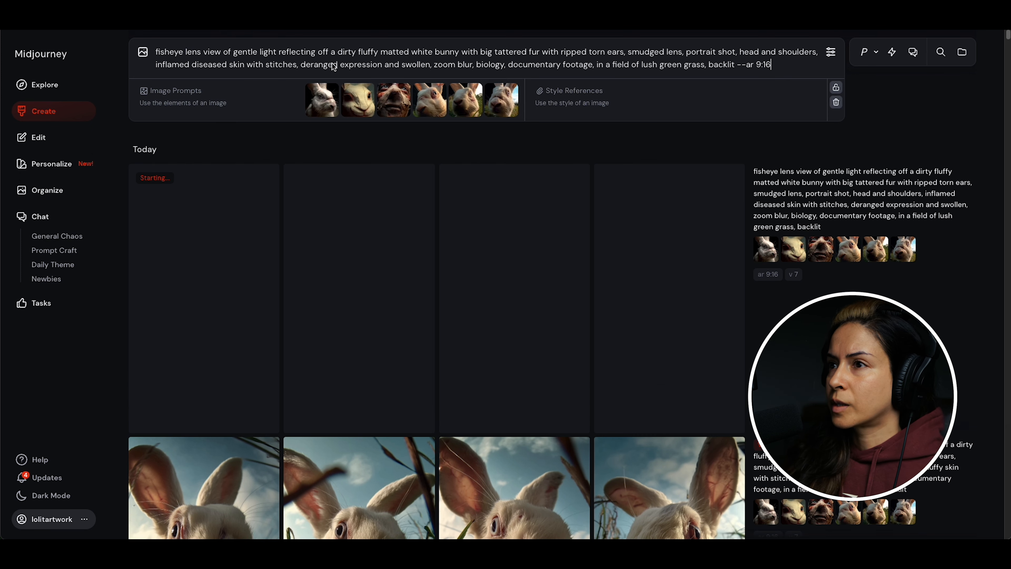
pyautogui.click(432, 67)
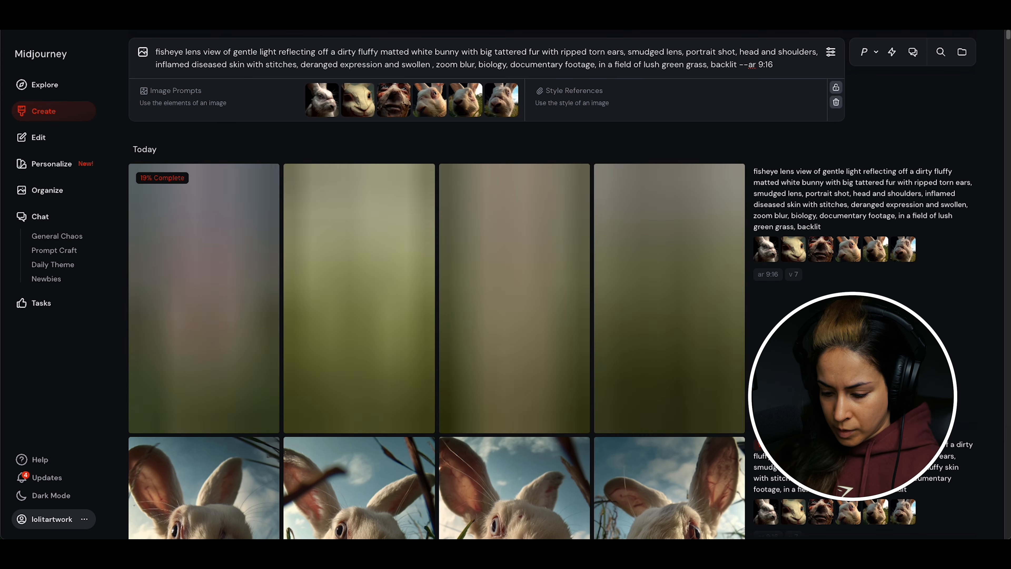
pyautogui.write('bloodshot eyes')
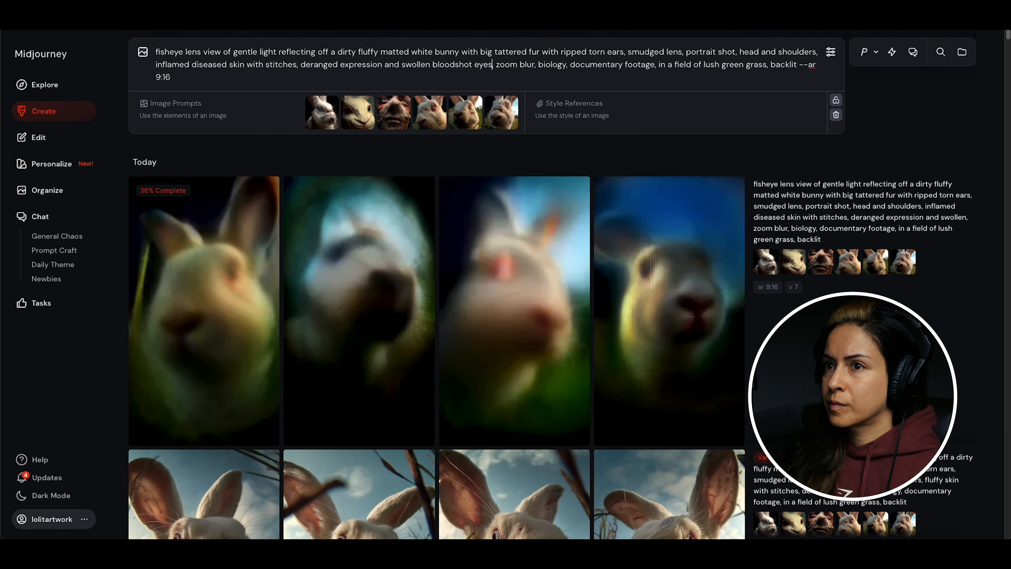
pyautogui.press('Return')
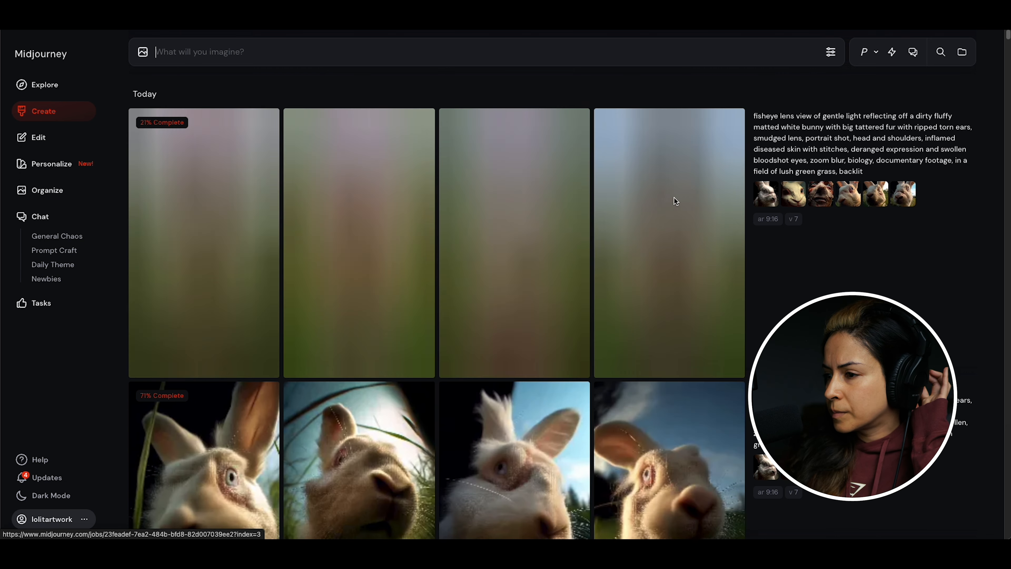
# Download the second and fourth bunnies from the tattered-fur set generated without "bloodshot eyes"
pyautogui.scroll(-5, 688, 270)
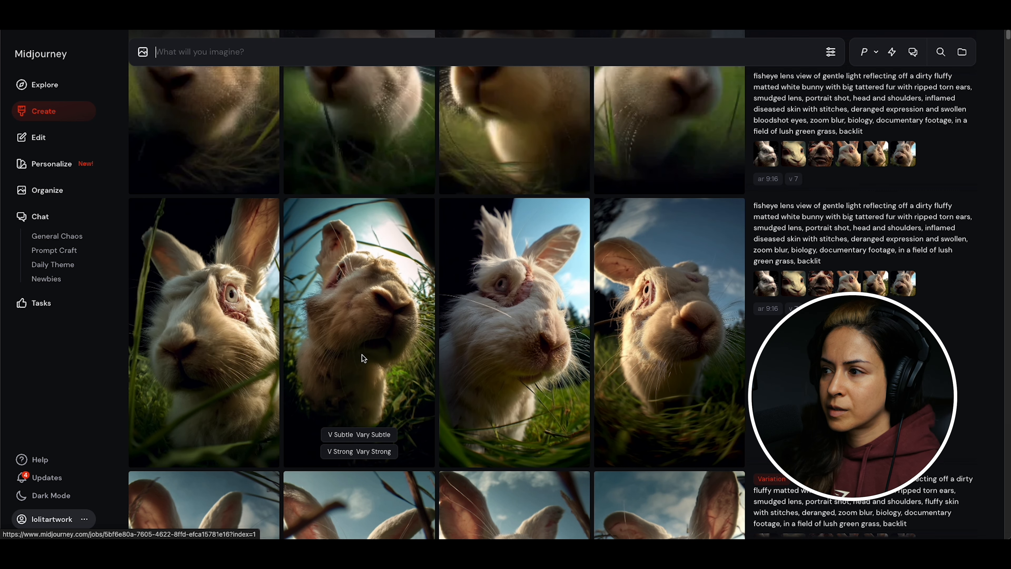
pyautogui.click(337, 324)
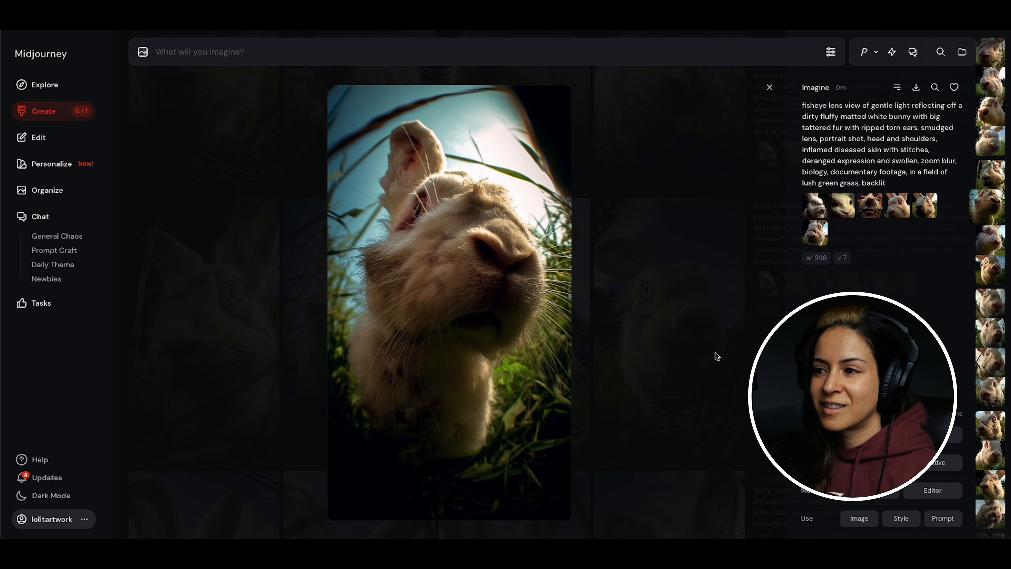
pyautogui.click(918, 90)
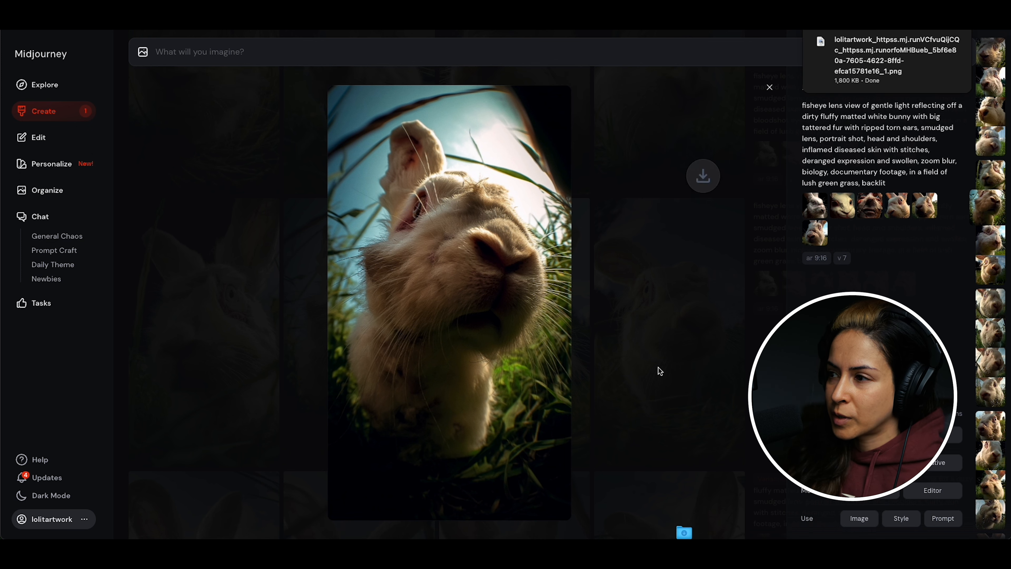
pyautogui.click(658, 368)
pyautogui.click(704, 343)
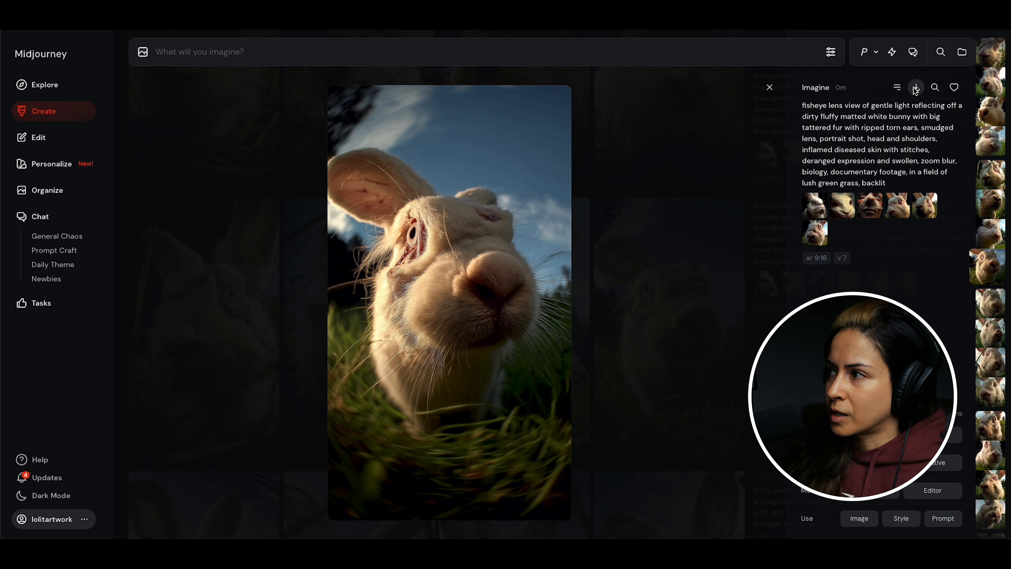
pyautogui.click(651, 238)
# Look through the earlier fisheye bunny sets and enlarge the fourth stitched bunny of the four-image-prompt set
pyautogui.scroll(-7, 362, 375)
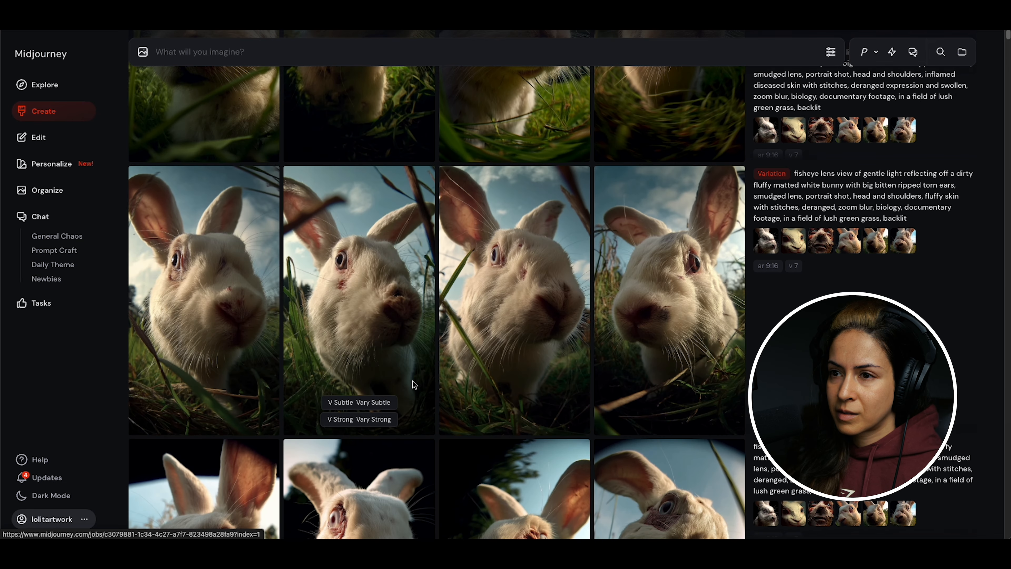
pyautogui.scroll(-6, 413, 381)
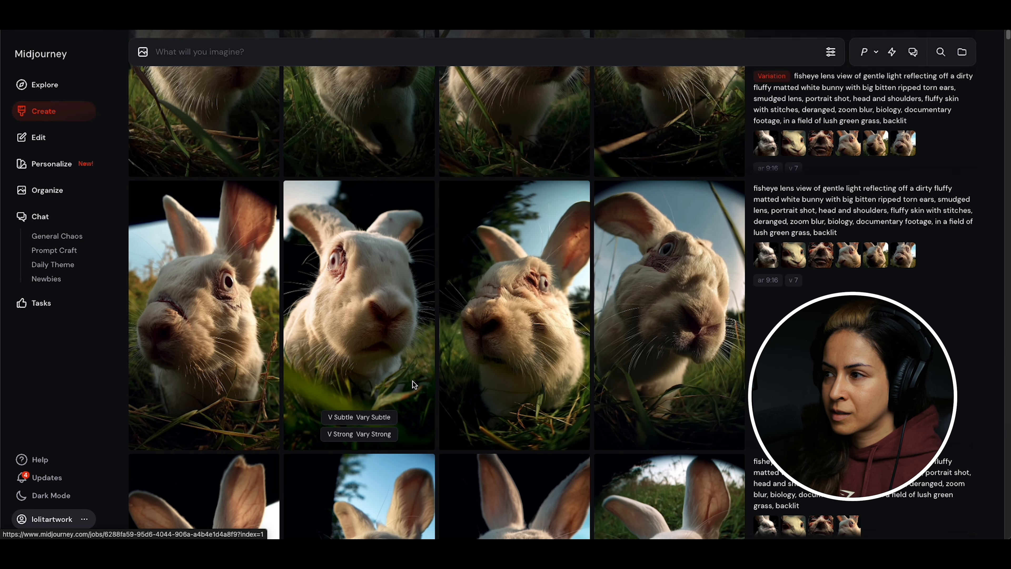
pyautogui.scroll(-7, 412, 381)
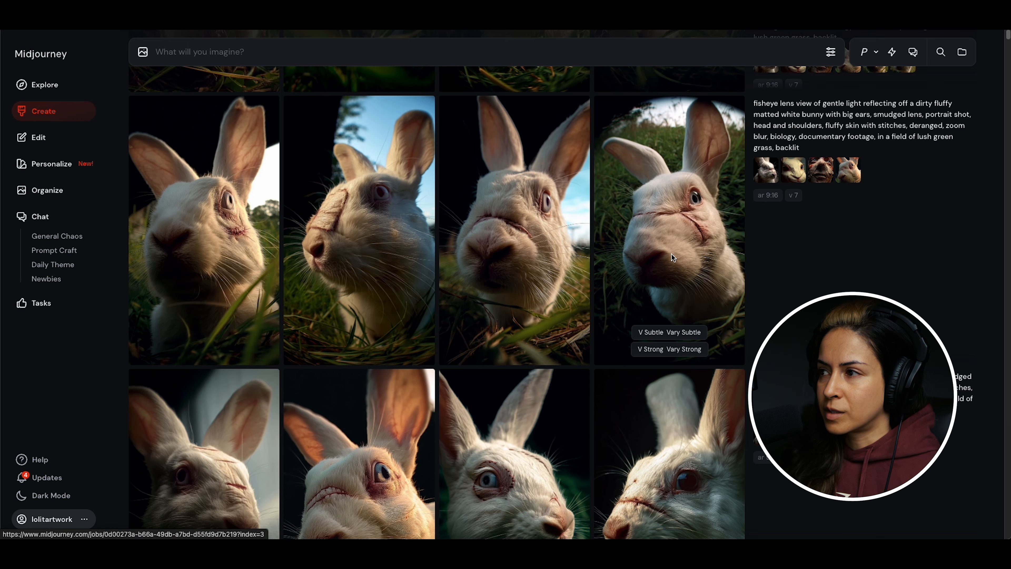
pyautogui.click(672, 258)
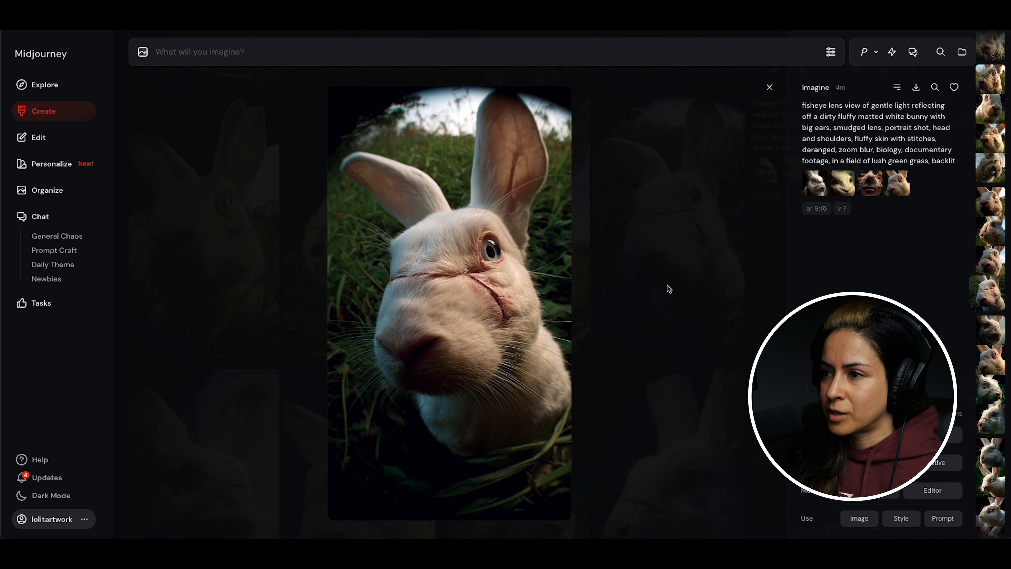
pyautogui.click(669, 288)
# Download the fourth stitched bunny from the set generated with three image prompts
pyautogui.scroll(-5, 625, 312)
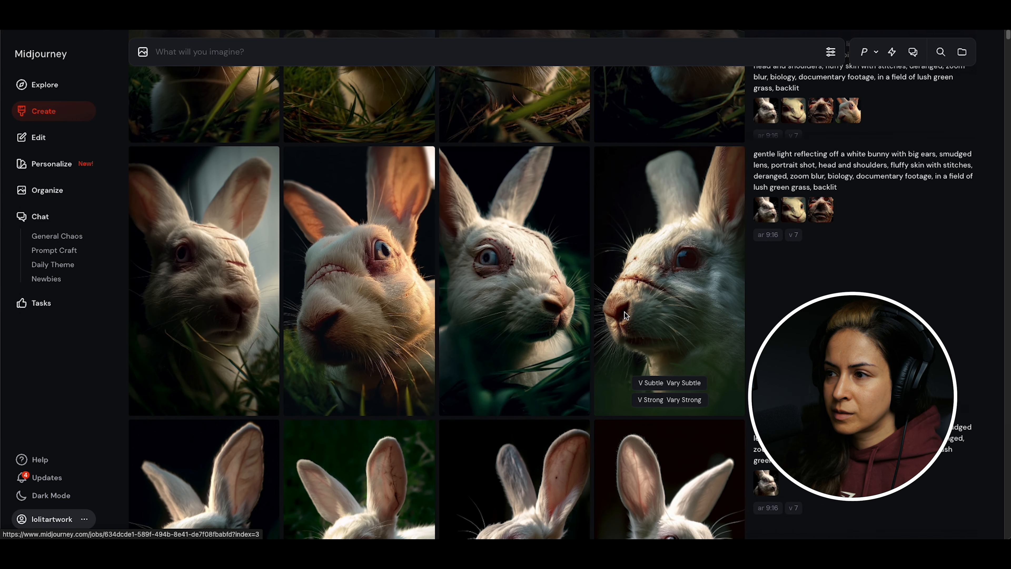
pyautogui.click(698, 289)
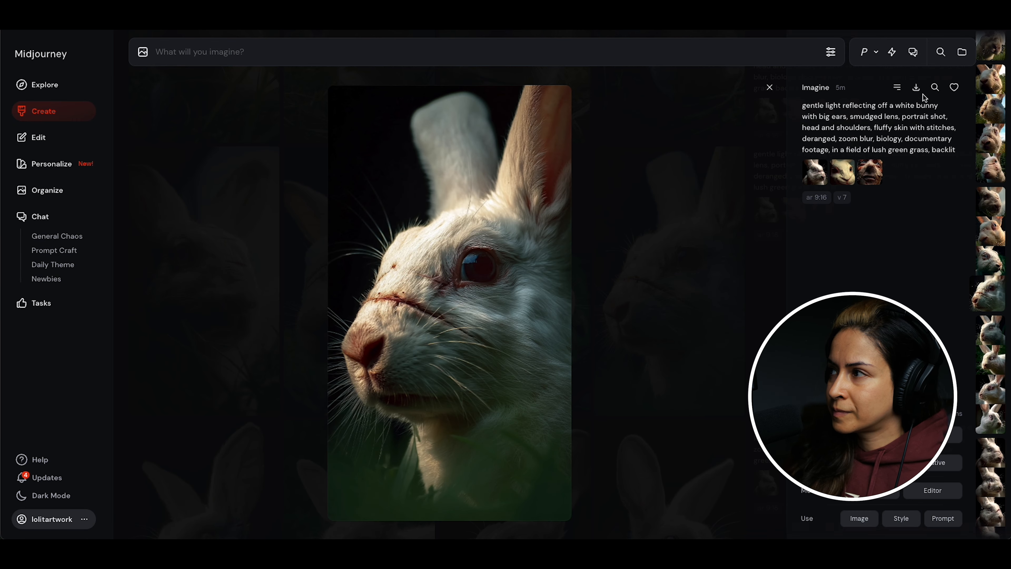
pyautogui.click(916, 88)
pyautogui.click(640, 274)
# Look back through the older bunny generations and examine several of the cloth-faced bunnies at full size
pyautogui.scroll(-10, 642, 277)
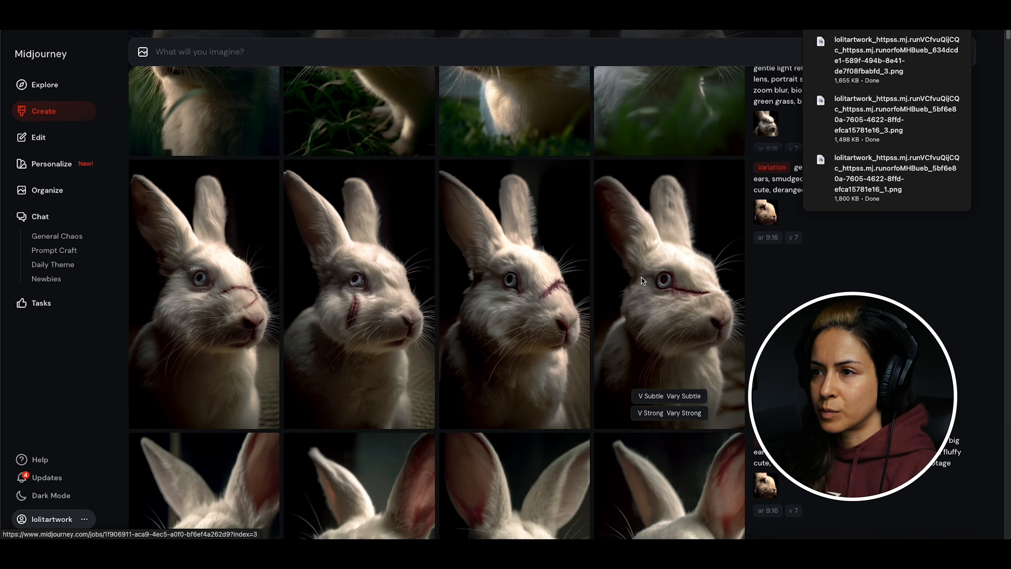
pyautogui.scroll(-5, 642, 278)
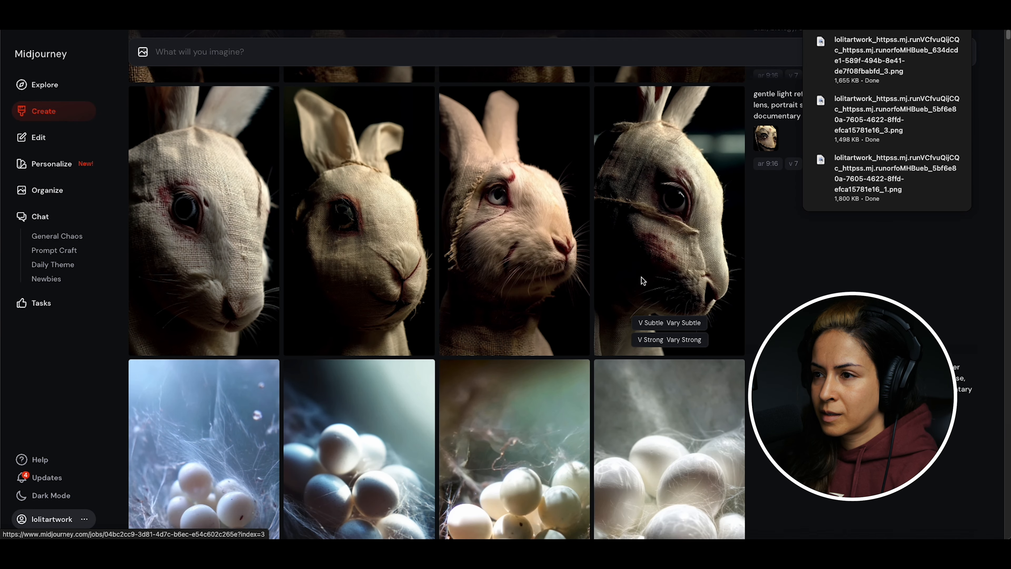
pyautogui.click(694, 264)
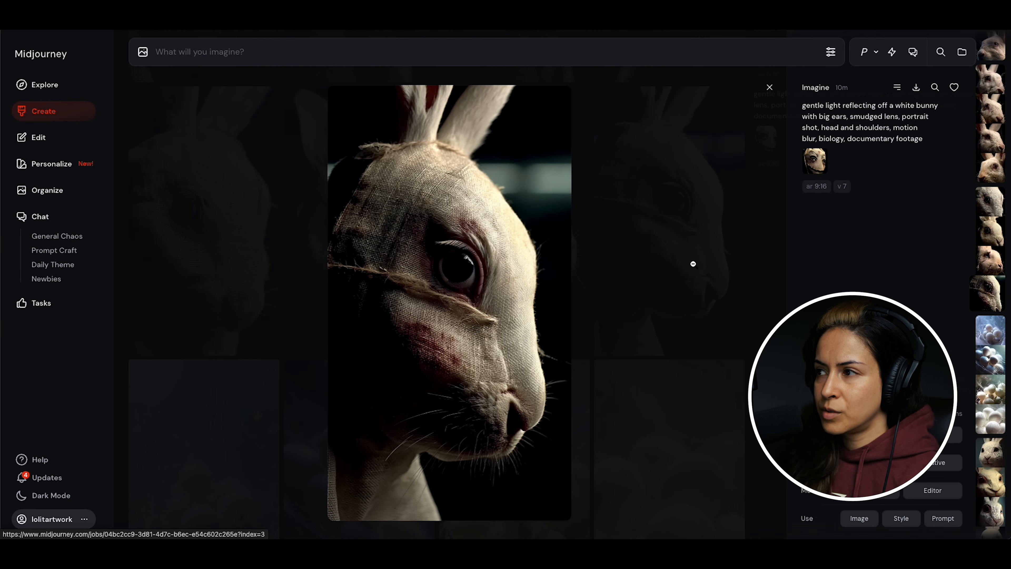
pyautogui.click(660, 358)
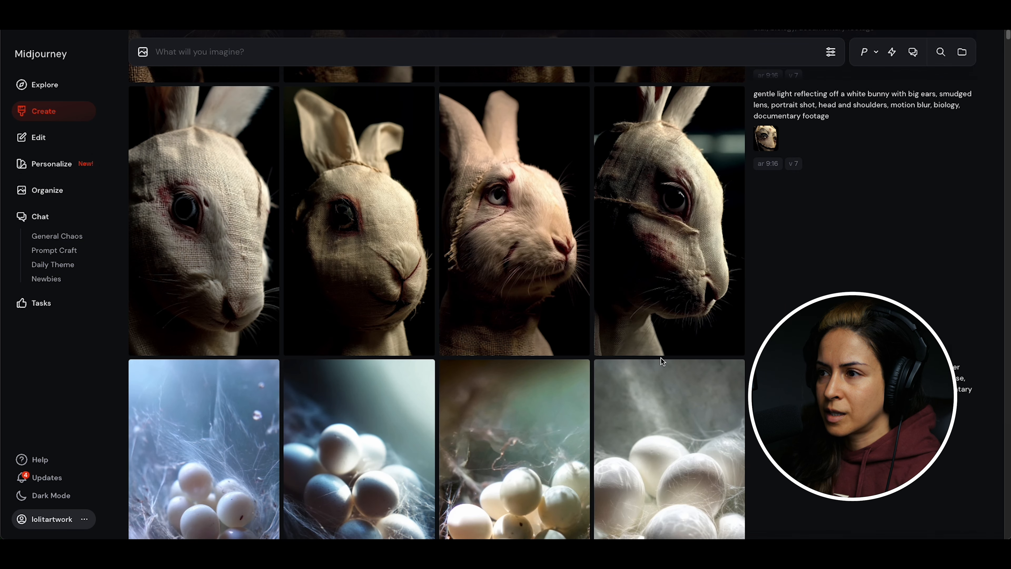
pyautogui.click(449, 299)
pyautogui.click(658, 331)
pyautogui.click(428, 277)
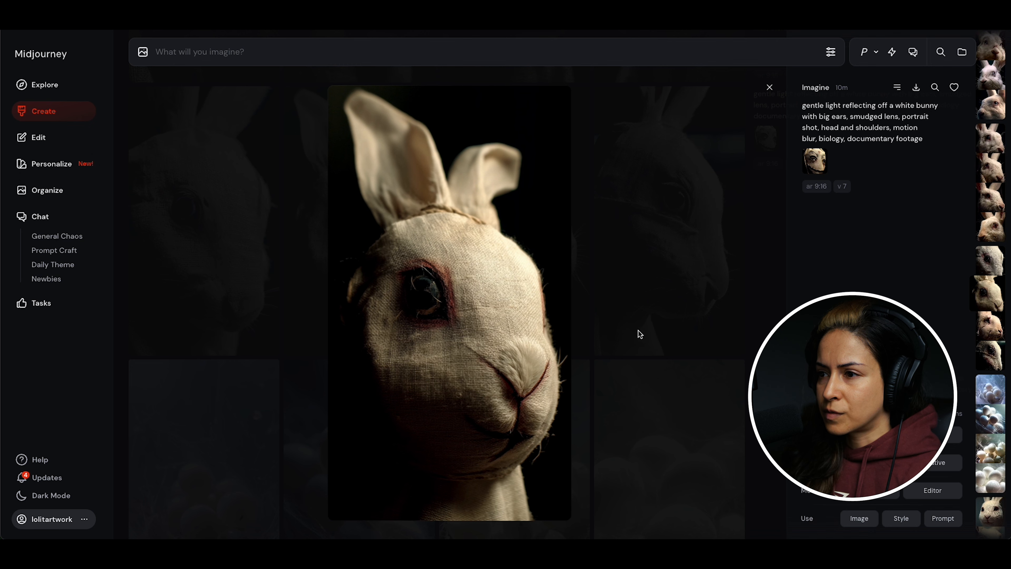
pyautogui.click(676, 343)
# Reuse the prompt of the white round easter eggs held together with spiderwebs
pyautogui.scroll(-3, 674, 343)
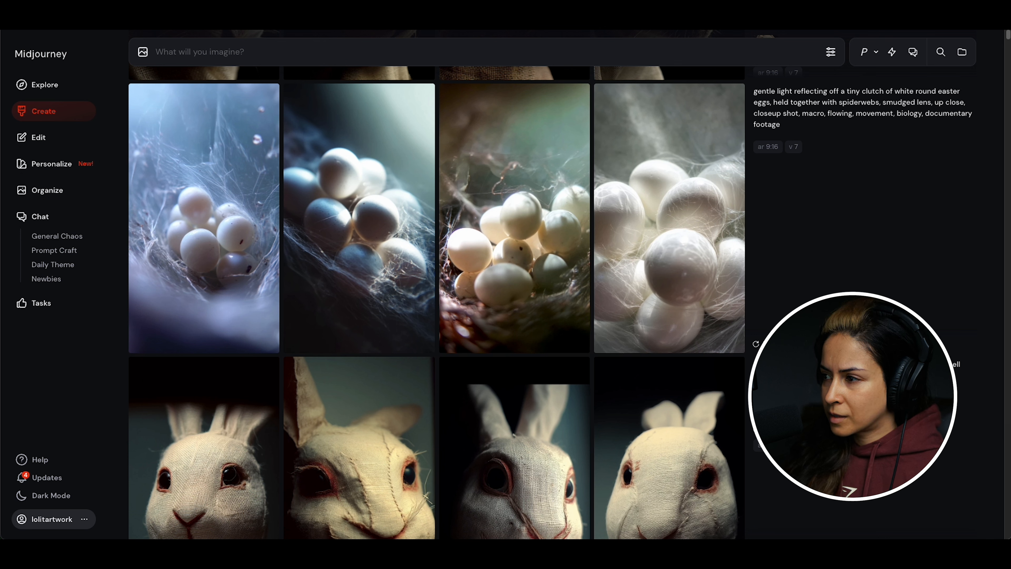
pyautogui.click(809, 344)
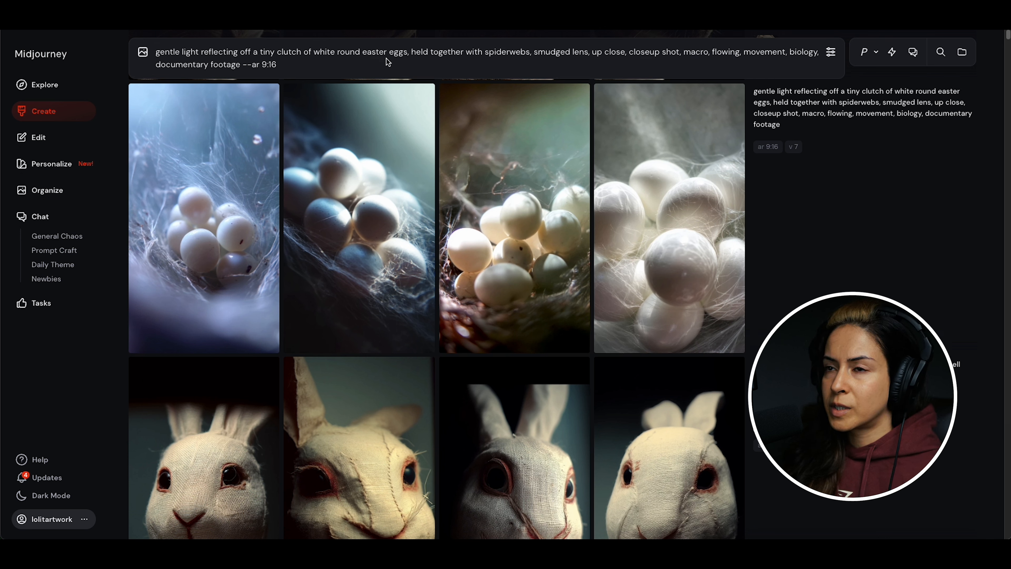
# Change "white" to "painted" in the spiderweb easter egg prompt and generate the images
pyautogui.click(349, 53)
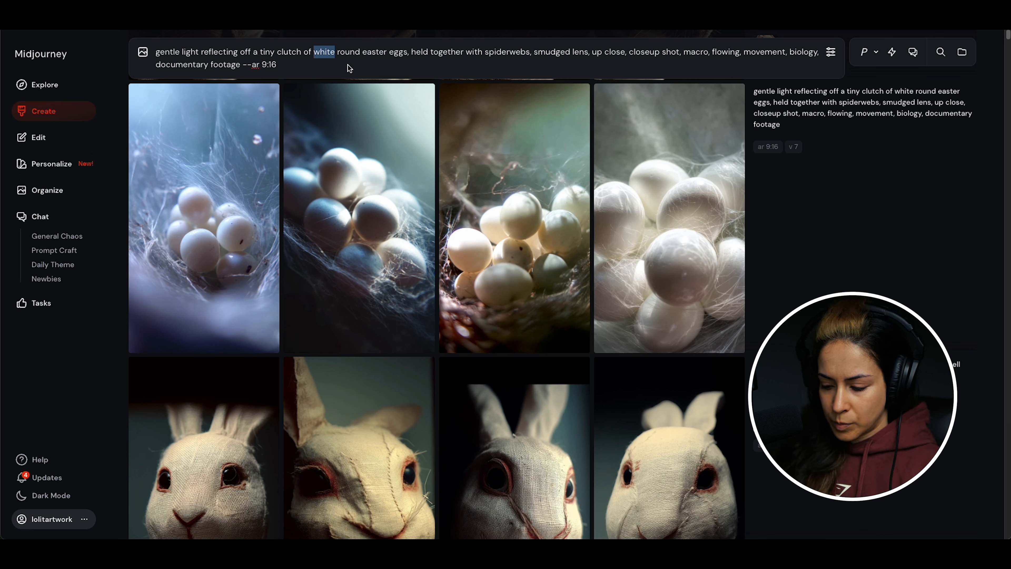
pyautogui.write('painted')
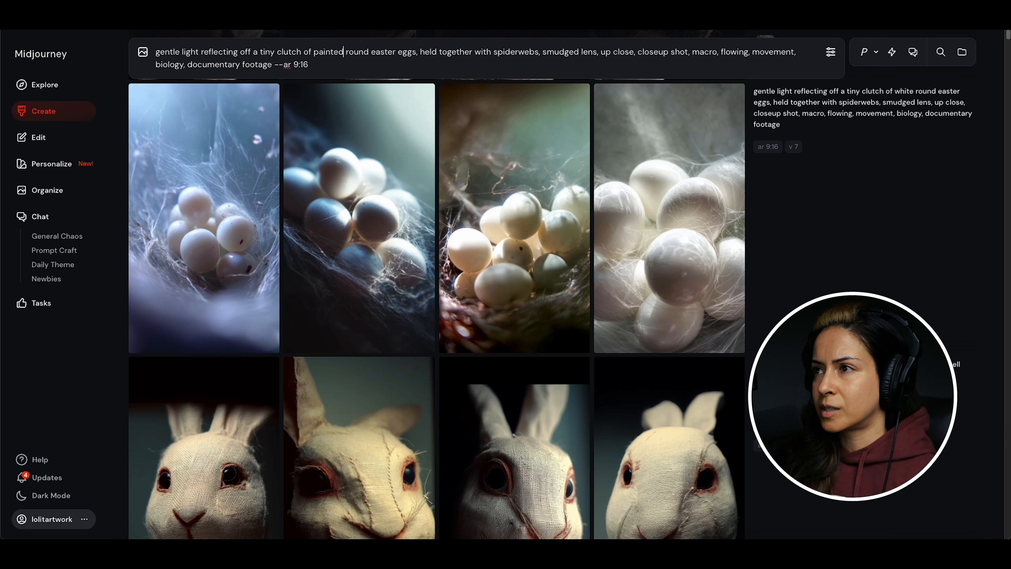
pyautogui.click(342, 64)
pyautogui.press('Return')
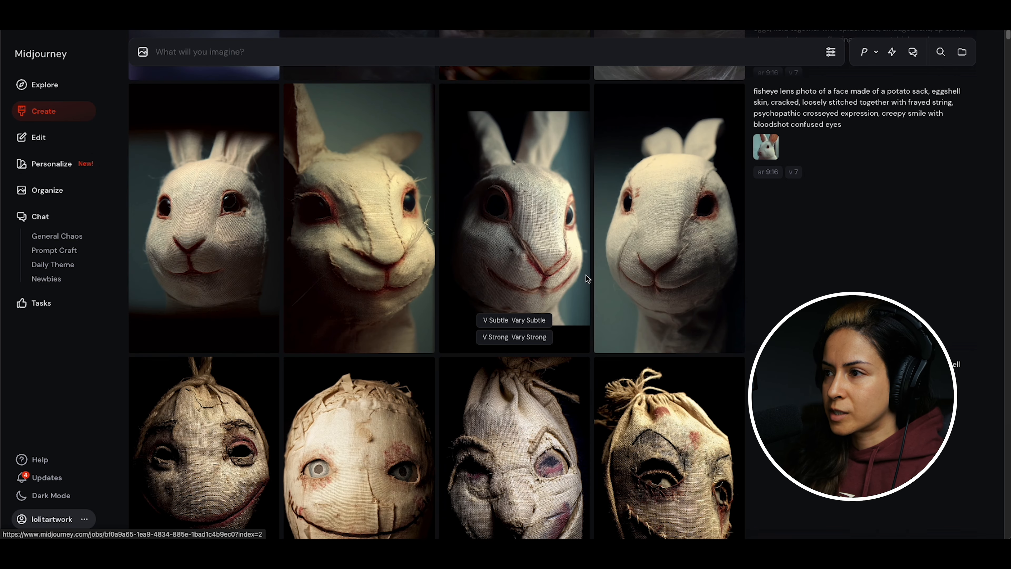
# Look back through the earlier bunny, potato sack face and white egg sets, ending at the newest painted easter egg set
pyautogui.scroll(-4, 658, 262)
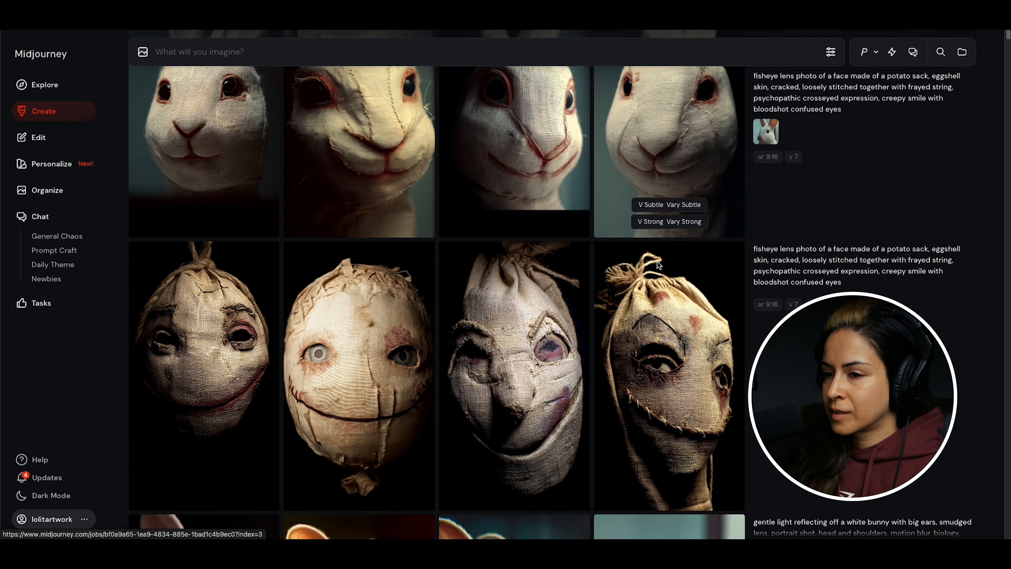
pyautogui.scroll(8, 658, 262)
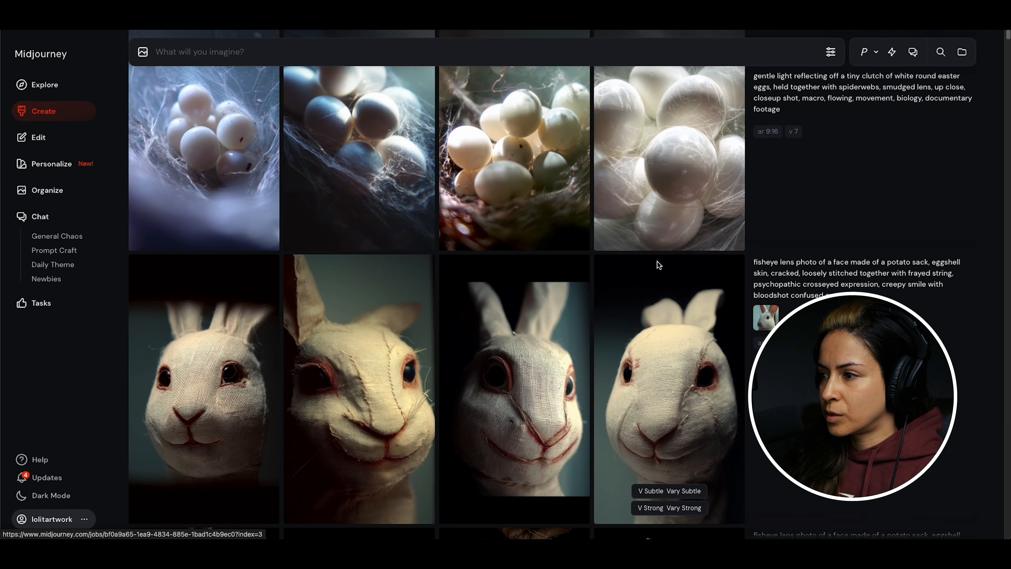
pyautogui.scroll(-1, 658, 261)
pyautogui.scroll(6, 658, 262)
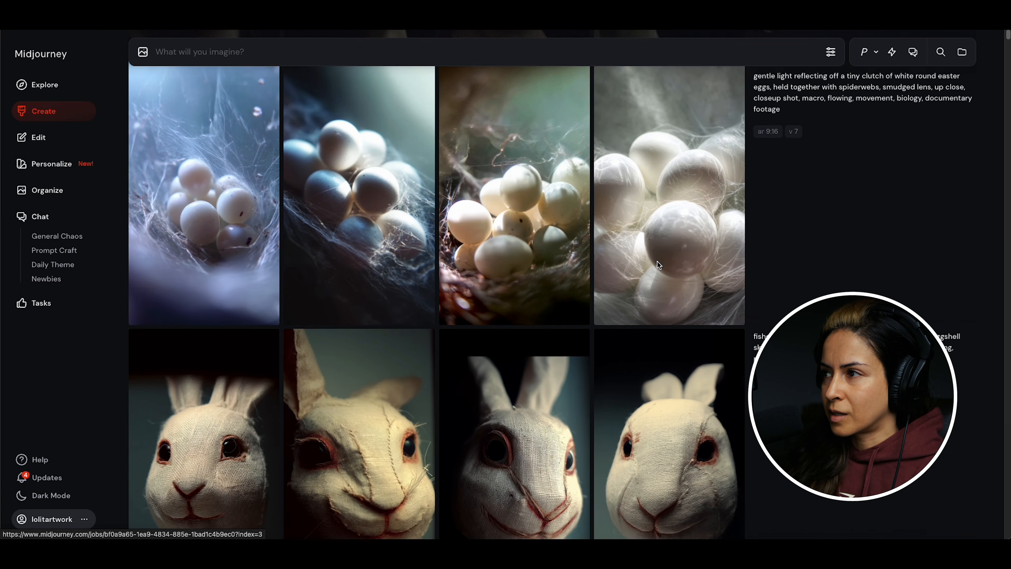
pyautogui.scroll(3, 753, 183)
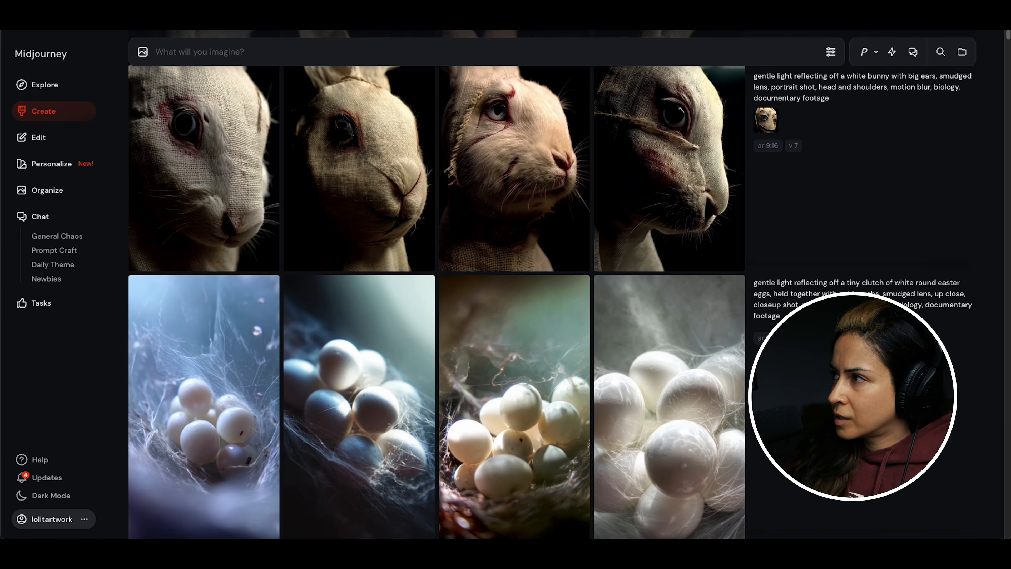
pyautogui.moveTo(1008, 35); pyautogui.dragTo(1008, 31)
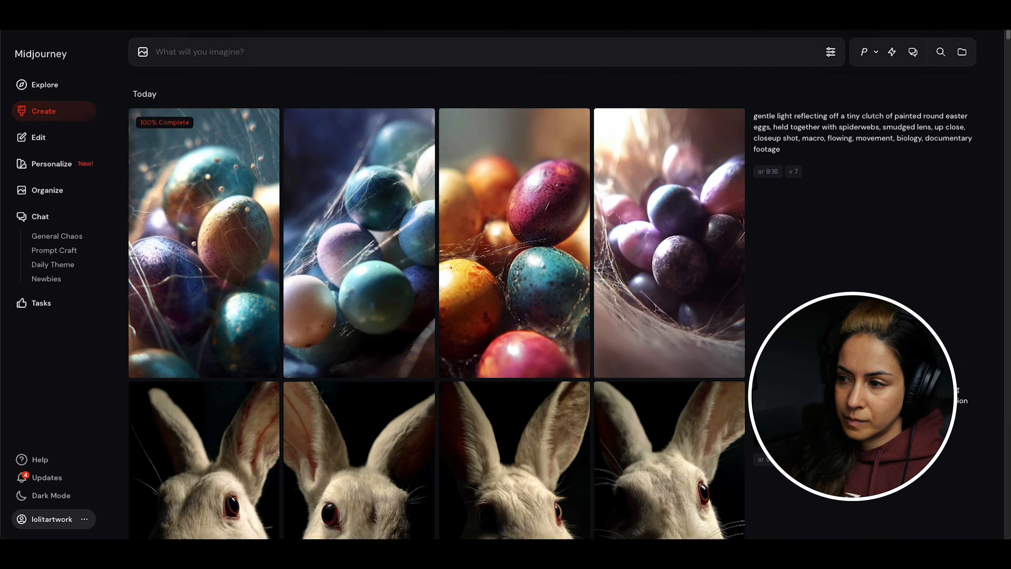
# Create a strong variation of the first bunny in the "swollen bloodshot eyes" lush green grass set
pyautogui.scroll(-5, 437, 303)
pyautogui.scroll(-1, 437, 303)
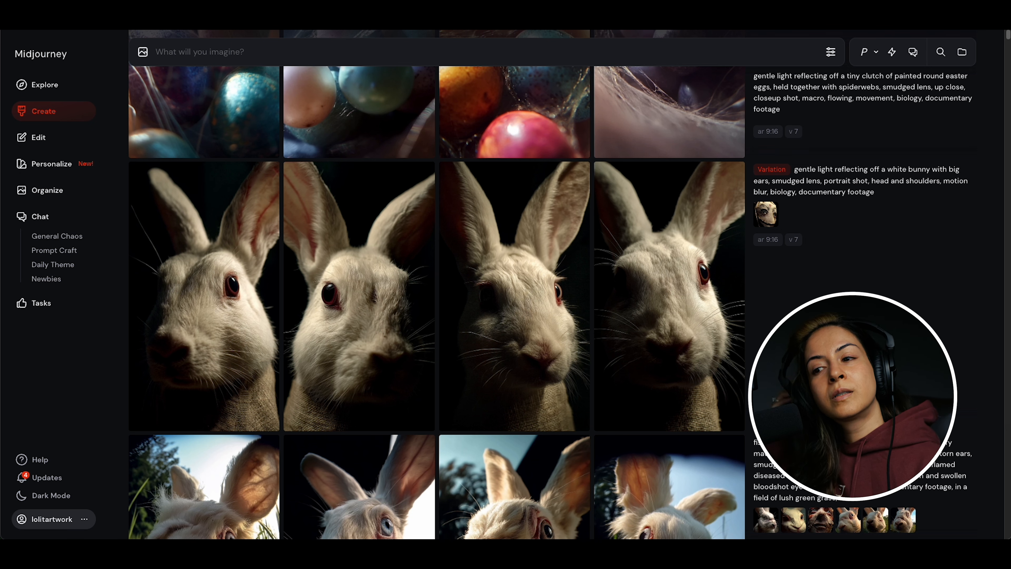
pyautogui.scroll(-5, 437, 303)
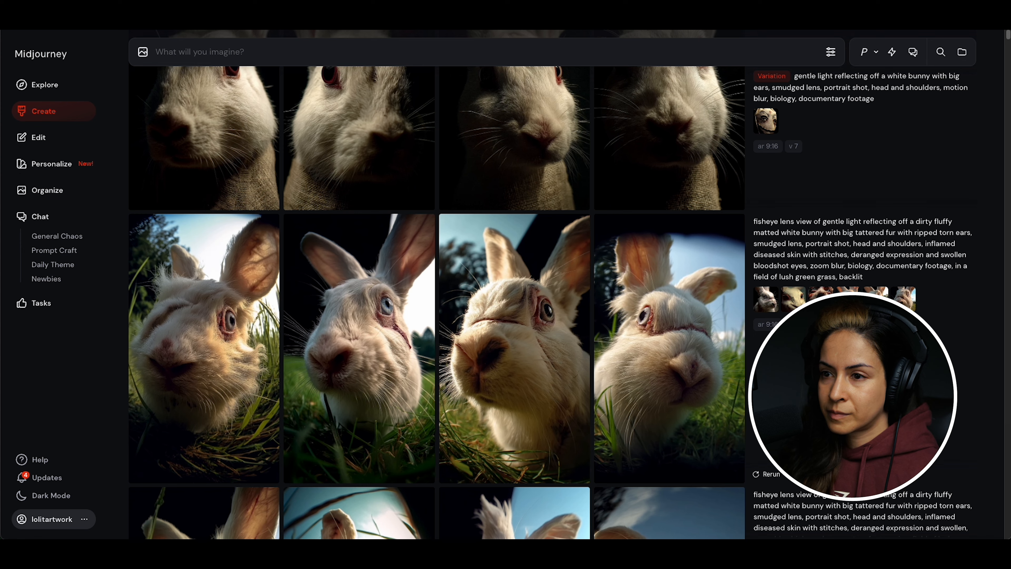
pyautogui.click(233, 347)
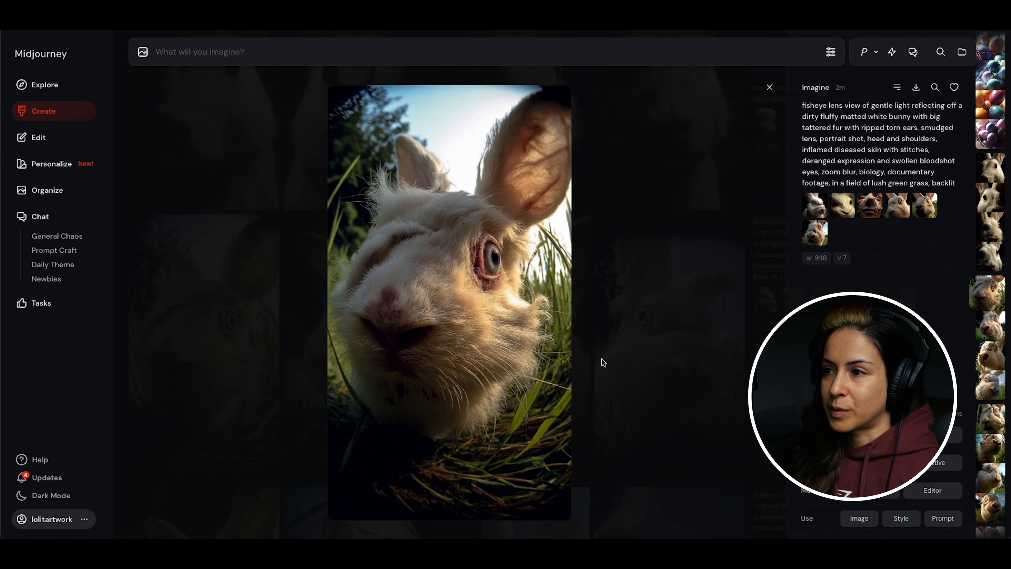
pyautogui.click(933, 435)
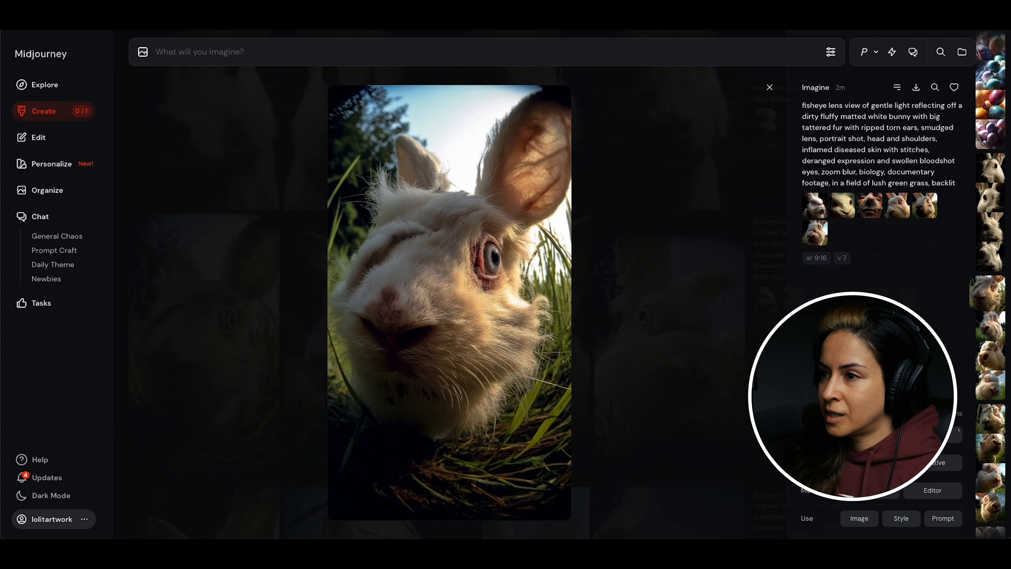
pyautogui.click(655, 393)
# Examine at full size the first bunny of the "deranged expression and swollen, zoom blur" lush green grass set
pyautogui.scroll(-5, 688, 388)
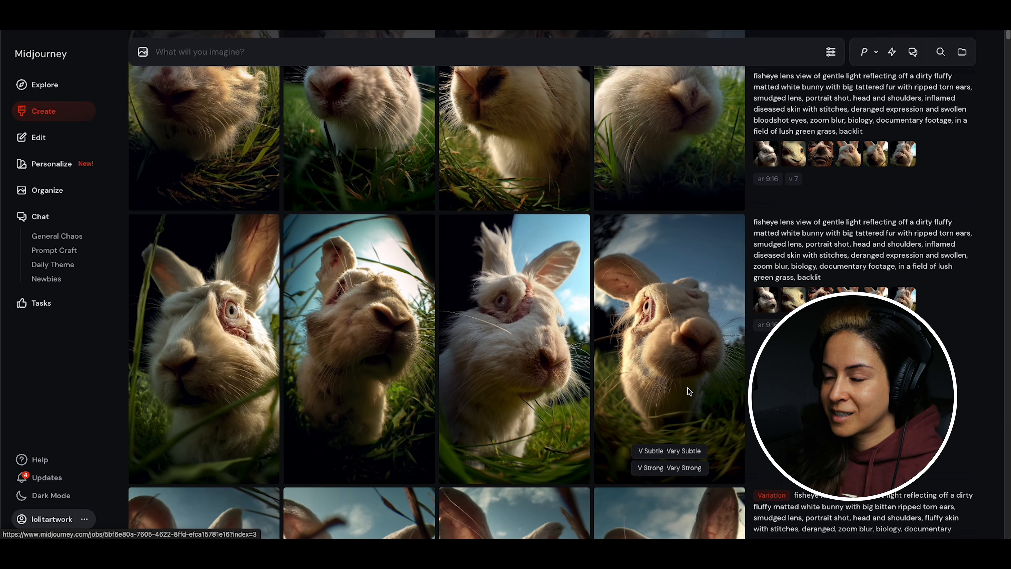
pyautogui.scroll(1, 688, 388)
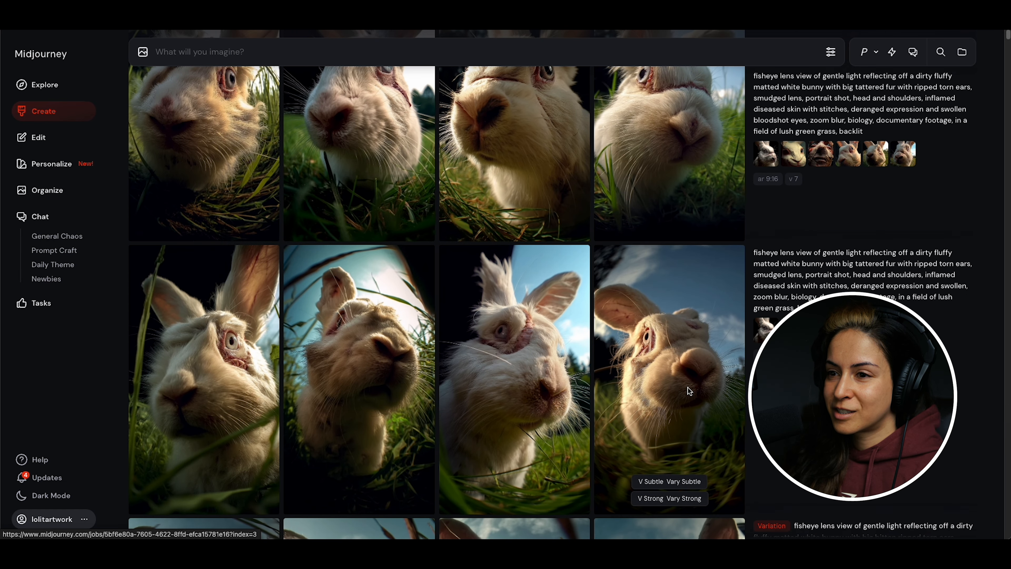
pyautogui.click(223, 393)
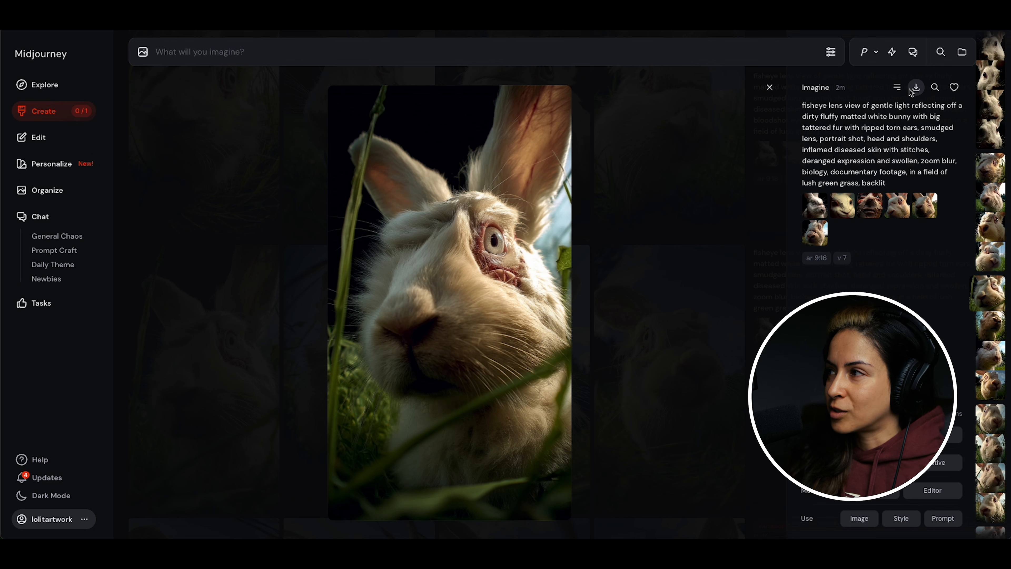
pyautogui.click(615, 210)
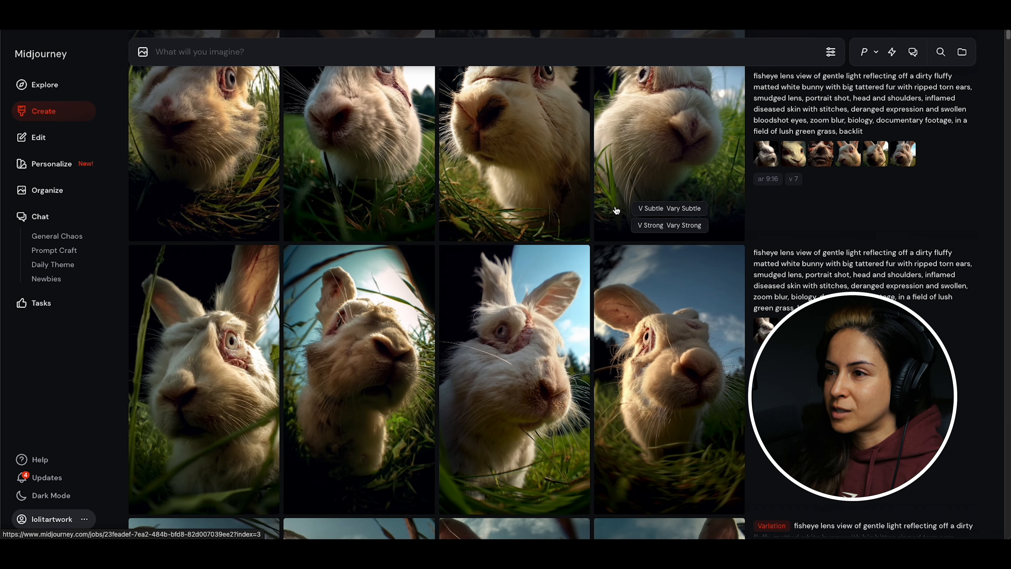
# Reuse the prompt of the painted easter egg set and insert "cracked broken" before "painted"
pyautogui.scroll(-6, 616, 210)
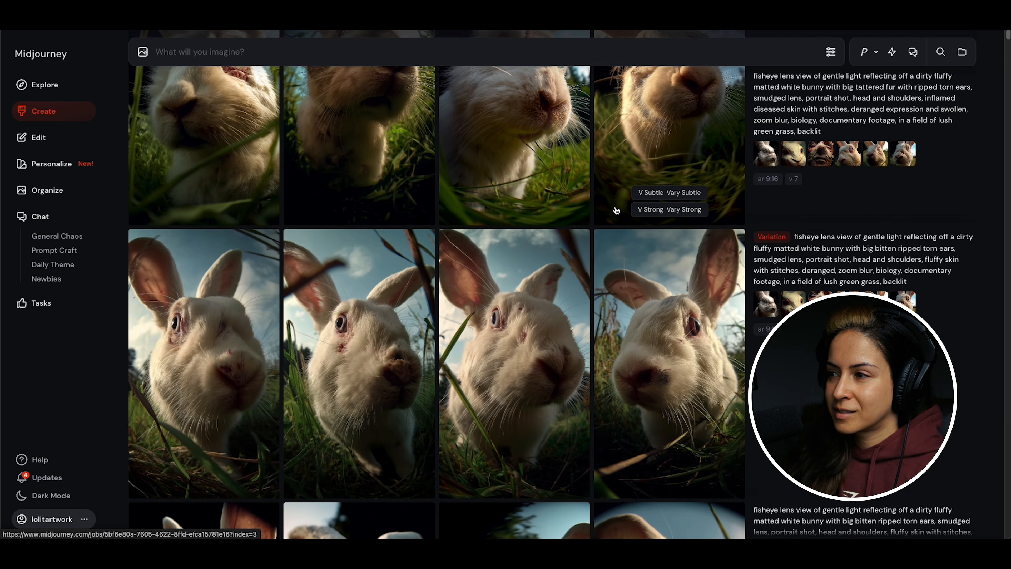
pyautogui.scroll(8, 616, 210)
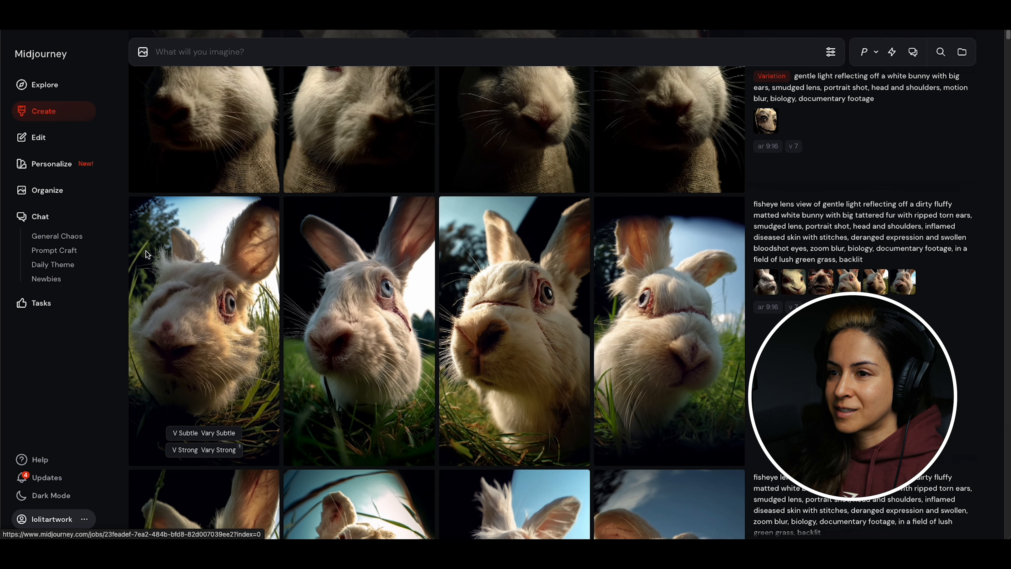
pyautogui.scroll(5, 310, 336)
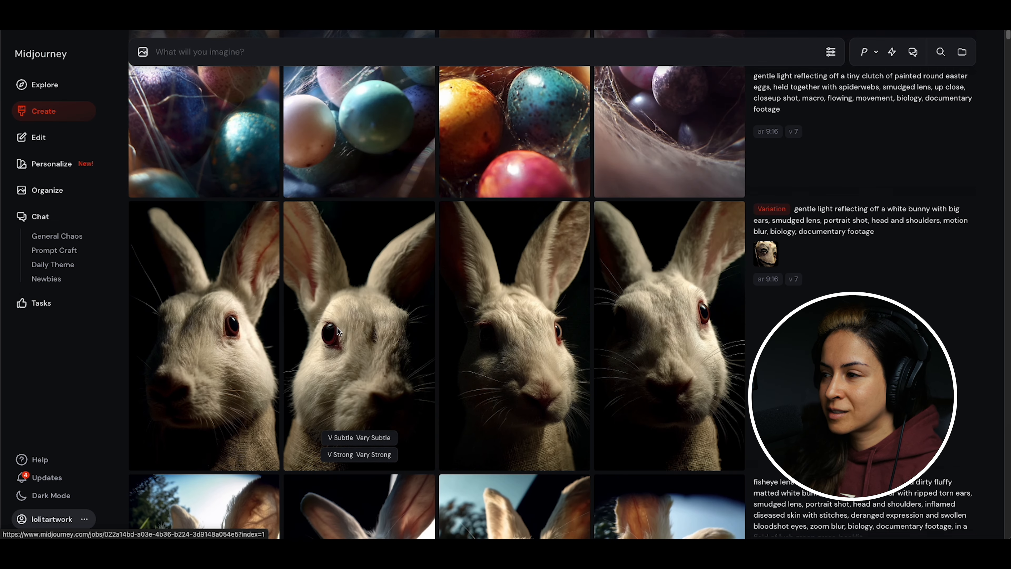
pyautogui.scroll(5, 382, 330)
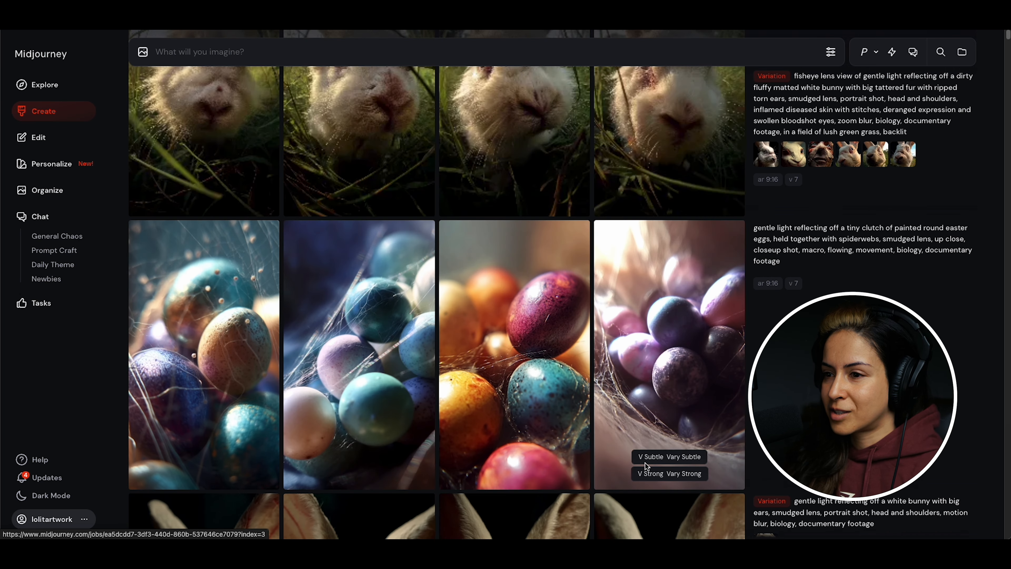
pyautogui.click(803, 480)
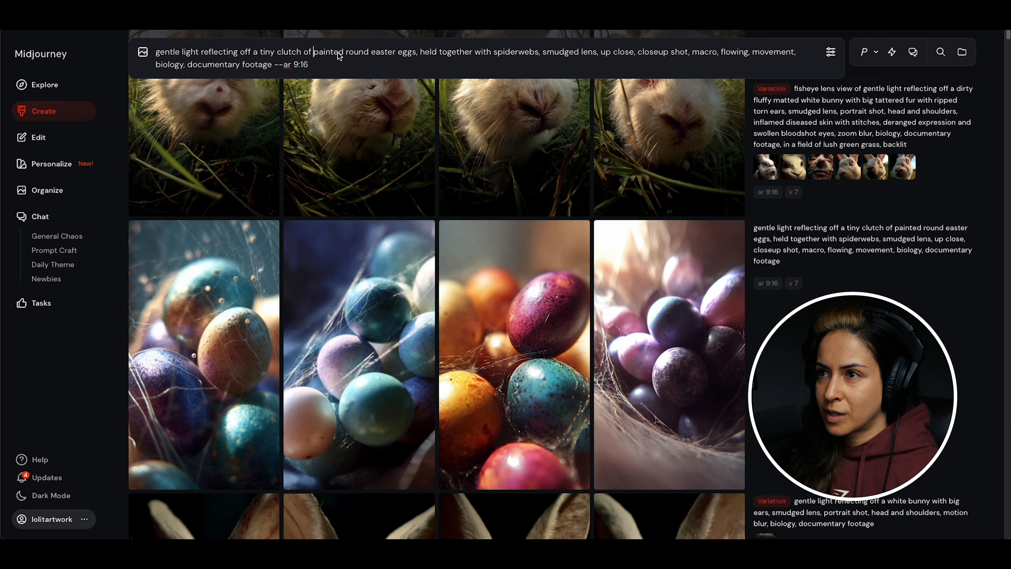
pyautogui.write('cracked br')
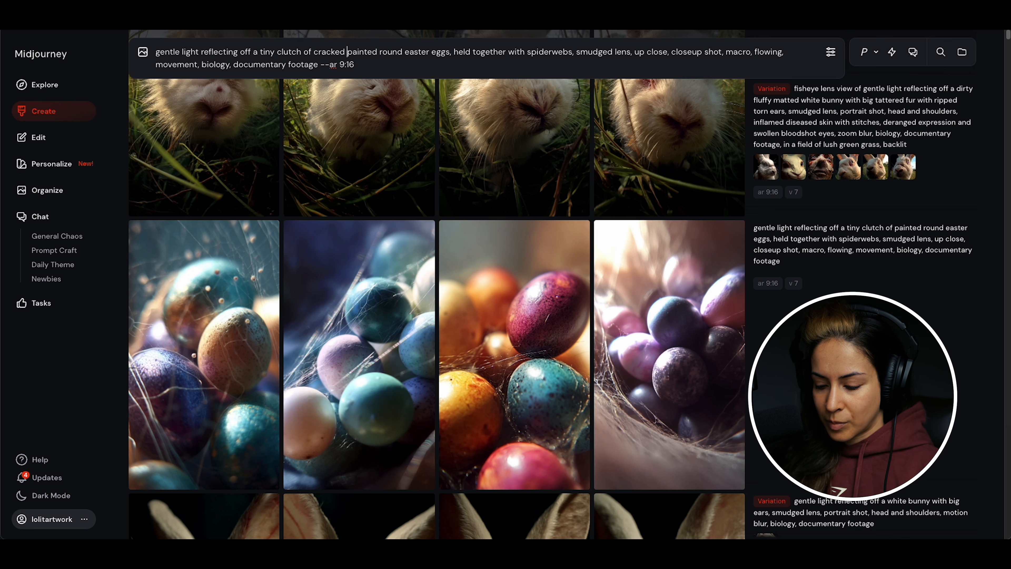
pyautogui.write('oken')
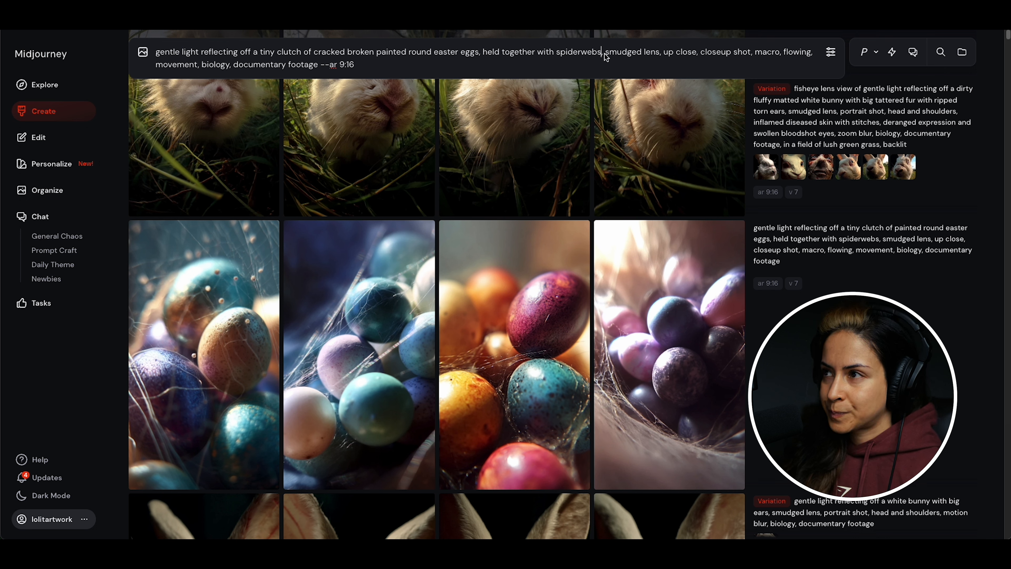
# Add "in a field of lush green grass" after "spiderwebs" in the egg prompt
pyautogui.write('in a field of grass')
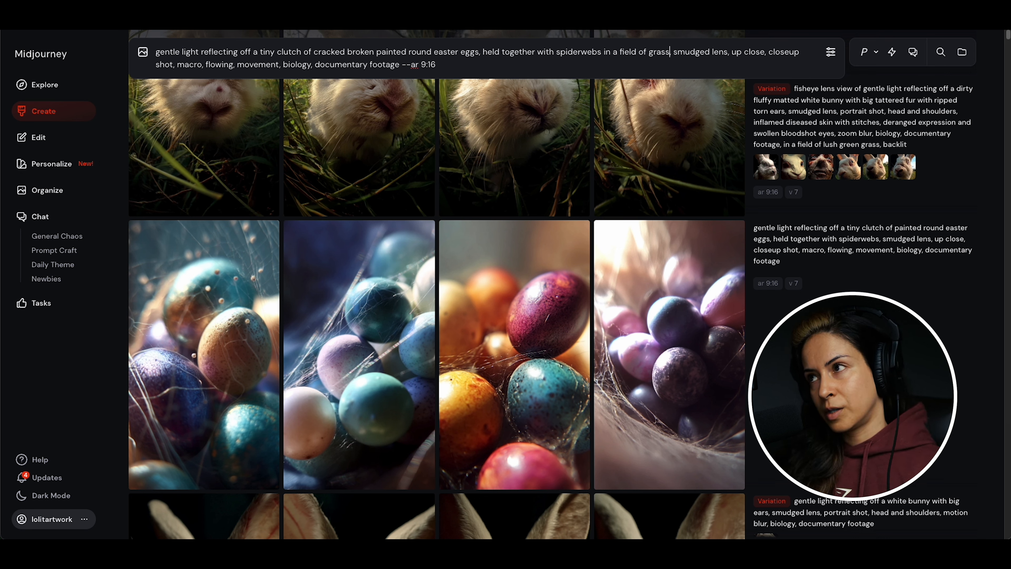
pyautogui.press('Left')
pyautogui.press('Left')
pyautogui.press('Left')
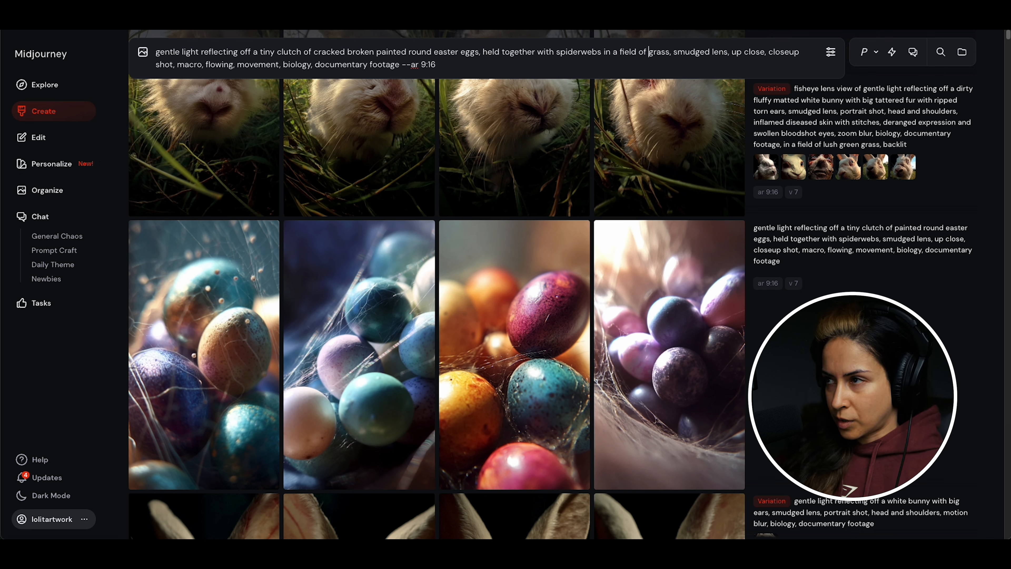
pyautogui.write('lush green gr')
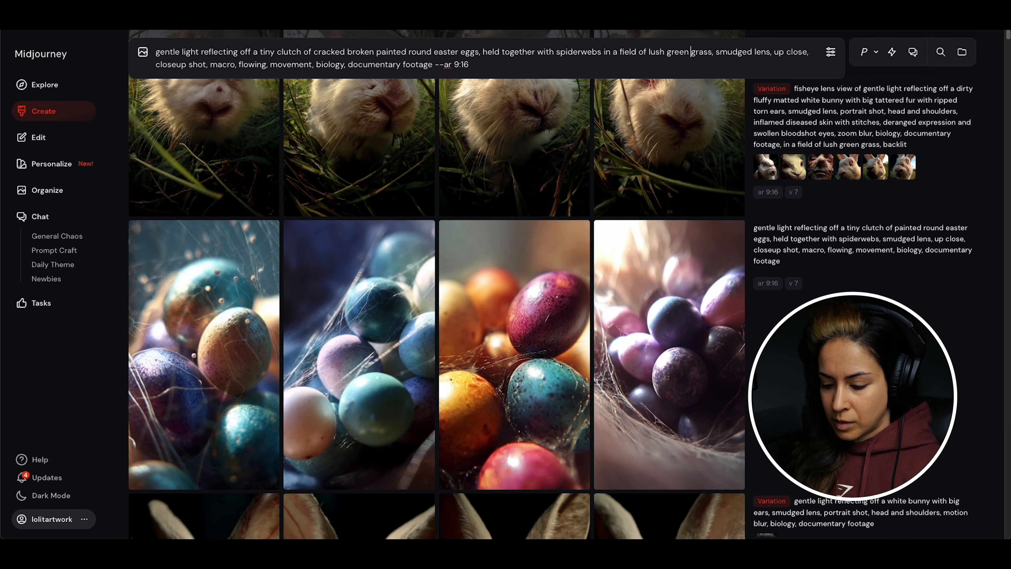
pyautogui.write('ass')
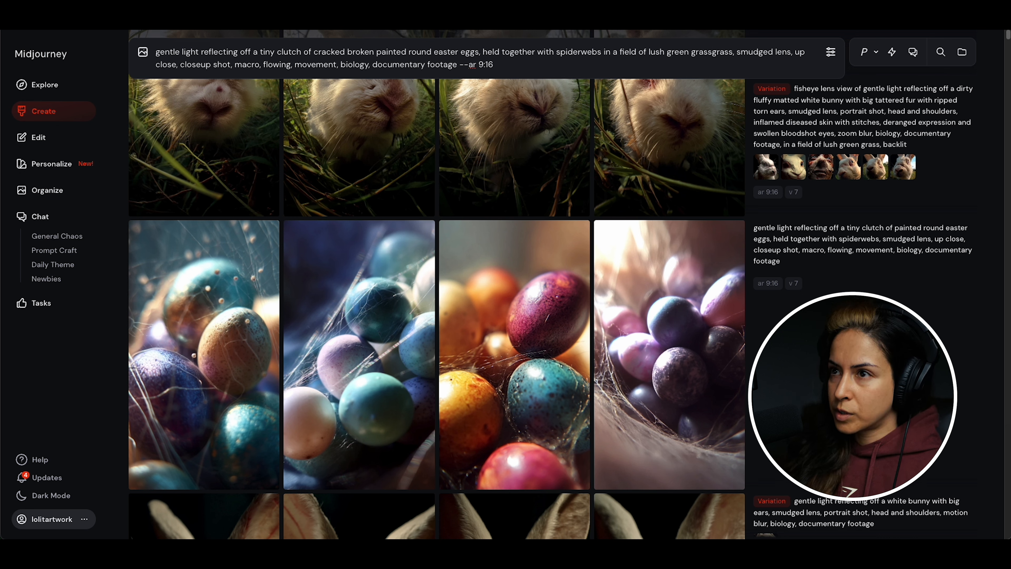
pyautogui.moveTo(690, 54); pyautogui.dragTo(726, 57)
pyautogui.write('grass')
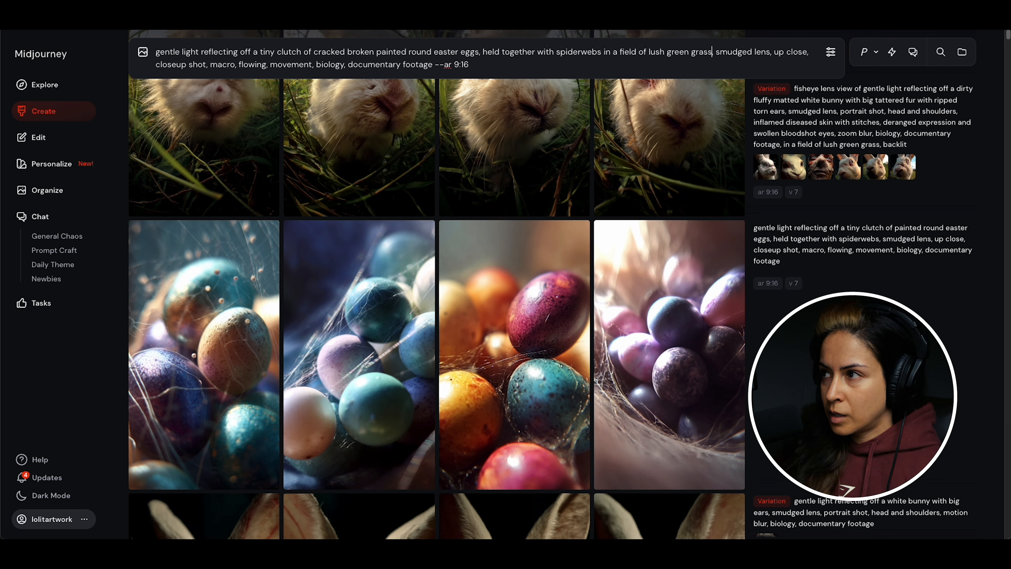
# Add ", zoom blur" after "documentary footage" in the egg prompt
pyautogui.click(433, 64)
pyautogui.write(', zoom bl')
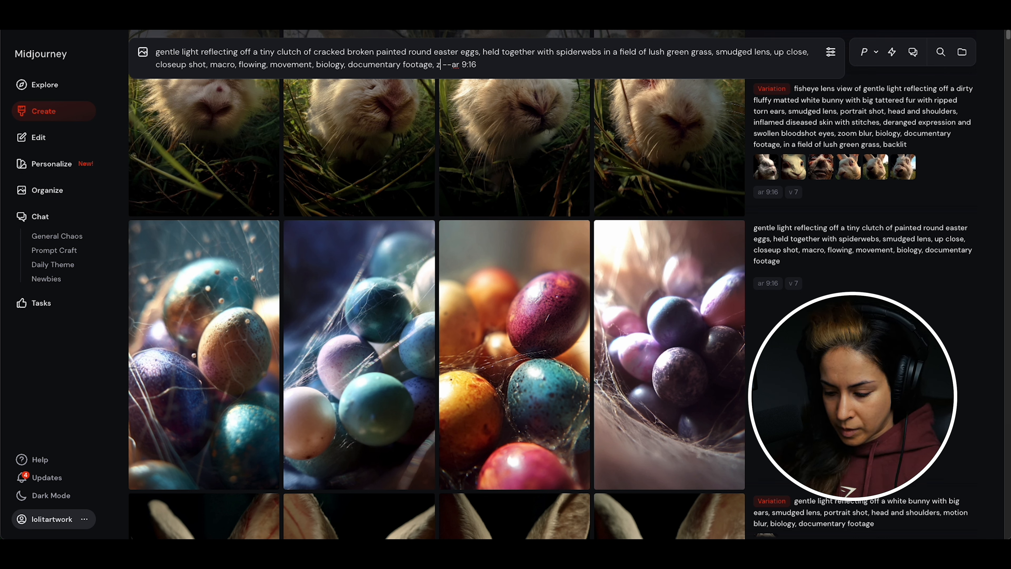
pyautogui.write('ur')
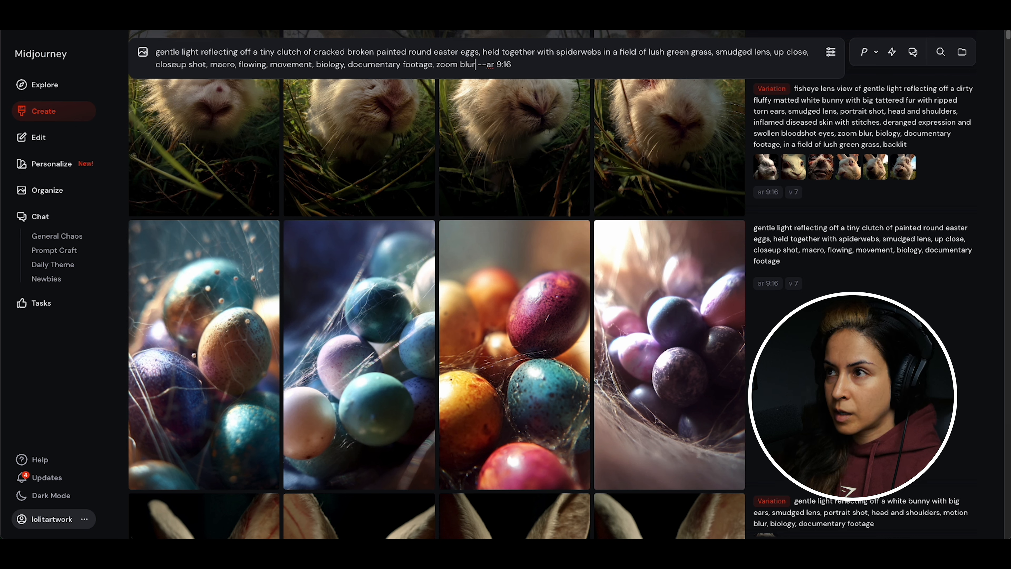
# Insert "fisheye lens view of" at the start of the cracked egg prompt and generate the images
pyautogui.click(158, 53)
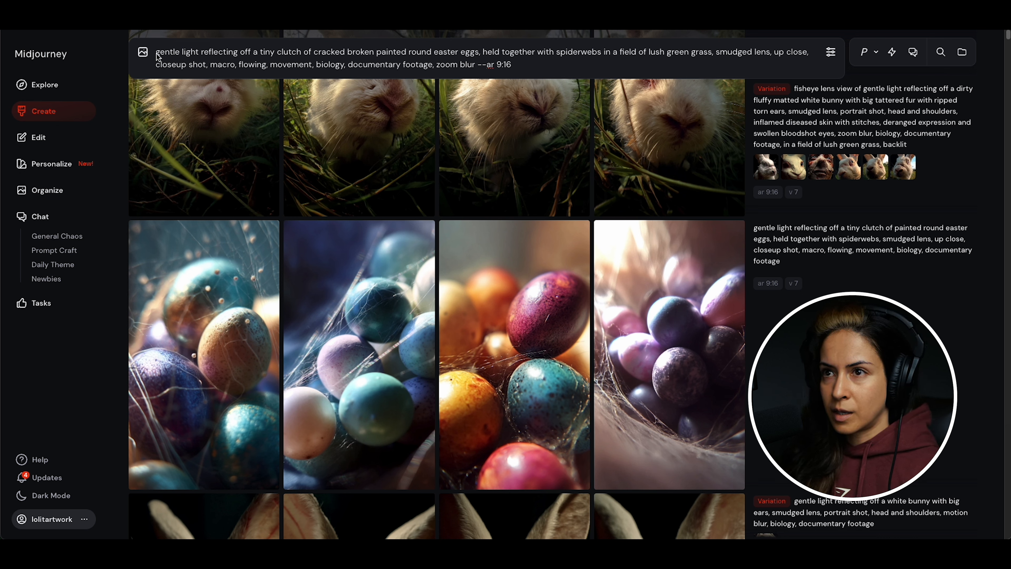
pyautogui.write('fi')
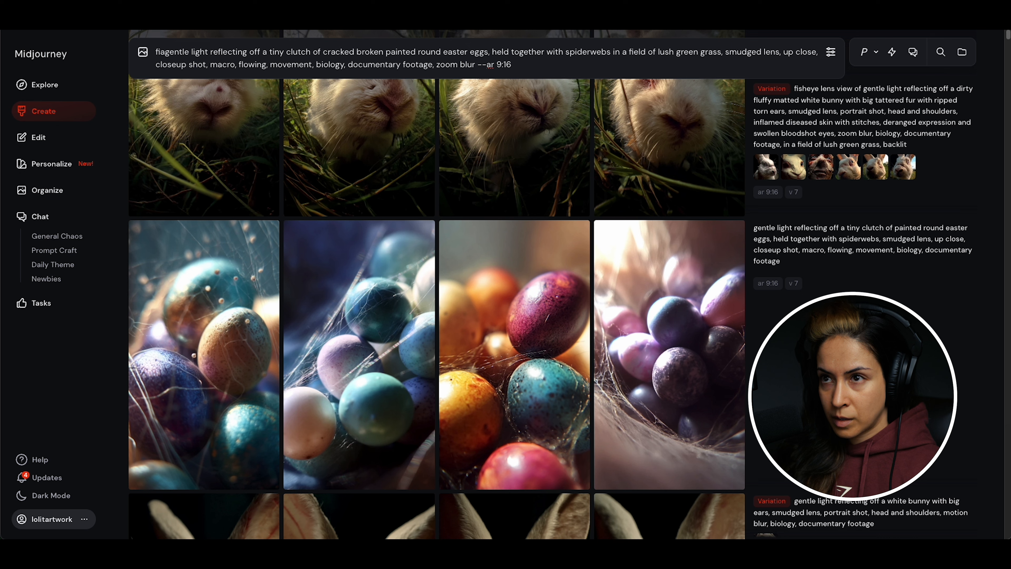
pyautogui.write('sh')
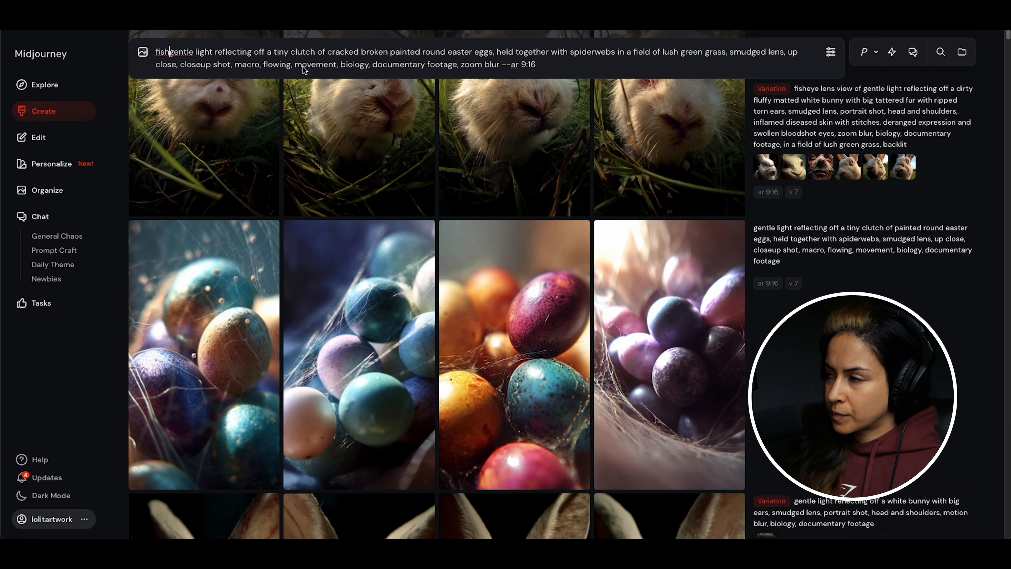
pyautogui.moveTo(756, 216)
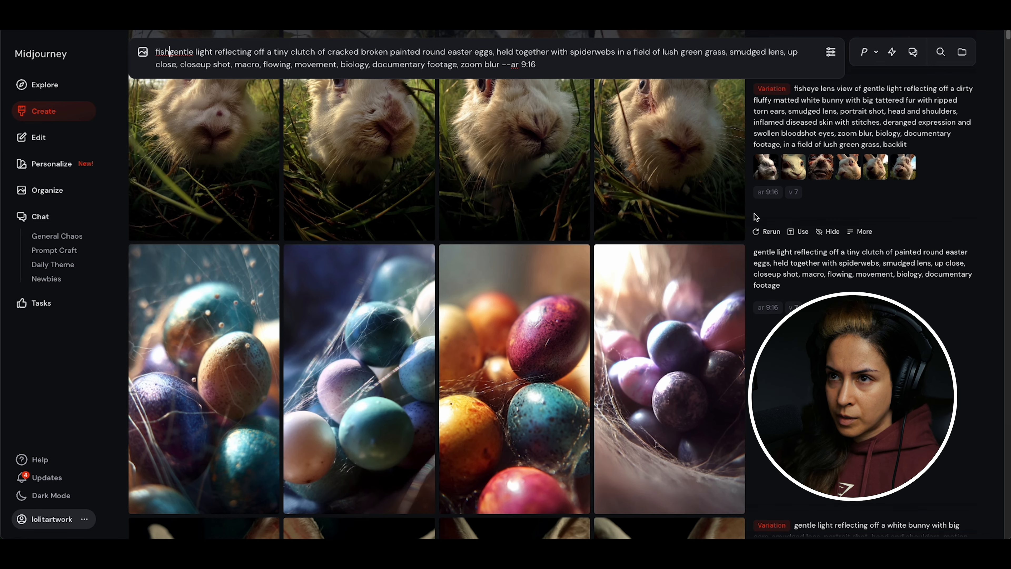
pyautogui.write('eye lens')
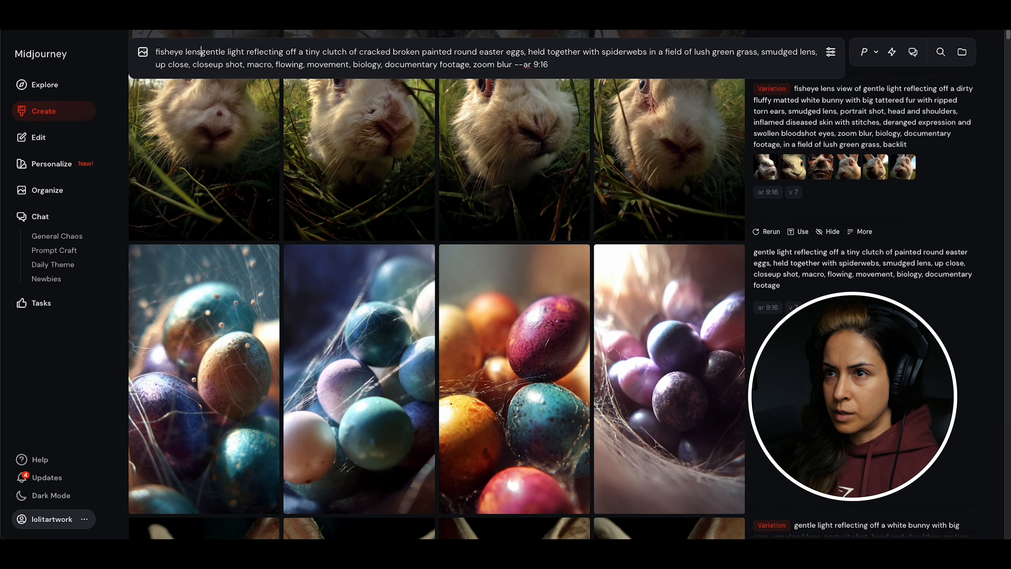
pyautogui.write(' view of')
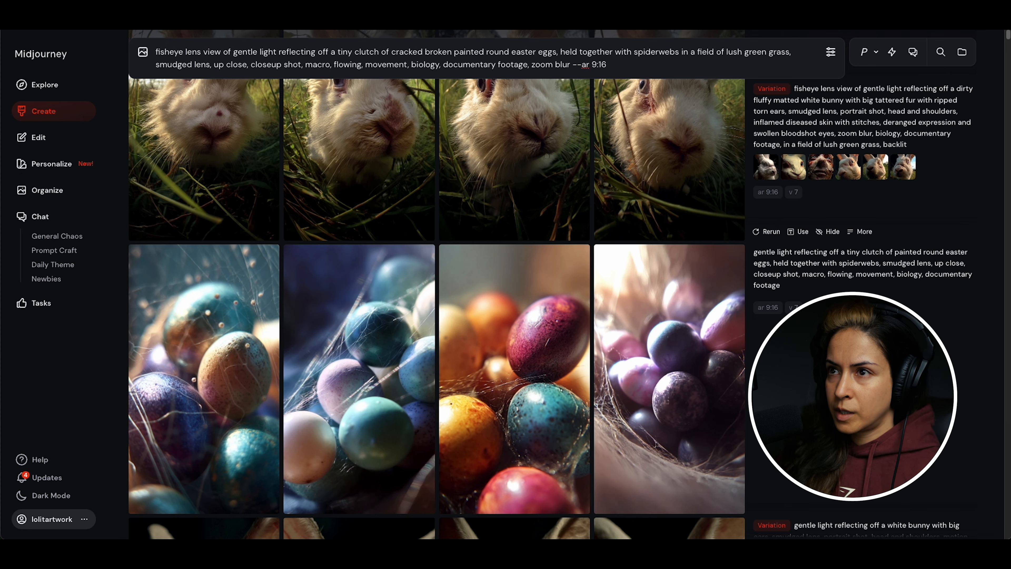
pyautogui.press('Return')
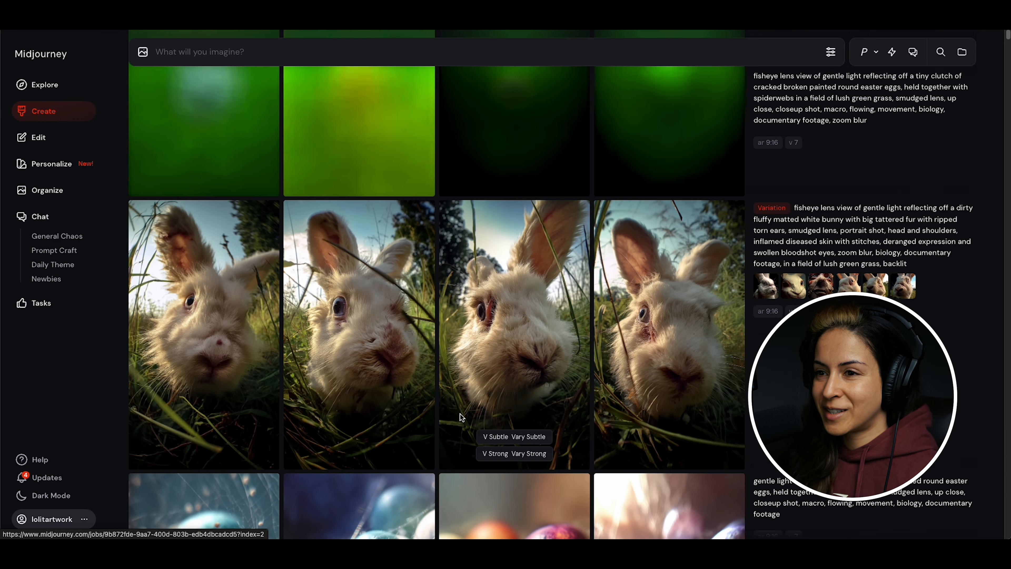
# Download the third, second and first bunnies of the newest backlit fisheye variation set
pyautogui.click(531, 376)
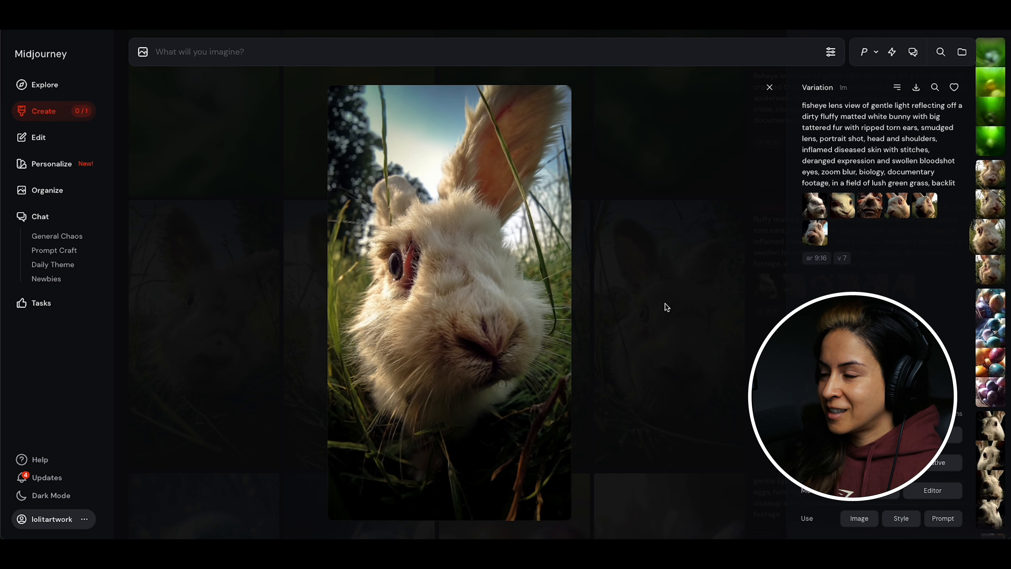
pyautogui.click(915, 90)
pyautogui.click(673, 278)
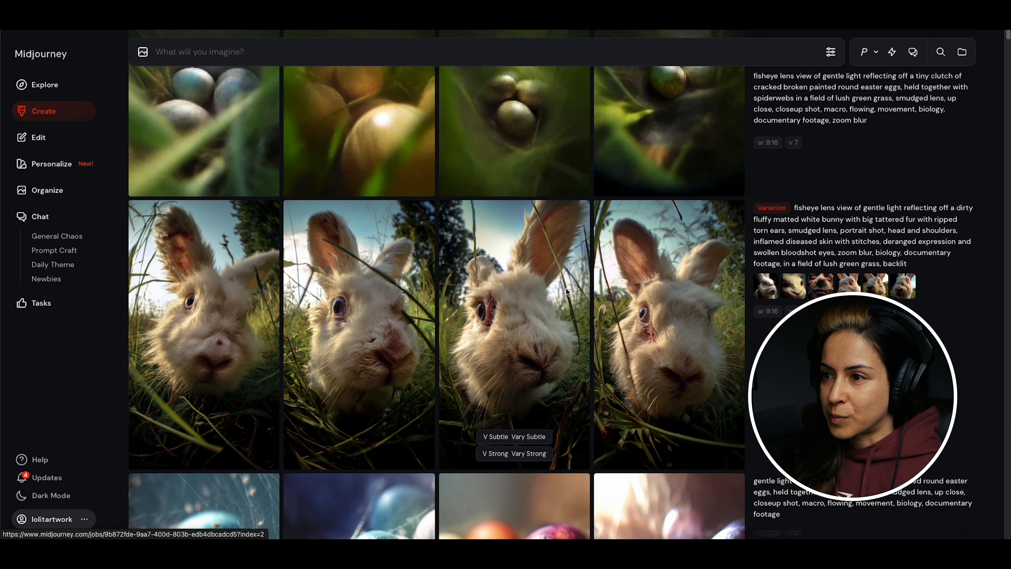
pyautogui.click(370, 348)
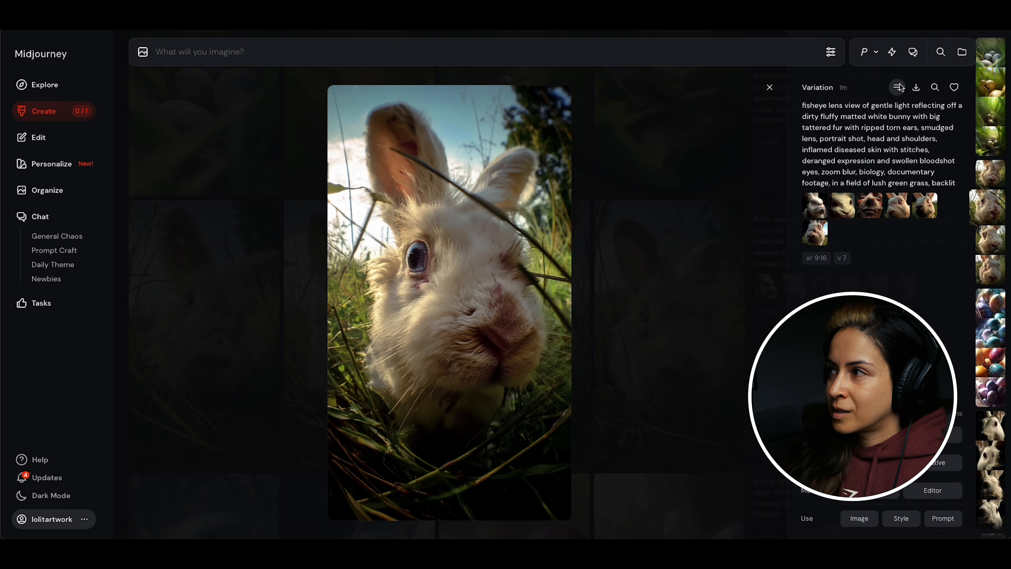
pyautogui.click(197, 288)
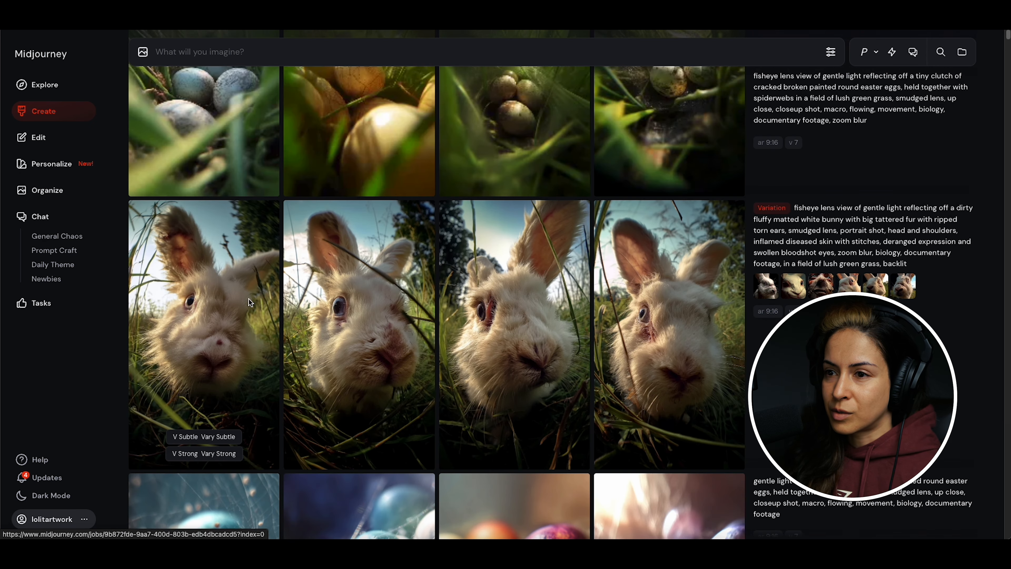
pyautogui.click(248, 298)
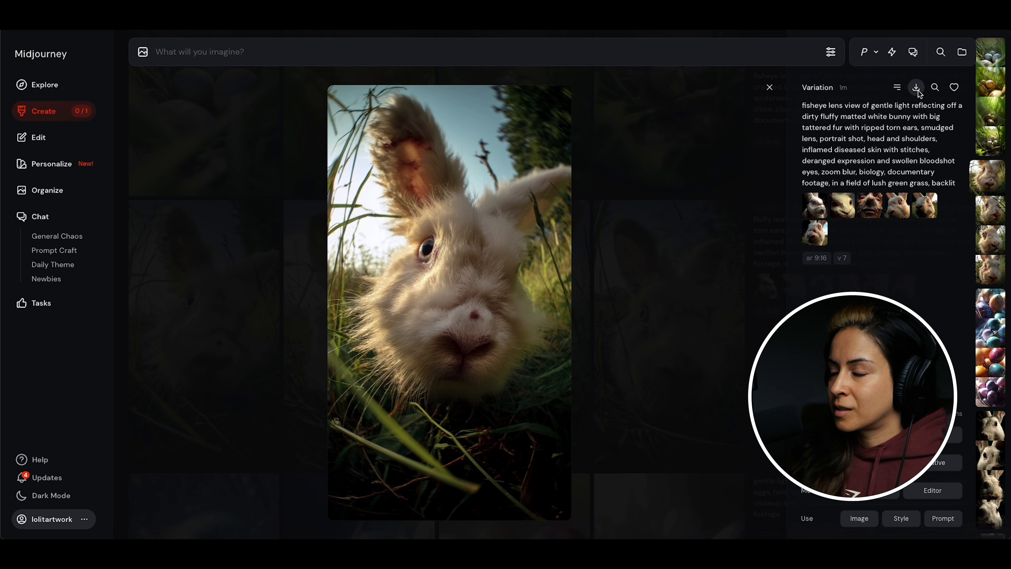
pyautogui.click(637, 341)
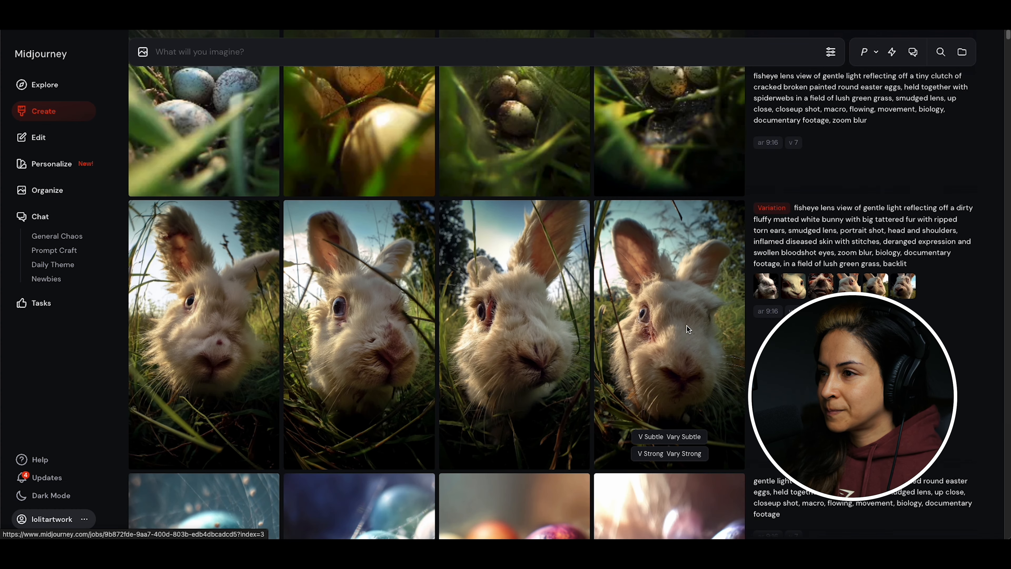
# Reuse the prompt of the second fisheye cracked egg image and add that image as an image prompt
pyautogui.scroll(5, 687, 326)
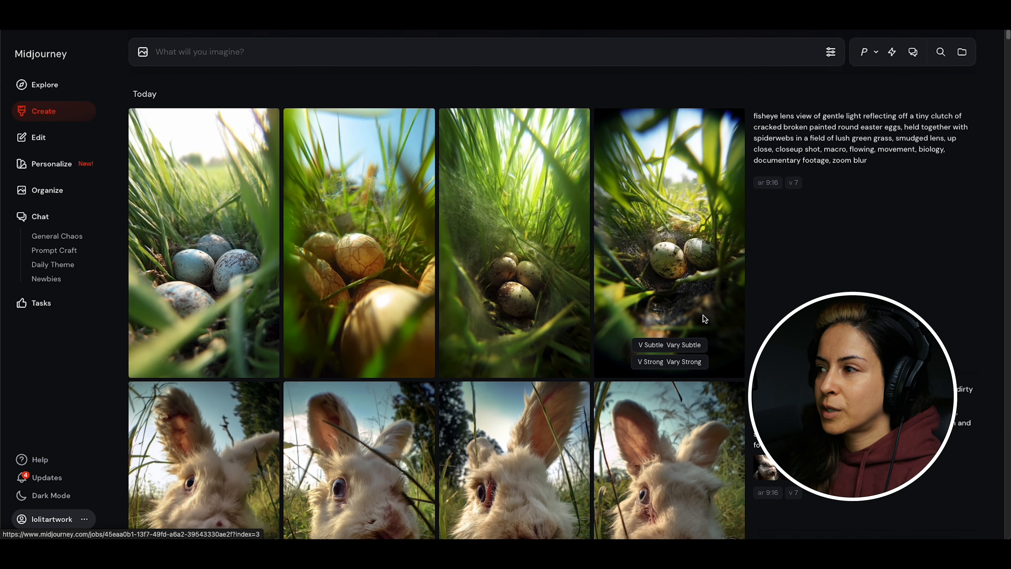
pyautogui.click(367, 282)
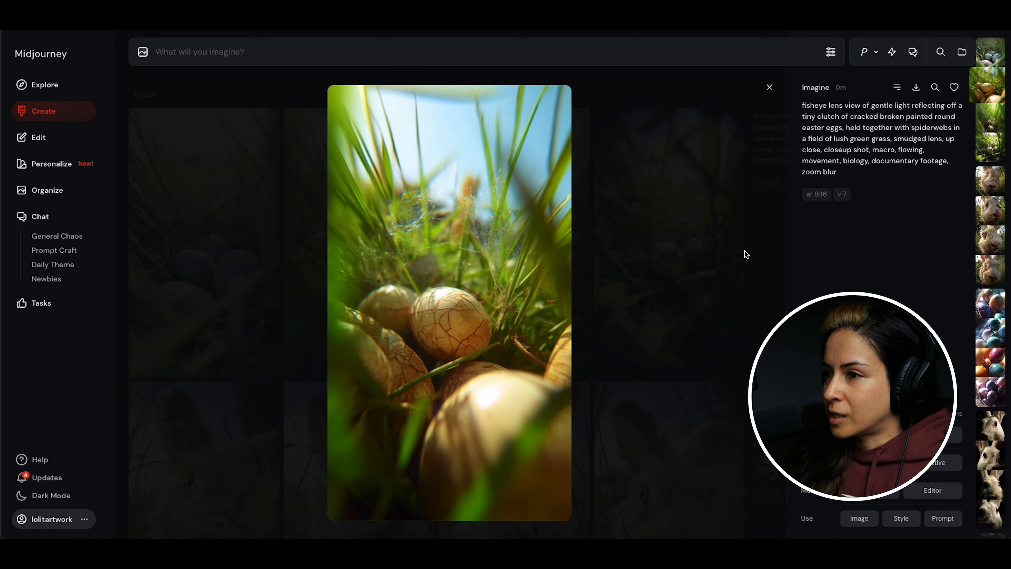
pyautogui.click(875, 125)
pyautogui.moveTo(548, 213); pyautogui.dragTo(444, 95)
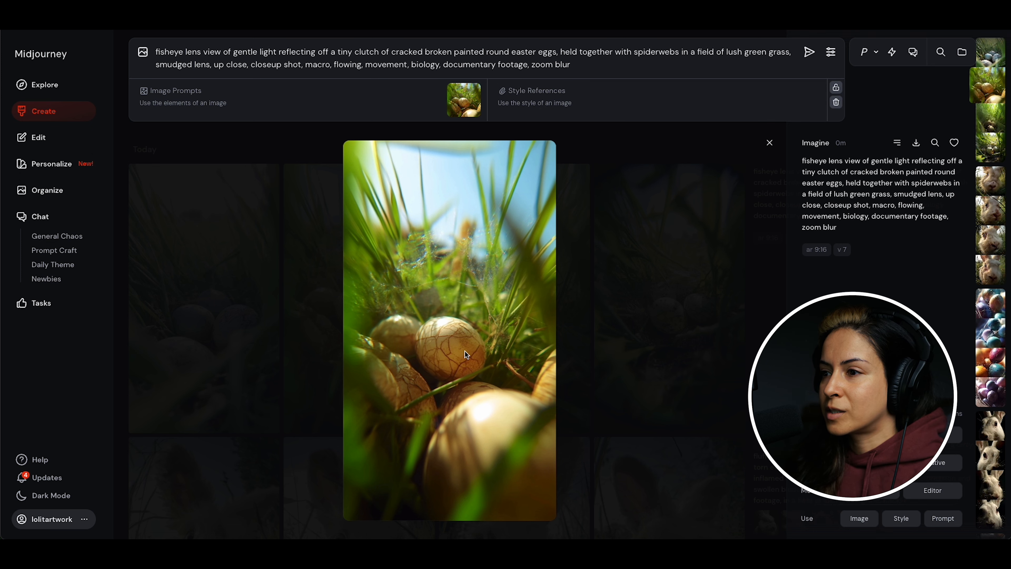
pyautogui.click(642, 315)
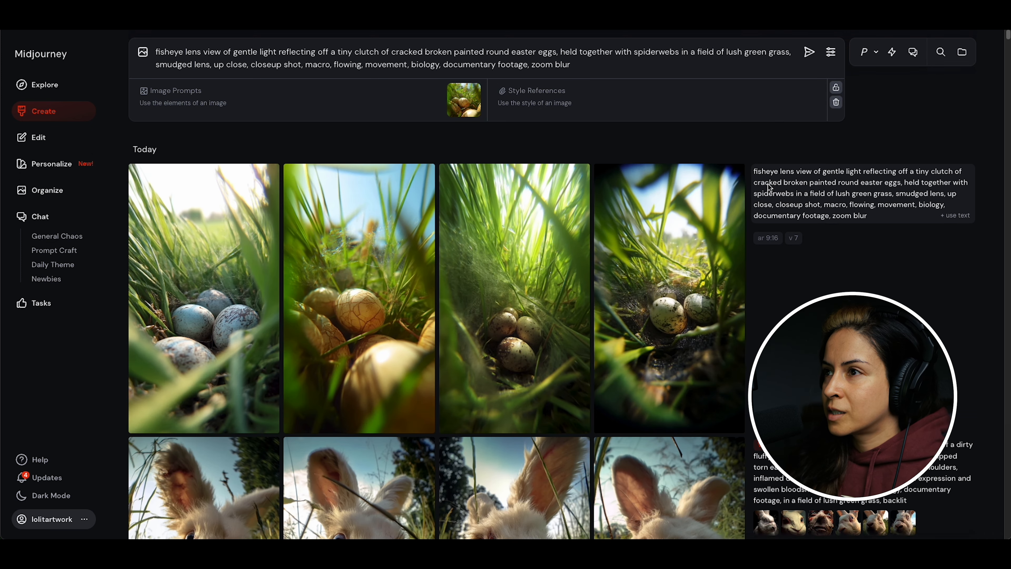
# Search the created images for "veins"
pyautogui.click(950, 52)
pyautogui.write('vein')
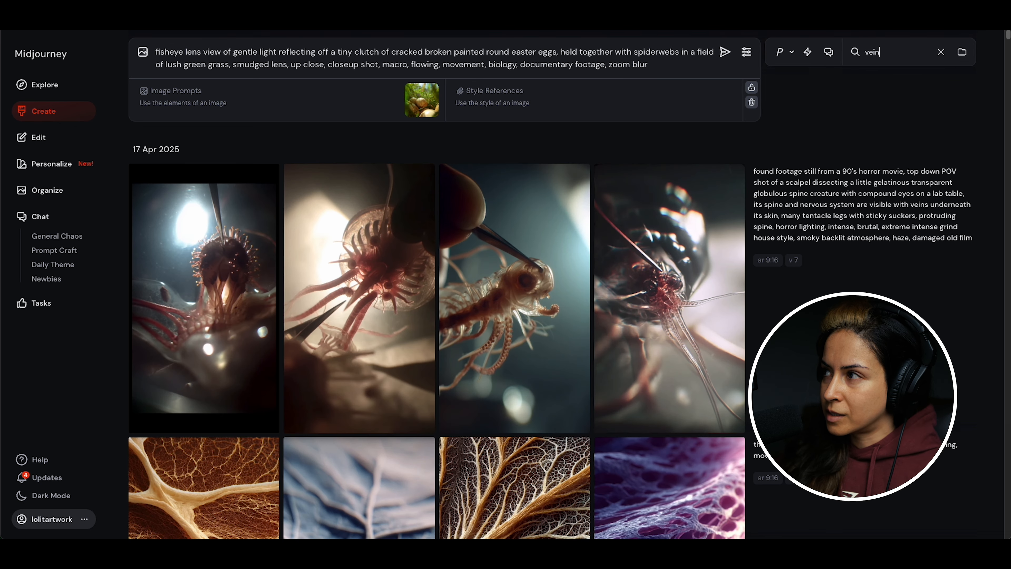
pyautogui.write('s')
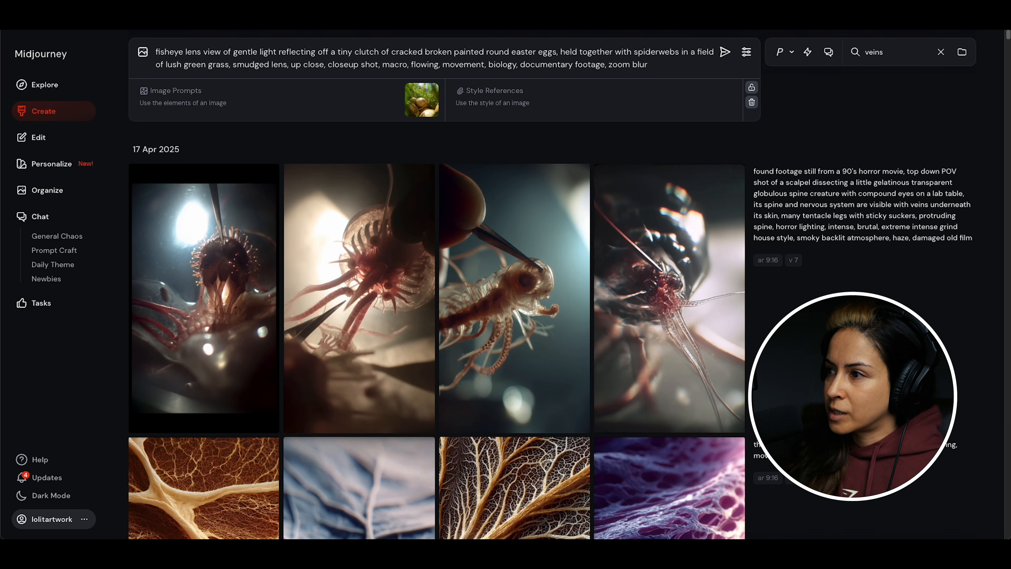
# Add the pale red vein texture with a dark branching vein as a second image prompt for the eggs
pyautogui.scroll(-3, 438, 330)
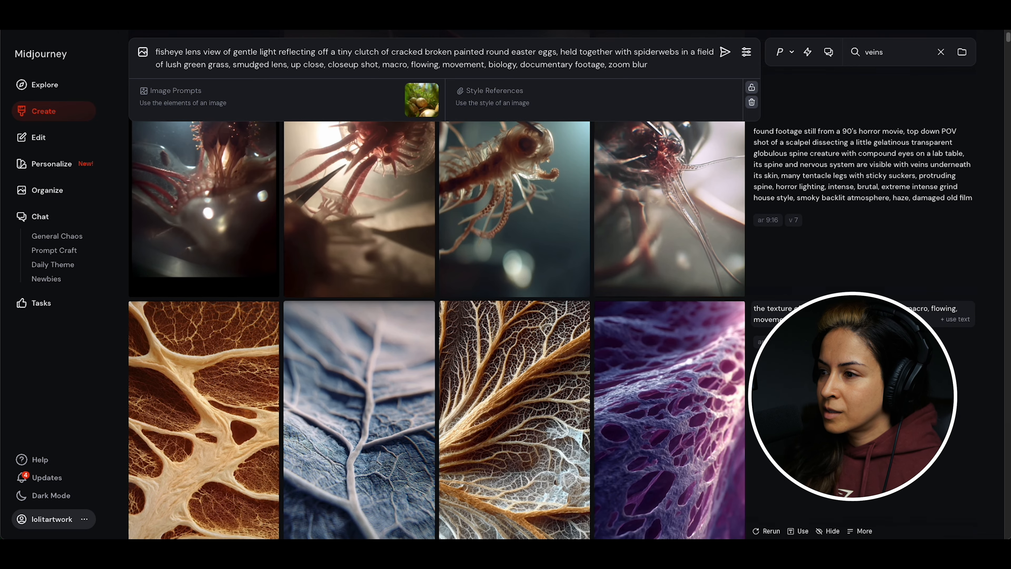
pyautogui.scroll(-10, 438, 331)
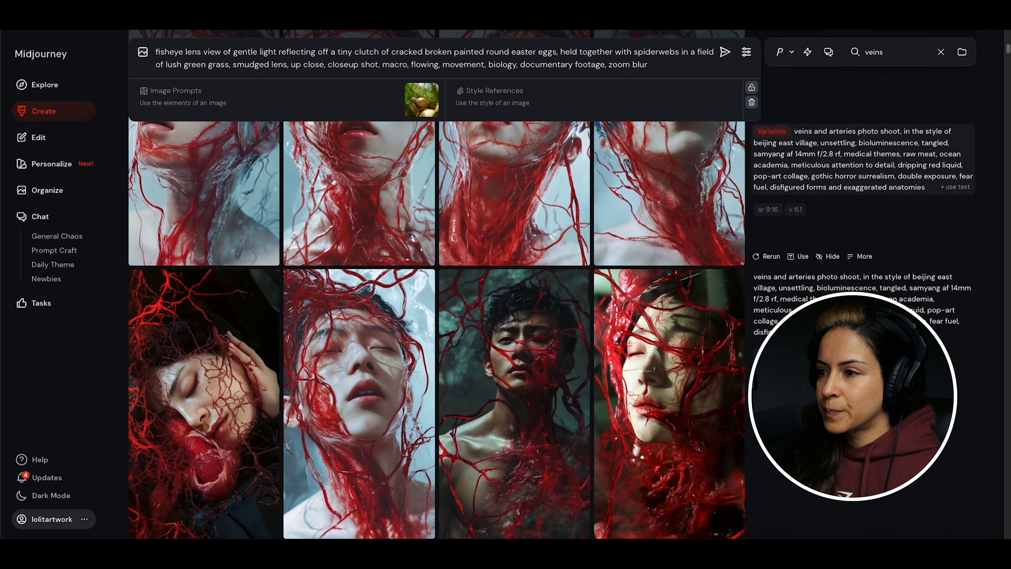
pyautogui.scroll(-5, 438, 331)
pyautogui.scroll(9, 438, 330)
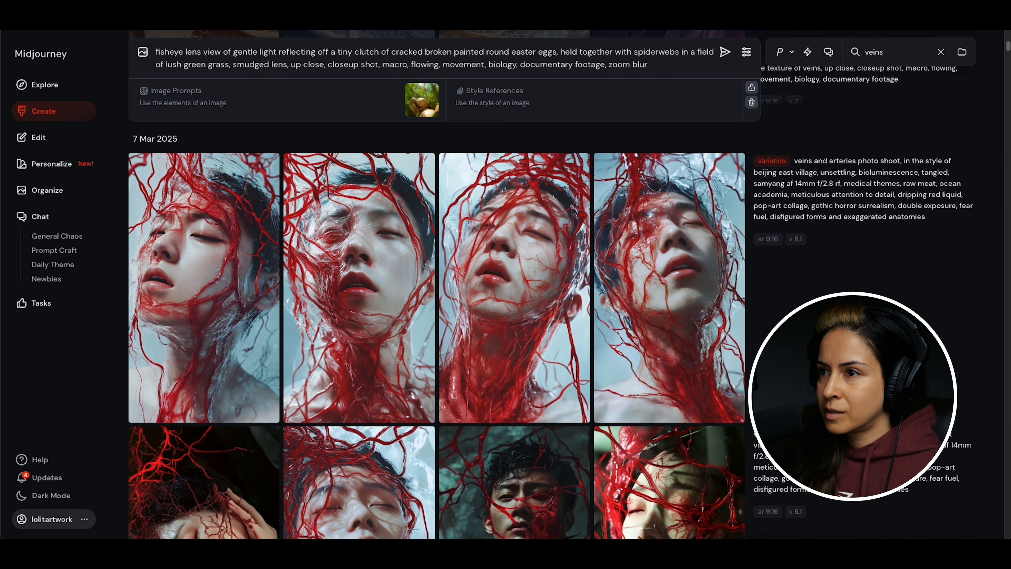
pyautogui.scroll(-10, 438, 331)
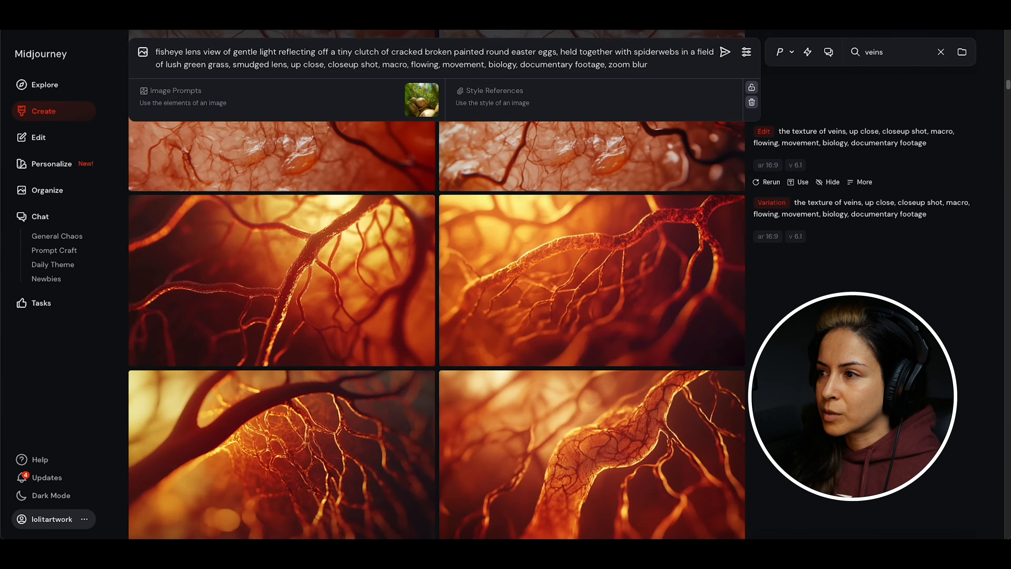
pyautogui.scroll(3, 626, 244)
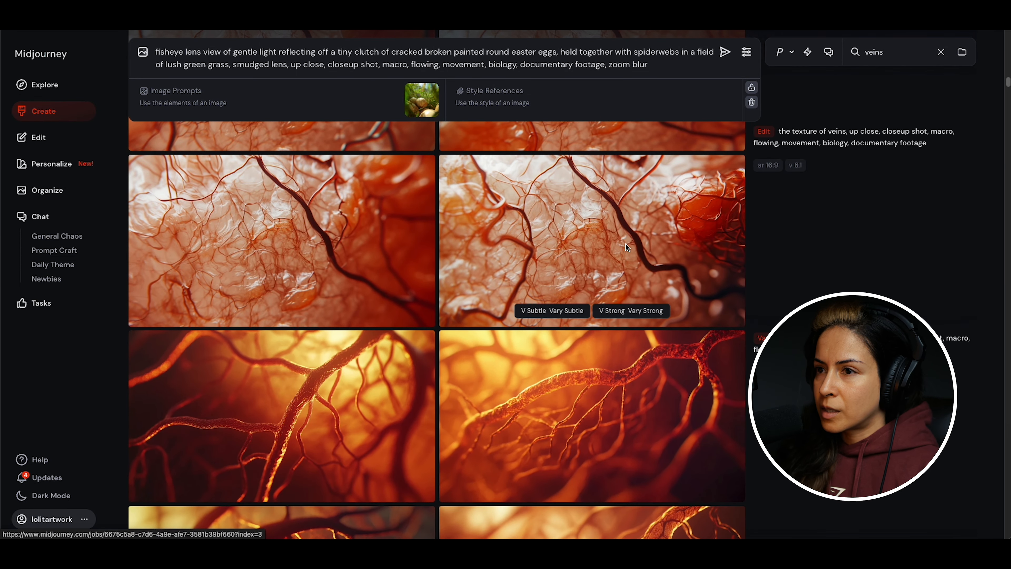
pyautogui.moveTo(626, 244); pyautogui.dragTo(402, 112)
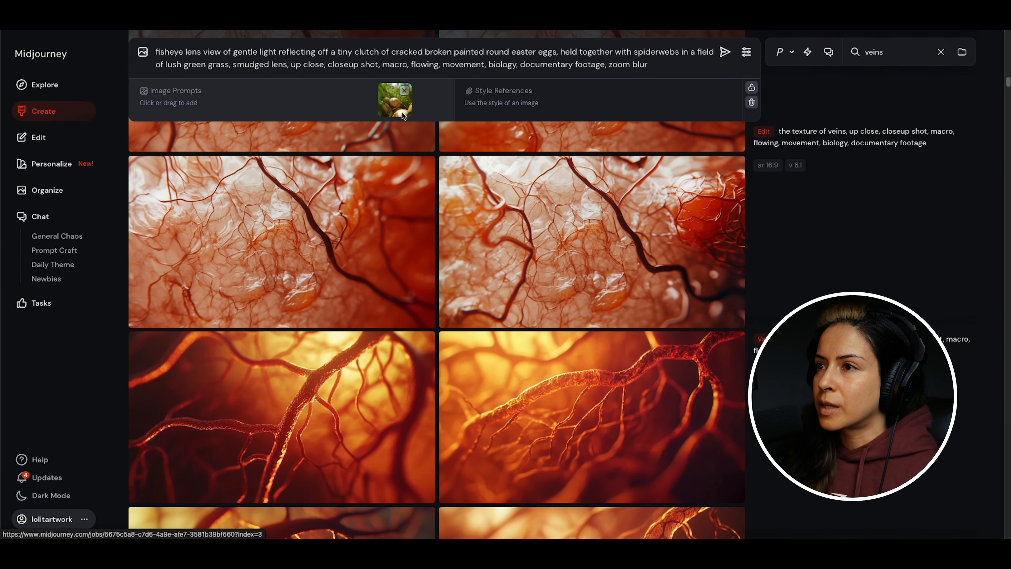
pyautogui.scroll(-5, 558, 213)
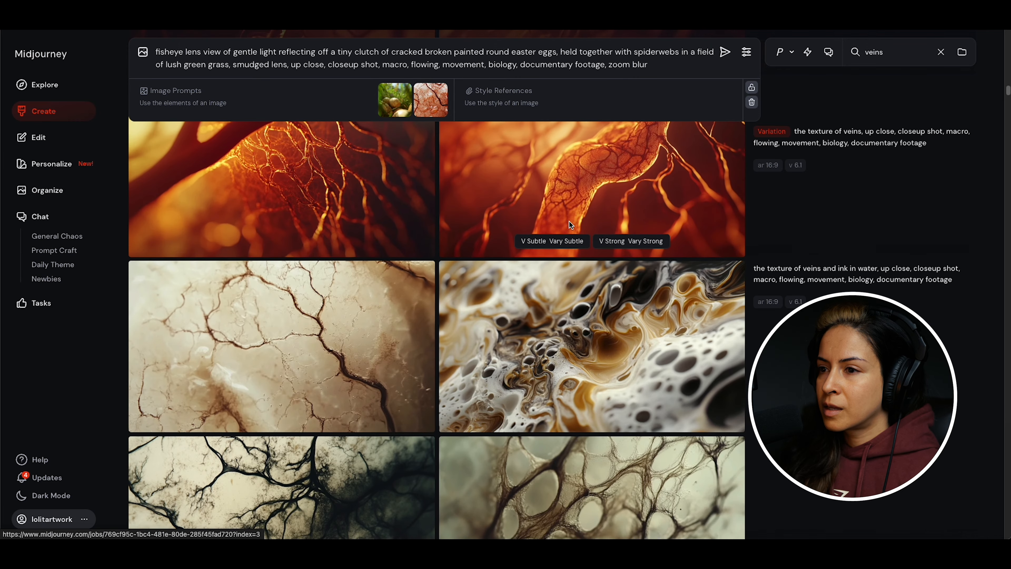
pyautogui.scroll(-8, 570, 222)
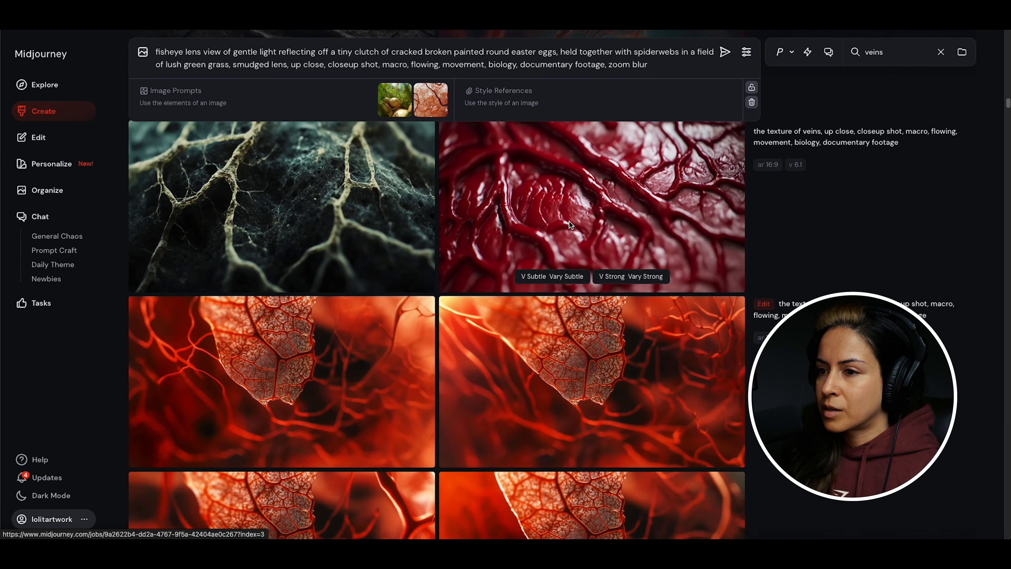
pyautogui.scroll(-10, 570, 221)
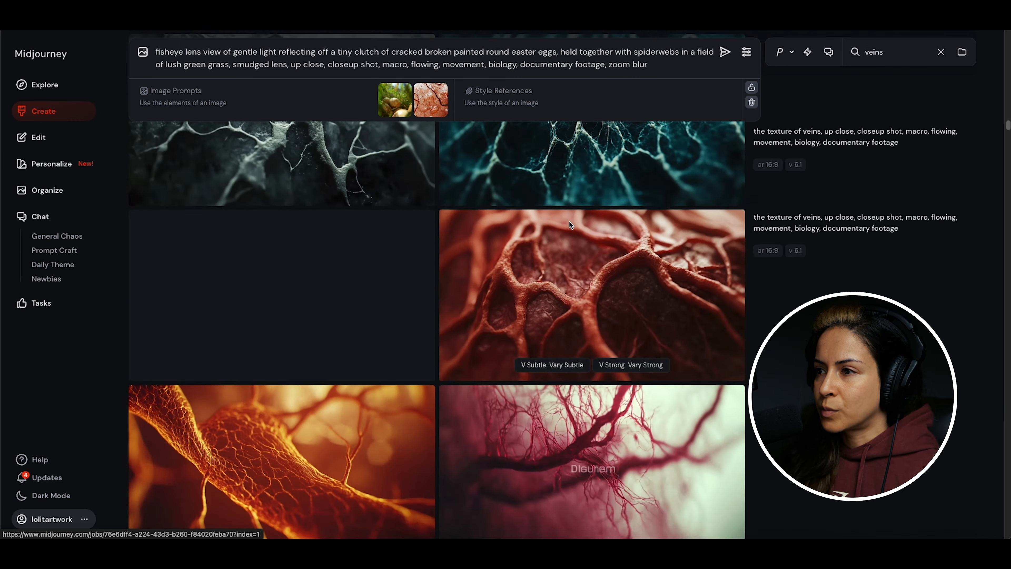
pyautogui.scroll(-5, 569, 222)
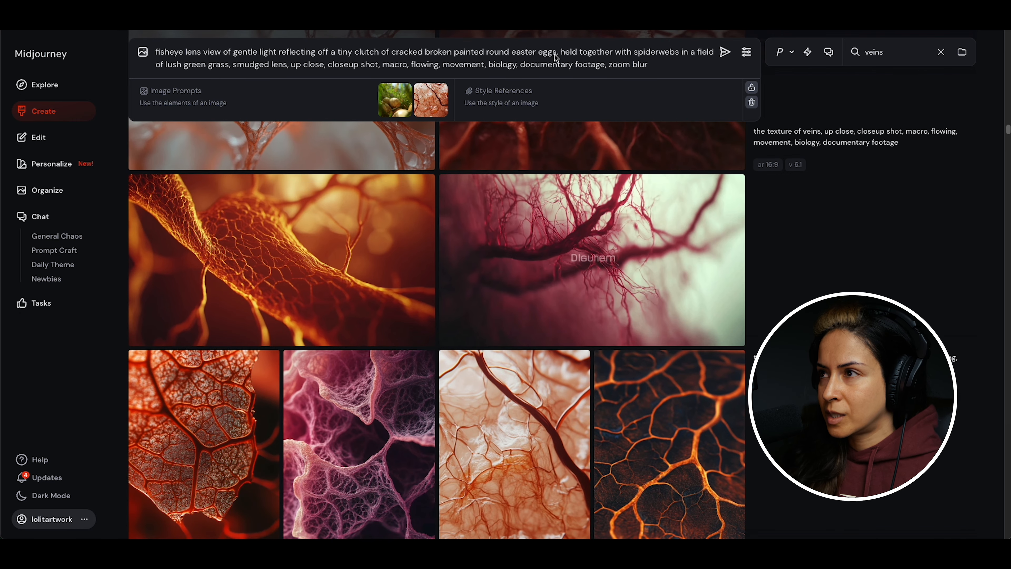
# Describe the easter eggs in the prompt as "translucent" and "with foetuses inside," before the spiderwebs phrase
pyautogui.click(512, 56)
pyautogui.write('translucent')
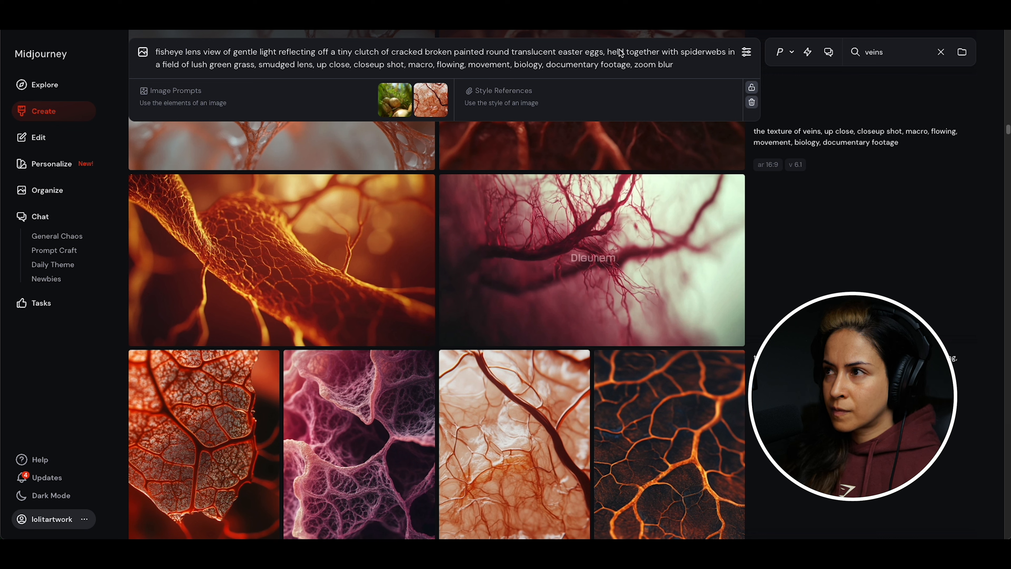
pyautogui.click(608, 52)
pyautogui.press('BackSpace')
pyautogui.press('BackSpace')
pyautogui.write('with')
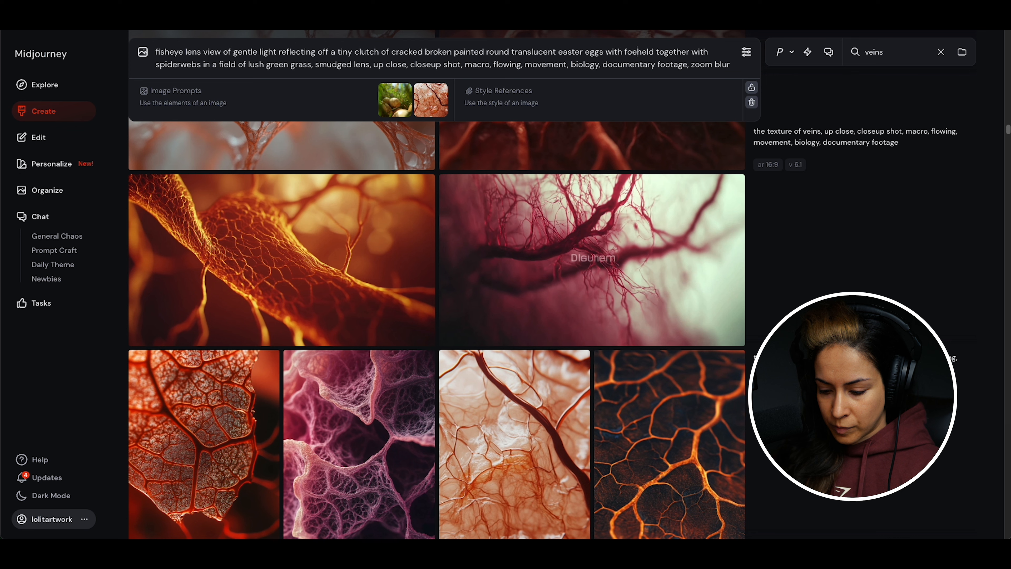
pyautogui.write(' foetuses inside')
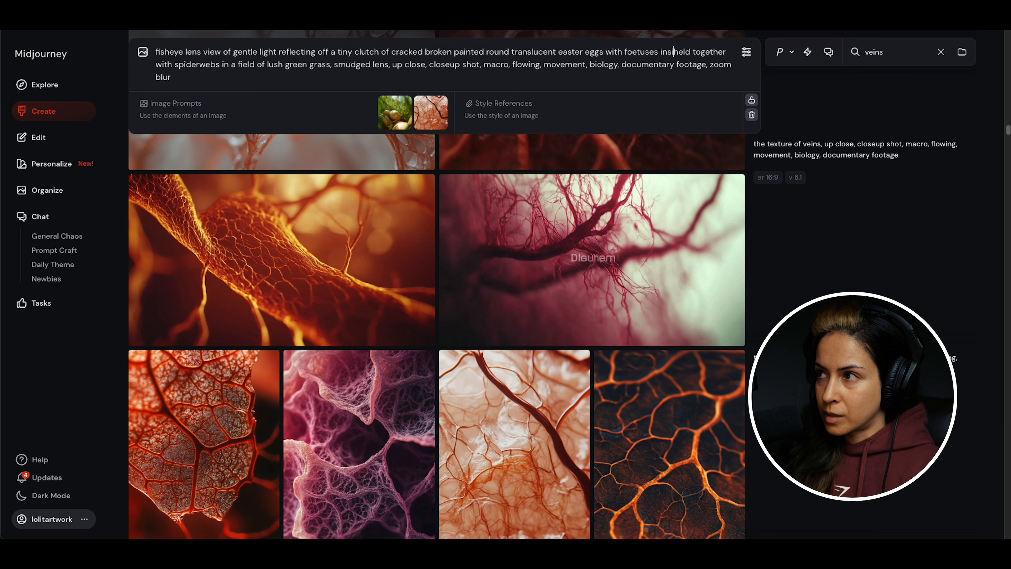
pyautogui.write(', ')
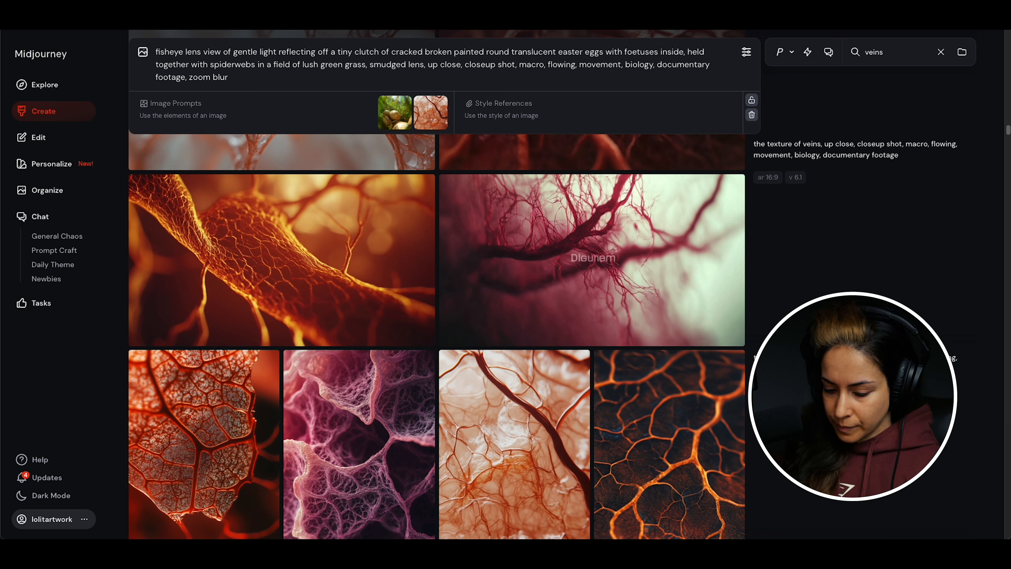
# Add "visible capillaries and veins," after the foetuses phrase and generate the images
pyautogui.write('visible c')
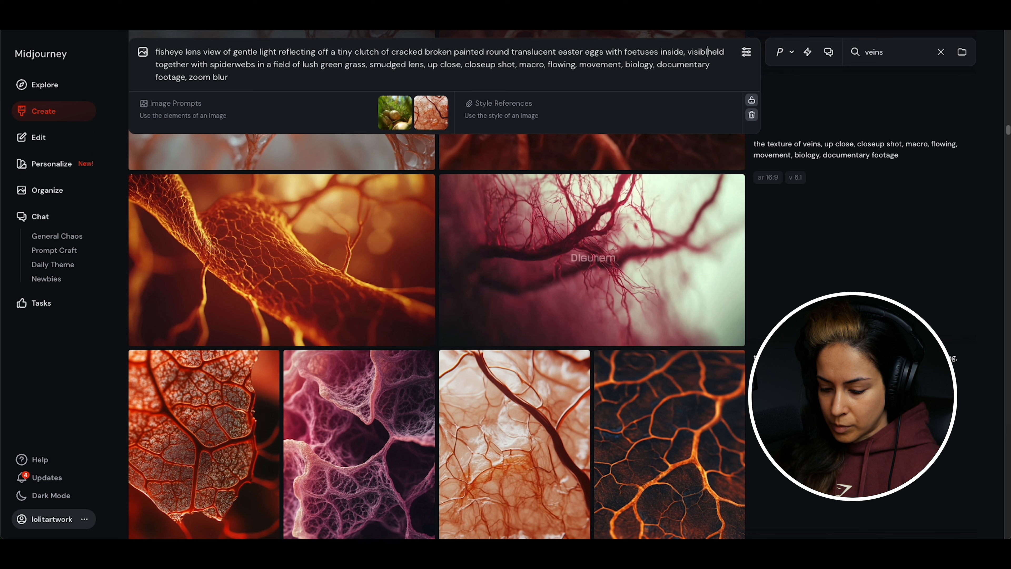
pyautogui.write('apillaries a')
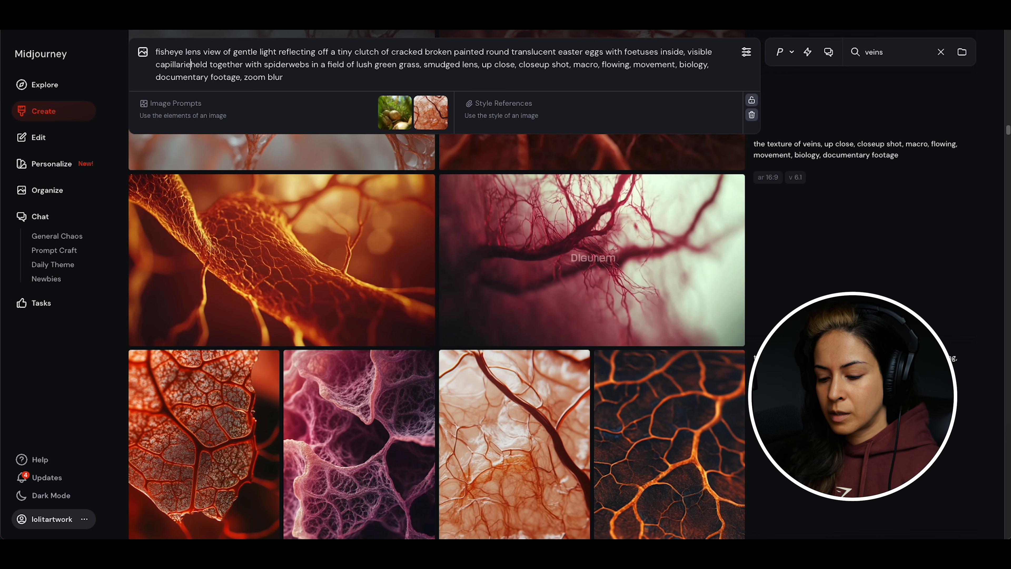
pyautogui.write('nd veins,')
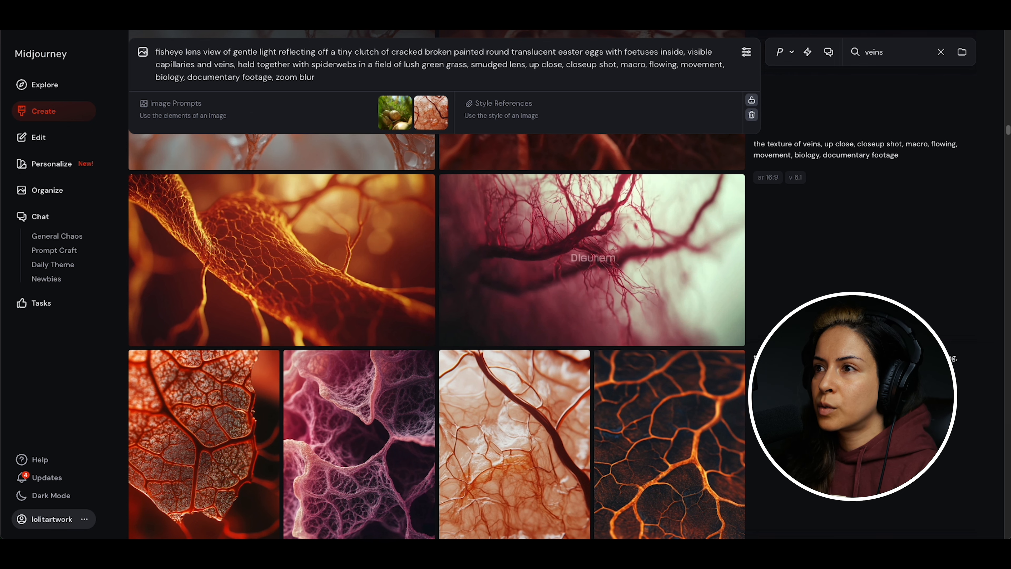
pyautogui.press('Return')
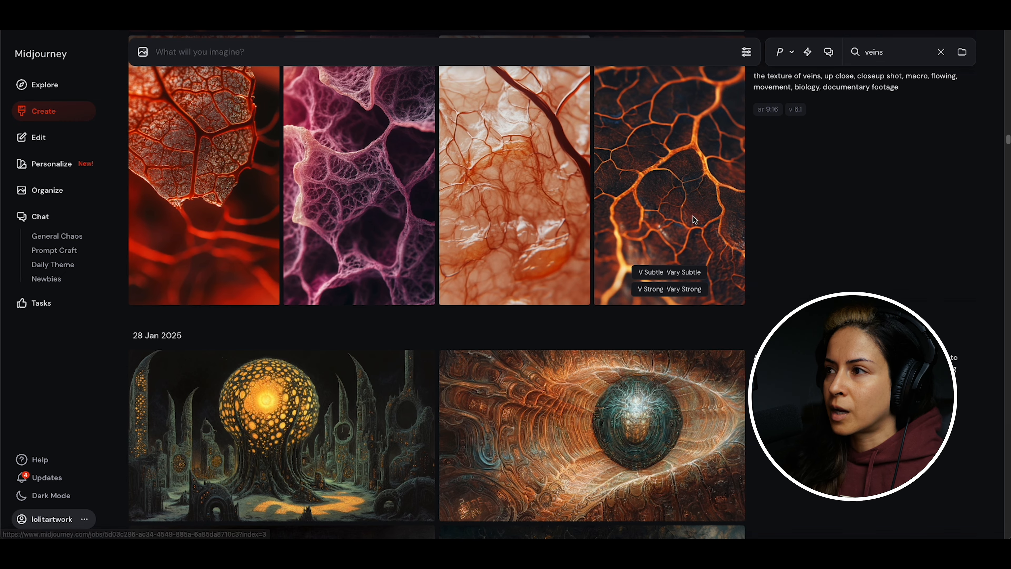
# Return to the newest egg generation and clear the "veins" search to show all created images
pyautogui.scroll(8, 707, 224)
pyautogui.scroll(7, 707, 224)
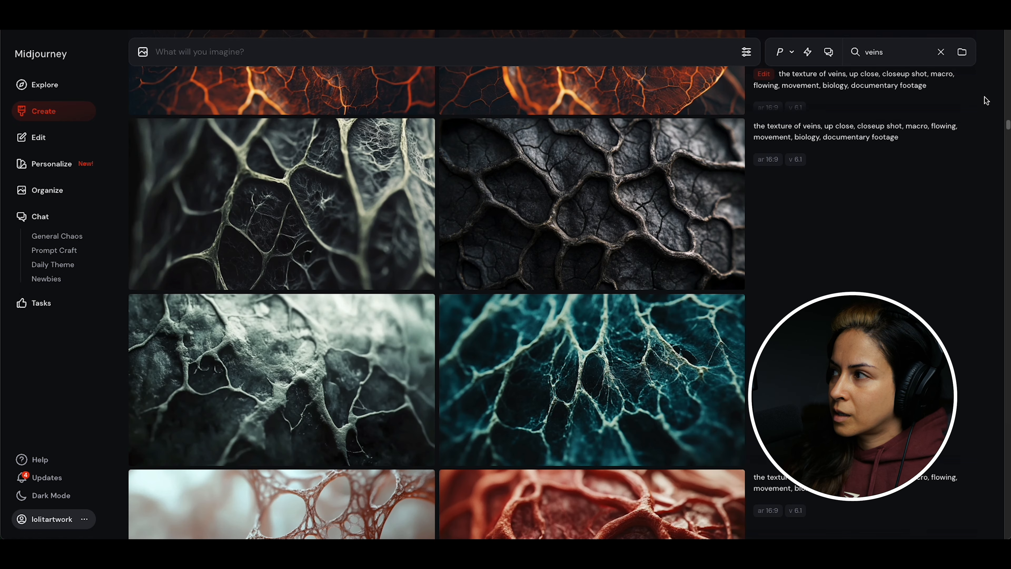
pyautogui.moveTo(1009, 128); pyautogui.dragTo(1008, 31)
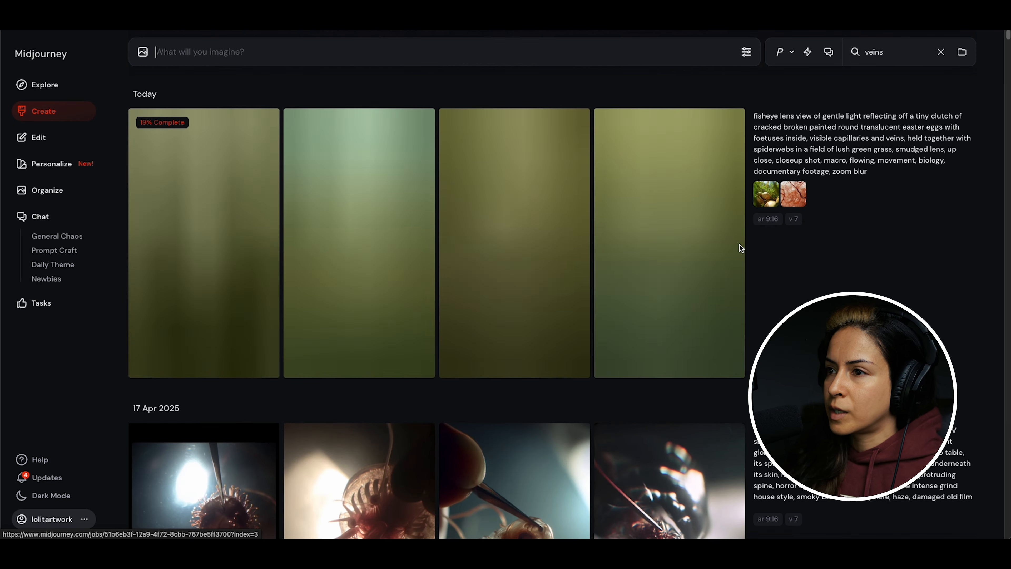
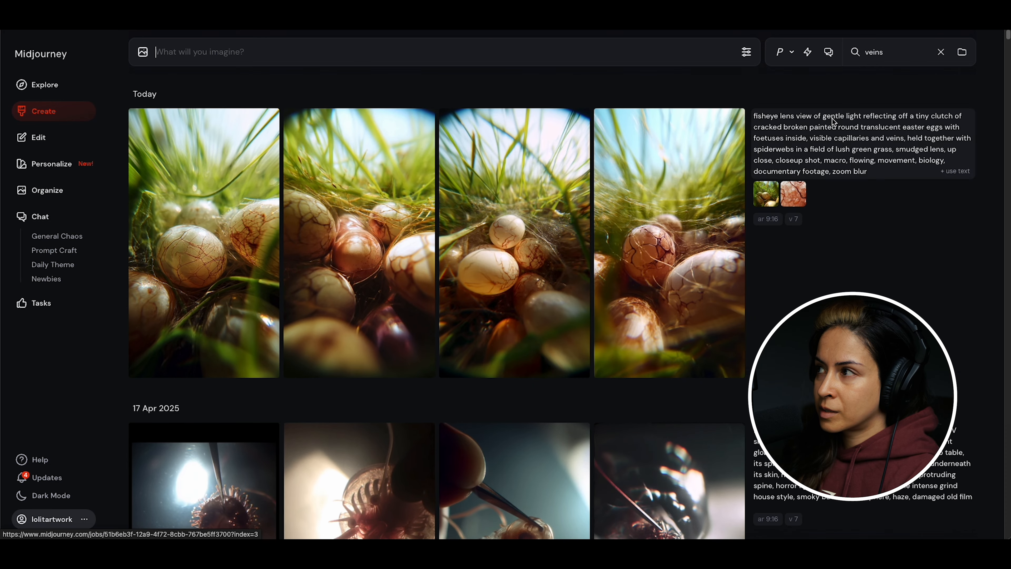
pyautogui.click(941, 53)
pyautogui.scroll(-4, 759, 347)
pyautogui.scroll(1, 759, 348)
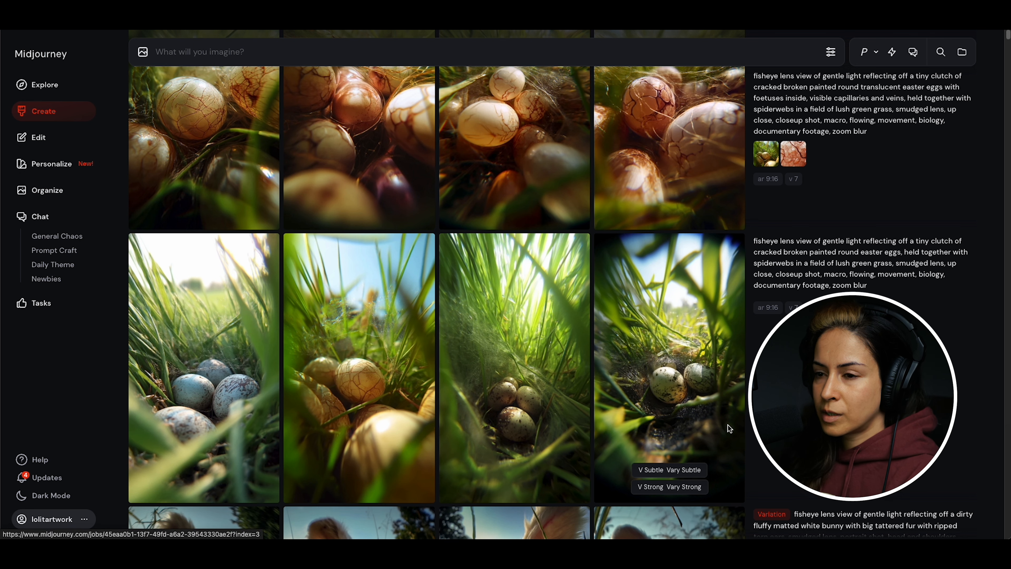
pyautogui.scroll(2, 737, 425)
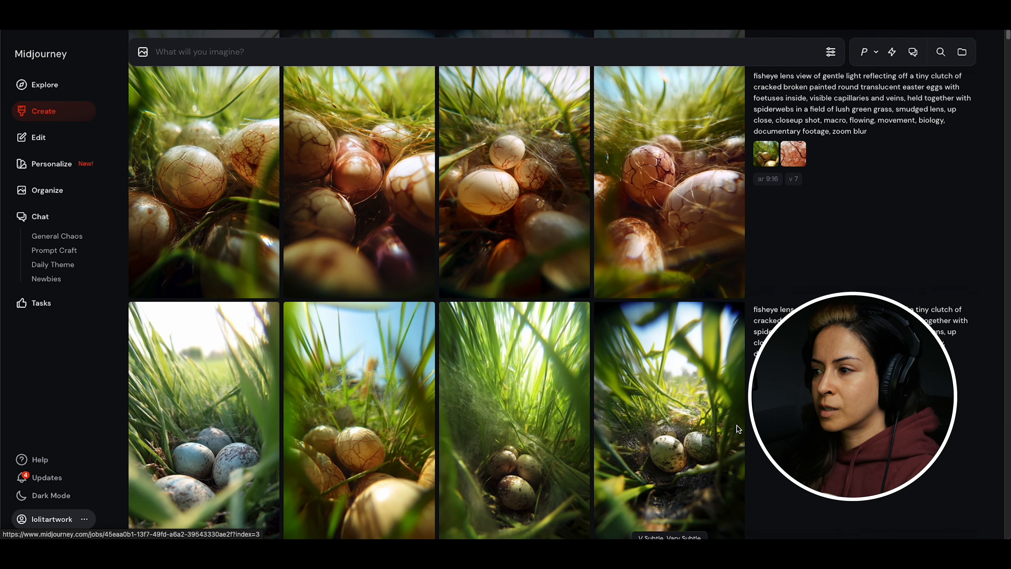
pyautogui.scroll(1, 737, 426)
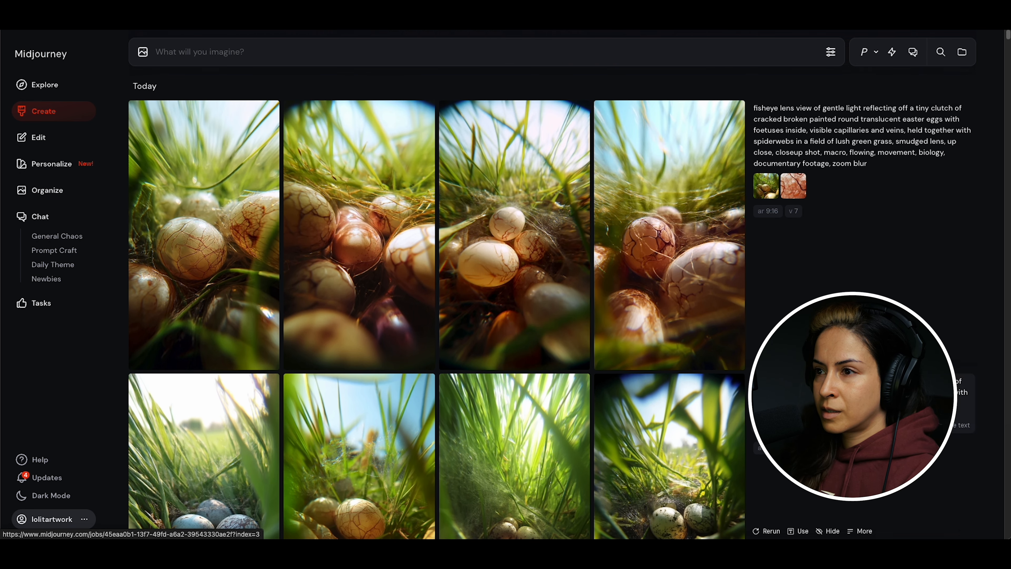
# View the second, third and first images of the newest translucent egg set enlarged, one after another
pyautogui.click(382, 237)
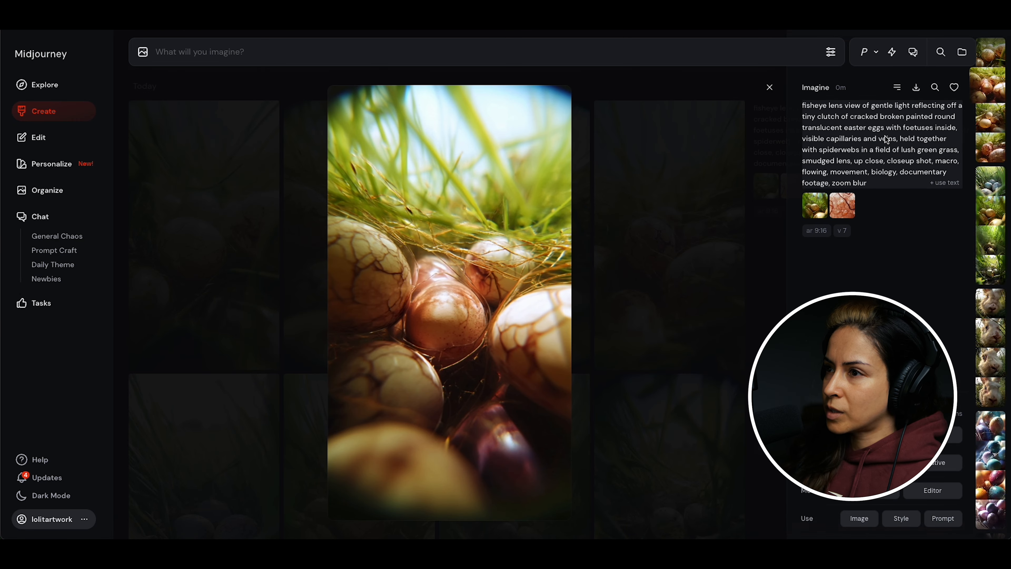
pyautogui.click(701, 365)
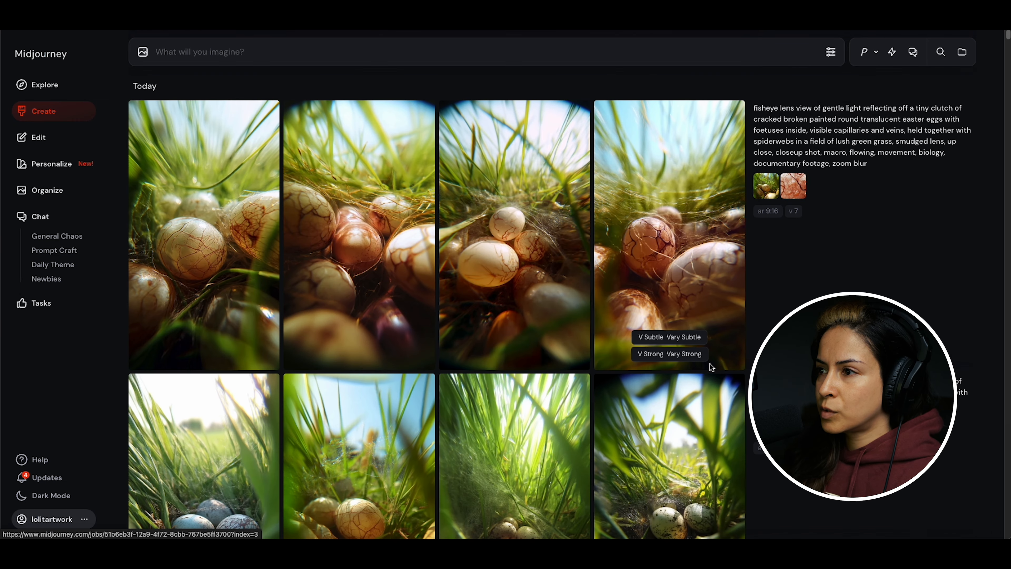
pyautogui.click(549, 275)
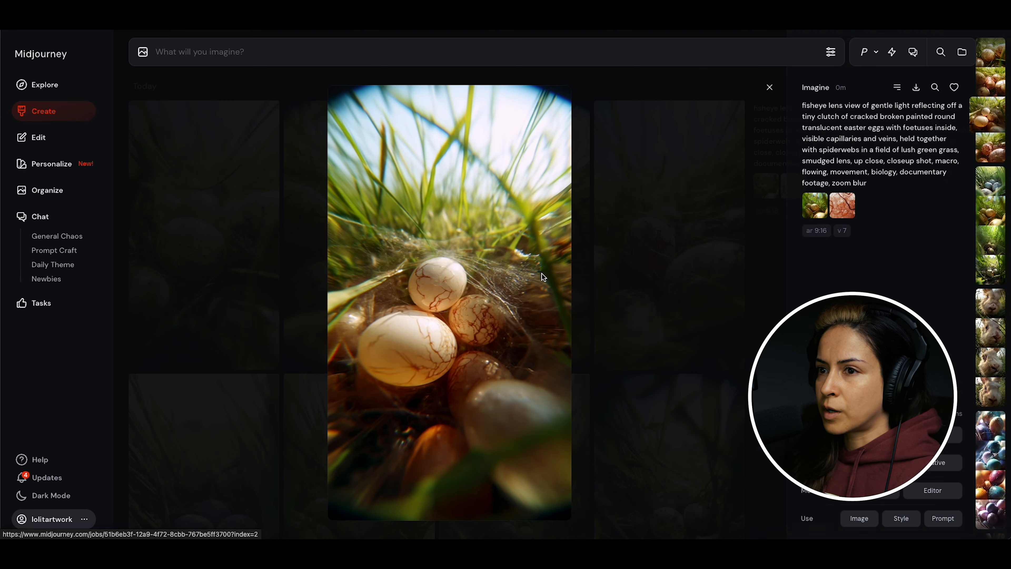
pyautogui.click(702, 314)
pyautogui.click(248, 264)
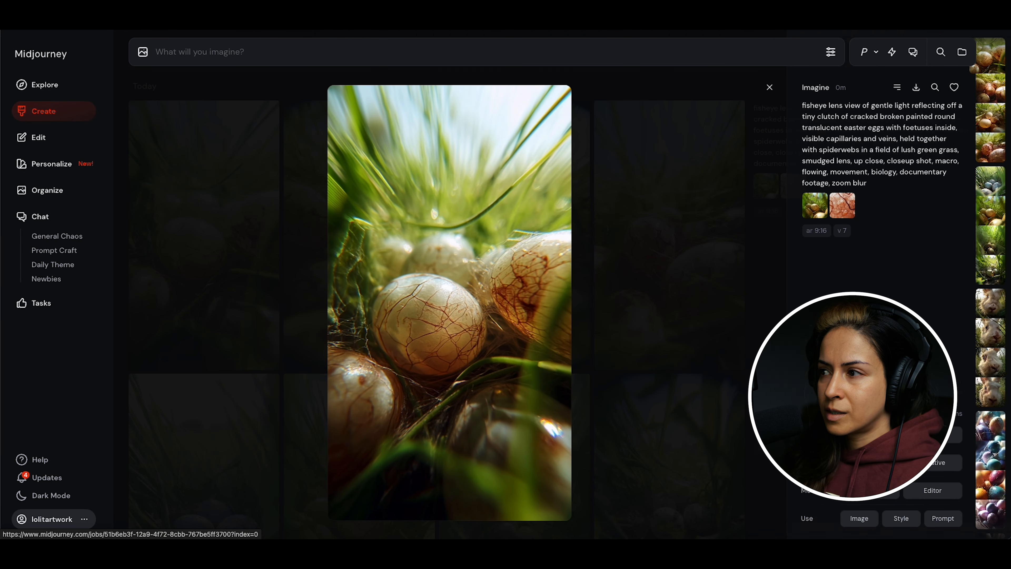
pyautogui.click(663, 330)
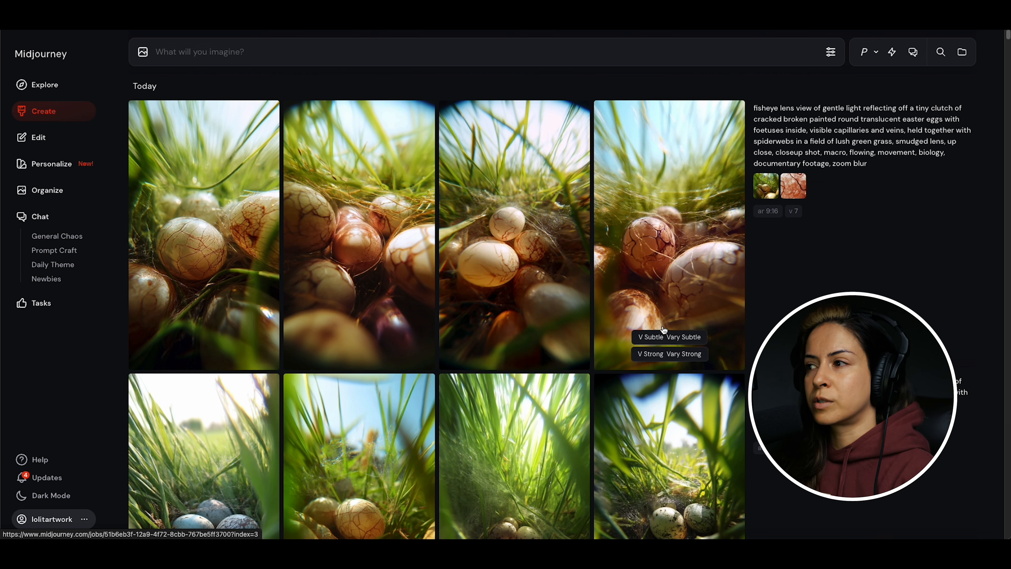
# Generate strong variations of the second image in the translucent egg set
pyautogui.moveTo(363, 293)
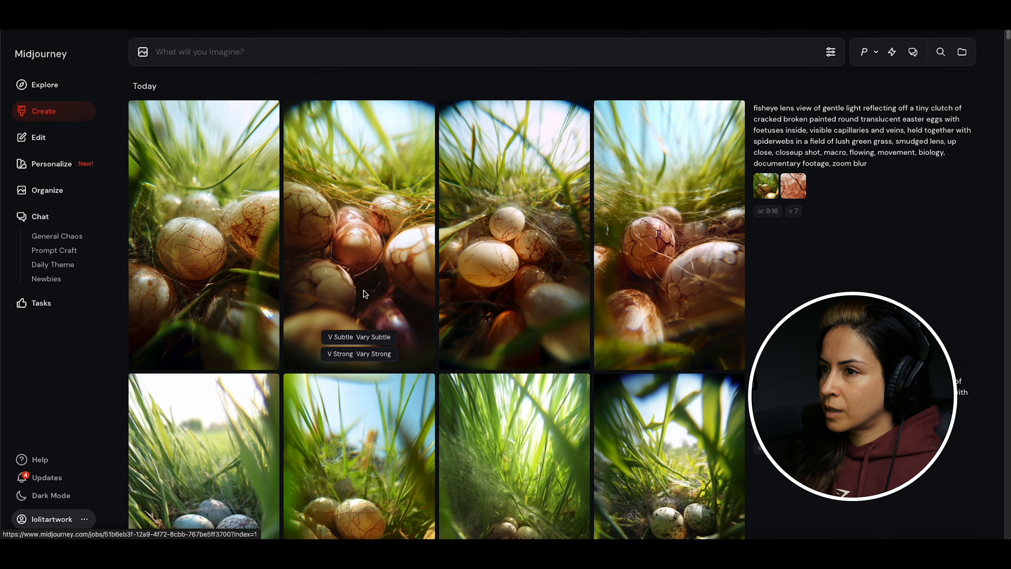
pyautogui.click(378, 353)
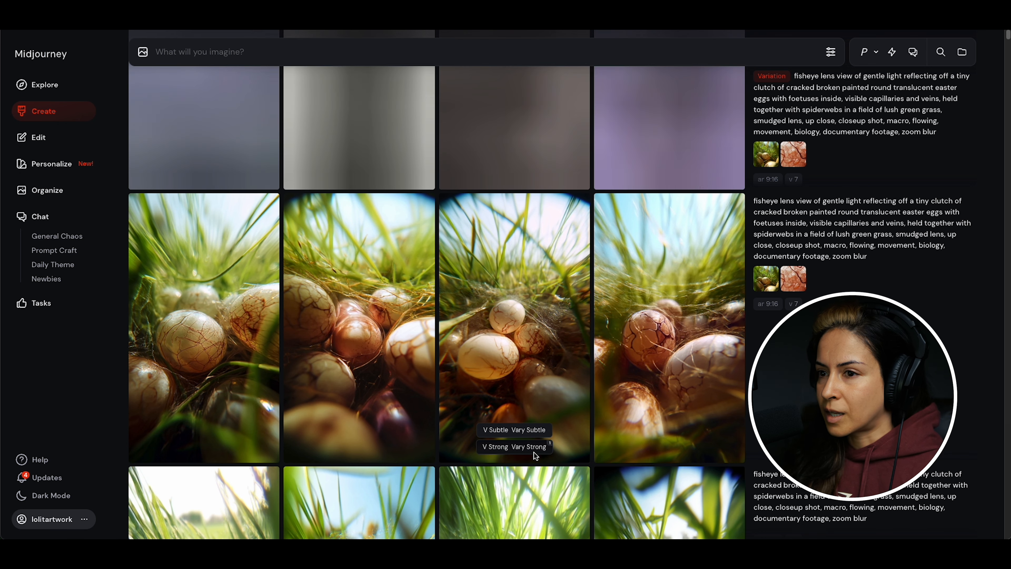
pyautogui.moveTo(188, 450)
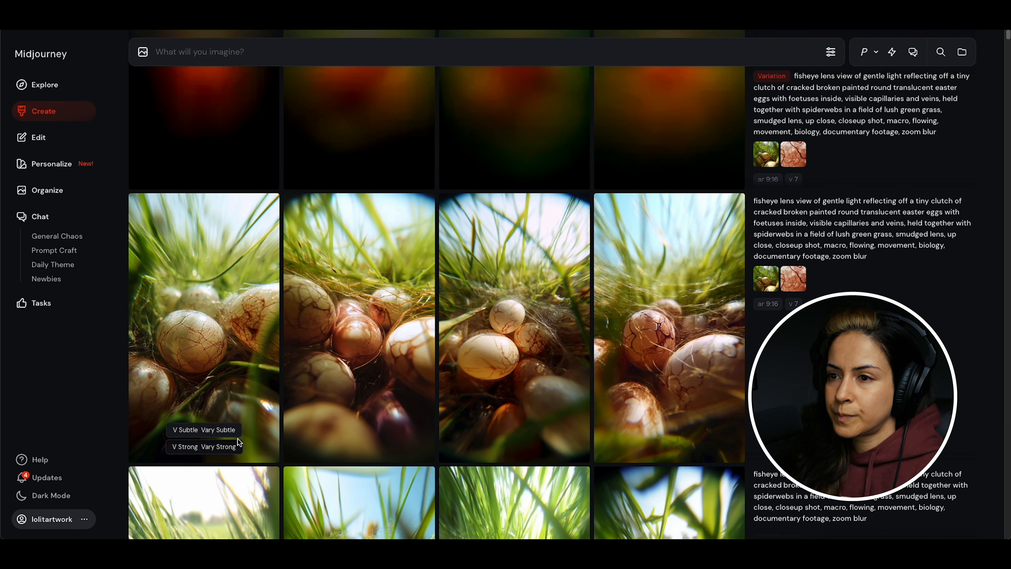
# Reuse the translucent egg prompt with its image prompts and 9:16 ratio, and add two egg images from that set, including the first, as image prompts
pyautogui.scroll(-7, 293, 437)
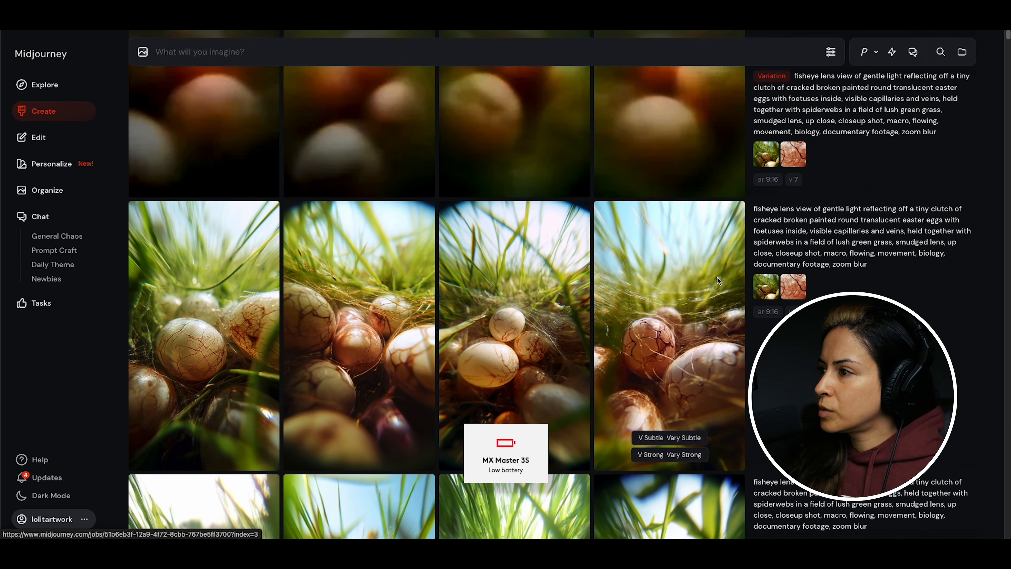
pyautogui.click(808, 241)
pyautogui.scroll(-8, 569, 363)
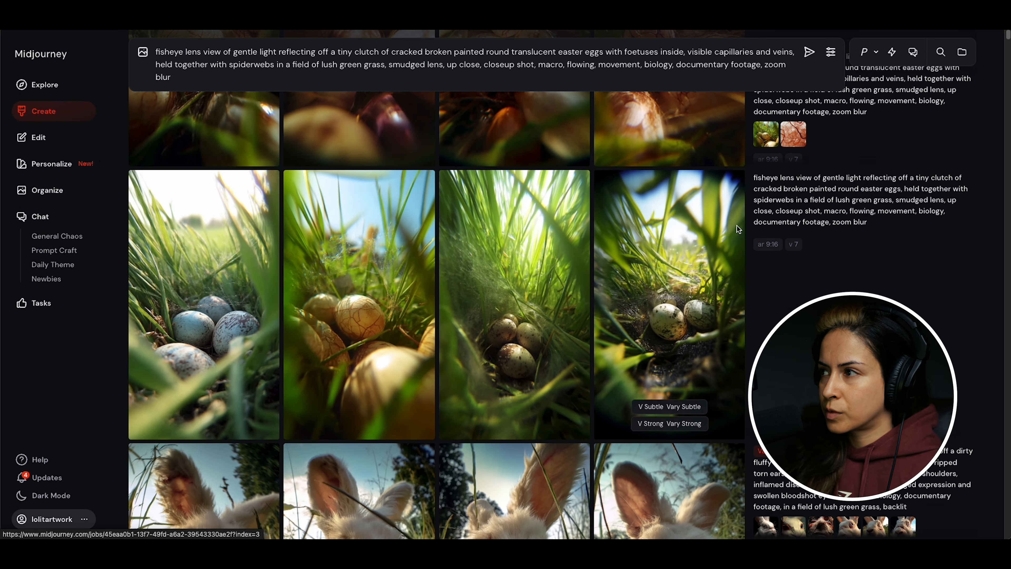
pyautogui.scroll(2, 790, 169)
pyautogui.click(798, 212)
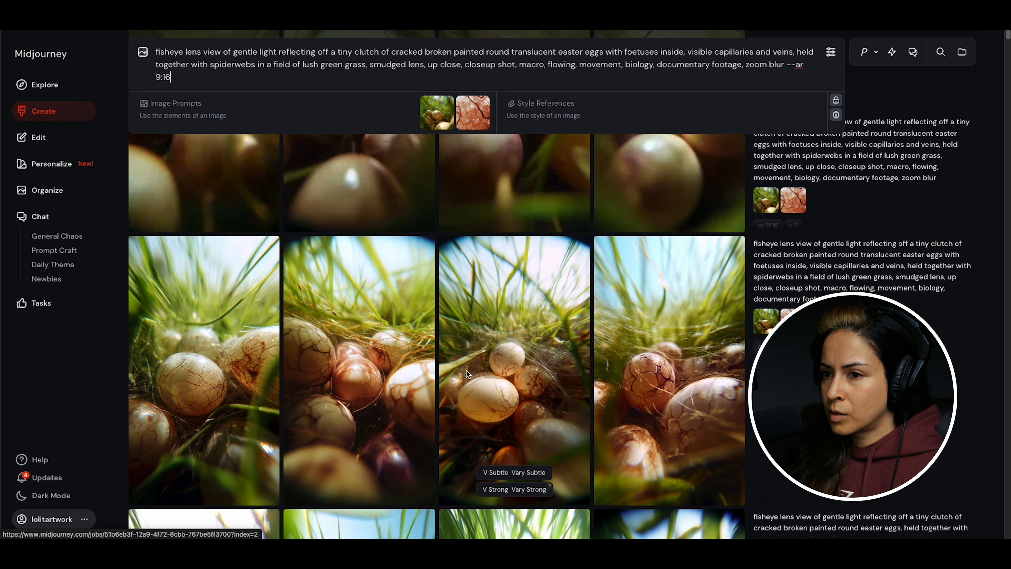
pyautogui.moveTo(223, 359); pyautogui.dragTo(386, 119)
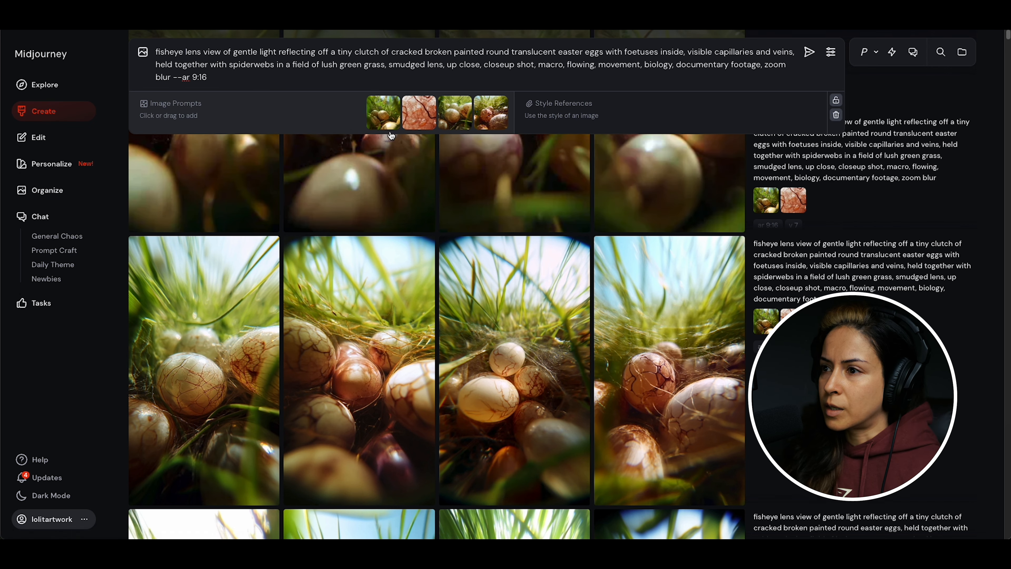
# Add the variation with the glassy translucent egg as a fifth image prompt and submit the fisheye easter egg prompt at --ar 9:16
pyautogui.click(406, 77)
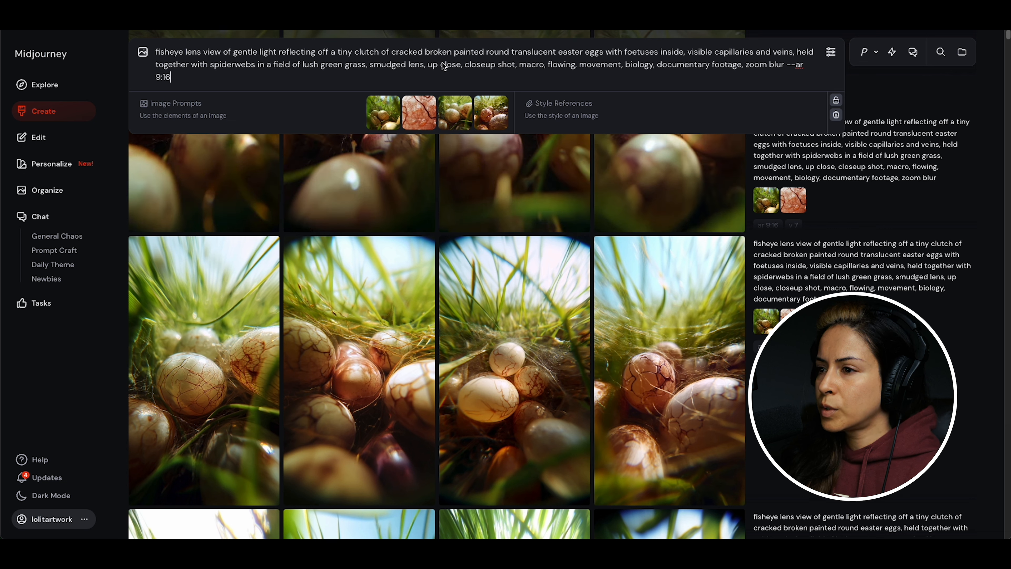
pyautogui.moveTo(537, 202)
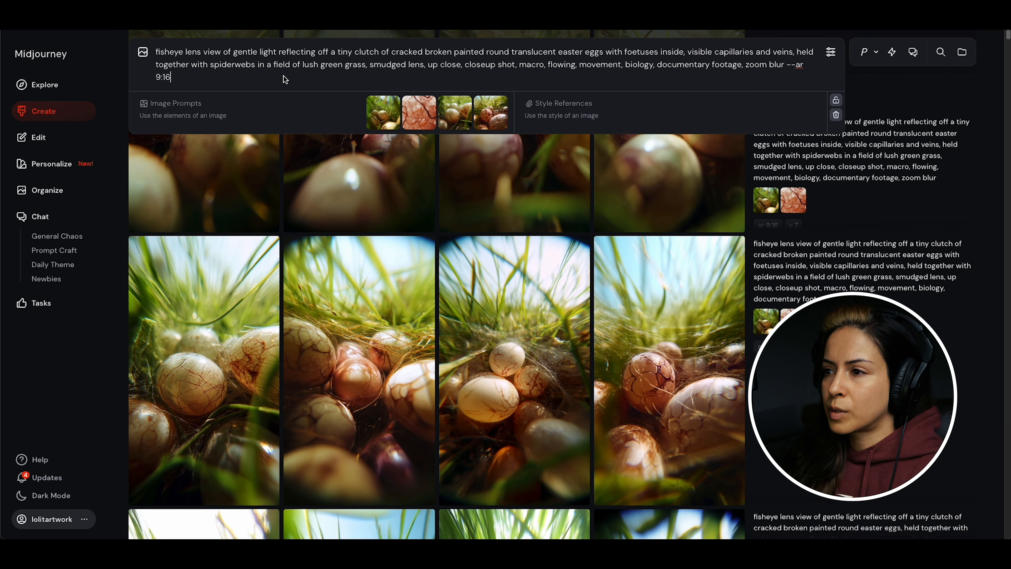
pyautogui.scroll(5, 621, 217)
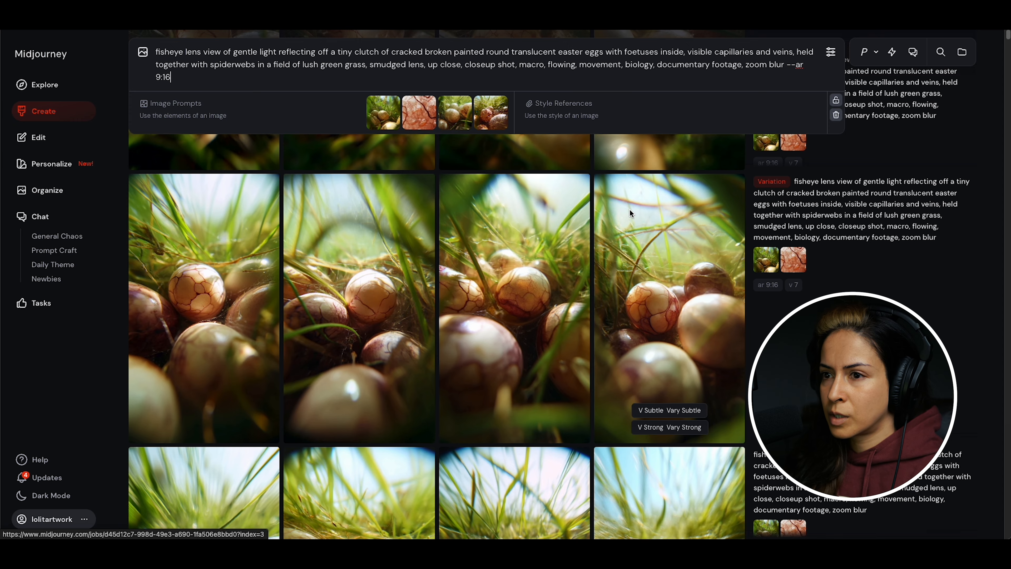
pyautogui.scroll(1, 630, 210)
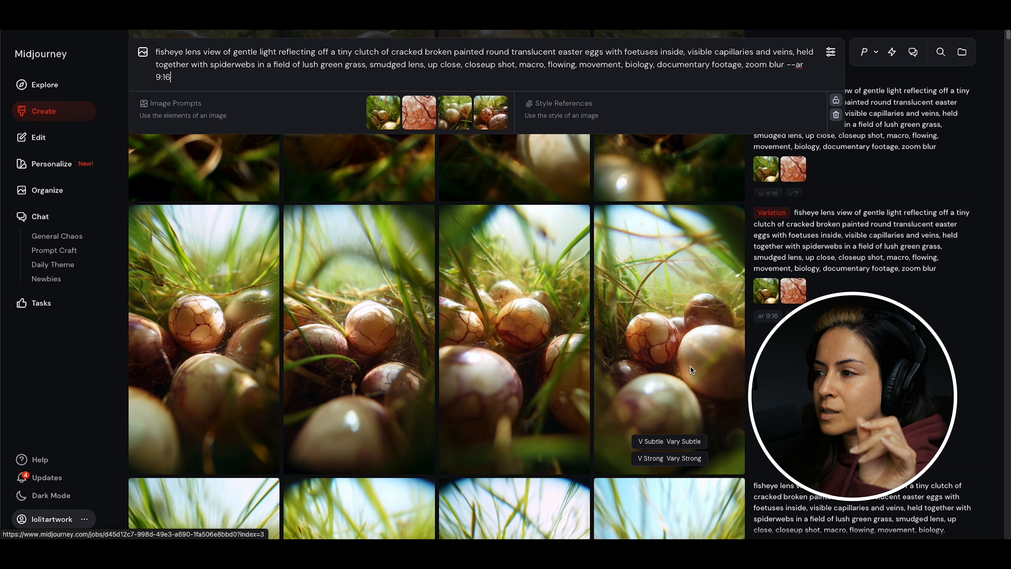
pyautogui.scroll(3, 239, 342)
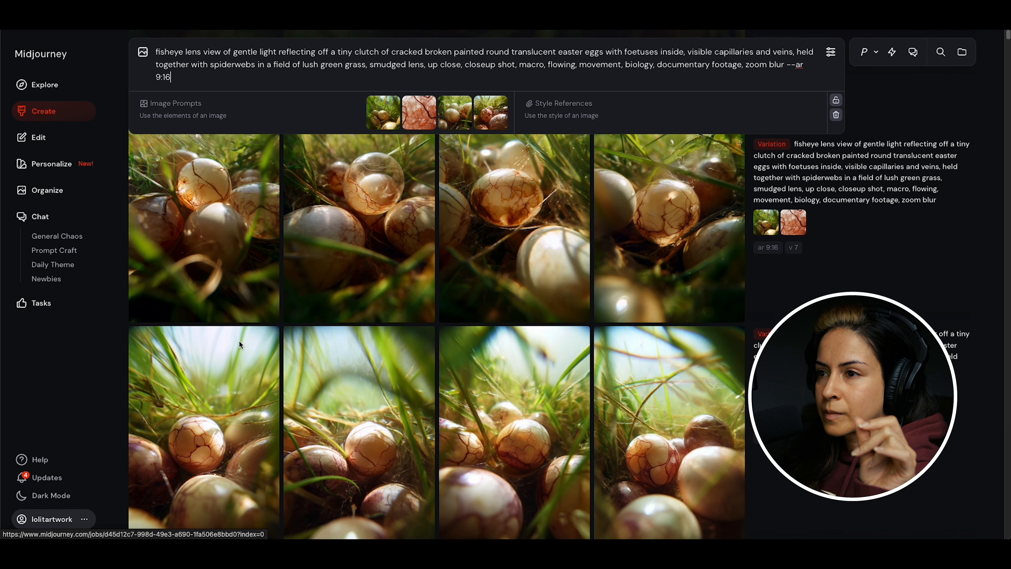
pyautogui.scroll(2, 240, 343)
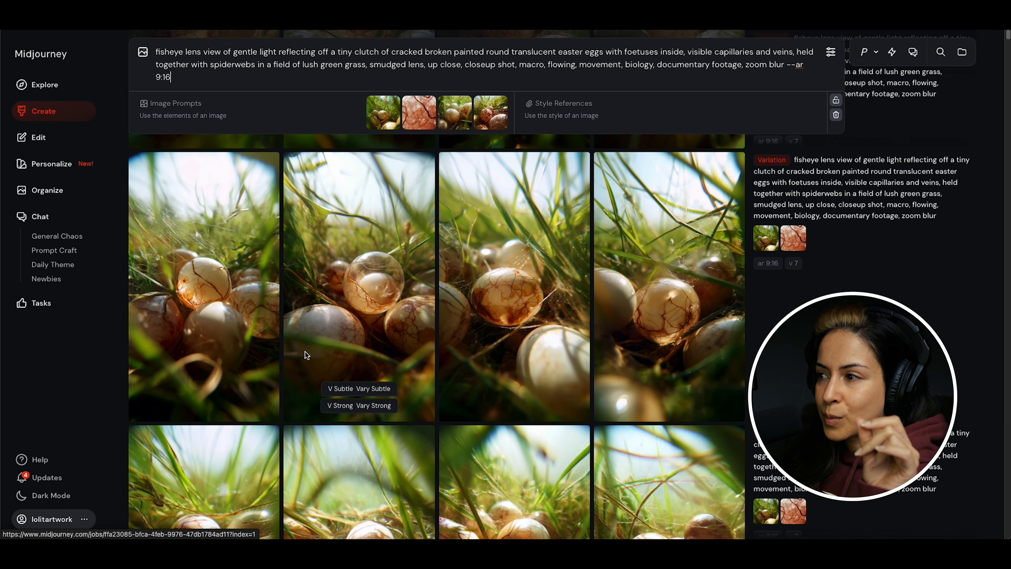
pyautogui.scroll(3, 305, 352)
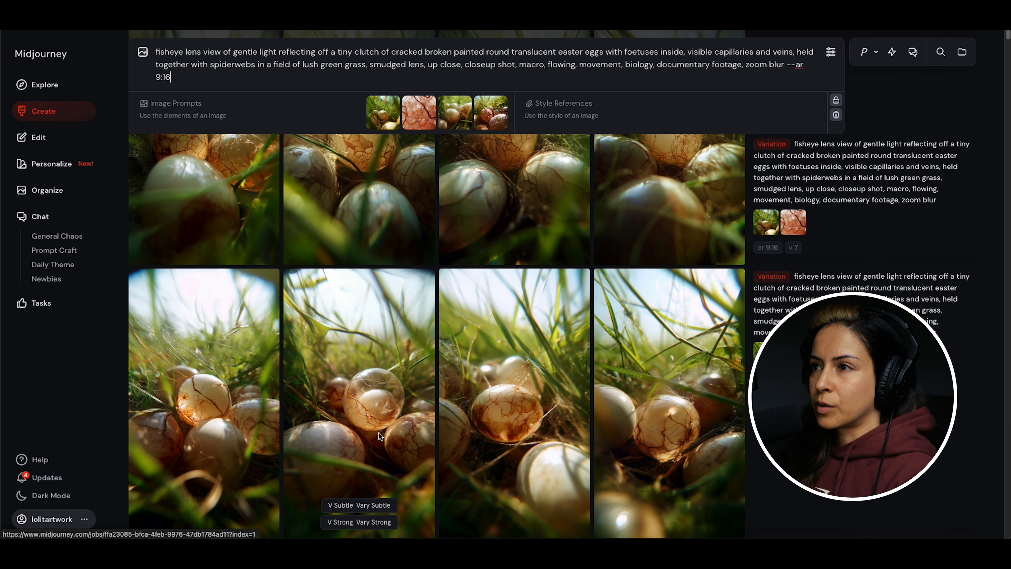
pyautogui.moveTo(392, 359); pyautogui.dragTo(366, 125)
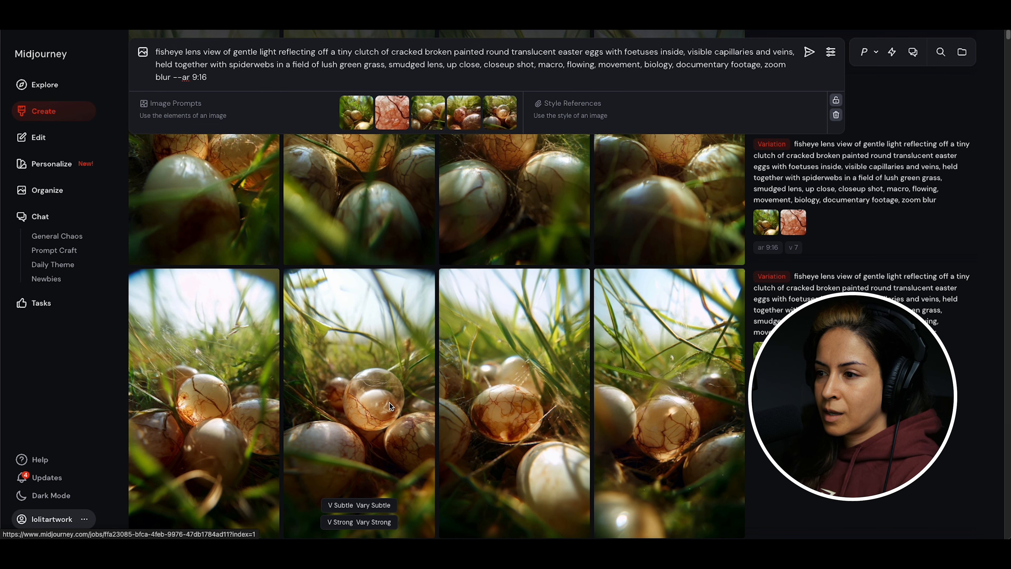
pyautogui.click(448, 82)
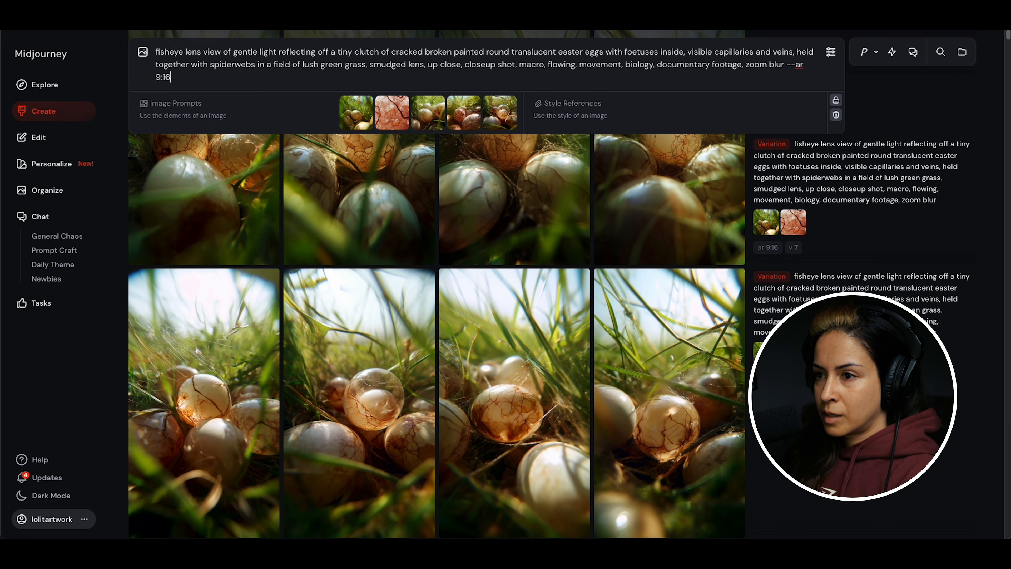
pyautogui.press('Return')
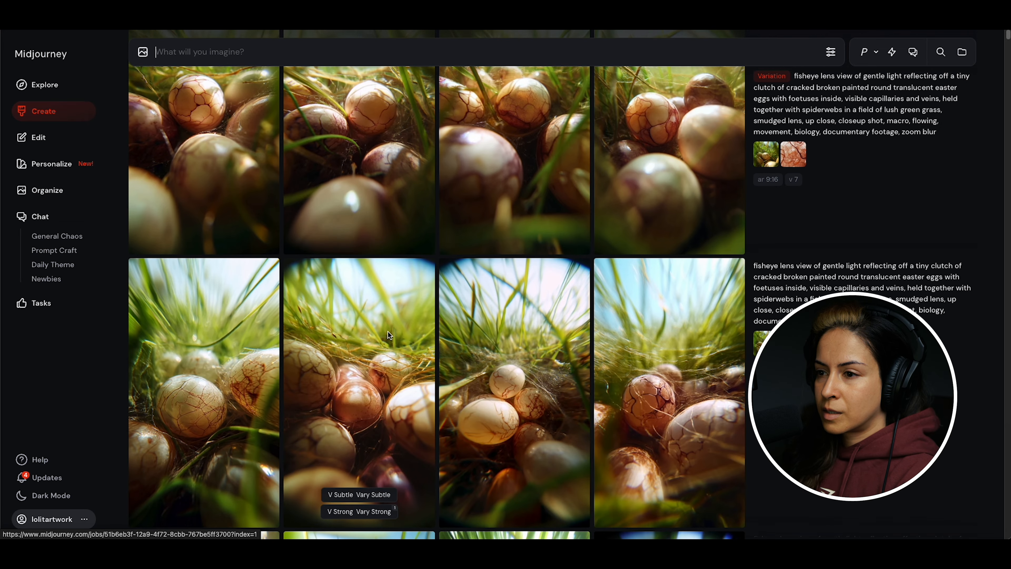
# Open the variation with the glassy translucent egg, download it, and return to the gallery
pyautogui.scroll(-12, 400, 321)
pyautogui.scroll(5, 400, 322)
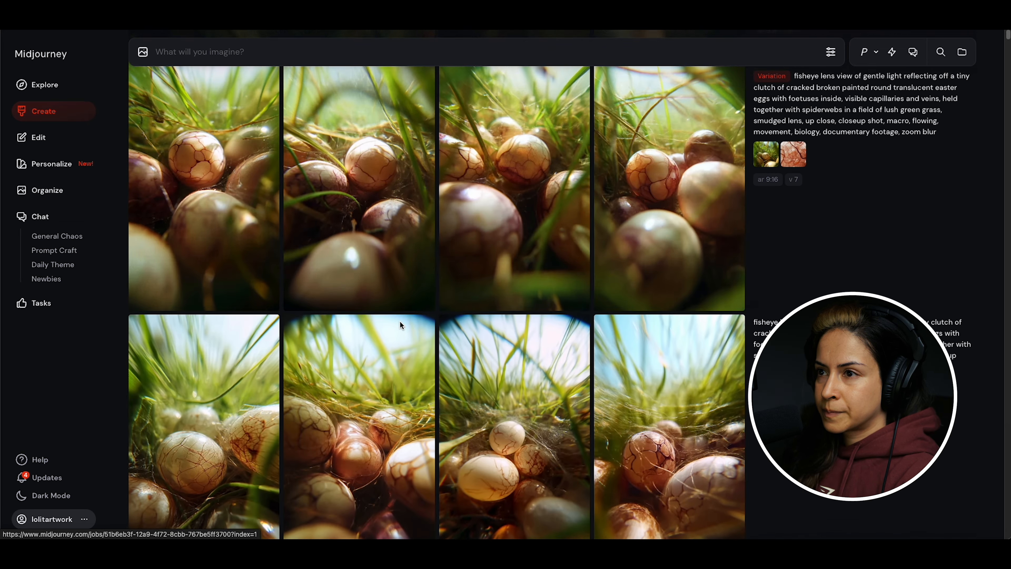
pyautogui.click(384, 257)
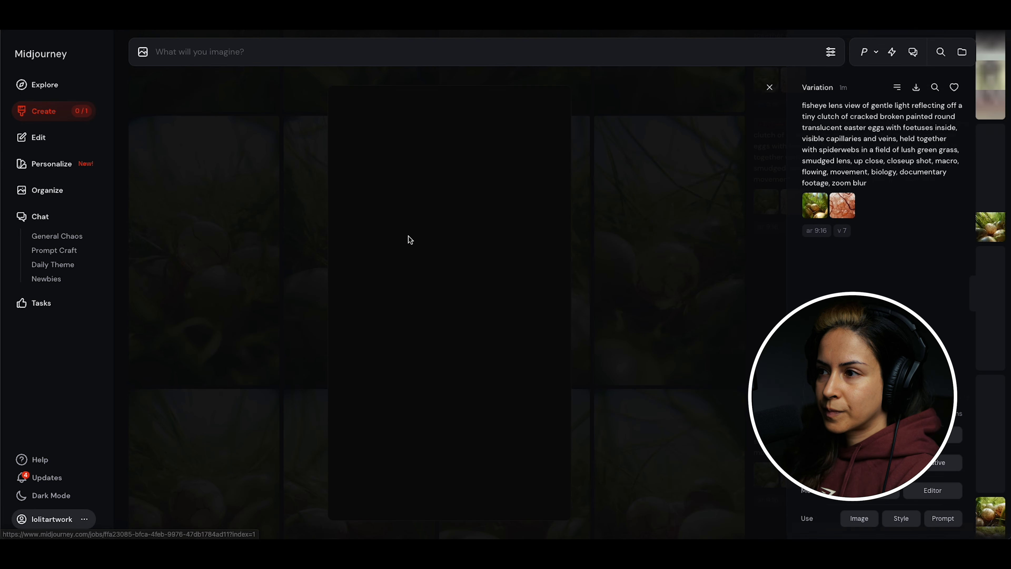
pyautogui.click(916, 88)
pyautogui.click(711, 310)
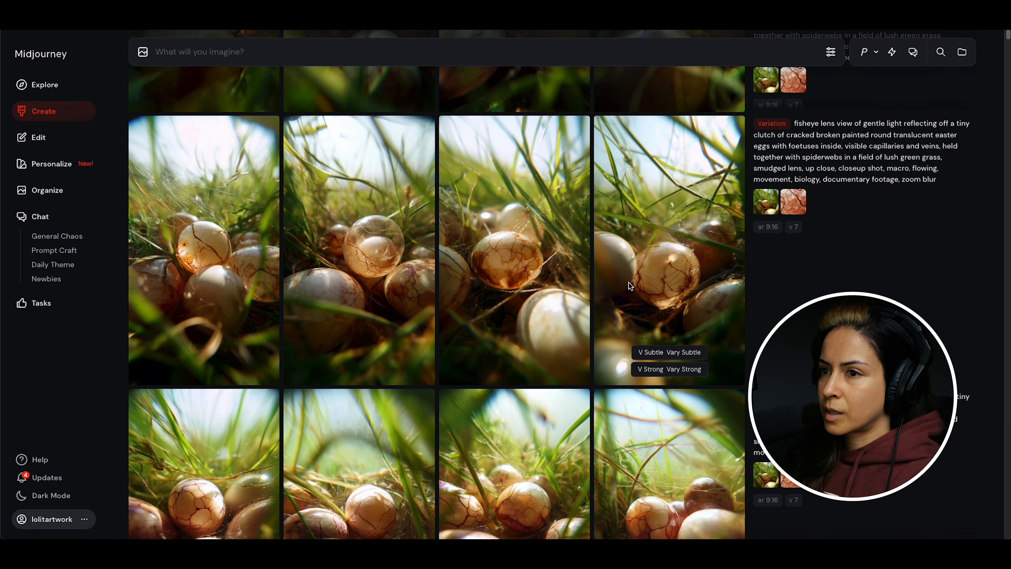
# Switch to the Downloads folder in Finder and enlarge its window to show more of the downloaded images
pyautogui.scroll(5, 629, 283)
pyautogui.scroll(1, 631, 286)
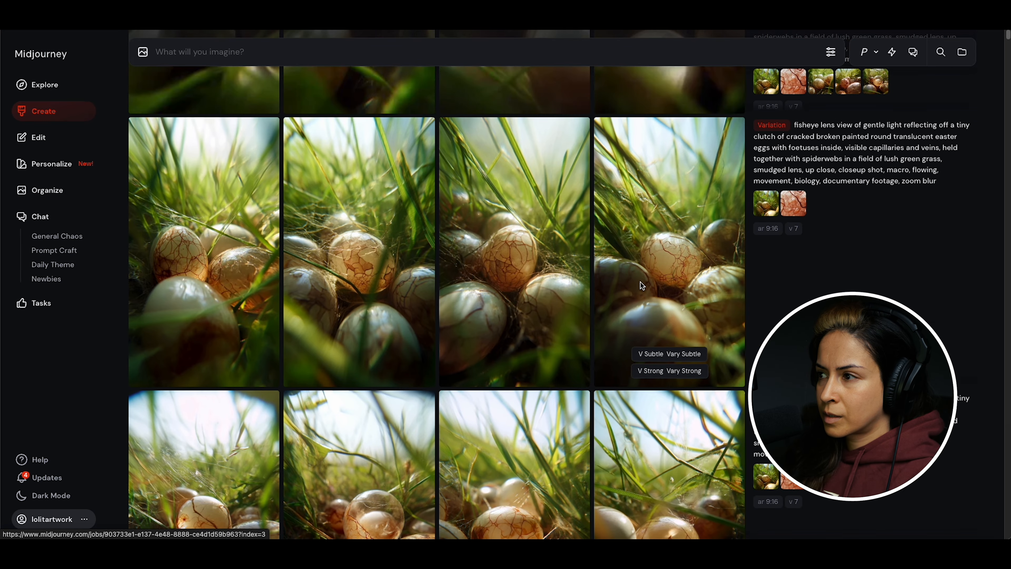
pyautogui.scroll(5, 639, 281)
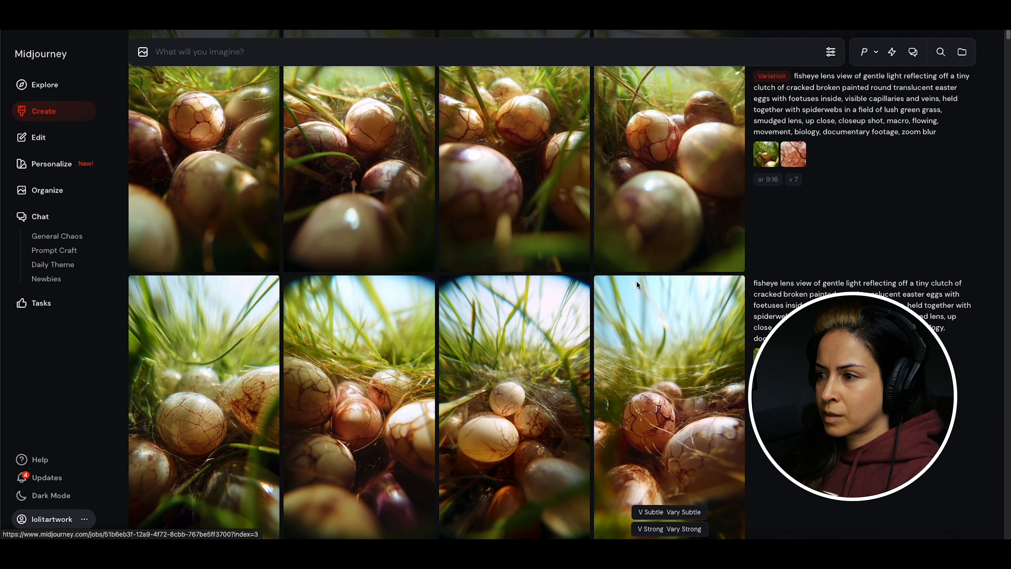
pyautogui.scroll(-4, 636, 281)
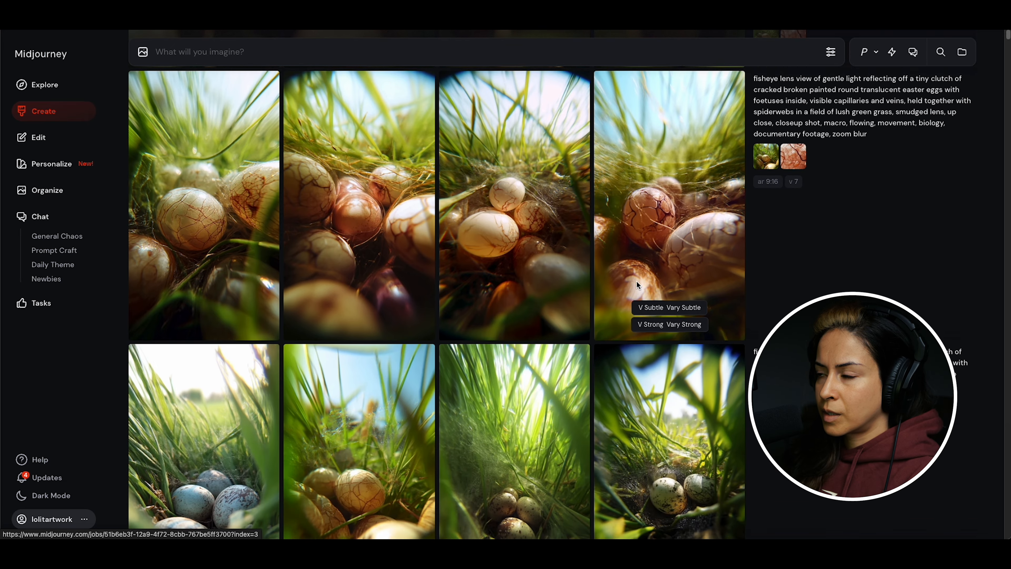
pyautogui.scroll(-3, 636, 281)
pyautogui.hotkey('ctrl', 'Up')
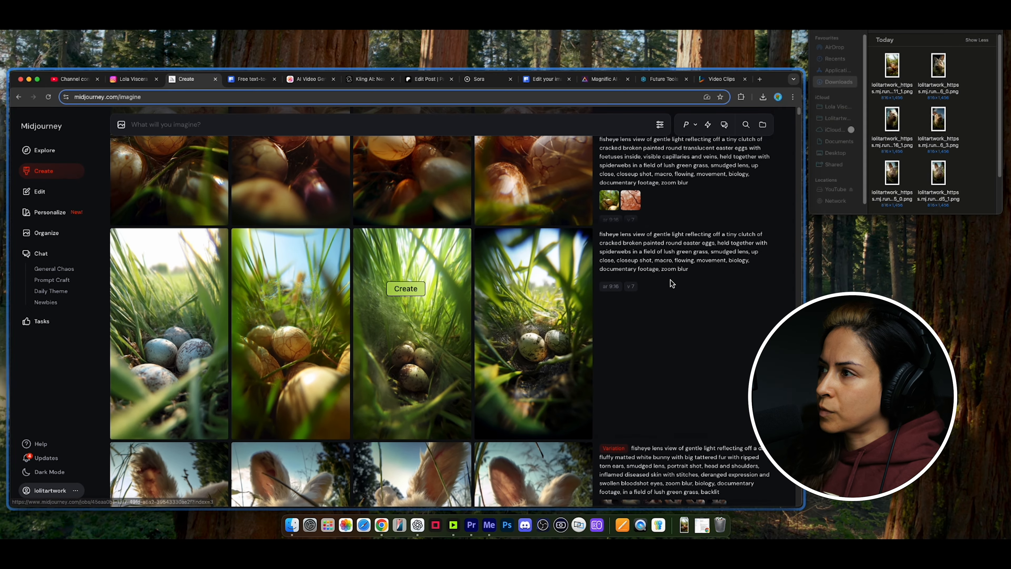
pyautogui.click(859, 201)
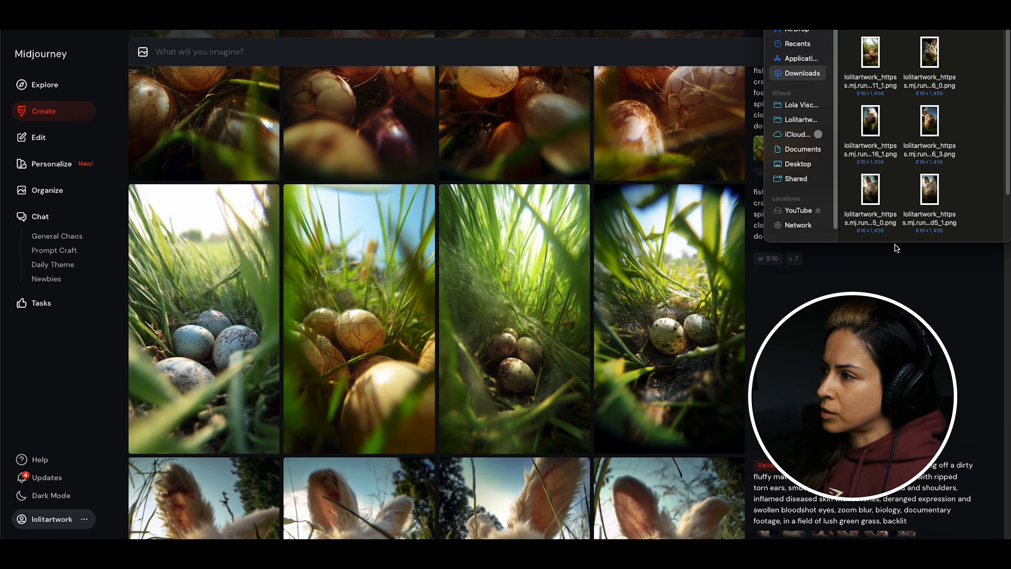
pyautogui.scroll(-2, 888, 223)
pyautogui.click(871, 196)
pyautogui.moveTo(911, 242); pyautogui.dragTo(904, 403)
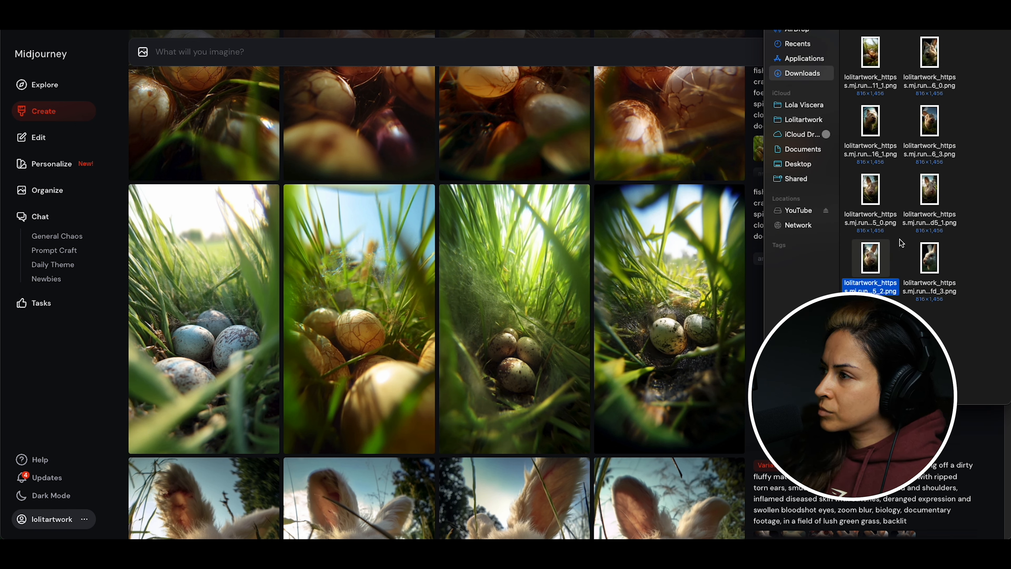
# Preview the downloaded translucent egg image at full size and close the preview
pyautogui.click(872, 56)
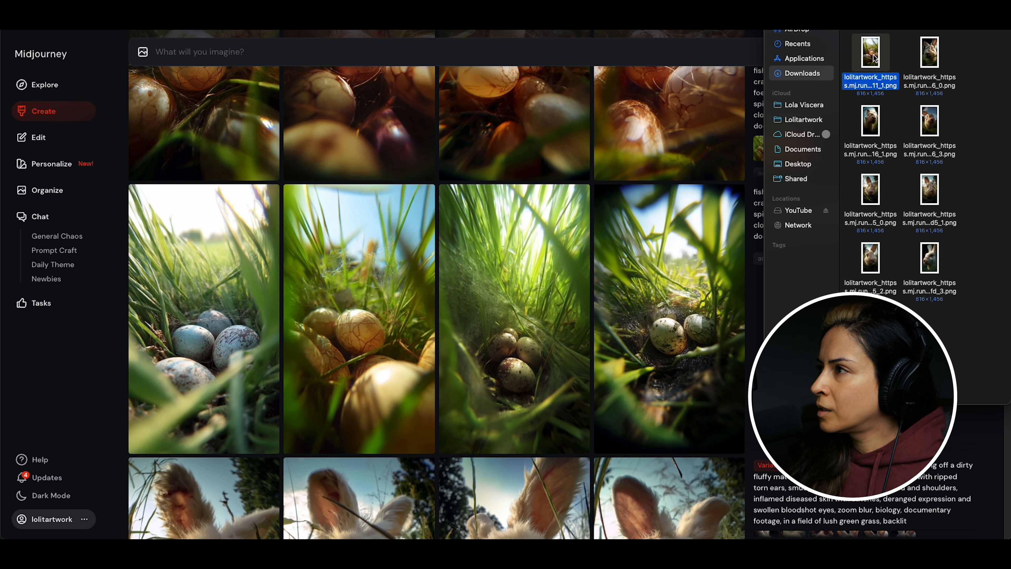
pyautogui.press('space')
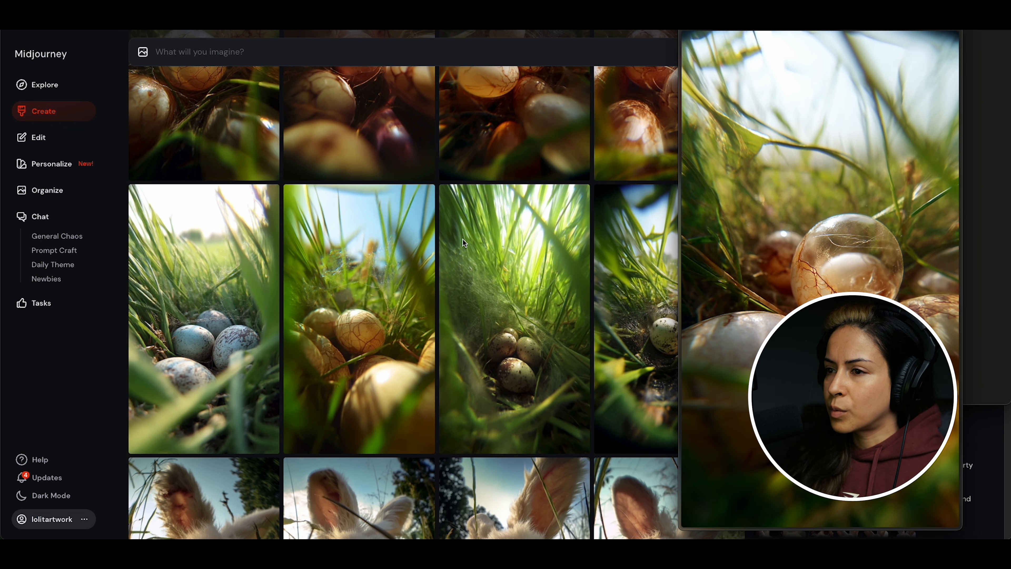
pyautogui.scroll(5, 463, 239)
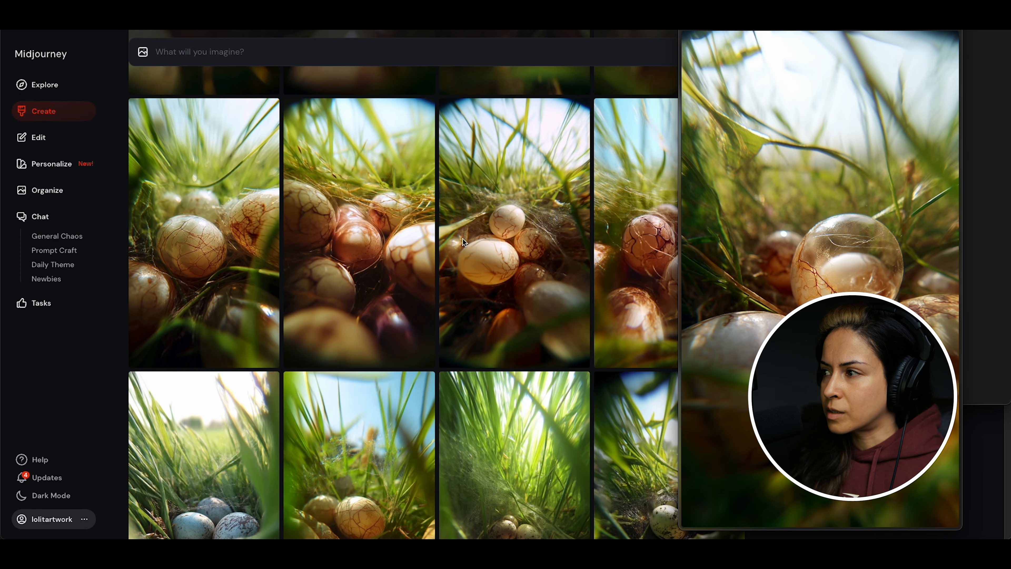
pyautogui.press('space')
# Return to Midjourney, download the variation with one cracked egg above a blurred purplish egg, and close it
pyautogui.moveTo(529, 278)
pyautogui.scroll(5, 528, 278)
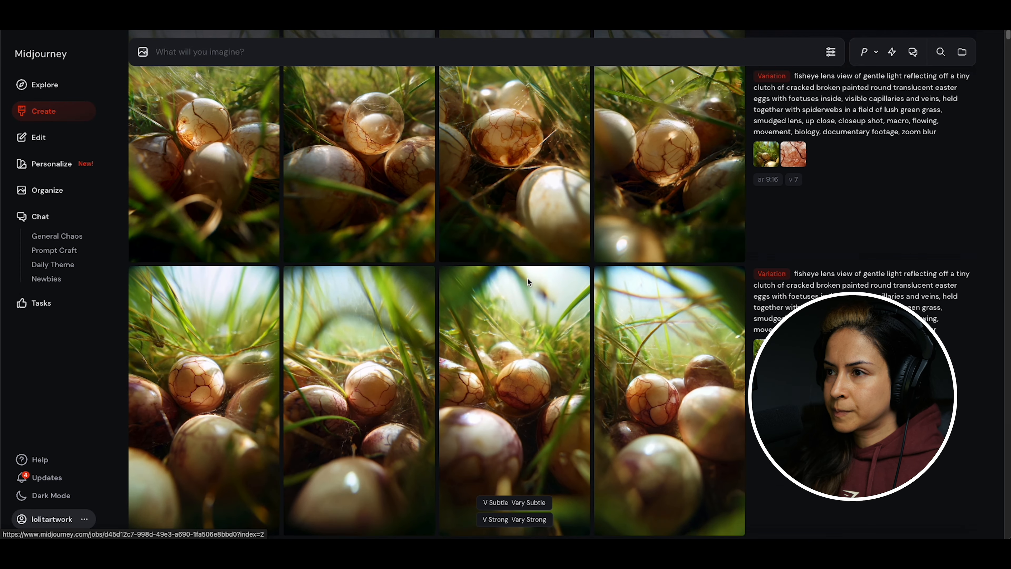
pyautogui.click(211, 348)
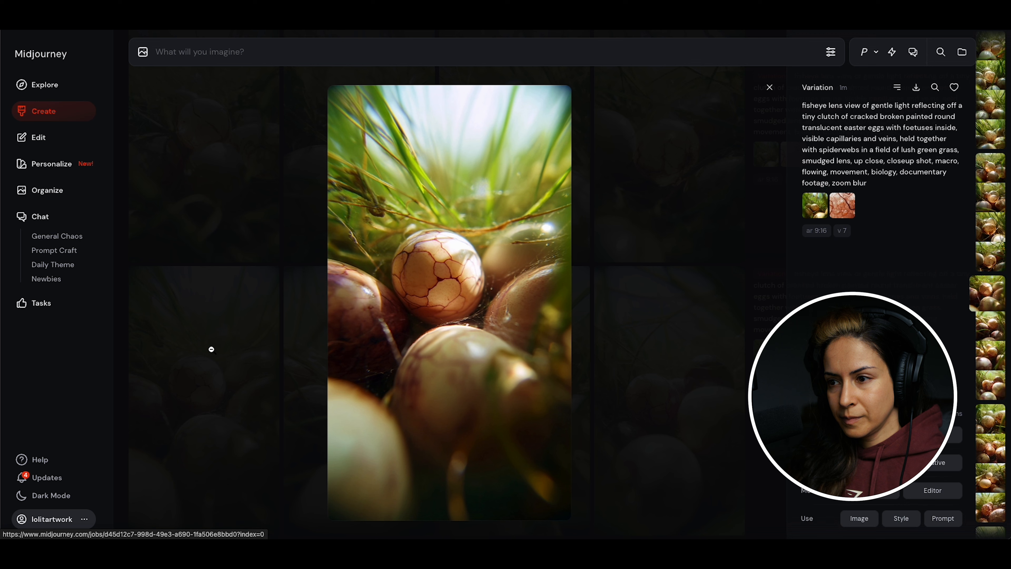
pyautogui.click(916, 88)
pyautogui.click(662, 281)
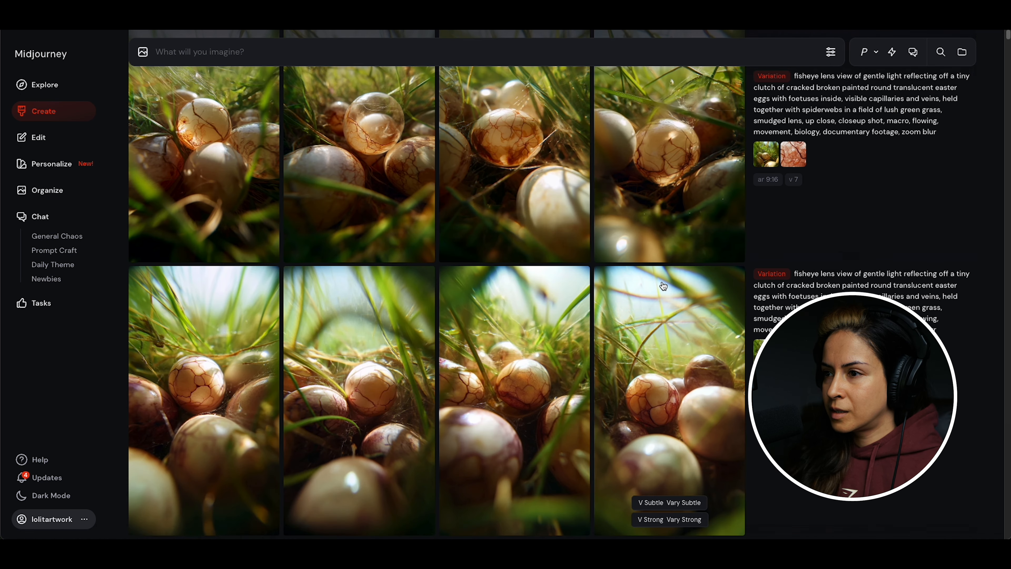
# View the fourth image of the translucent egg variation set enlarged and close it
pyautogui.scroll(3, 665, 280)
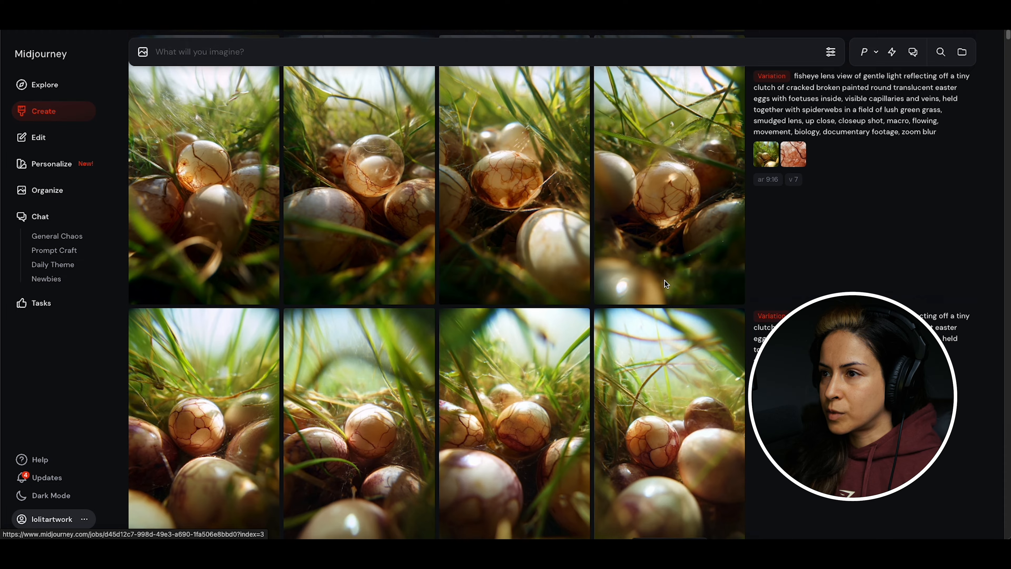
pyautogui.click(665, 280)
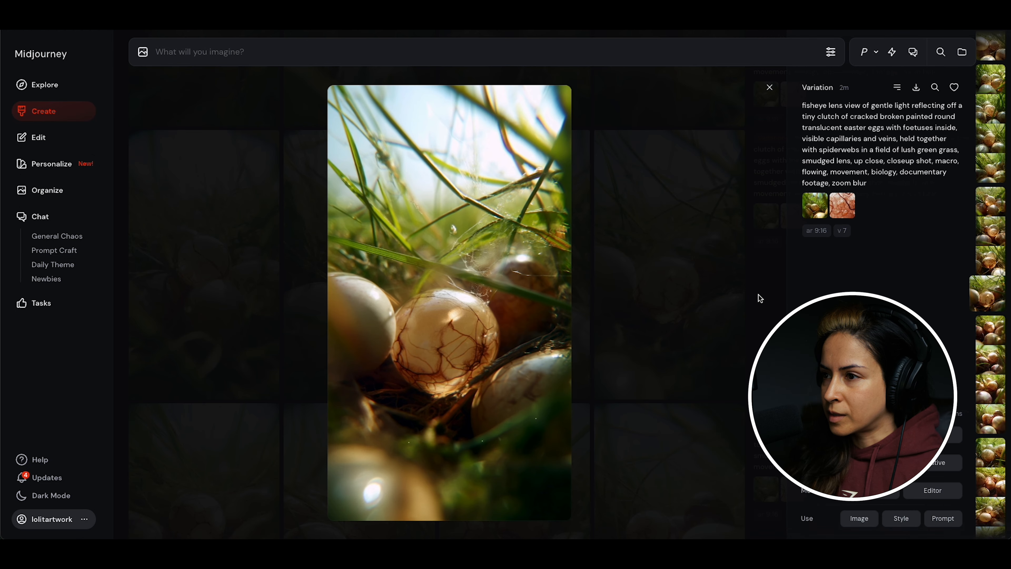
pyautogui.click(685, 291)
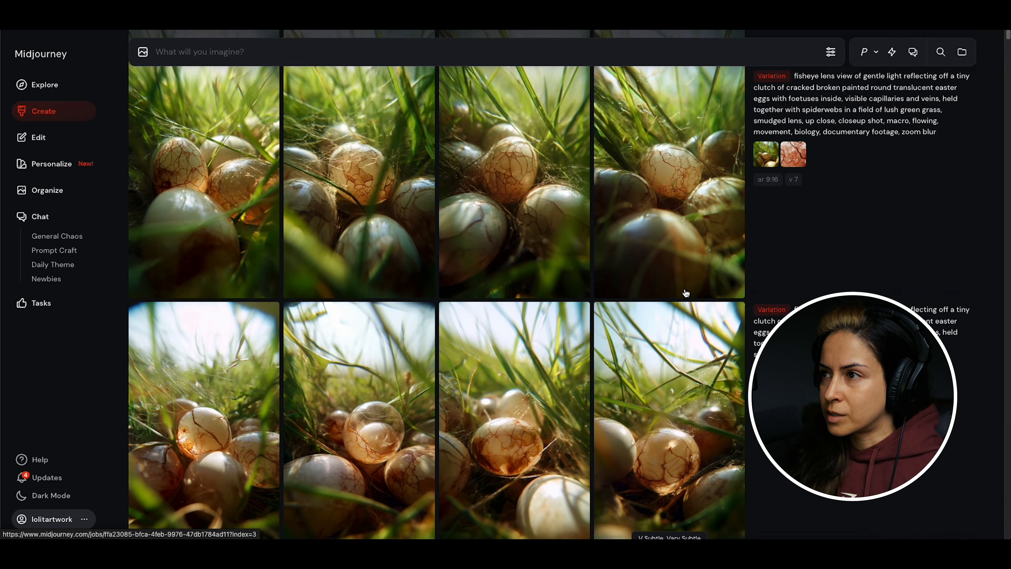
# Download the first image of the newest generation made with five image prompts and close its enlarged view
pyautogui.scroll(2, 686, 293)
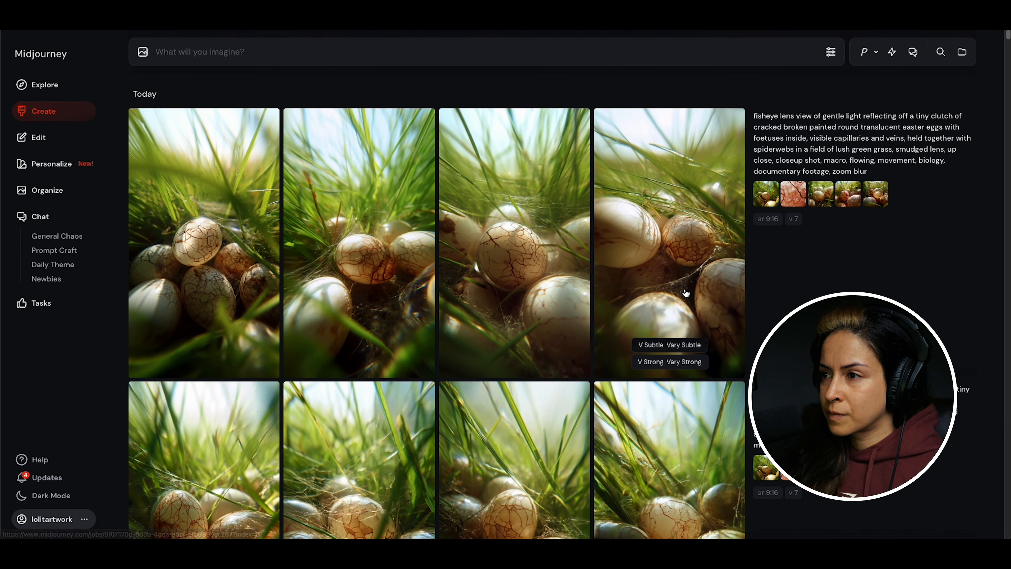
pyautogui.click(215, 256)
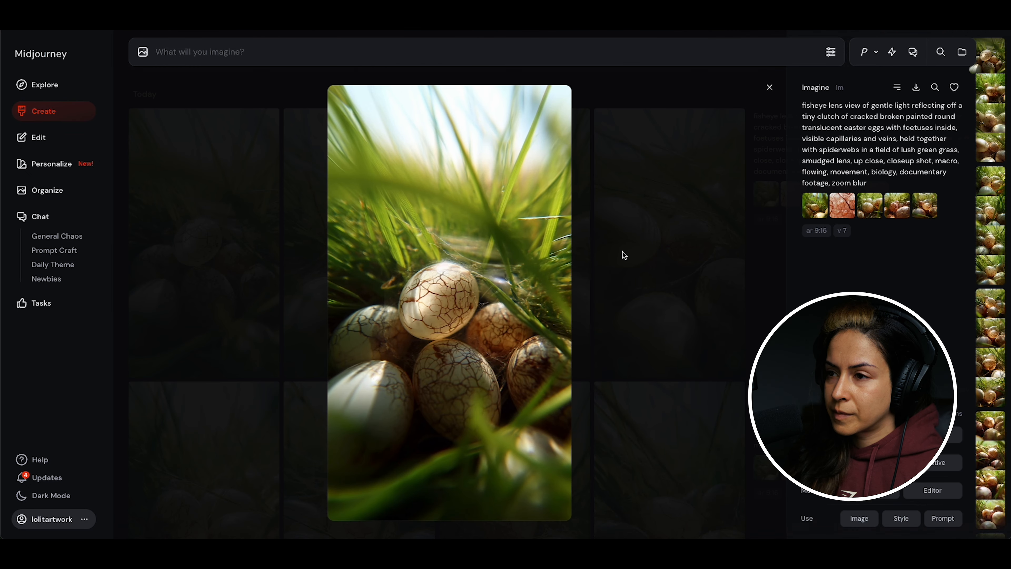
pyautogui.click(918, 87)
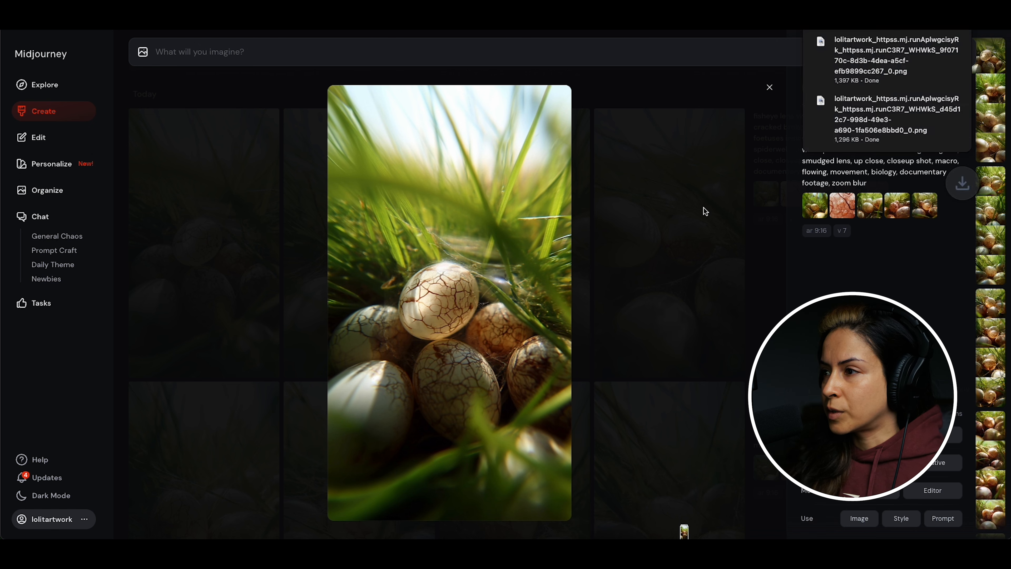
pyautogui.click(704, 208)
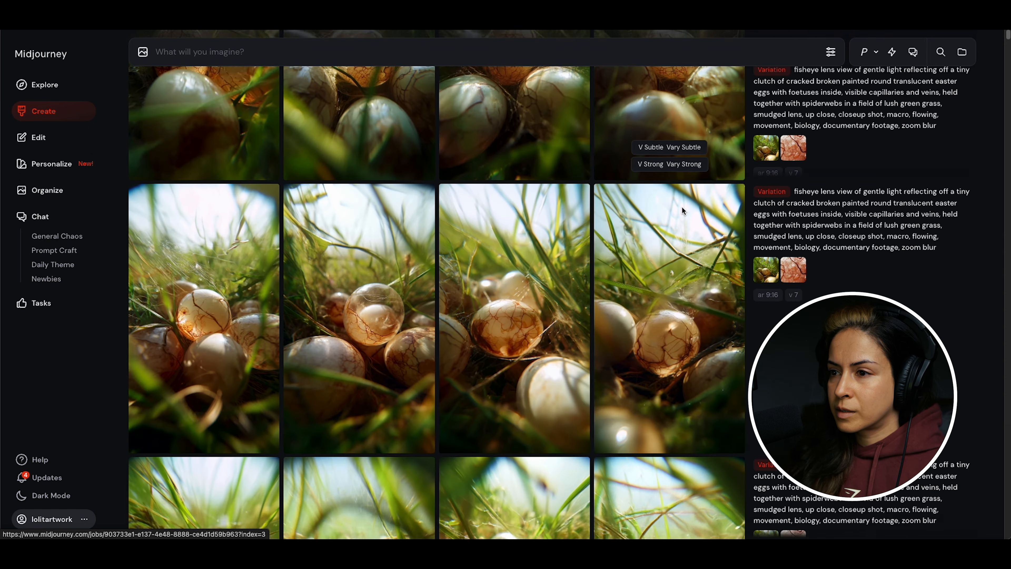
# Look back through the older egg and bunny generations in the gallery
pyautogui.scroll(-1, 682, 207)
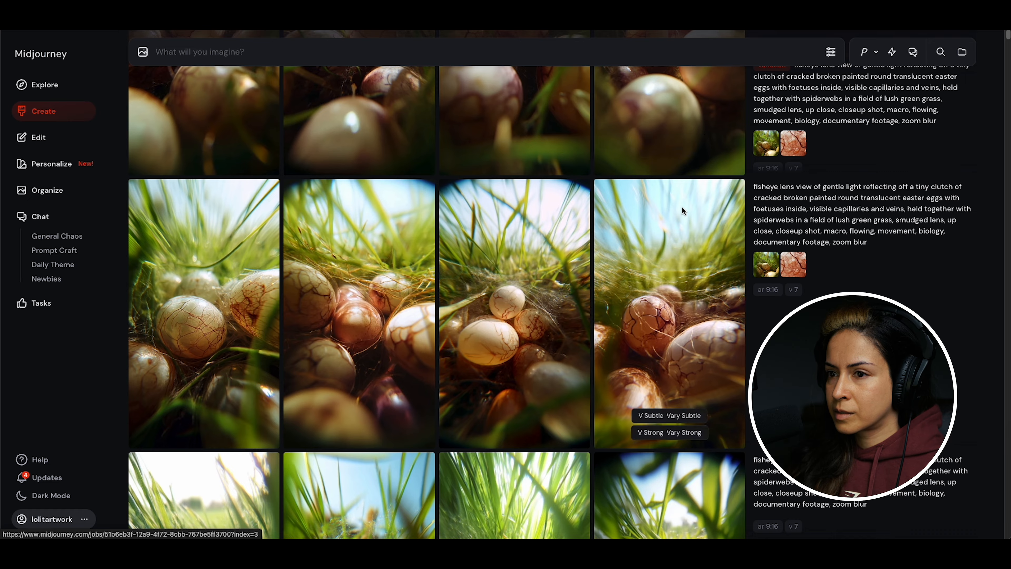
pyautogui.scroll(-5, 682, 206)
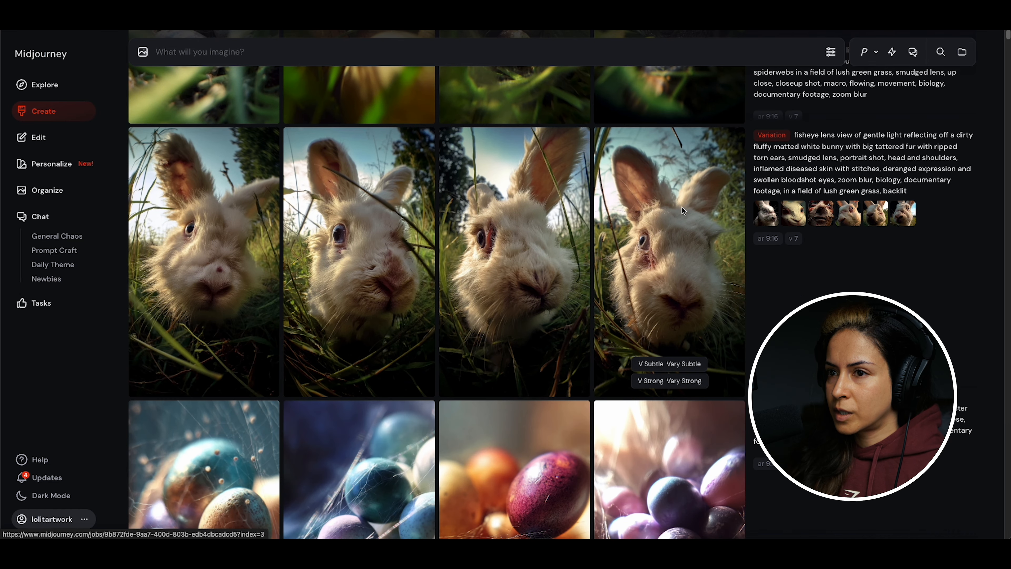
pyautogui.scroll(-5, 682, 207)
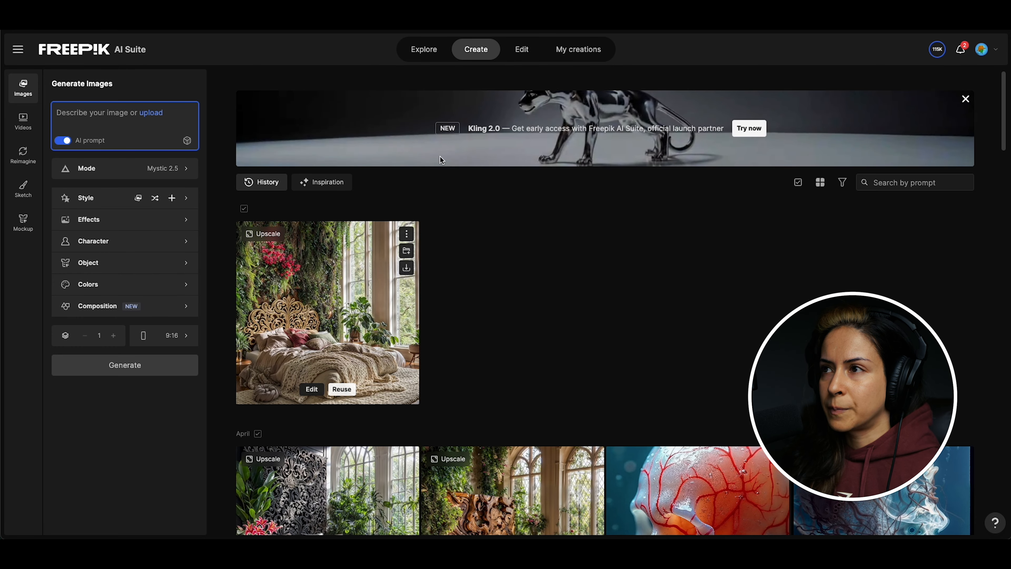
# Open Freepik's image editing page beside the Downloads folder and load the ten downloaded egg and bunny images for bulk upscaling
pyautogui.click(522, 48)
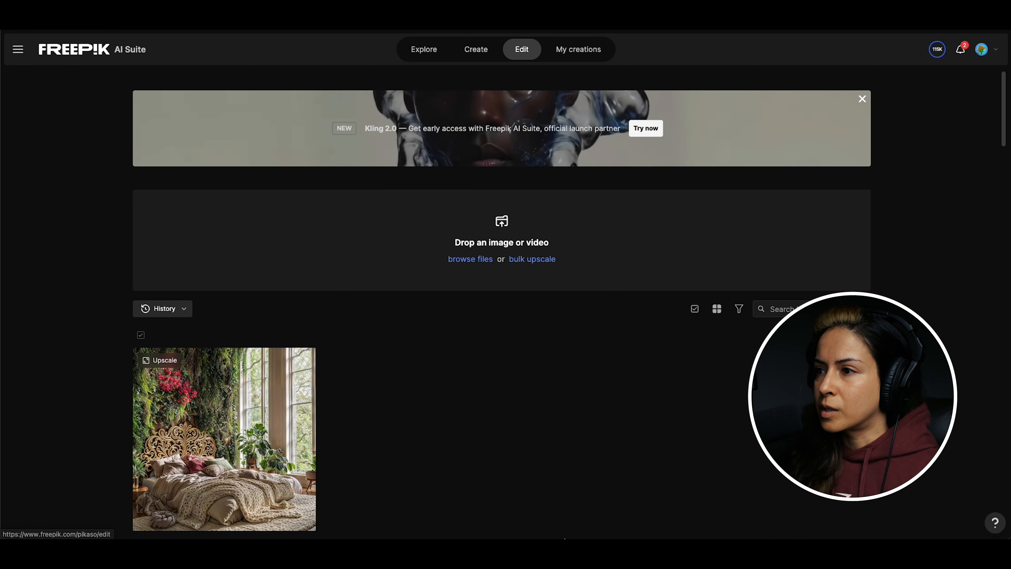
pyautogui.click(293, 522)
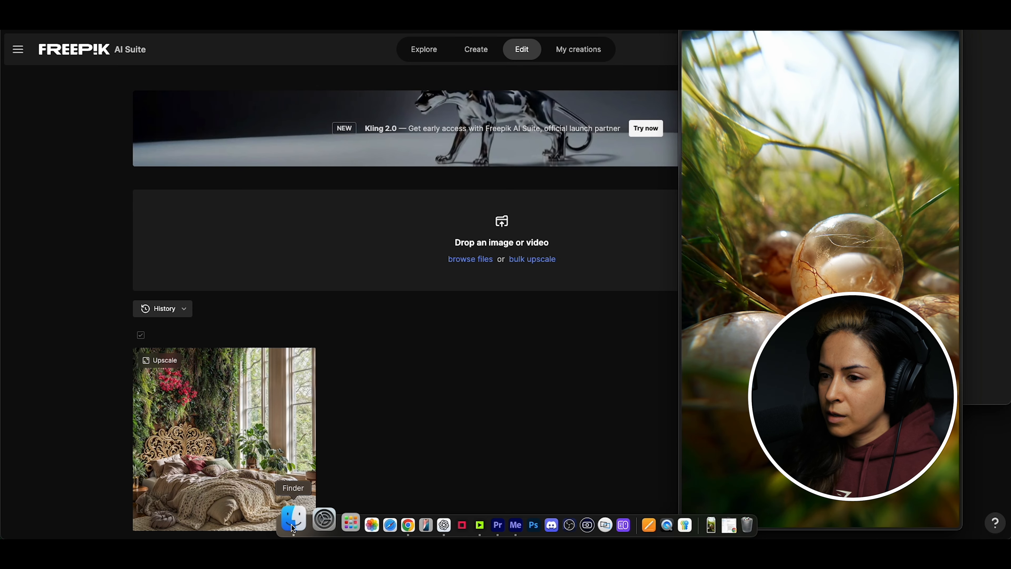
pyautogui.click(688, 21)
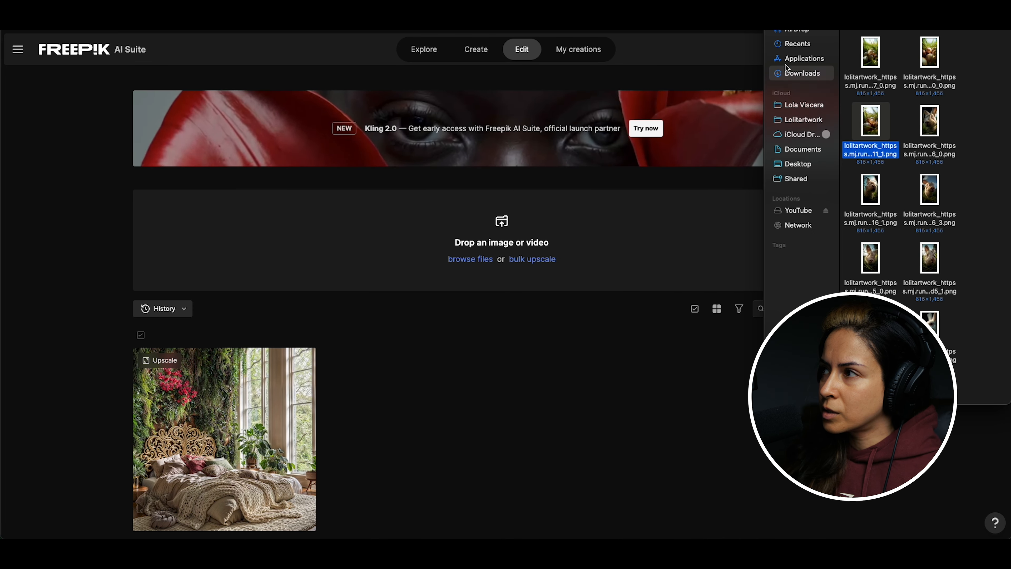
pyautogui.click(638, 483)
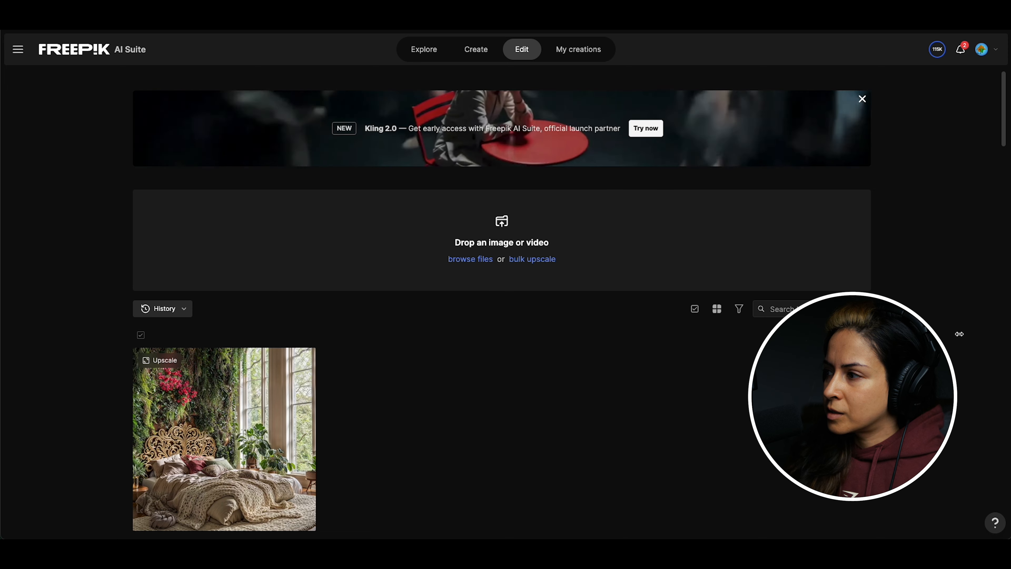
pyautogui.moveTo(960, 334); pyautogui.dragTo(765, 331)
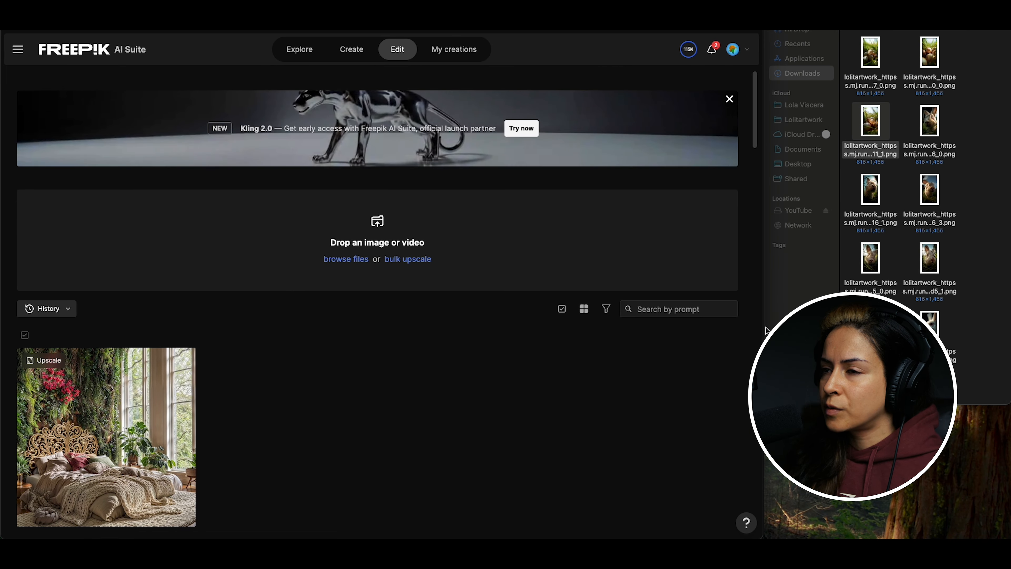
pyautogui.moveTo(870, 57); pyautogui.dragTo(851, 92)
pyautogui.moveTo(845, 34); pyautogui.dragTo(486, 329)
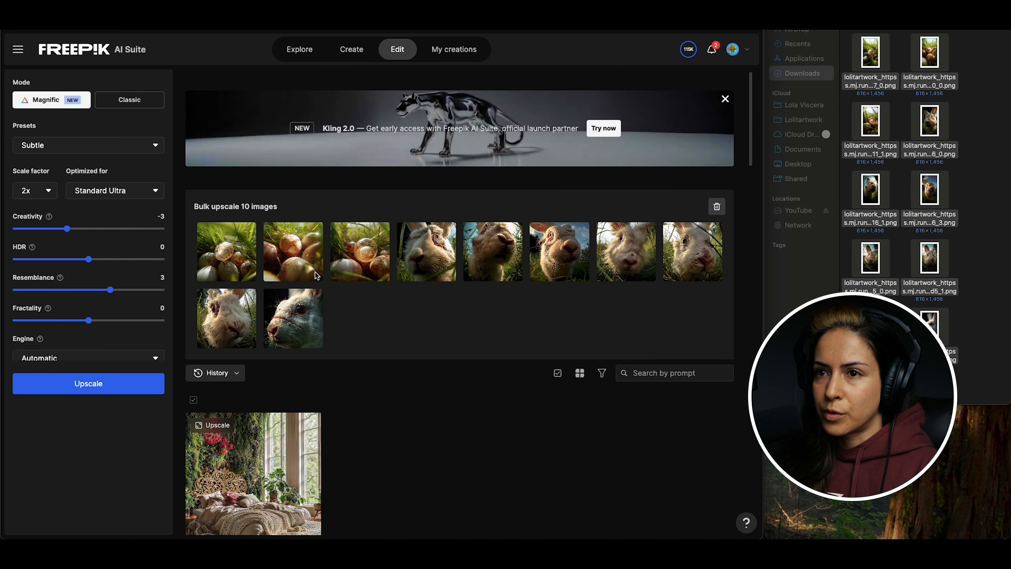
# Optimize the bulk upscale for Films & Photography, keep the Custom preset, and start upscaling the images
pyautogui.click(123, 192)
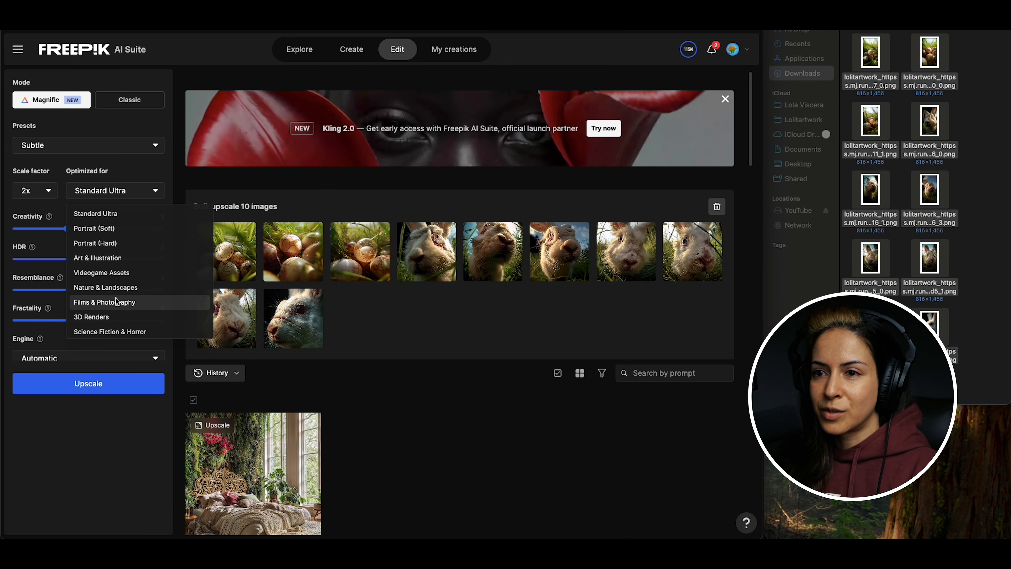
pyautogui.click(139, 303)
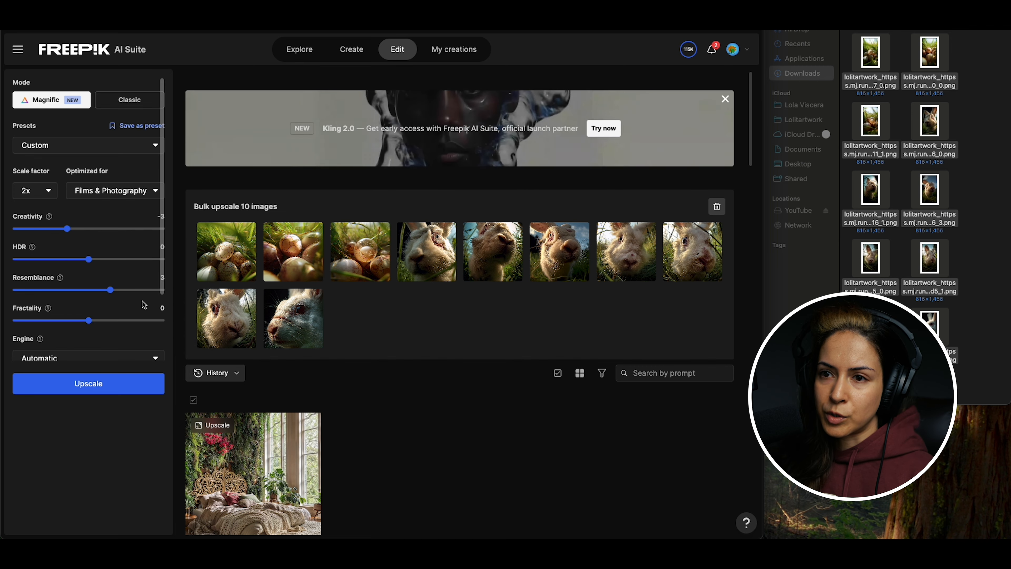
pyautogui.scroll(-3, 132, 327)
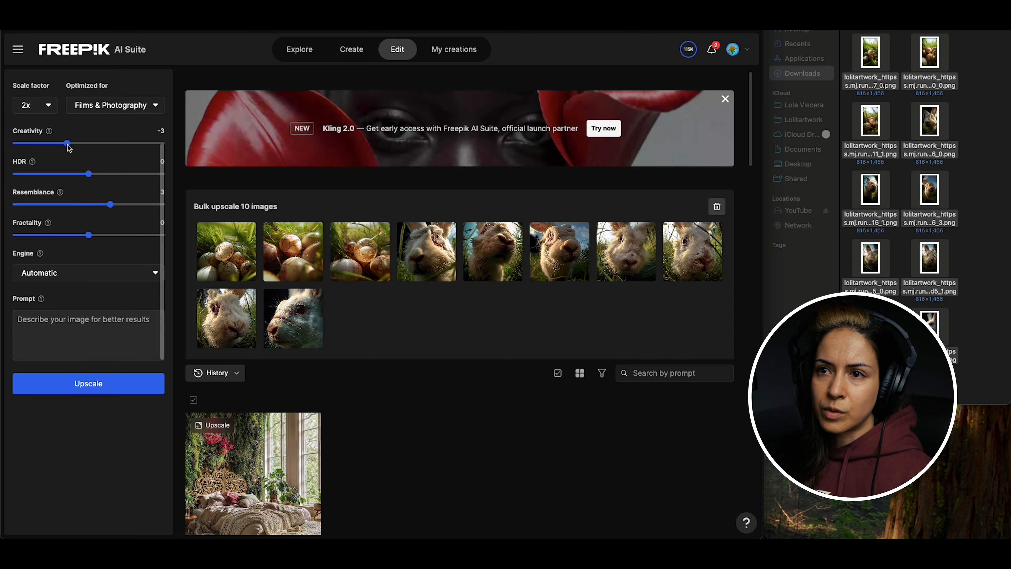
pyautogui.scroll(3, 106, 182)
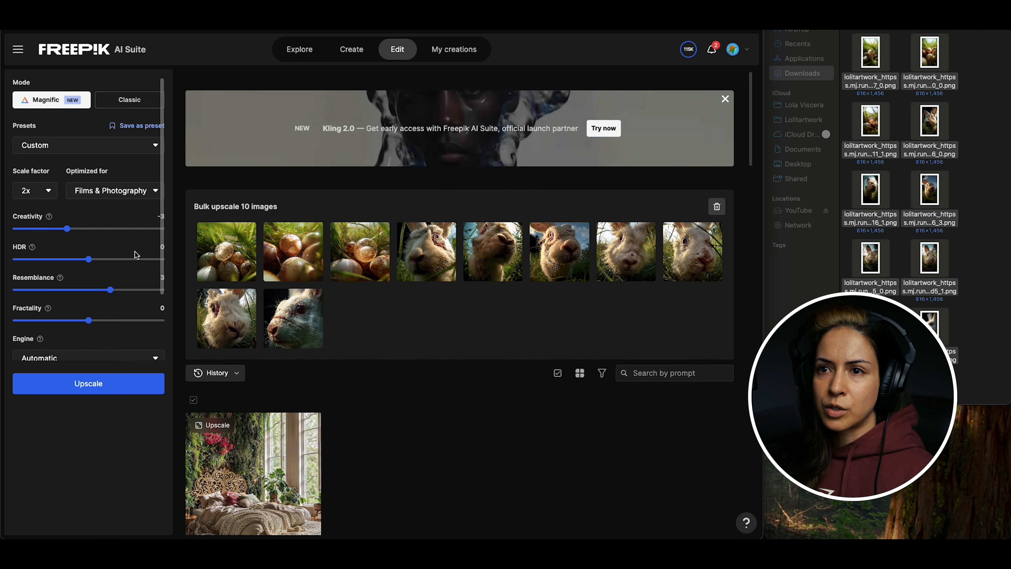
pyautogui.click(70, 150)
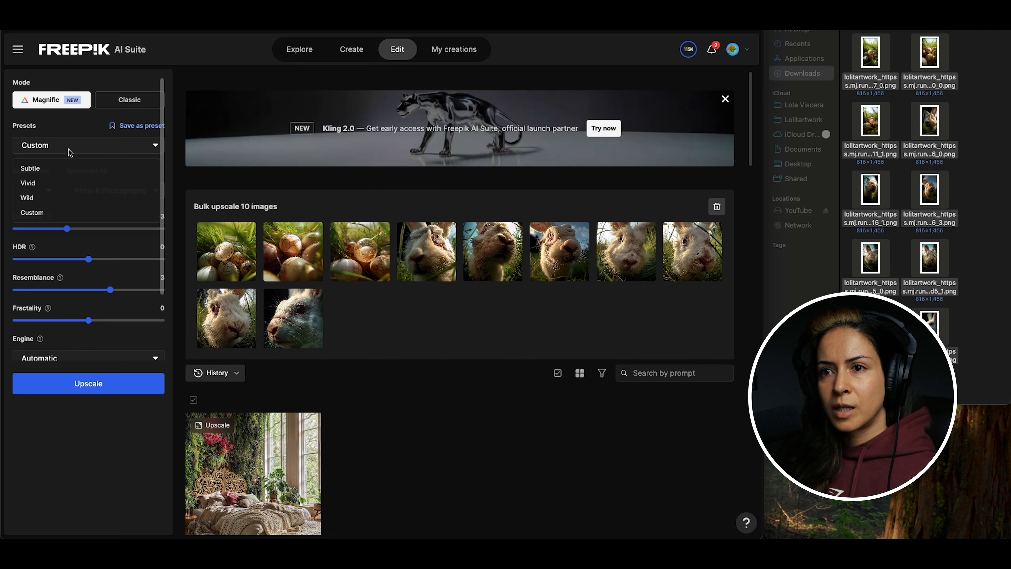
pyautogui.click(65, 132)
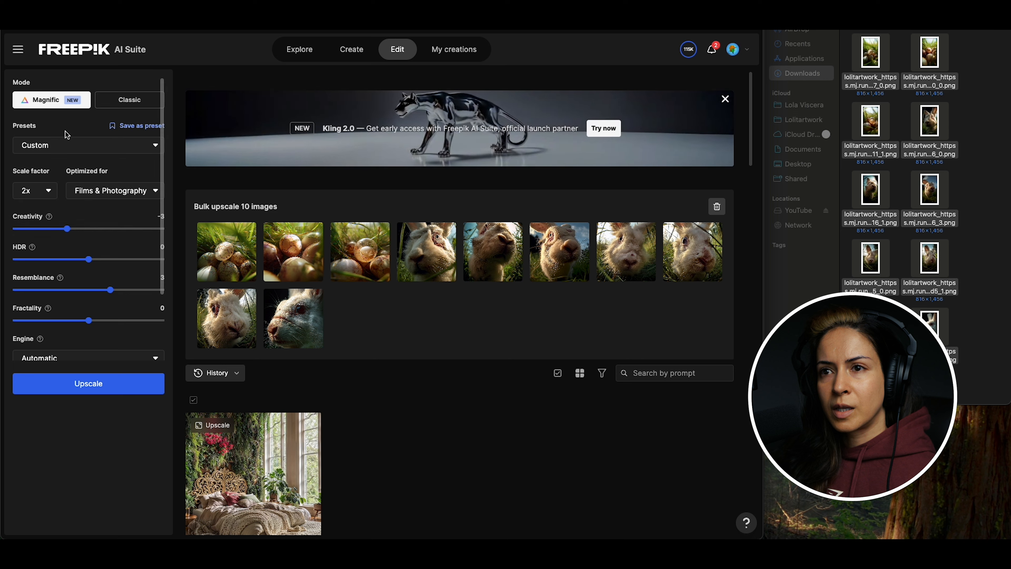
pyautogui.click(106, 383)
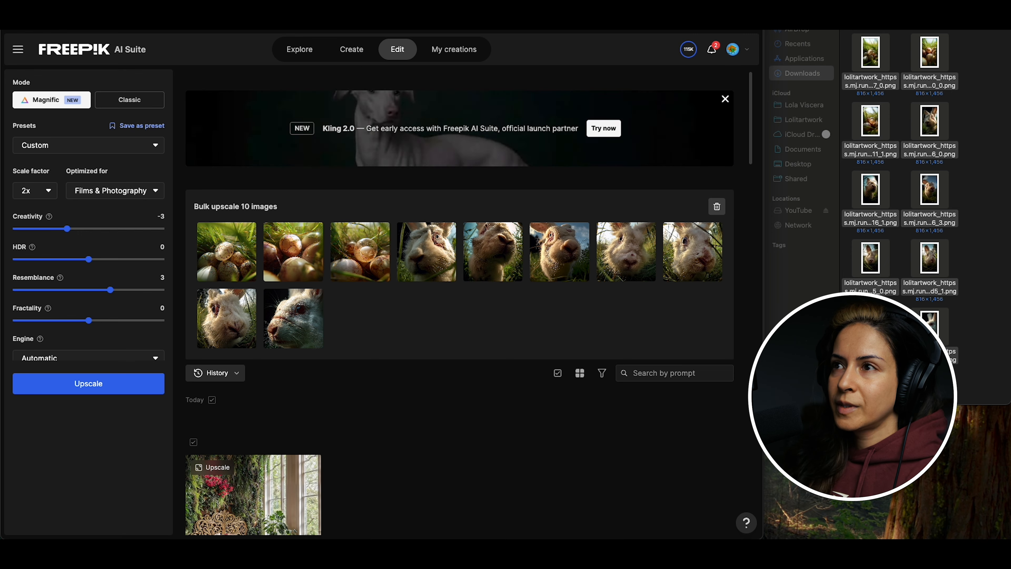
# Switch to Kling and look through the earlier video generations for a prompt to reuse
pyautogui.click(346, 16)
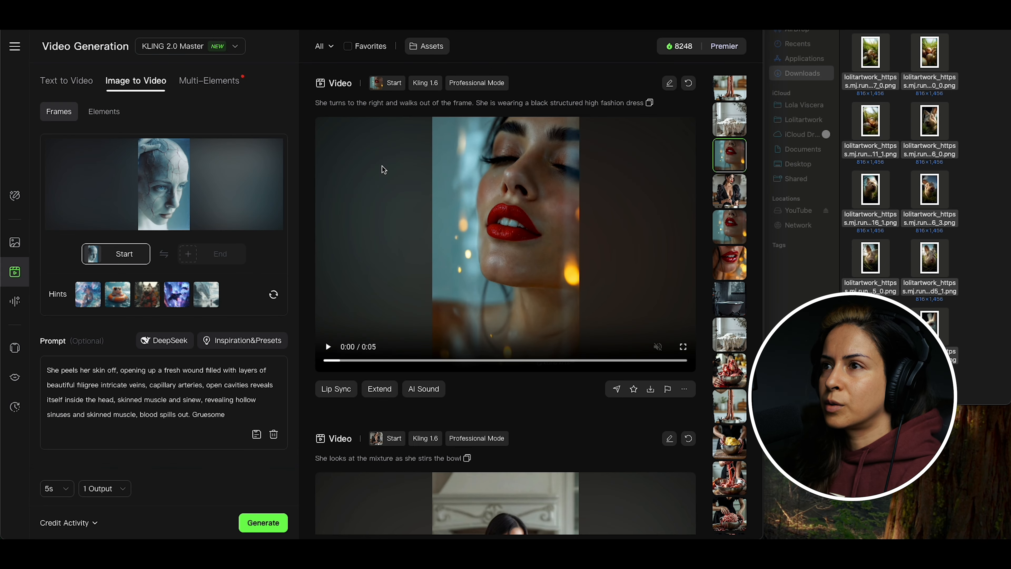
pyautogui.scroll(8, 742, 427)
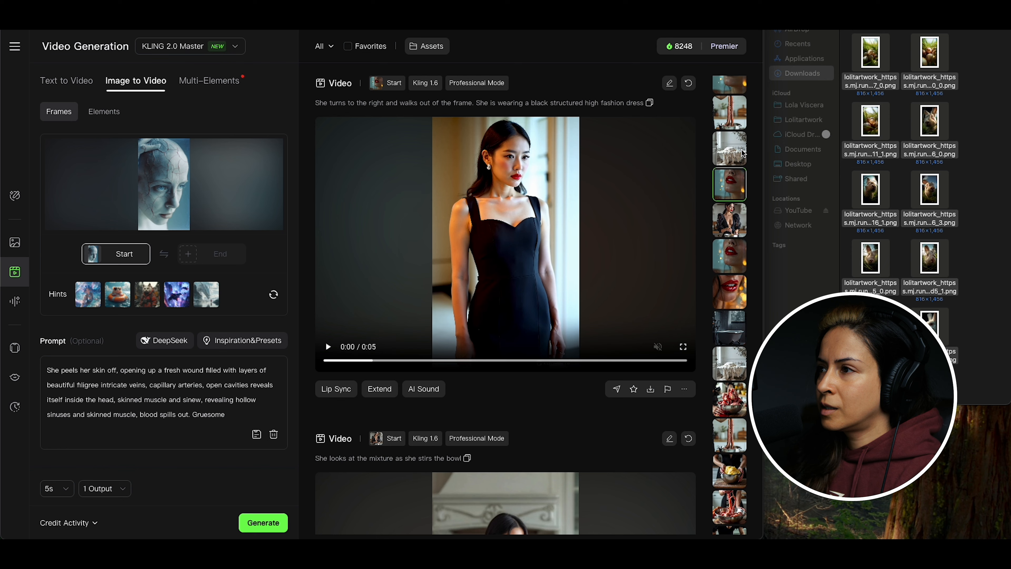
pyautogui.scroll(10, 742, 427)
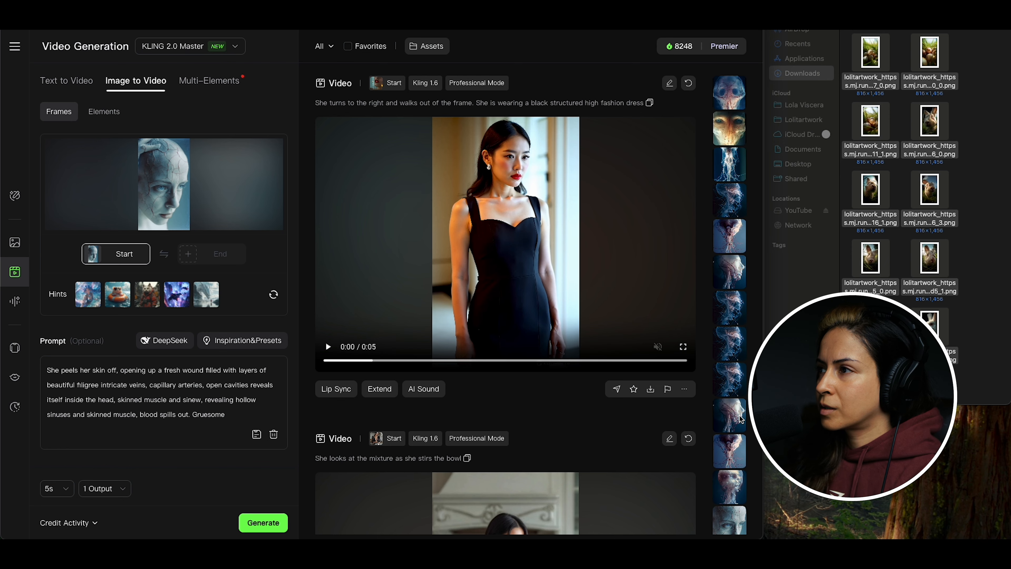
pyautogui.click(734, 92)
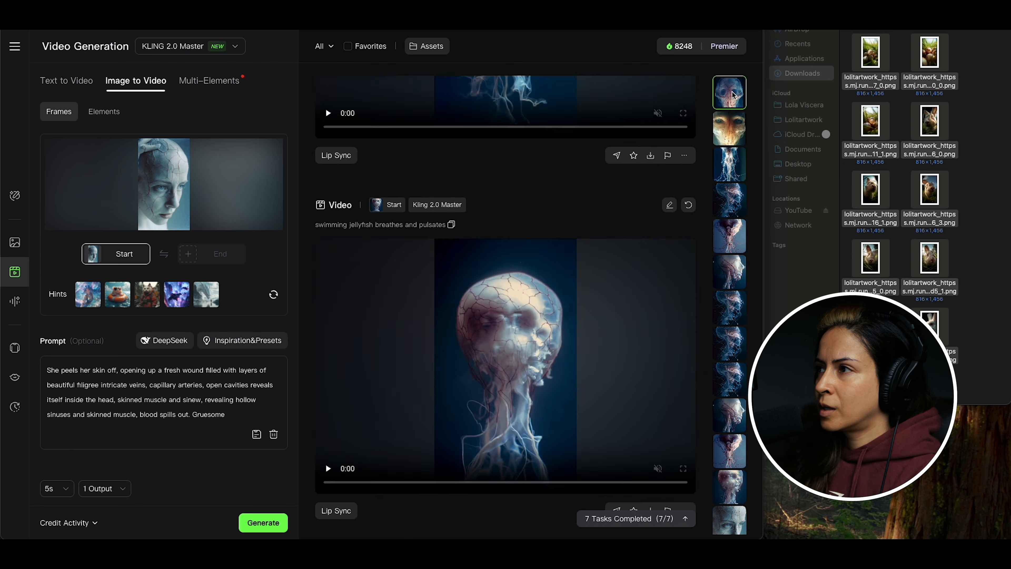
pyautogui.scroll(-2, 719, 294)
pyautogui.scroll(4, 719, 293)
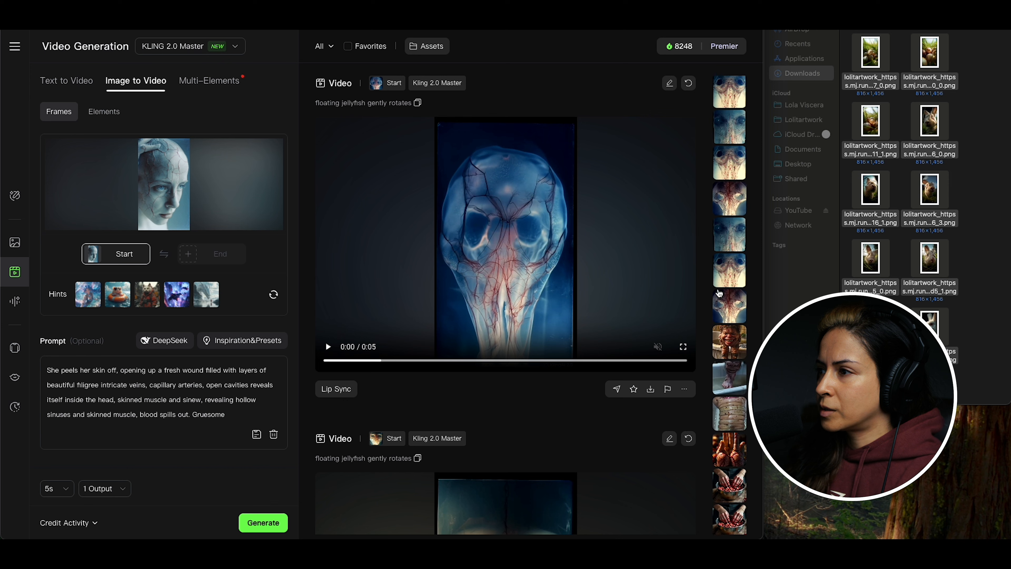
pyautogui.scroll(-6, 719, 294)
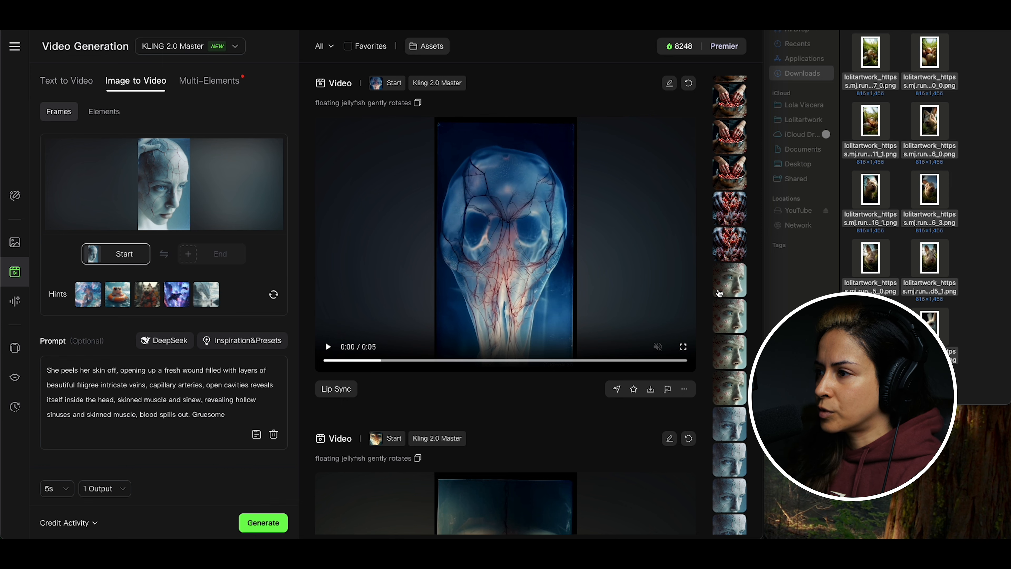
pyautogui.scroll(-5, 719, 293)
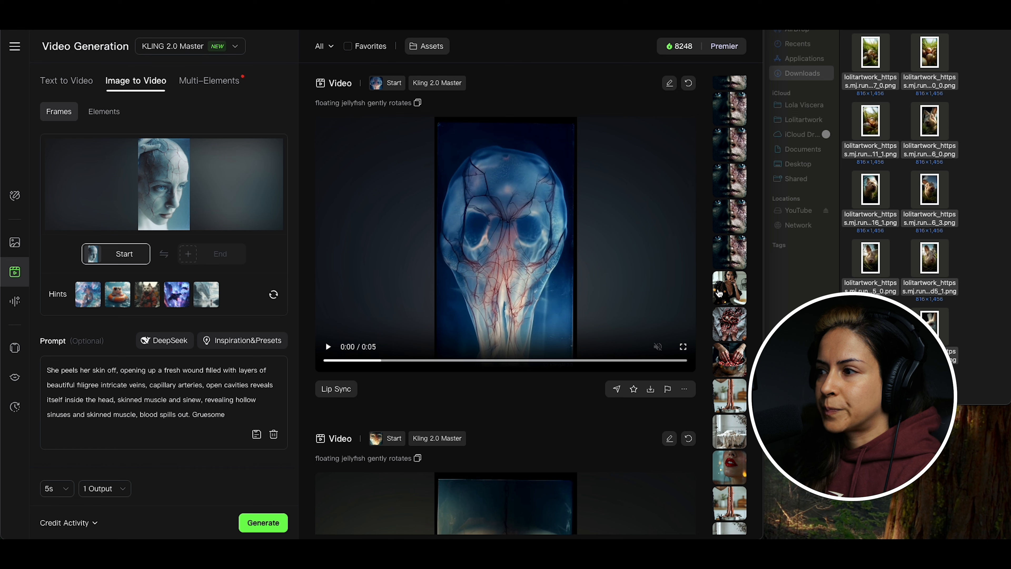
pyautogui.scroll(-8, 719, 294)
pyautogui.scroll(-3, 724, 295)
pyautogui.scroll(-10, 729, 345)
pyautogui.scroll(-8, 729, 346)
pyautogui.scroll(-8, 730, 346)
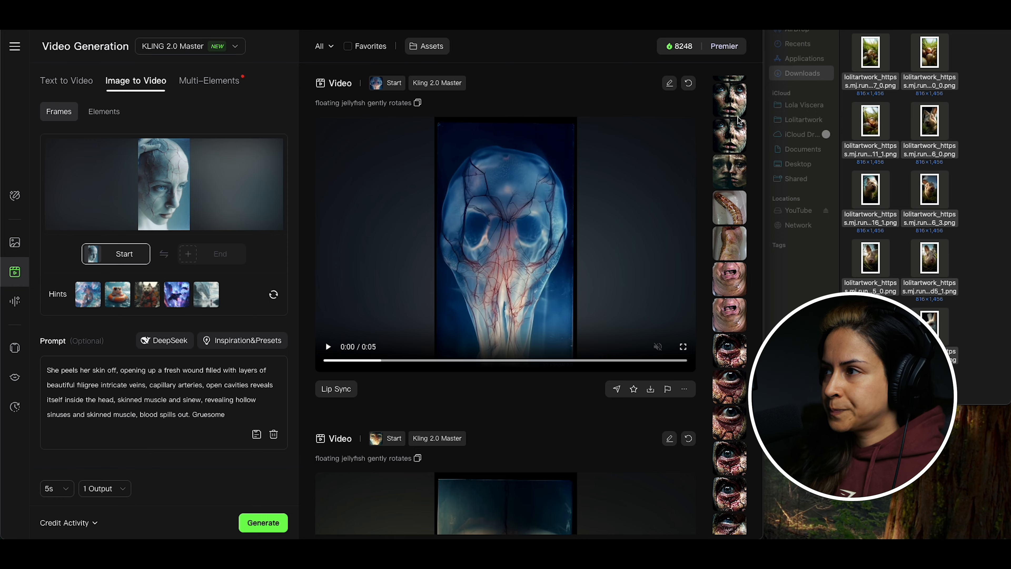
# Play the video of the cracked face splitting down the middle and load its prompt and settings for editing
pyautogui.click(733, 140)
pyautogui.click(657, 289)
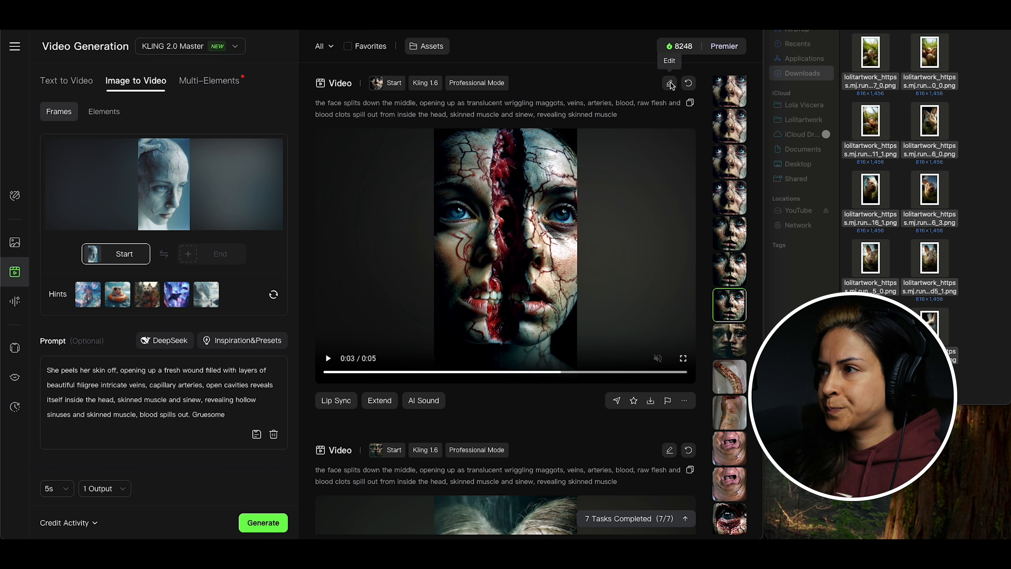
pyautogui.click(670, 83)
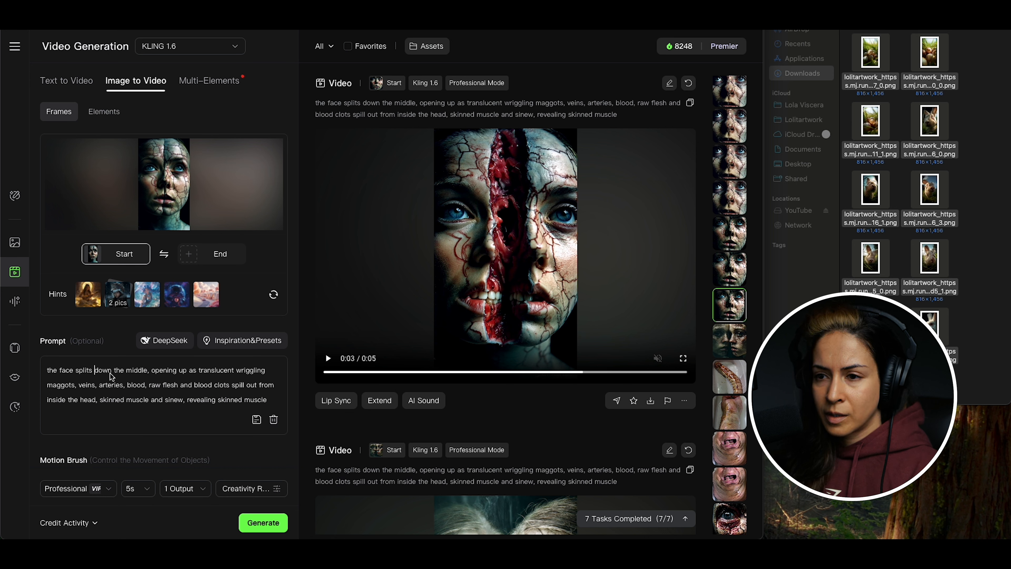
# In the video prompt, replace "face" with "egg" and "splits" with "crack open"
pyautogui.doubleClick(67, 371)
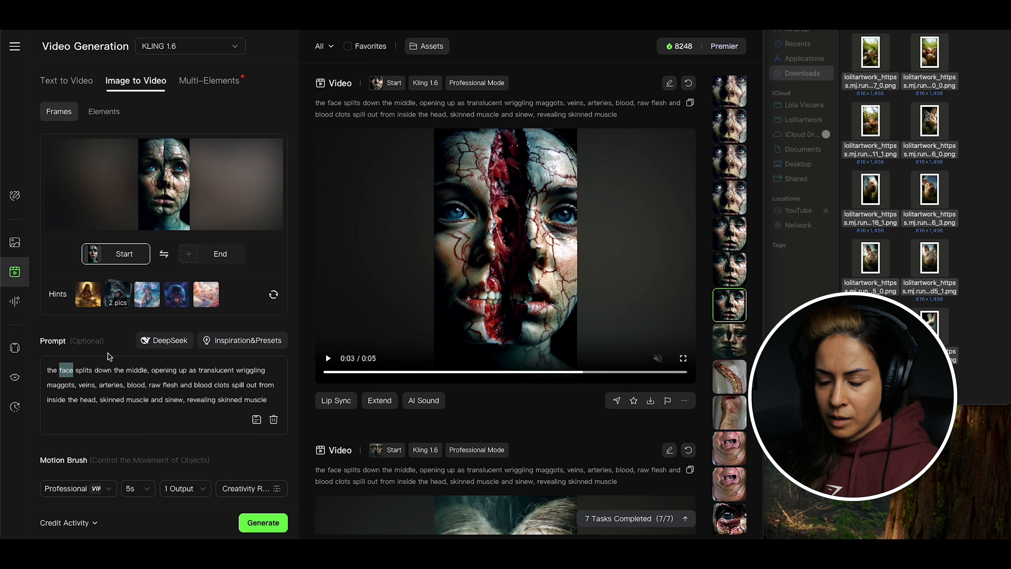
pyautogui.write('egg')
pyautogui.press('BackSpace')
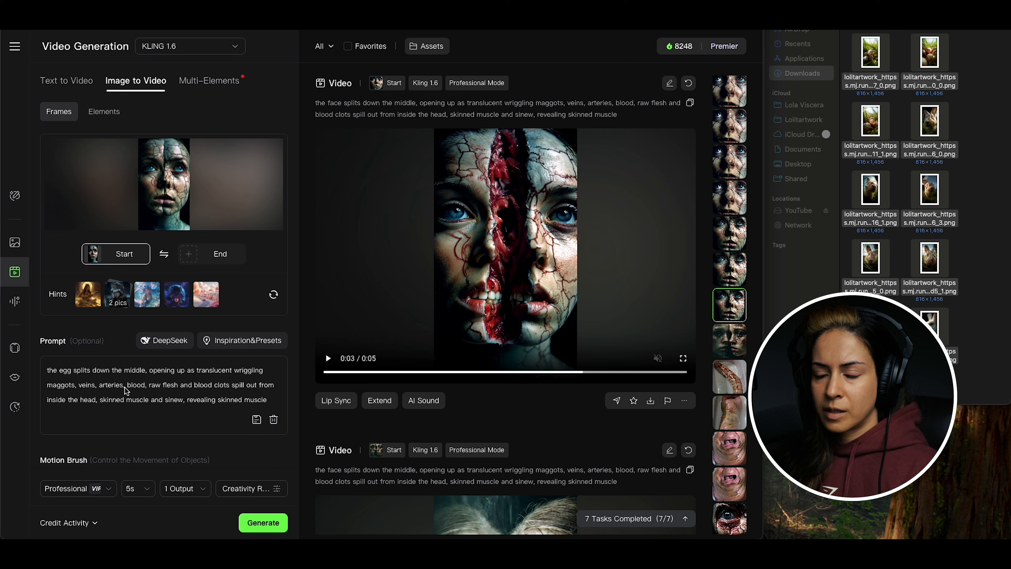
pyautogui.doubleClick(81, 371)
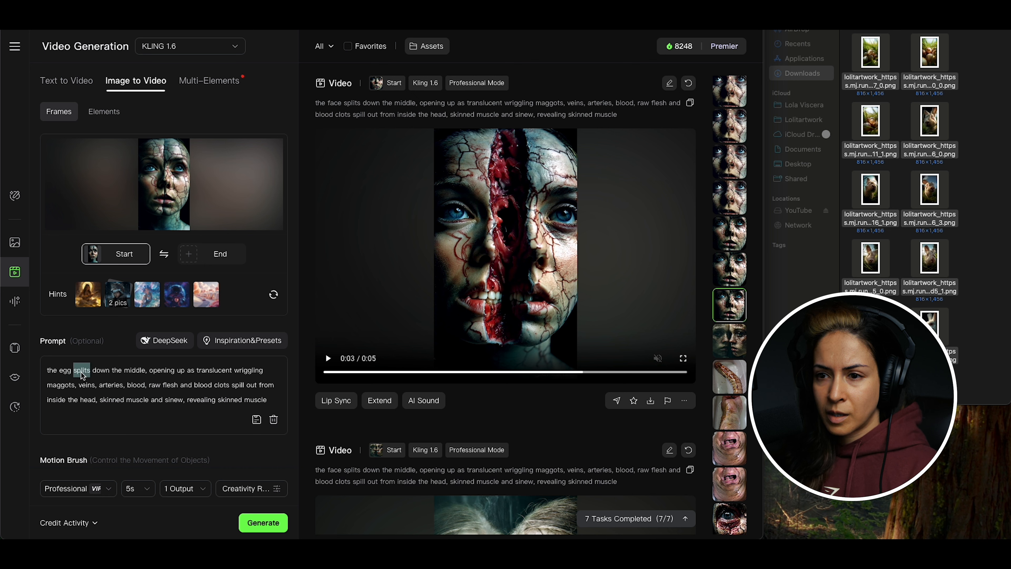
pyautogui.write('crack open')
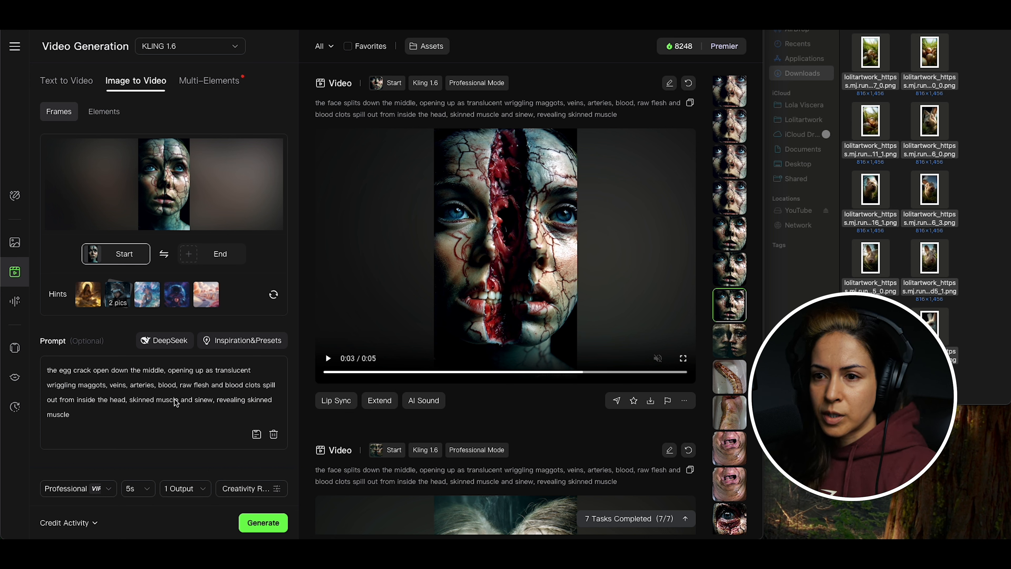
# Replace "maggots" with "foetuses" in the video prompt, keeping a single comma after it
pyautogui.doubleClick(91, 386)
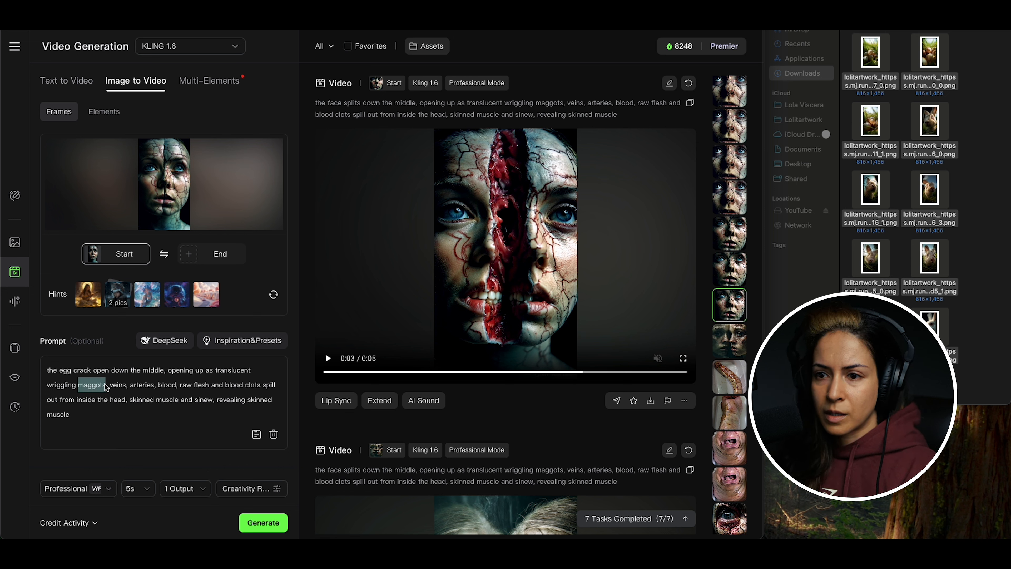
pyautogui.write('foetus')
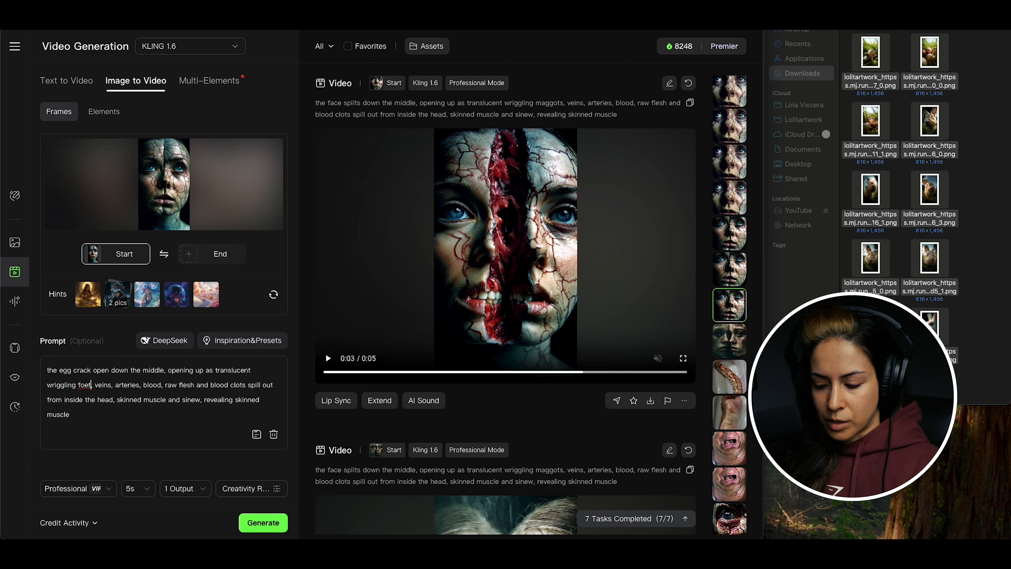
pyautogui.write('es,')
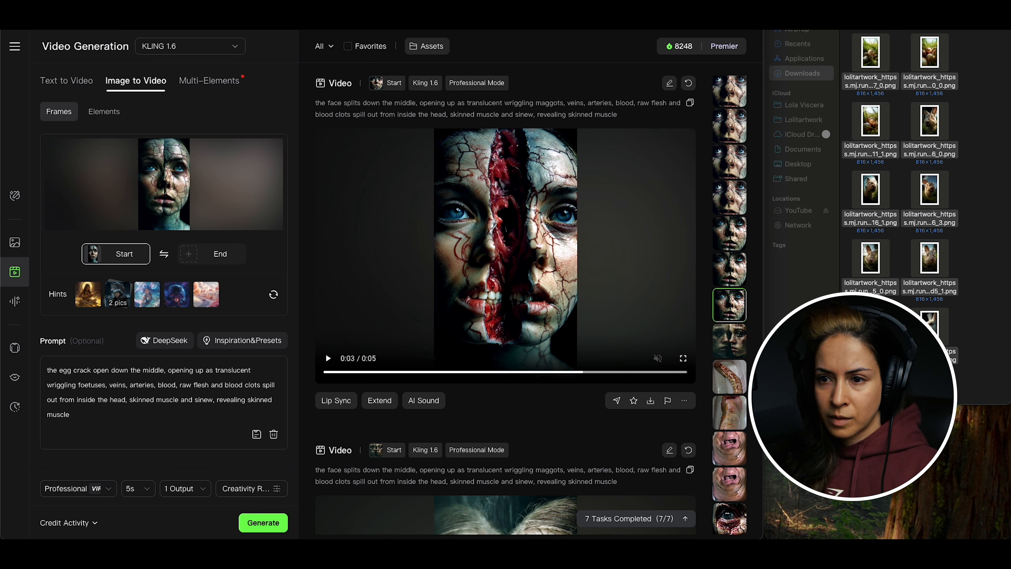
pyautogui.press('BackSpace')
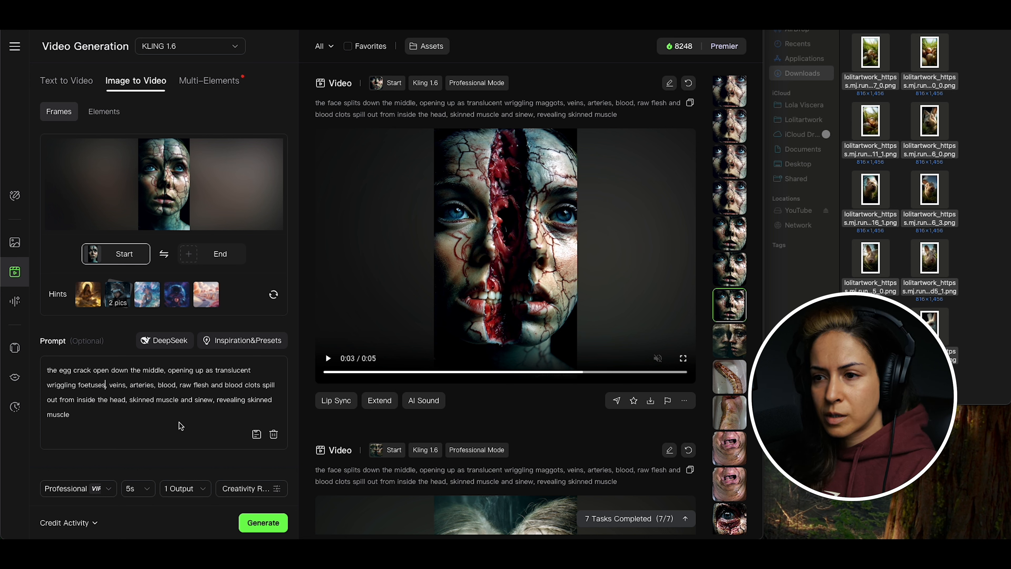
# Remove "and blood clots", "blood" and "arteries" from the video prompt, including the surplus commas
pyautogui.moveTo(260, 386); pyautogui.dragTo(211, 390)
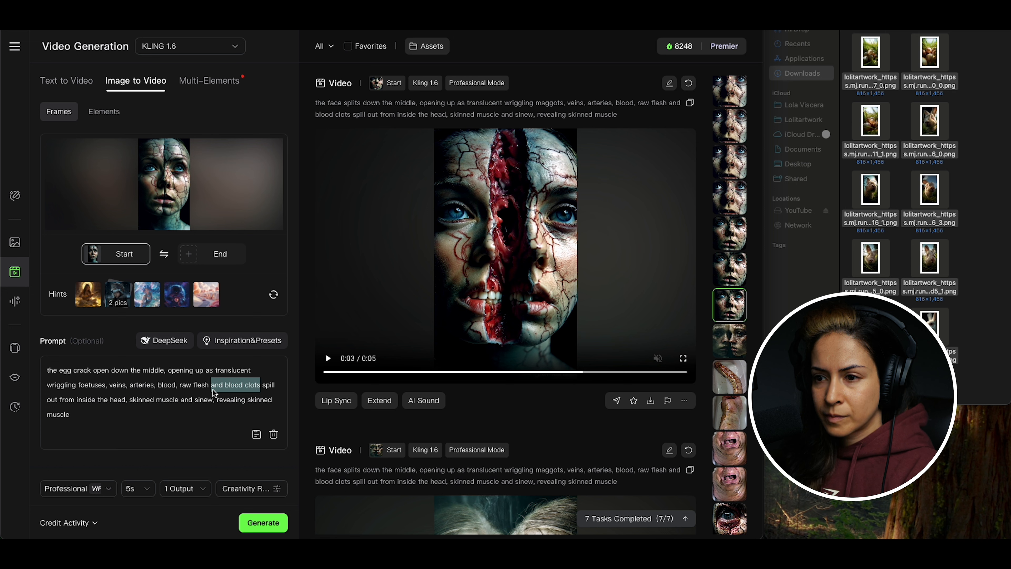
pyautogui.press('BackSpace')
pyautogui.moveTo(158, 385); pyautogui.dragTo(177, 385)
pyautogui.press('BackSpace')
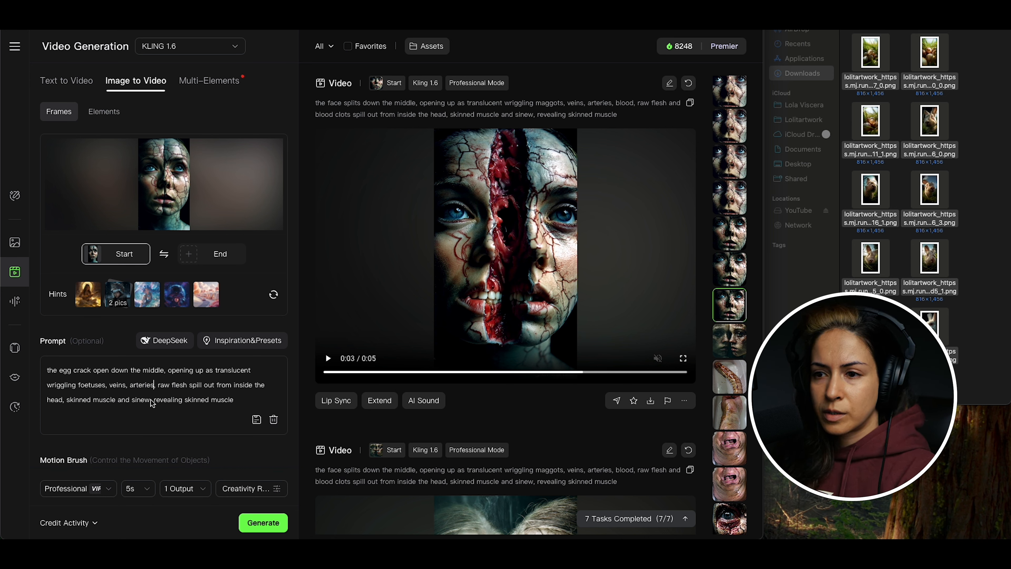
pyautogui.doubleClick(142, 385)
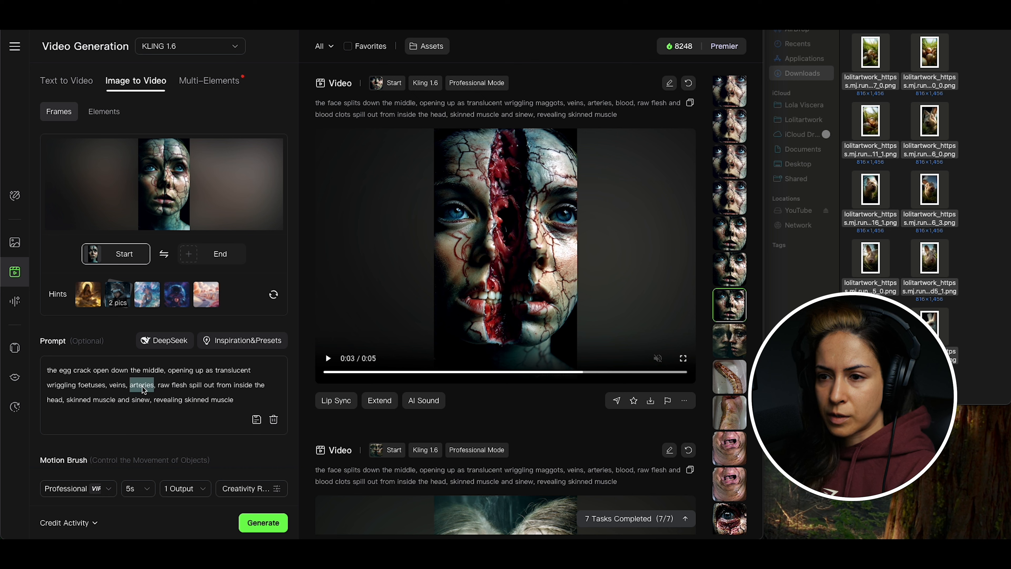
pyautogui.press('BackSpace')
pyautogui.press('BackSpace')
pyautogui.press('BackSpace')
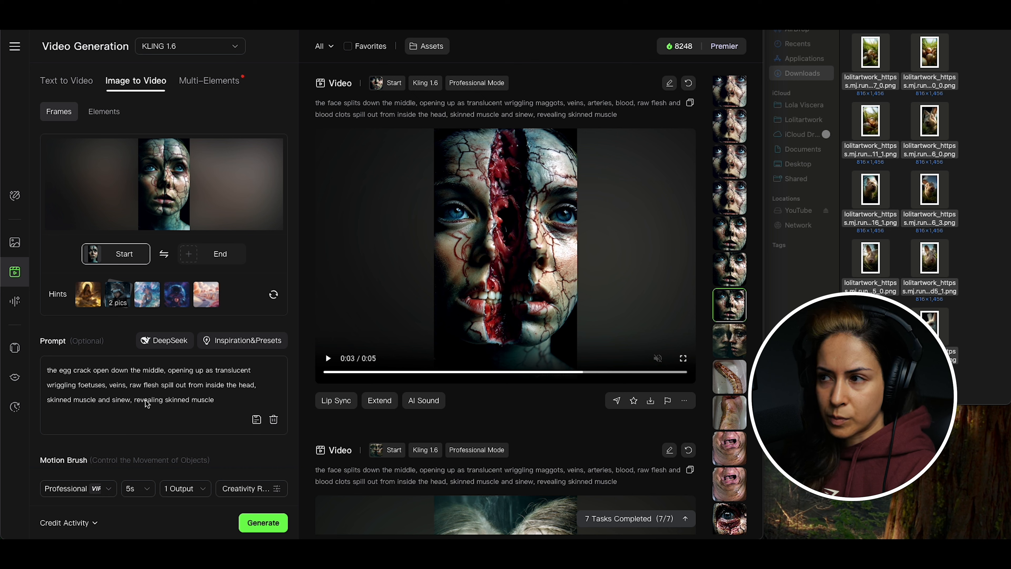
# Remove "the head" from the video prompt, keeping the comma after "inside", and clear the cracked-face start image
pyautogui.click(503, 194)
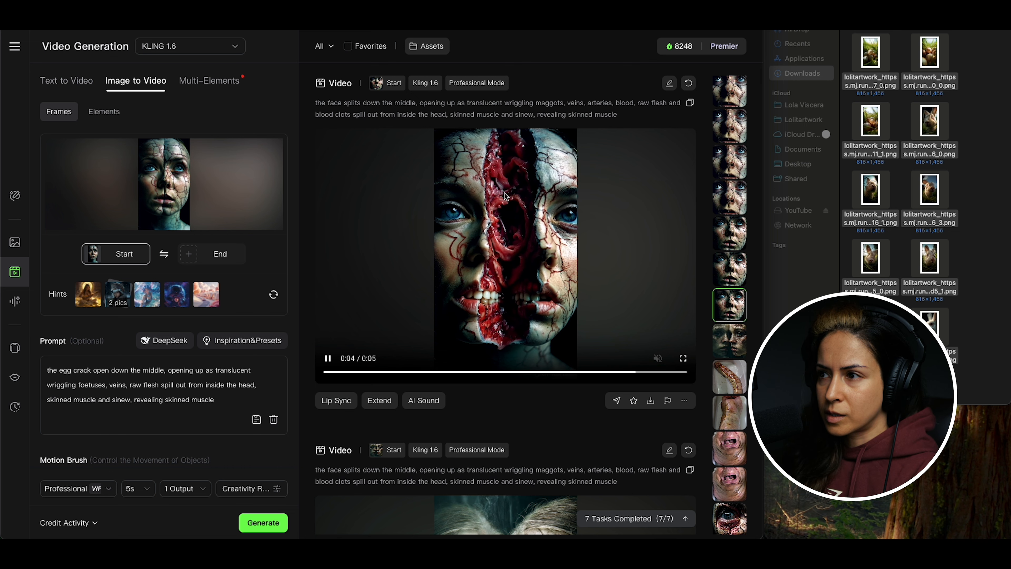
pyautogui.click(501, 195)
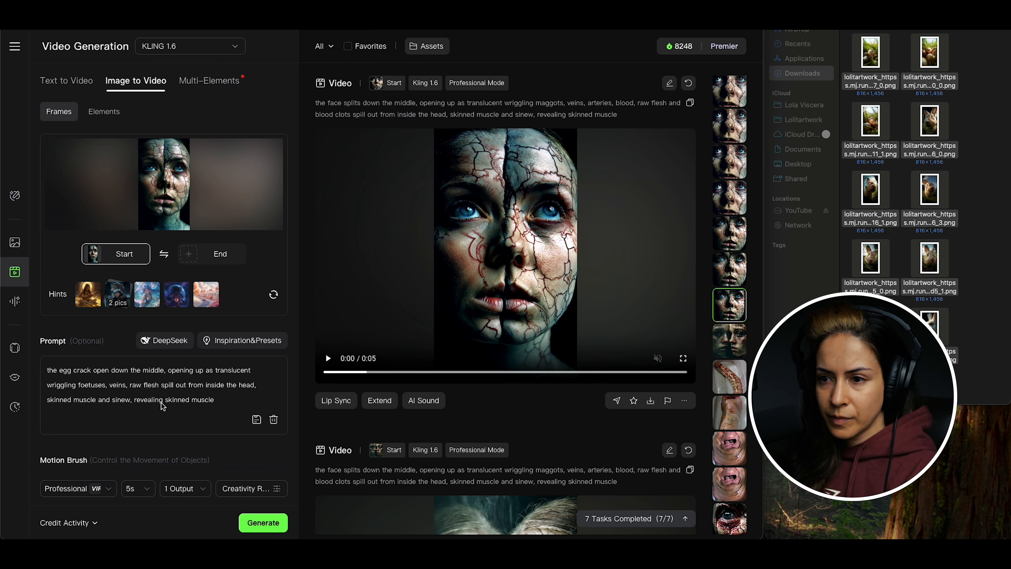
pyautogui.doubleClick(246, 386)
pyautogui.press('BackSpace')
pyautogui.press('BackSpace')
pyautogui.press('BackSpace')
pyautogui.press('BackSpace')
pyautogui.press('BackSpace')
pyautogui.press('BackSpace')
pyautogui.press('Delete')
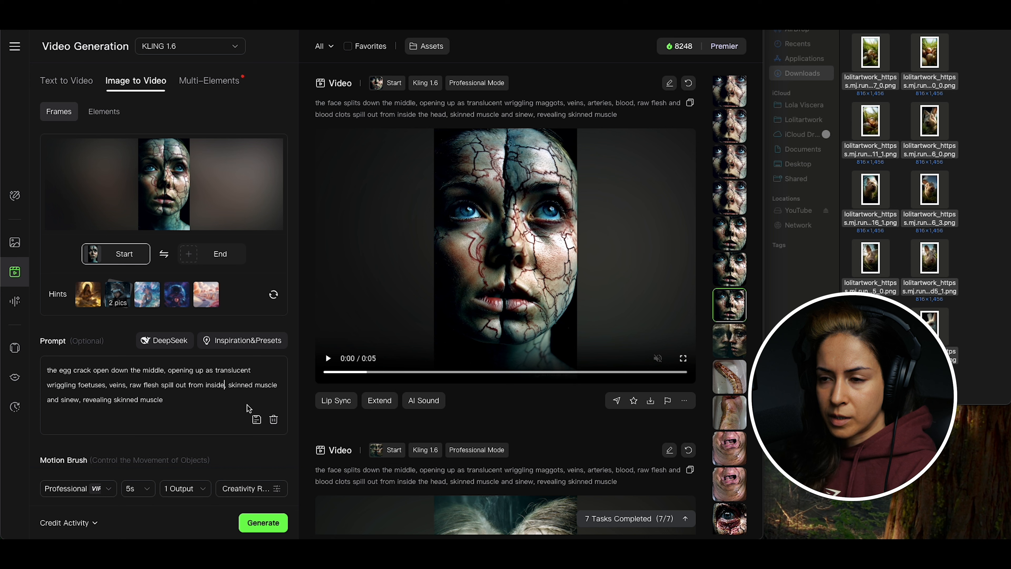
pyautogui.write(',')
pyautogui.click(149, 245)
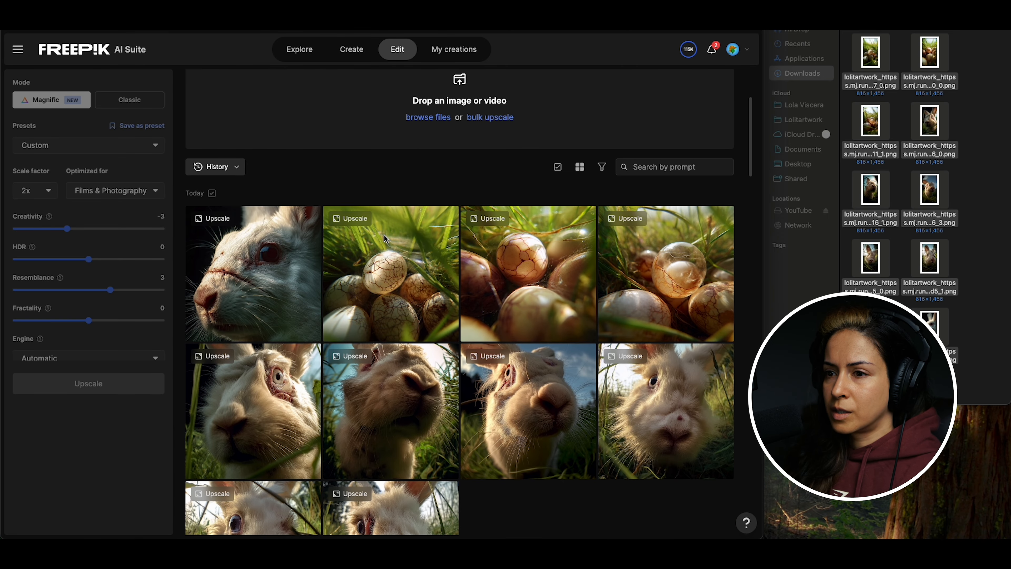
# In Freepik, open the upscaled image of the cracked eggs in grass and compare it with its original
pyautogui.click(408, 289)
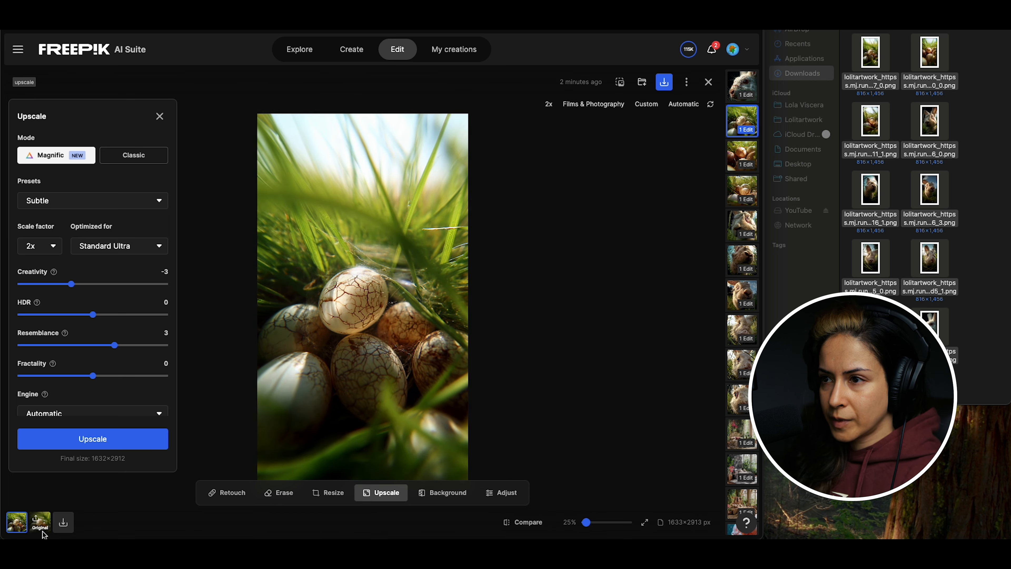
pyautogui.click(40, 523)
pyautogui.press('Left')
pyautogui.press('Right')
pyautogui.press('Left')
pyautogui.press('Right')
pyautogui.press('Left')
pyautogui.press('Right')
pyautogui.press('Left')
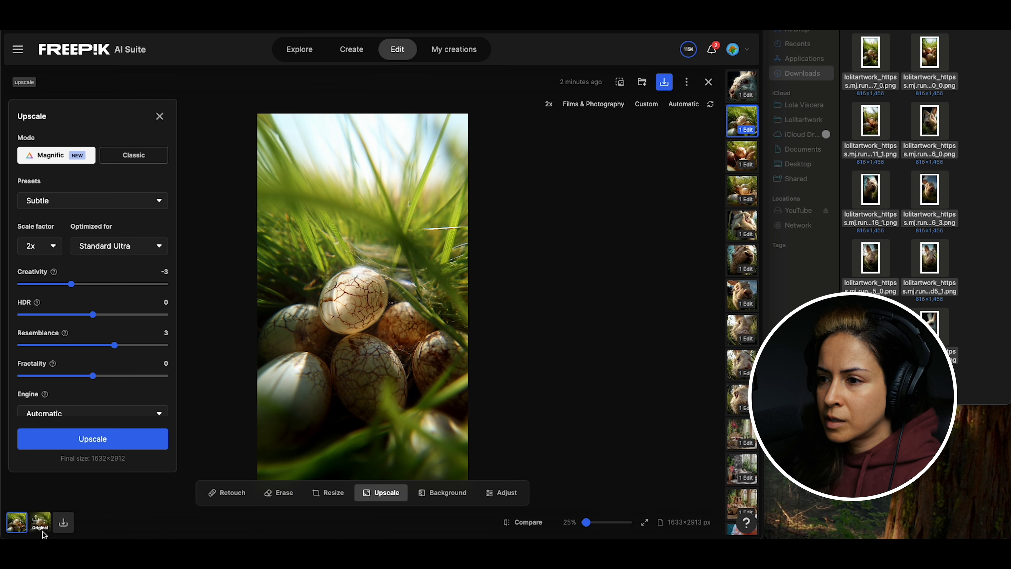
pyautogui.press('Right')
pyautogui.press('Left')
pyautogui.moveTo(52, 538)
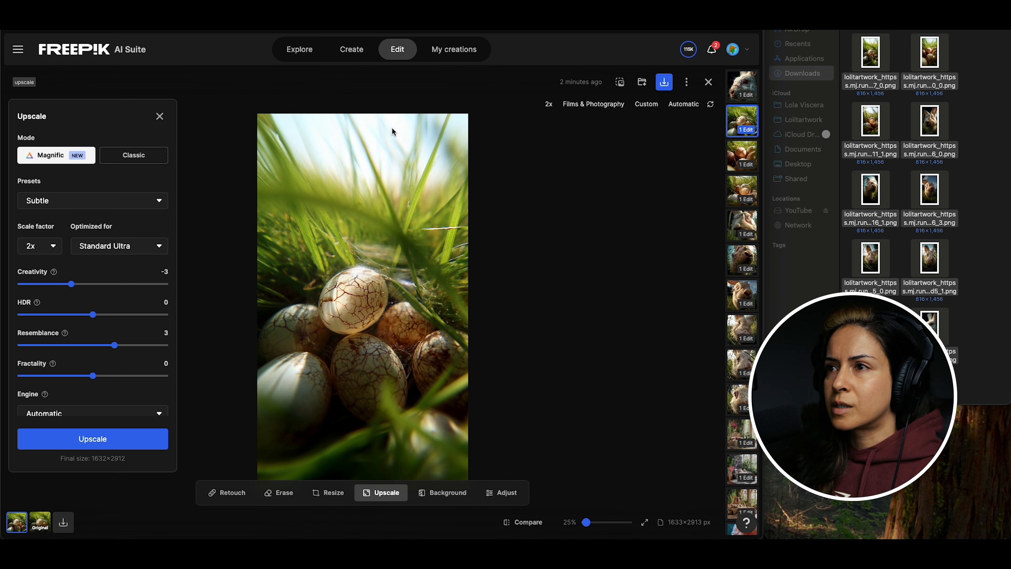
# Return to the edit history, select all of today's upscaled egg and bunny images and download them
pyautogui.click(397, 51)
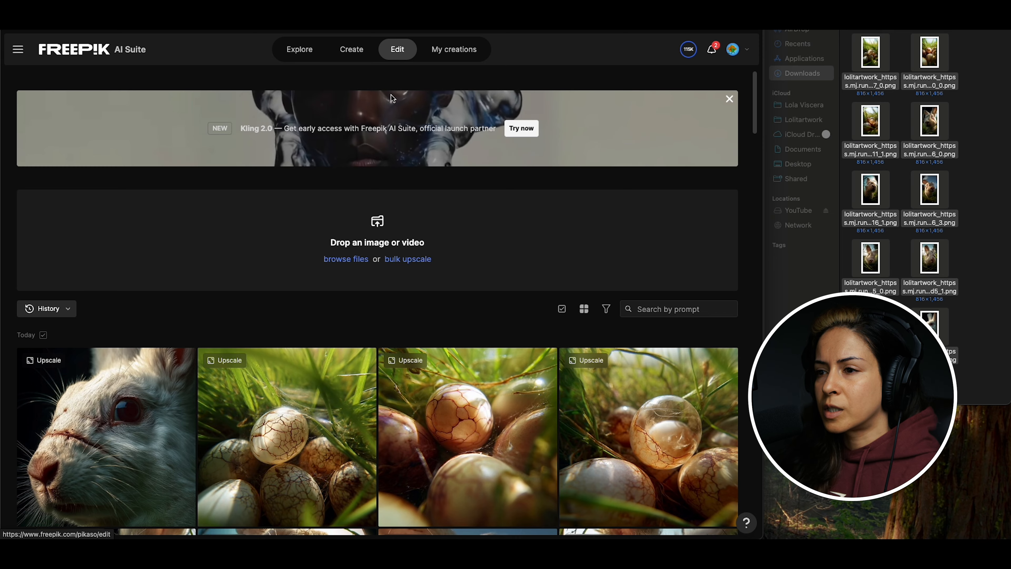
pyautogui.scroll(-3, 445, 321)
pyautogui.scroll(-3, 446, 321)
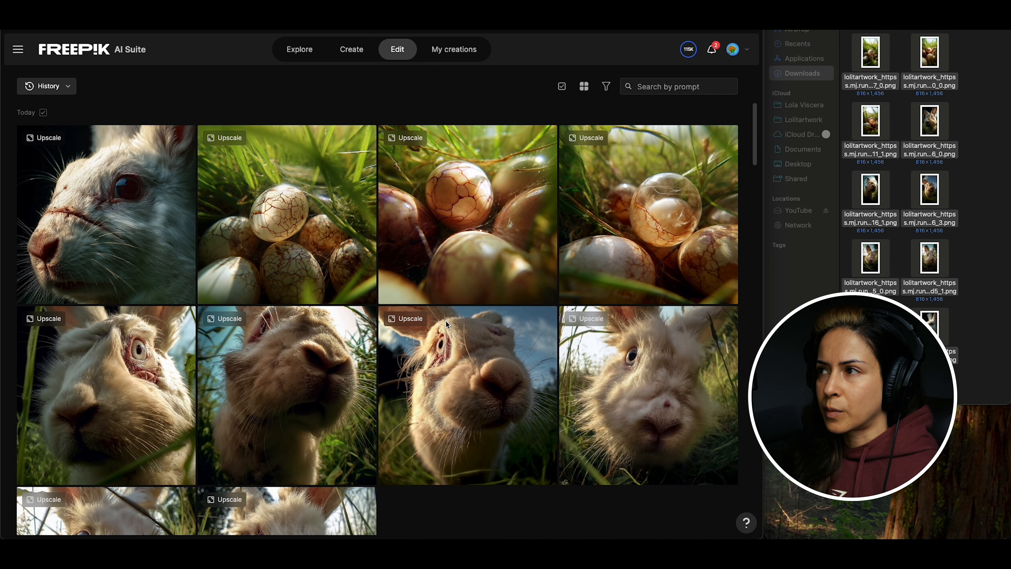
pyautogui.moveTo(79, 117); pyautogui.dragTo(704, 479)
pyautogui.scroll(3, 657, 446)
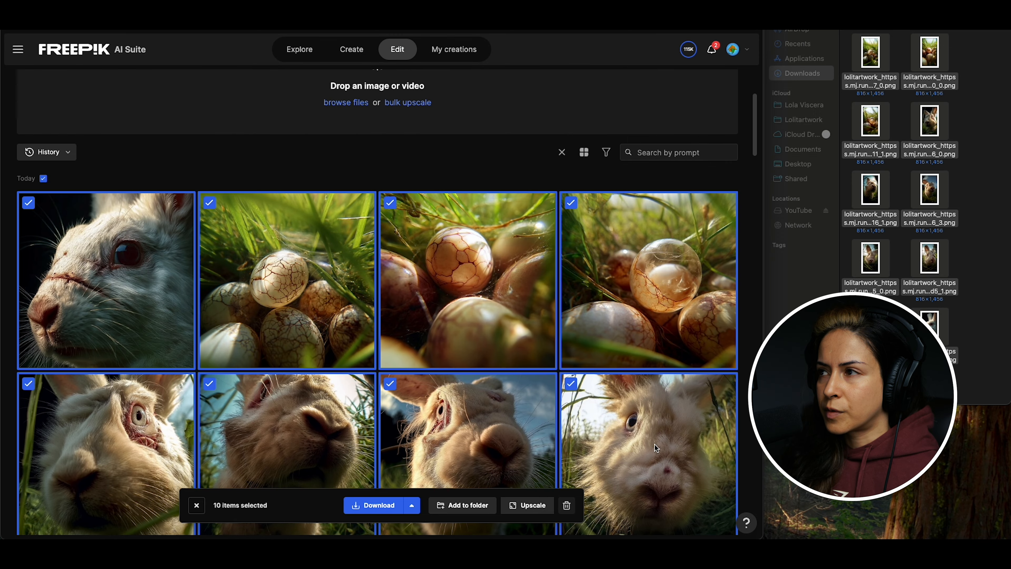
pyautogui.scroll(-3, 656, 449)
pyautogui.scroll(-8, 655, 446)
pyautogui.scroll(14, 299, 454)
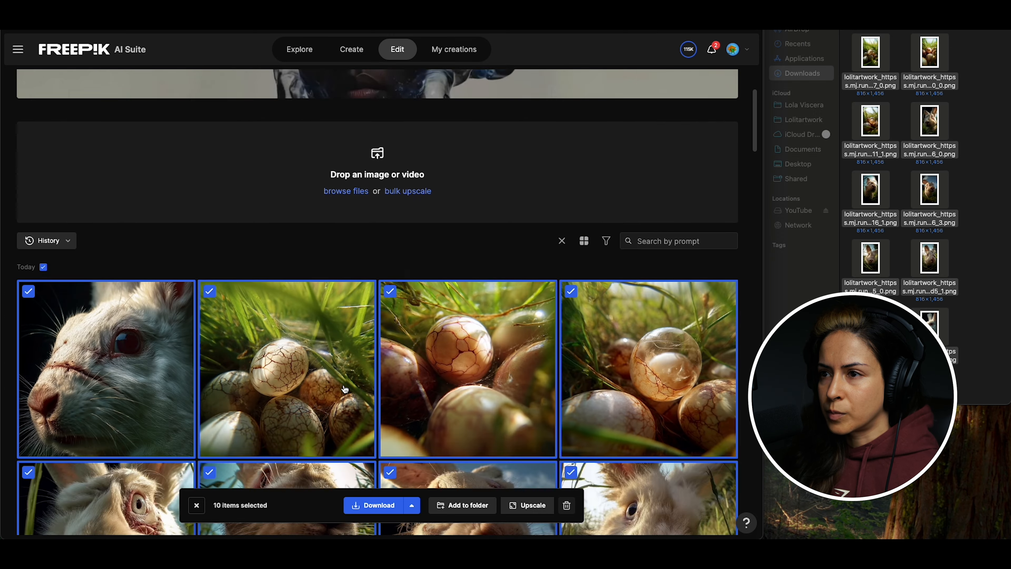
pyautogui.scroll(-6, 345, 390)
pyautogui.scroll(-5, 345, 389)
pyautogui.click(381, 505)
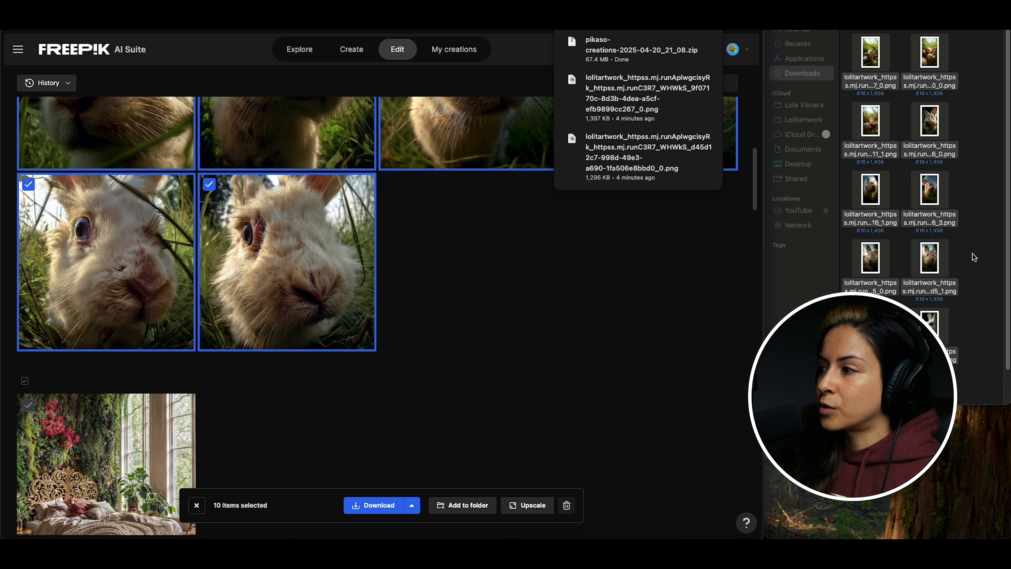
# Open the downloaded image folder and load freepik__enhance__84753.png as the start frame in Kling
pyautogui.scroll(-2, 980, 295)
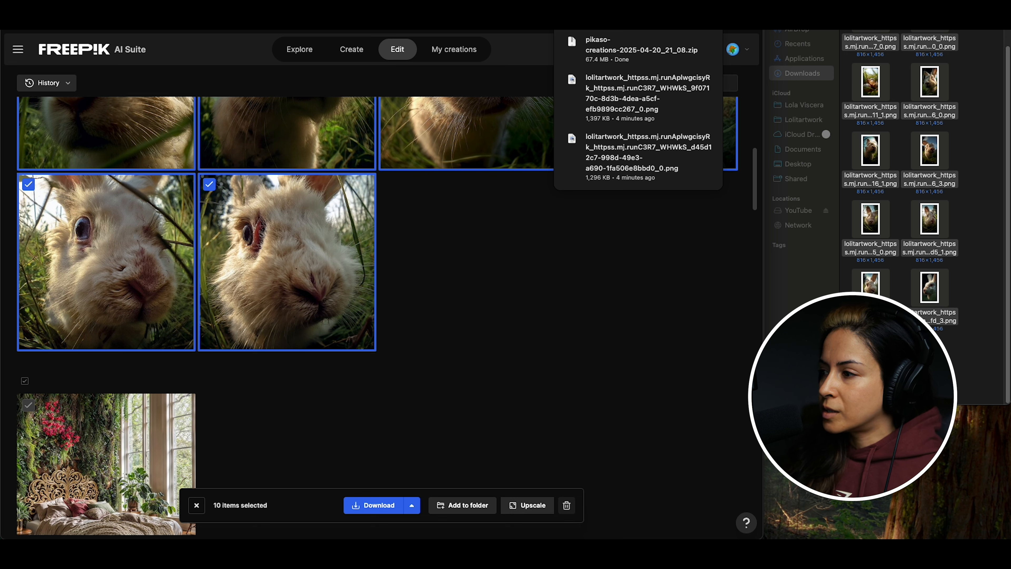
pyautogui.doubleClick(871, 356)
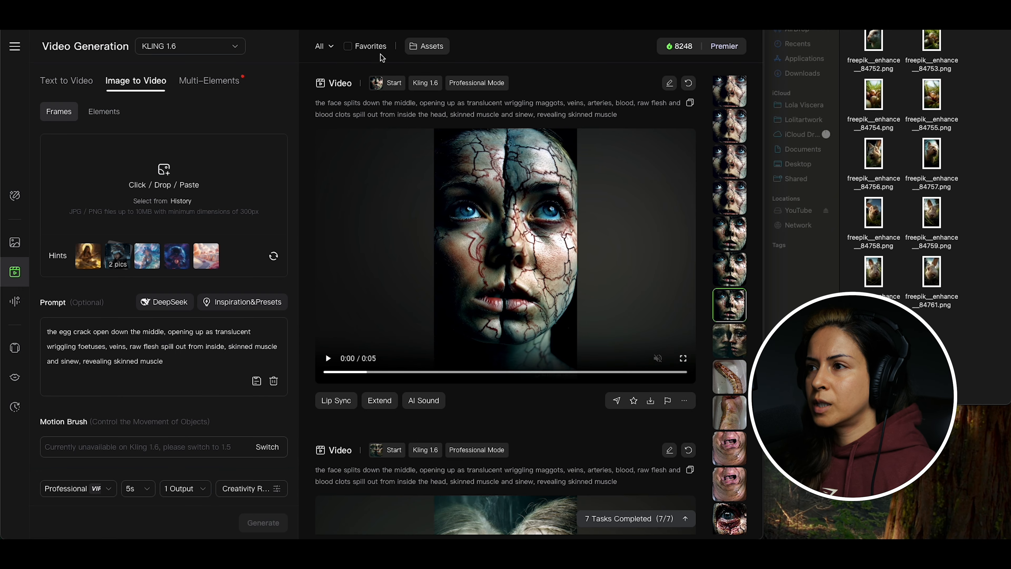
pyautogui.moveTo(820, 3); pyautogui.dragTo(820, 40)
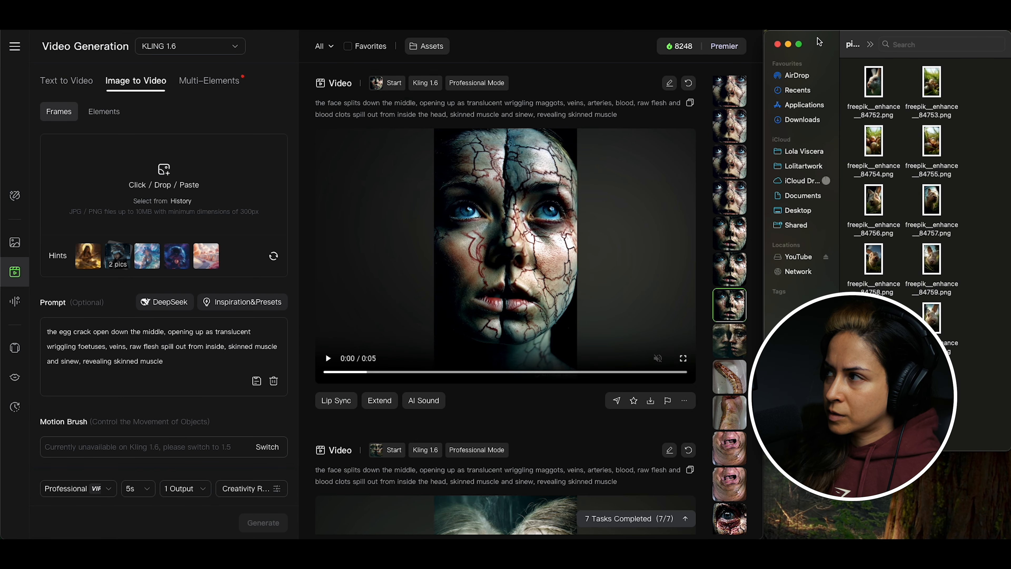
pyautogui.click(934, 91)
pyautogui.moveTo(932, 84); pyautogui.dragTo(210, 194)
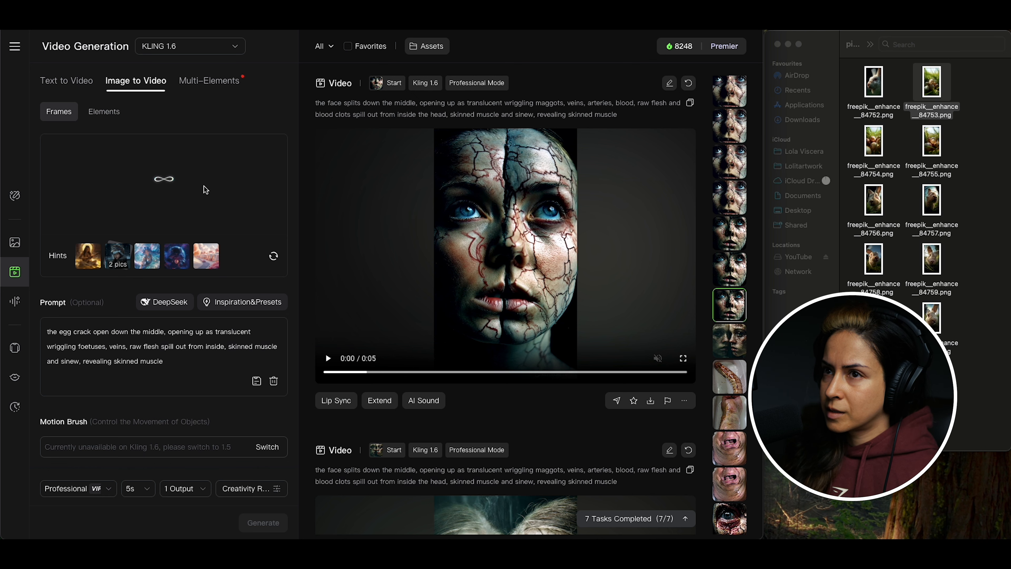
# Set the video model to KLING 2.0 Master, look through the earlier videos and generate the egg video
pyautogui.click(225, 48)
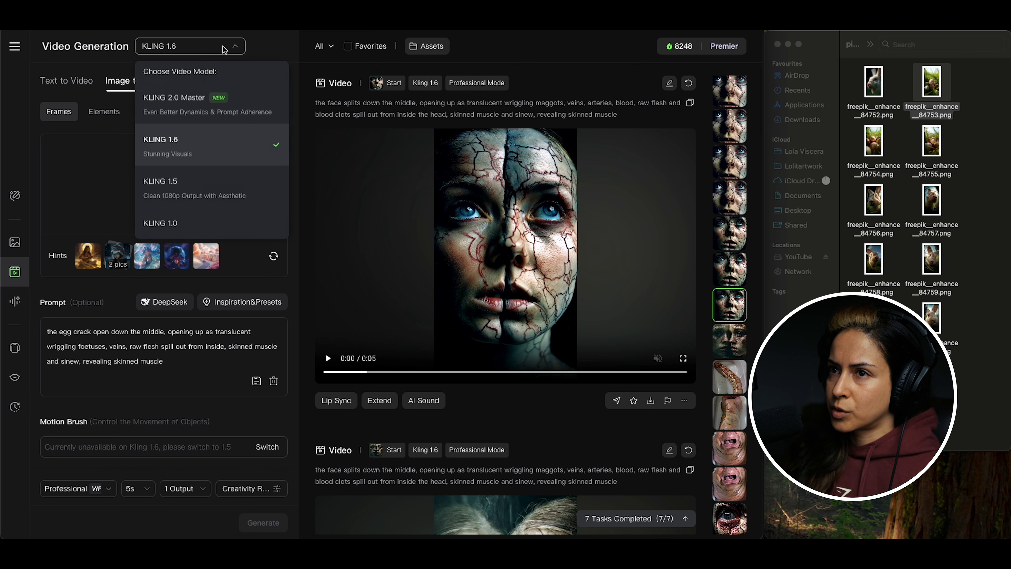
pyautogui.click(194, 110)
pyautogui.scroll(-5, 594, 246)
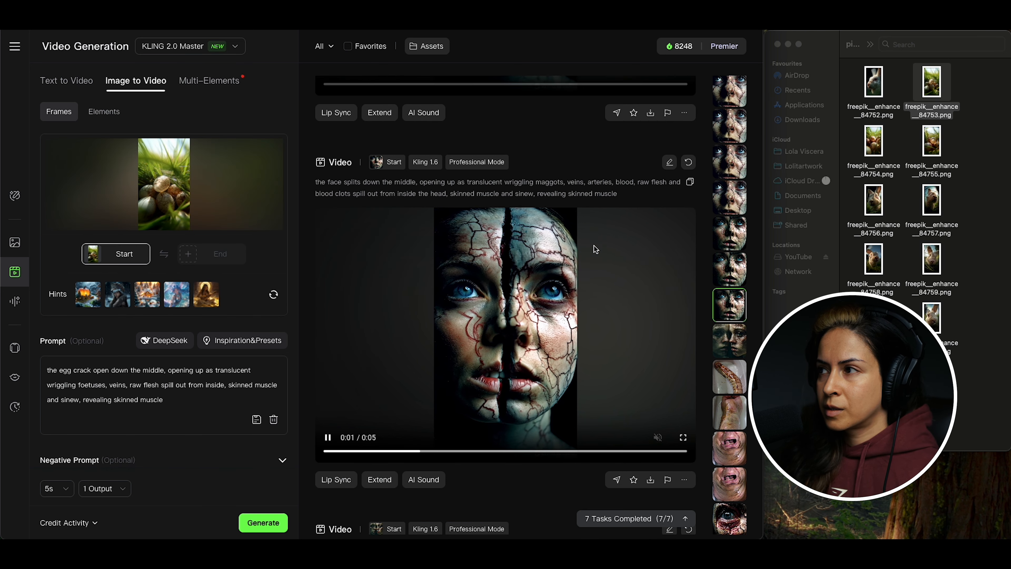
pyautogui.scroll(-3, 597, 247)
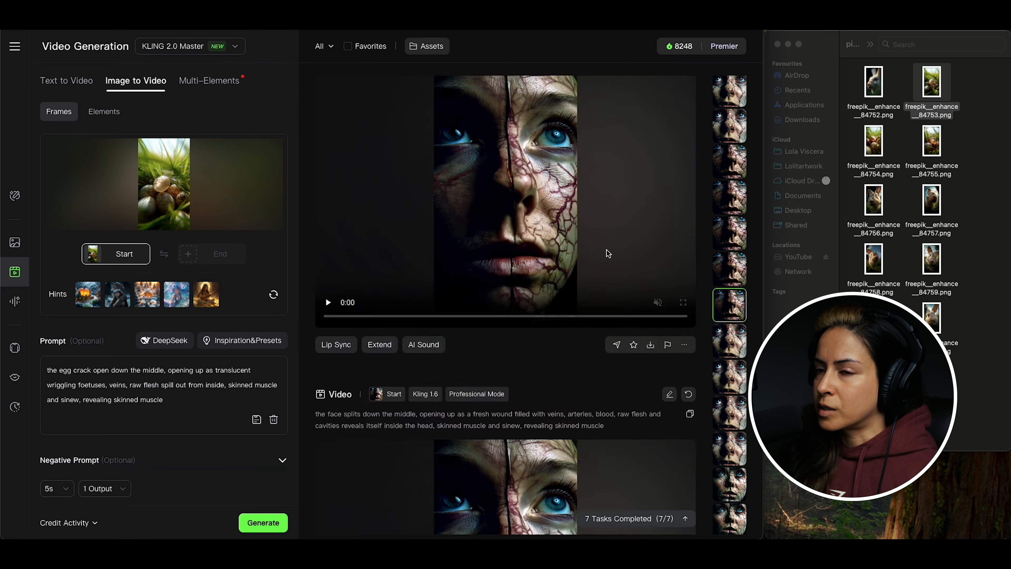
pyautogui.scroll(-15, 608, 253)
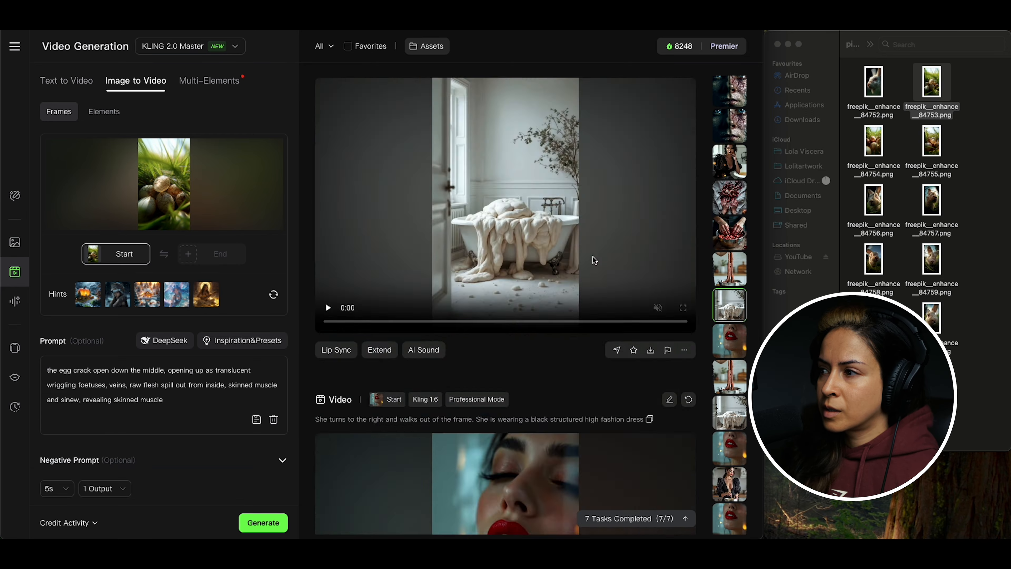
pyautogui.scroll(20, 594, 257)
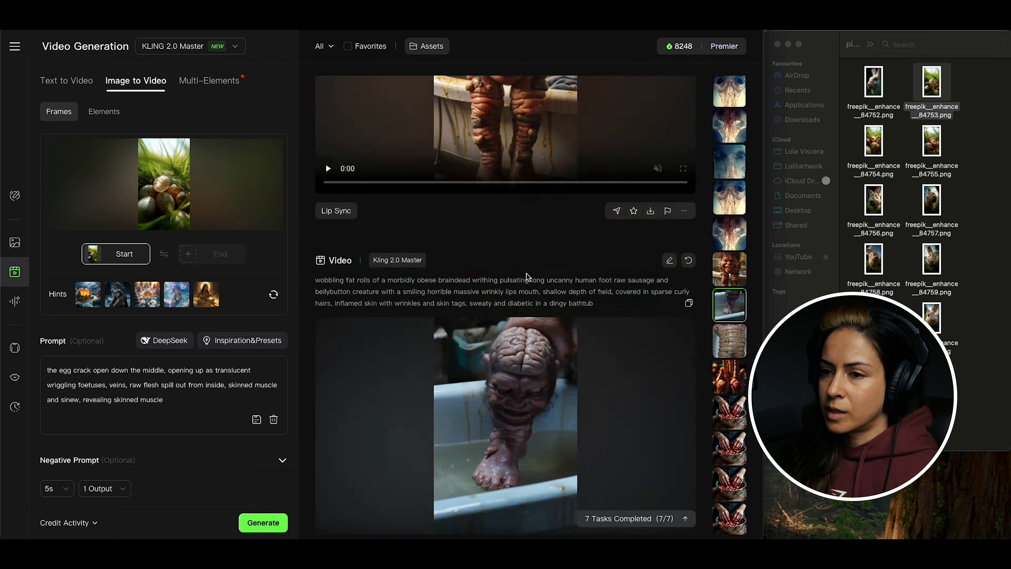
pyautogui.scroll(15, 517, 277)
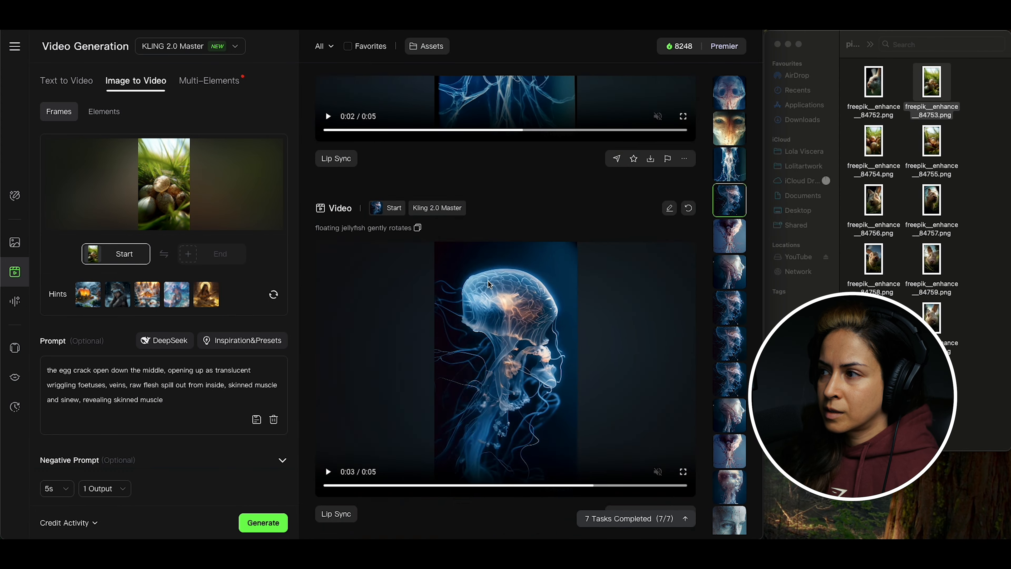
pyautogui.scroll(10, 488, 281)
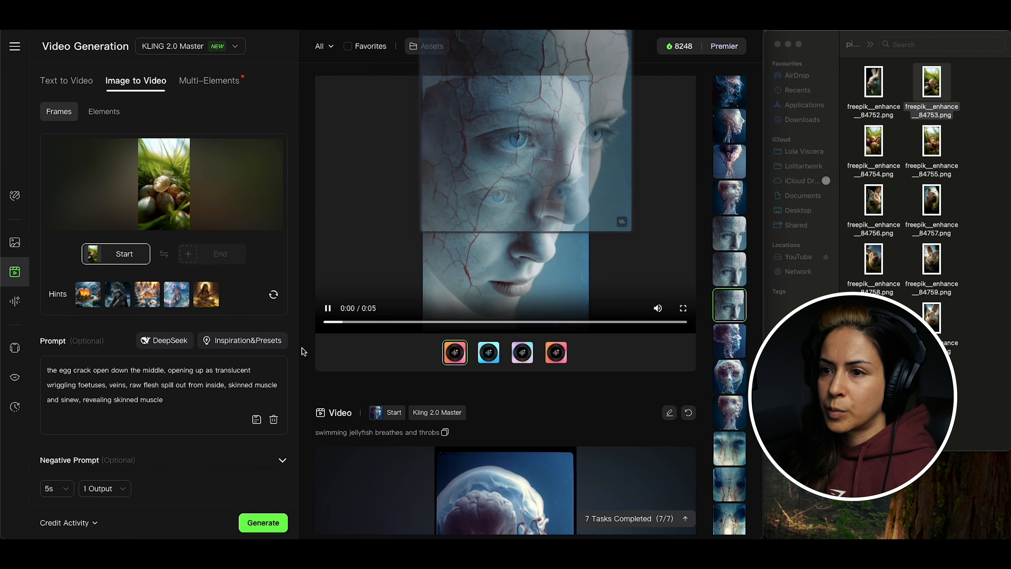
pyautogui.click(263, 527)
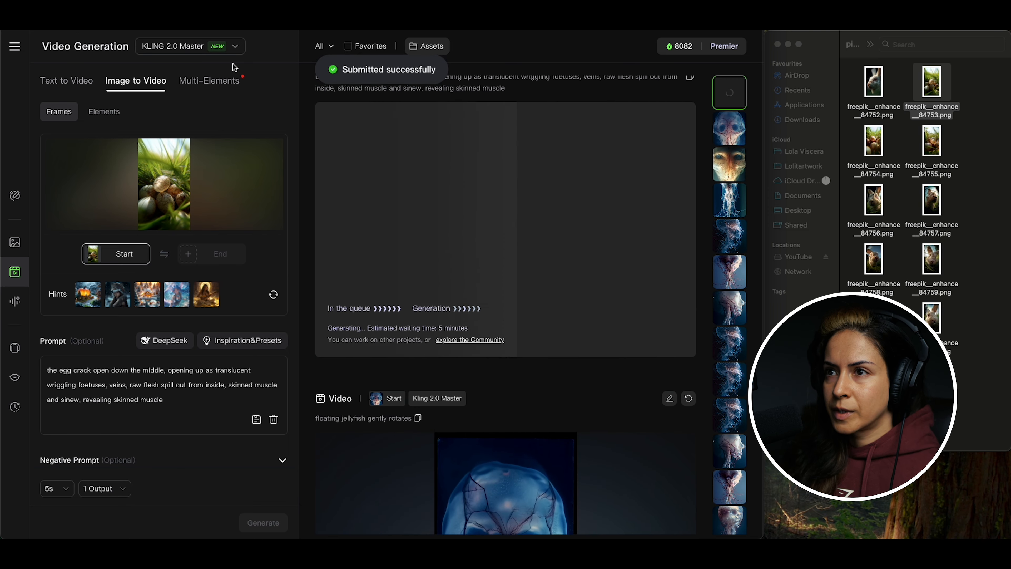
# Generate the egg video again with the KLING 1.6 model and clear the egg start image
pyautogui.click(236, 48)
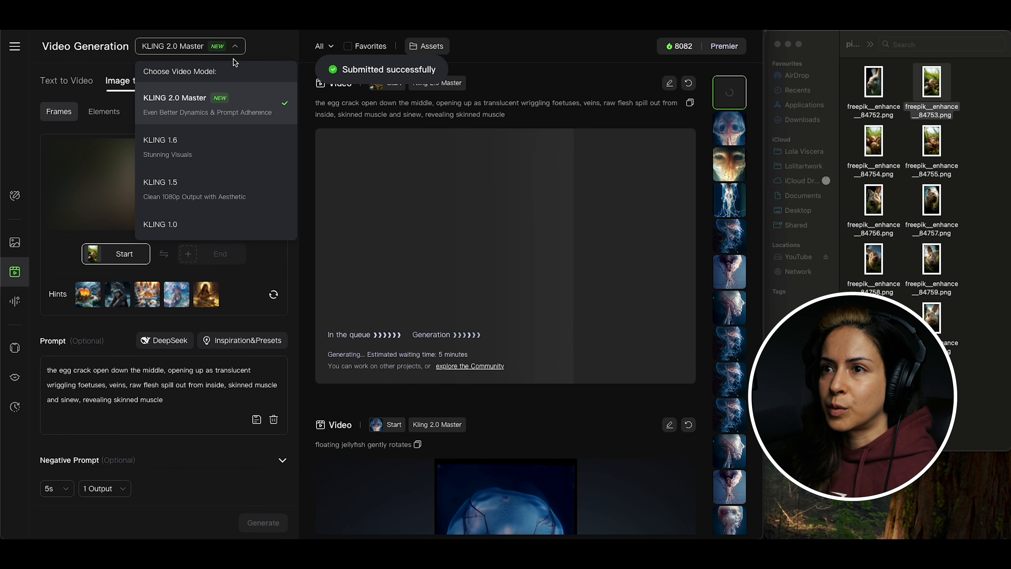
pyautogui.click(192, 143)
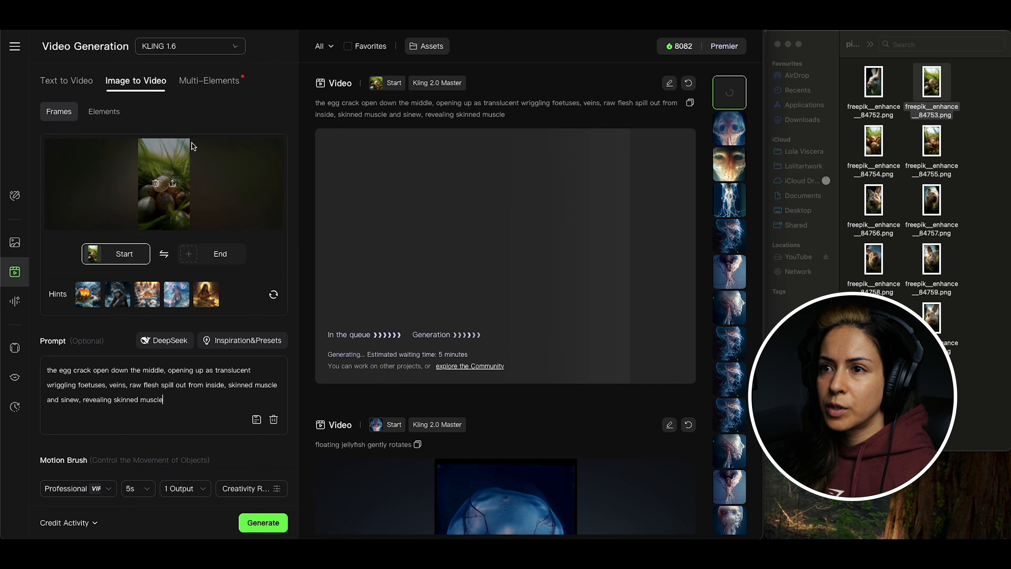
pyautogui.click(264, 524)
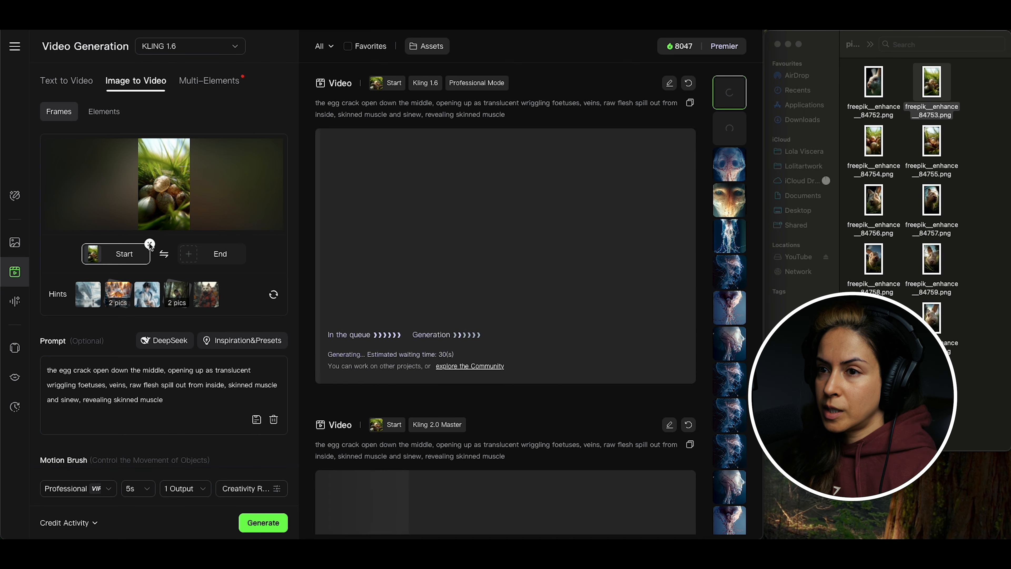
pyautogui.click(149, 244)
# Preview the bunny images freepik__enhance__84752.png and freepik__enhance__84757.png and move freepik__enhance__84757.png to the bin
pyautogui.click(881, 88)
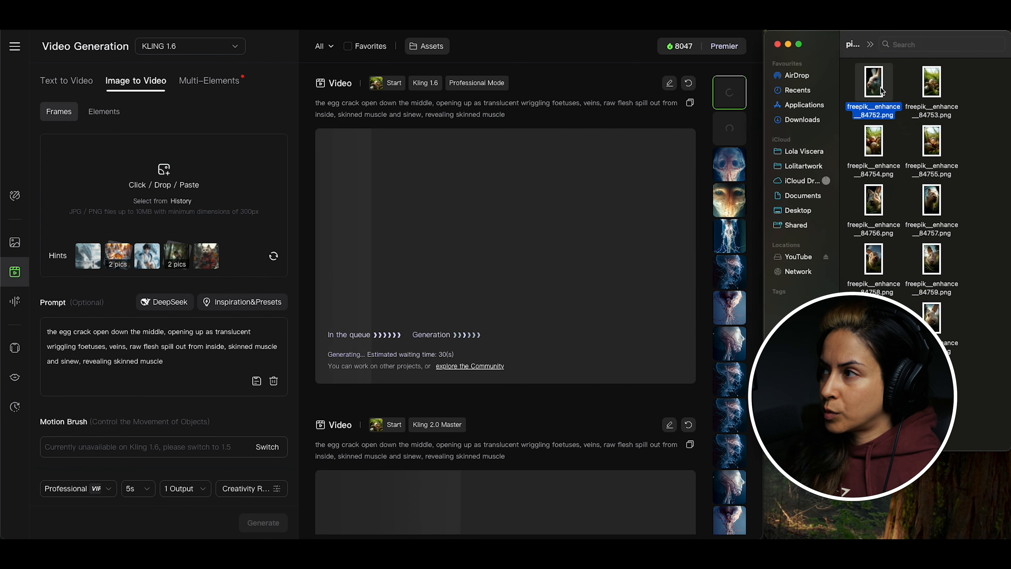
pyautogui.press('space')
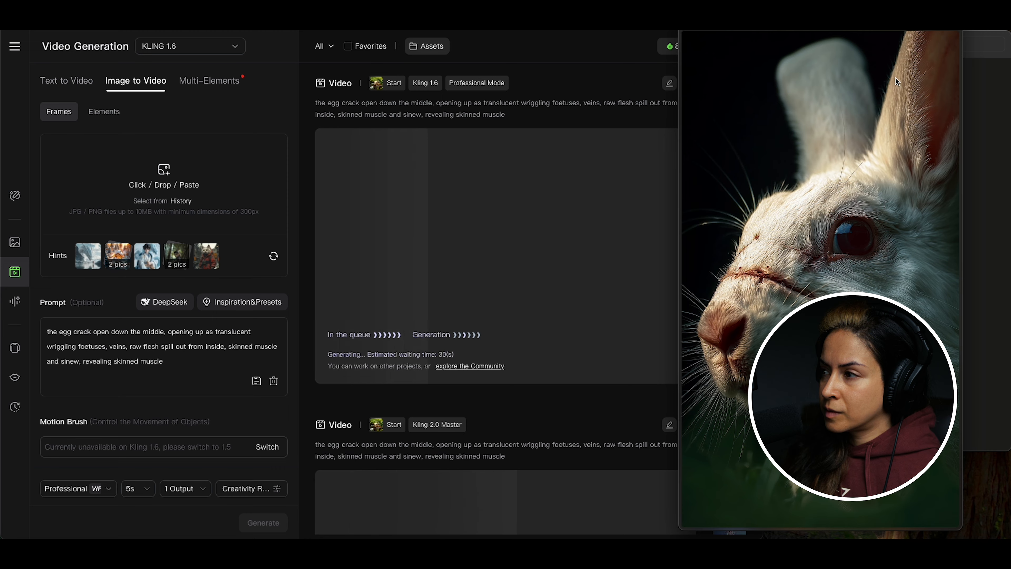
pyautogui.press('space')
pyautogui.click(936, 197)
pyautogui.press('space')
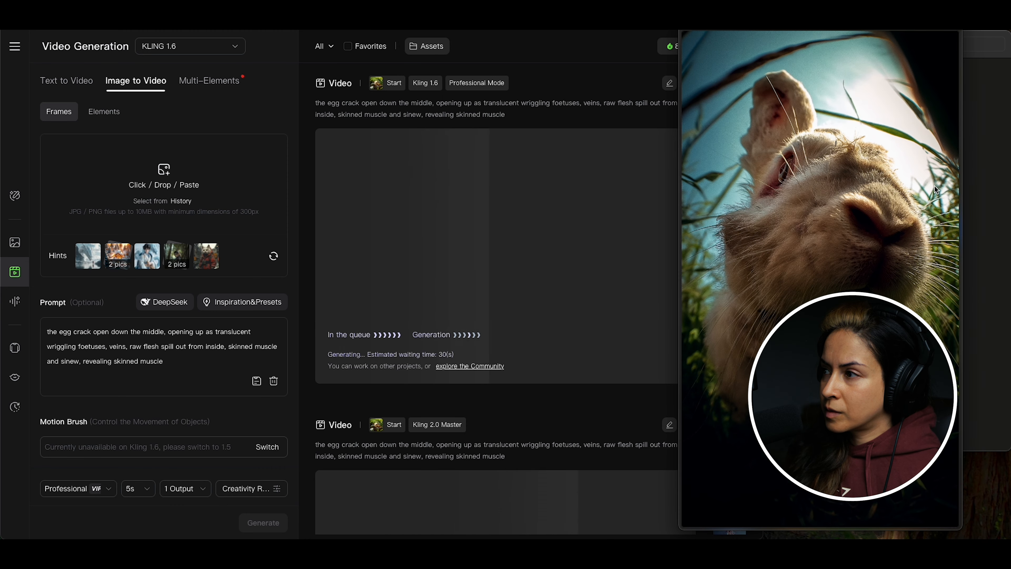
pyautogui.press('space')
pyautogui.rightClick(934, 199)
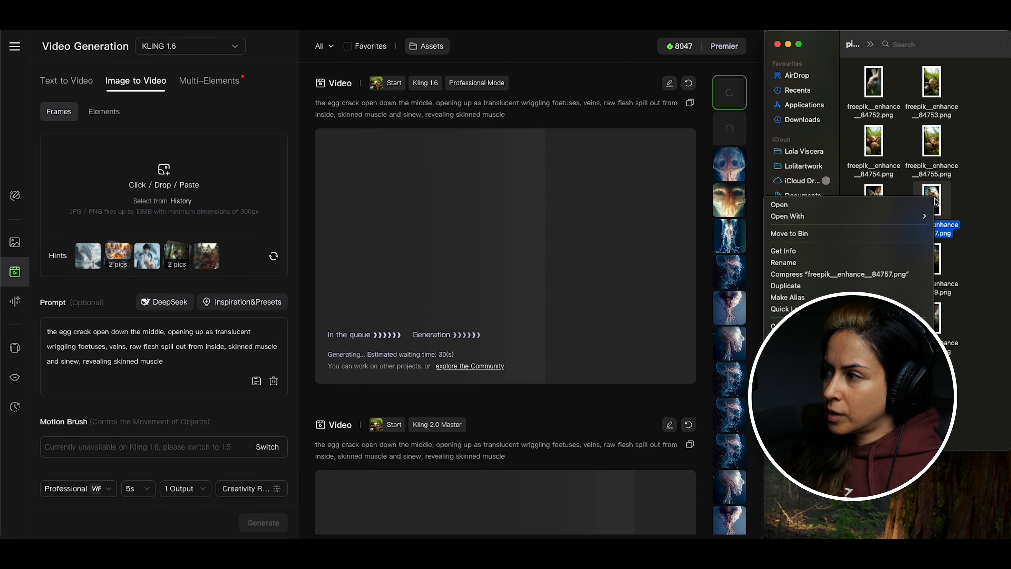
pyautogui.click(850, 234)
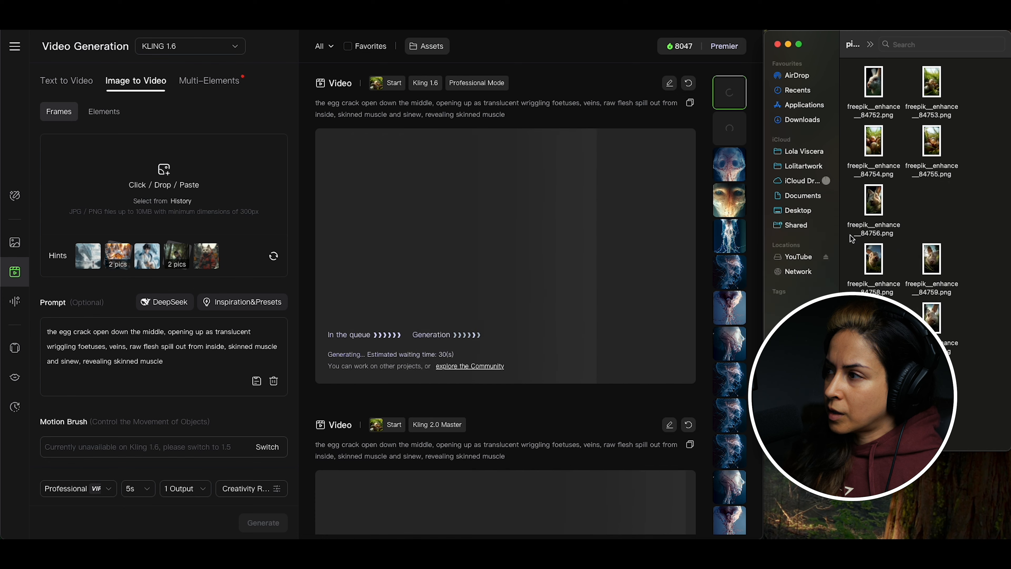
# Preview the remaining bunny images, including freepik__enhance__84758.png, freepik__enhance__84759.png and freepik__enhance__84760.png, to judge their quality
pyautogui.click(876, 258)
pyautogui.press('space')
pyautogui.press('space')
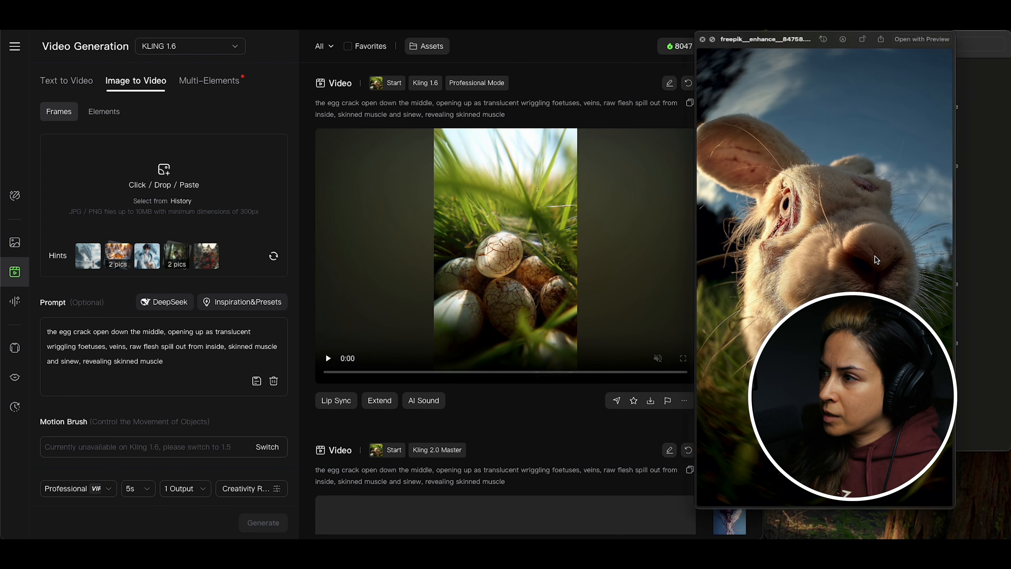
pyautogui.press('space')
pyautogui.press('space')
pyautogui.click(936, 284)
pyautogui.press('space')
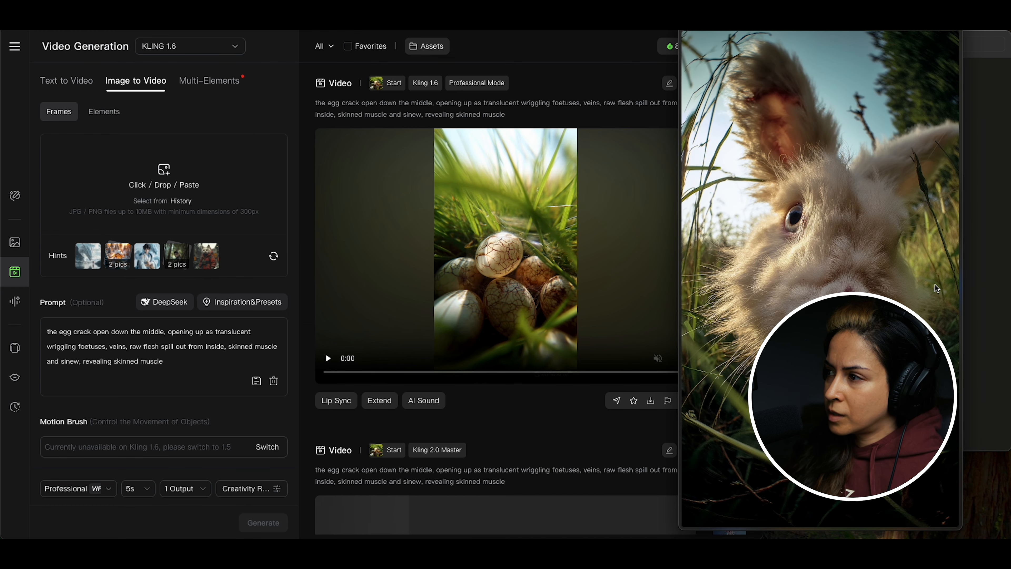
pyautogui.press('space')
pyautogui.click(929, 322)
pyautogui.press('space')
pyautogui.press('space')
pyautogui.press('space')
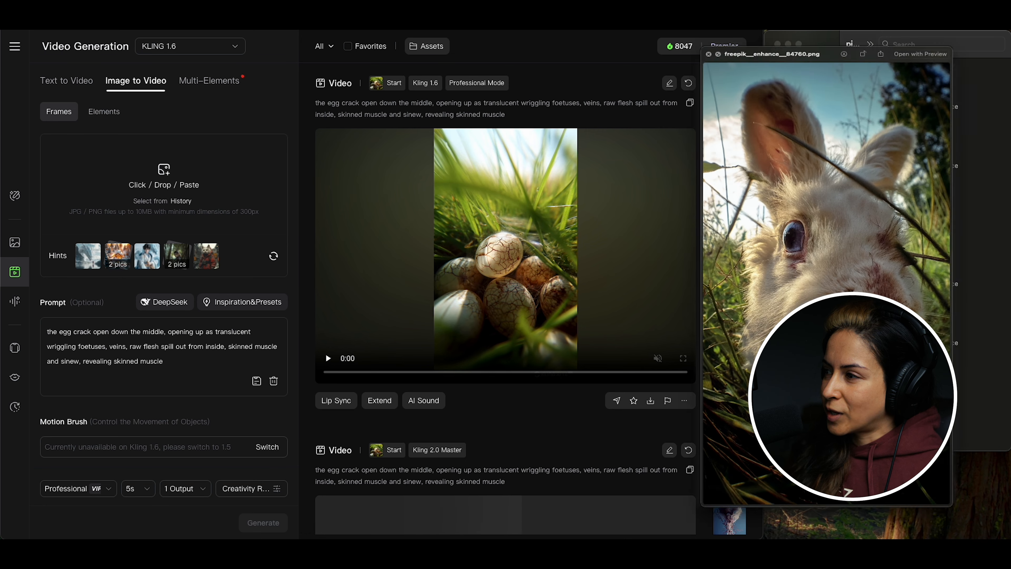
# Close the preview and move the bunny images freepik__enhance__84758.png and freepik__enhance__84752.png to the bin
pyautogui.press('space')
pyautogui.rightClick(876, 267)
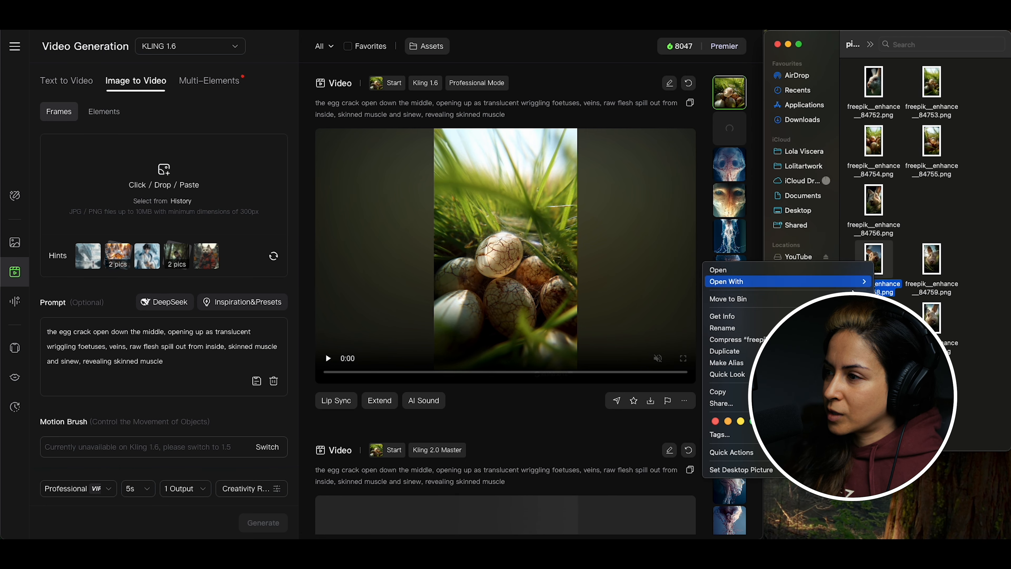
pyautogui.click(736, 298)
pyautogui.rightClick(872, 103)
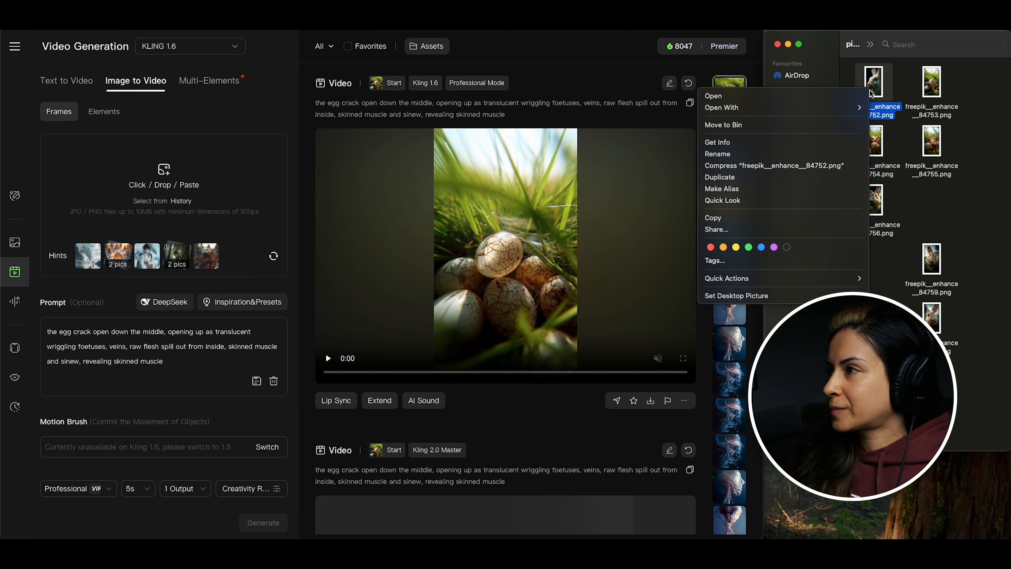
pyautogui.click(816, 126)
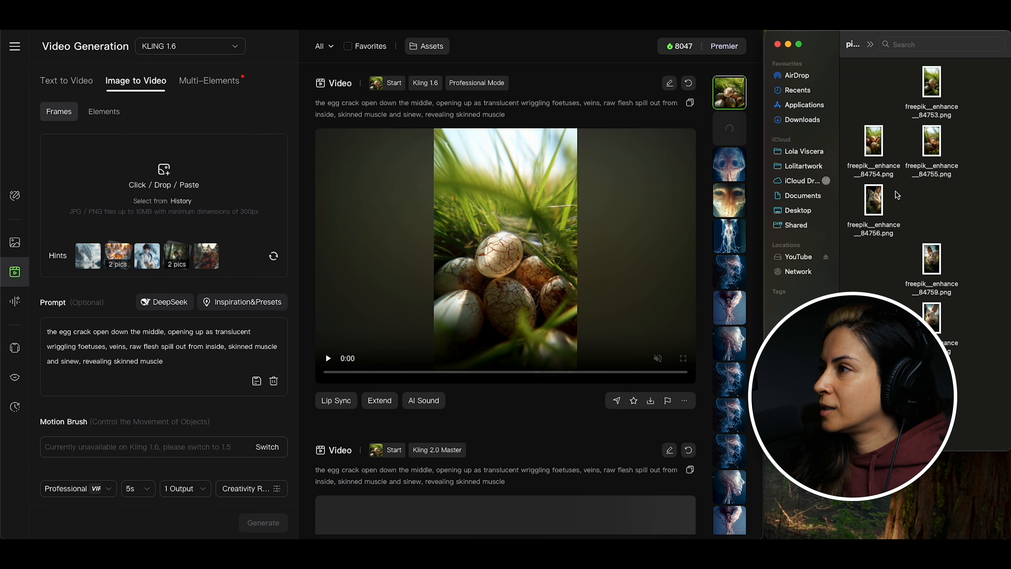
# Preview freepik__enhance__84756.png and move its icon into the empty spot beside freepik__enhance__84753.png
pyautogui.click(889, 203)
pyautogui.press('space')
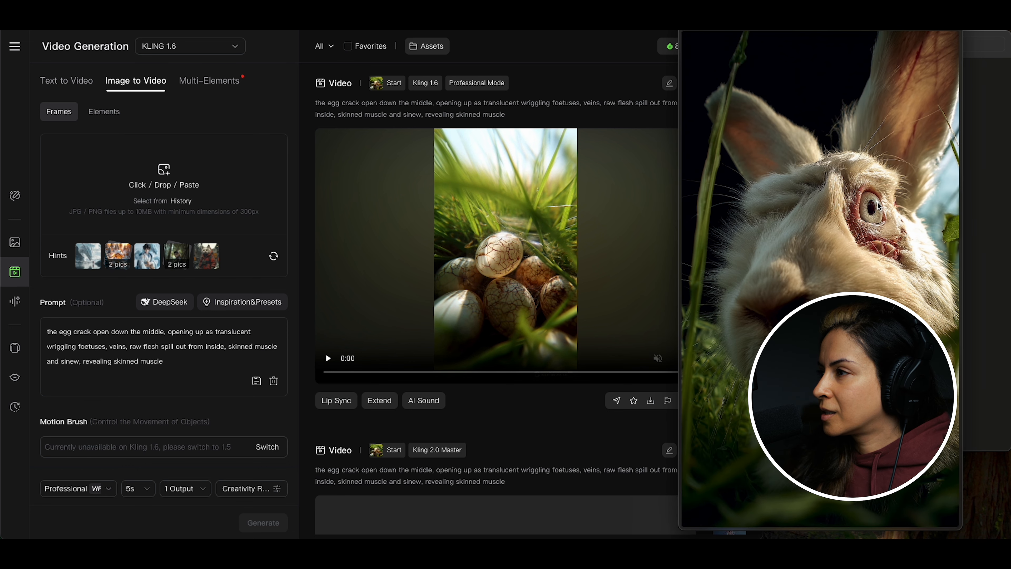
pyautogui.press('space')
pyautogui.moveTo(880, 208); pyautogui.dragTo(879, 97)
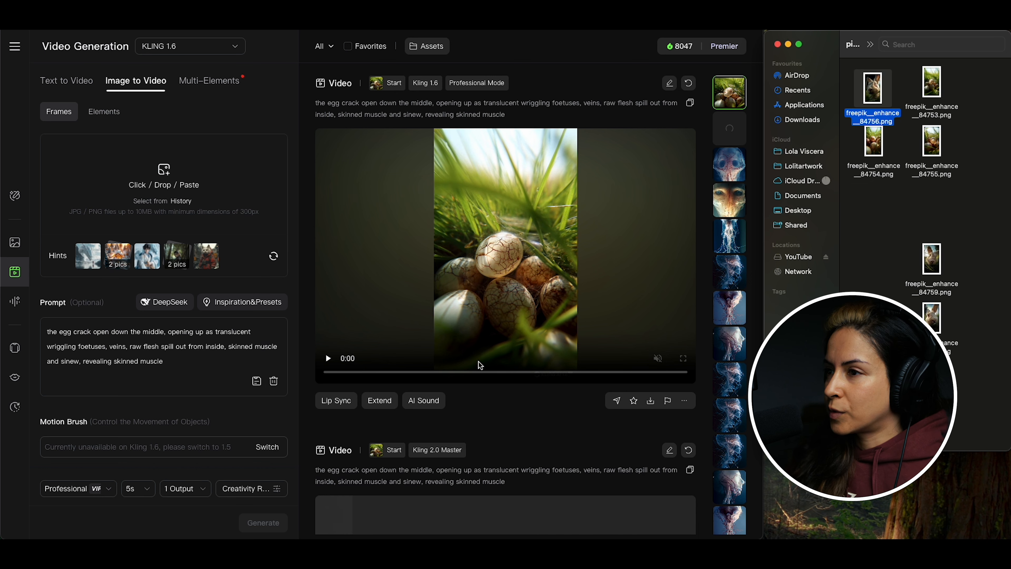
# Play the finished Kling 1.6 egg video and pause it to inspect the cracking egg
pyautogui.click(542, 430)
pyautogui.click(523, 336)
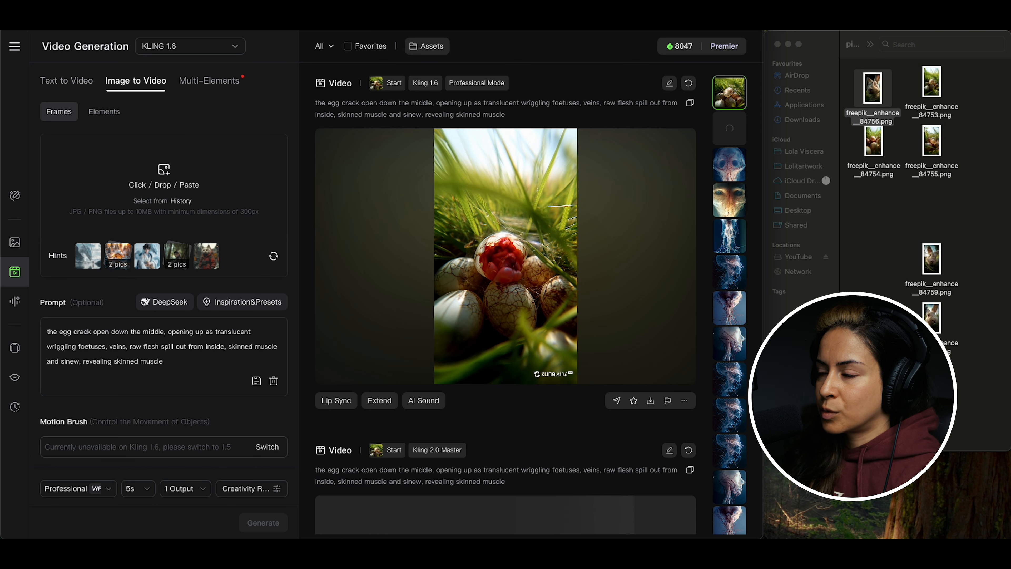
pyautogui.click(502, 259)
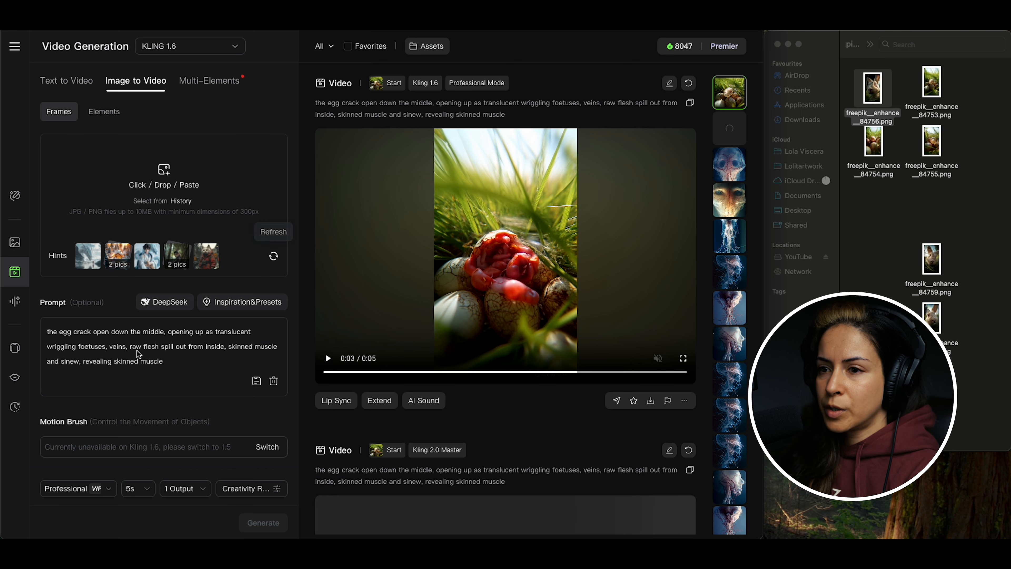
# Copy the egg prompt into Hailuo AI's Image to Video, add freepik__enhance__84754.png as the image and generate the video
pyautogui.moveTo(164, 360); pyautogui.dragTo(43, 329)
pyautogui.press('super+c')
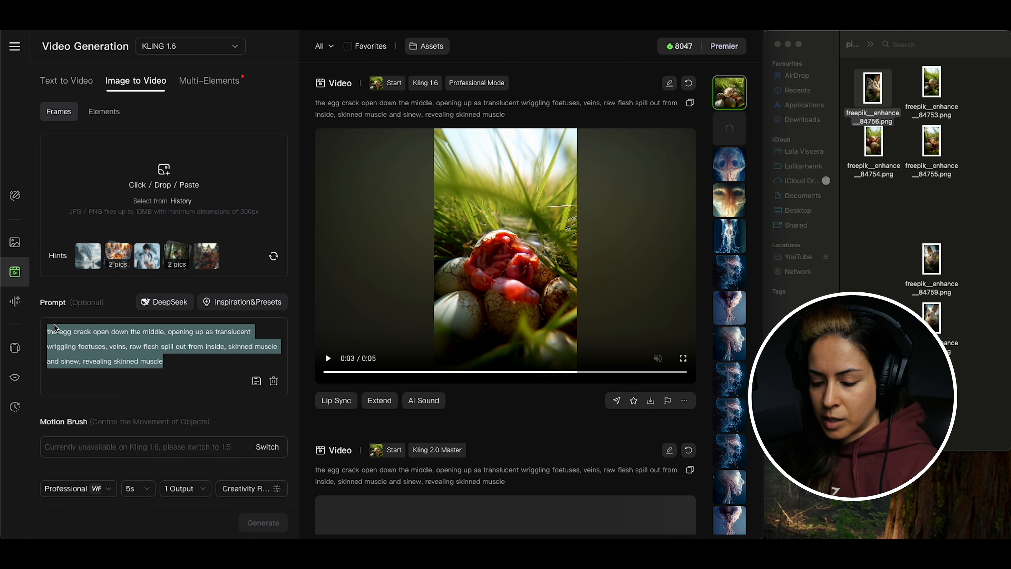
pyautogui.click(331, 16)
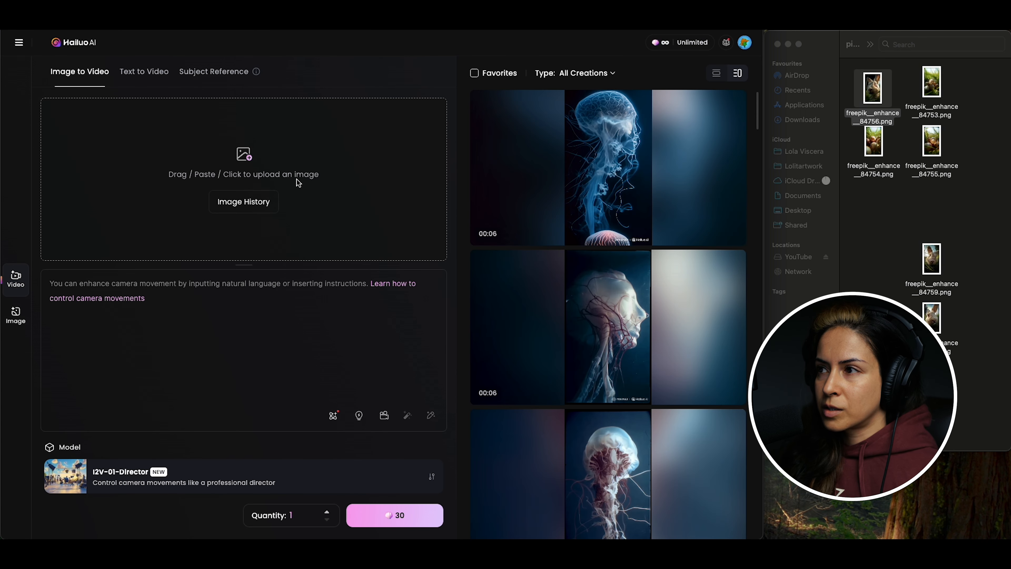
pyautogui.press('super+v')
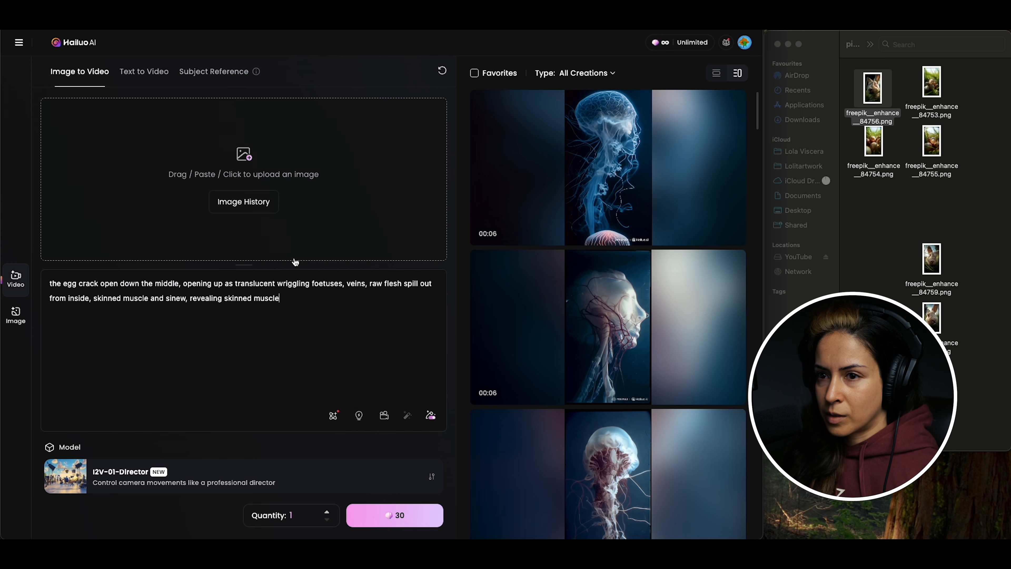
pyautogui.moveTo(886, 138); pyautogui.dragTo(341, 185)
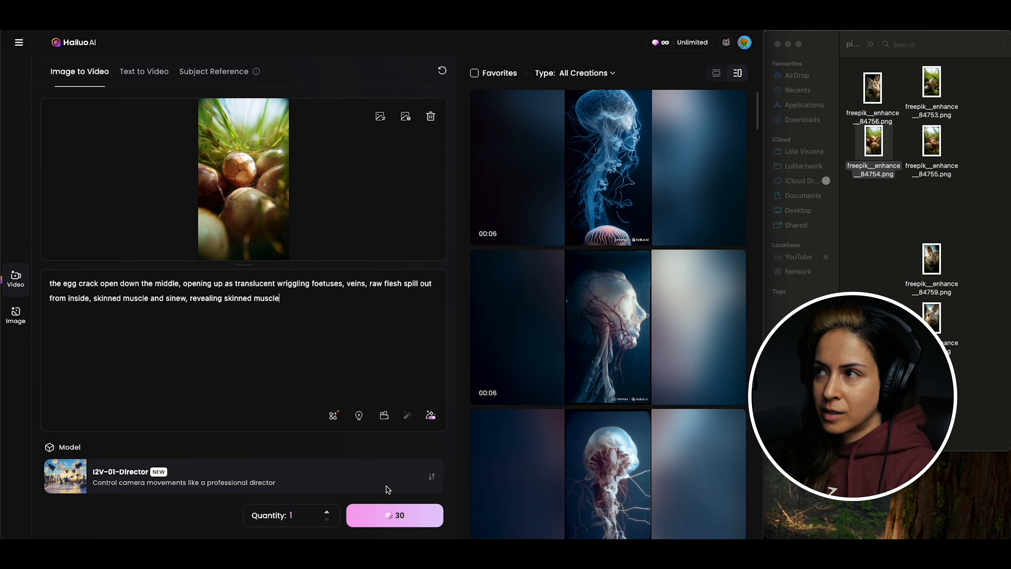
pyautogui.click(388, 520)
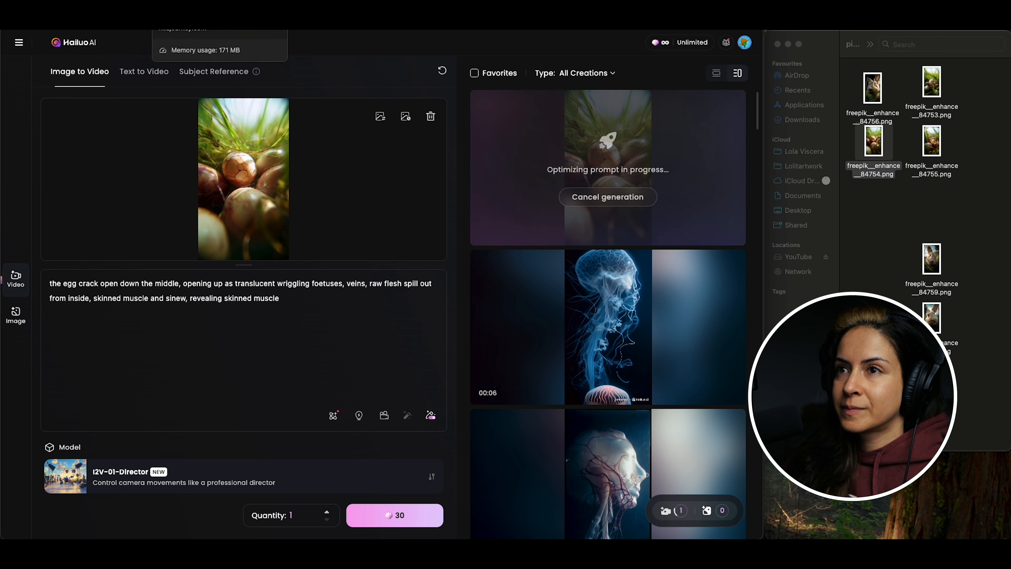
# Switch back to Kling and replay the Kling 1.6 egg video to review how the egg opens
pyautogui.click(183, 16)
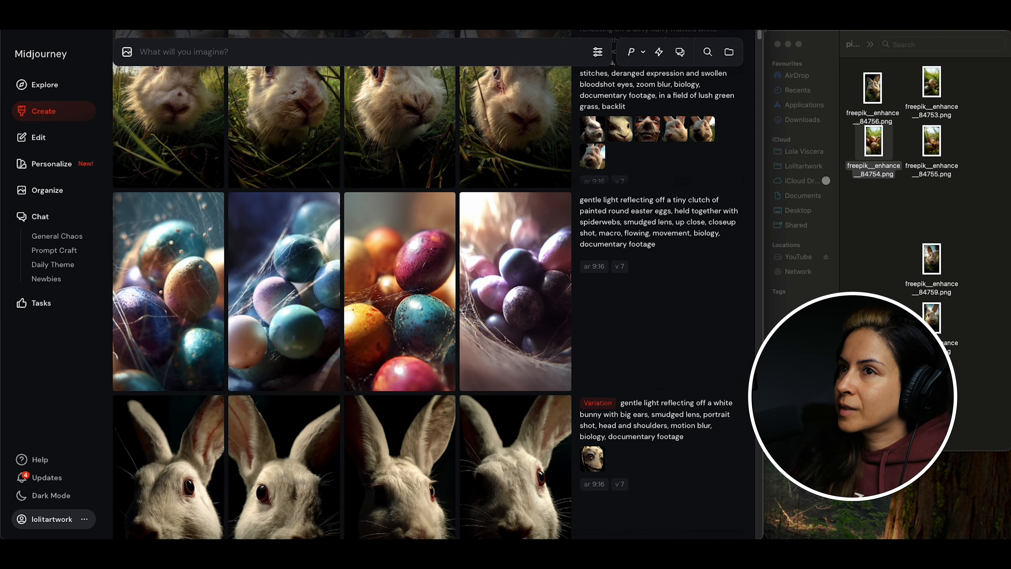
pyautogui.click(279, 16)
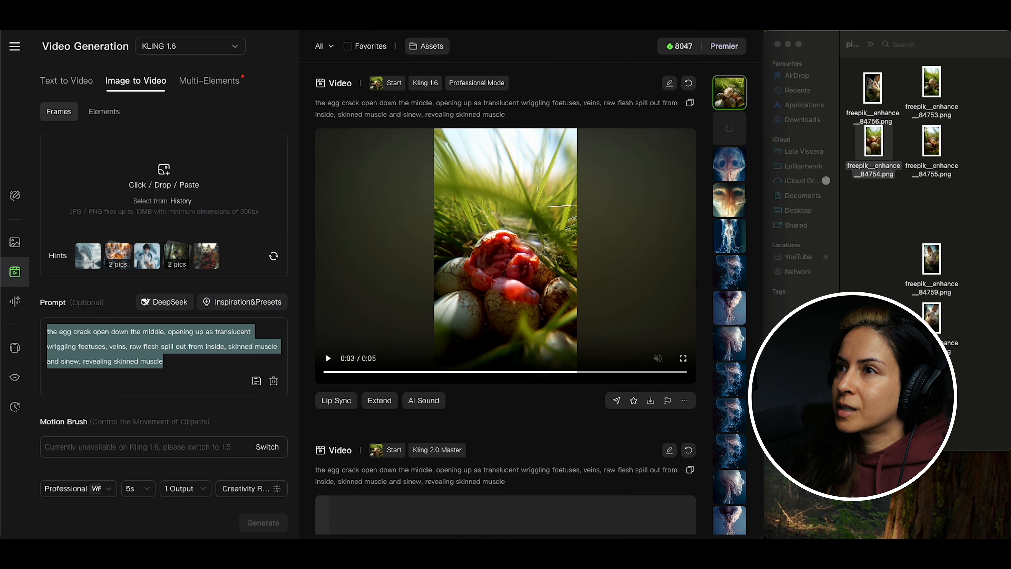
pyautogui.click(631, 250)
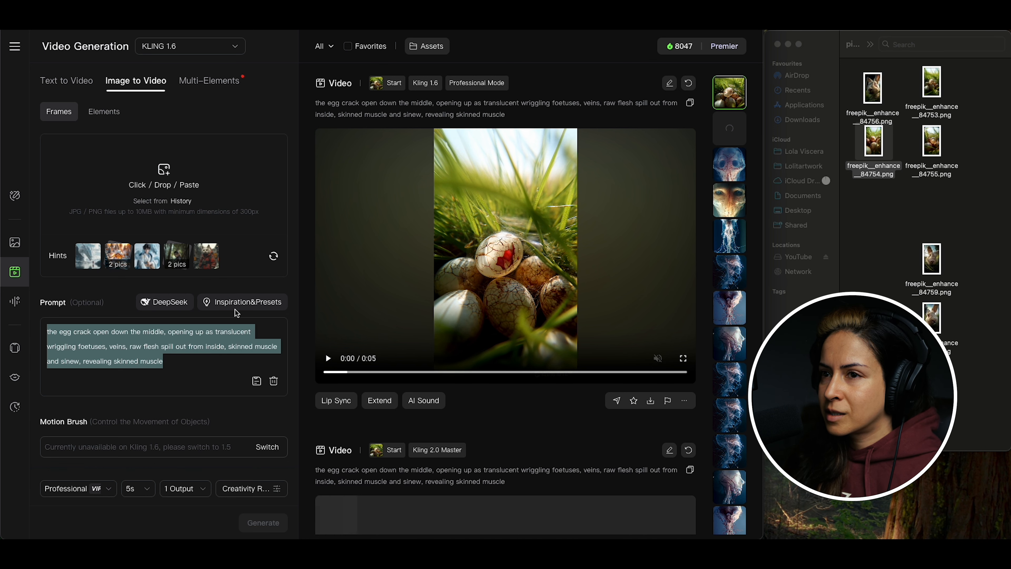
pyautogui.click(371, 181)
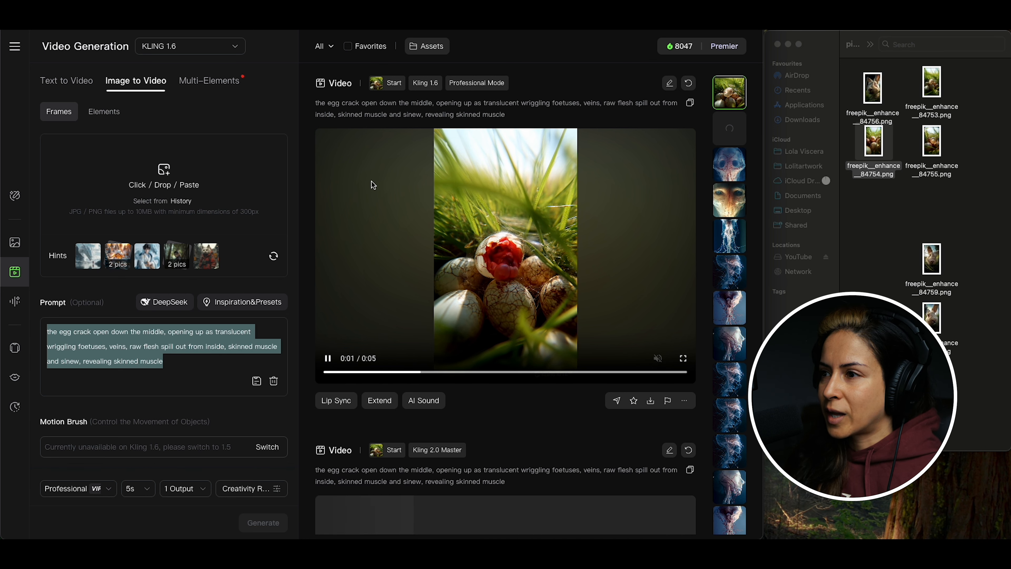
pyautogui.click(384, 181)
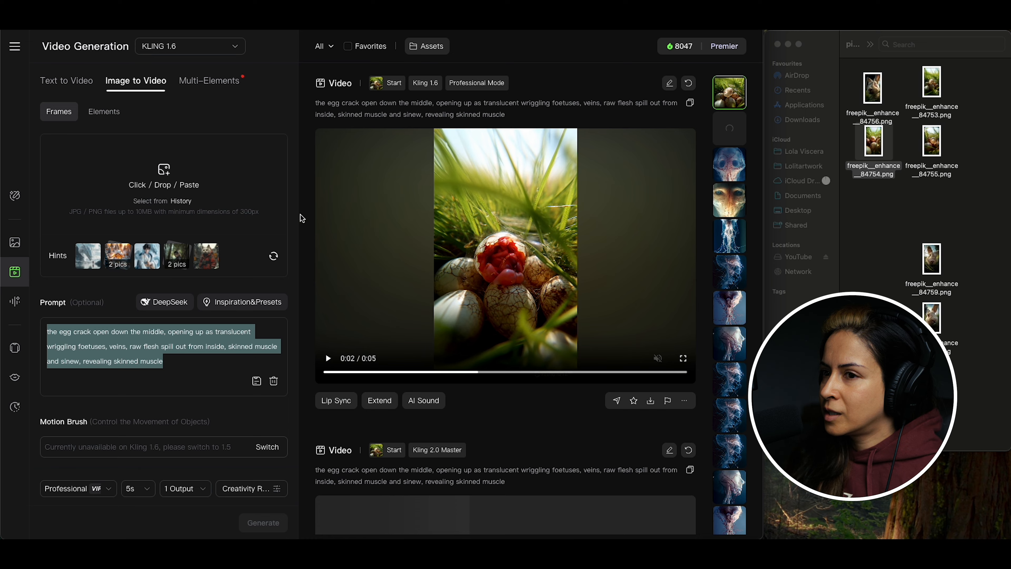
# Use freepik__enhance__84753.png as the start image, correct "crack" to "cracks" in the prompt and generate the video
pyautogui.click(218, 188)
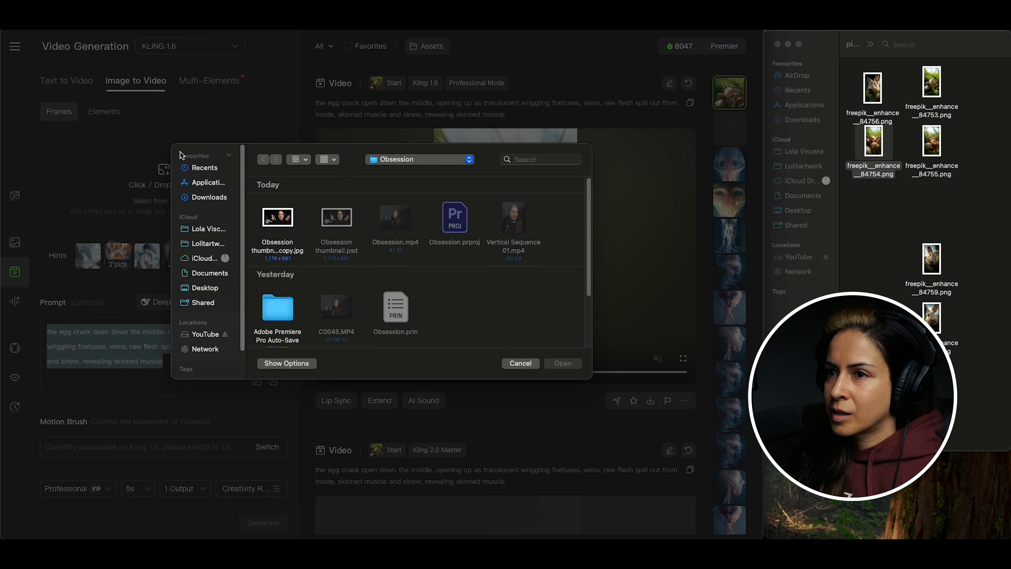
pyautogui.click(517, 364)
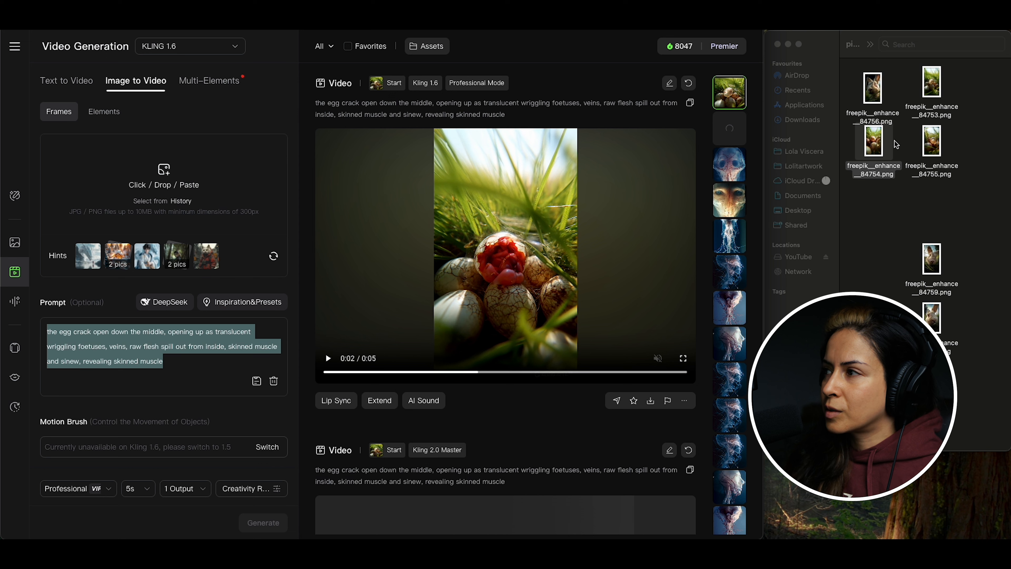
pyautogui.moveTo(934, 83); pyautogui.dragTo(187, 190)
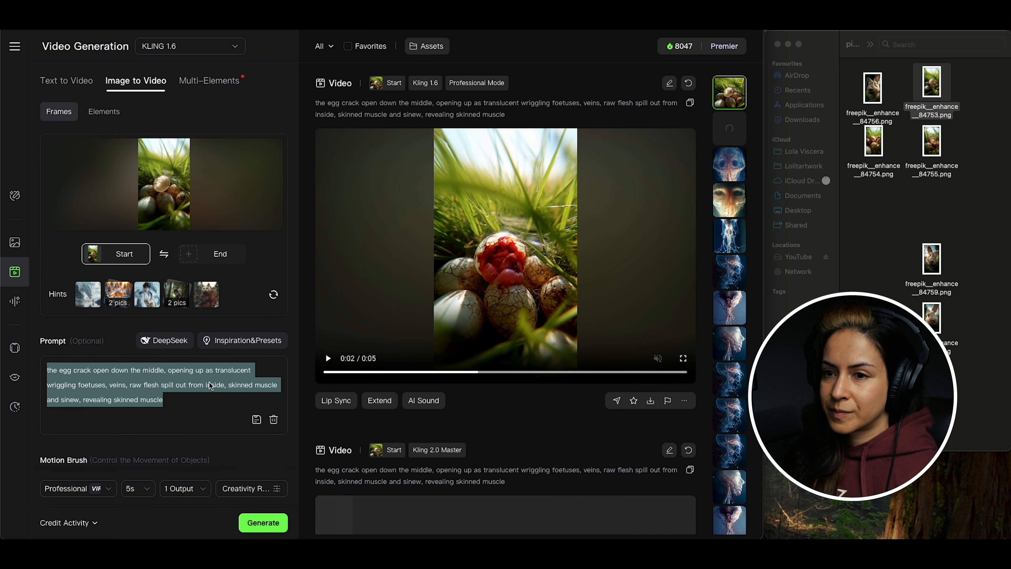
pyautogui.click(88, 381)
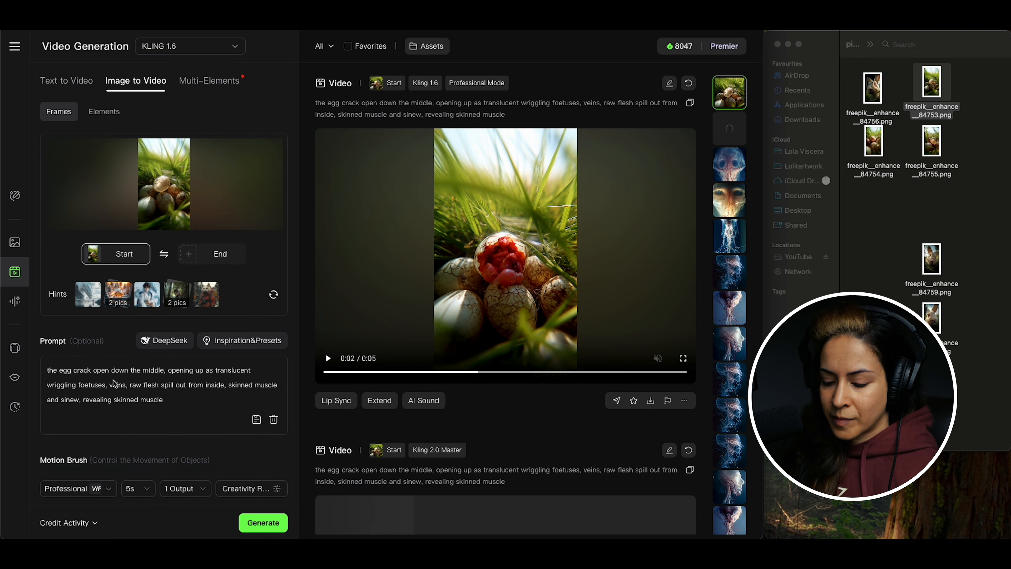
pyautogui.click(94, 370)
pyautogui.write('s')
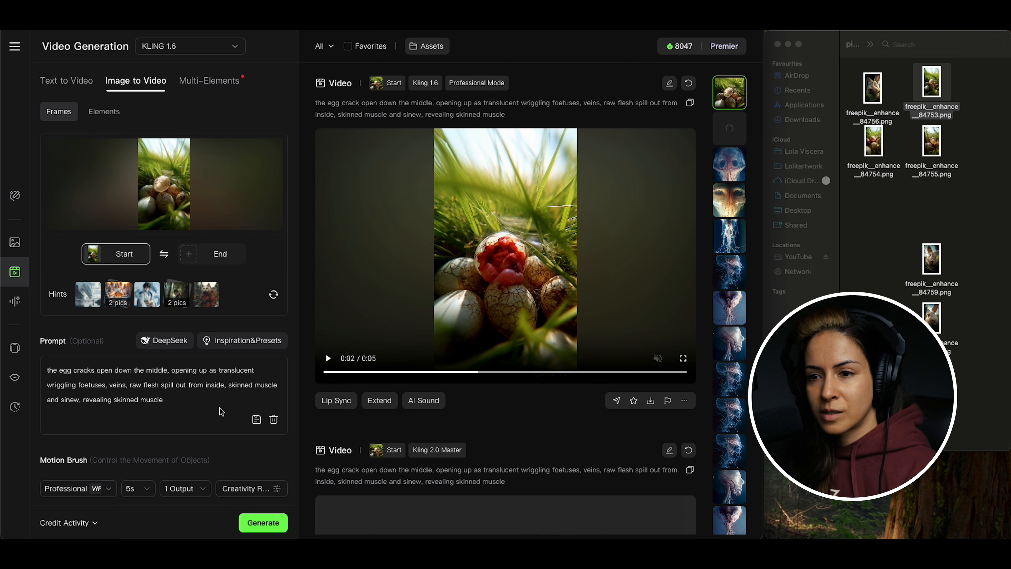
pyautogui.click(262, 525)
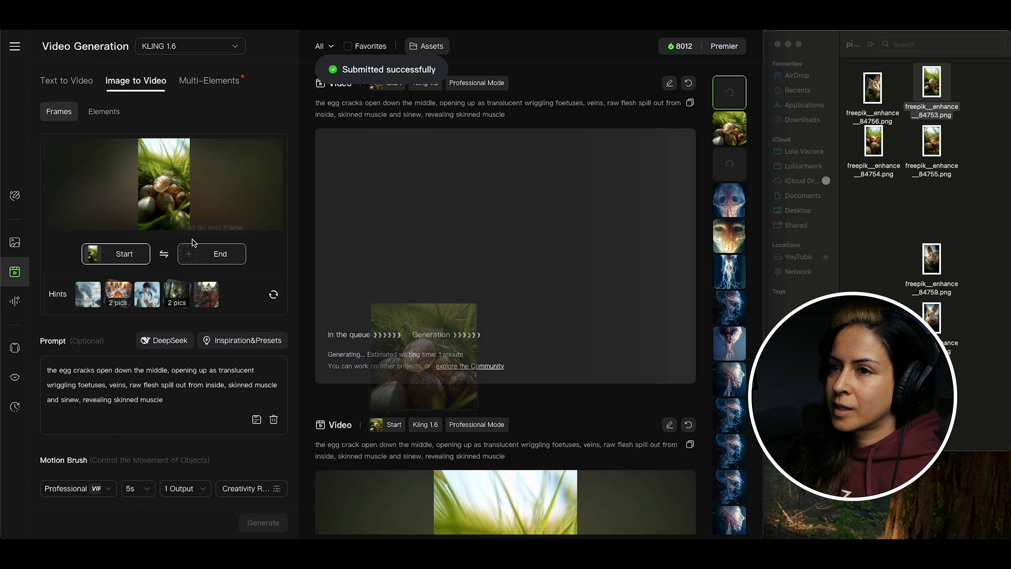
# Replace the start image with freepik__enhance__84754.png and generate another egg video with the same prompt
pyautogui.click(150, 244)
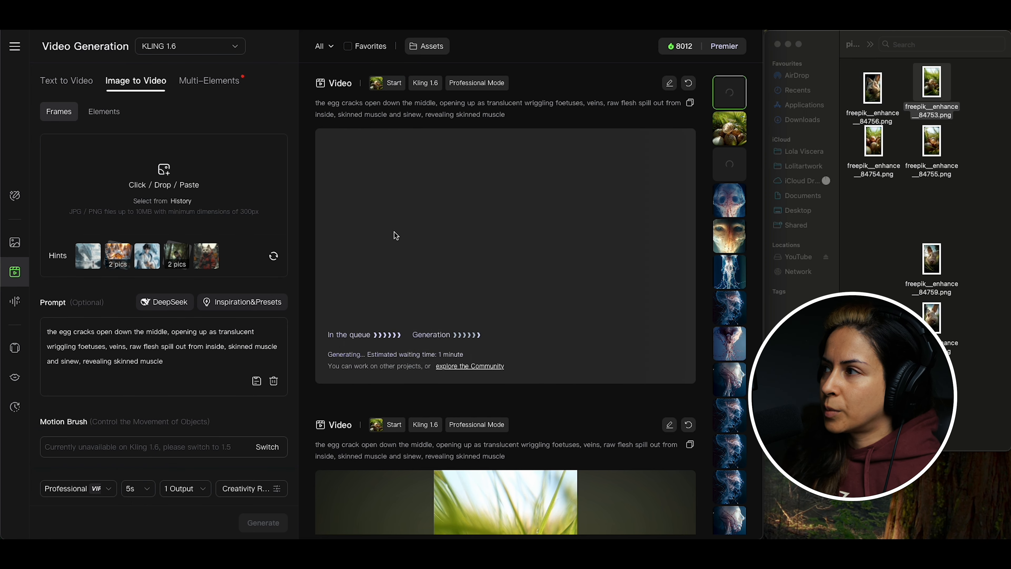
pyautogui.moveTo(874, 140); pyautogui.dragTo(184, 186)
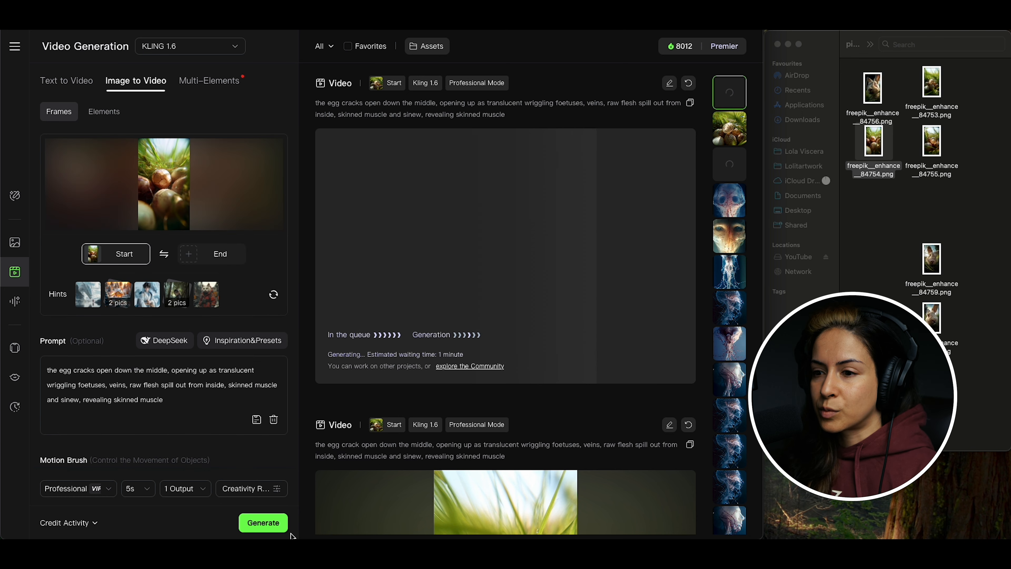
pyautogui.click(259, 525)
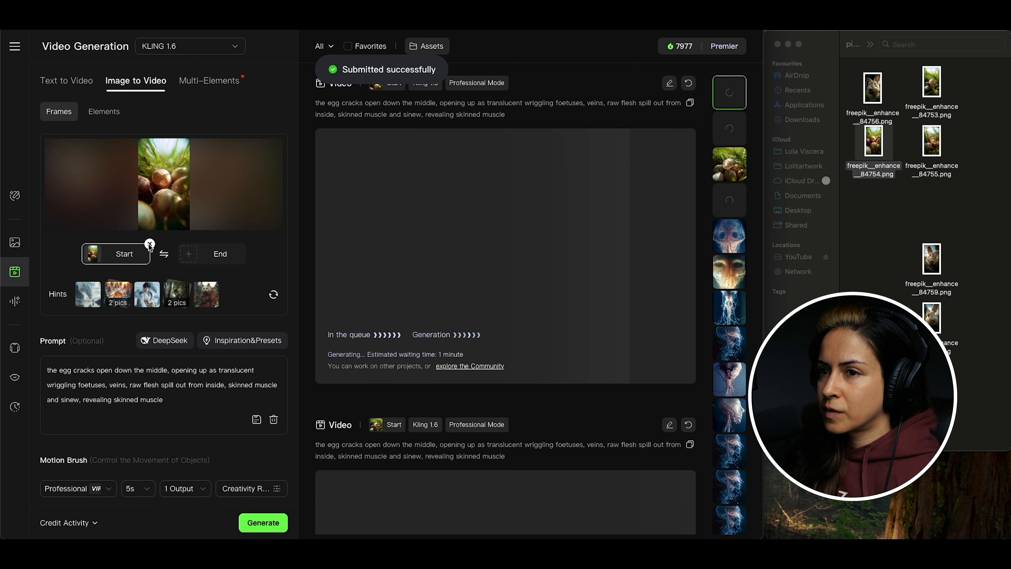
# Replace the start image with freepik__enhance__84755.png
pyautogui.click(149, 244)
pyautogui.moveTo(932, 141); pyautogui.dragTo(192, 185)
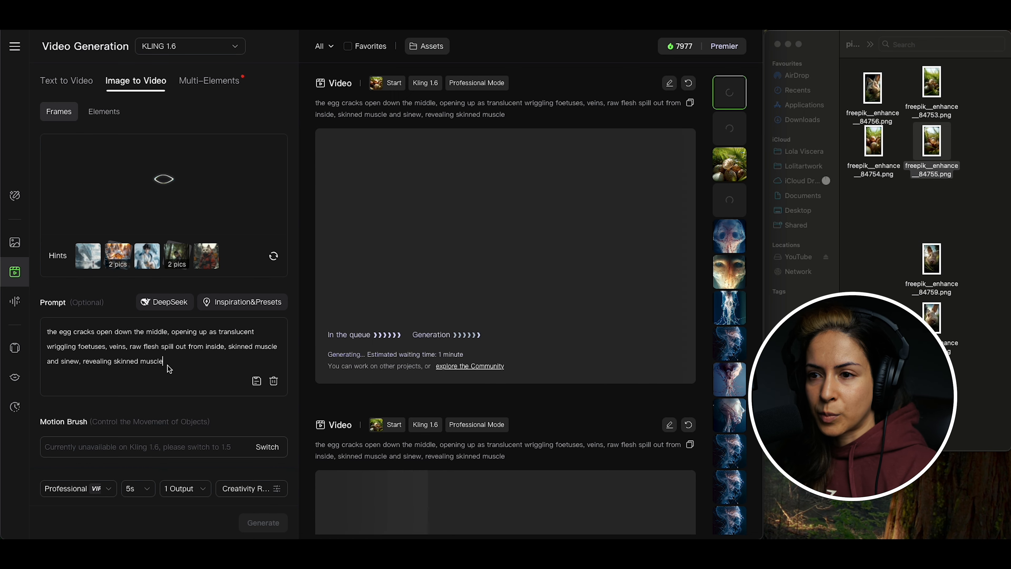
pyautogui.click(167, 335)
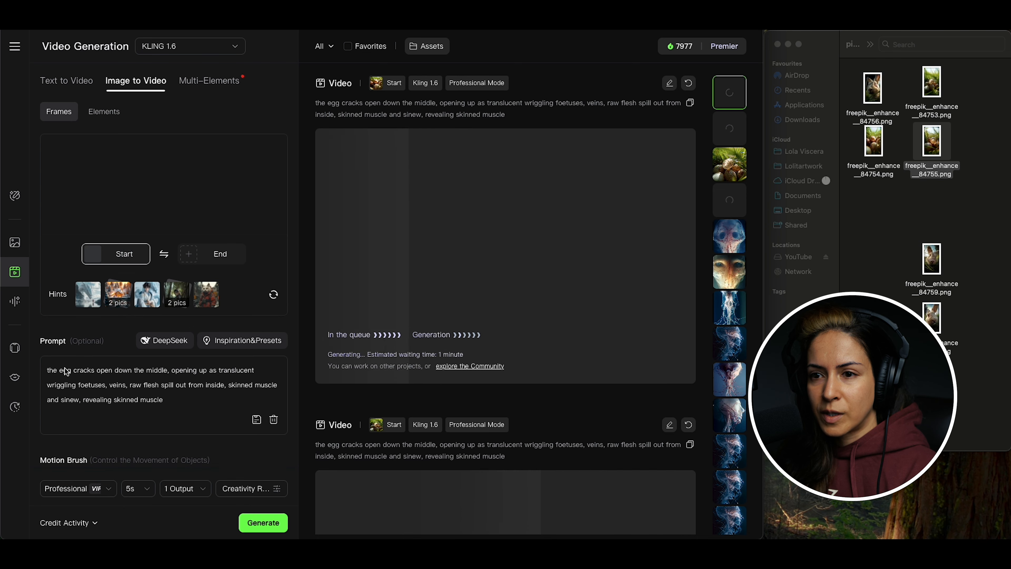
# Change the prompt to "wriggling foetuses inside the egg, veins, raw flesh move around inside, skinned muscle and sinew"
pyautogui.moveTo(48, 388); pyautogui.dragTo(45, 366)
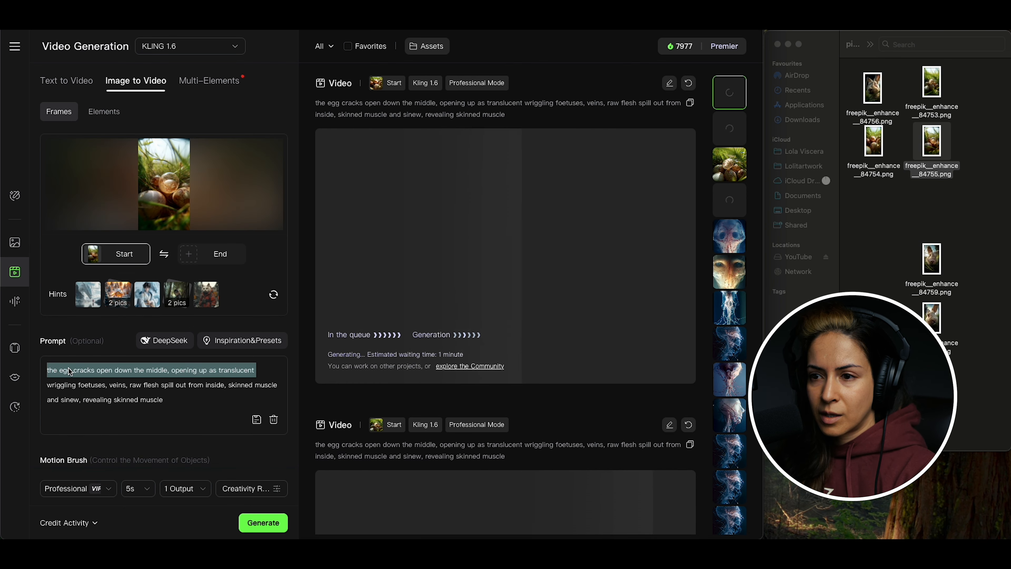
pyautogui.press('BackSpace')
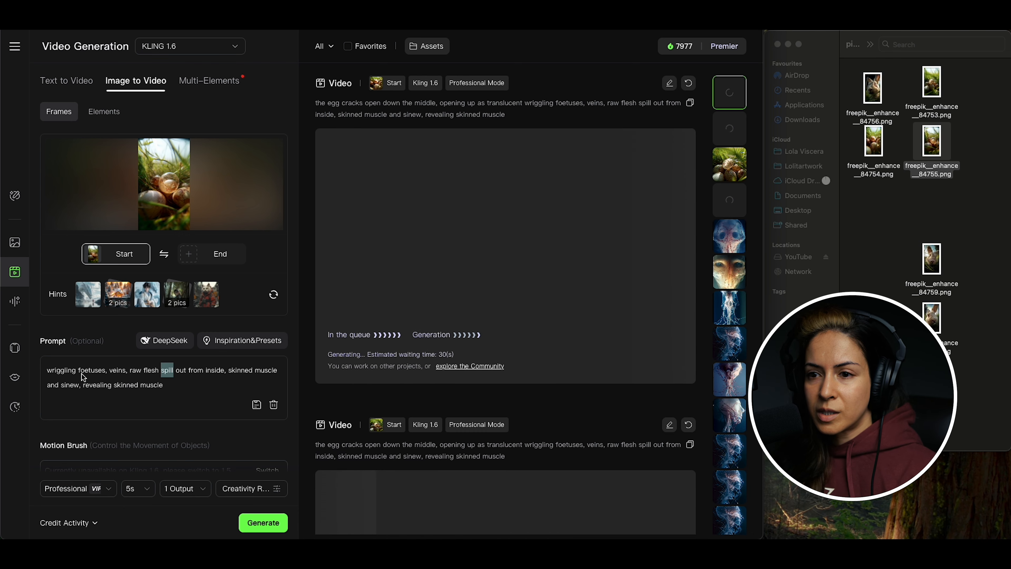
pyautogui.click(126, 374)
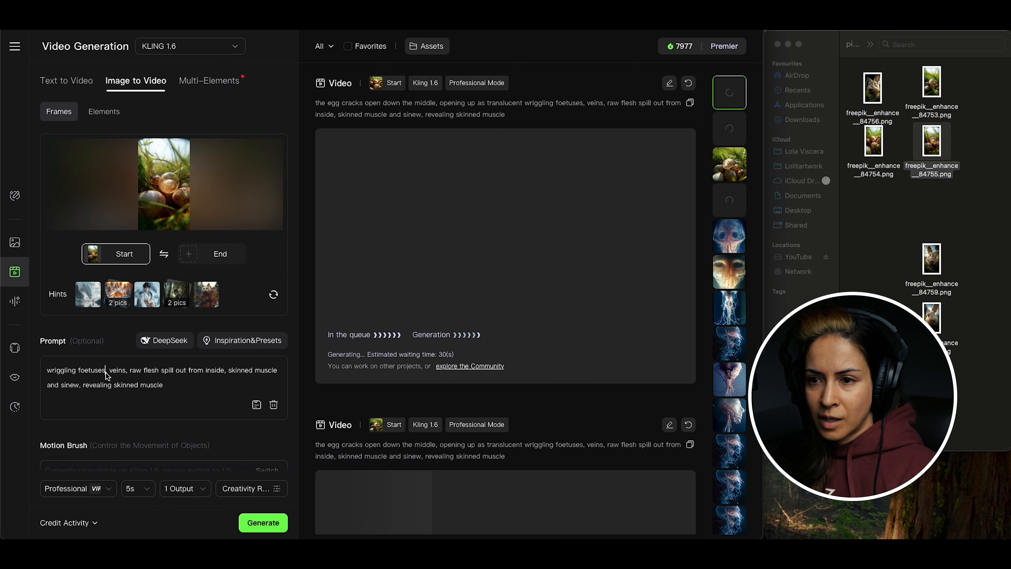
pyautogui.press('BackSpace')
pyautogui.write('inside the e')
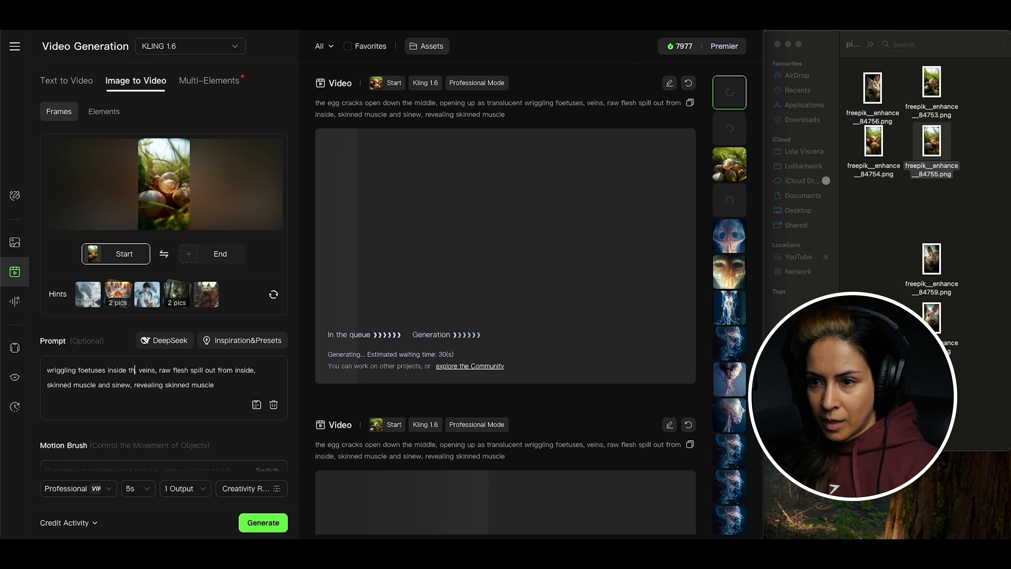
pyautogui.write('gg')
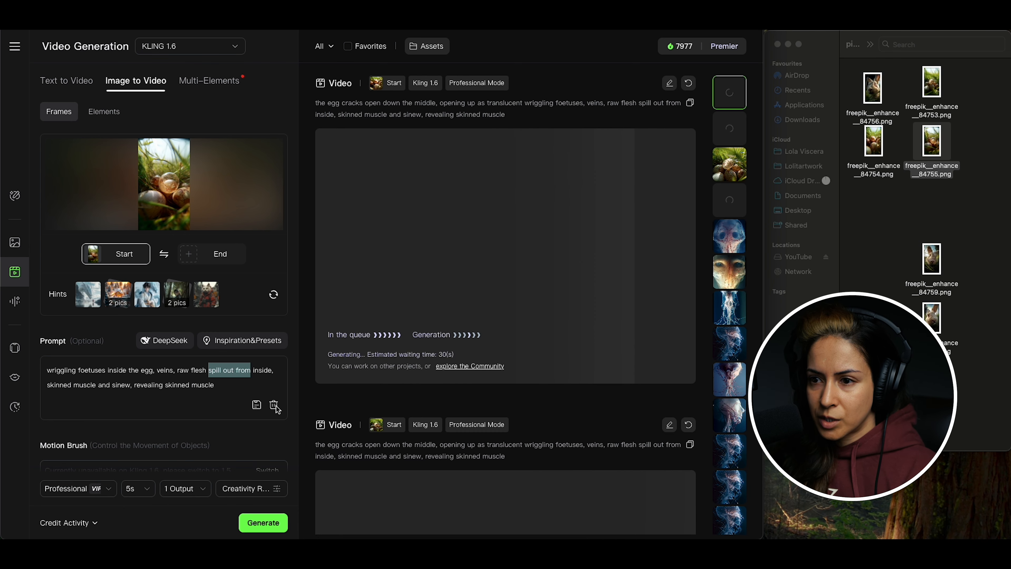
pyautogui.write('move around')
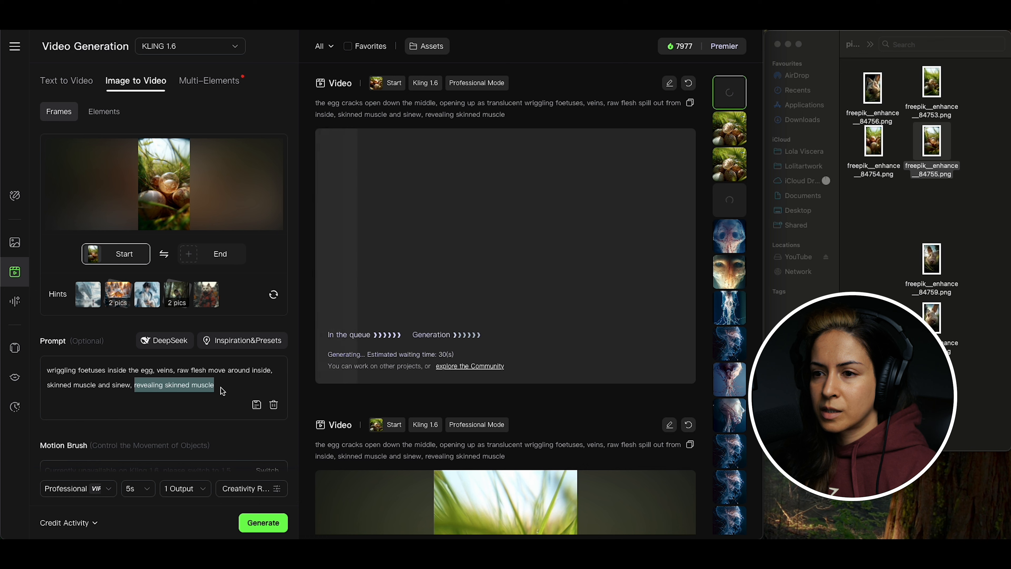
pyautogui.press('BackSpace')
pyautogui.press('BackSpace')
pyautogui.press('BackSpace')
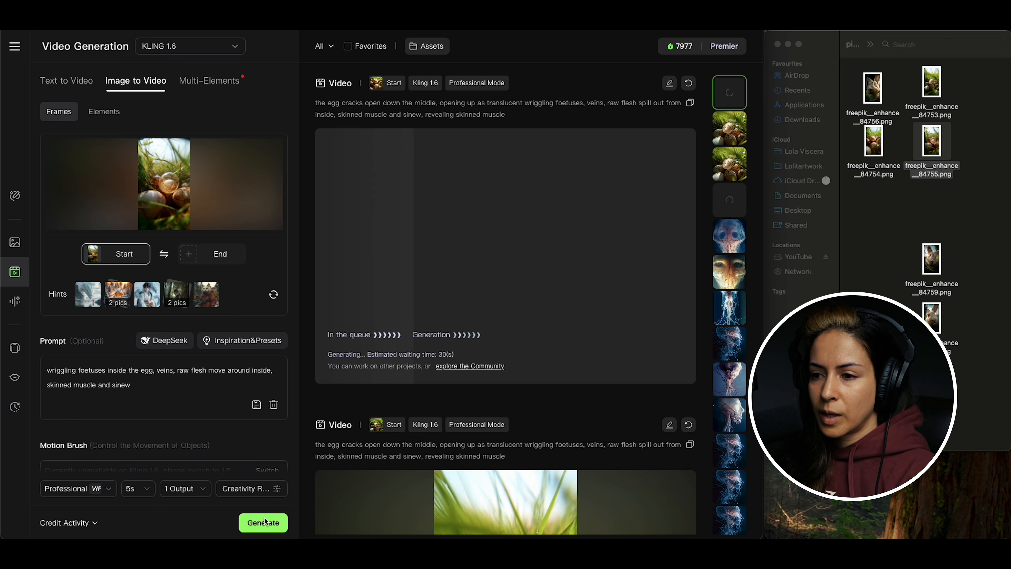
# Generate the video with the wriggling foetuses prompt, and review the finished Kling 1.6 clips of the eggs in the grass
pyautogui.click(270, 524)
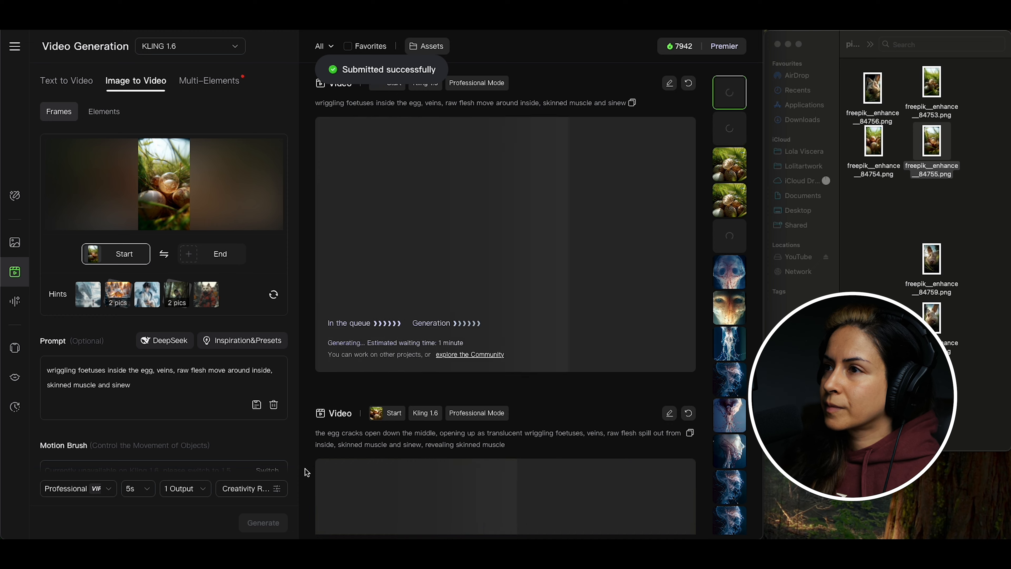
pyautogui.click(729, 238)
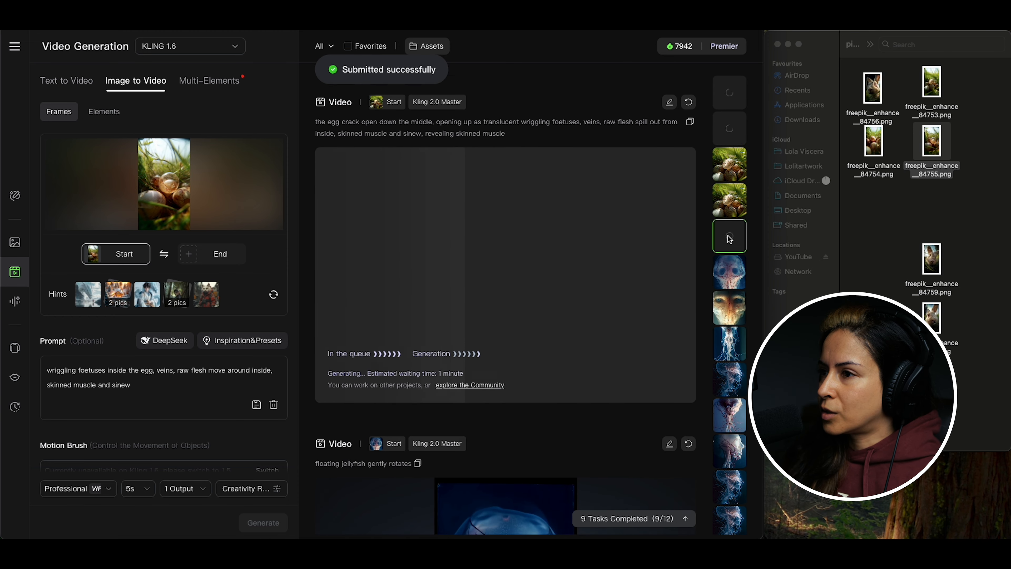
pyautogui.scroll(3, 591, 254)
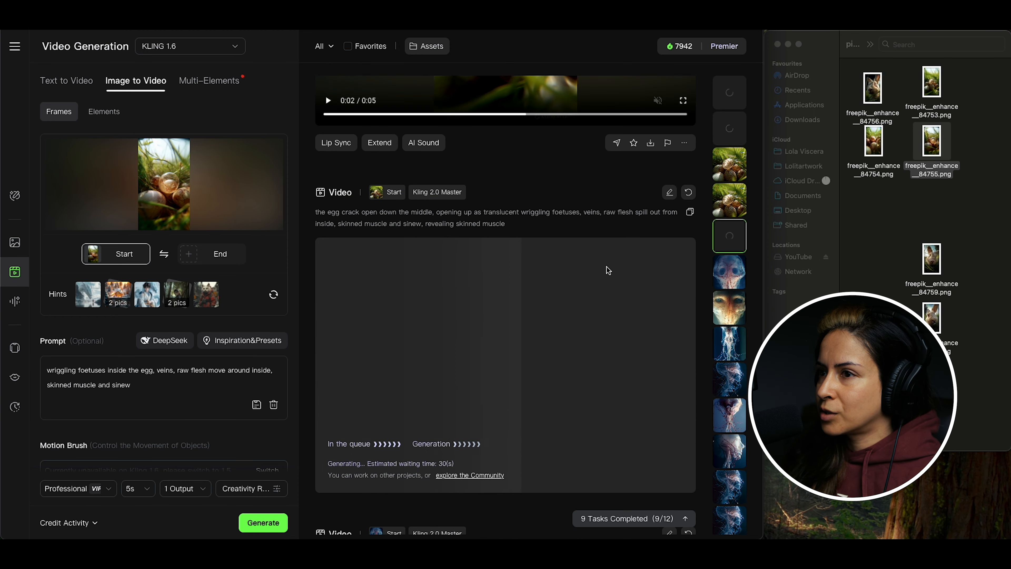
pyautogui.click(731, 205)
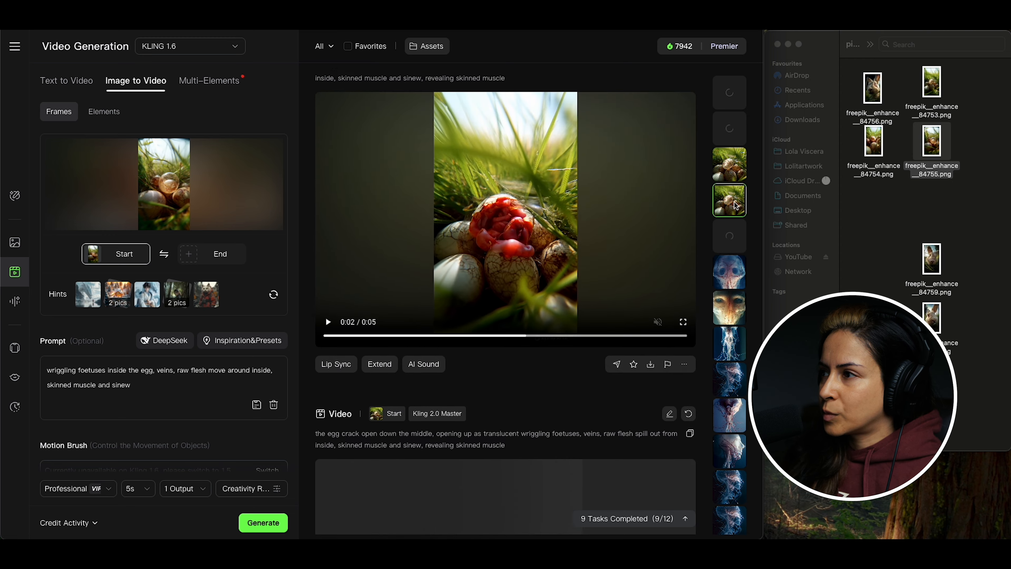
pyautogui.click(716, 164)
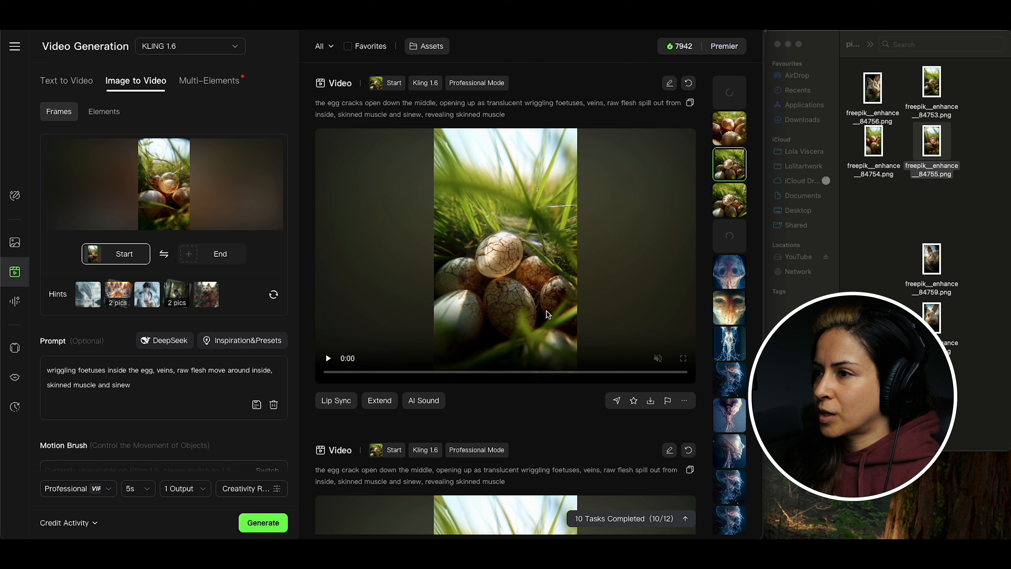
pyautogui.click(531, 325)
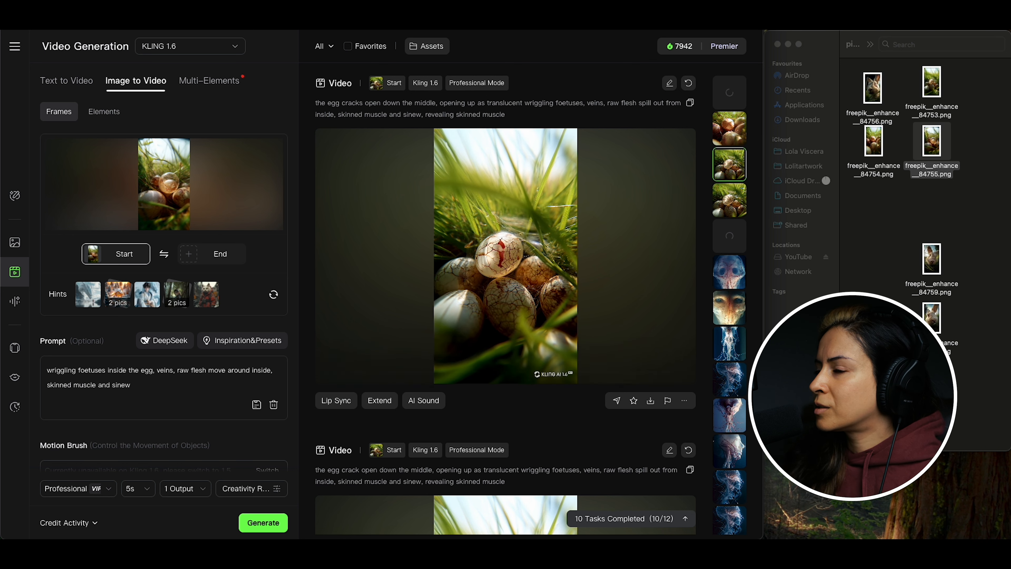
# Play the Kling 1.6 video generated from freepik__enhance__84754.png and download it
pyautogui.click(720, 126)
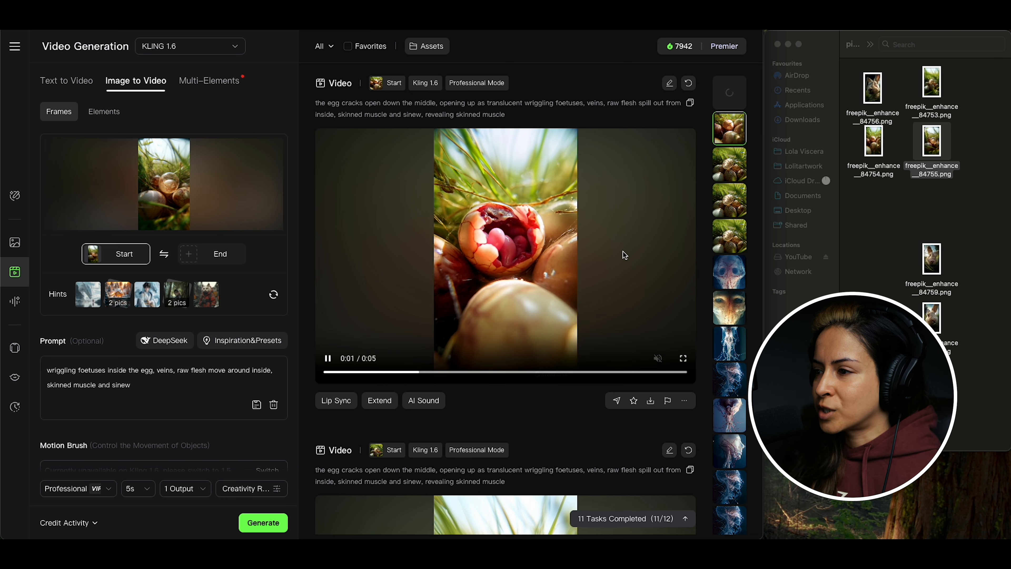
pyautogui.scroll(1, 622, 255)
pyautogui.scroll(3, 616, 321)
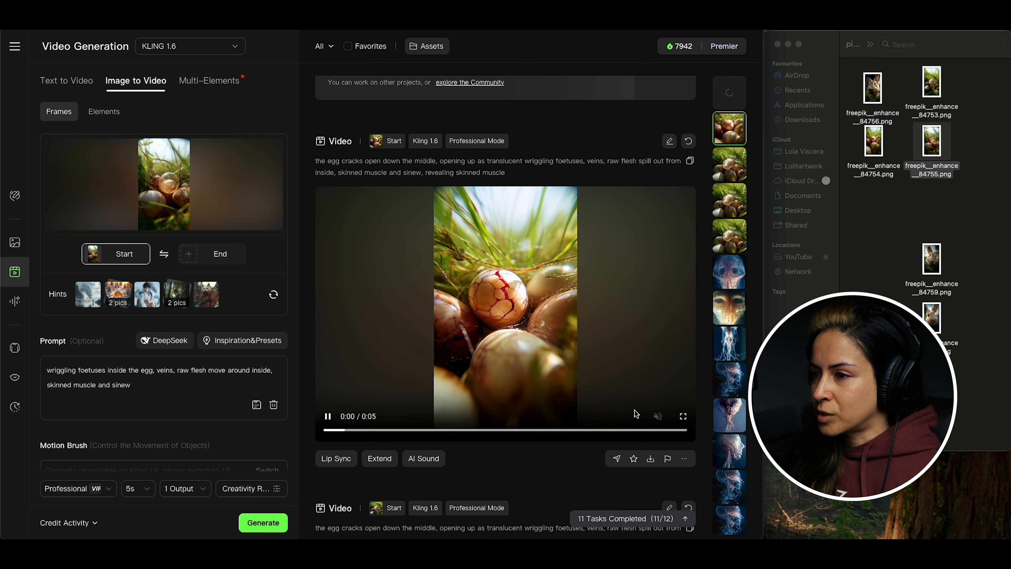
pyautogui.click(653, 461)
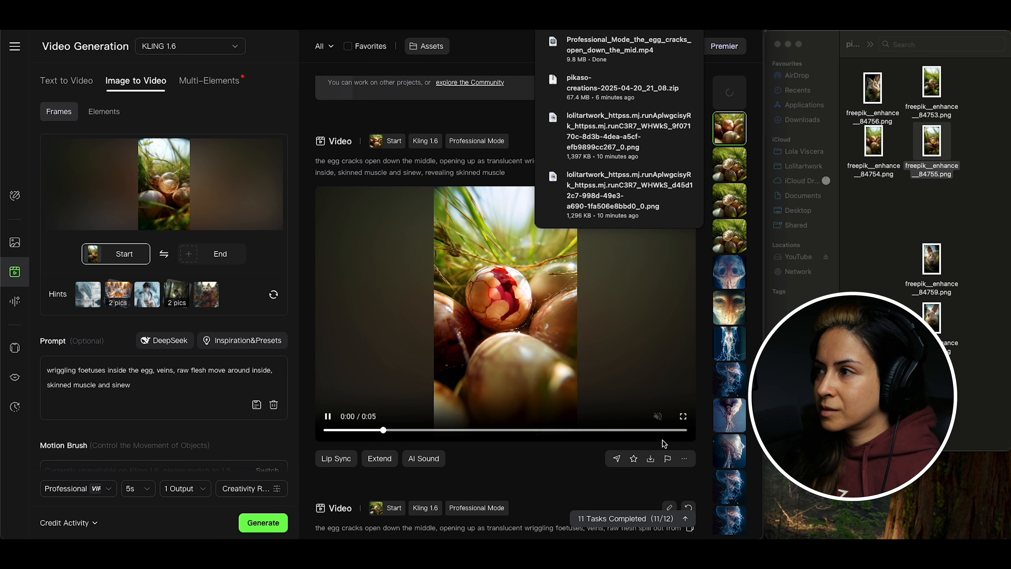
# Load the Kling 2.0 Master egg video for editing and shorten the prompt's beginning to "the egg cracks open as wriggling foetuses"
pyautogui.click(736, 244)
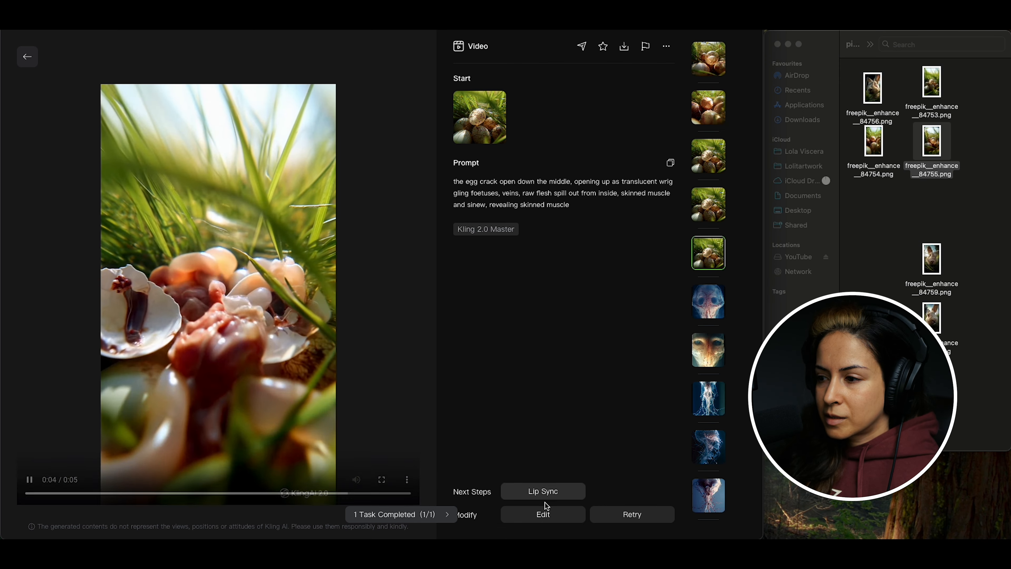
pyautogui.click(543, 514)
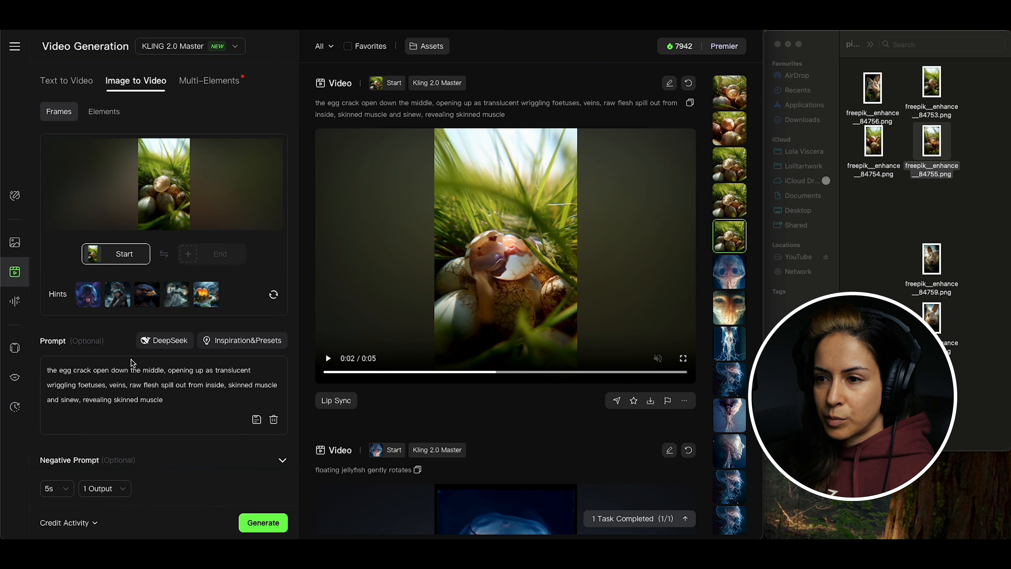
pyautogui.doubleClick(230, 374)
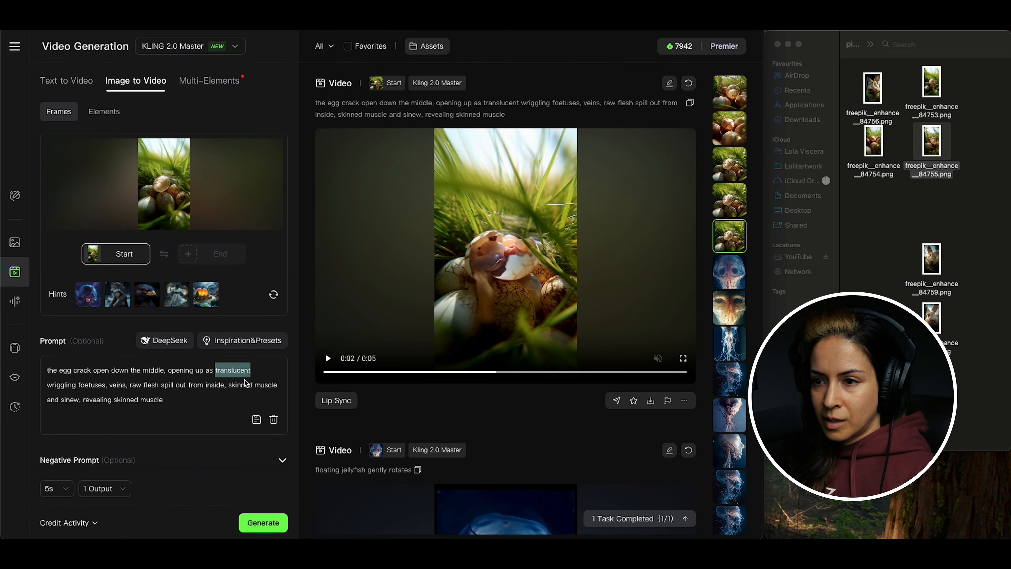
pyautogui.press('BackSpace')
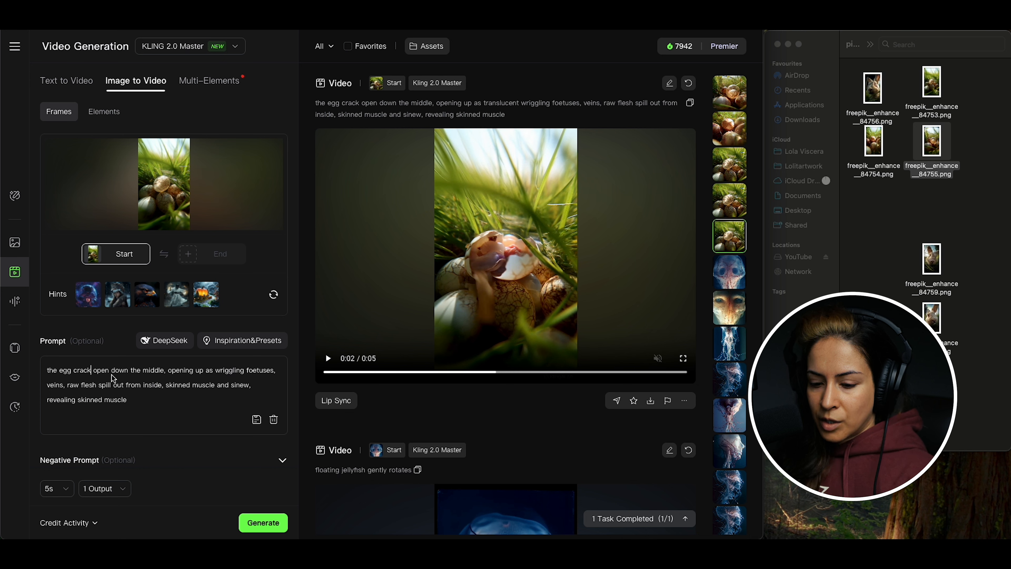
pyautogui.write('s')
pyautogui.moveTo(116, 375); pyautogui.dragTo(167, 376)
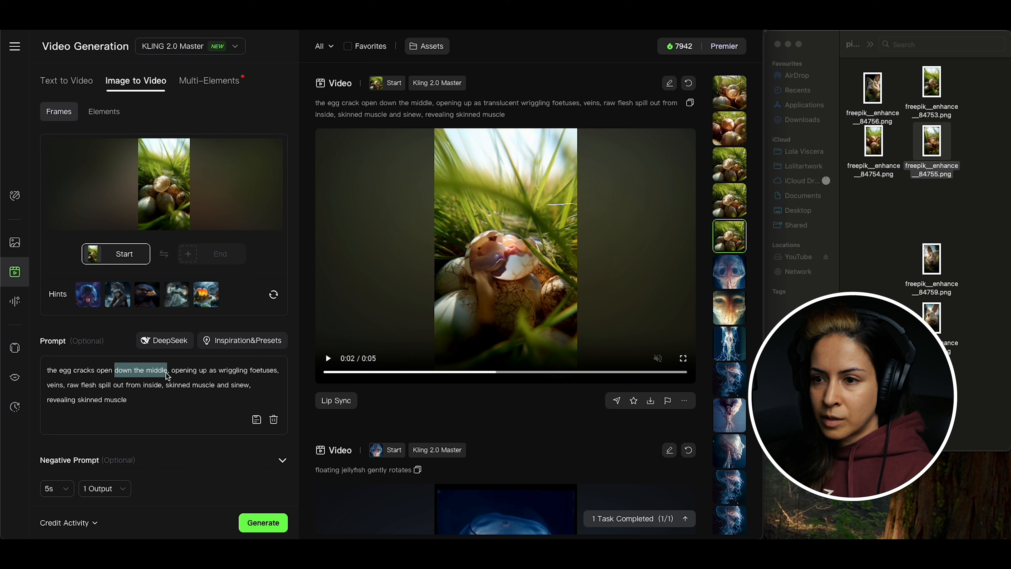
pyautogui.press('BackSpace')
pyautogui.press('BackSpace')
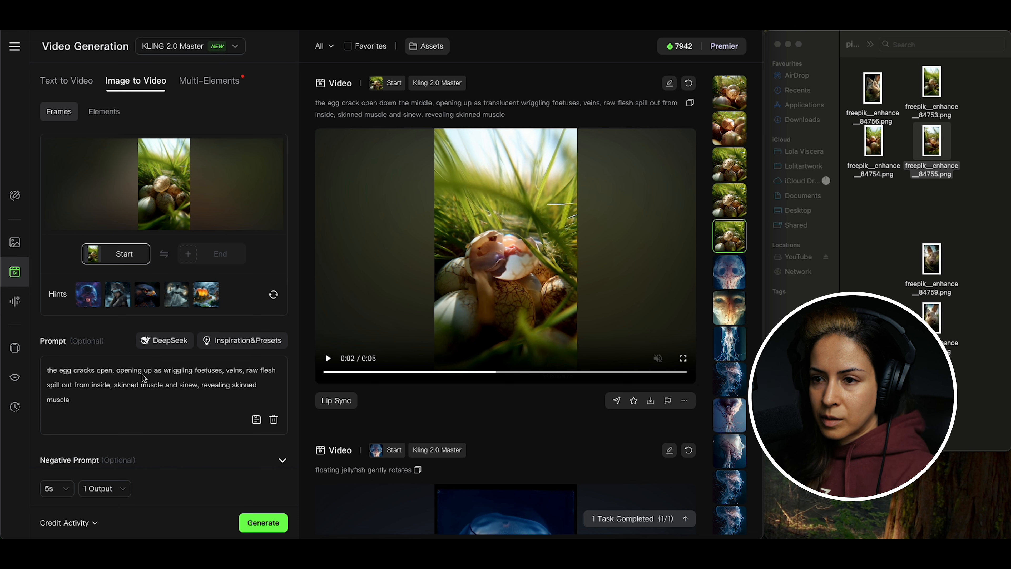
pyautogui.moveTo(155, 375); pyautogui.dragTo(116, 377)
pyautogui.press('BackSpace')
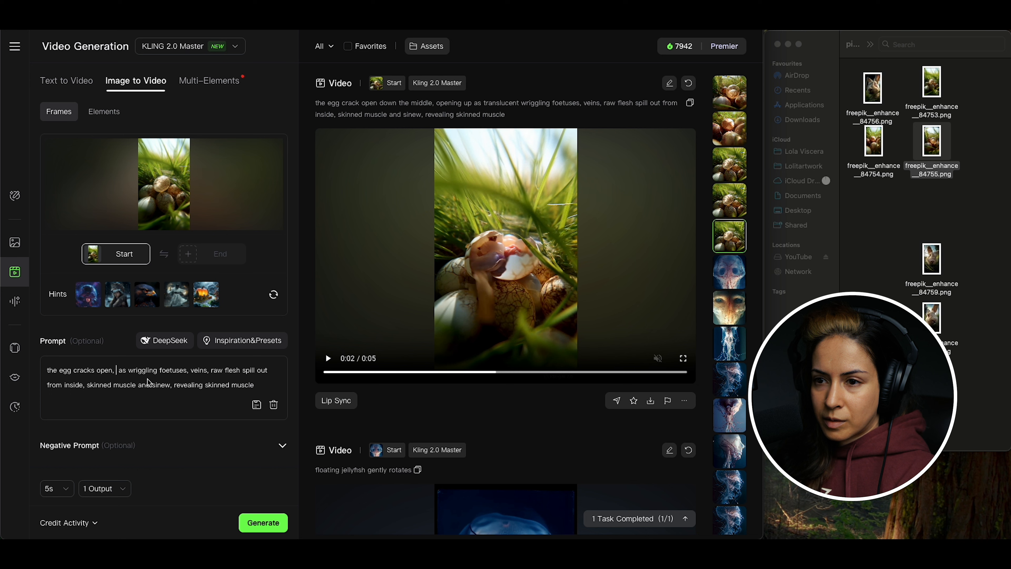
pyautogui.press('BackSpace')
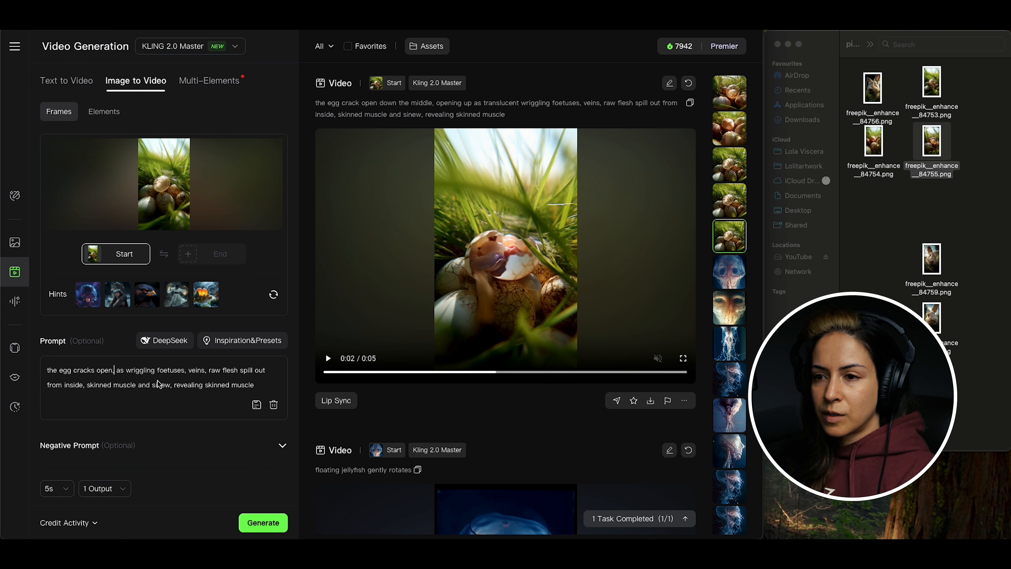
pyautogui.press('BackSpace')
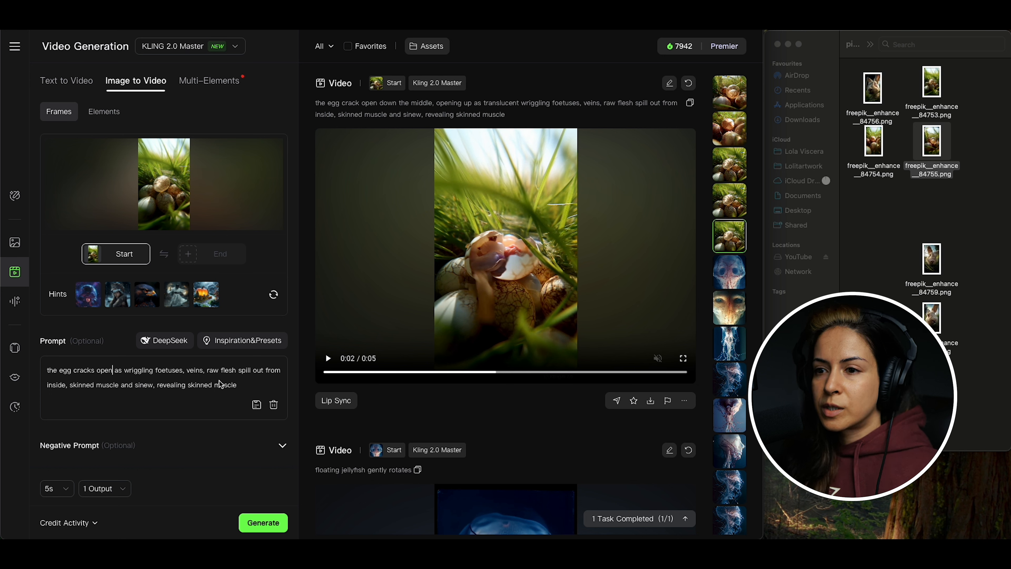
# Append "and raw egg whites, the foetuses are covered in egg yolk" to the prompt and generate the video with KLING 2.0 Master
pyautogui.click(240, 387)
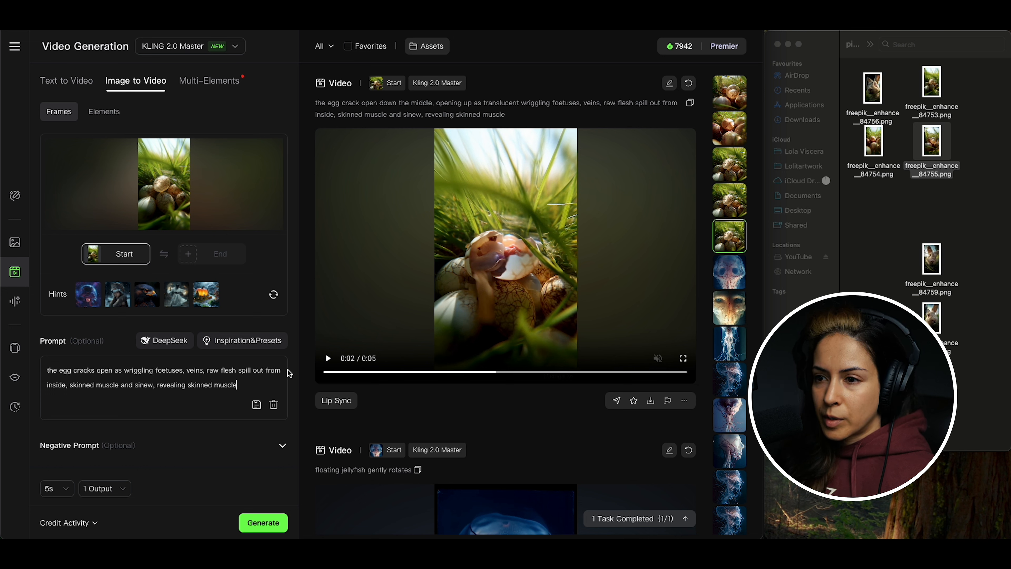
pyautogui.write('and ')
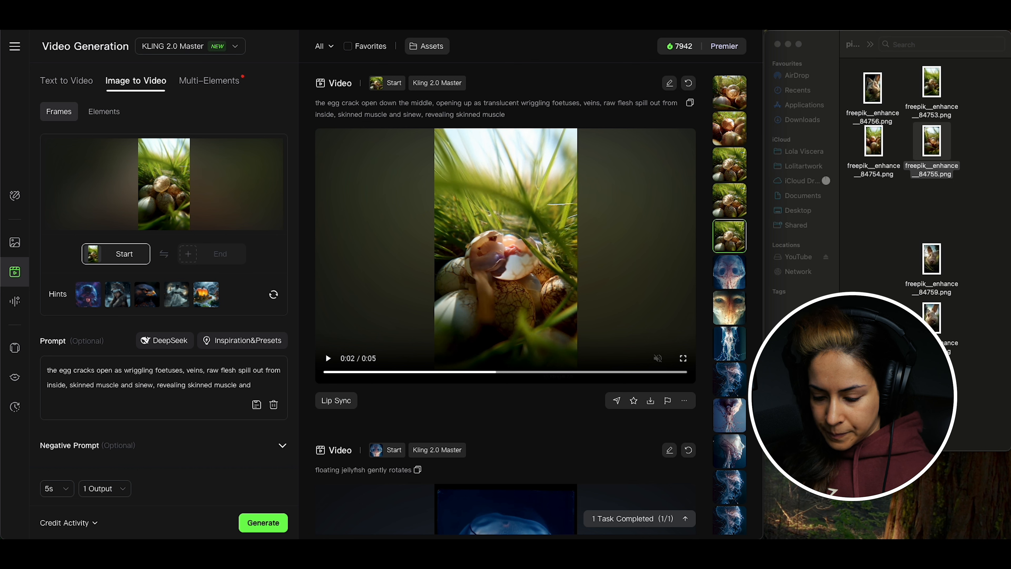
pyautogui.write('raw egg whites,')
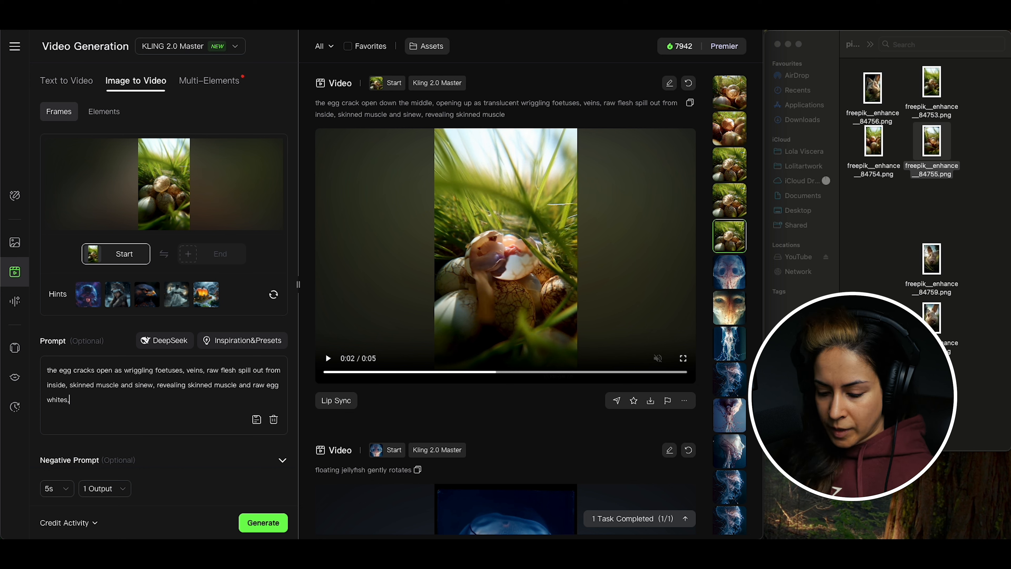
pyautogui.write('the')
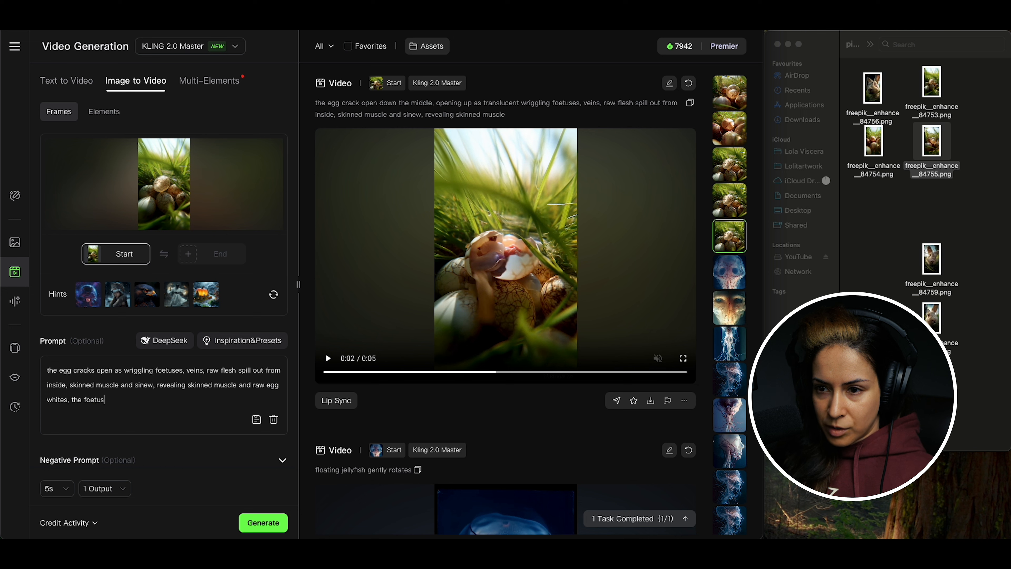
pyautogui.write('foetuses are covered in egg yolk')
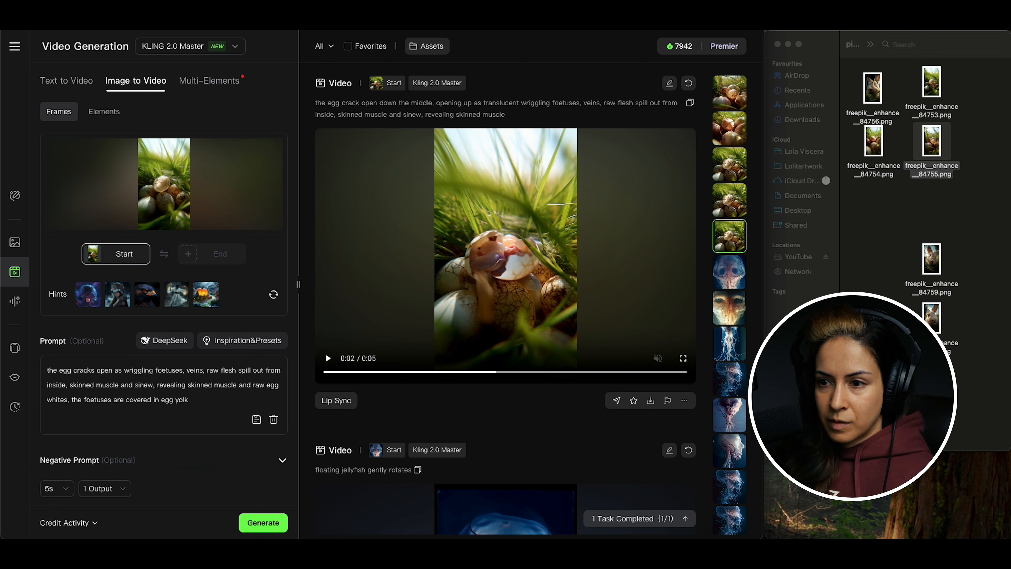
pyautogui.click(265, 523)
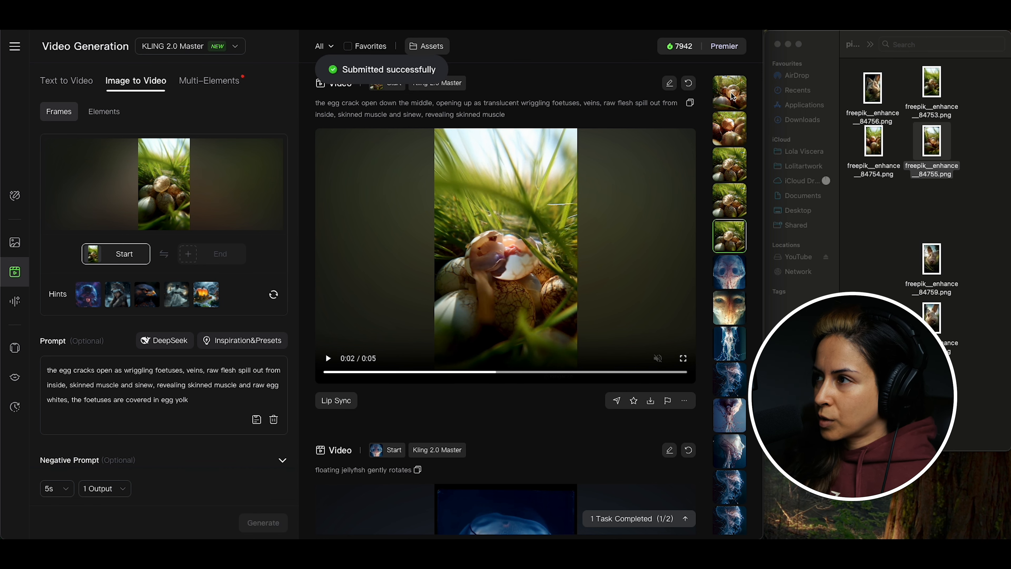
# Play the finished Kling 1.6 video of the transparent egg and examine it in the enlarged view
pyautogui.click(733, 97)
pyautogui.click(732, 134)
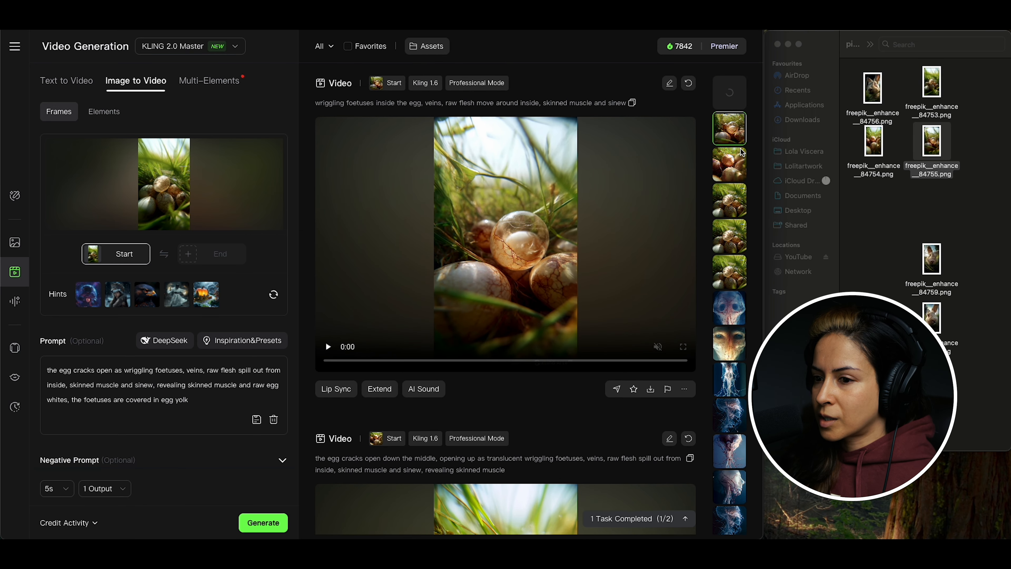
pyautogui.click(539, 336)
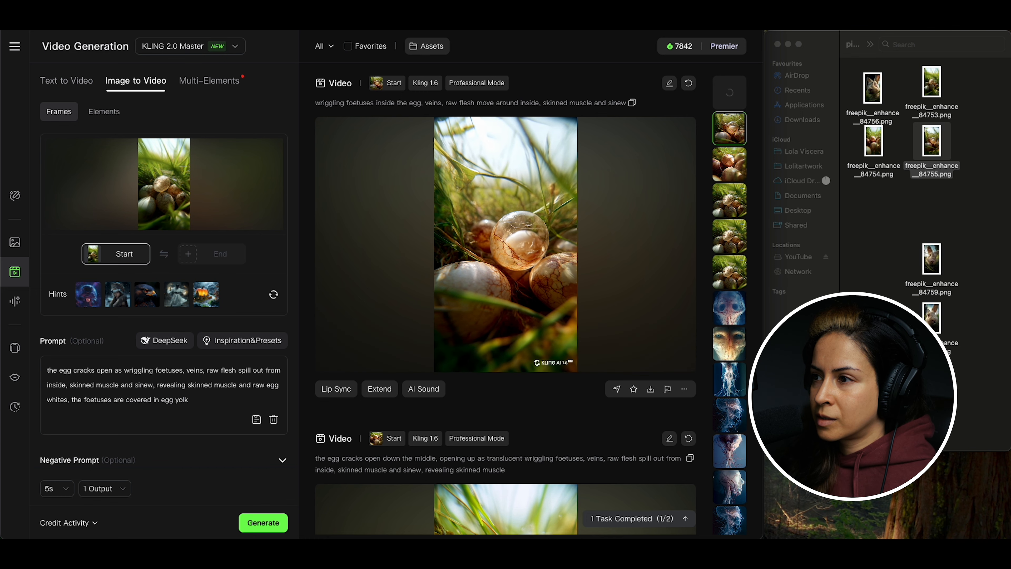
pyautogui.click(551, 289)
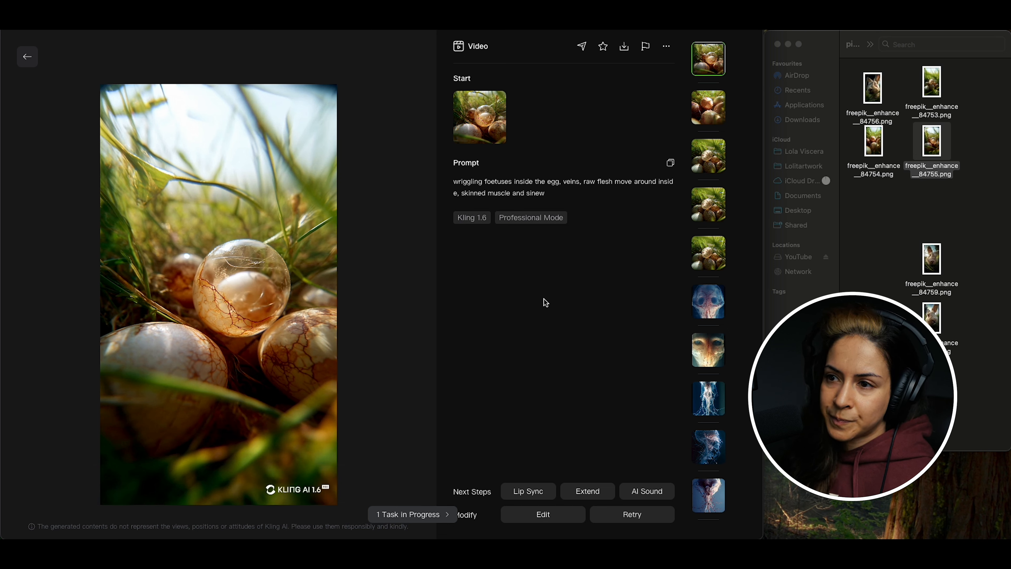
# Load the transparent egg video for editing, put "the camera zooms in on" before its prompt and generate a new Kling 1.6 video
pyautogui.click(543, 514)
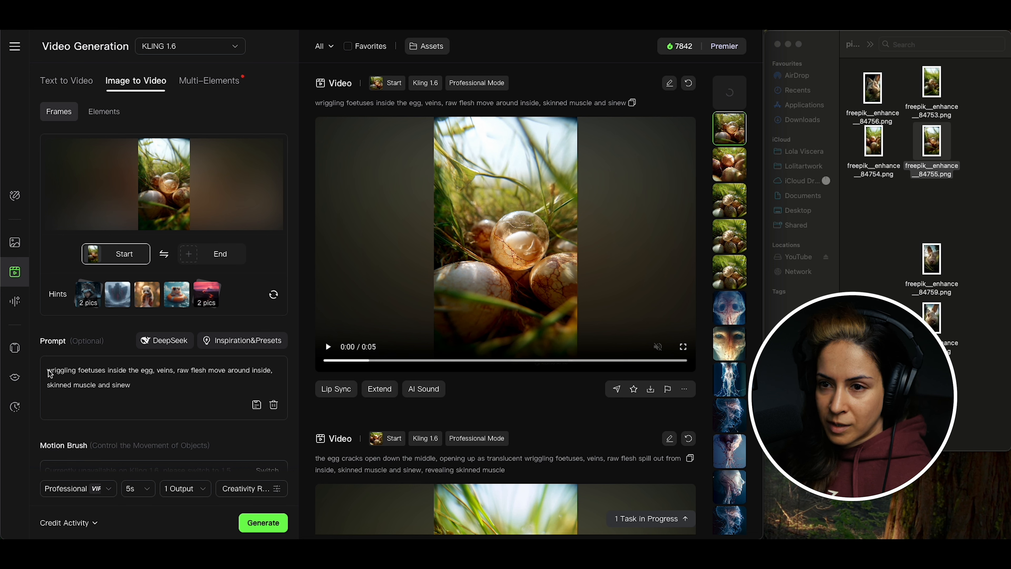
pyautogui.write('the camera ')
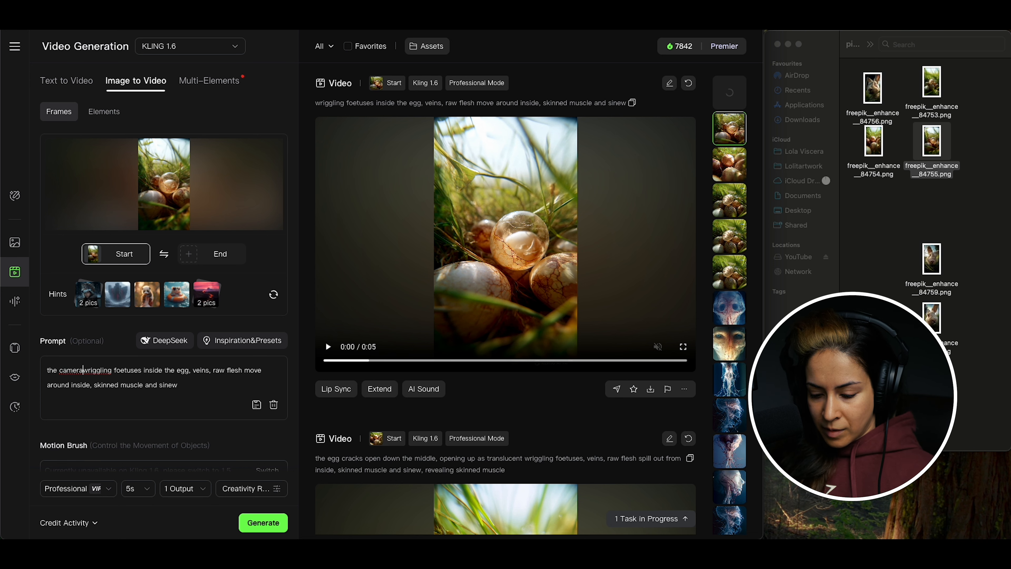
pyautogui.write('zooms in ')
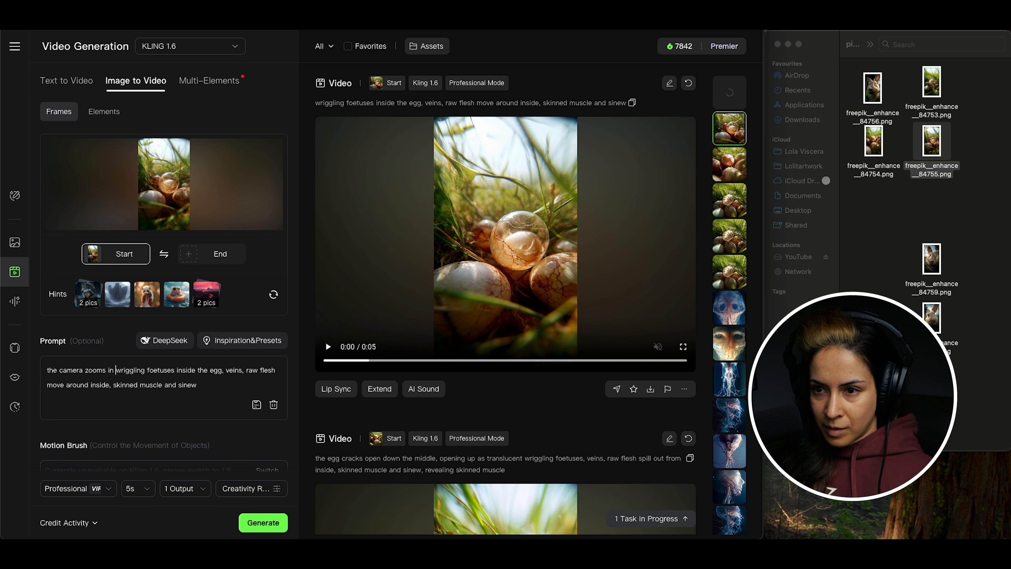
pyautogui.write('on')
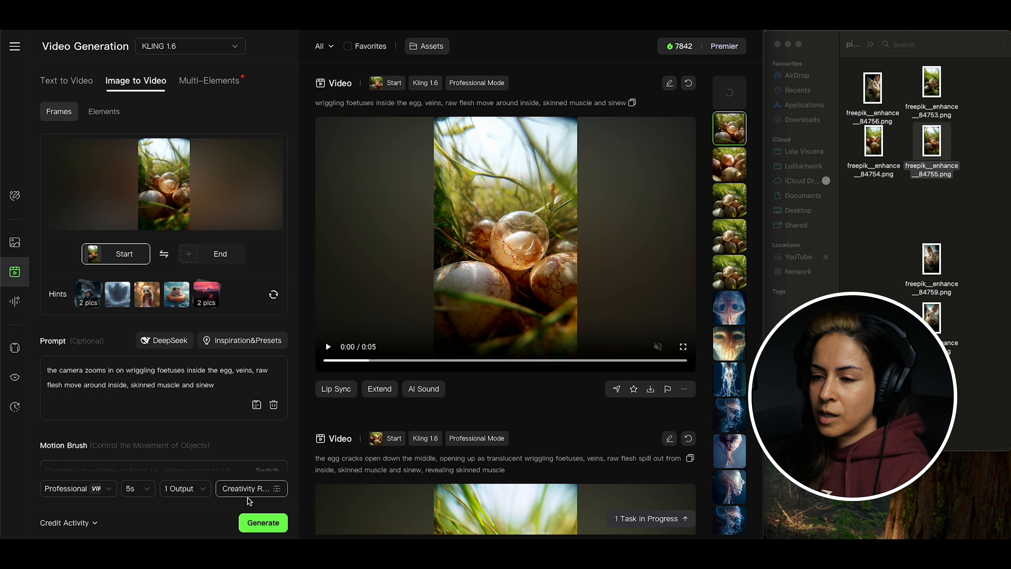
pyautogui.click(259, 524)
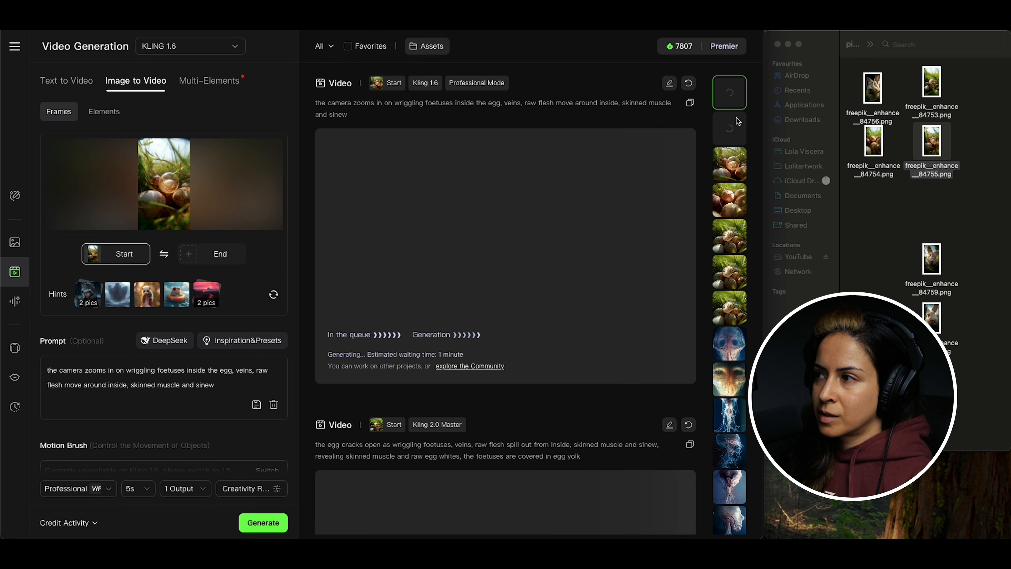
# Switch to Hailuo AI and play the finished I2V-01-Director egg video in the enlarged view
pyautogui.click(731, 132)
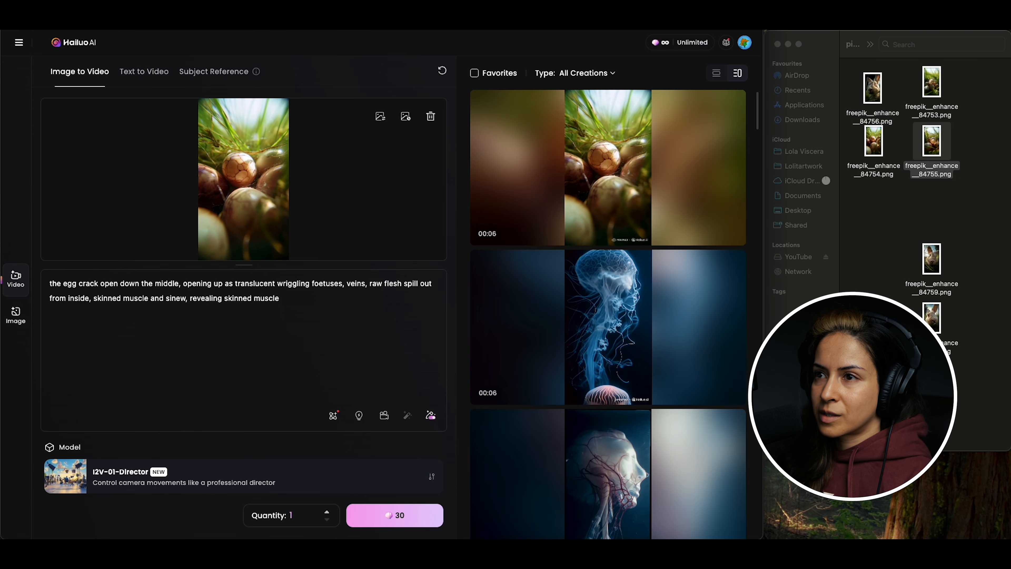
pyautogui.moveTo(562, 129)
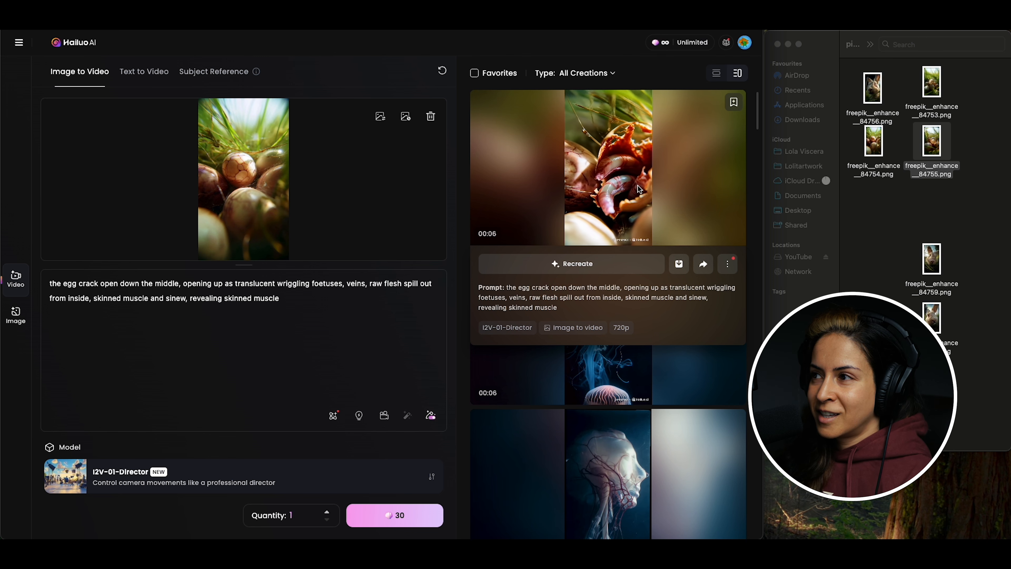
pyautogui.click(637, 186)
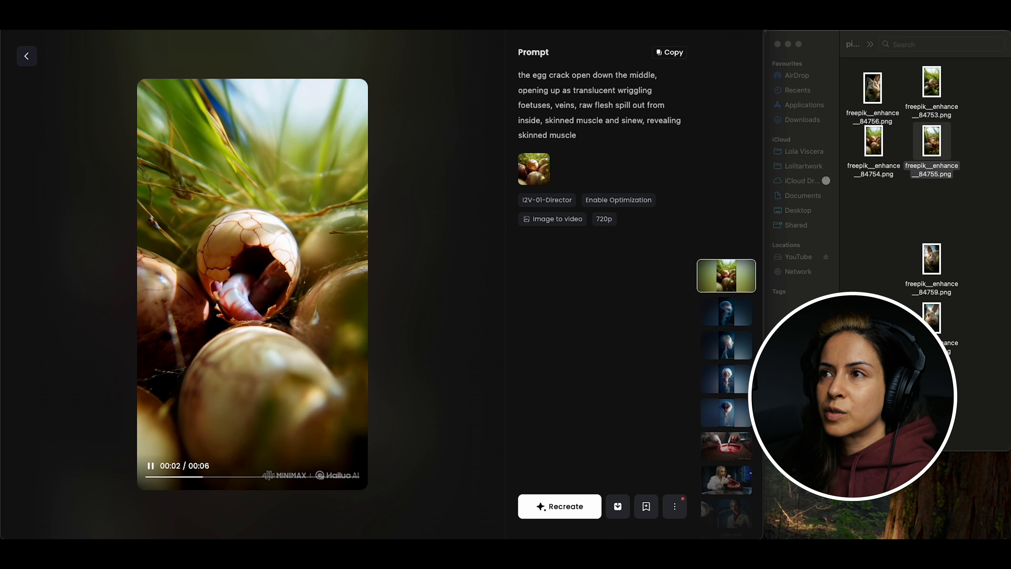
# Check the pending Kling egg video, and browse the earlier Hailuo AI clips, playing the face with many laughing mouths
pyautogui.click(359, 8)
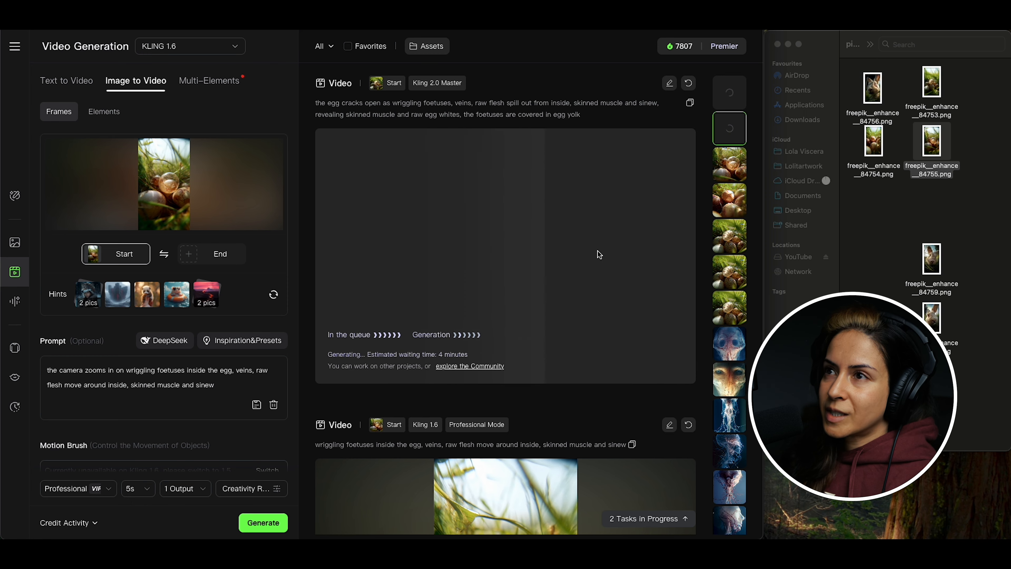
pyautogui.click(279, 11)
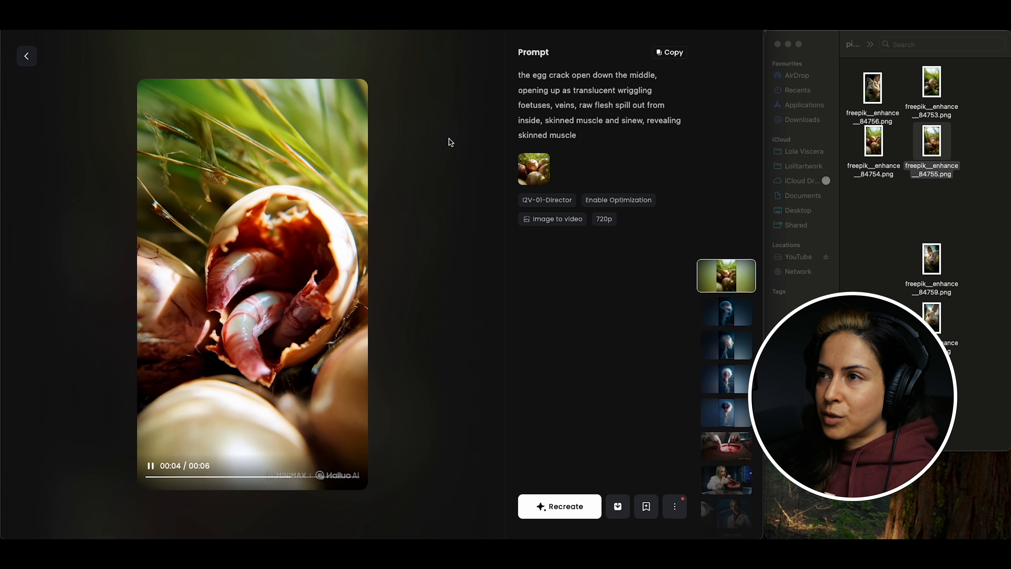
pyautogui.scroll(-9, 728, 326)
pyautogui.scroll(-4, 728, 326)
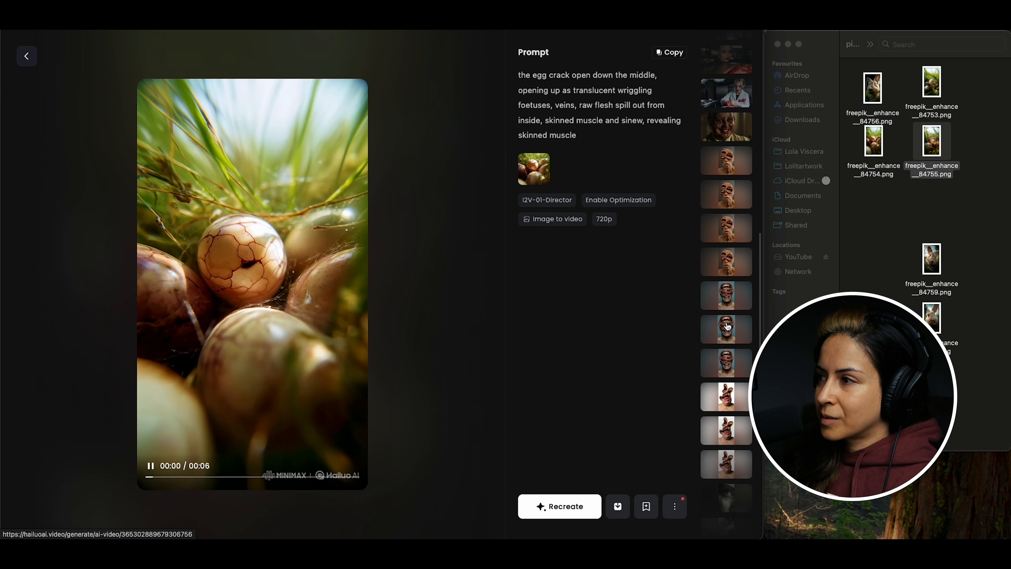
pyautogui.click(723, 163)
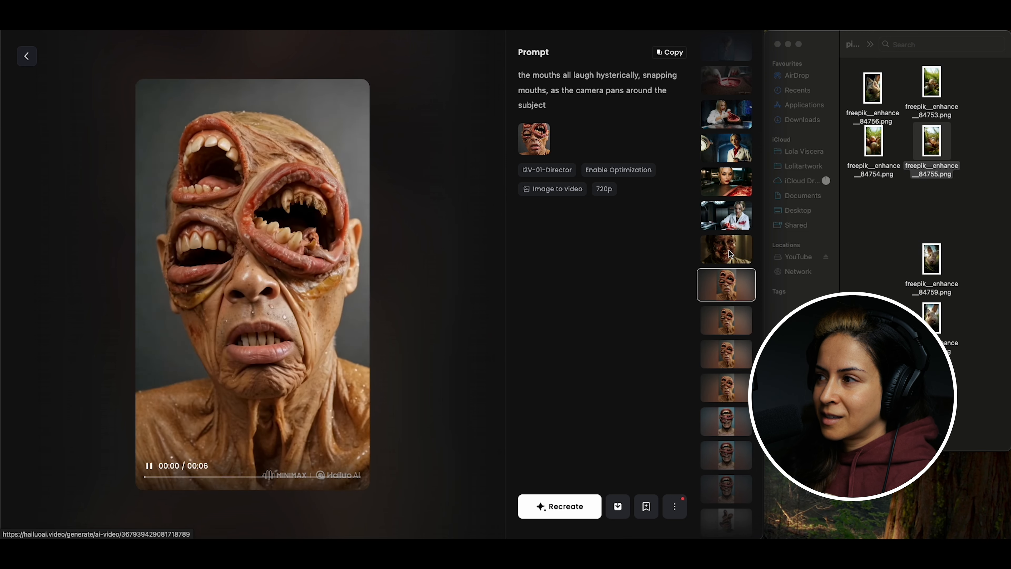
pyautogui.click(729, 255)
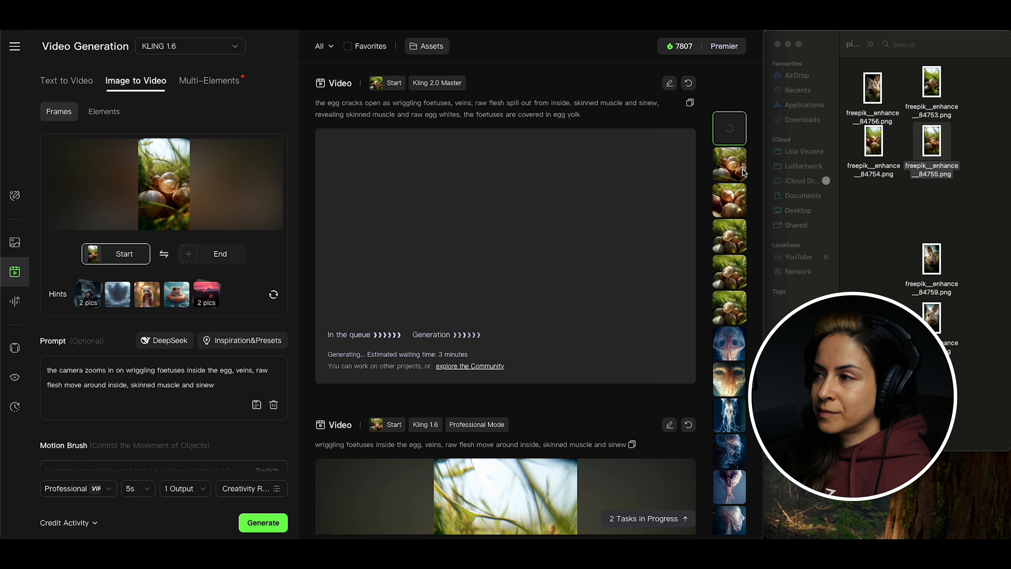
# Switch to Kling and play the finished Kling 1.6 camera-zoom video of the transparent egg in the enlarged view
pyautogui.click(728, 91)
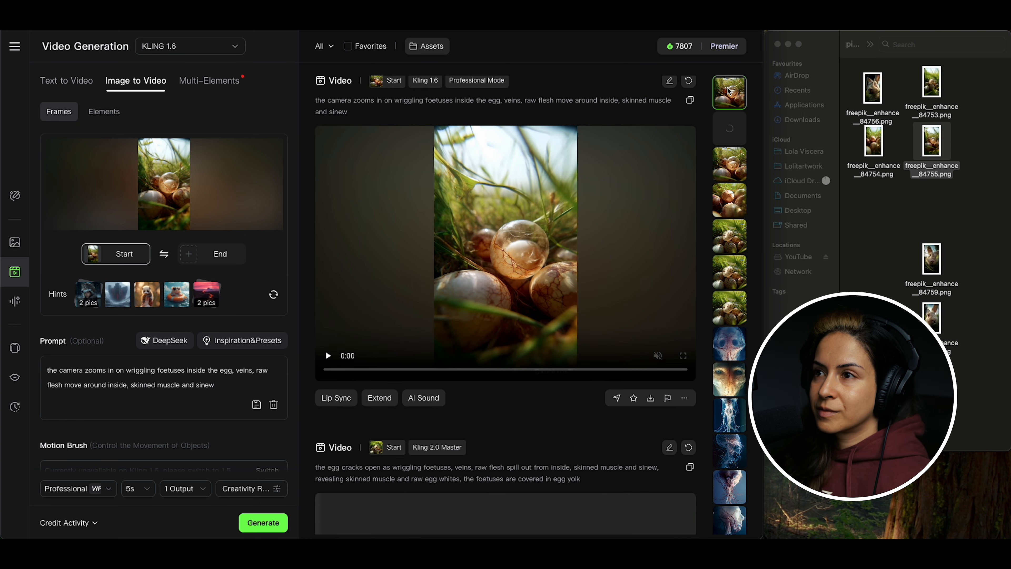
pyautogui.click(499, 315)
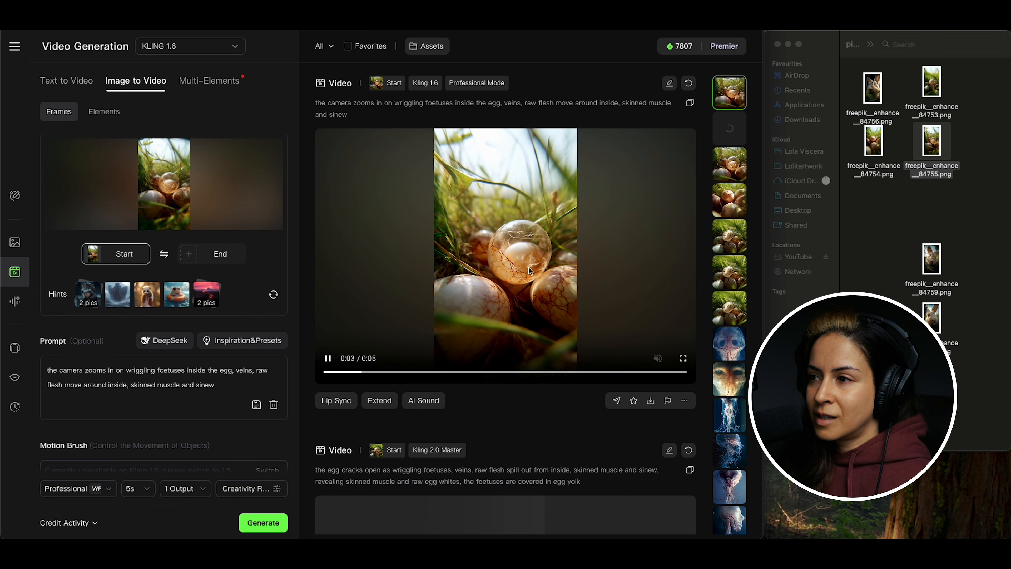
pyautogui.click(516, 244)
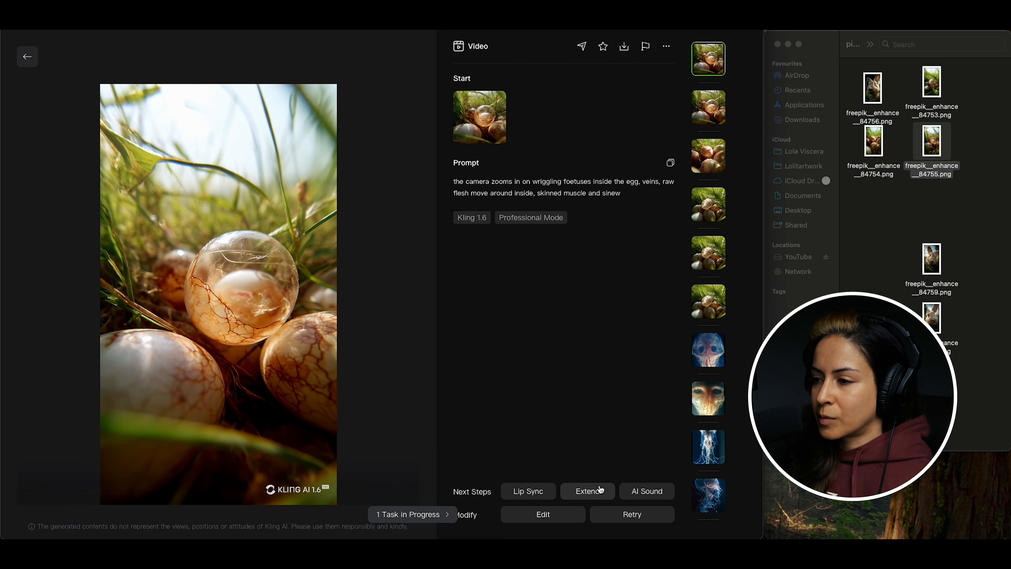
# Download the Kling 1.6 camera-zoom egg video, look through the Downloads folder and close the enlarged view
pyautogui.click(625, 47)
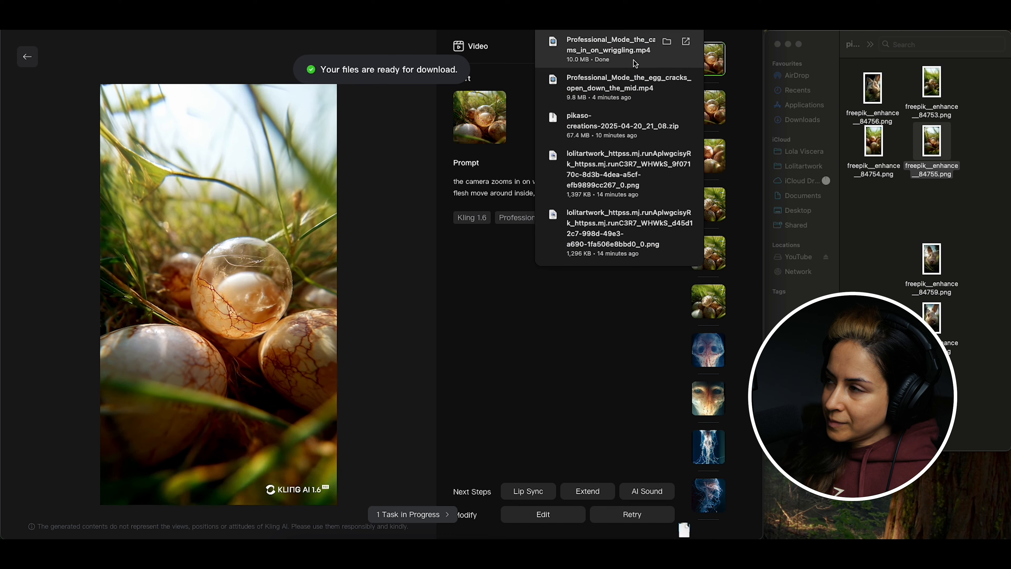
pyautogui.click(796, 119)
pyautogui.scroll(-2, 904, 221)
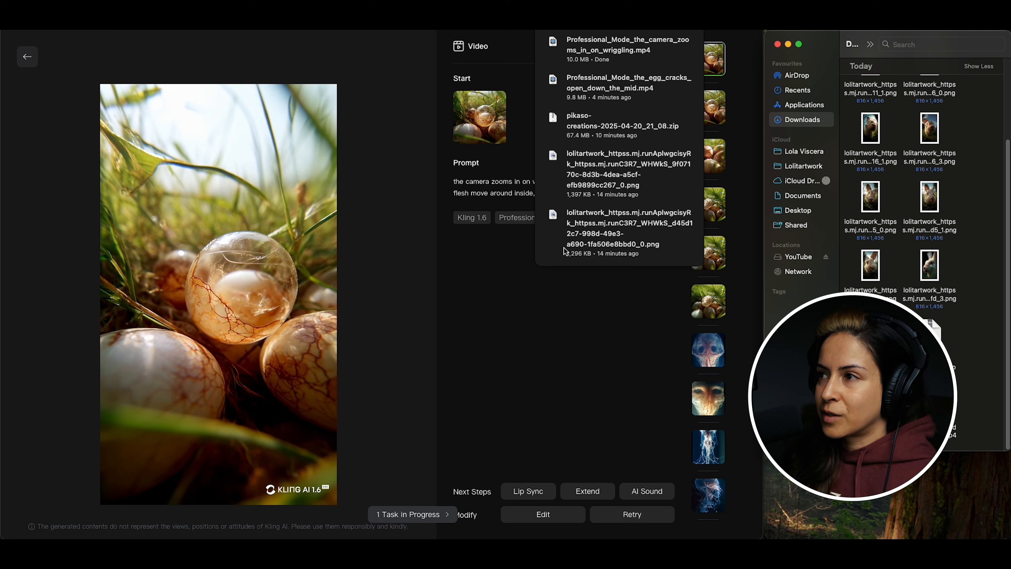
pyautogui.click(537, 321)
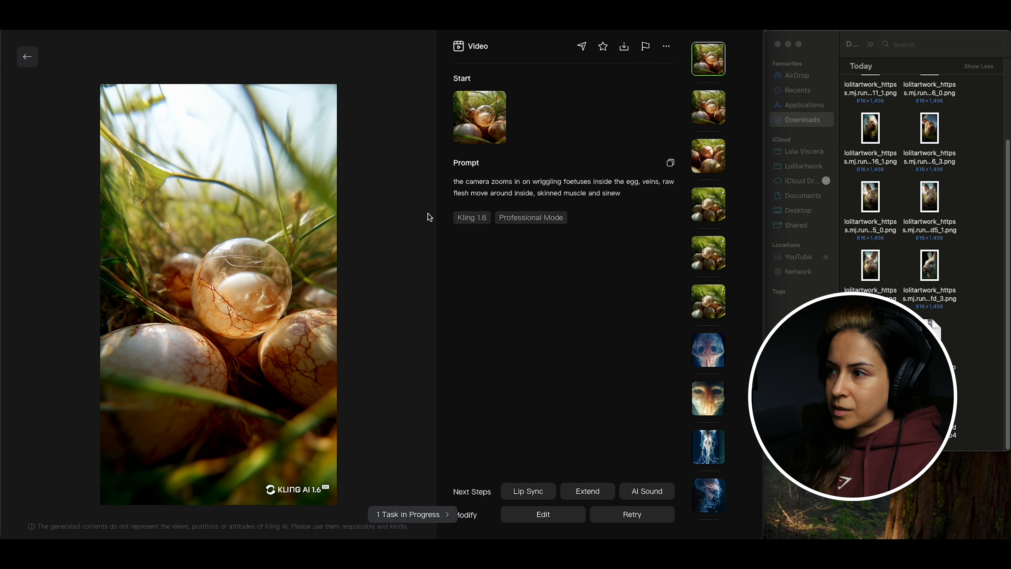
pyautogui.moveTo(117, 106)
pyautogui.click(27, 56)
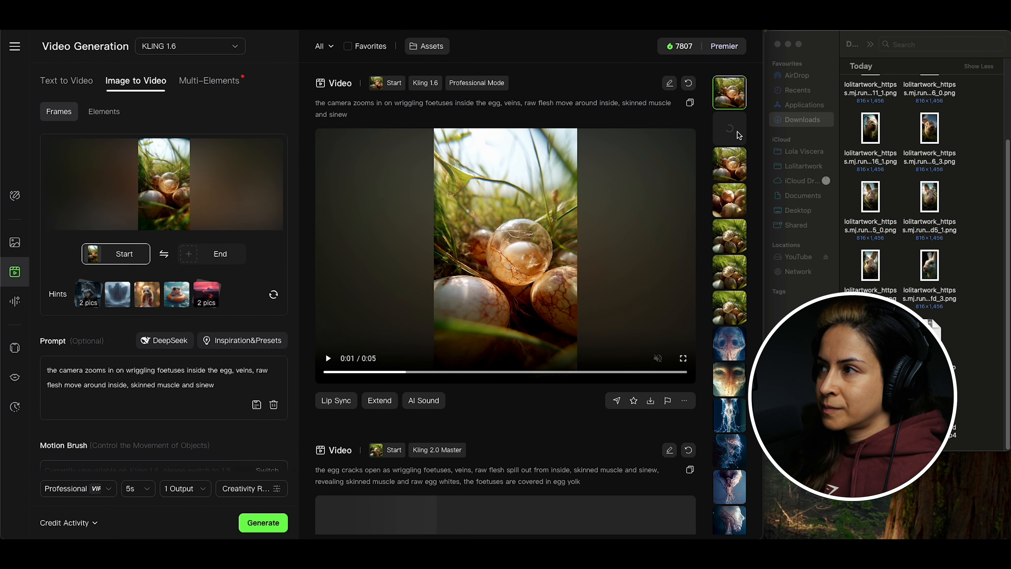
# Check the pending Kling 2.0 Master egg video and open the folder of upscaled freepik images inside Downloads
pyautogui.click(737, 133)
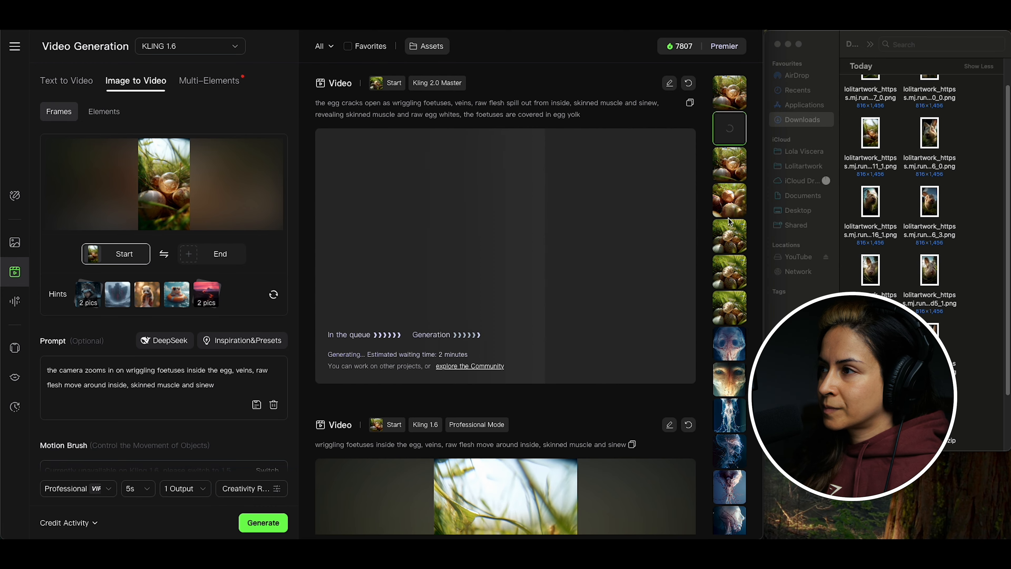
pyautogui.scroll(2, 876, 187)
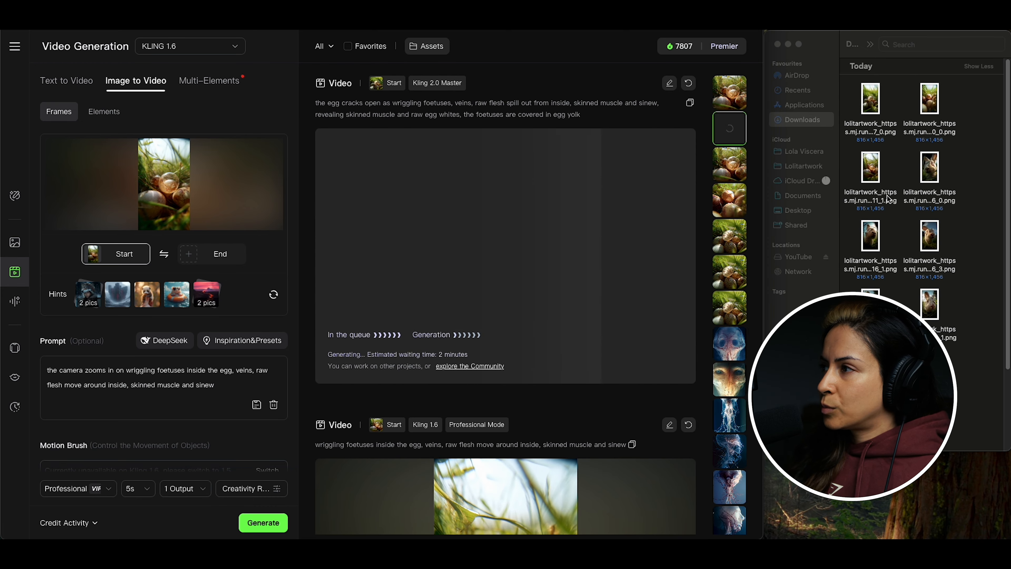
pyautogui.scroll(-6, 901, 241)
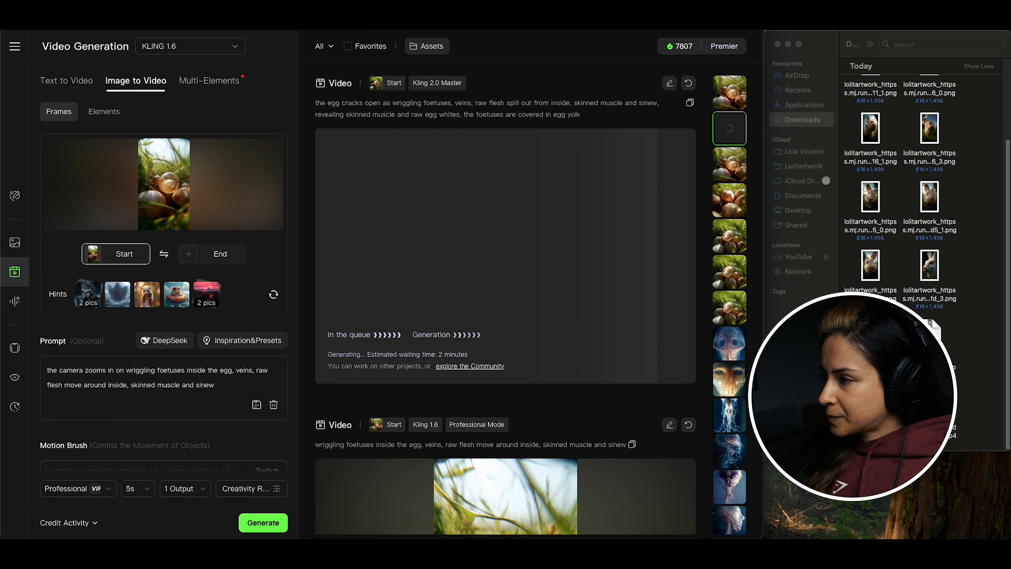
pyautogui.doubleClick(870, 337)
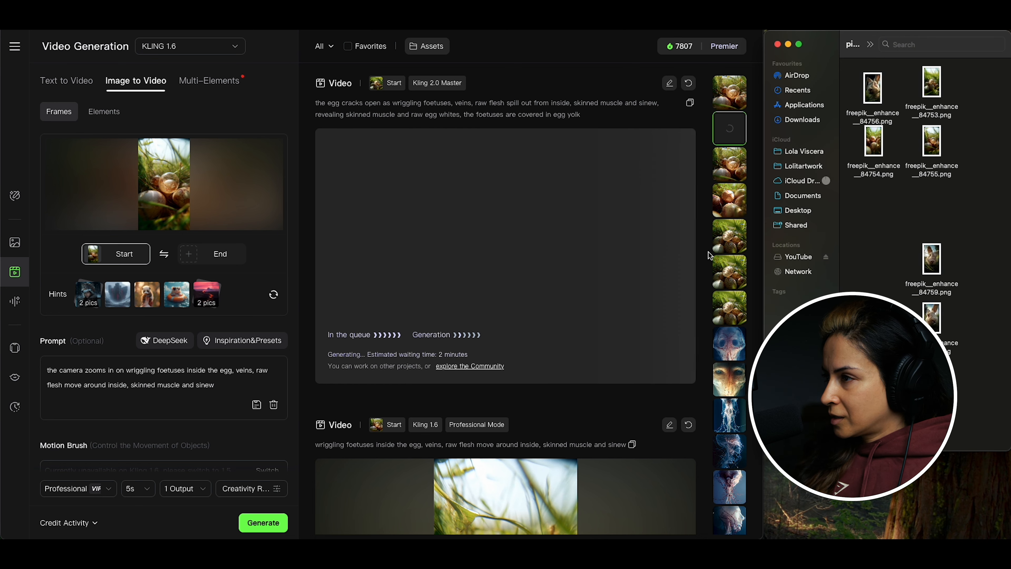
# Replace the egg start frame with the upscaled white bunny close-up and select the KLING 2.0 Master model
pyautogui.click(156, 246)
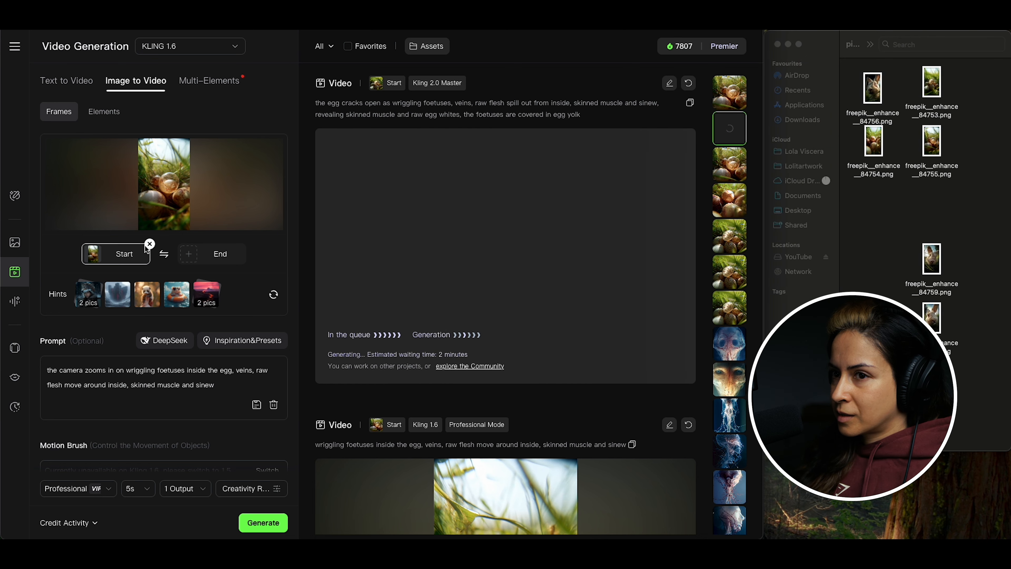
pyautogui.click(149, 244)
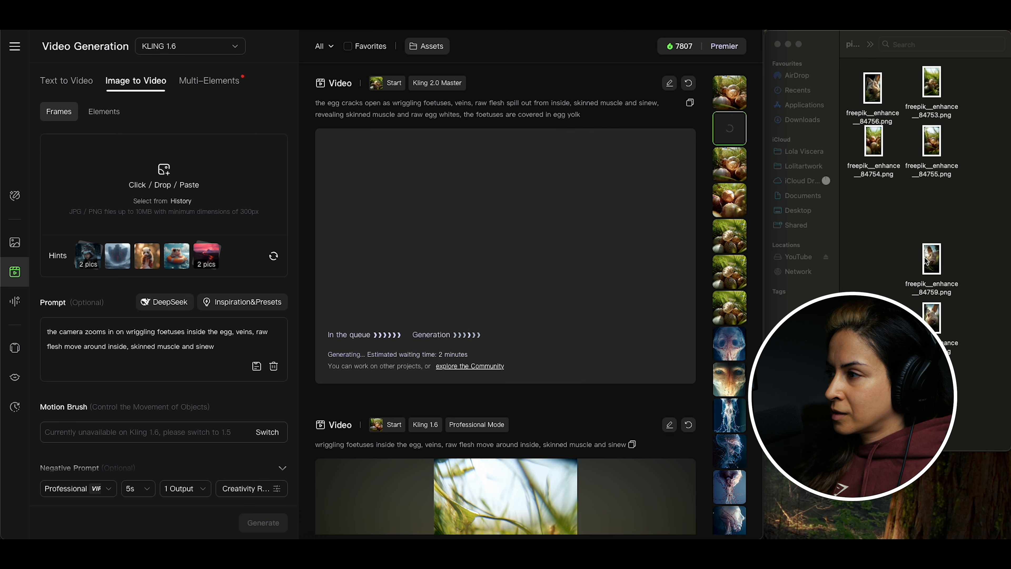
pyautogui.moveTo(932, 259); pyautogui.dragTo(168, 193)
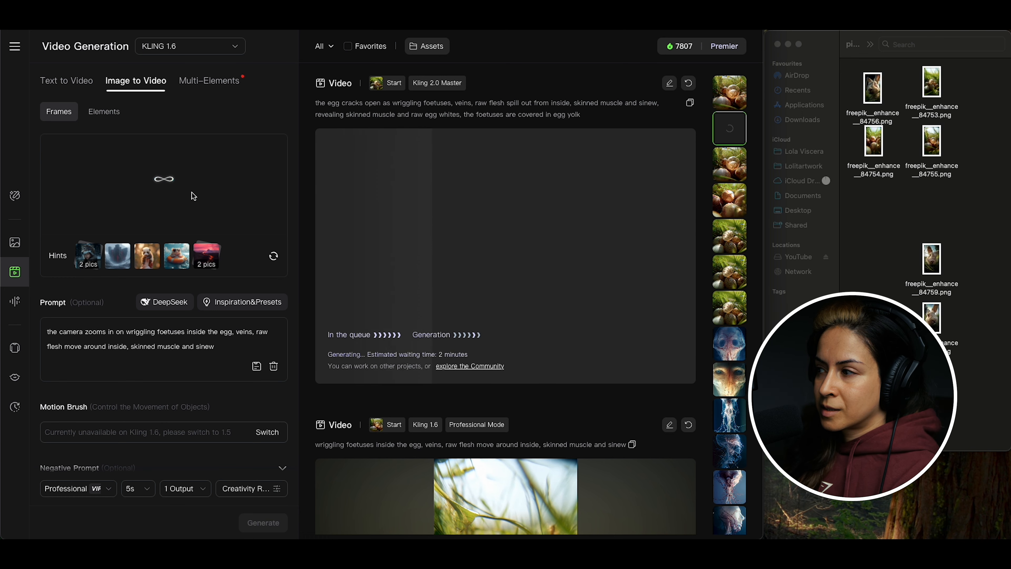
pyautogui.click(186, 46)
pyautogui.click(184, 102)
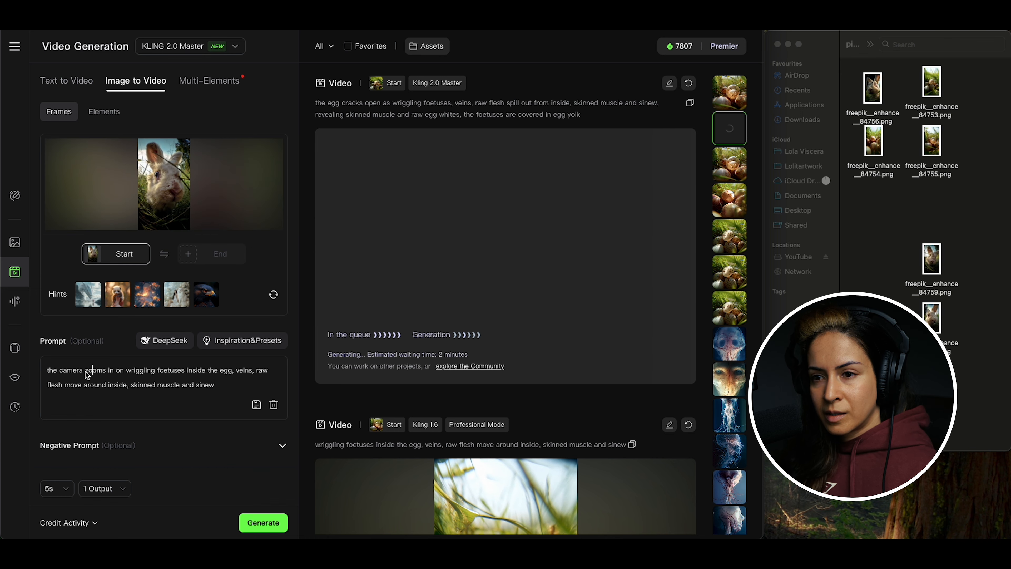
# Replace "wriggling foetuses inside the egg" in the prompt with "the fluffy bunny as it sniffs the camera"
pyautogui.click(92, 373)
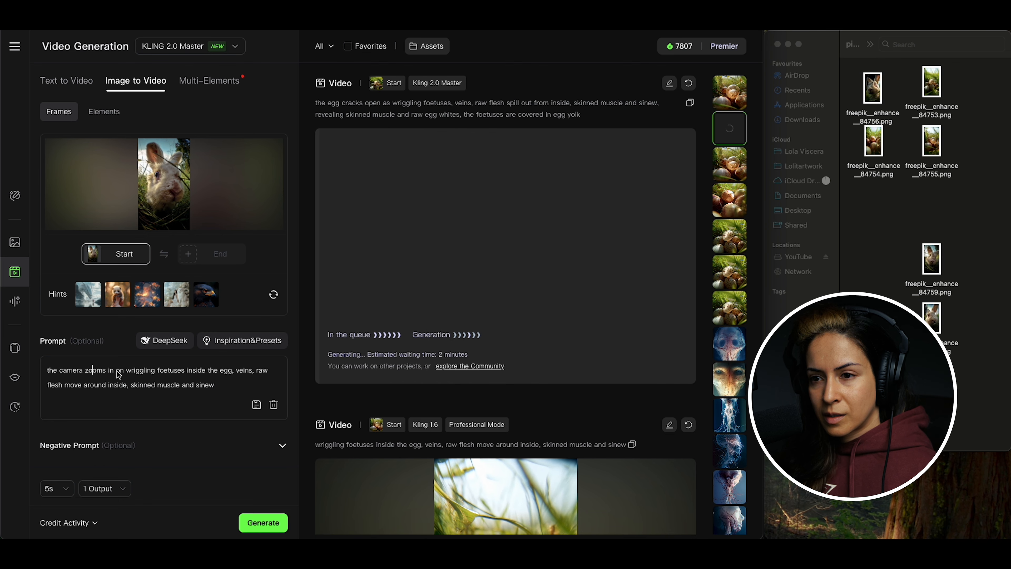
pyautogui.moveTo(126, 371); pyautogui.dragTo(216, 371)
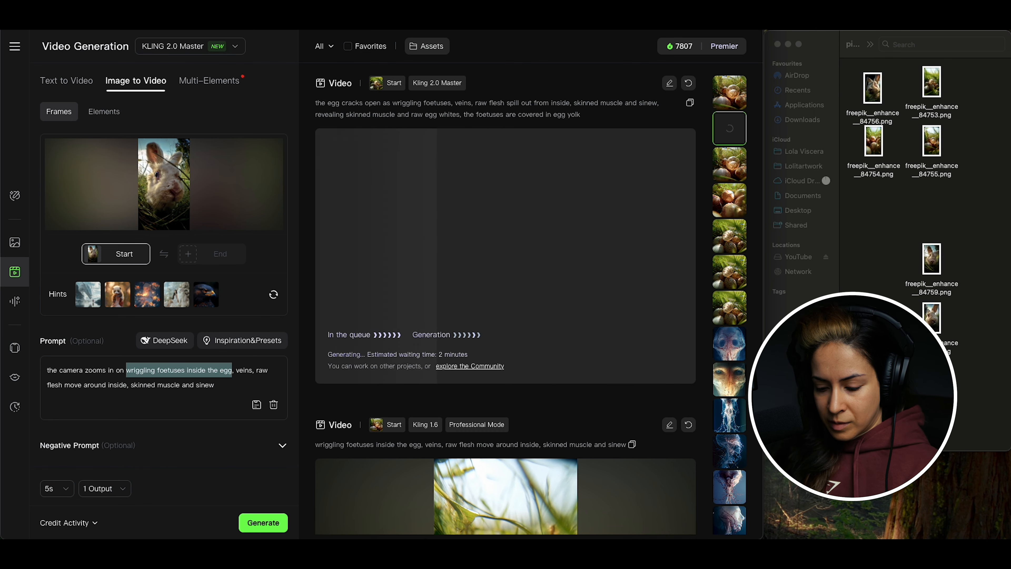
pyautogui.write('the fl')
pyautogui.write('bunny ')
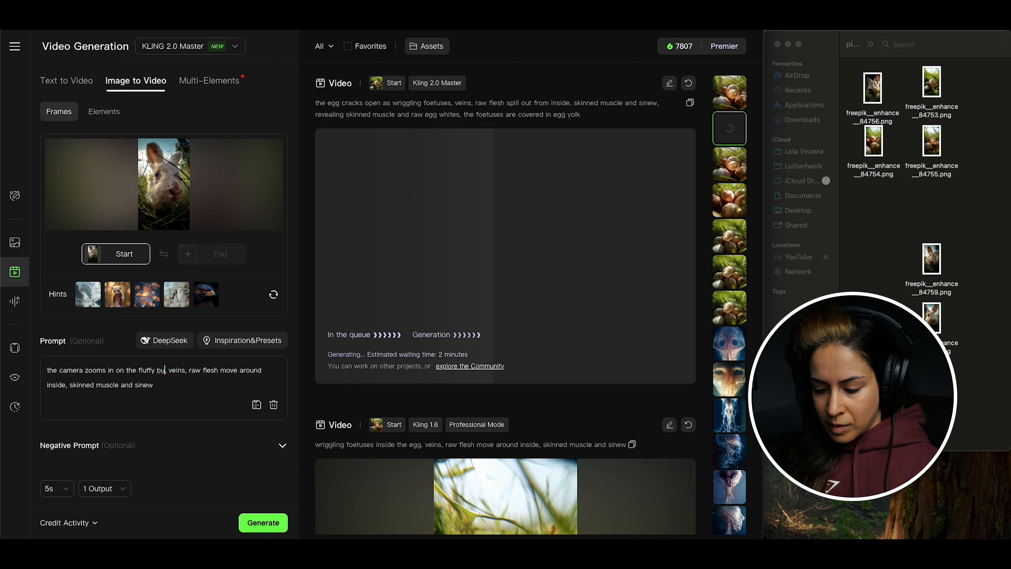
pyautogui.write('as it s')
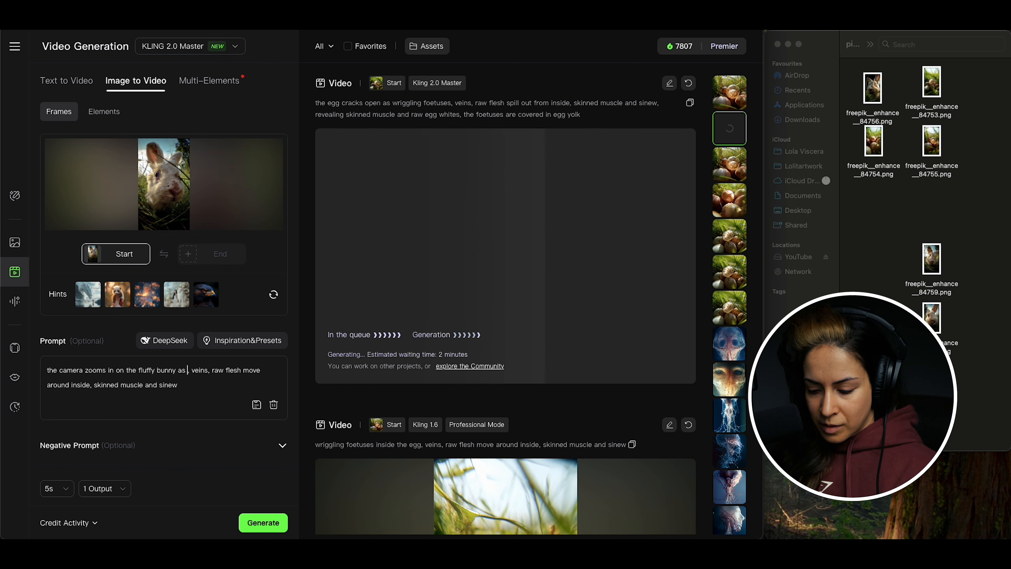
pyautogui.write('nikk')
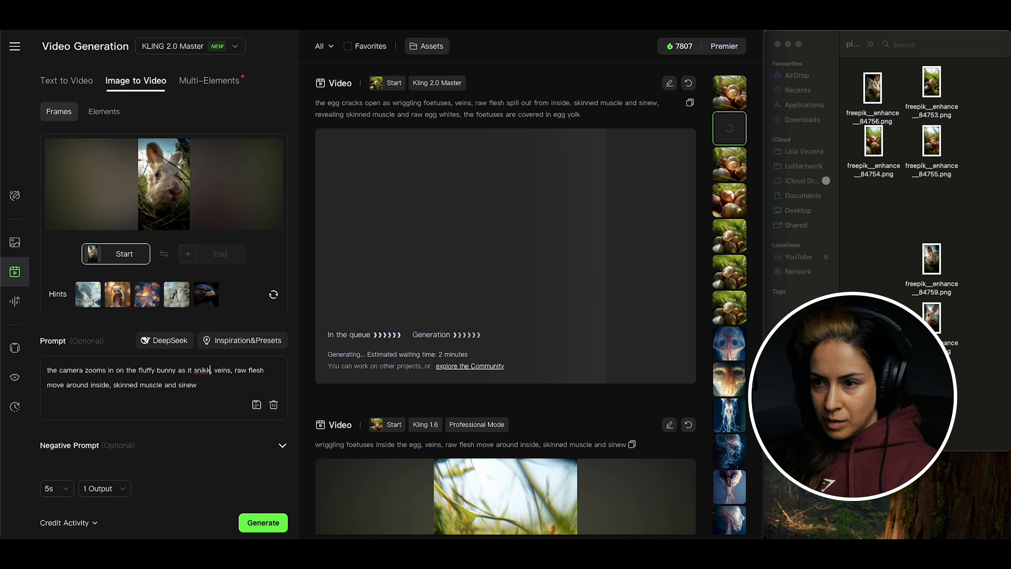
pyautogui.press('BackSpace')
pyautogui.press('BackSpace')
pyautogui.write('ffs the ')
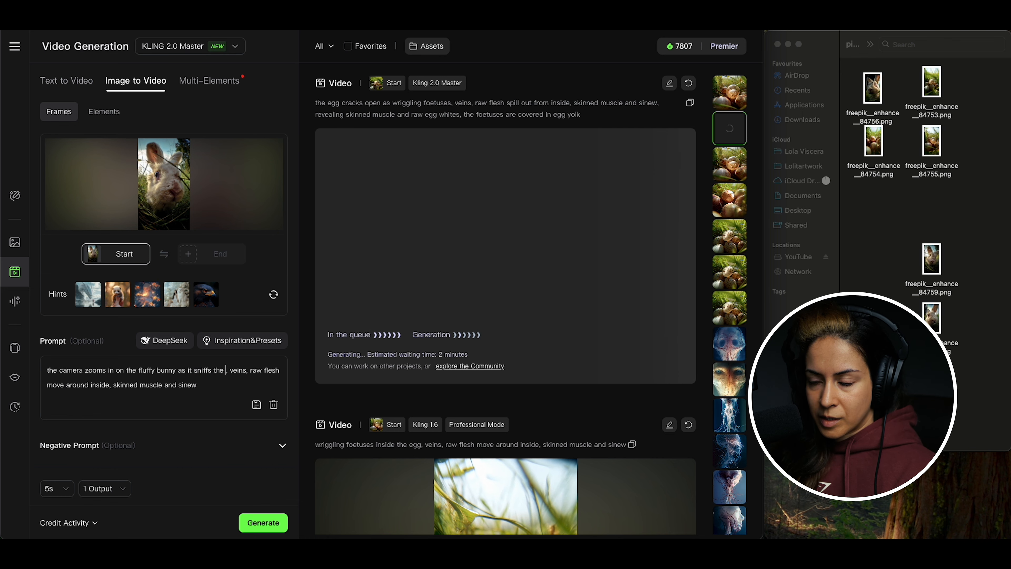
pyautogui.write('camera')
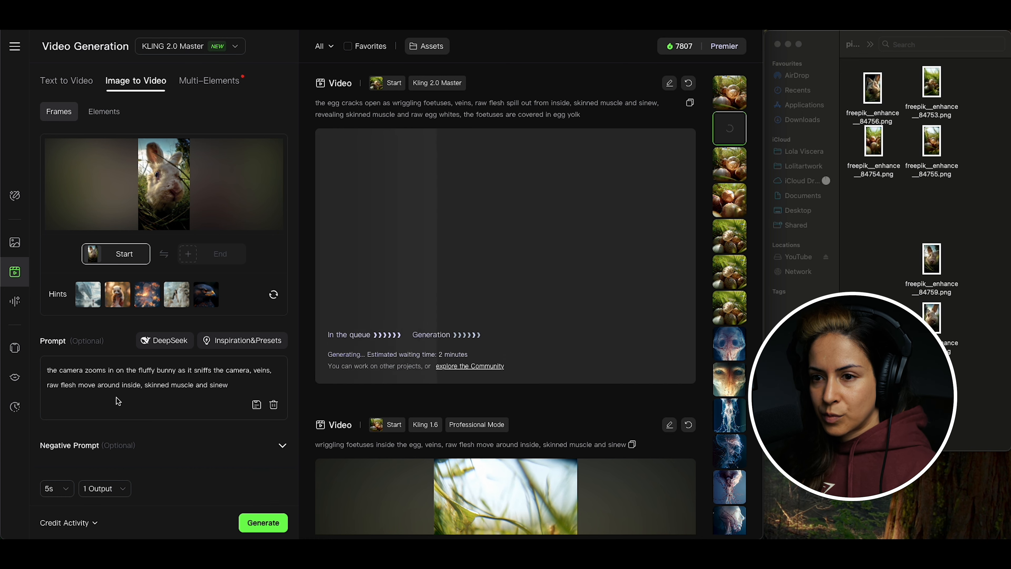
# Replace "move around inside" in the prompt with "pulsate under the fur" and generate the bunny video
pyautogui.moveTo(140, 385); pyautogui.dragTo(98, 391)
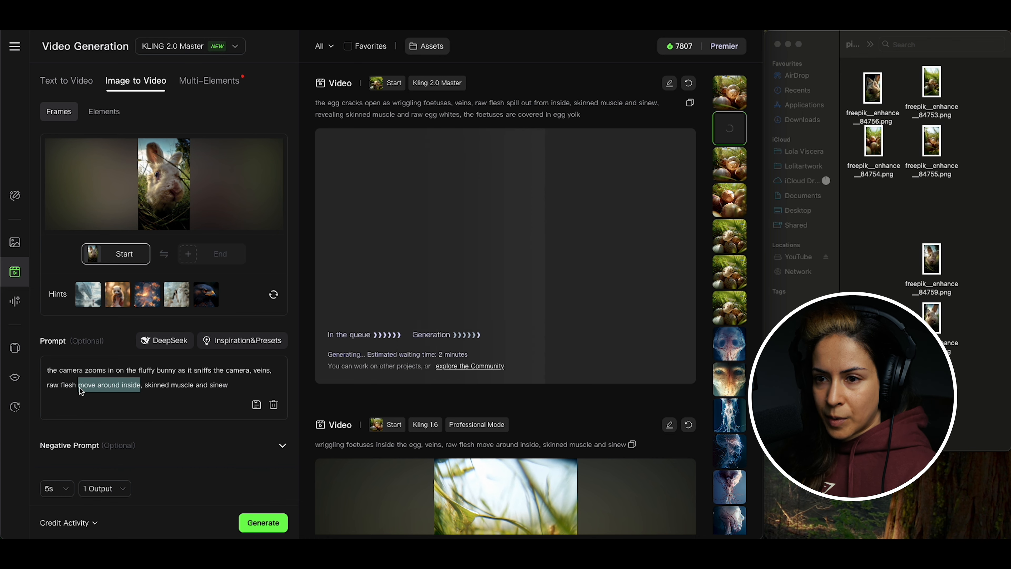
pyautogui.write('pulsate ')
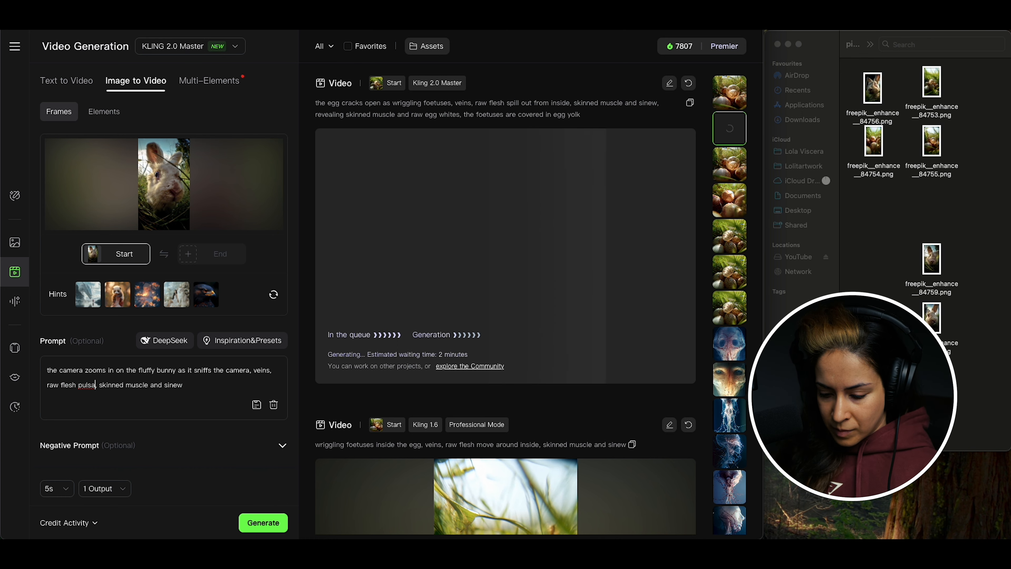
pyautogui.write('under the fur,')
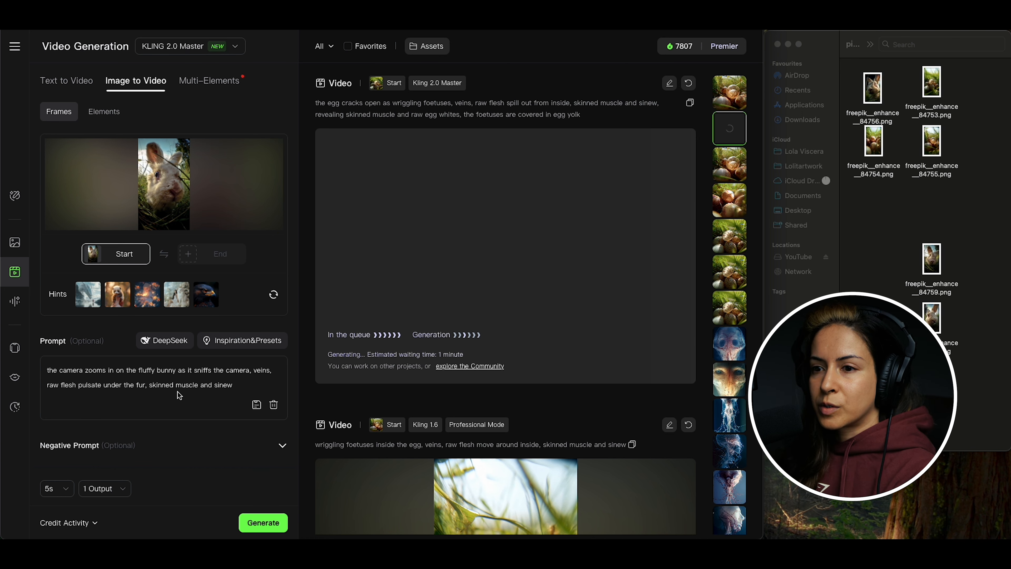
pyautogui.click(263, 524)
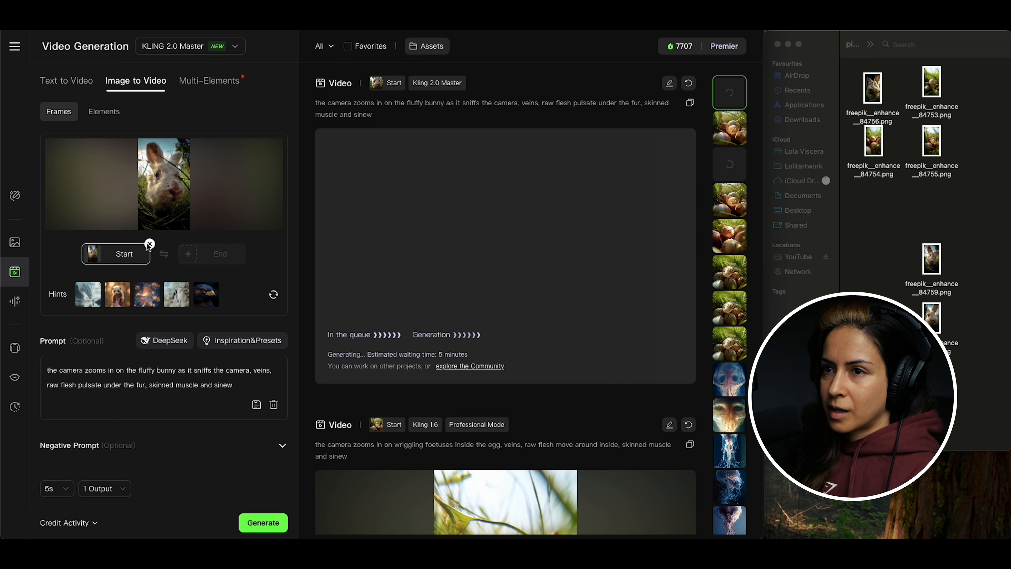
# Replace the start frame with freepik__enhance__84759.png and delete ", skinned muscle and sinew" from the prompt
pyautogui.click(149, 244)
pyautogui.moveTo(931, 259); pyautogui.dragTo(160, 186)
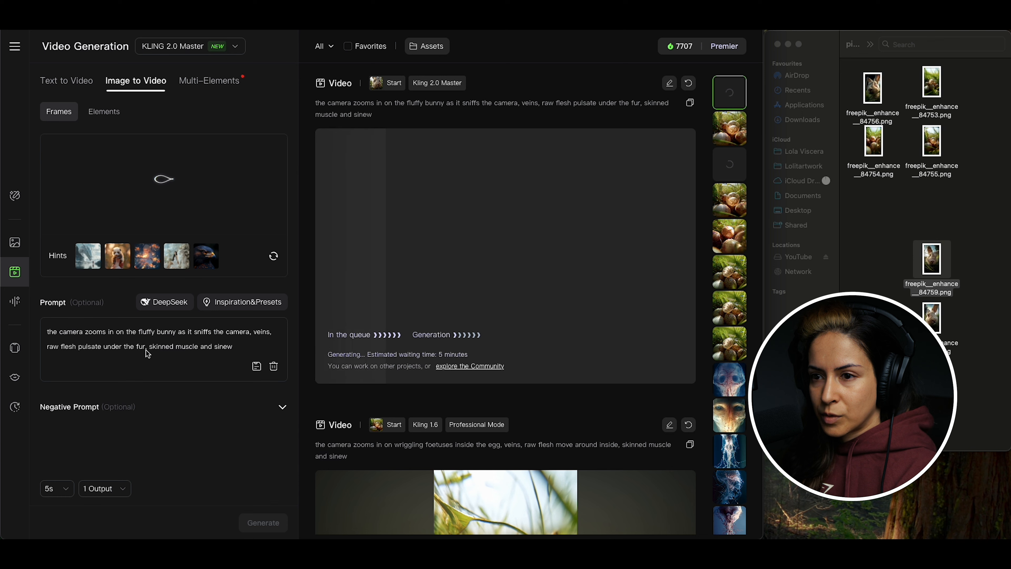
pyautogui.moveTo(144, 350); pyautogui.dragTo(239, 349)
pyautogui.press('BackSpace')
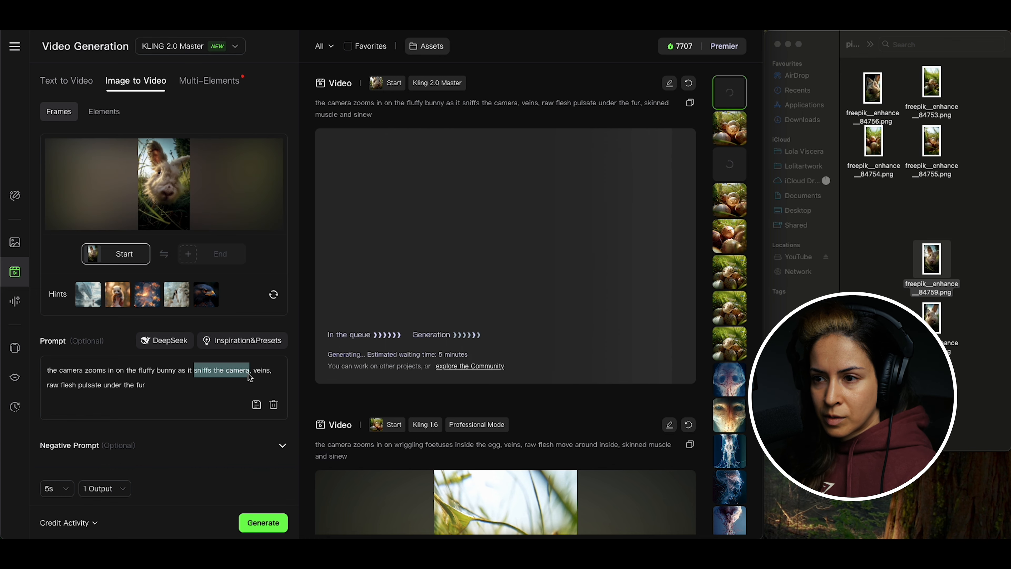
# Replace "sniffs the camera" in the prompt with "convulses and screams" and generate the bunny video
pyautogui.write('convulses')
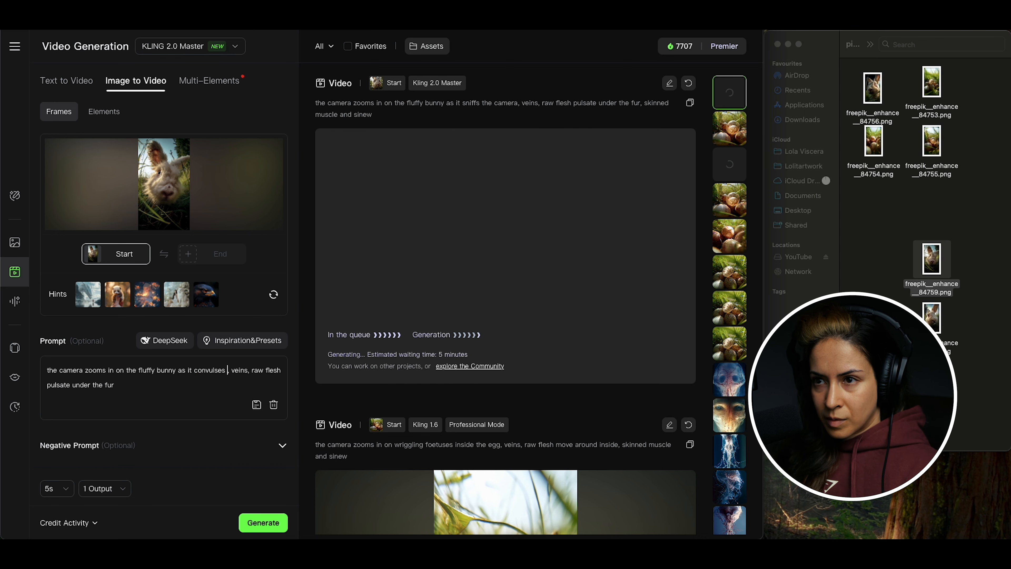
pyautogui.write(' and screa')
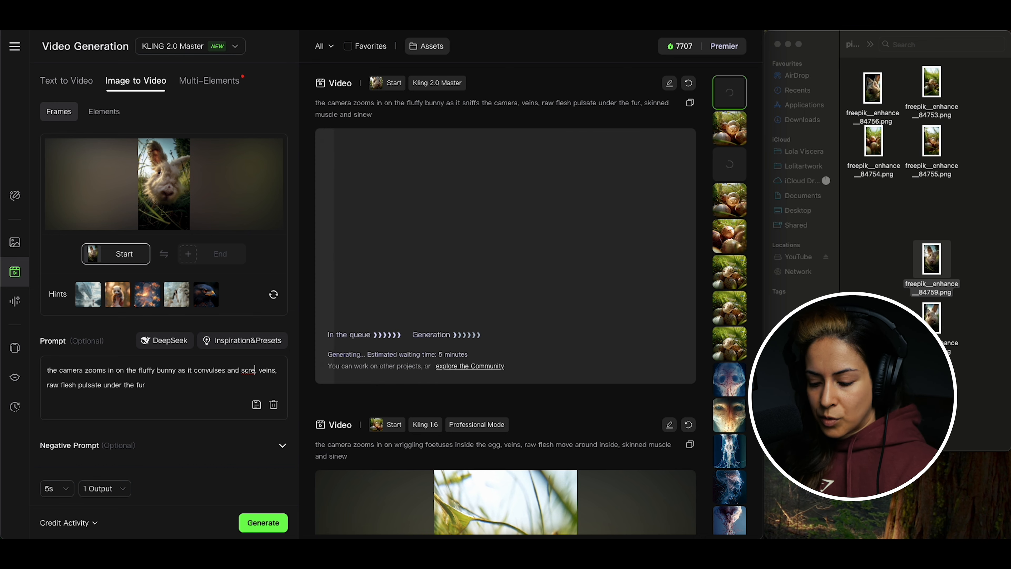
pyautogui.write('ms')
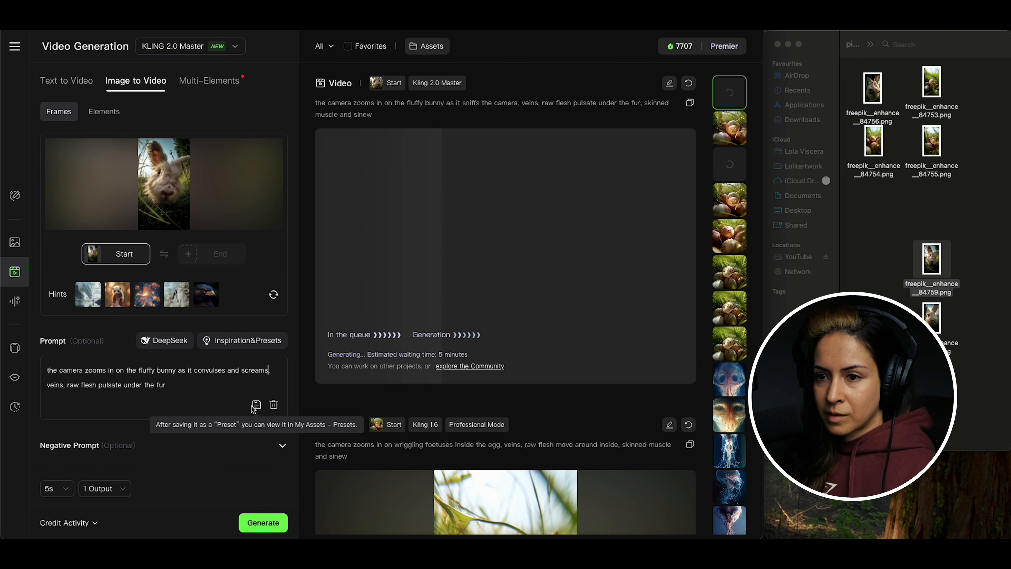
pyautogui.click(264, 523)
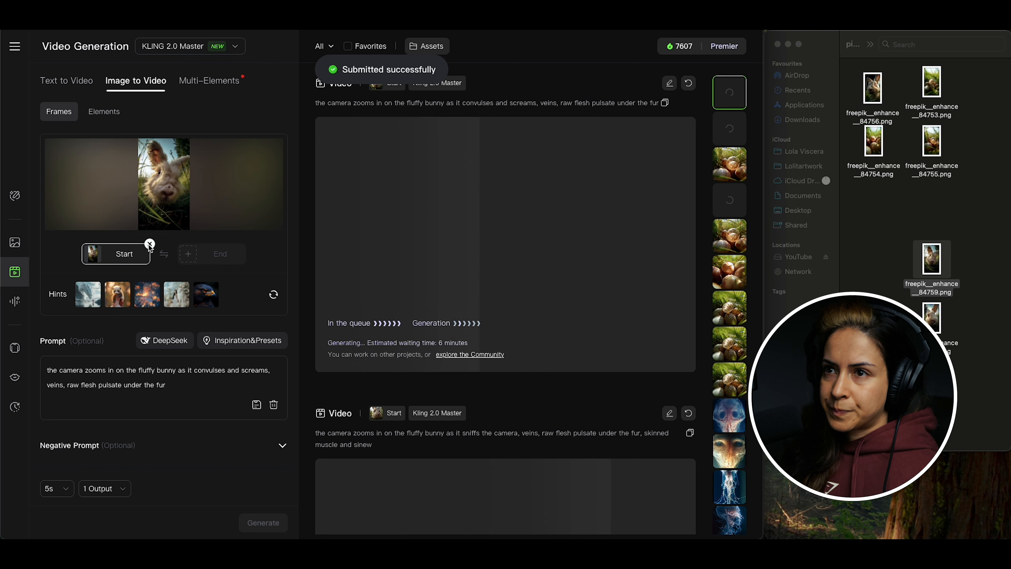
# Replace the start frame with the bunny image stored below freepik__enhance__84759.png and delete "the camera zooms in on" from the prompt
pyautogui.click(149, 244)
pyautogui.moveTo(932, 327); pyautogui.dragTo(159, 197)
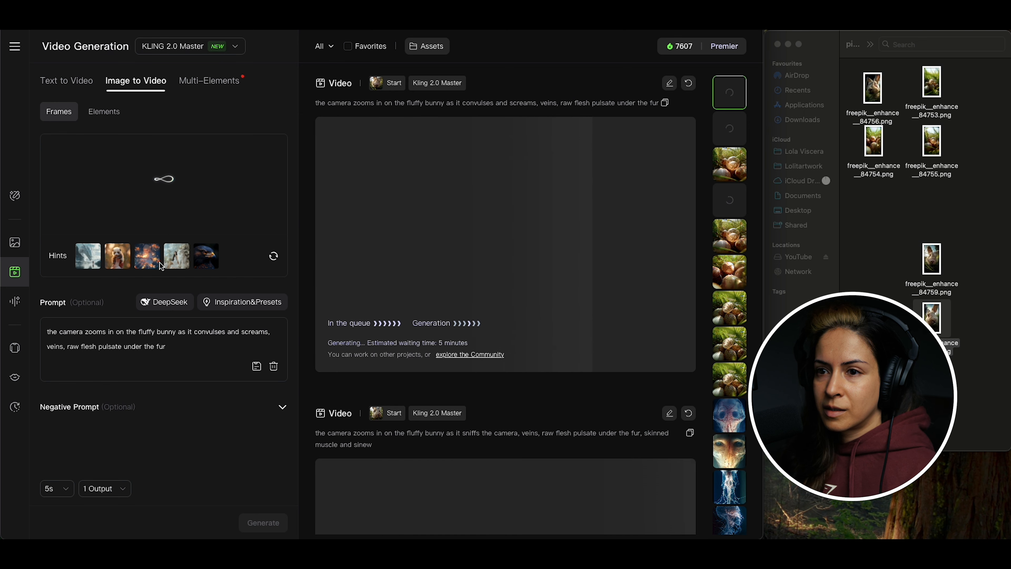
pyautogui.click(146, 346)
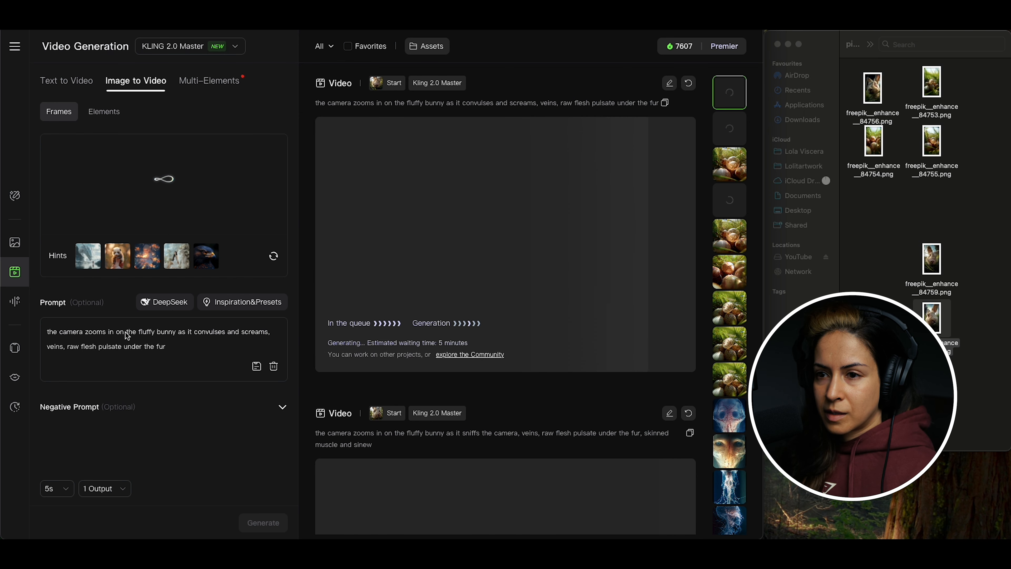
pyautogui.moveTo(126, 331); pyautogui.dragTo(37, 331)
pyautogui.press('BackSpace')
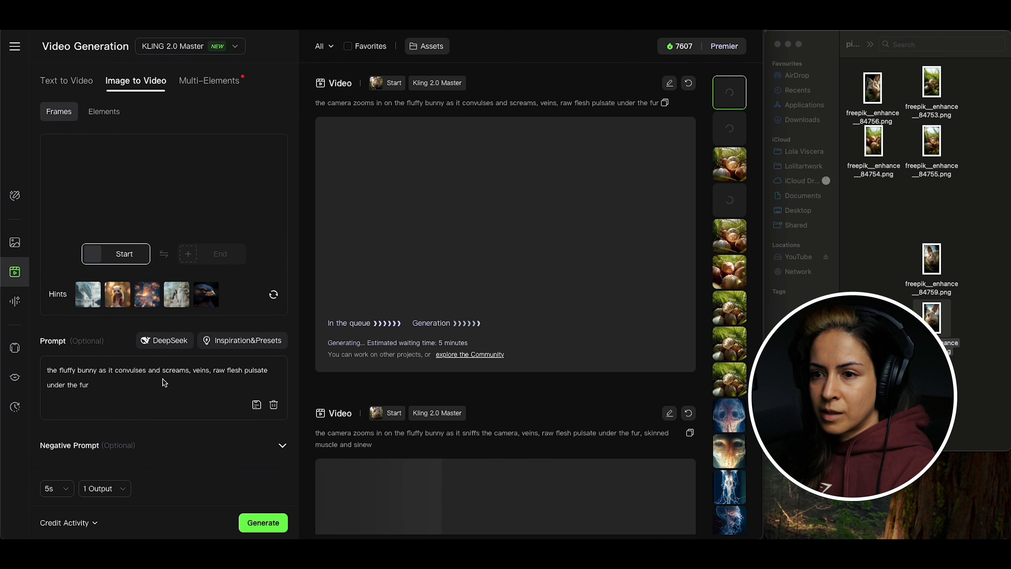
# Delete "and screams" from the prompt and replace "veins," with "and spasms,"
pyautogui.moveTo(148, 372); pyautogui.dragTo(175, 373)
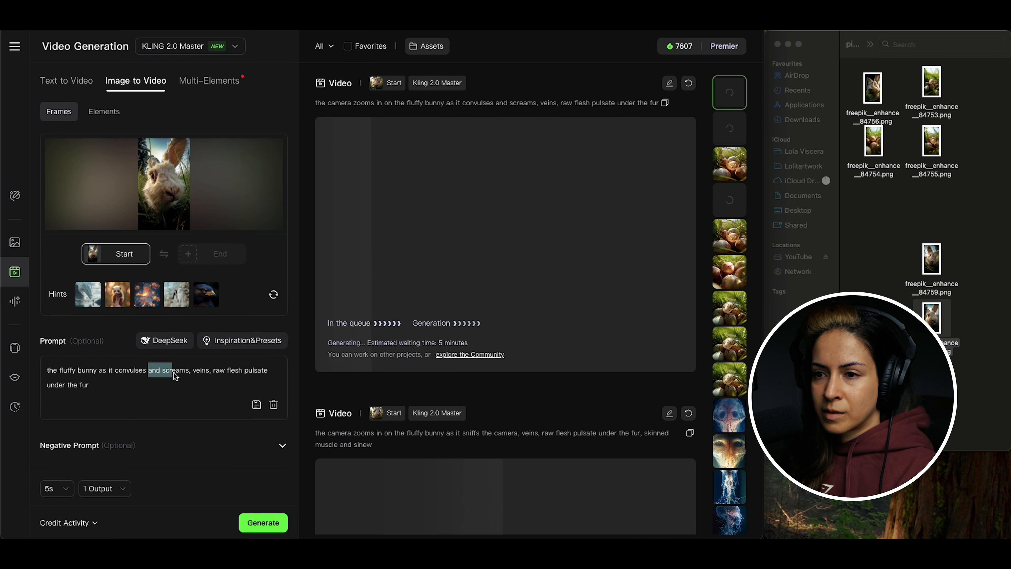
pyautogui.press('BackSpace')
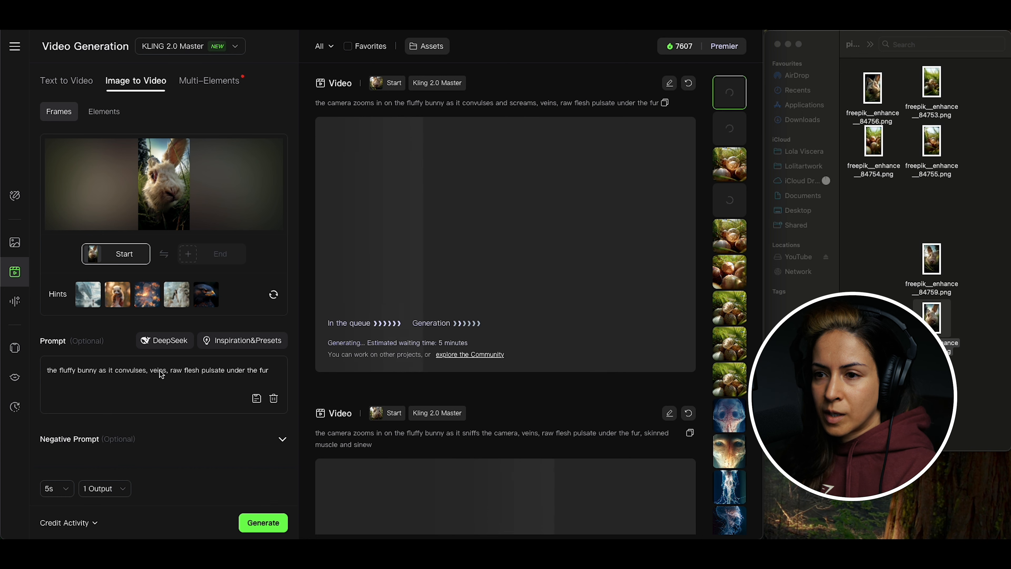
pyautogui.click(151, 372)
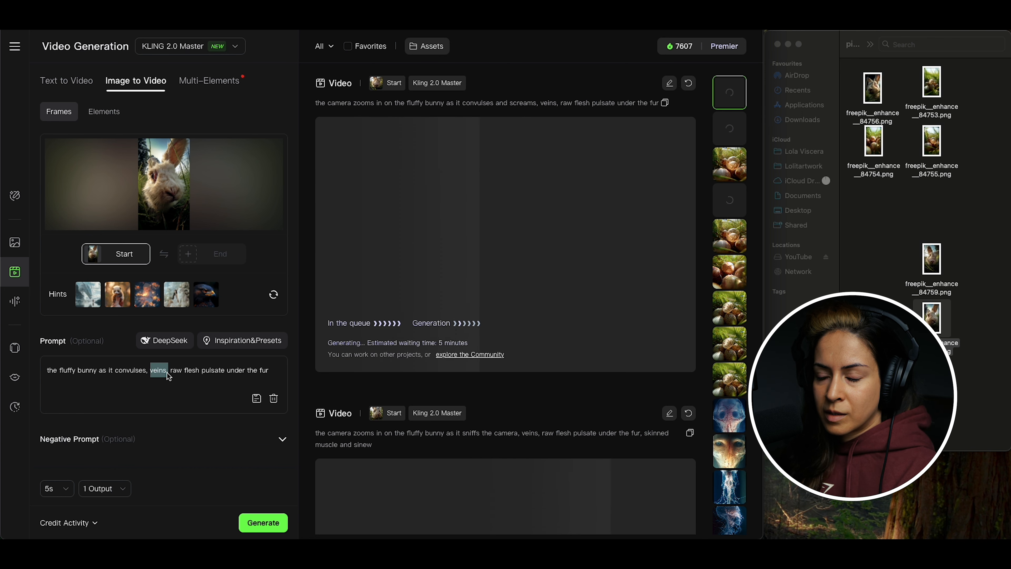
pyautogui.press('BackSpace')
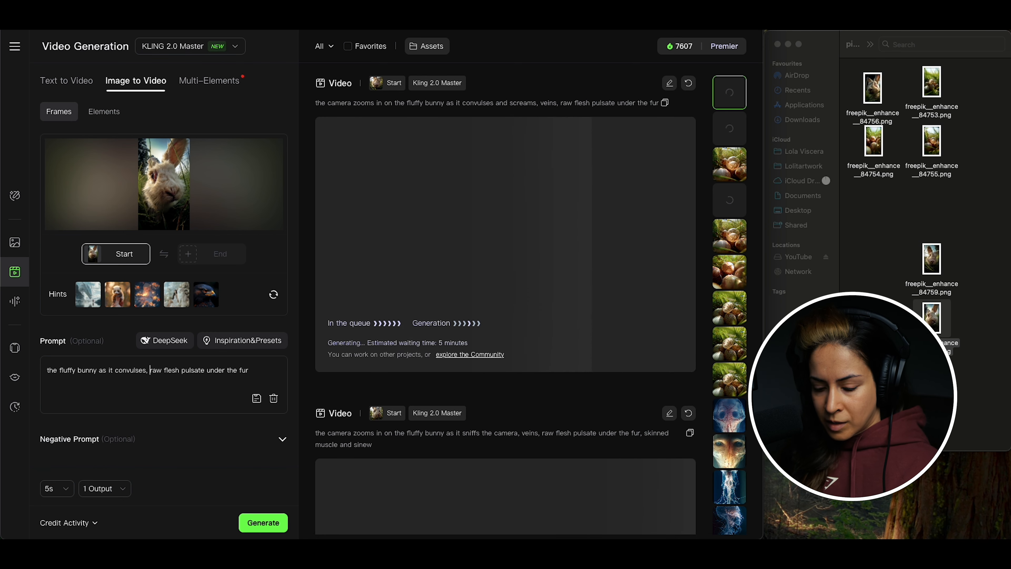
pyautogui.write('and s')
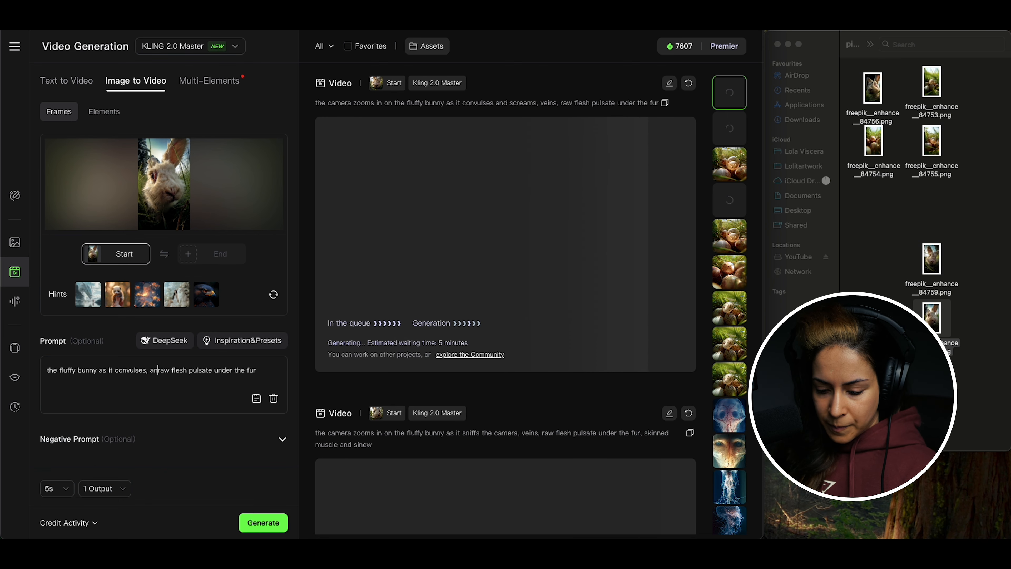
pyautogui.write('pa')
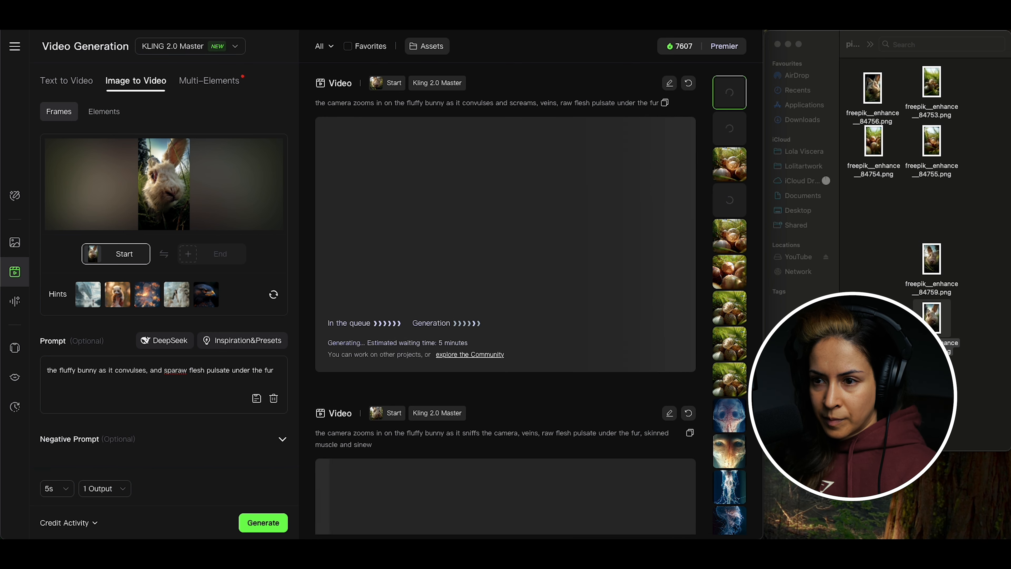
pyautogui.write('sms,')
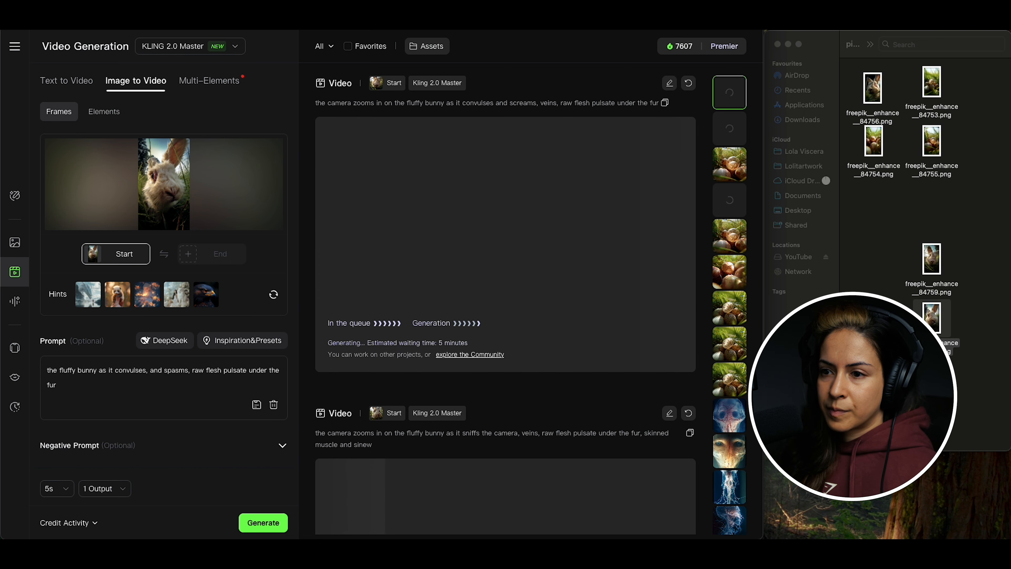
# Change "pulsate" to "pulsates" in the prompt and generate the video
pyautogui.click(246, 371)
pyautogui.write('s')
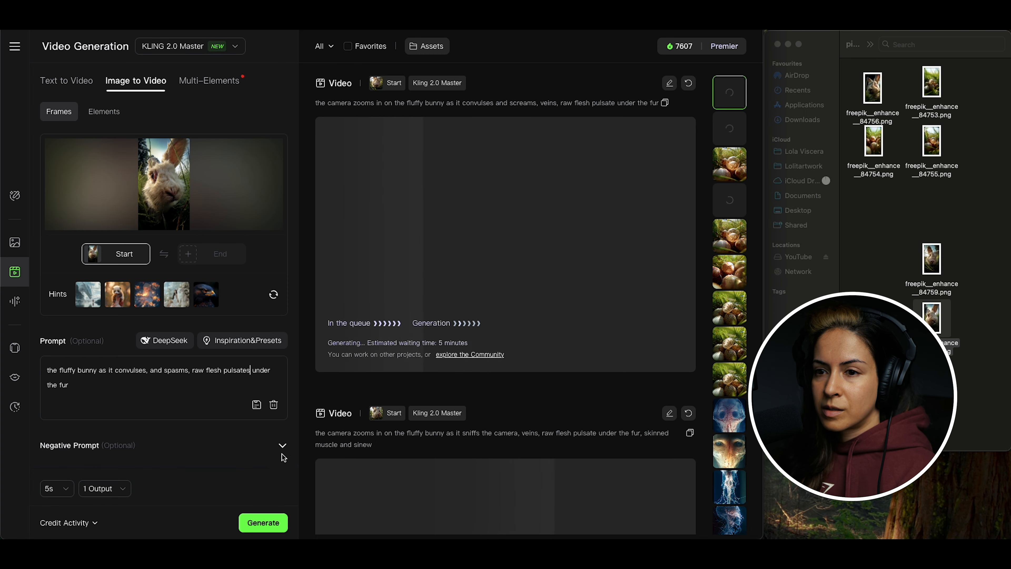
pyautogui.click(263, 523)
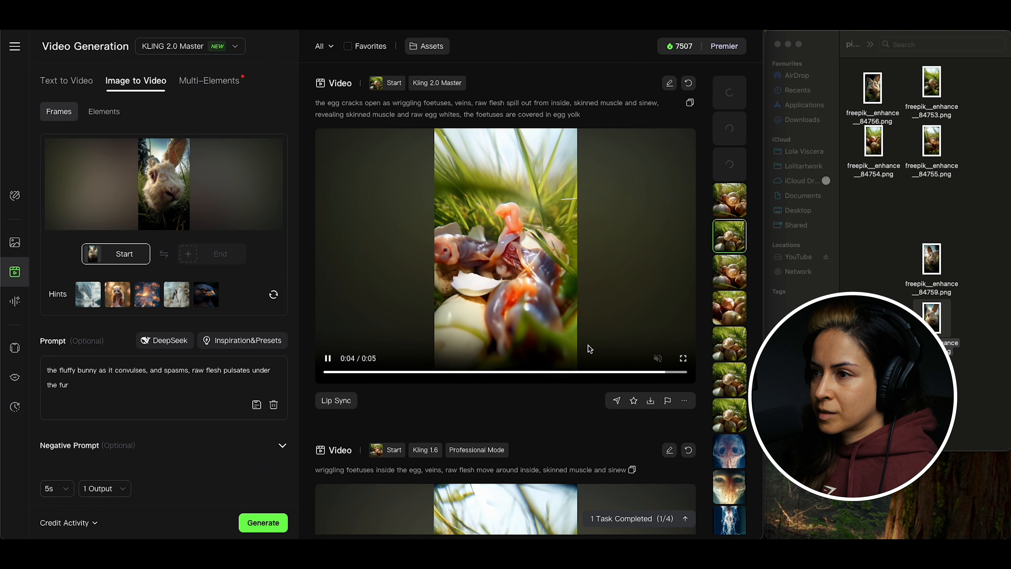
# Download the Kling 2.0 Master clip of the egg cracking open and browse the Downloads folder in Finder
pyautogui.moveTo(655, 404)
pyautogui.click(653, 422)
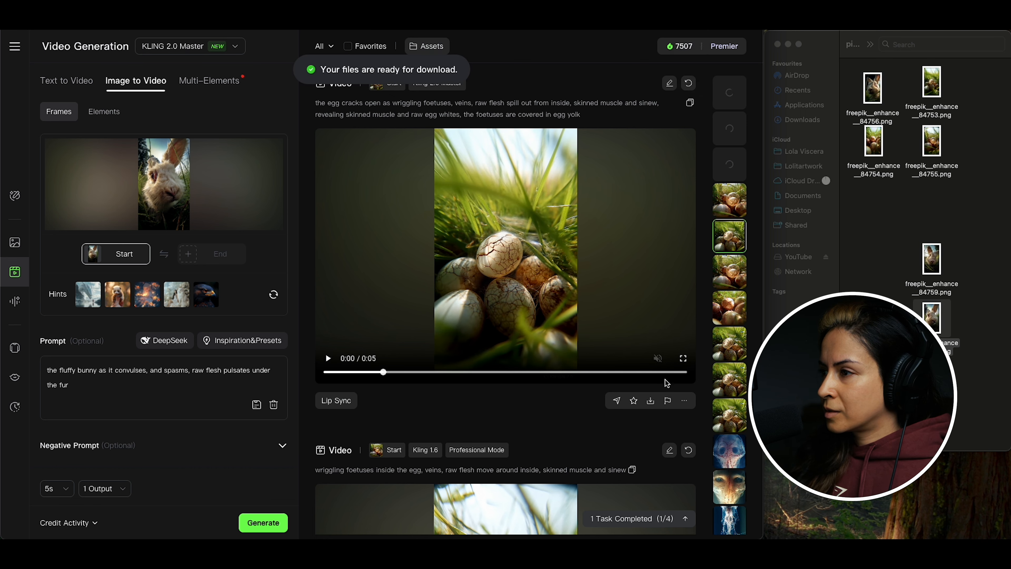
pyautogui.click(883, 174)
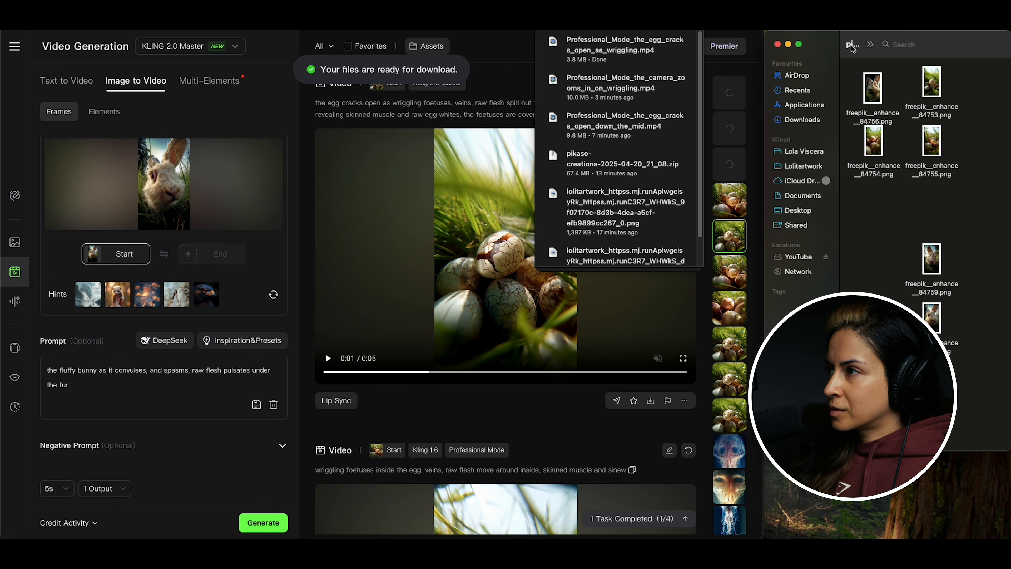
pyautogui.click(801, 121)
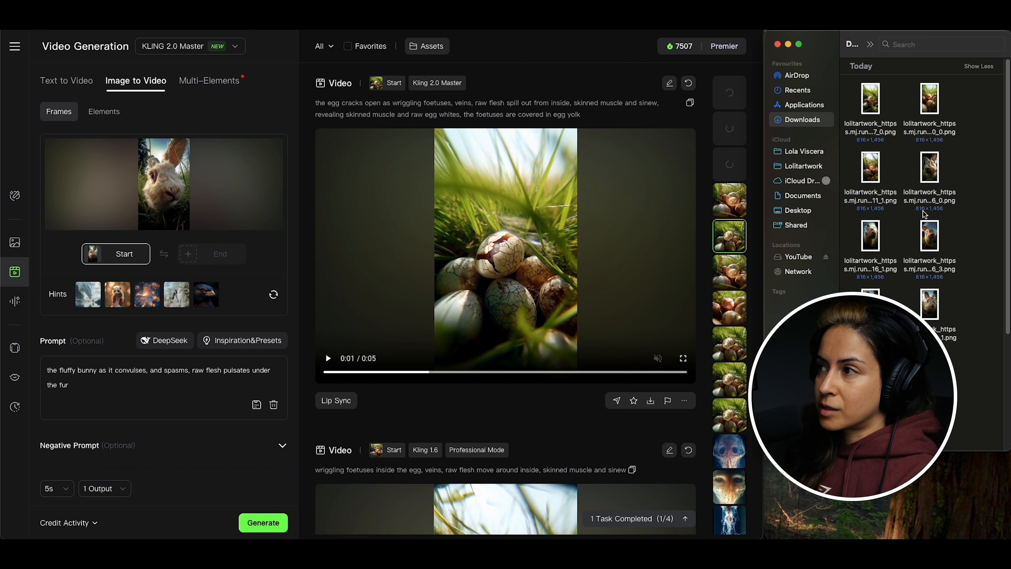
pyautogui.scroll(-4, 933, 251)
pyautogui.scroll(-1, 933, 251)
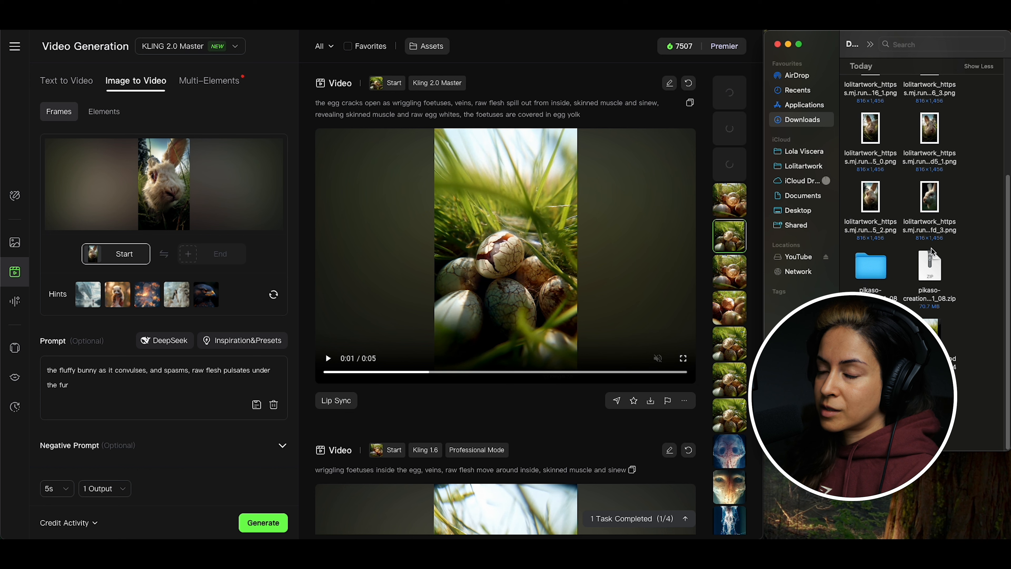
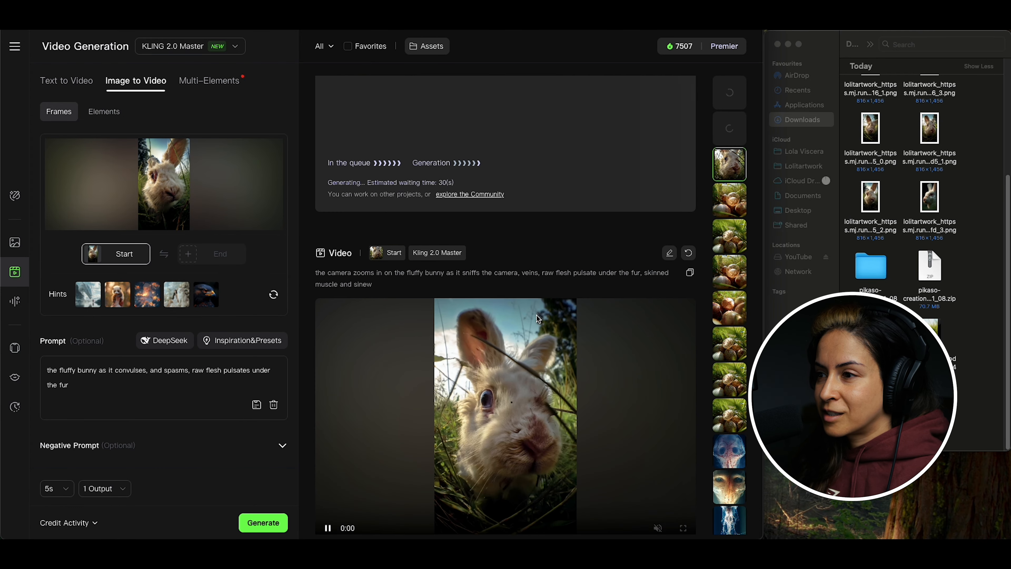
# Download the Kling 2.0 Master clip of the bunny sniffing the camera and preview the newest clip of the convulsing bunny
pyautogui.scroll(-3, 536, 315)
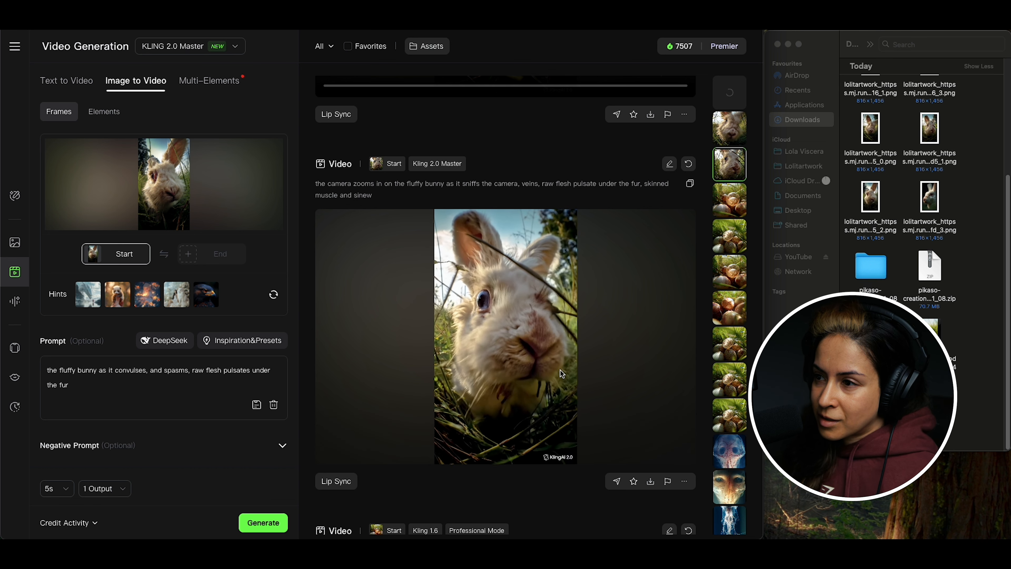
pyautogui.click(651, 481)
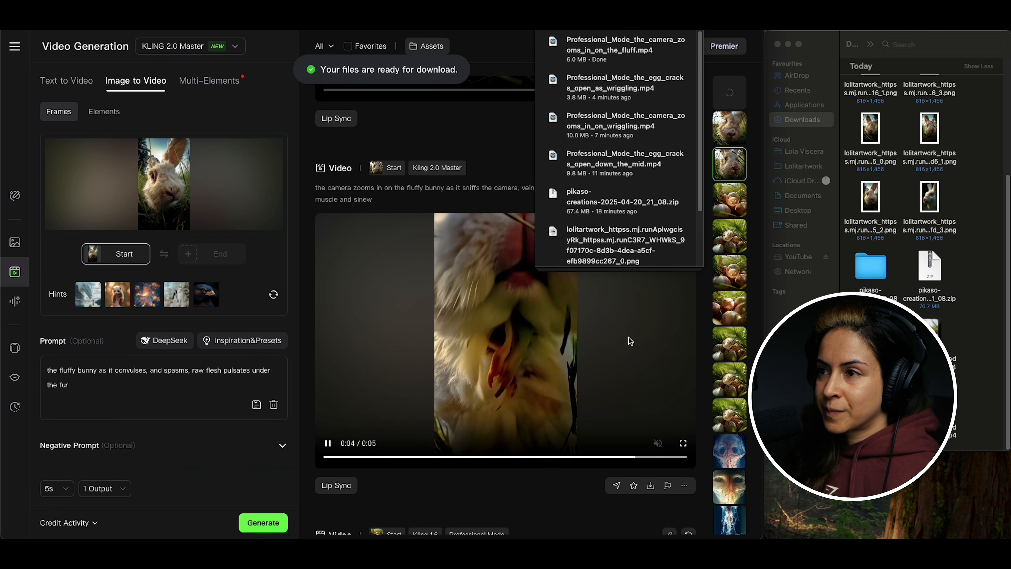
pyautogui.scroll(5, 625, 337)
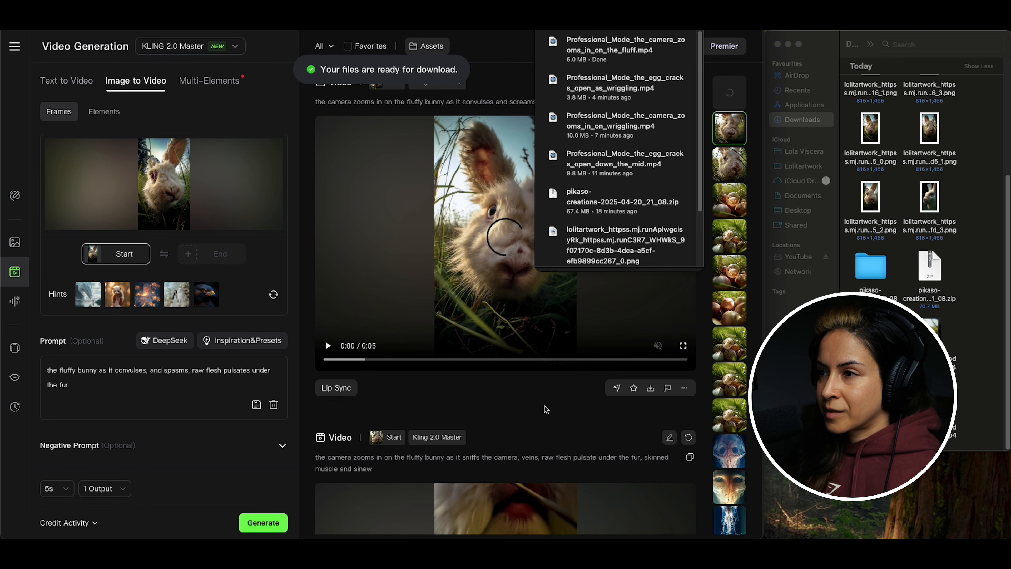
pyautogui.scroll(1, 545, 406)
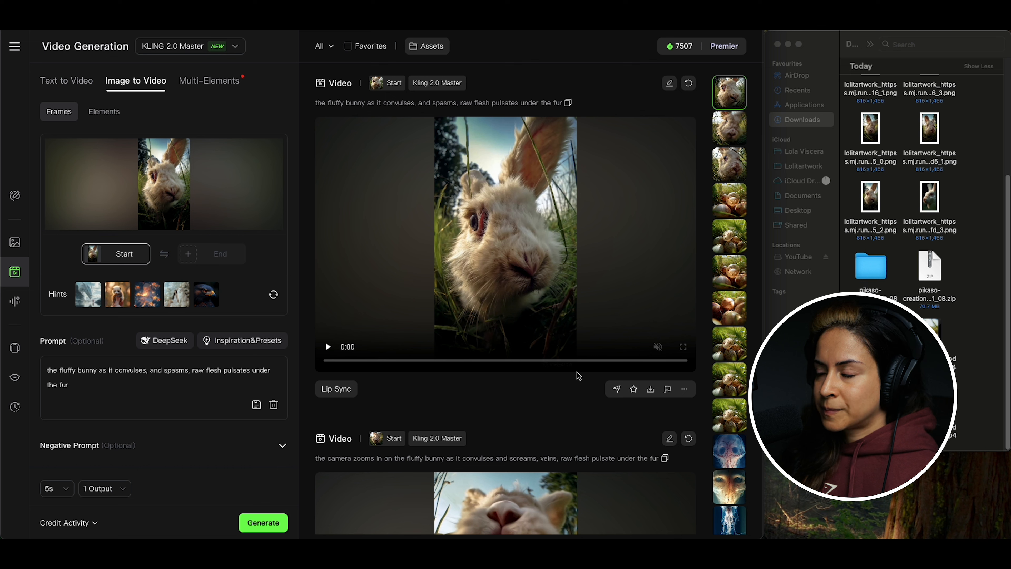
pyautogui.click(548, 271)
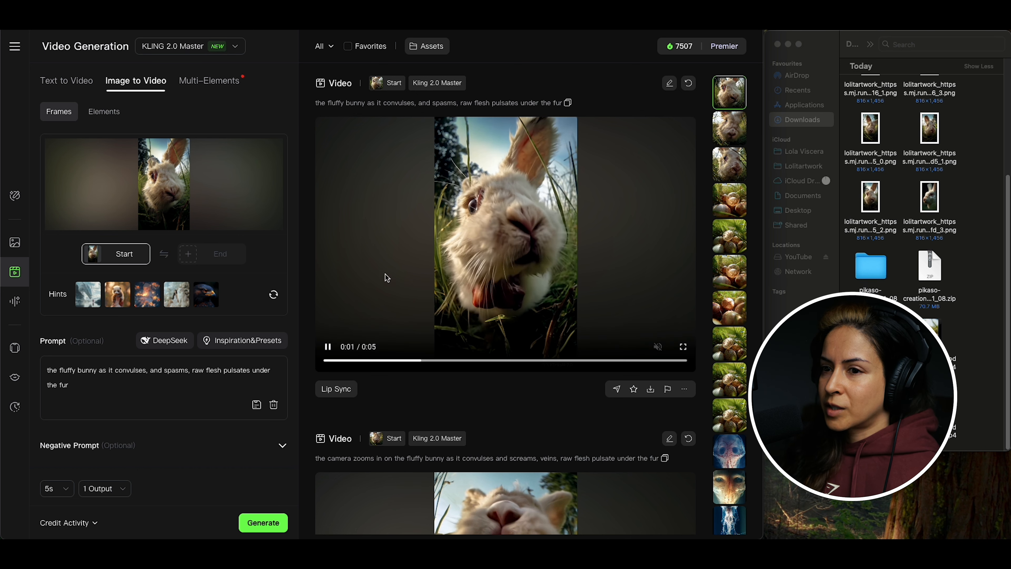
pyautogui.click(358, 281)
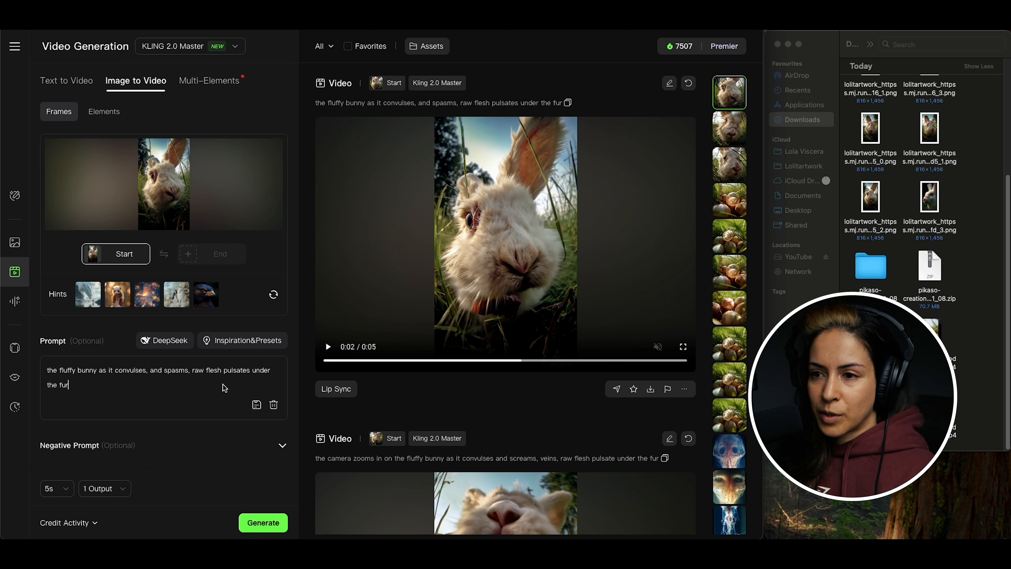
# Shorten the prompt to "the fluffy bunny convulses and spasms", removing "as it", the raw flesh phrase and the commas
pyautogui.moveTo(193, 370); pyautogui.dragTo(215, 396)
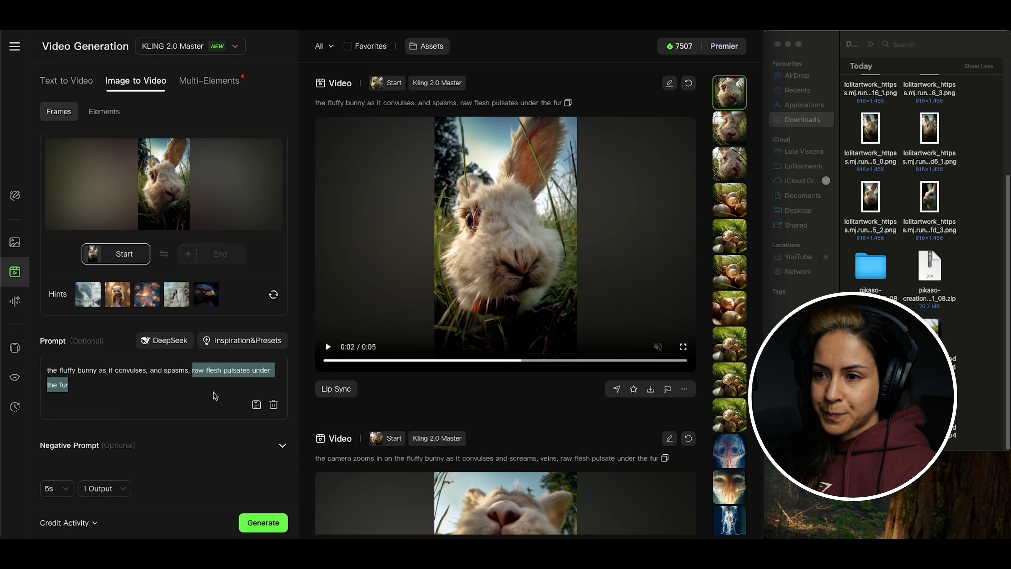
pyautogui.press('BackSpace')
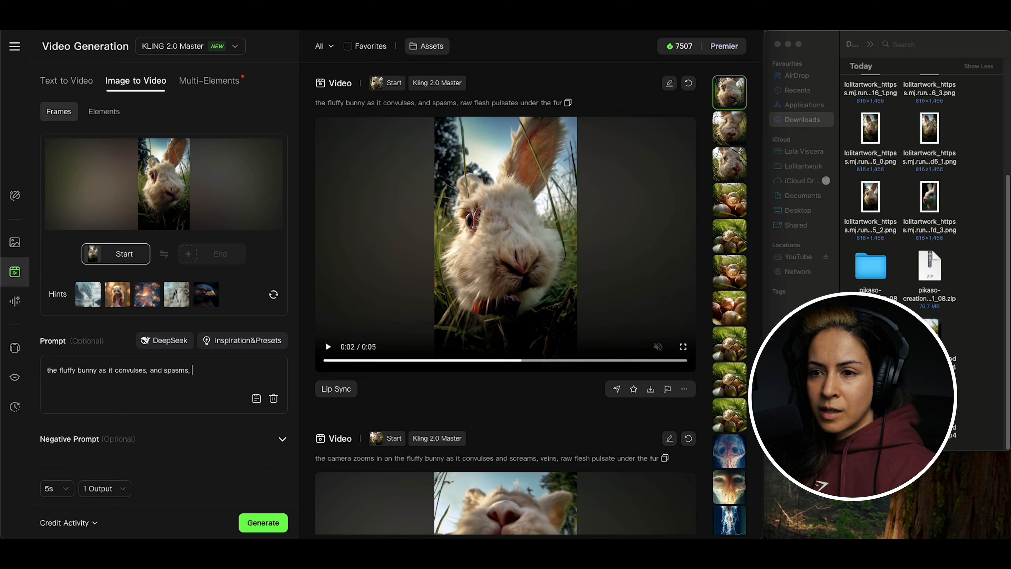
pyautogui.moveTo(113, 370); pyautogui.dragTo(101, 376)
pyautogui.press('BackSpace')
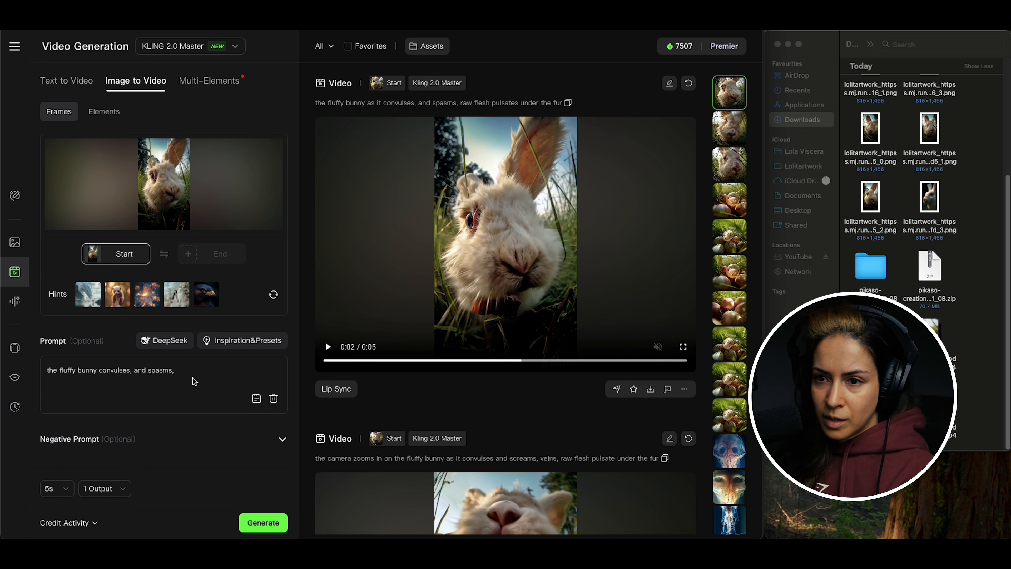
pyautogui.click(197, 373)
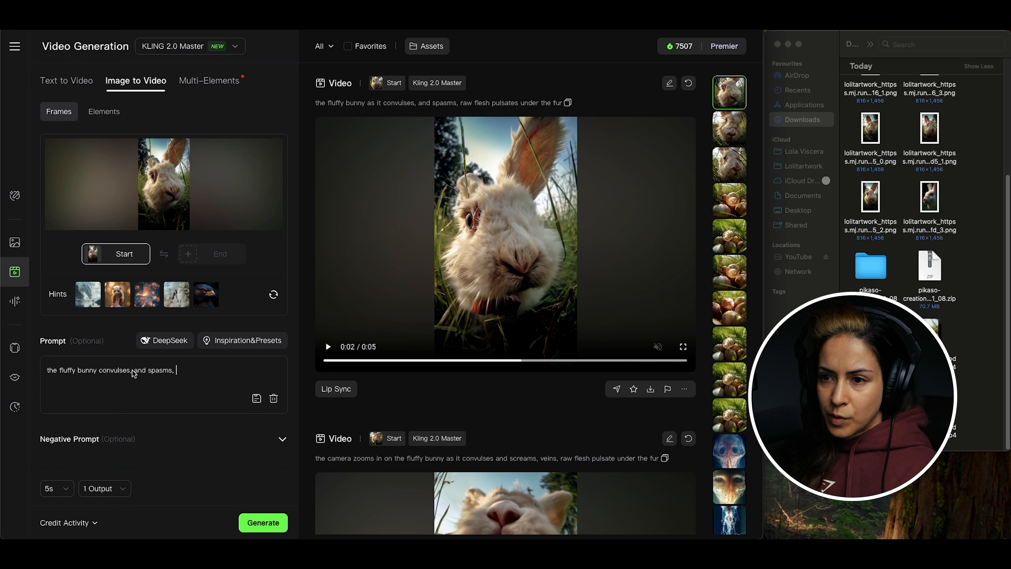
pyautogui.click(178, 377)
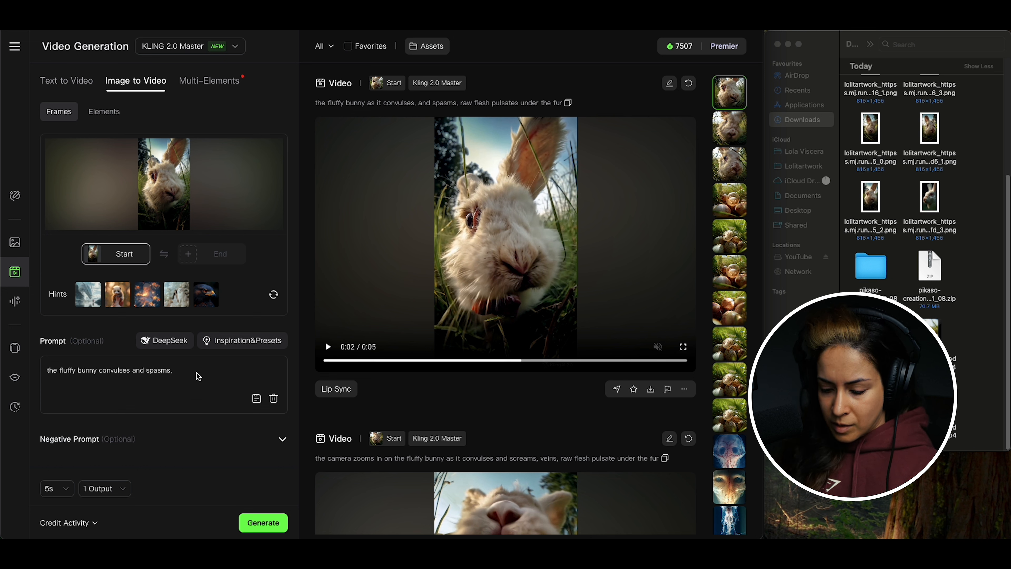
pyautogui.press('BackSpace')
pyautogui.press('BackSpace')
# Extend the prompt with "as it vomits some" after "spasms", correcting the misspelled verb
pyautogui.write('as ')
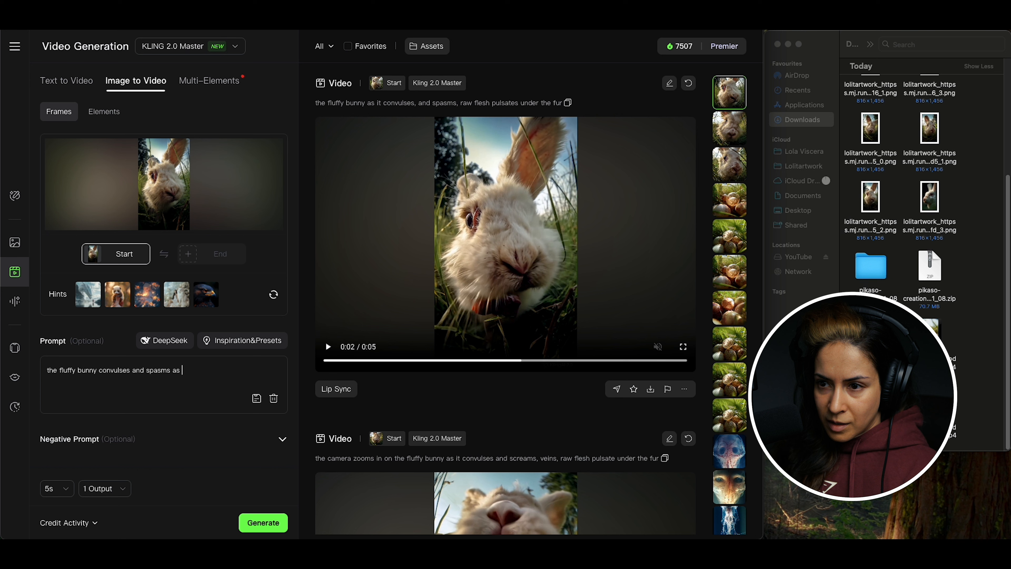
pyautogui.write('it vomints')
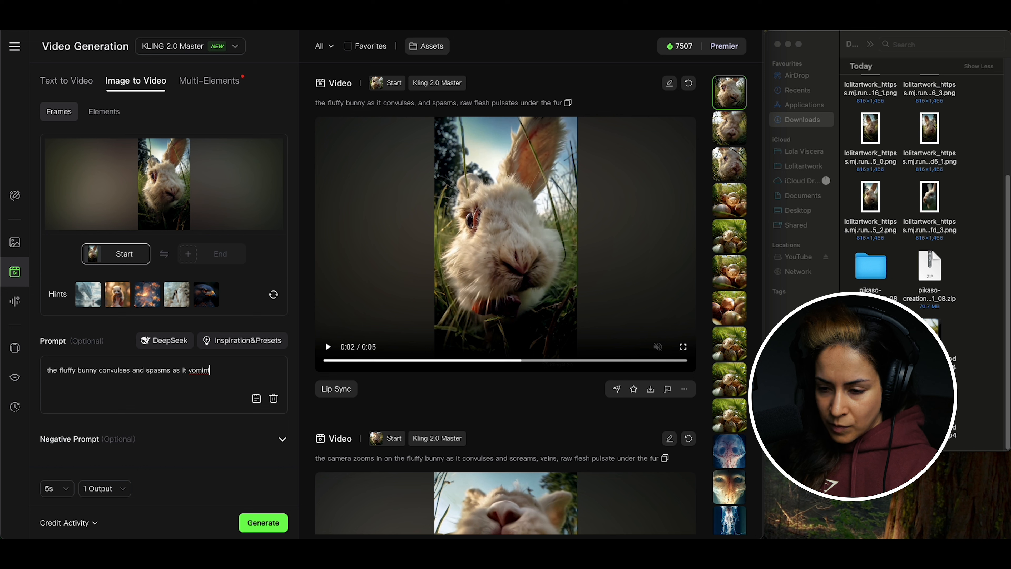
pyautogui.press('BackSpace')
pyautogui.press('BackSpace')
pyautogui.press('BackSpace')
pyautogui.press('BackSpace')
pyautogui.write('t')
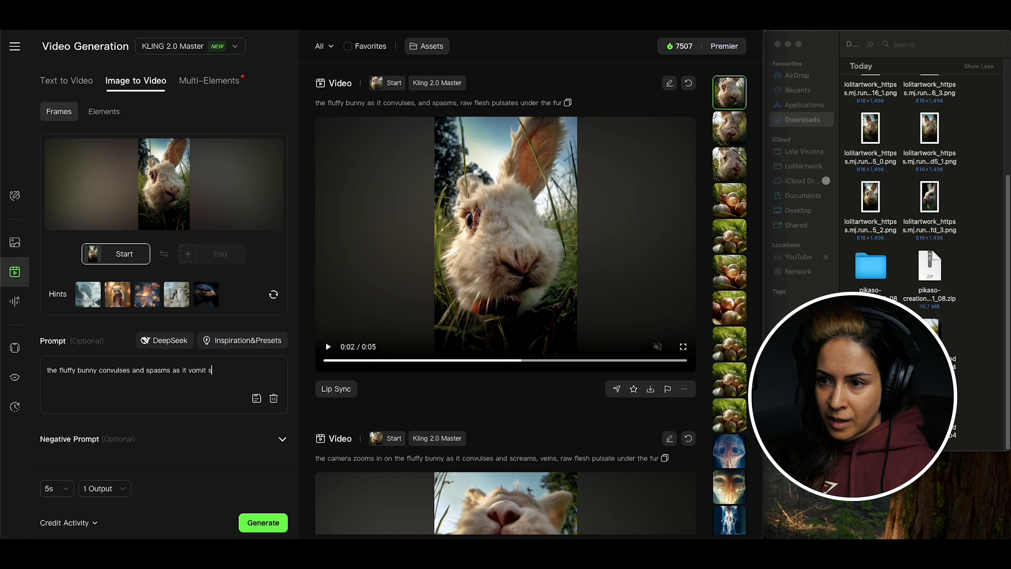
pyautogui.write('s')
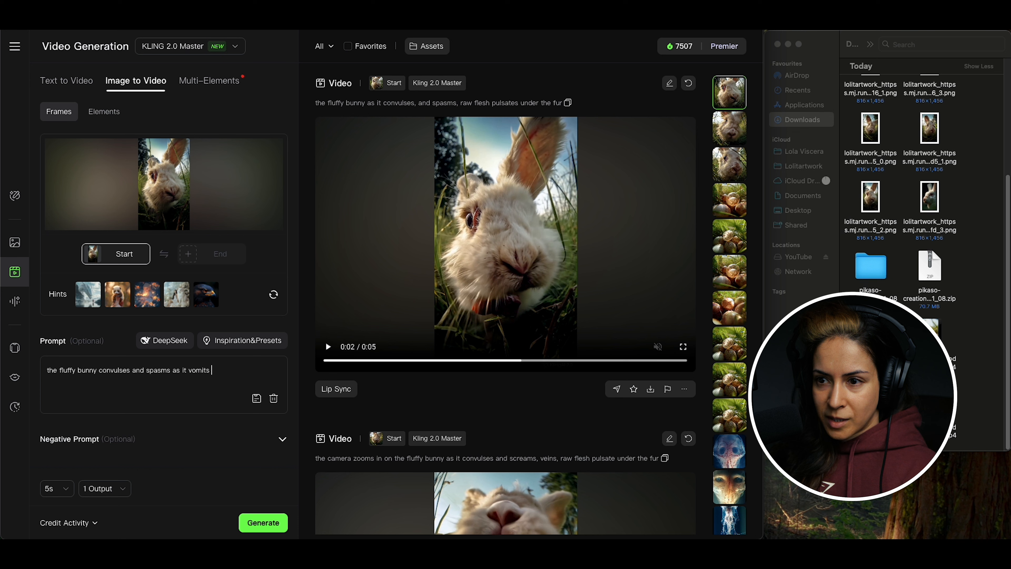
pyautogui.write(' some e')
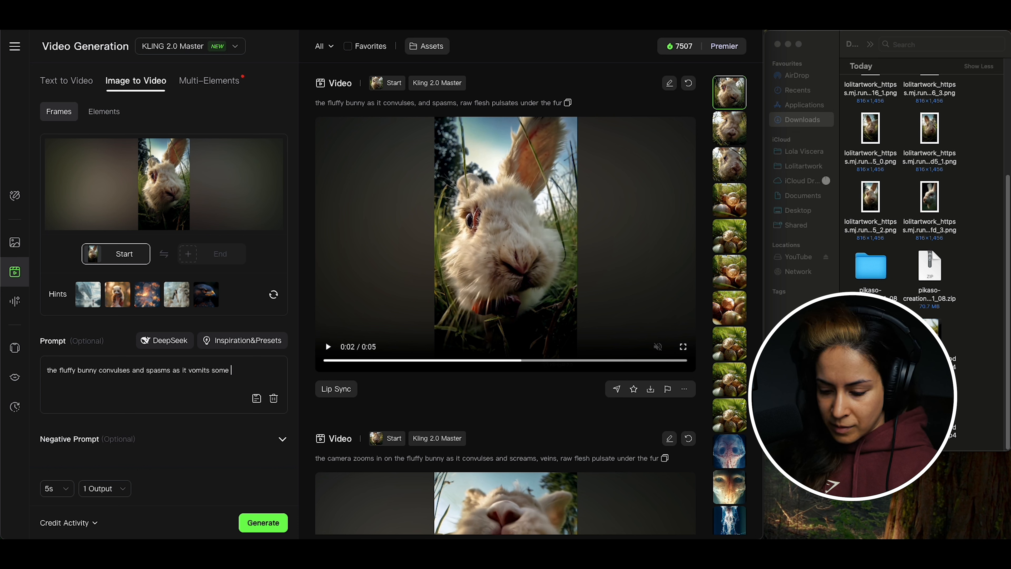
pyautogui.press('BackSpace')
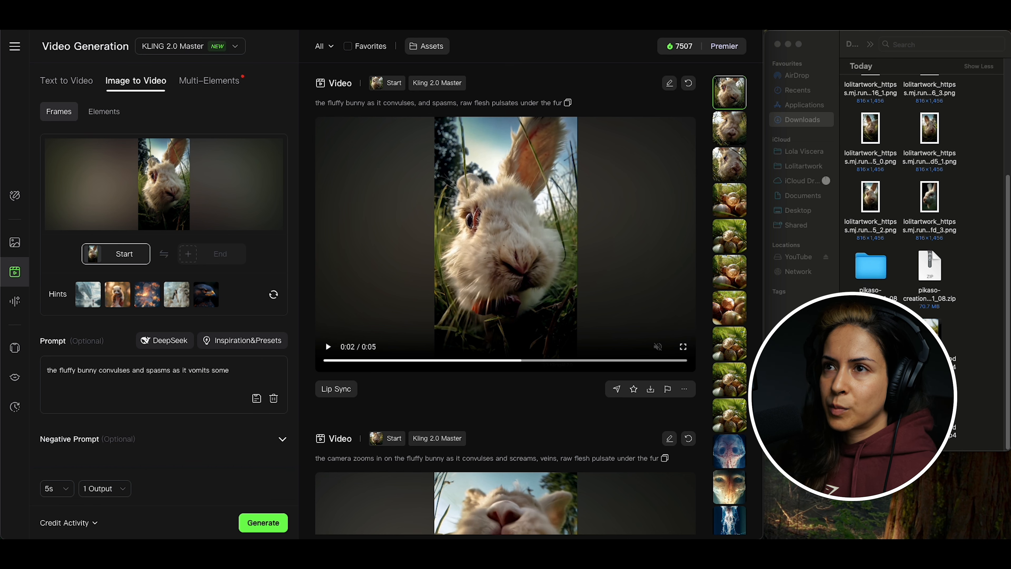
# Switch to Midjourney, reuse the cracked translucent easter egg variation's prompt text and copy its wording from "clutch of cracked" to "capillaries and veins"
pyautogui.hotkey('ctrl', 'Tab')
pyautogui.click(636, 223)
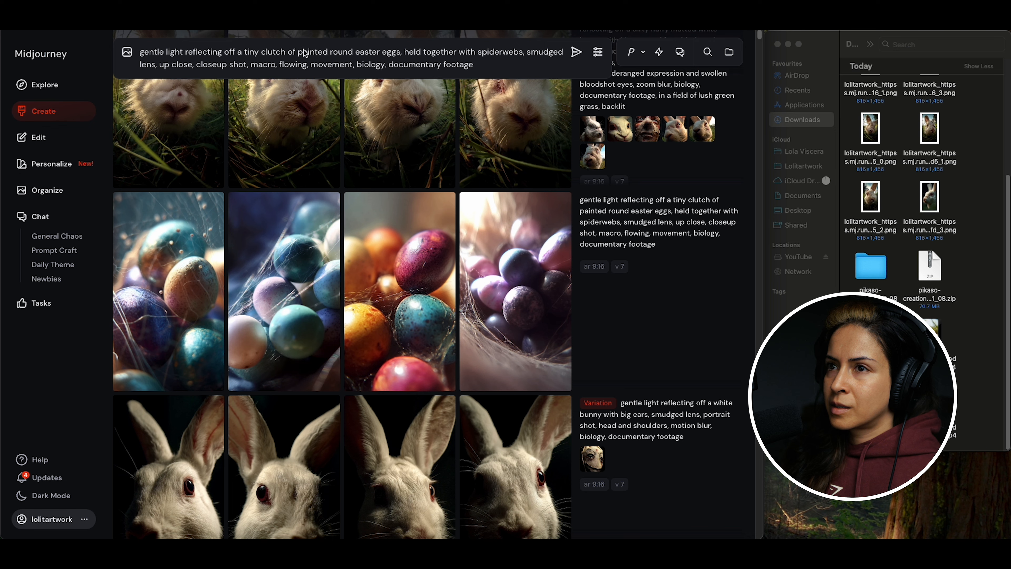
pyautogui.scroll(5, 642, 168)
pyautogui.scroll(4, 643, 168)
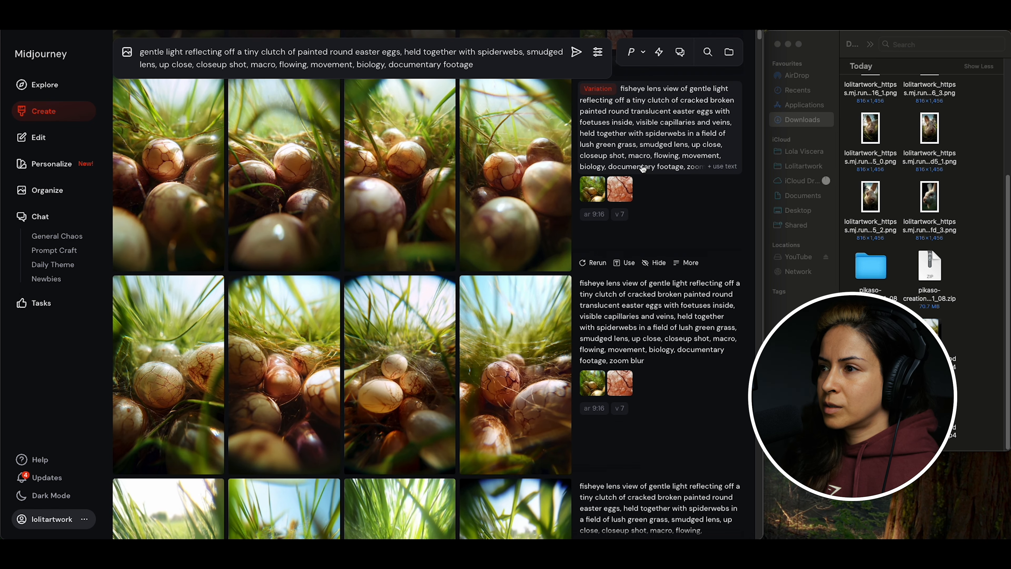
pyautogui.click(624, 148)
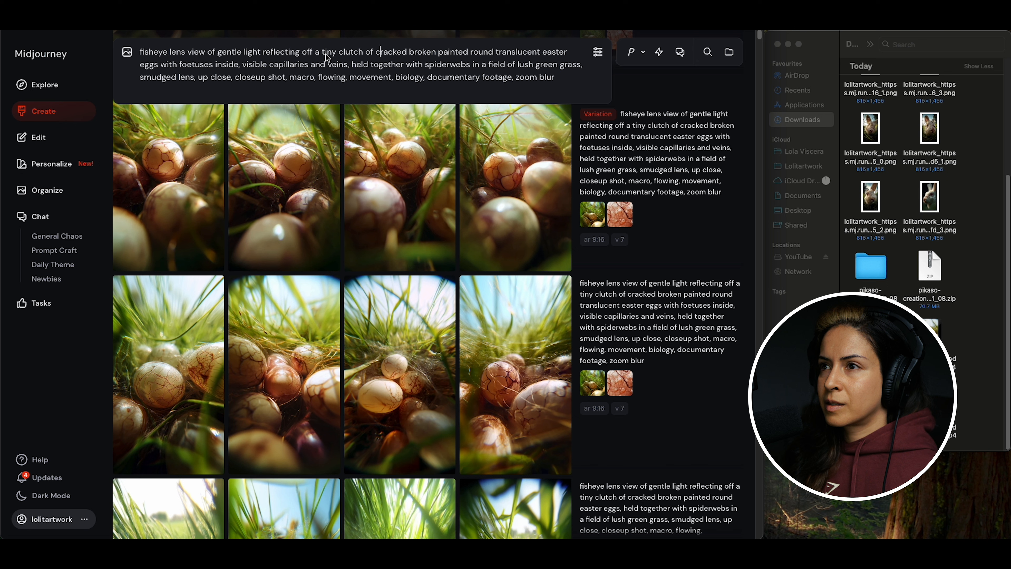
pyautogui.moveTo(340, 56); pyautogui.dragTo(361, 75)
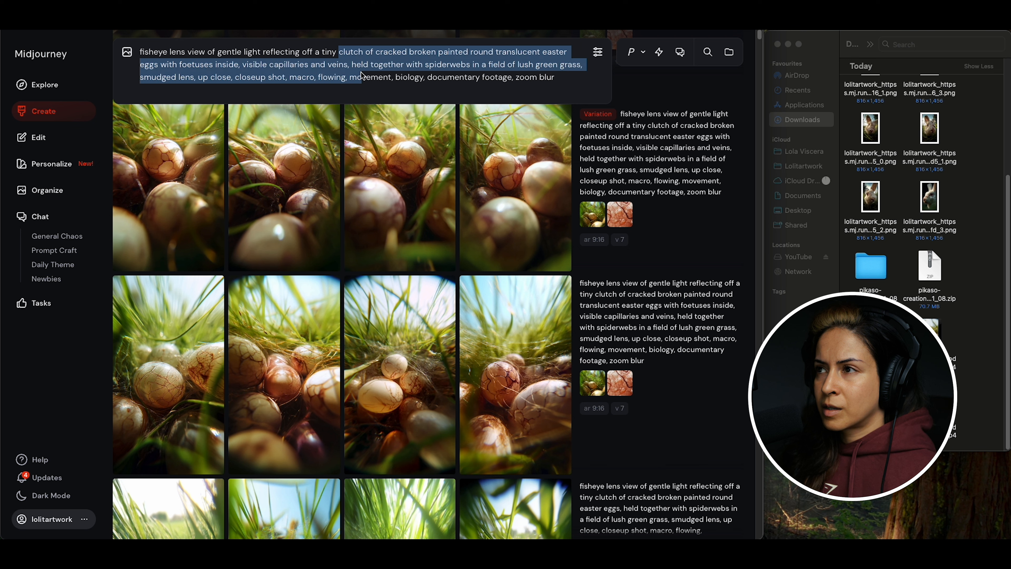
pyautogui.moveTo(361, 76); pyautogui.dragTo(349, 70)
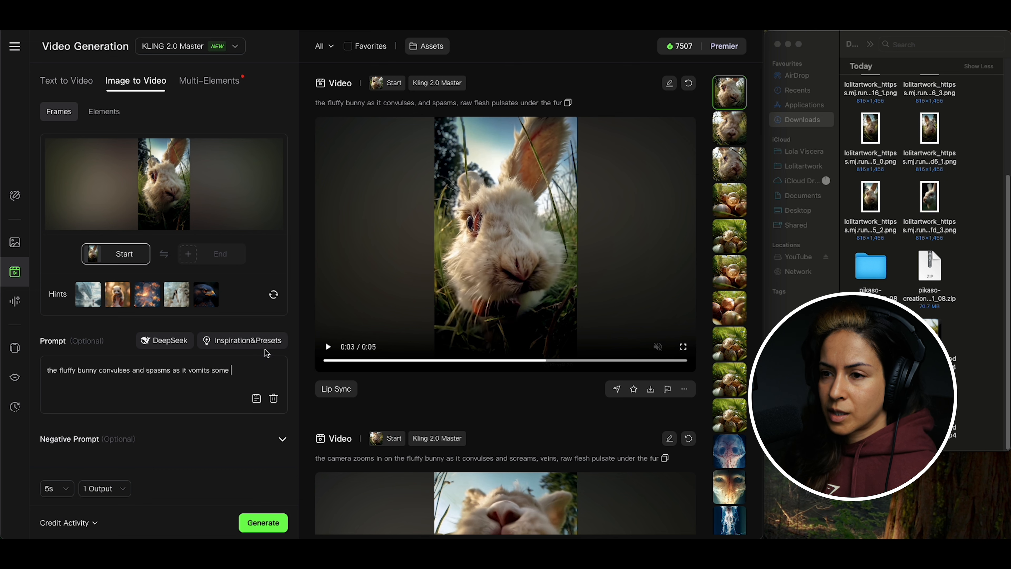
# Back in Kling, append the copied egg description to the bunny prompt, replace "some" with "a" and generate the video
pyautogui.write('clutch of cracked broken painted round translucent easter eggs with foetuses inside, visible capillaries and veins')
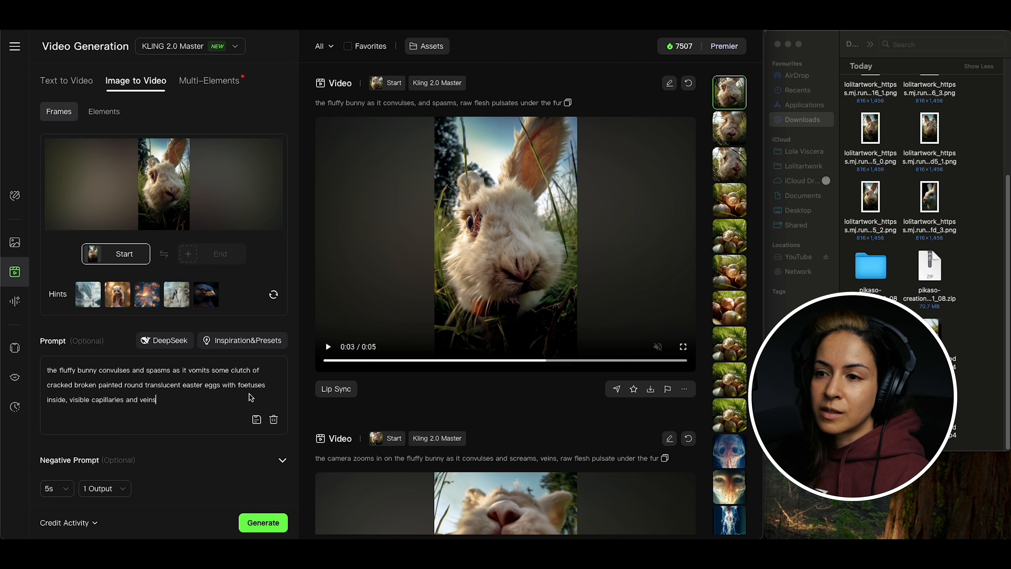
pyautogui.doubleClick(223, 370)
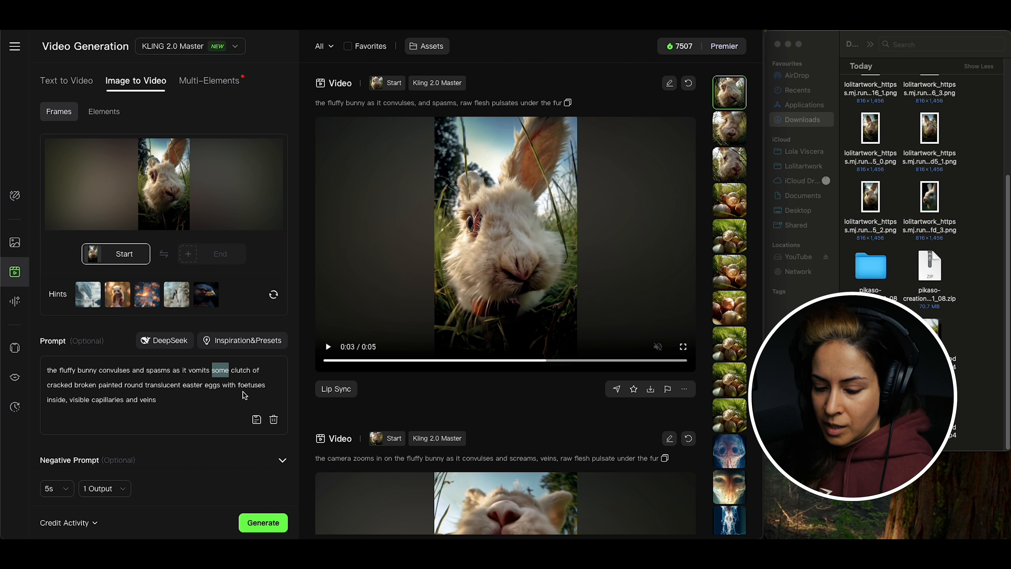
pyautogui.write('a')
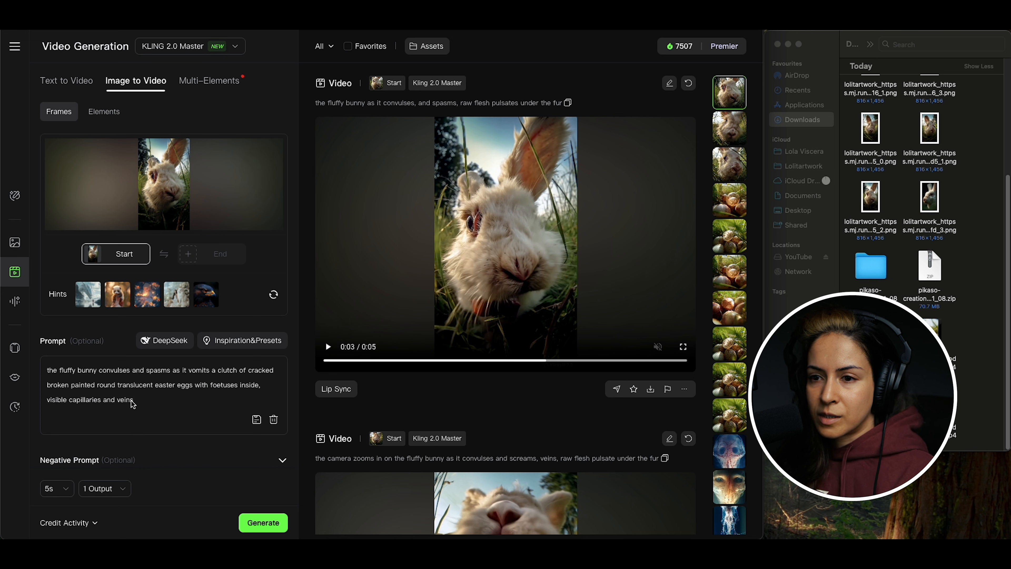
pyautogui.click(145, 405)
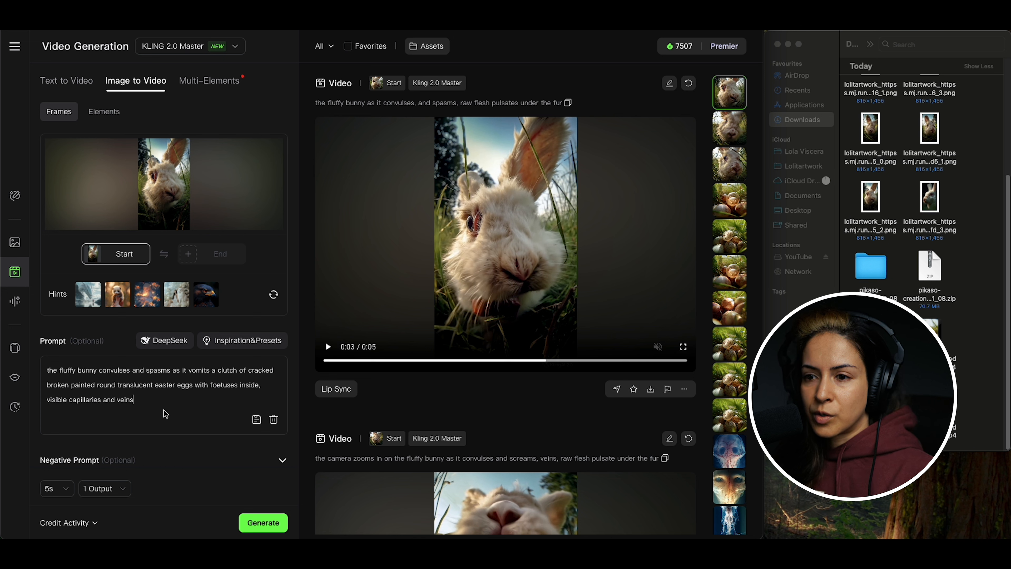
pyautogui.click(262, 523)
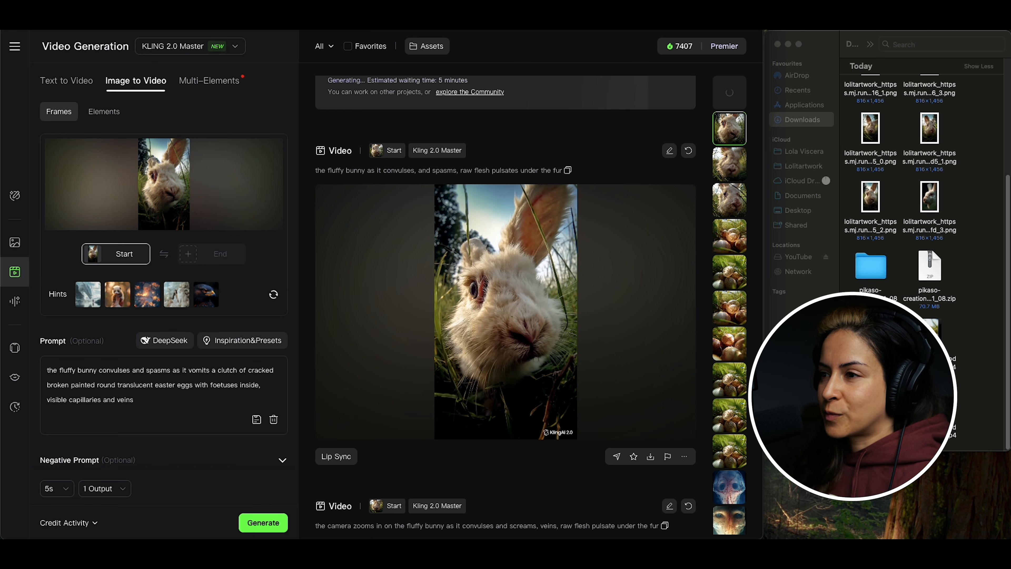
# Review the earlier bunny clips in the results feed and replay the downloaded camera-sniffing clip from the Downloads folder
pyautogui.scroll(-3, 531, 338)
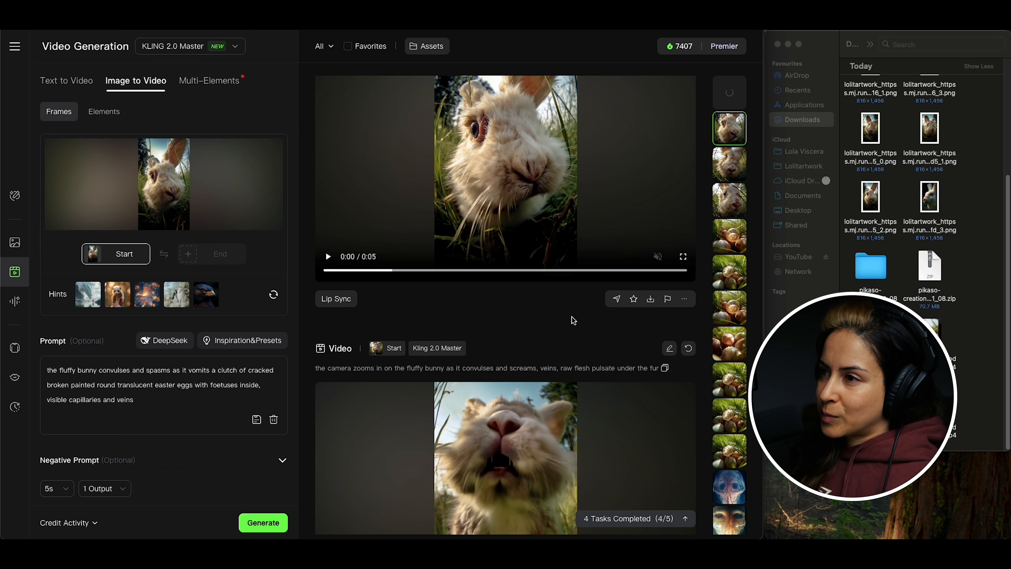
pyautogui.scroll(-5, 555, 312)
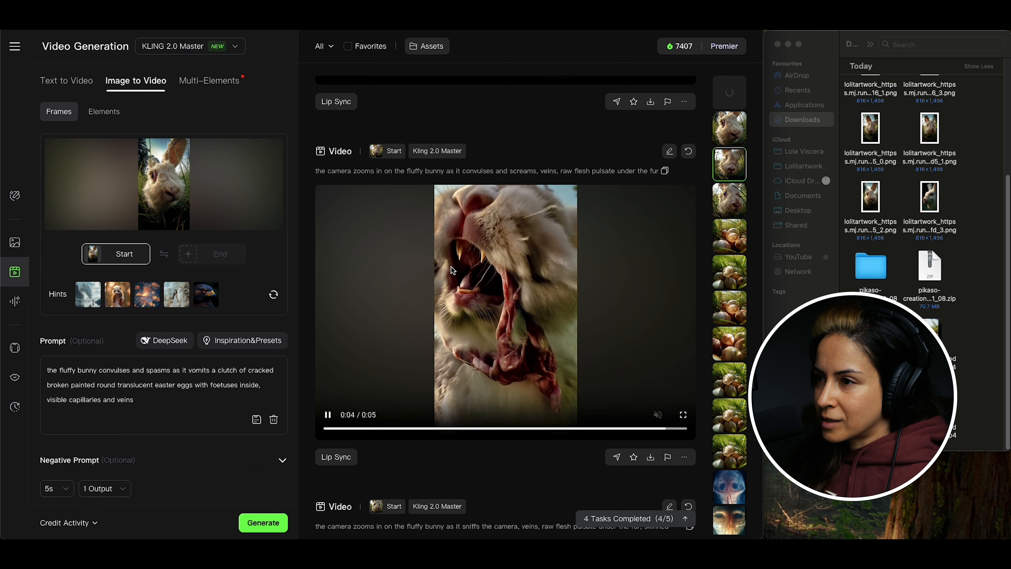
pyautogui.scroll(-5, 617, 354)
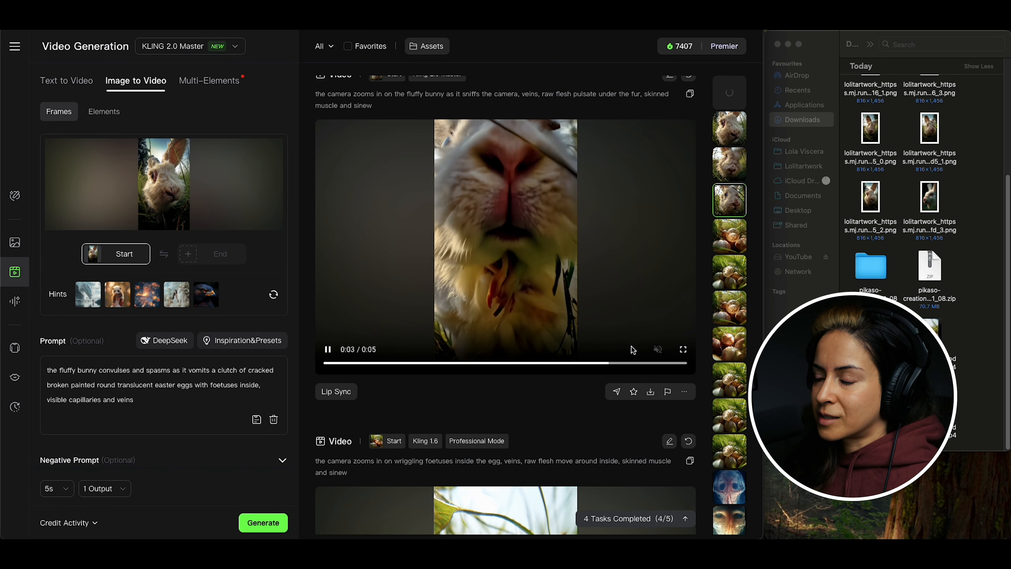
pyautogui.scroll(10, 632, 346)
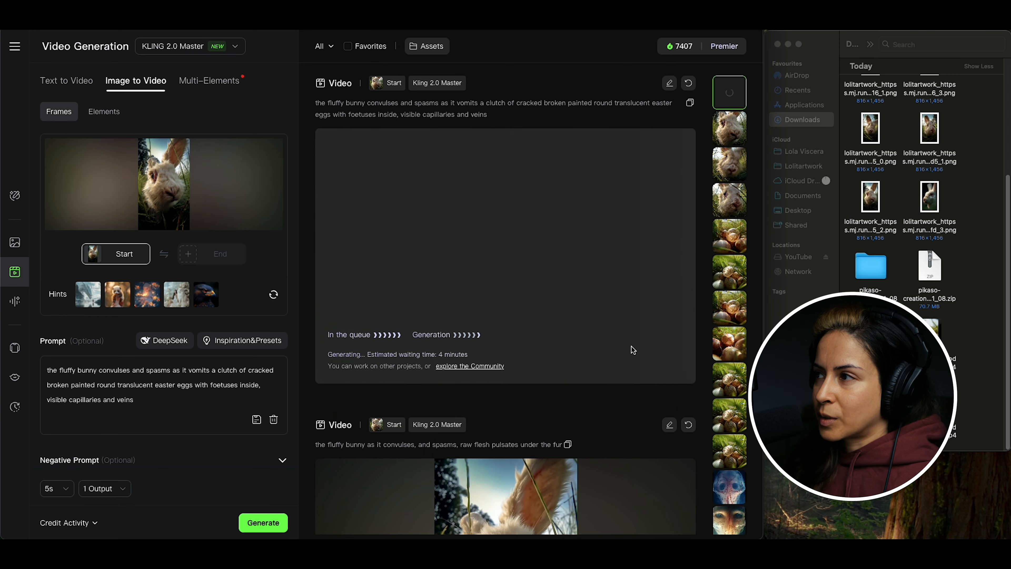
pyautogui.doubleClick(930, 337)
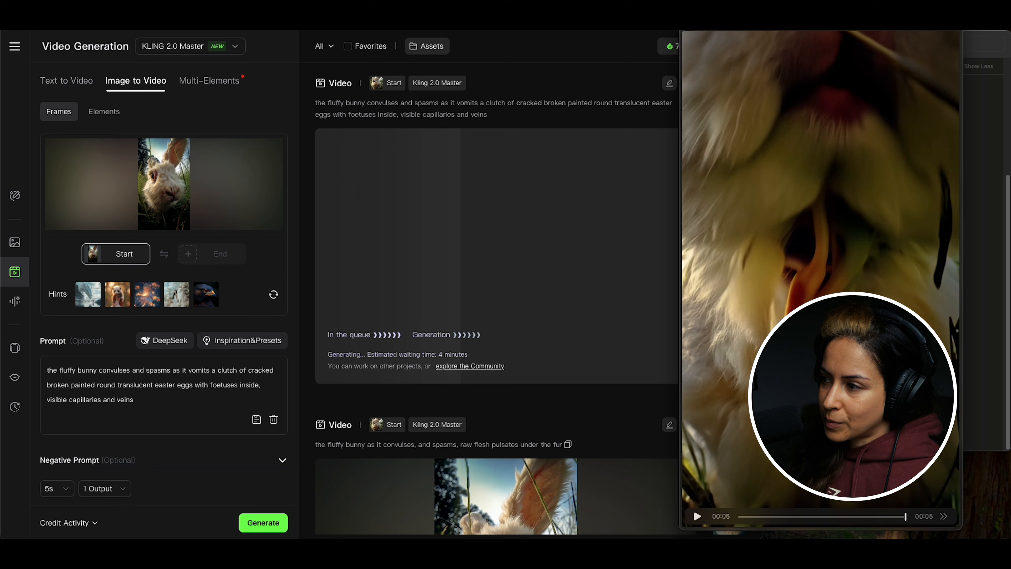
pyautogui.moveTo(823, 517); pyautogui.dragTo(740, 520)
pyautogui.click(604, 408)
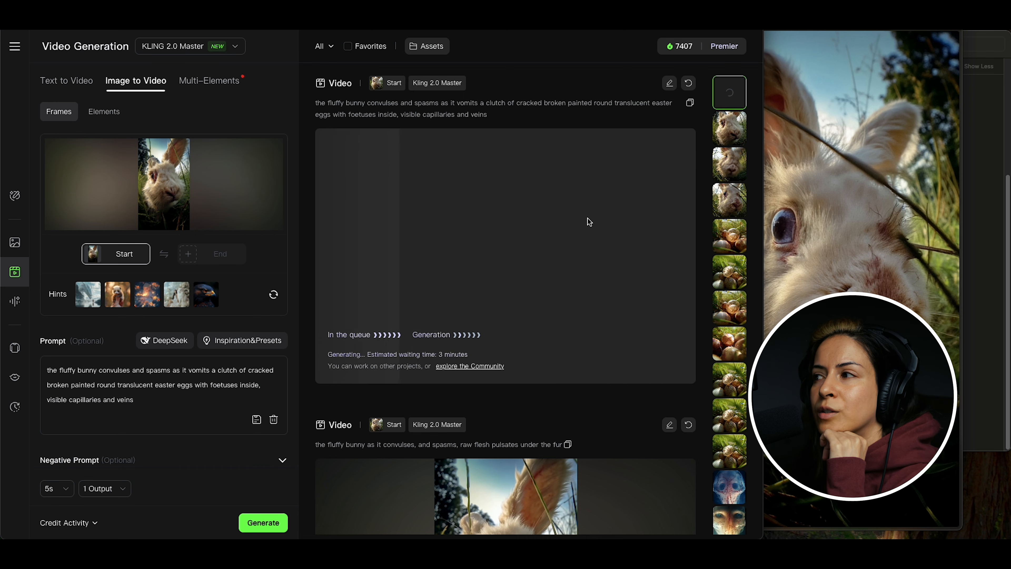
# Compare the earlier bunny and egg clips in the feed and preview the newest clip of the bunny vomiting eggs
pyautogui.scroll(-20, 616, 269)
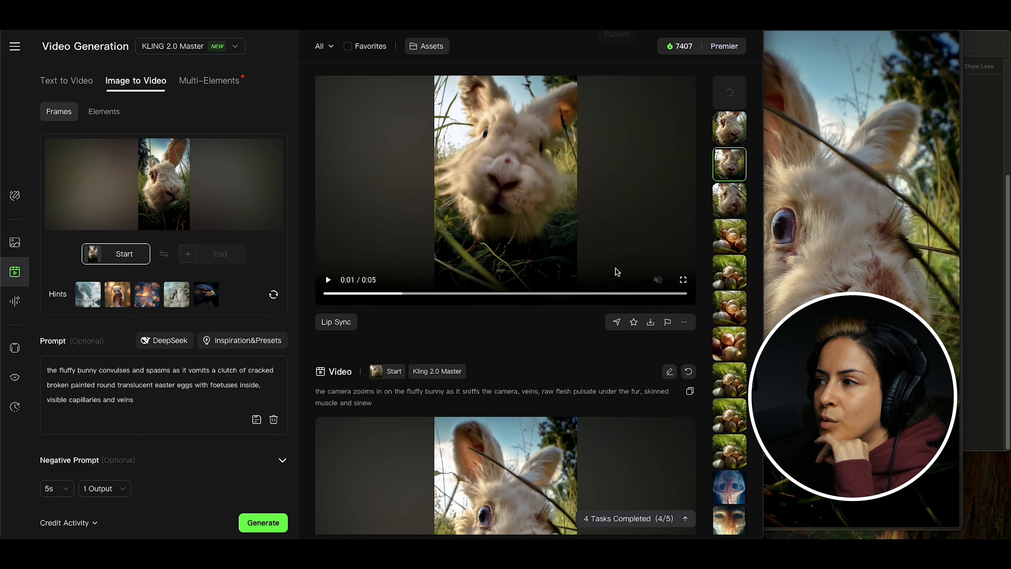
pyautogui.scroll(-5, 616, 268)
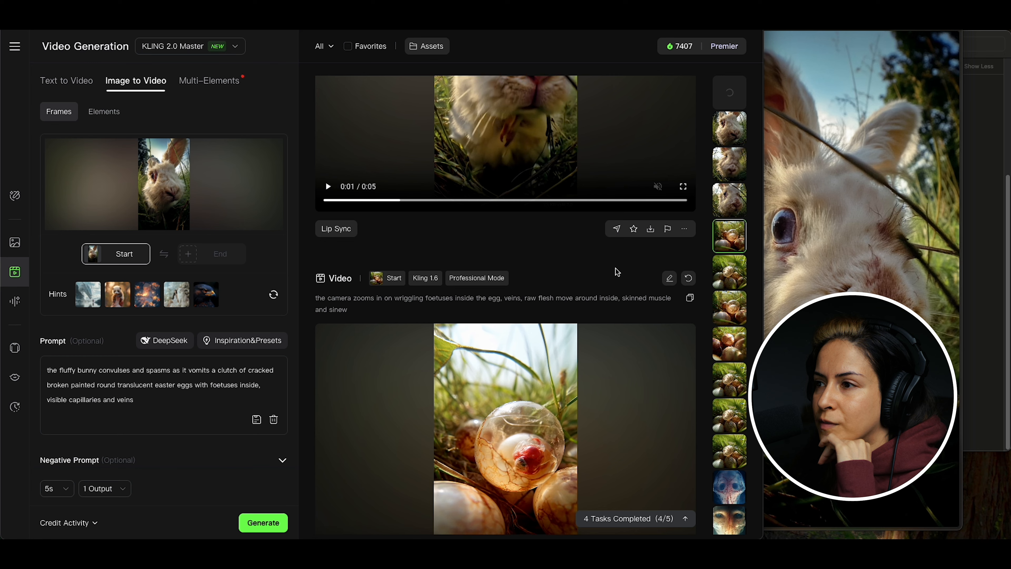
pyautogui.scroll(-4, 617, 272)
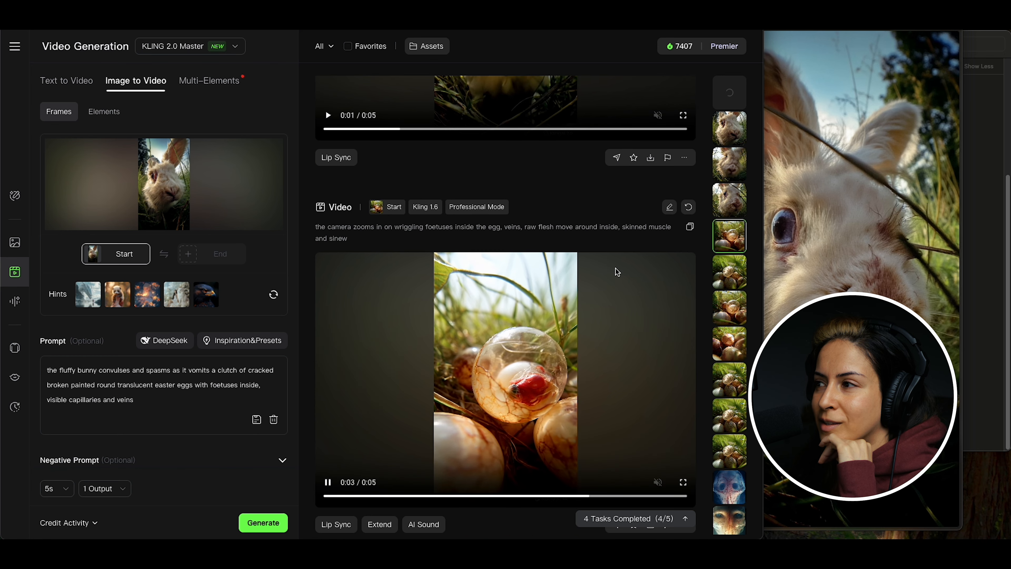
pyautogui.scroll(-8, 618, 272)
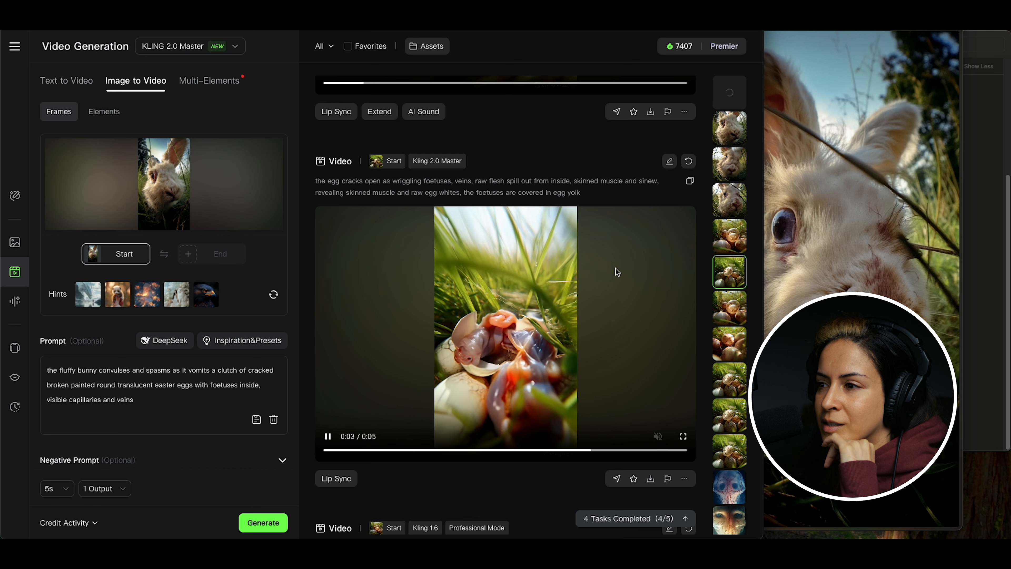
pyautogui.scroll(20, 617, 271)
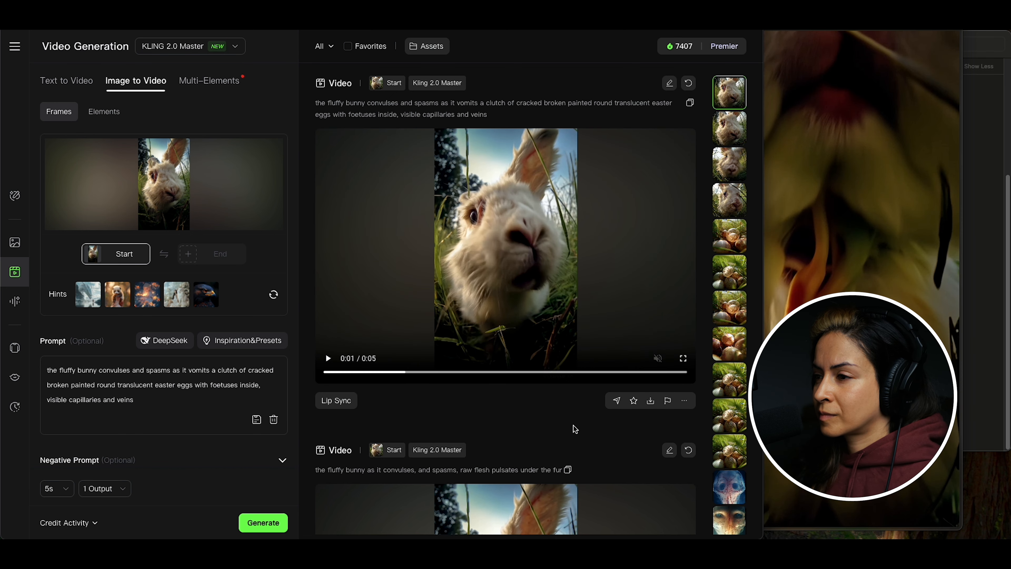
pyautogui.click(557, 325)
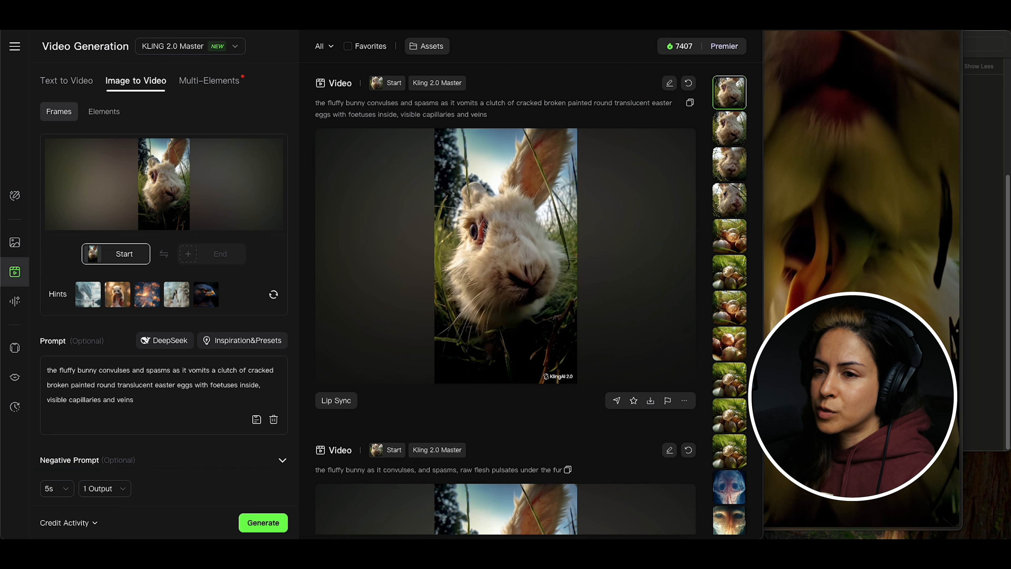
# Remove "a clutch of" from the bunny prompt so that "vomits" leads directly into "cracked broken"
pyautogui.click(246, 371)
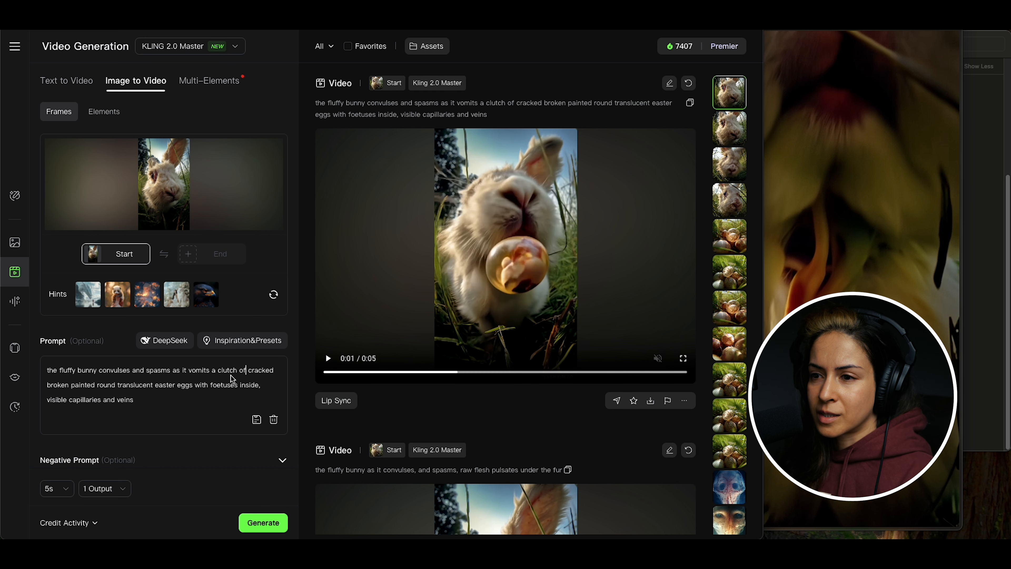
pyautogui.doubleClick(227, 371)
pyautogui.press('BackSpace')
pyautogui.press('BackSpace')
pyautogui.doubleClick(218, 373)
pyautogui.press('BackSpace')
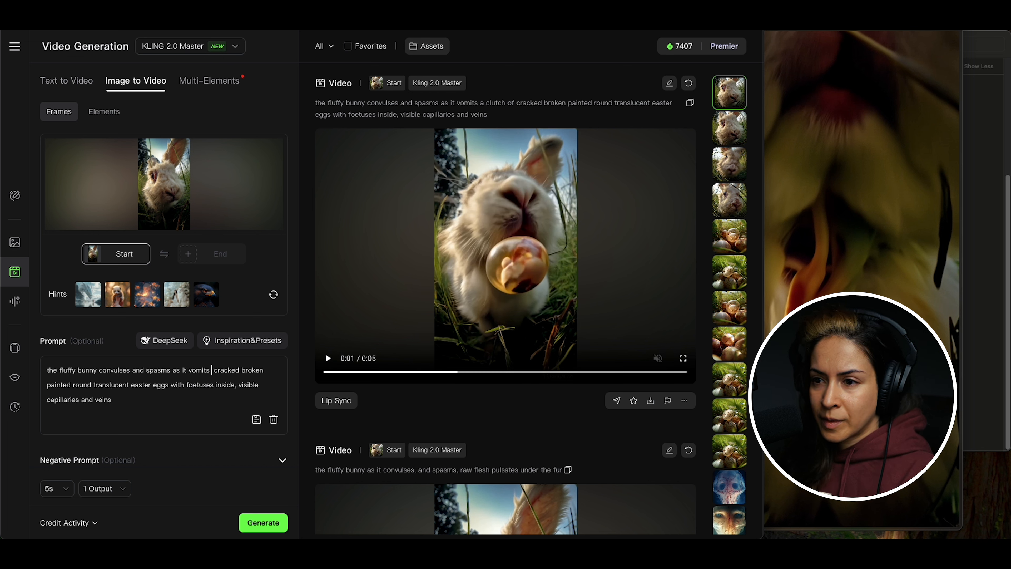
pyautogui.press('BackSpace')
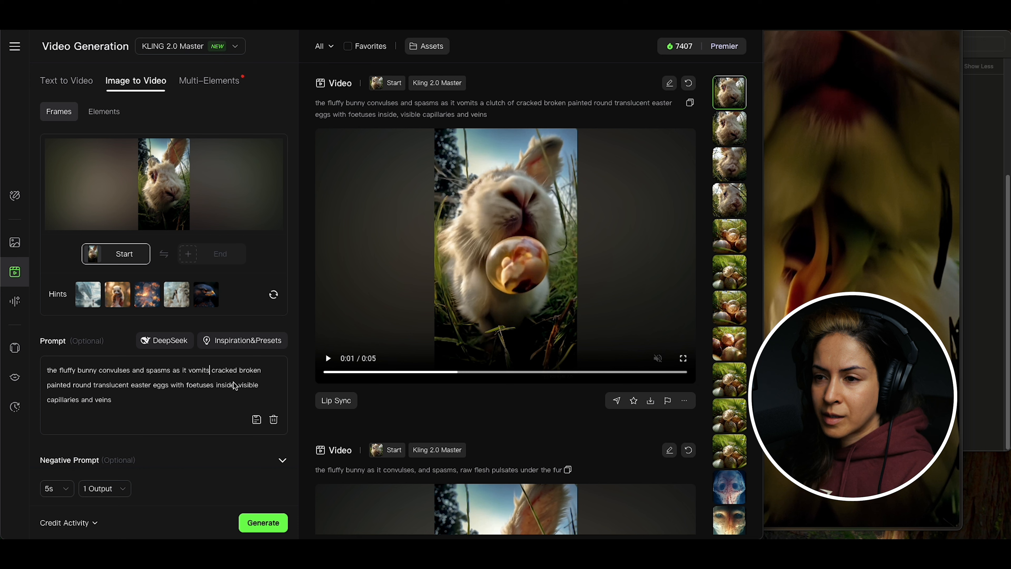
# Insert "out wet slimy" between "vomits" and "cracked" in the prompt, and add a comma after "veins"
pyautogui.click(234, 385)
pyautogui.write(',')
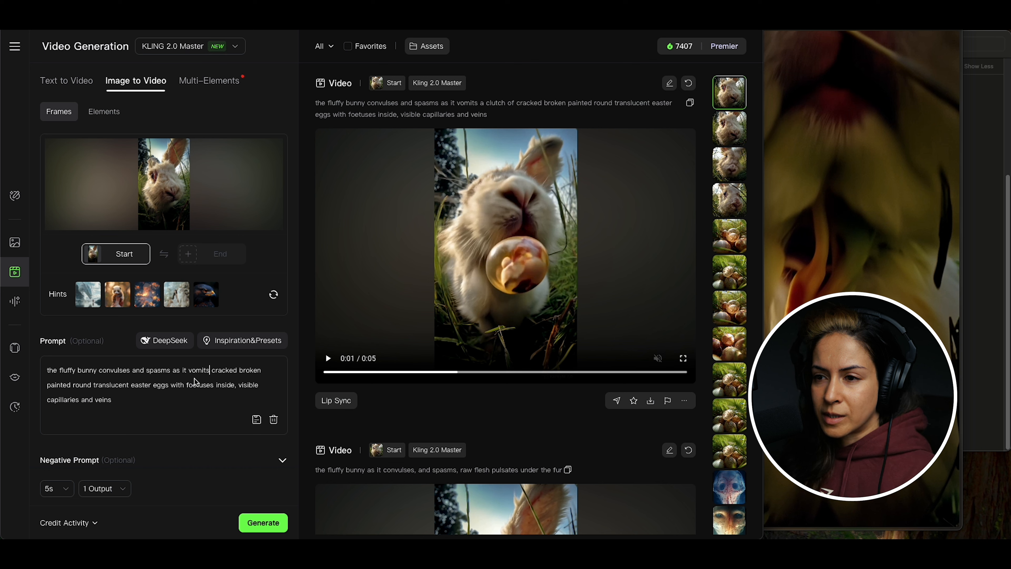
pyautogui.write(' out')
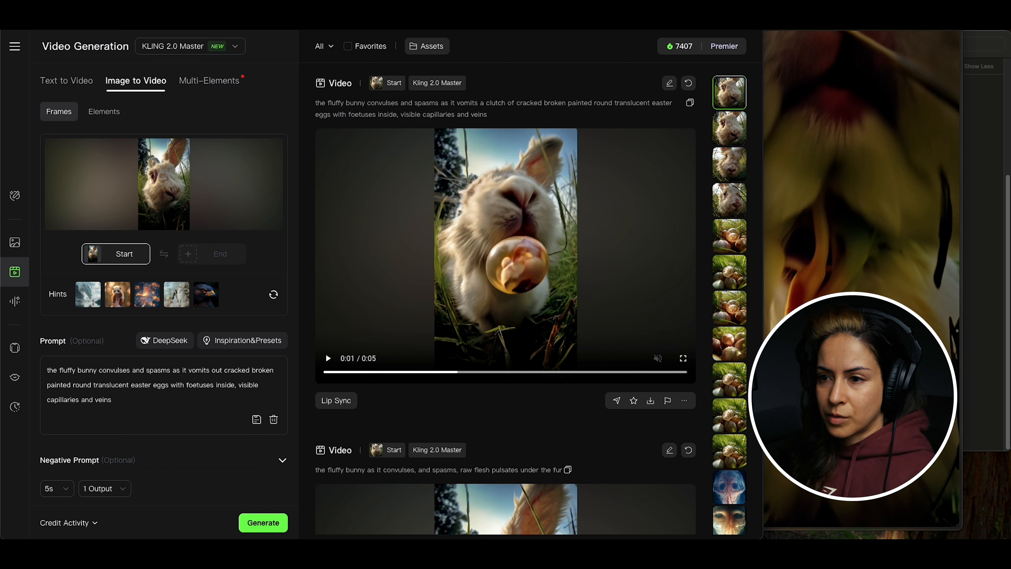
pyautogui.write(' wet')
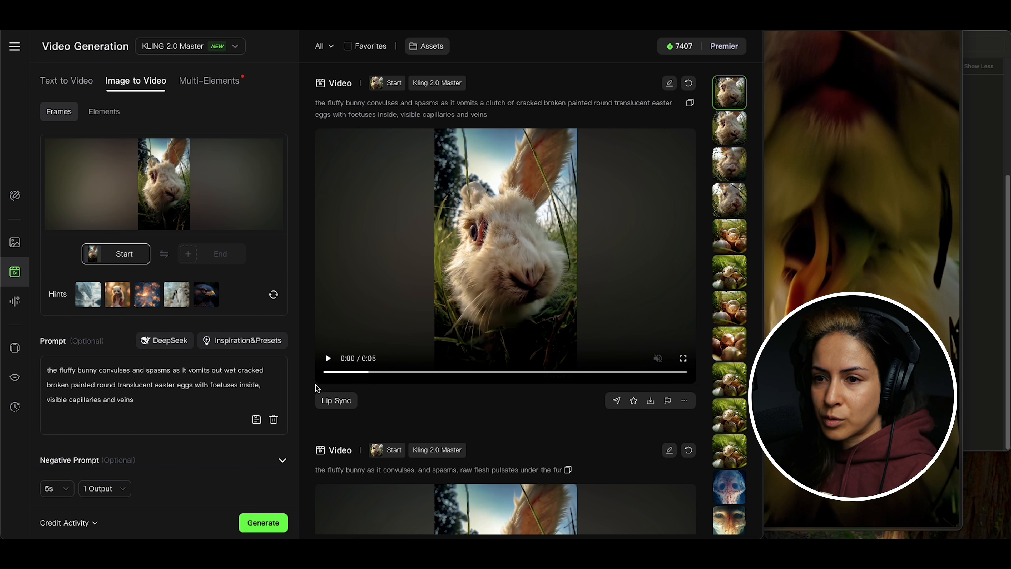
pyautogui.click(236, 370)
pyautogui.write('slimy')
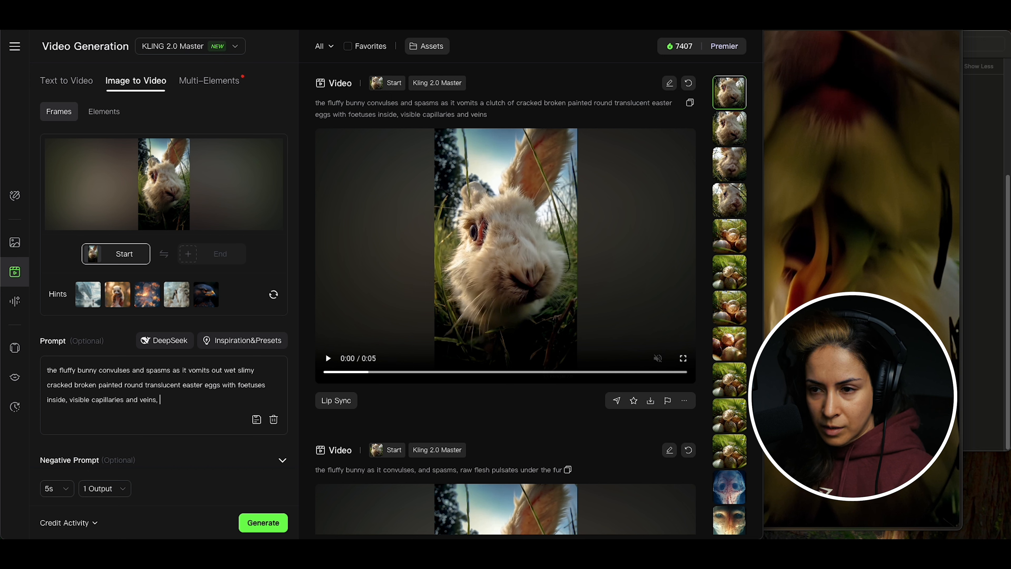
# Append "placenta and amniotic fluid" to the end of the bunny prompt and generate the clip
pyautogui.write('cent')
pyautogui.write('acenta')
pyautogui.write(' and am')
pyautogui.write('niotic fluid')
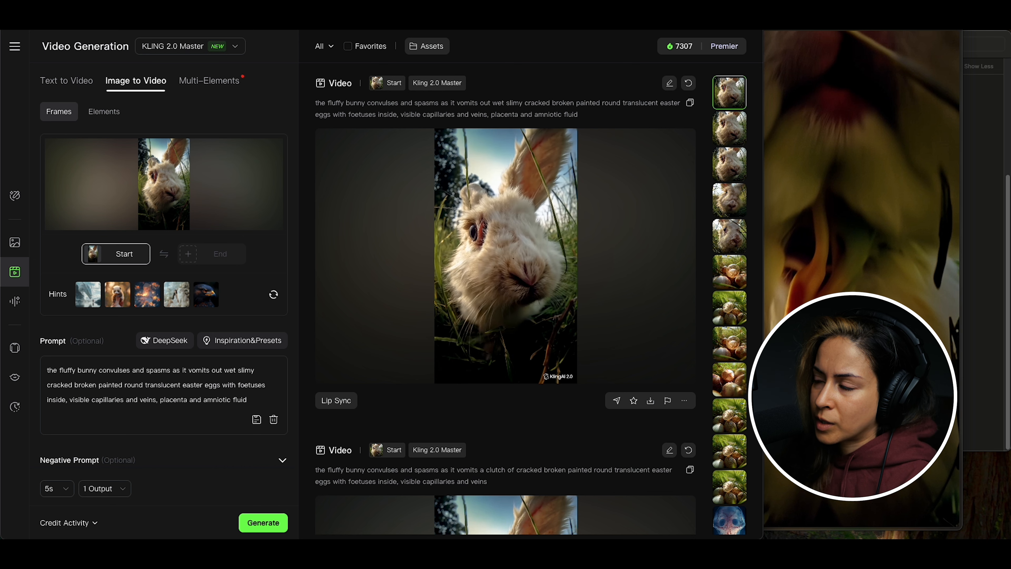
# Preview the newest bunny clip against the previous one and generate another version from the same prompt
pyautogui.moveTo(569, 280)
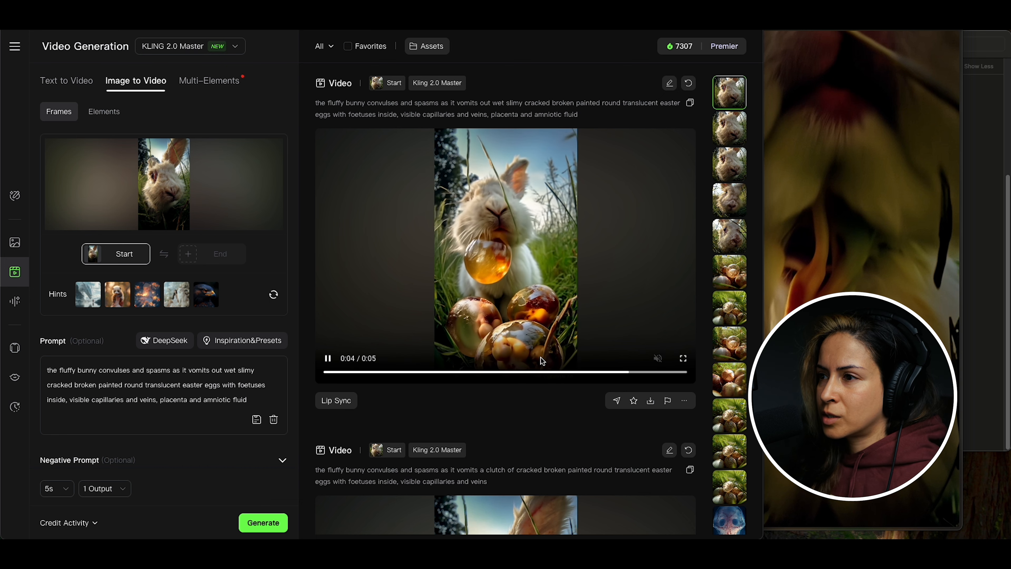
pyautogui.click(328, 358)
pyautogui.click(248, 528)
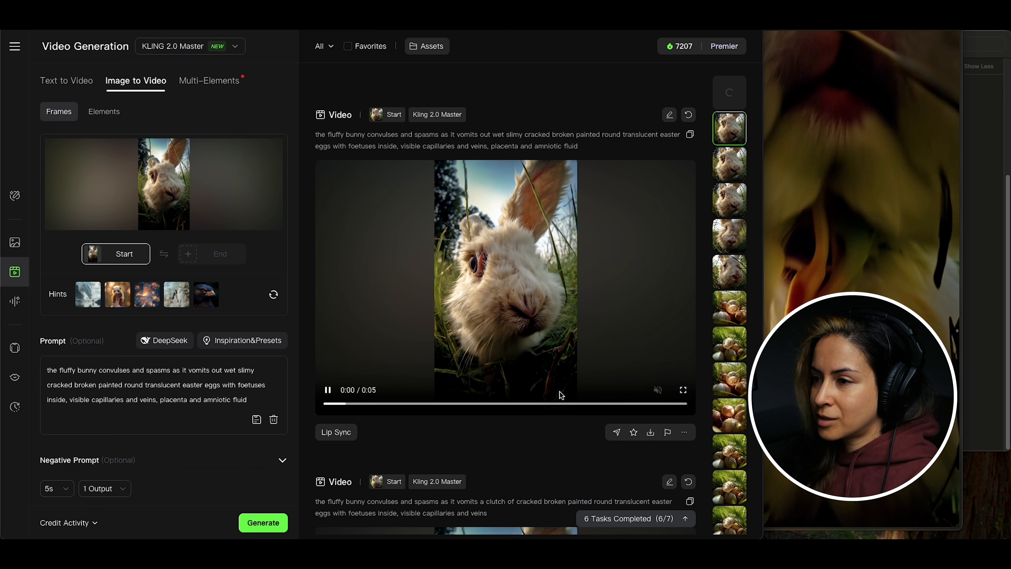
pyautogui.scroll(-8, 565, 392)
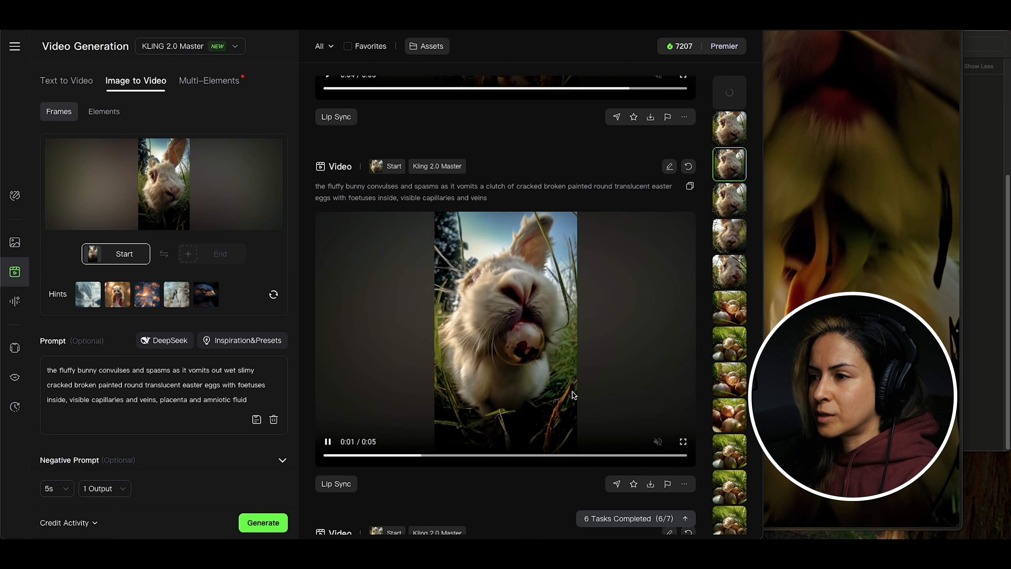
pyautogui.scroll(10, 573, 392)
# Switch to Premiere Pro, start a new project and open the folder browser for choosing a custom project location
pyautogui.click(942, 244)
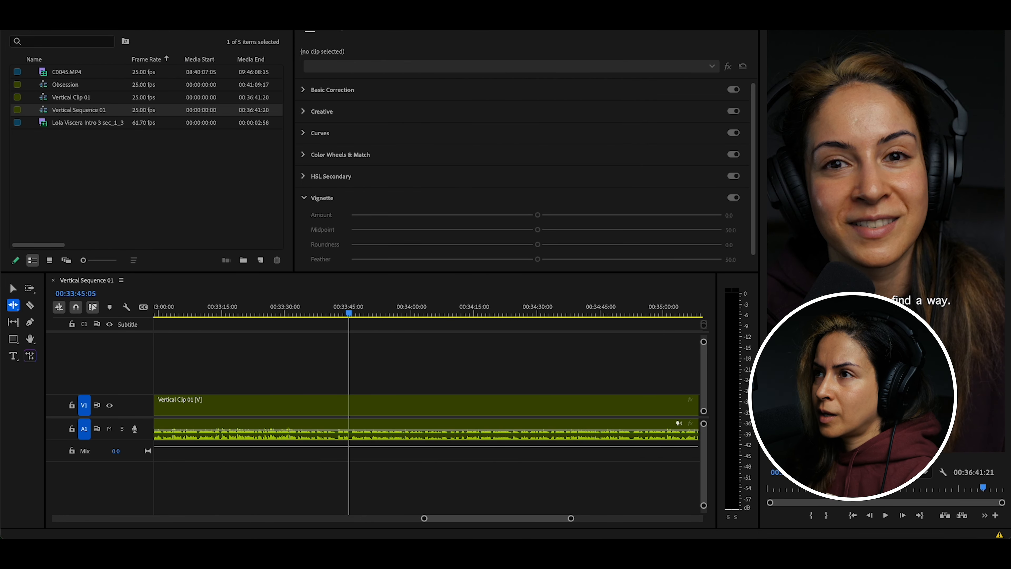
pyautogui.click(430, 367)
pyautogui.click(85, 2)
pyautogui.moveTo(93, 8)
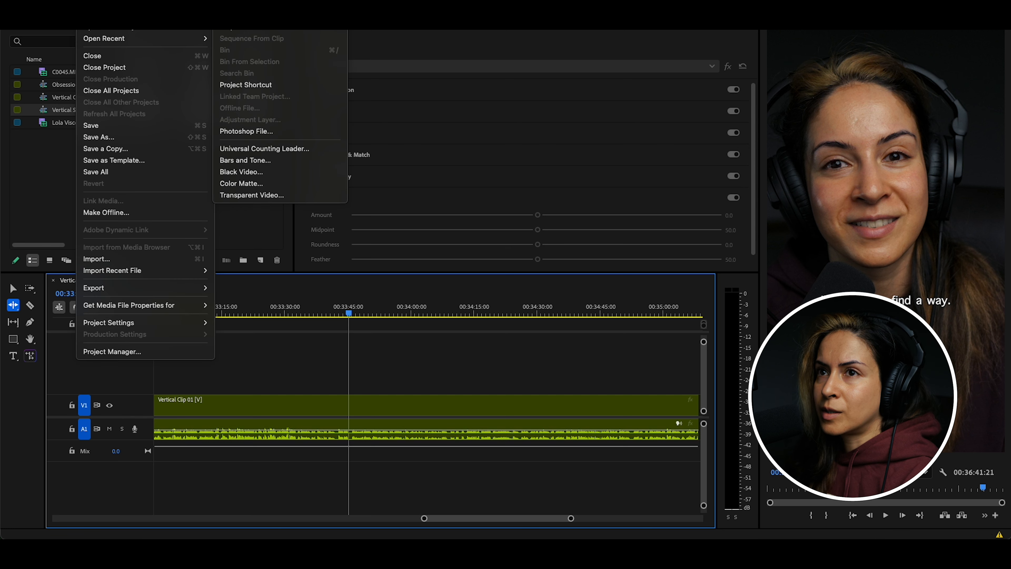
pyautogui.click(231, 2)
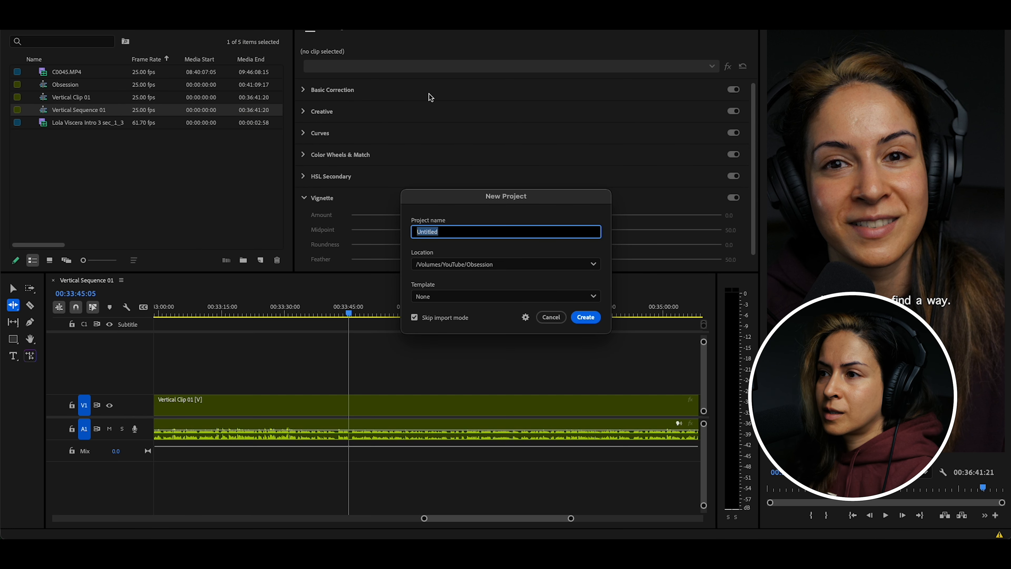
pyautogui.click(593, 264)
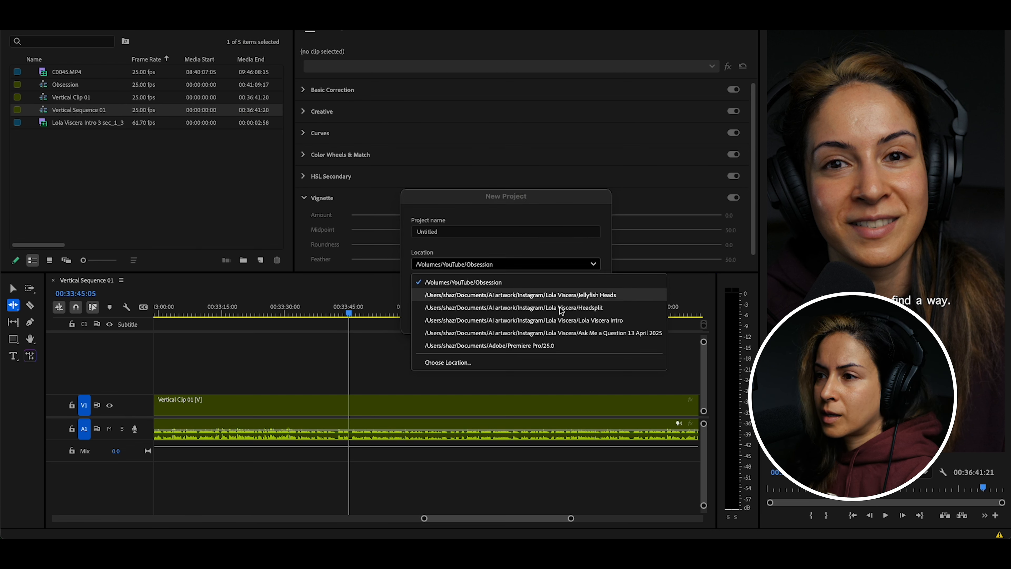
pyautogui.click(533, 363)
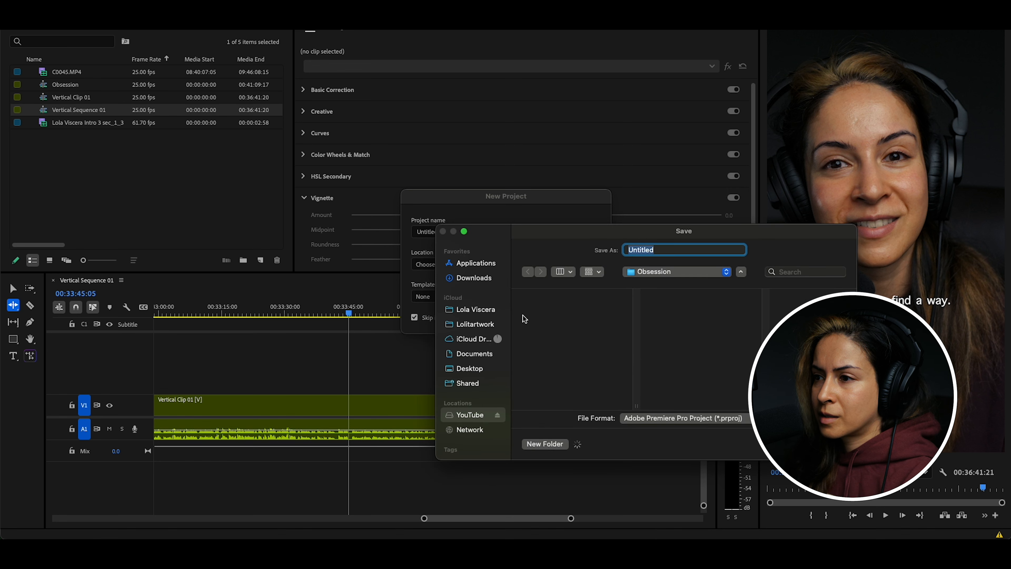
# Set the new project's save location to the Lola Viscera folder and look through its contents
pyautogui.click(480, 312)
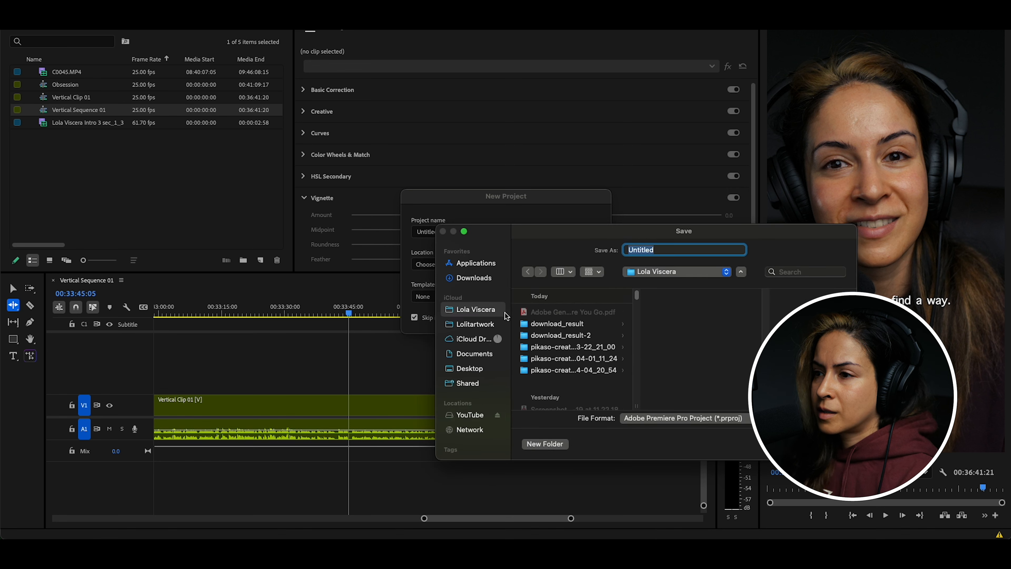
pyautogui.scroll(-5, 557, 363)
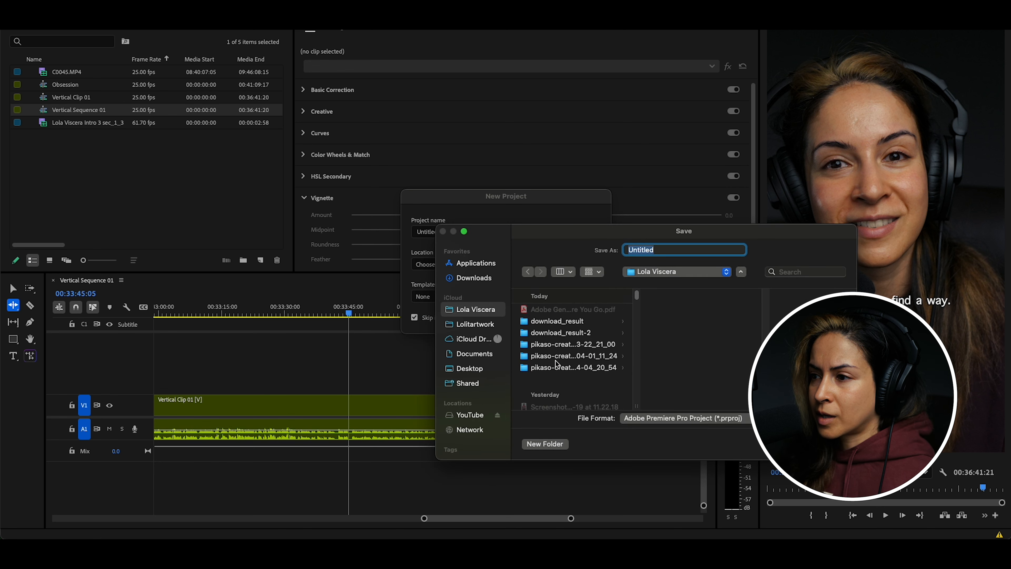
pyautogui.scroll(-1, 557, 365)
pyautogui.scroll(1, 557, 364)
pyautogui.scroll(5, 557, 364)
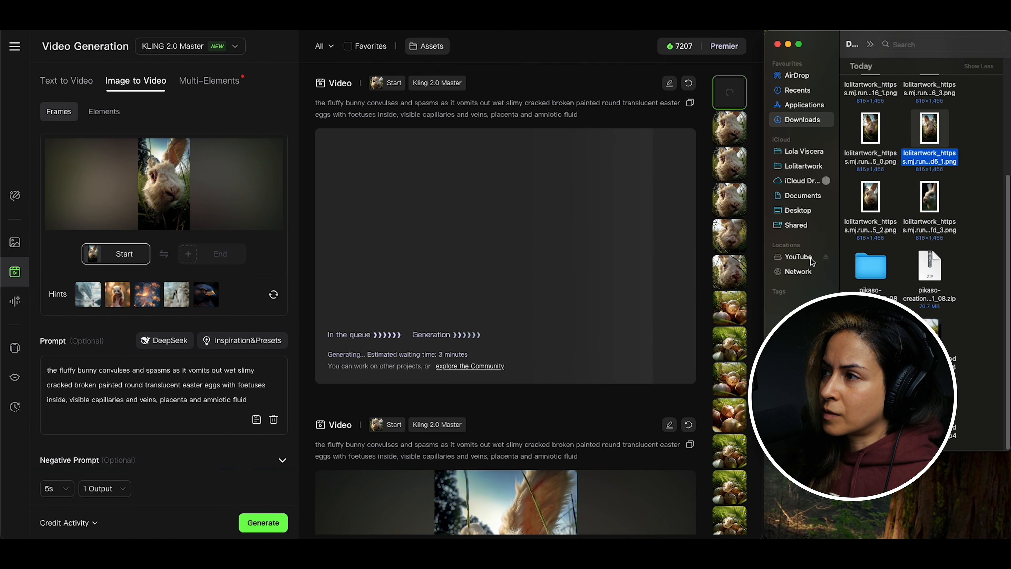
# Switch to Finder and create a folder named Easter Bunny inside the Lola Viscera folder
pyautogui.click(800, 152)
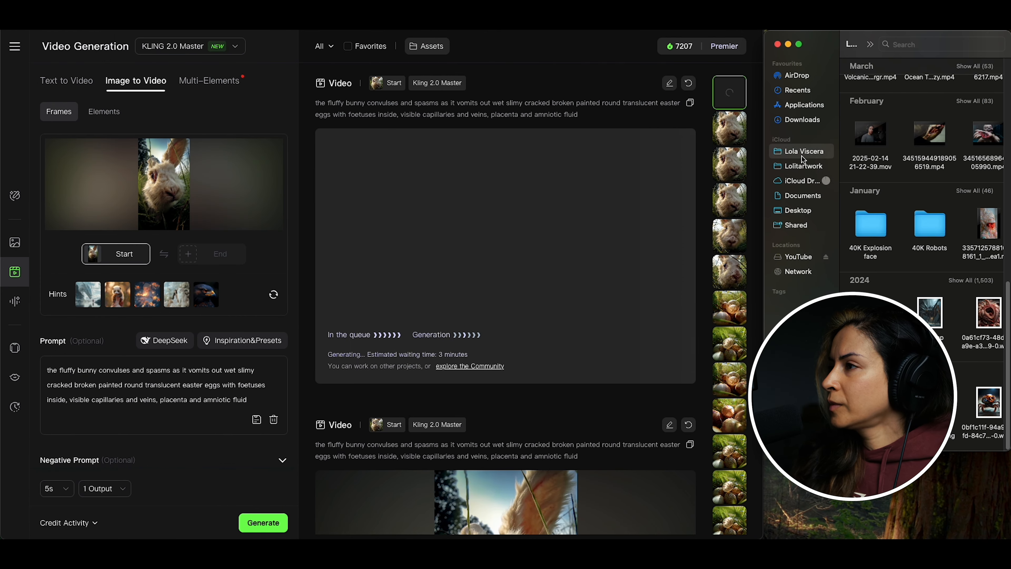
pyautogui.scroll(10, 921, 141)
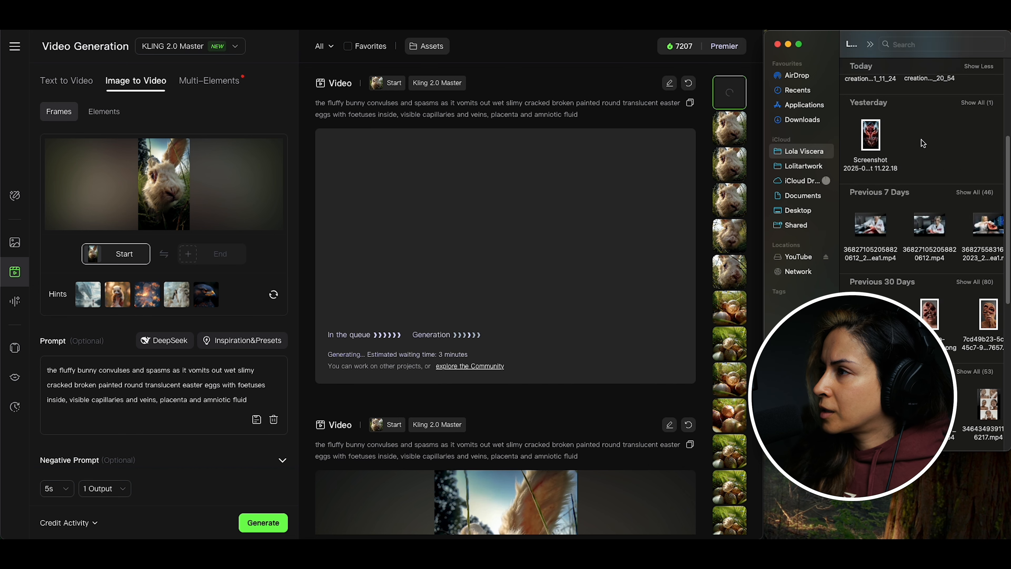
pyautogui.rightClick(976, 134)
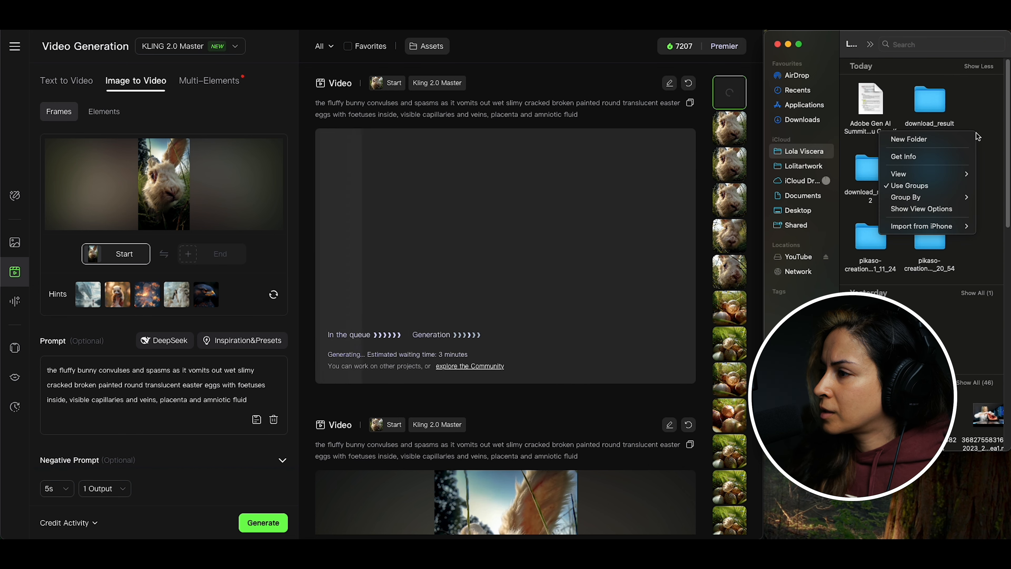
pyautogui.click(955, 139)
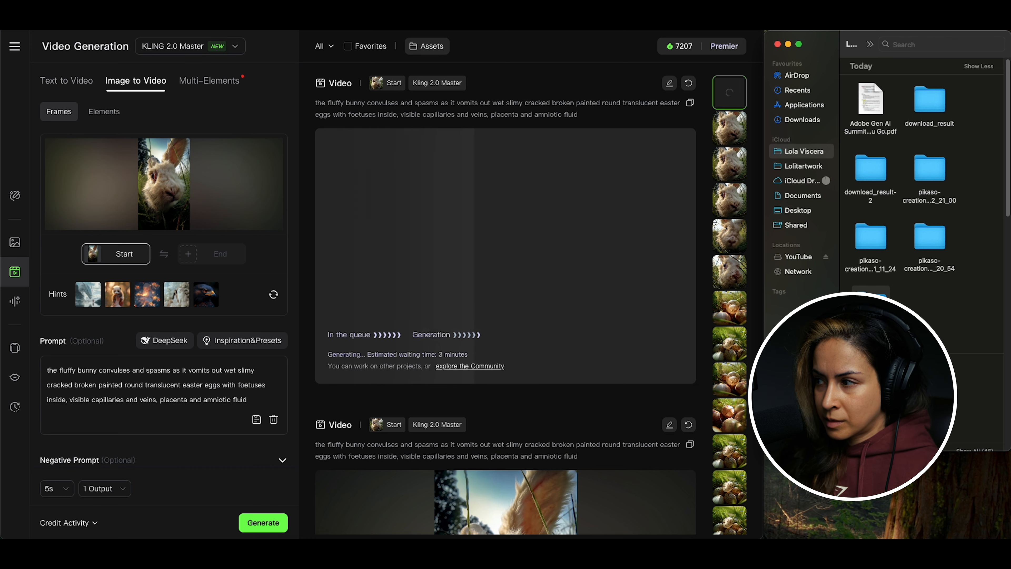
pyautogui.write('Easter Bunny')
pyautogui.press('Return')
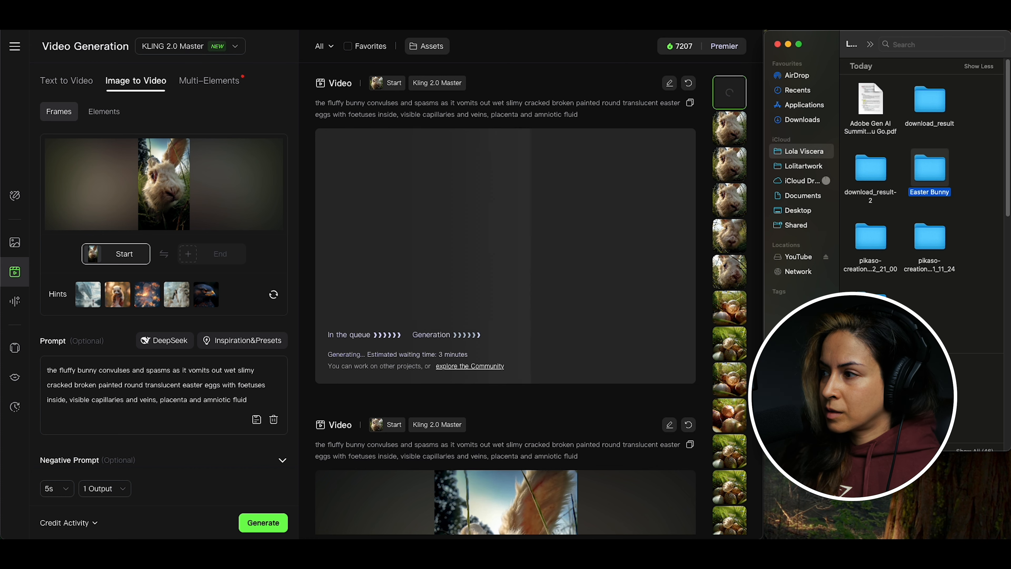
# Move today's rabbit and egg images and videos from Downloads into the Easter Bunny folder, and open that folder
pyautogui.click(800, 120)
pyautogui.scroll(5, 859, 105)
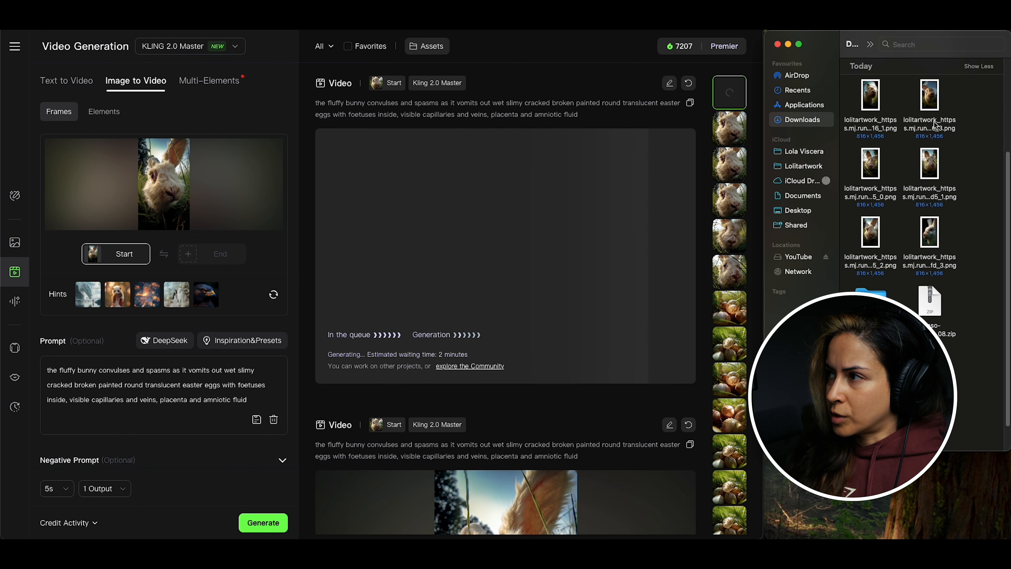
pyautogui.moveTo(859, 104); pyautogui.dragTo(959, 476)
pyautogui.moveTo(874, 272); pyautogui.dragTo(933, 172)
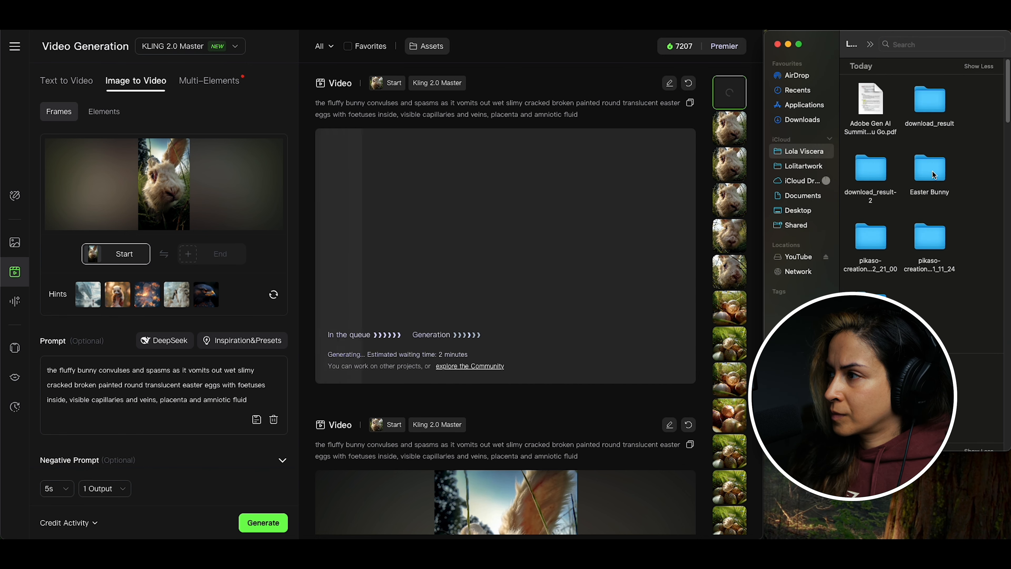
pyautogui.doubleClick(932, 168)
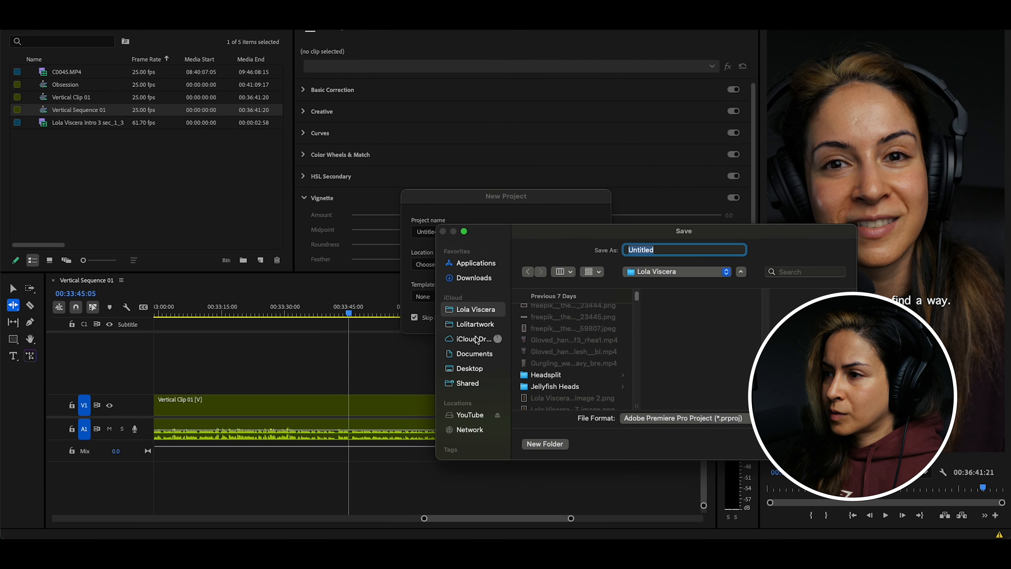
# Back in Premiere Pro, name the new project Easter Bunny and save it in the Easter Bunny folder
pyautogui.click(556, 347)
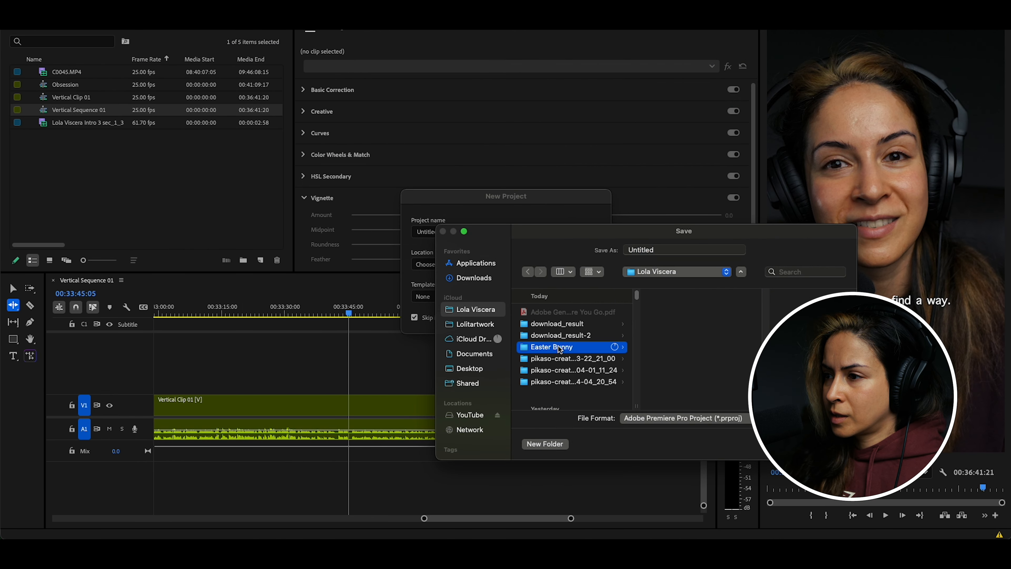
pyautogui.doubleClick(652, 251)
pyautogui.write('Ea')
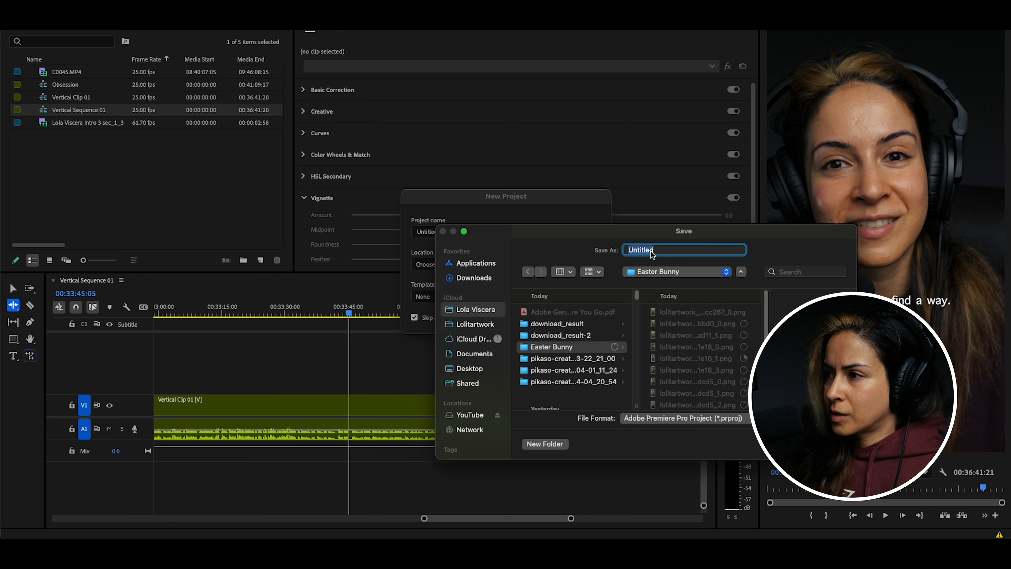
pyautogui.write('ster Bunny')
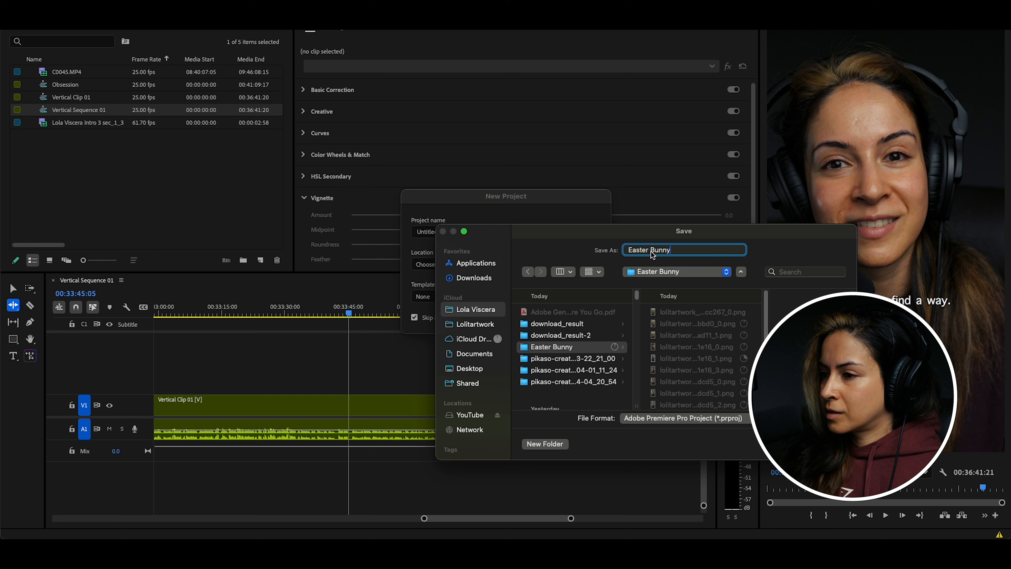
pyautogui.press('Return')
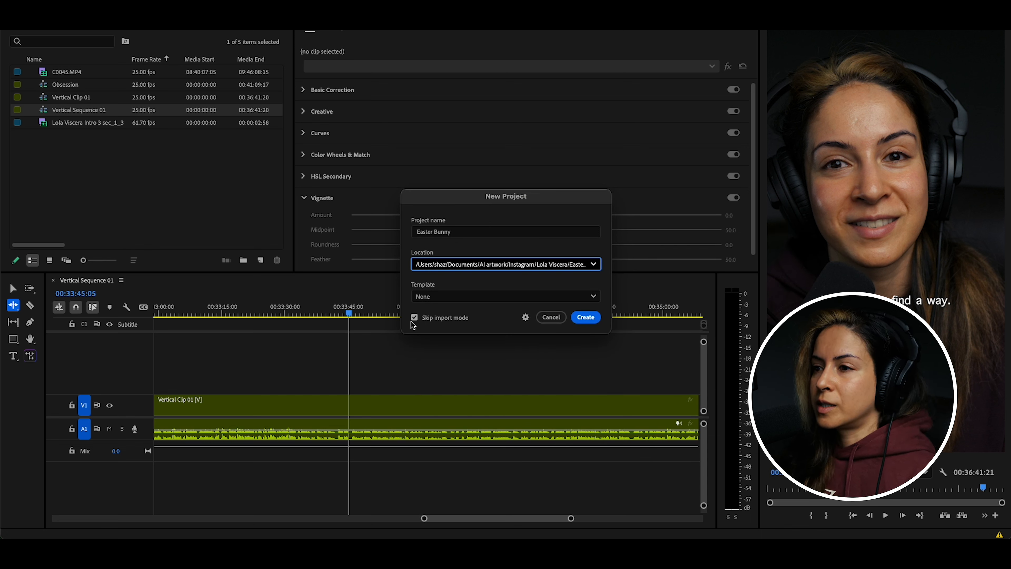
# Create the new project and close the old Vertical Sequence 01 timeline
pyautogui.click(582, 318)
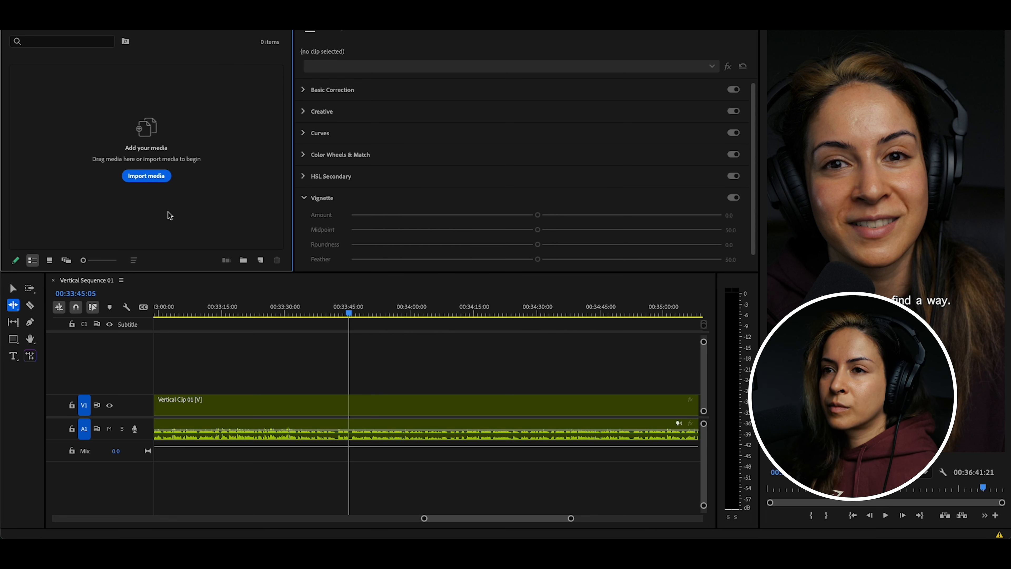
pyautogui.click(136, 294)
pyautogui.click(53, 281)
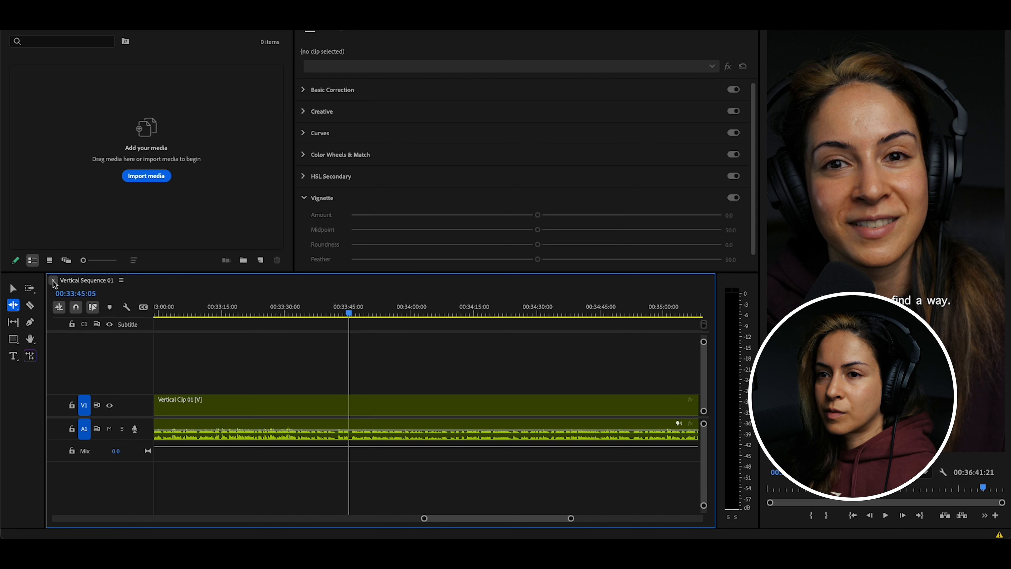
# Import the four Professional_Mode MP4 clips from the Easter Bunny folder into the project
pyautogui.click(146, 177)
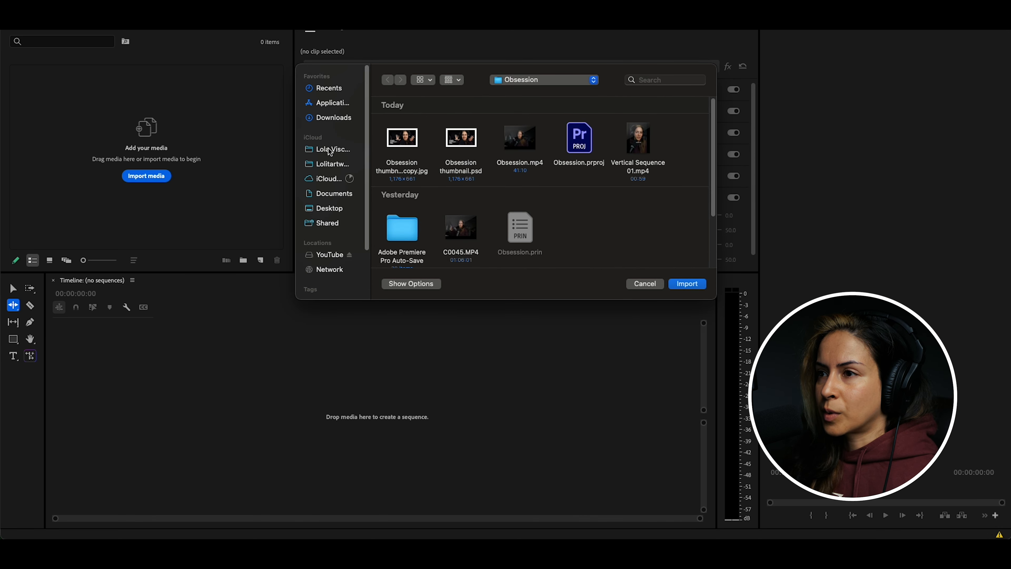
pyautogui.click(330, 150)
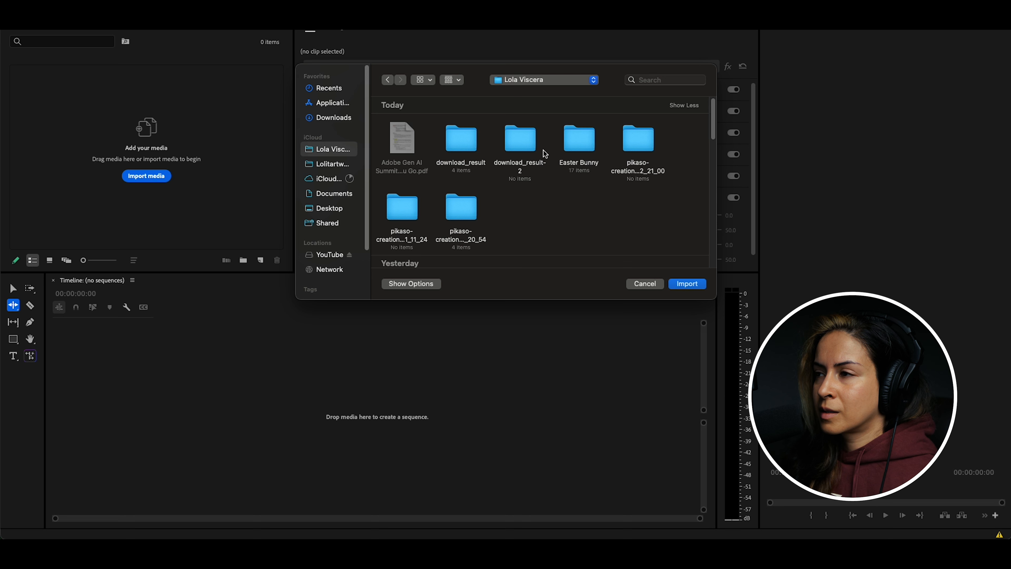
pyautogui.doubleClick(593, 145)
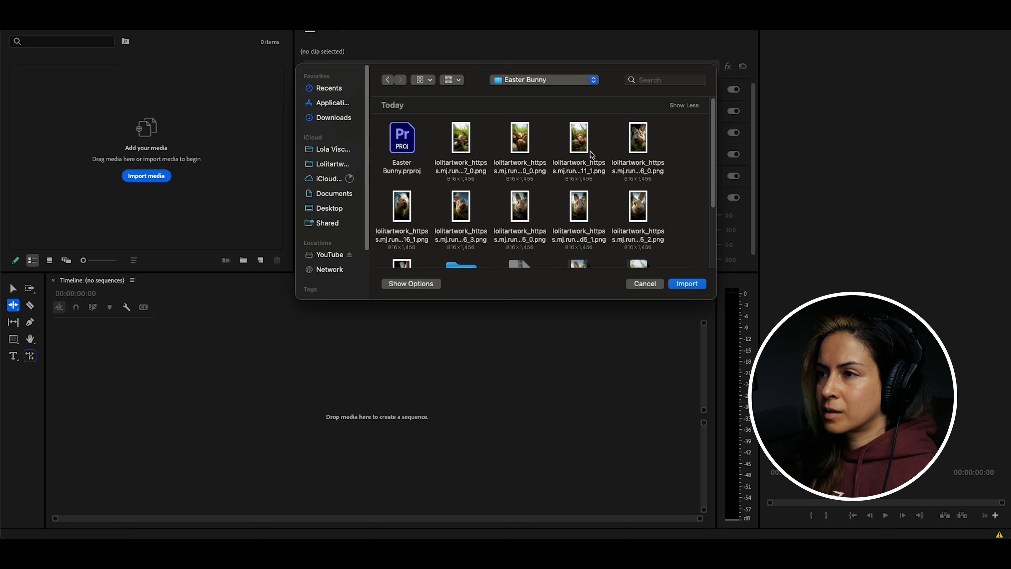
pyautogui.scroll(-5, 520, 160)
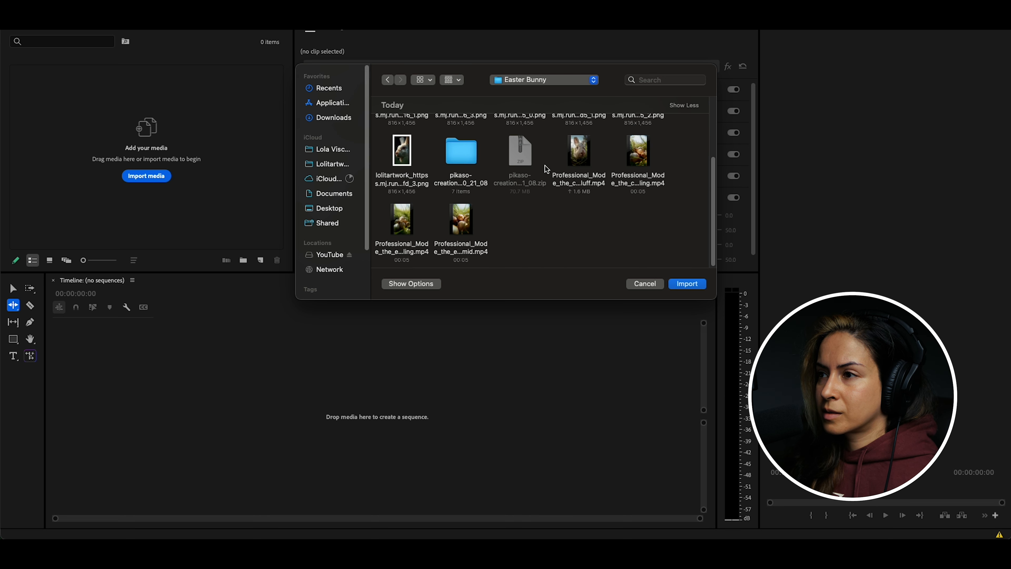
pyautogui.click(587, 147)
pyautogui.keyDown('super'); pyautogui.click(639, 151); pyautogui.keyUp('super')
pyautogui.moveTo(505, 203); pyautogui.dragTo(404, 234)
pyautogui.scroll(5, 458, 219)
pyautogui.scroll(-5, 458, 220)
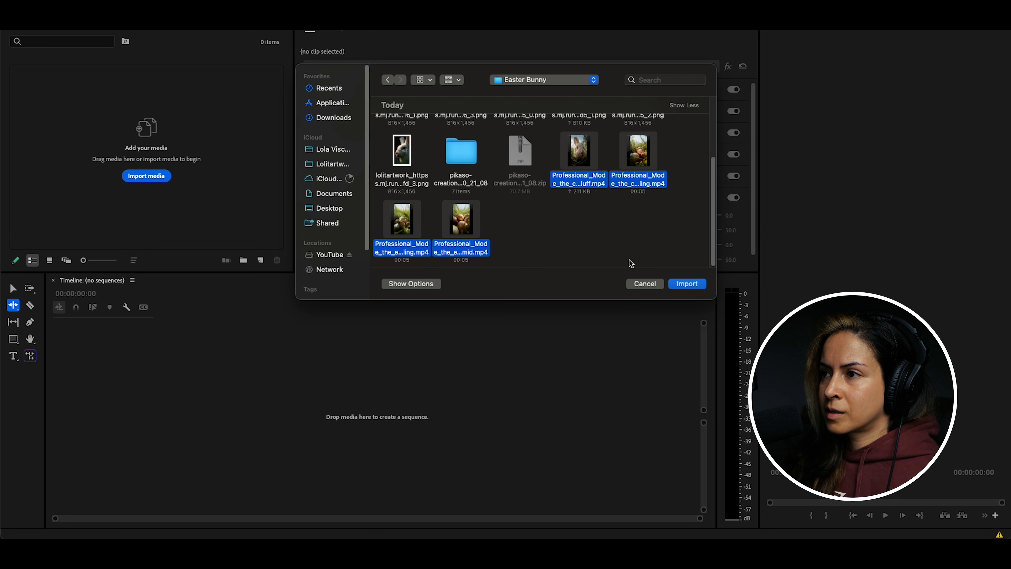
pyautogui.click(685, 285)
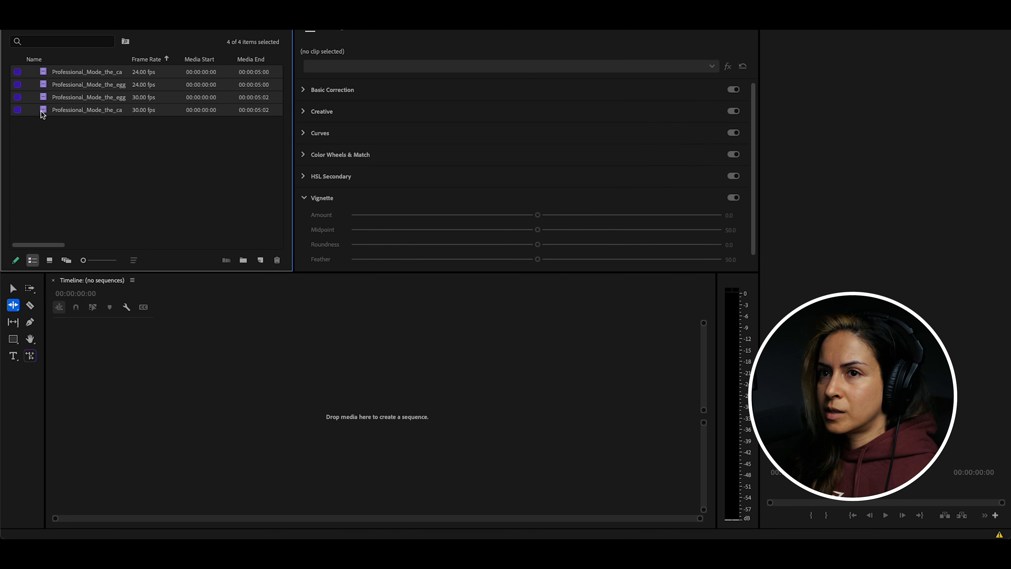
# Create a sequence from the four imported clips and scrub through the beginning of the timeline
pyautogui.moveTo(119, 366); pyautogui.dragTo(120, 365)
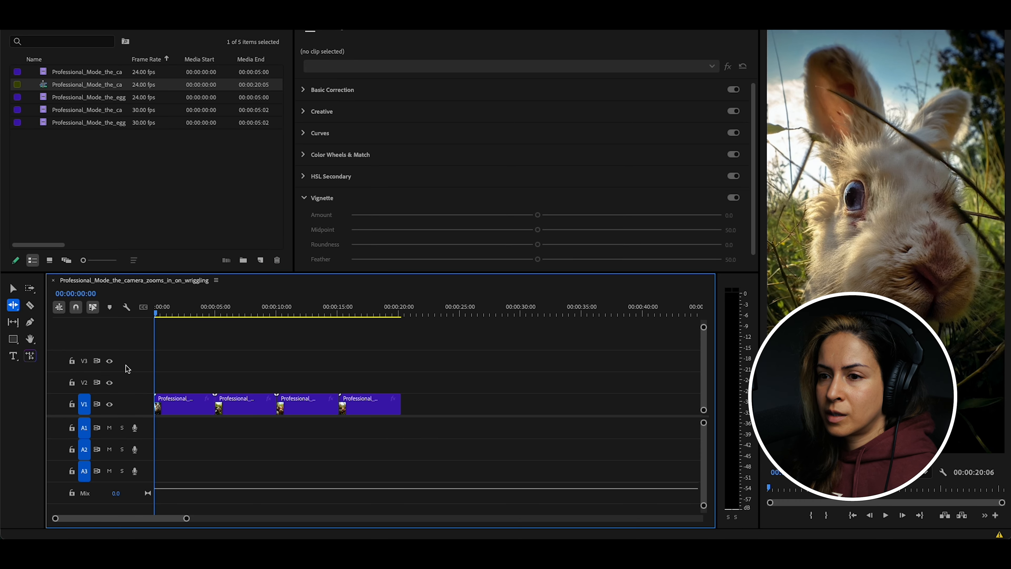
pyautogui.click(158, 314)
pyautogui.moveTo(159, 313); pyautogui.dragTo(238, 321)
pyautogui.press('v')
pyautogui.moveTo(238, 313)
pyautogui.mouseDown()
pyautogui.moveTo(384, 313)
pyautogui.moveTo(398, 330)
pyautogui.moveTo(201, 315)
pyautogui.mouseUp()
# Rearrange the egg clips with one on V2 at 10 seconds and two back to back on V1 from 15 seconds, and review them
pyautogui.moveTo(363, 403); pyautogui.dragTo(301, 382)
pyautogui.moveTo(321, 442); pyautogui.dragTo(363, 408)
pyautogui.moveTo(211, 317); pyautogui.dragTo(419, 290)
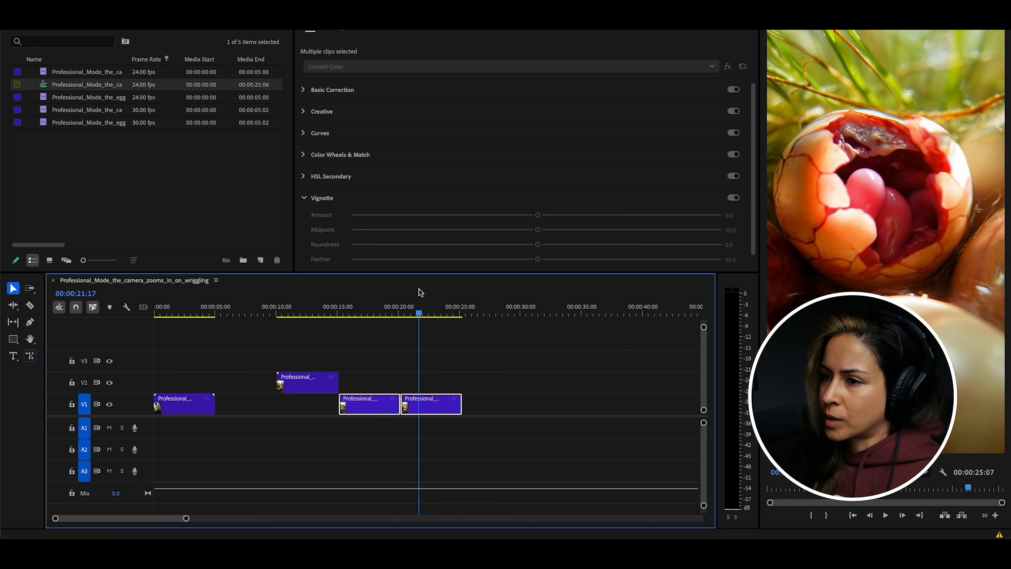
# Delete the last egg clip on V1 and move the V2 clip down to V1 at 10 seconds
pyautogui.click(438, 411)
pyautogui.press('Delete')
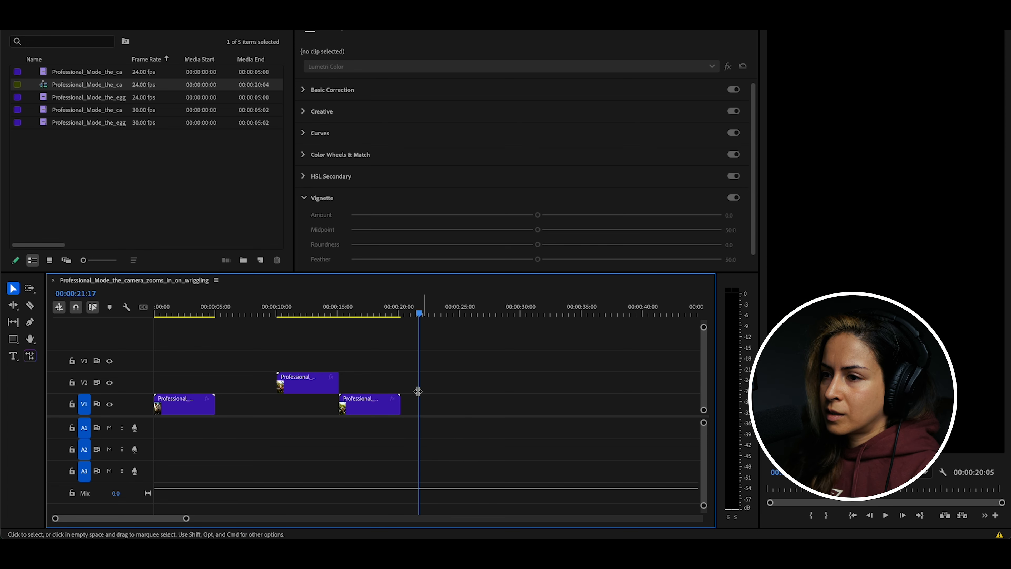
pyautogui.moveTo(315, 388); pyautogui.dragTo(315, 410)
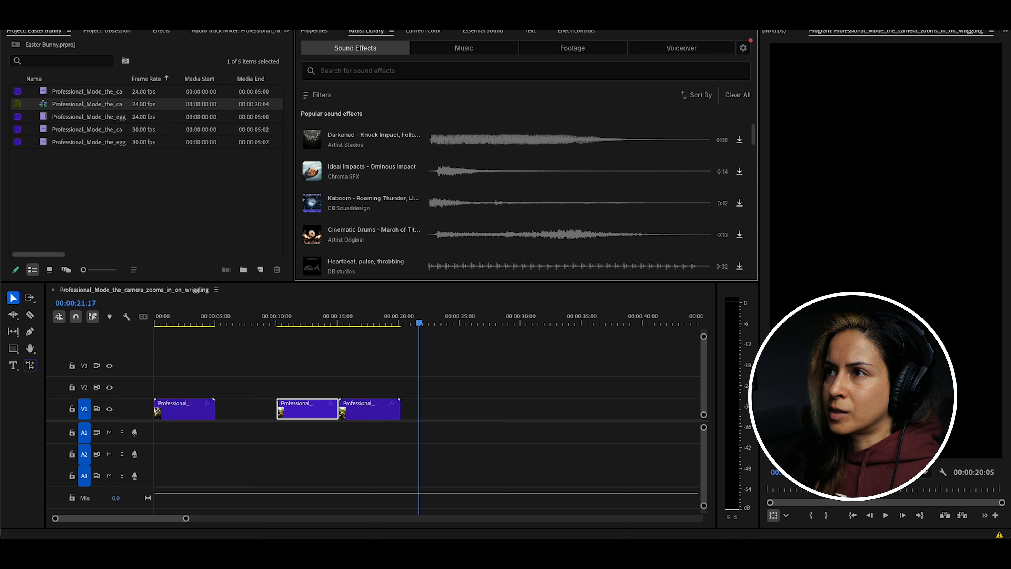
# Search the Artlist Library's music for "ambient birds"
pyautogui.moveTo(464, 4); pyautogui.dragTo(464, 31)
pyautogui.click(440, 74)
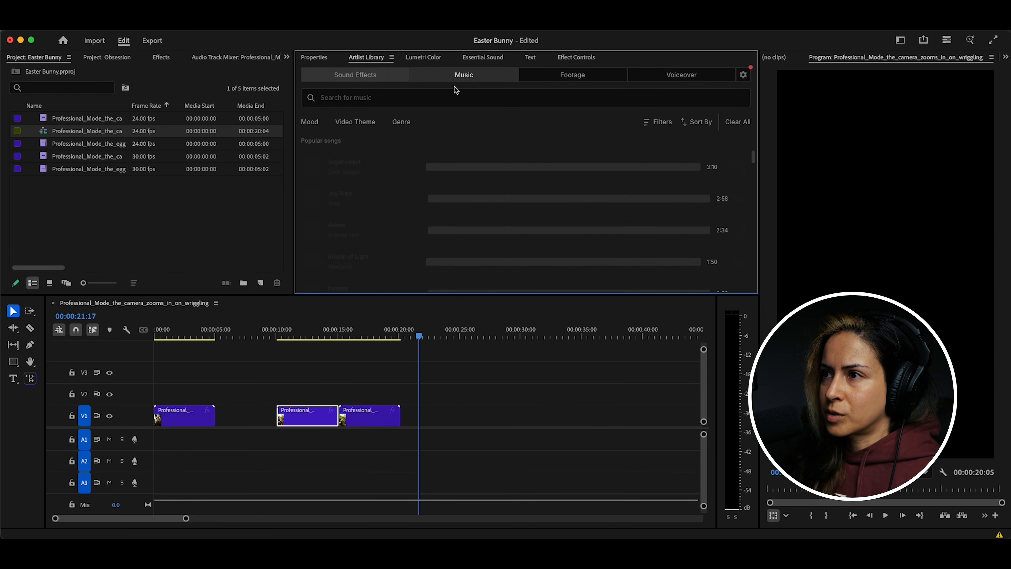
pyautogui.click(367, 102)
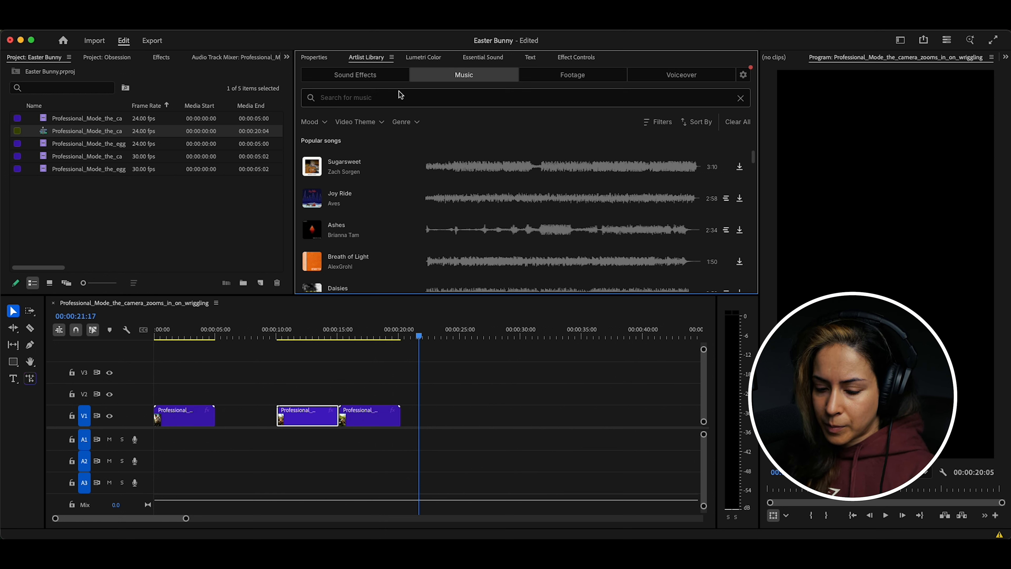
pyautogui.write('ambient birds')
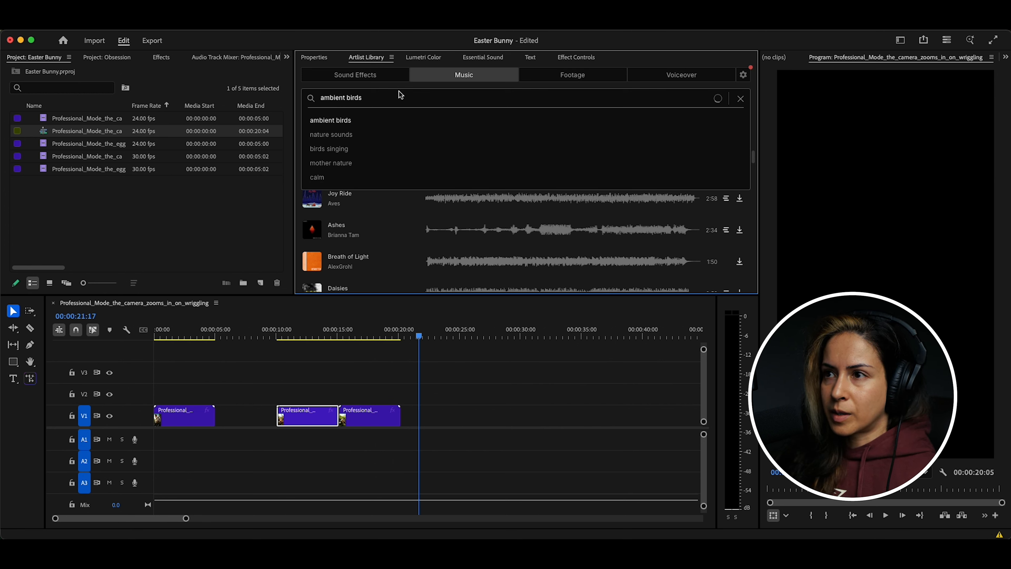
pyautogui.press('Return')
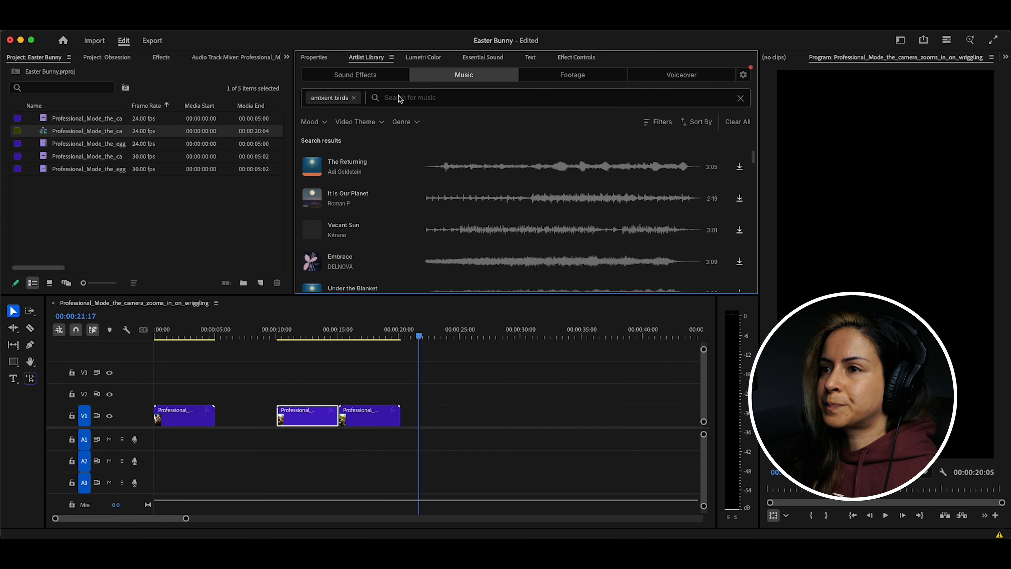
# Preview the tracks The Returning and It Is Our Planet, and clear the "ambient birds" music search
pyautogui.click(312, 170)
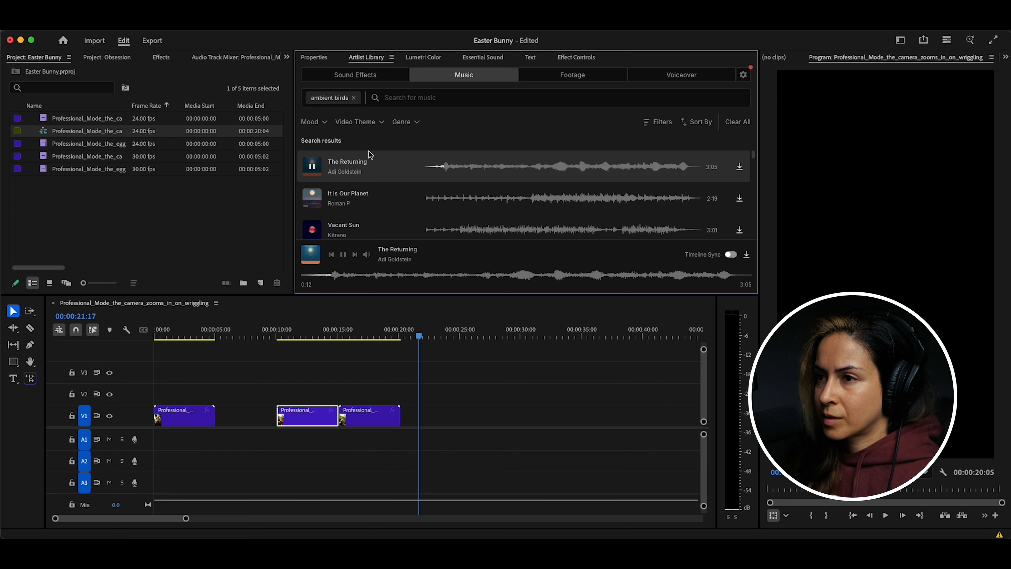
pyautogui.click(313, 199)
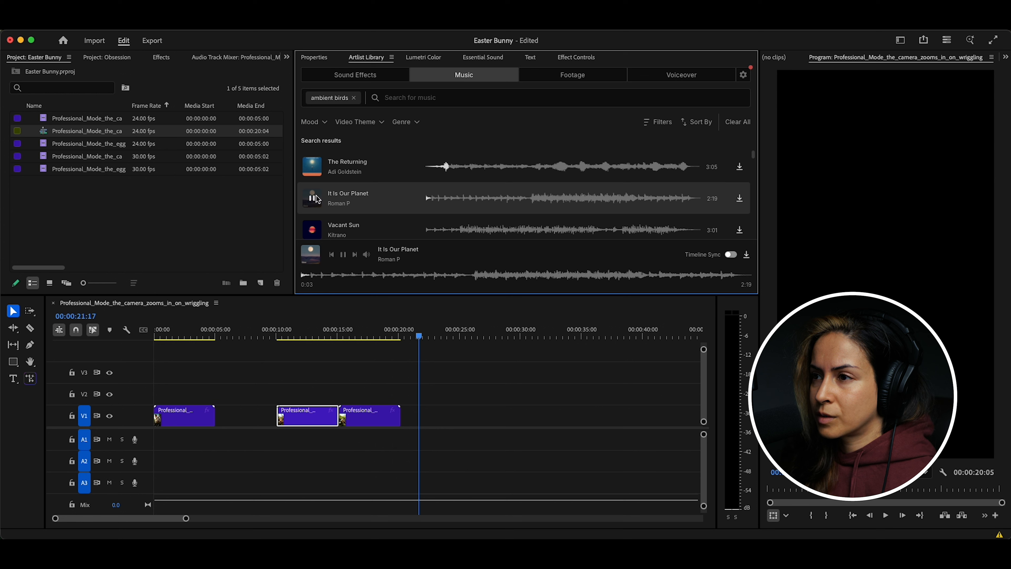
pyautogui.scroll(-1, 326, 219)
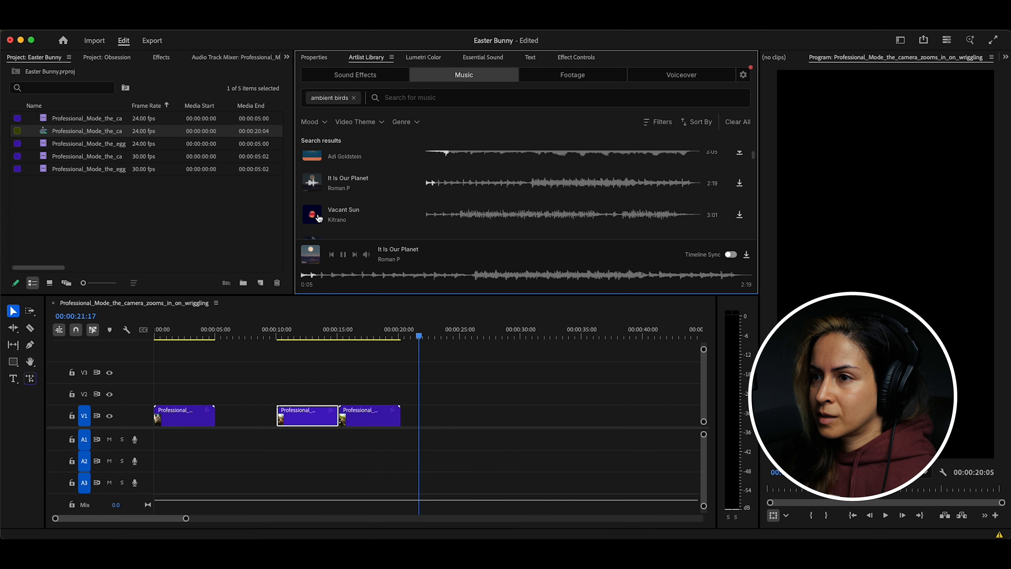
pyautogui.click(354, 98)
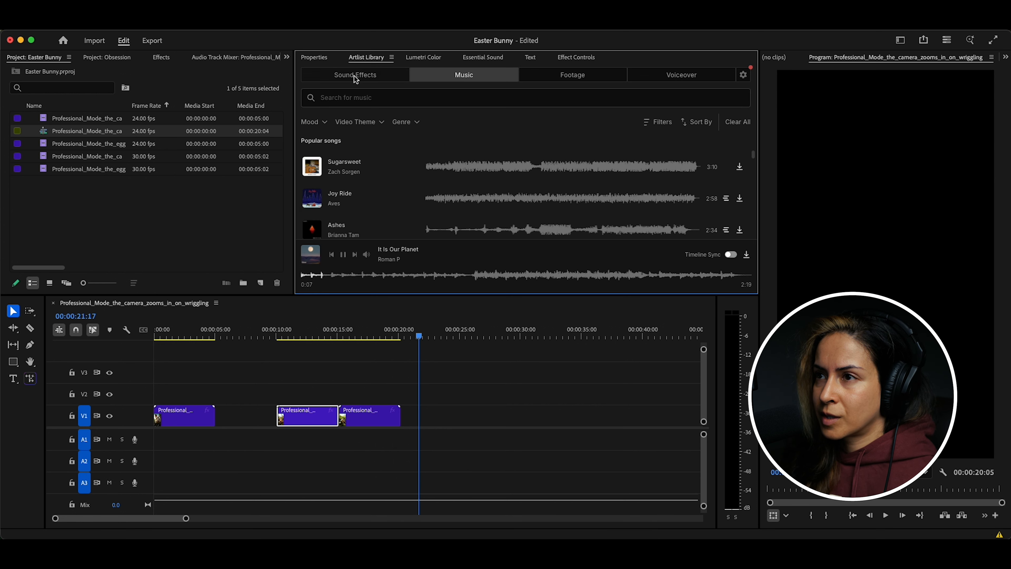
# Search the Artlist Library's sound effects for "ambient birds field"
pyautogui.click(354, 75)
pyautogui.click(361, 99)
pyautogui.write('ambient birds')
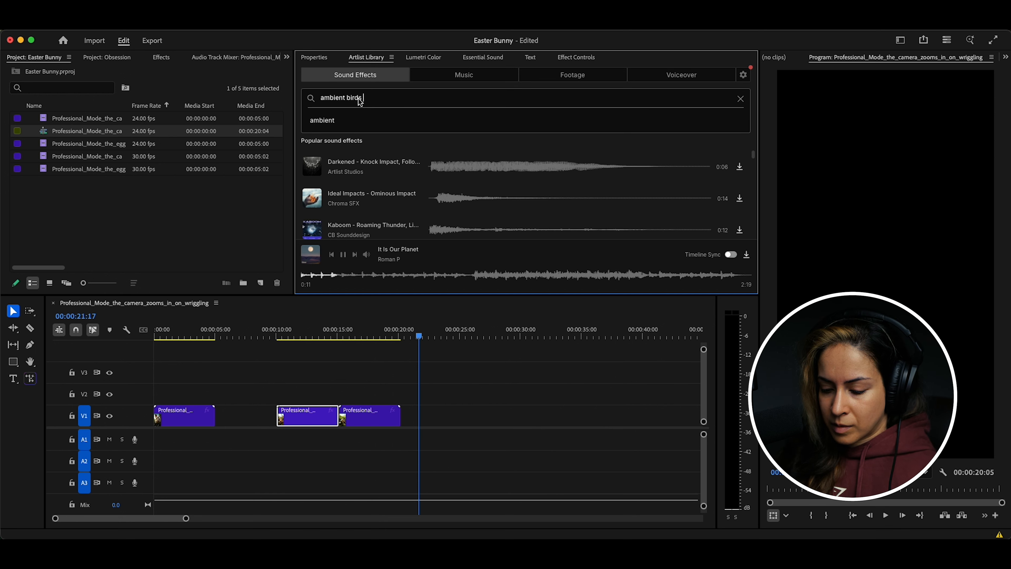
pyautogui.press('Return')
pyautogui.write('ds field')
pyautogui.press('Return')
# Preview the sound effects Ambient forest, crickets chirping and jumping on a grass field and Yellowstone Birds - Bird Chirp
pyautogui.click(317, 172)
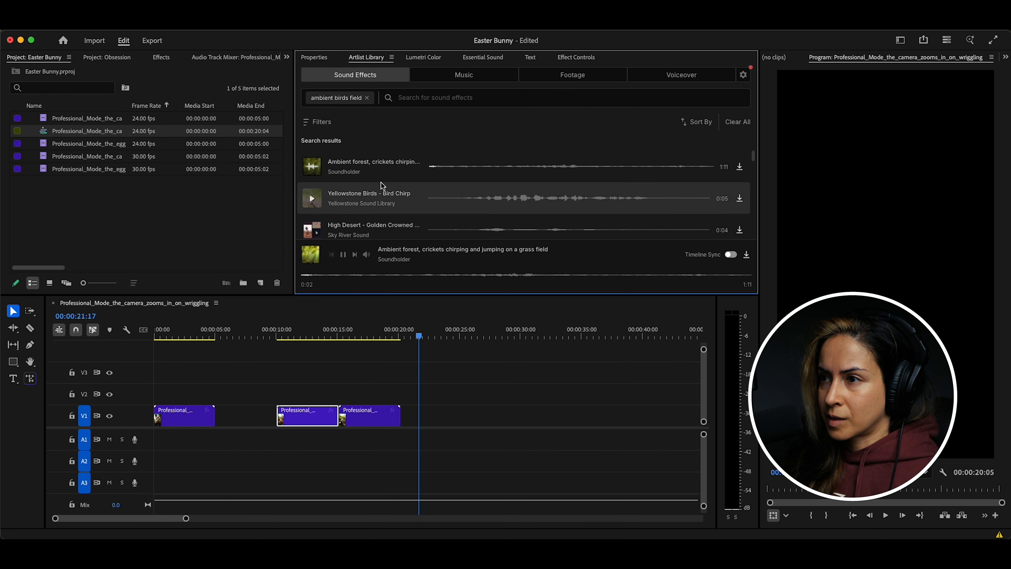
pyautogui.scroll(-1, 383, 187)
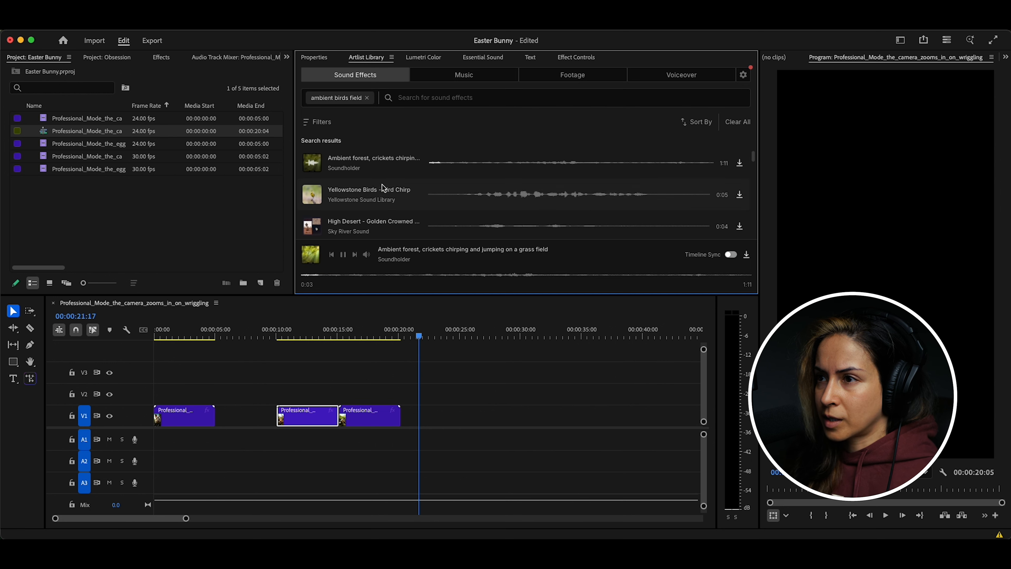
pyautogui.click(313, 194)
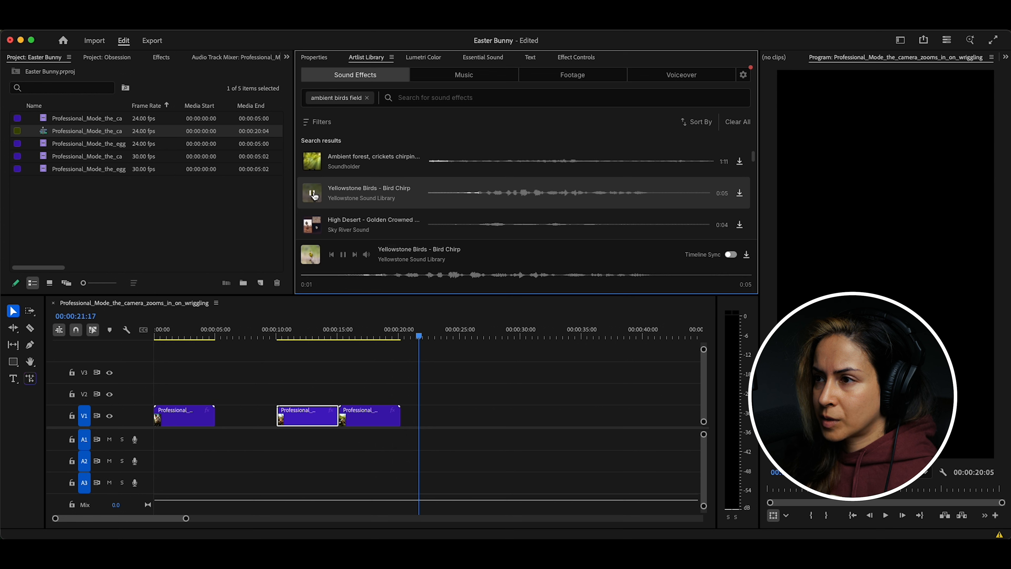
# Preview the further bird results Chirpy Skylines, Everywhere Ambiences - Park Birds, and Meadow ambiance with small birds and cuckoo
pyautogui.scroll(-3, 387, 201)
pyautogui.scroll(5, 388, 203)
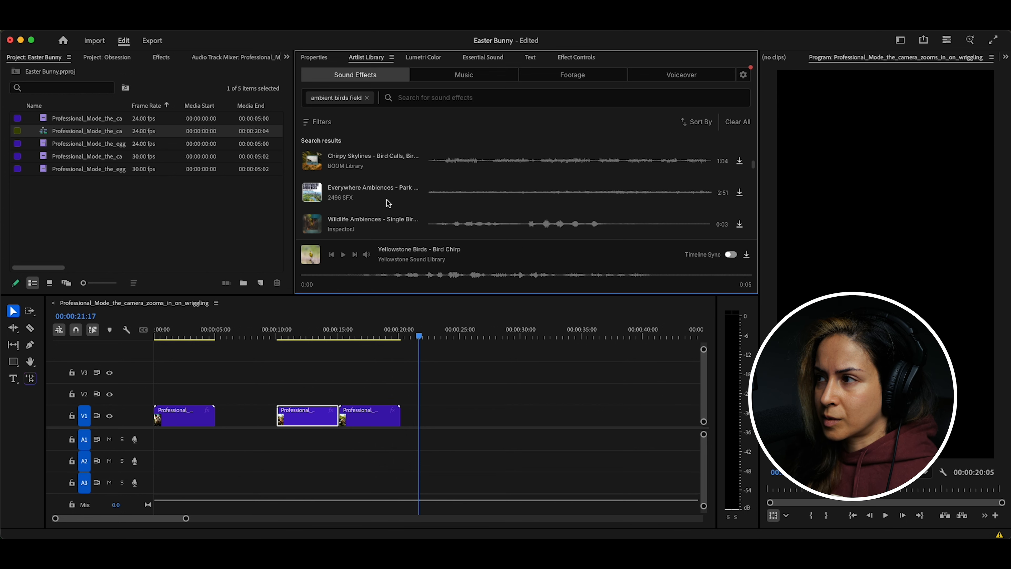
pyautogui.scroll(1, 388, 202)
pyautogui.click(312, 171)
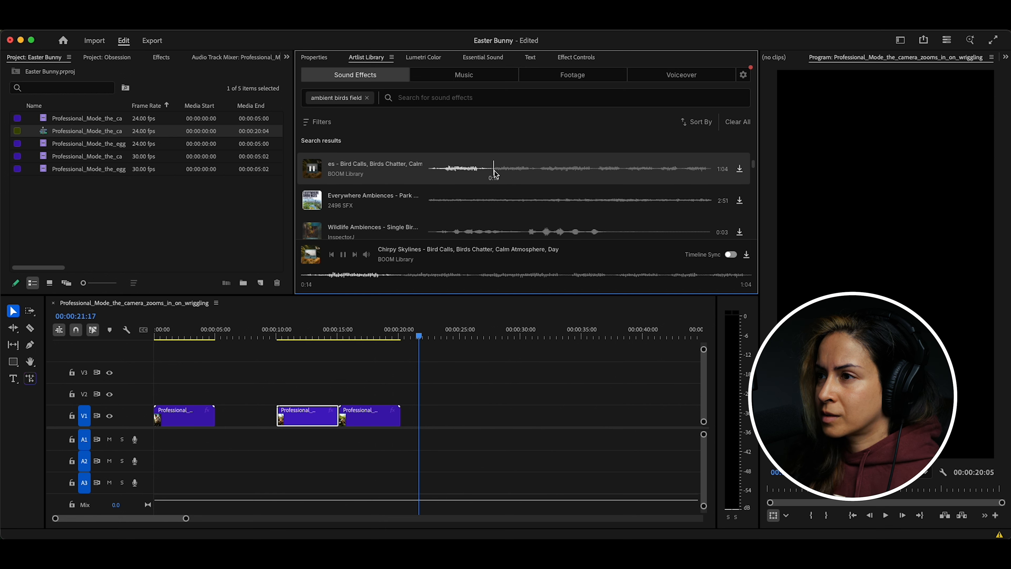
pyautogui.click(314, 202)
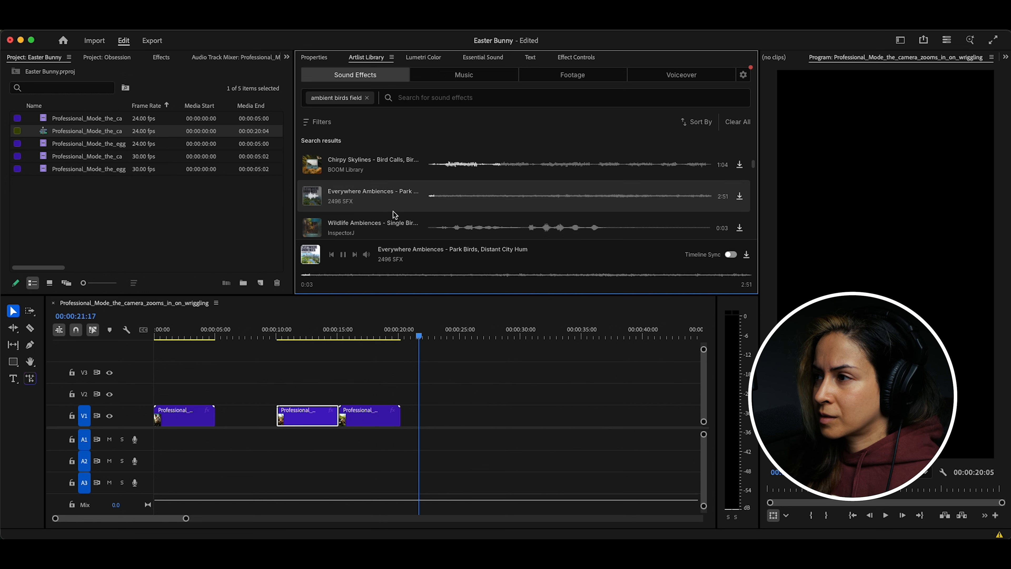
pyautogui.scroll(-4, 394, 211)
pyautogui.click(312, 190)
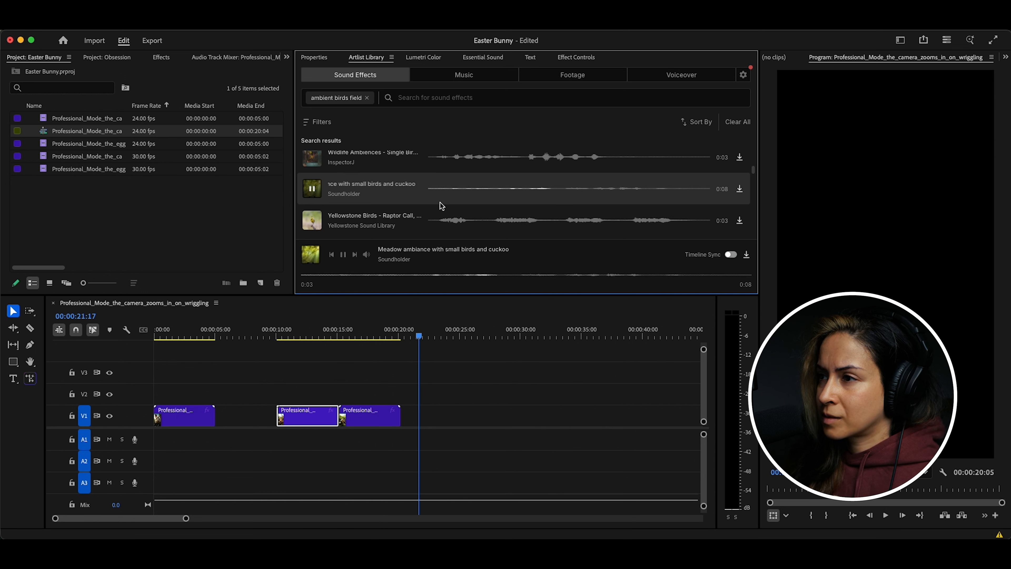
# Preview Yellowstone Ambience - Nature Ambience, Burning Wood Crackle, place it on A1 from the sequence start and play it with the clips
pyautogui.scroll(-1, 442, 203)
pyautogui.scroll(-3, 445, 202)
pyautogui.click(312, 173)
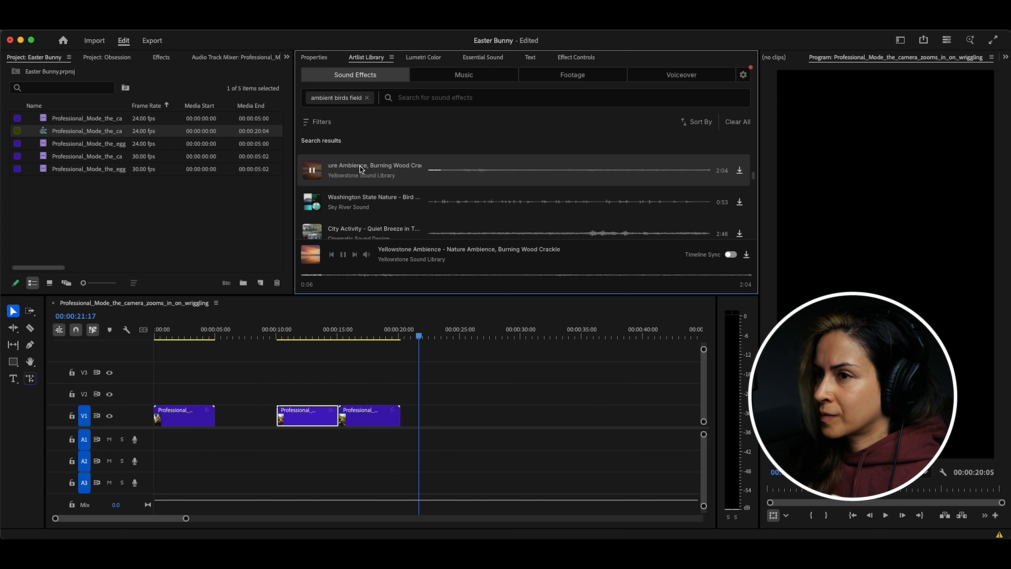
pyautogui.moveTo(322, 164); pyautogui.dragTo(159, 440)
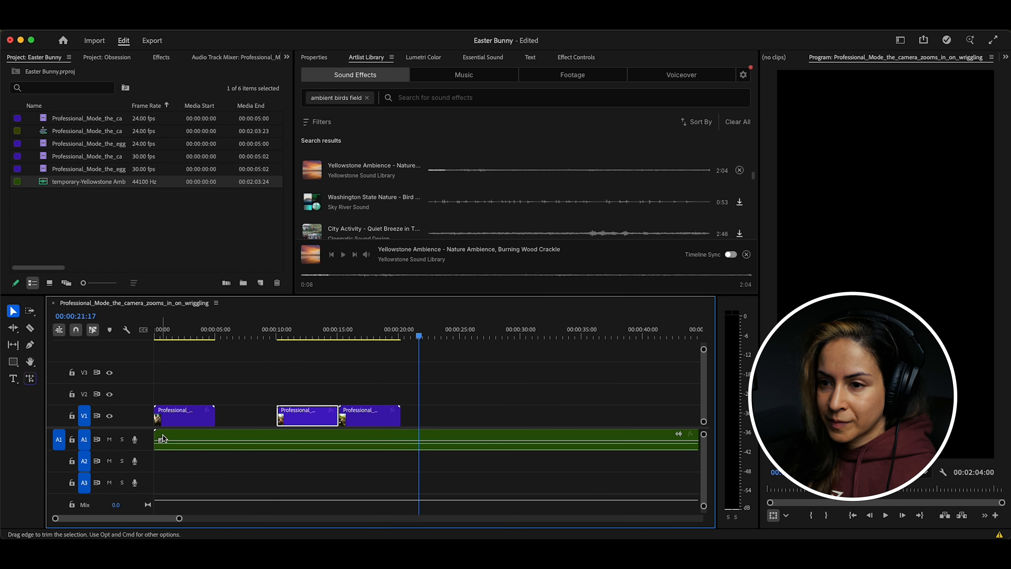
pyautogui.click(162, 334)
pyautogui.press('space')
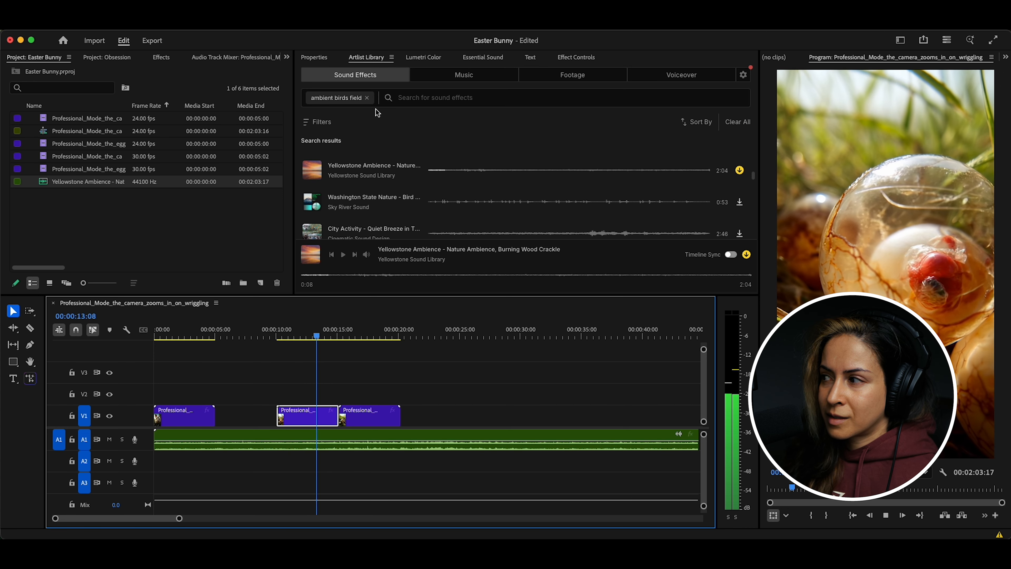
pyautogui.press('space')
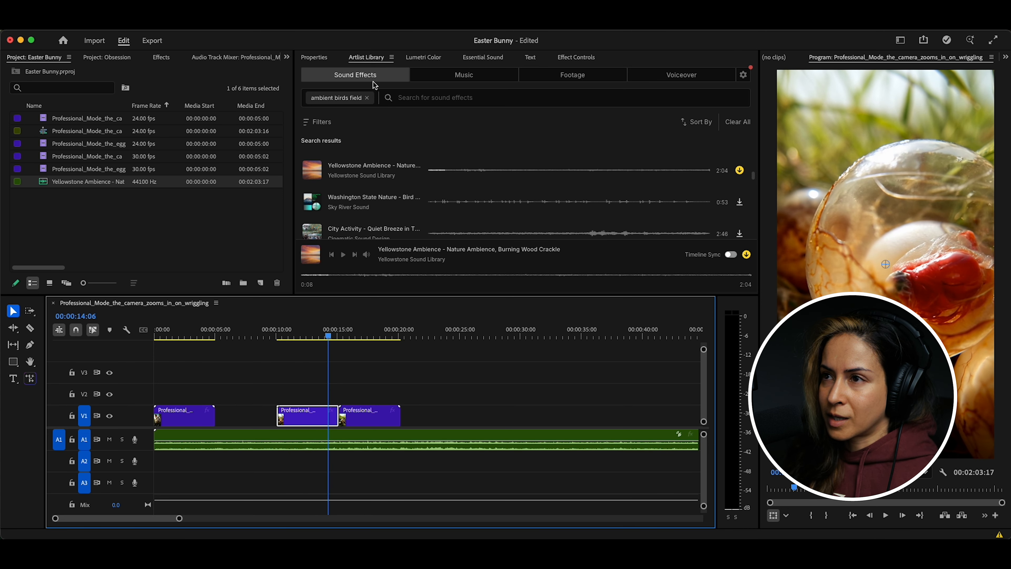
# Search the sound effects for "gurgling" instead and preview Wet Squelch, River Loops and Gore Fight - Female Choking, Gurgle
pyautogui.click(368, 98)
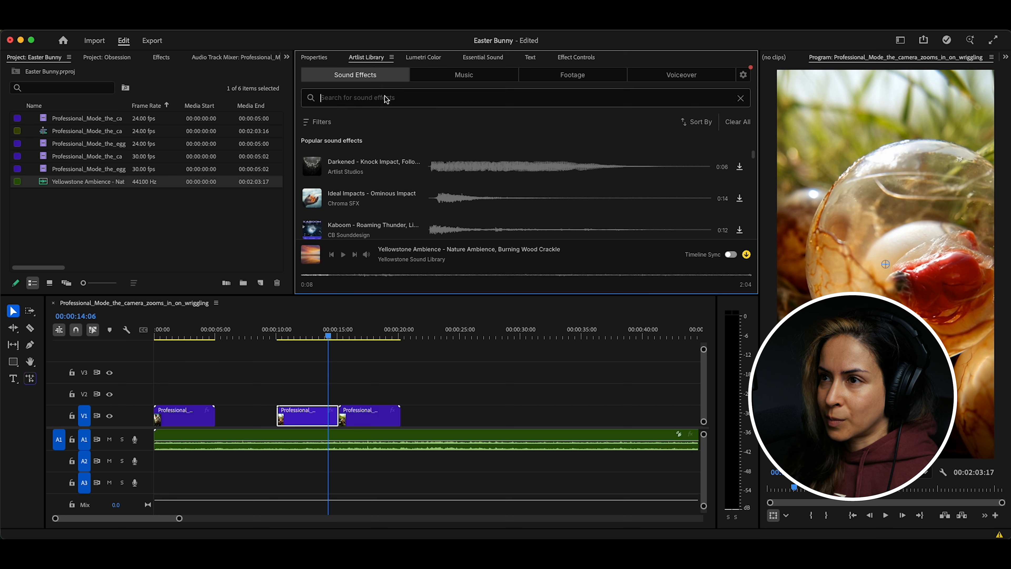
pyautogui.write('gurgling')
pyautogui.press('Return')
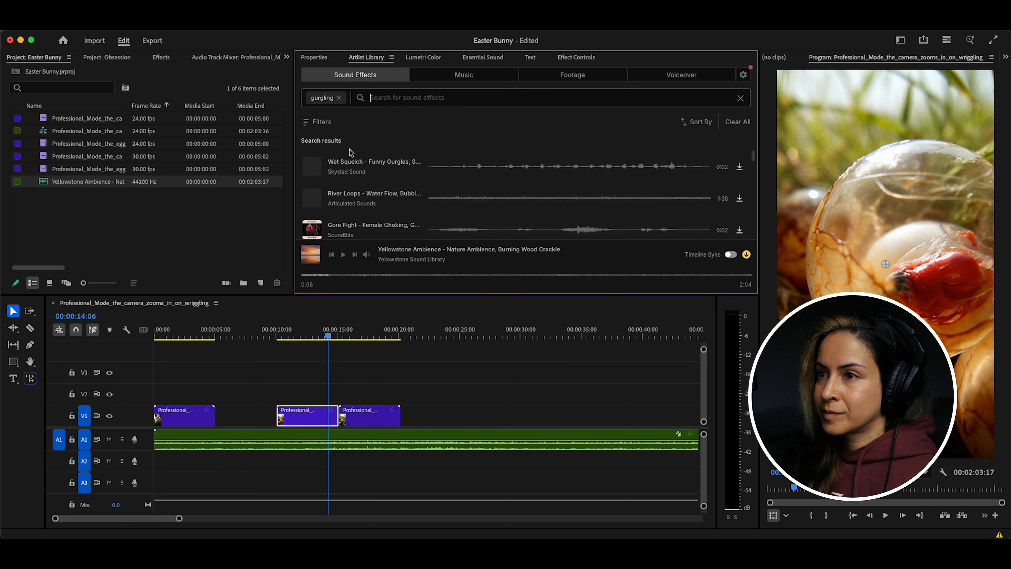
pyautogui.click(313, 167)
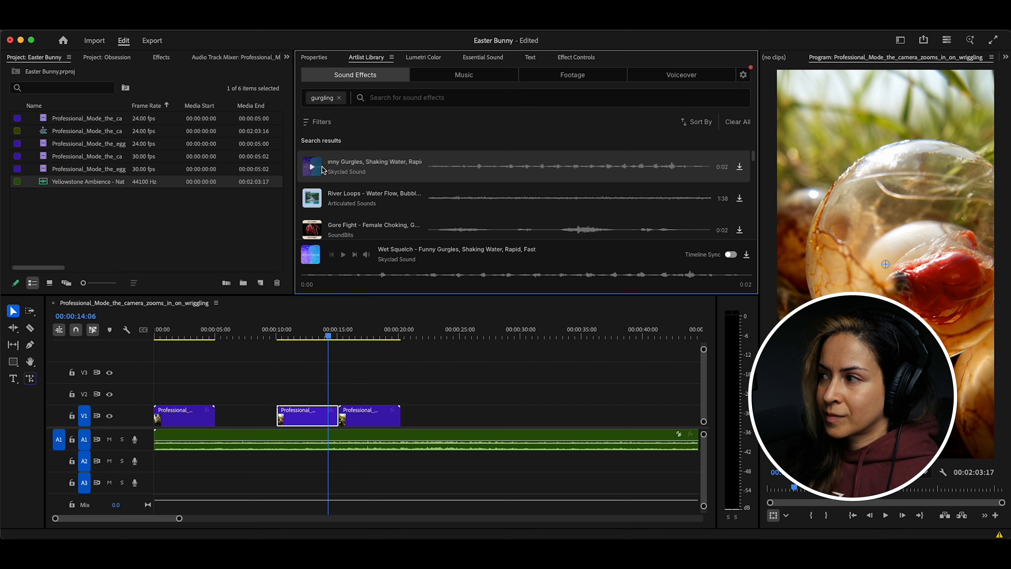
pyautogui.click(313, 199)
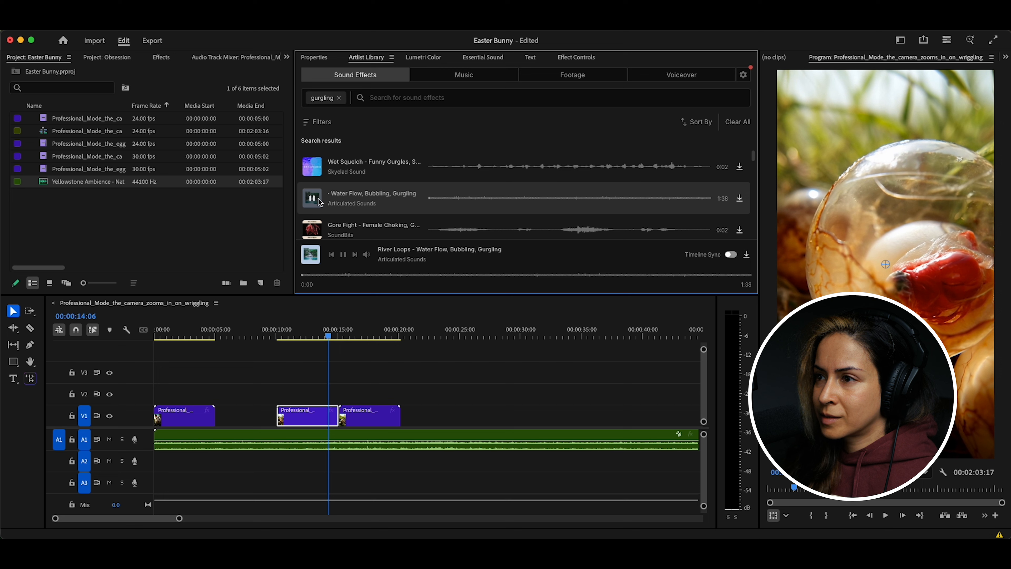
pyautogui.click(313, 231)
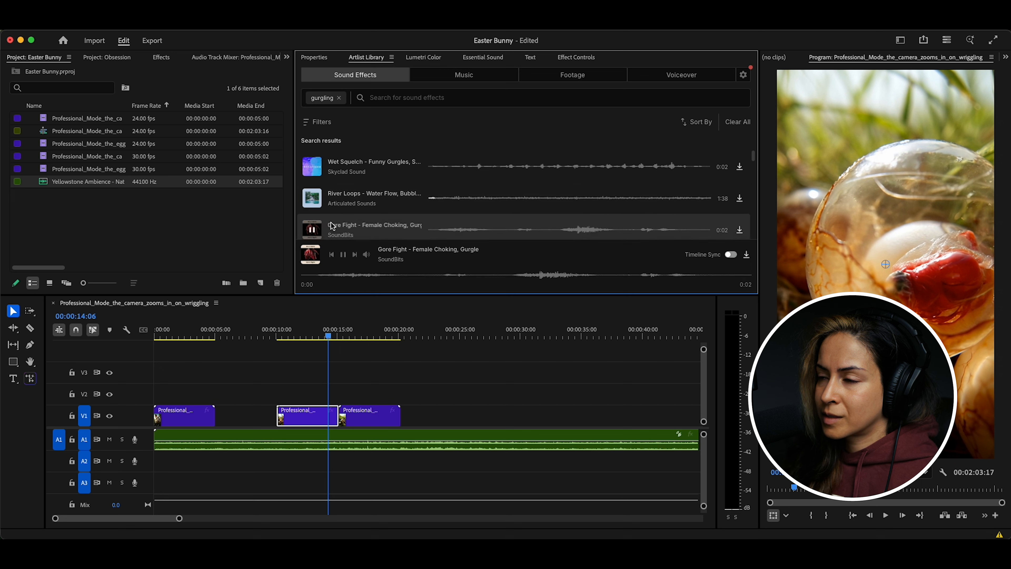
# Place Gore Fight - Female Choking, Gurgle on A2 at 5 seconds and play the egg clip from 10 seconds
pyautogui.scroll(-2, 331, 219)
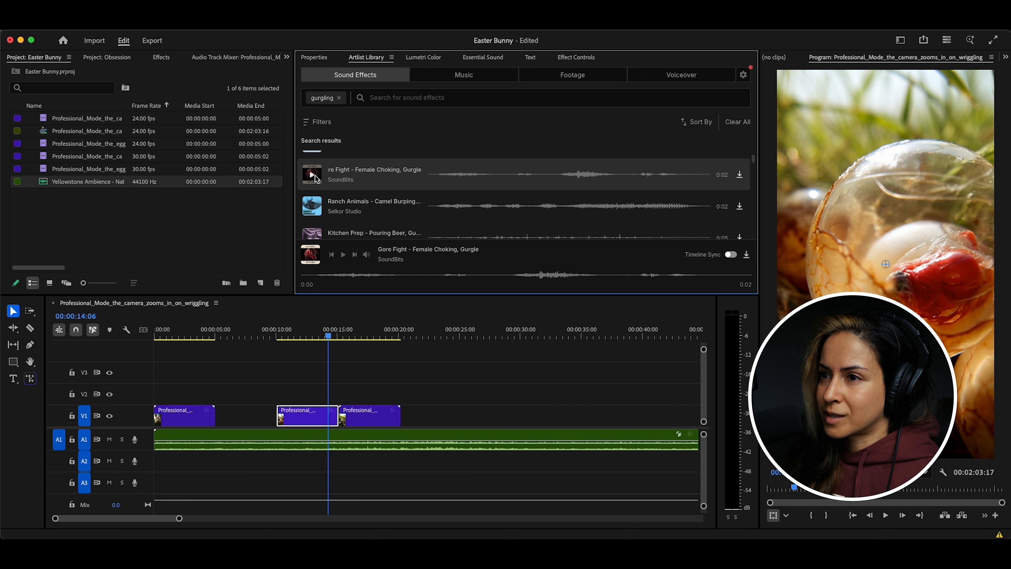
pyautogui.moveTo(311, 254); pyautogui.dragTo(225, 459)
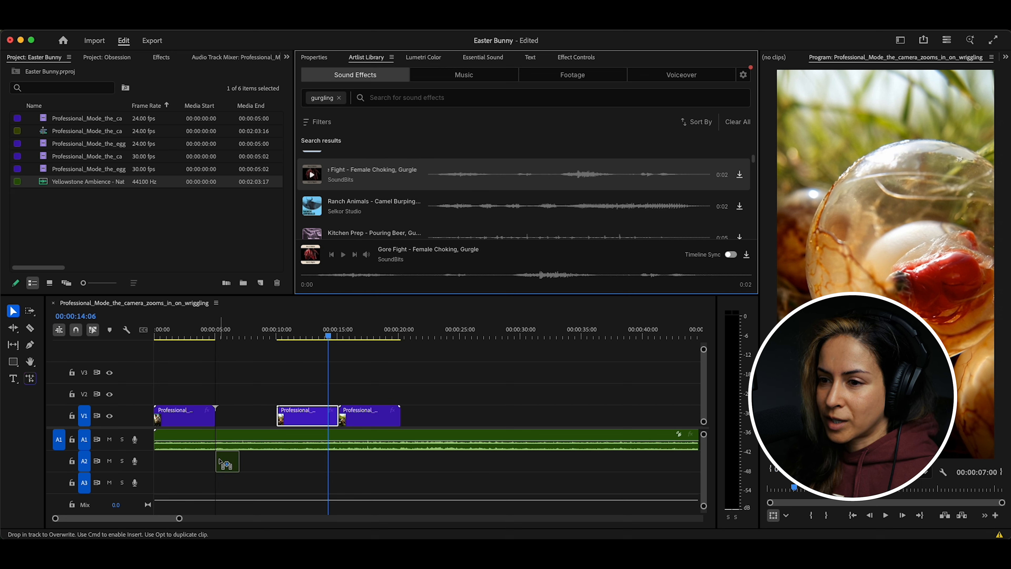
pyautogui.click(220, 333)
pyautogui.moveTo(220, 329); pyautogui.dragTo(277, 335)
pyautogui.press('space')
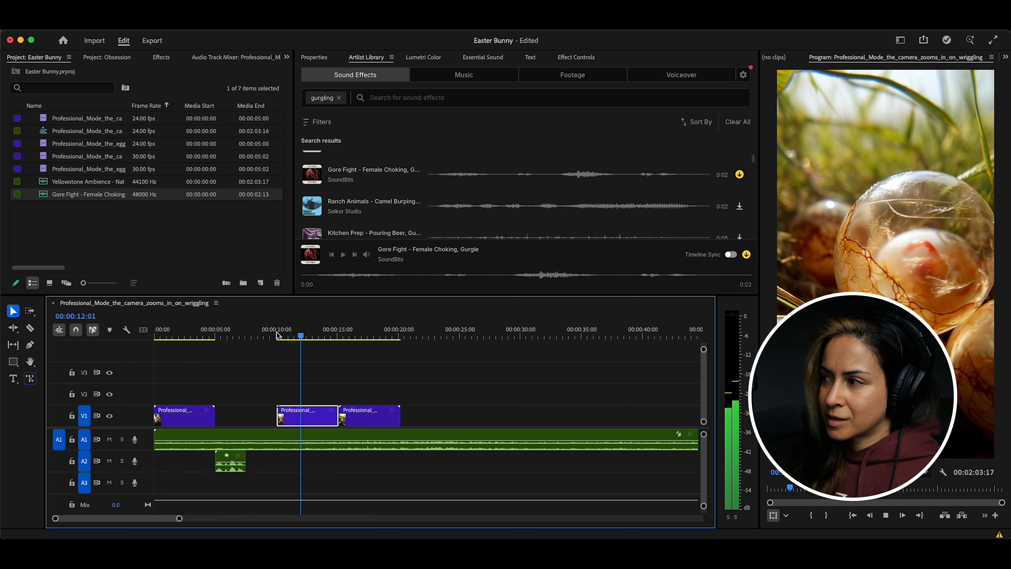
pyautogui.press('space')
# Move the gurgle clip along A2 so it ends with the first egg clip at about 15 seconds, and play it
pyautogui.moveTo(231, 466); pyautogui.dragTo(327, 467)
pyautogui.press('space')
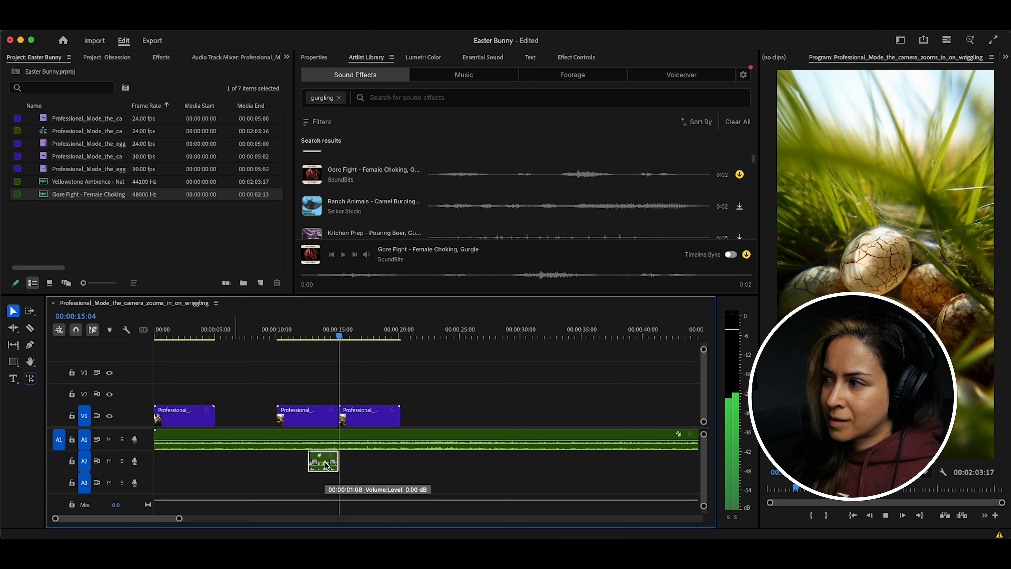
pyautogui.press('space')
# Rate-stretch the start of the gurgle clip back to about 00:00:11:05, play the result and save the project
pyautogui.moveTo(289, 334)
pyautogui.mouseDown()
pyautogui.moveTo(305, 331)
pyautogui.moveTo(291, 330)
pyautogui.mouseUp()
pyautogui.press('r')
pyautogui.moveTo(309, 456); pyautogui.dragTo(295, 459)
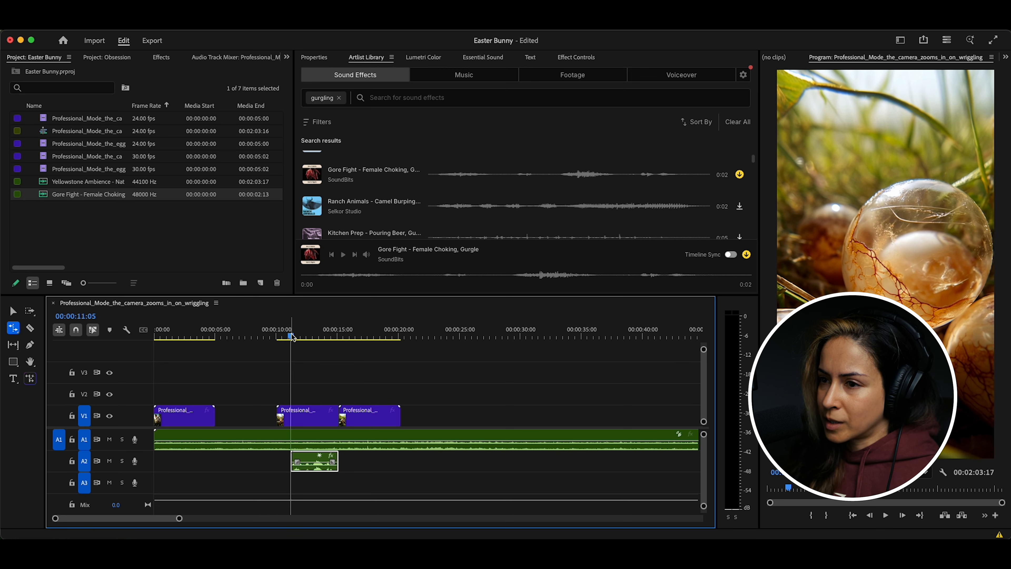
pyautogui.moveTo(291, 335)
pyautogui.mouseDown()
pyautogui.moveTo(278, 336)
pyautogui.moveTo(288, 334)
pyautogui.mouseUp()
pyautogui.press('space')
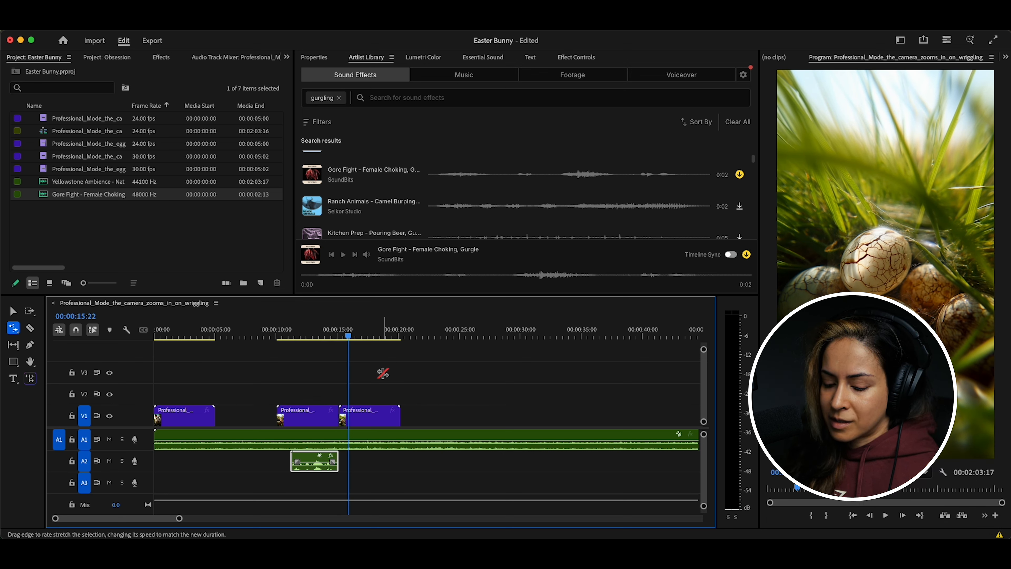
pyautogui.press('super+s')
# Play the moment the egg cracks in the last clip and search the sound effects for "crack eggshell"
pyautogui.moveTo(349, 337)
pyautogui.mouseDown()
pyautogui.moveTo(335, 337)
pyautogui.moveTo(345, 336)
pyautogui.mouseUp()
pyautogui.press('space')
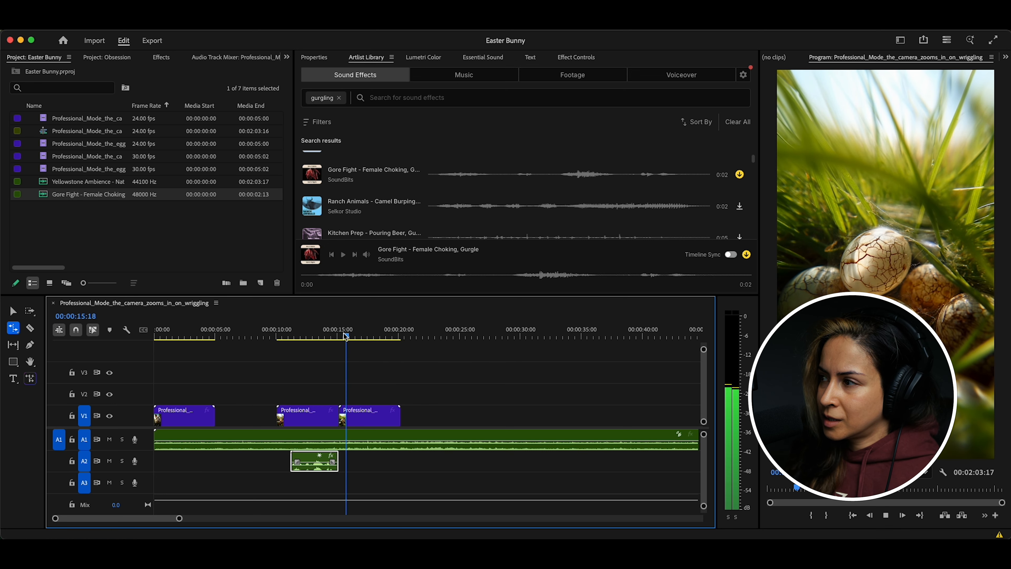
pyautogui.press('space')
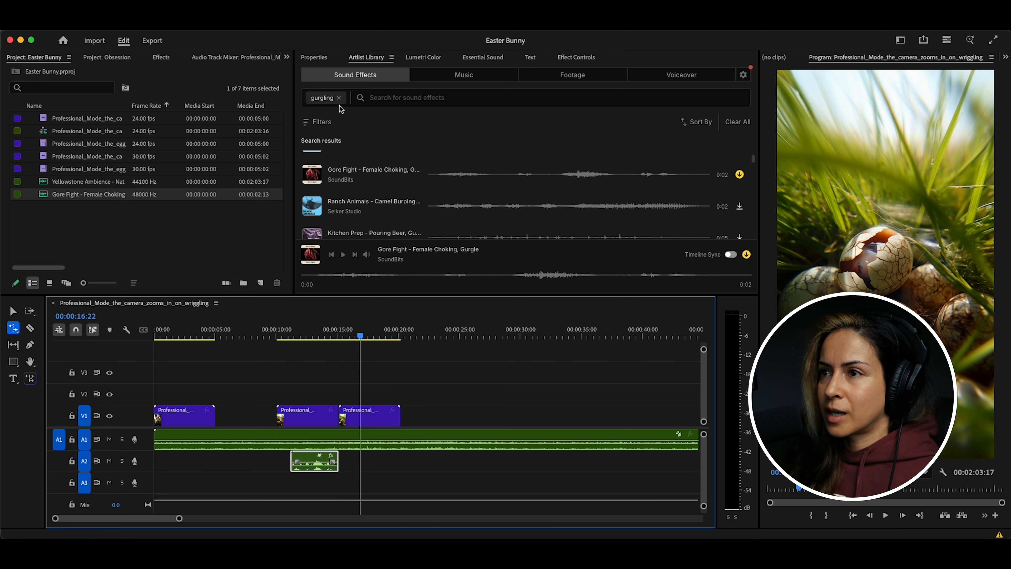
pyautogui.click(339, 98)
pyautogui.write('crack')
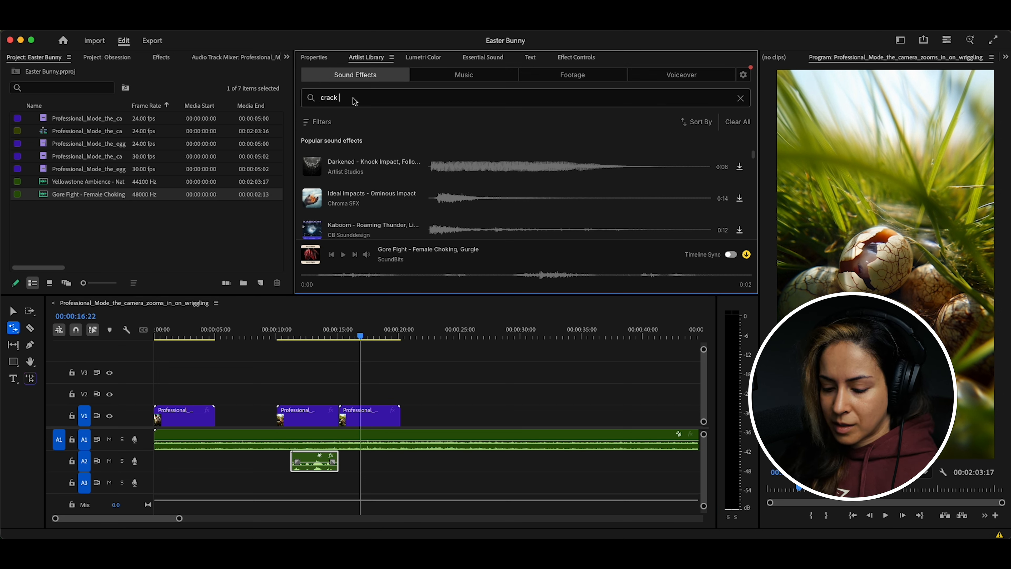
pyautogui.write(' eggshell')
pyautogui.press('Return')
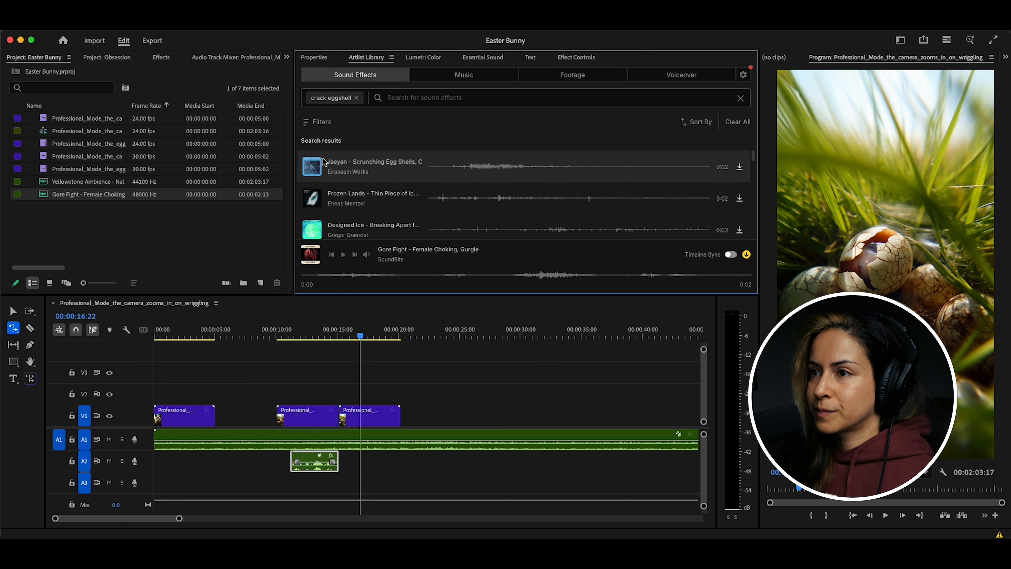
# Preview the eggshell results and place Frozen Lands - Thin Piece of Ice Cracking on A2 directly after the gurgle clip, checking it in playback
pyautogui.click(313, 167)
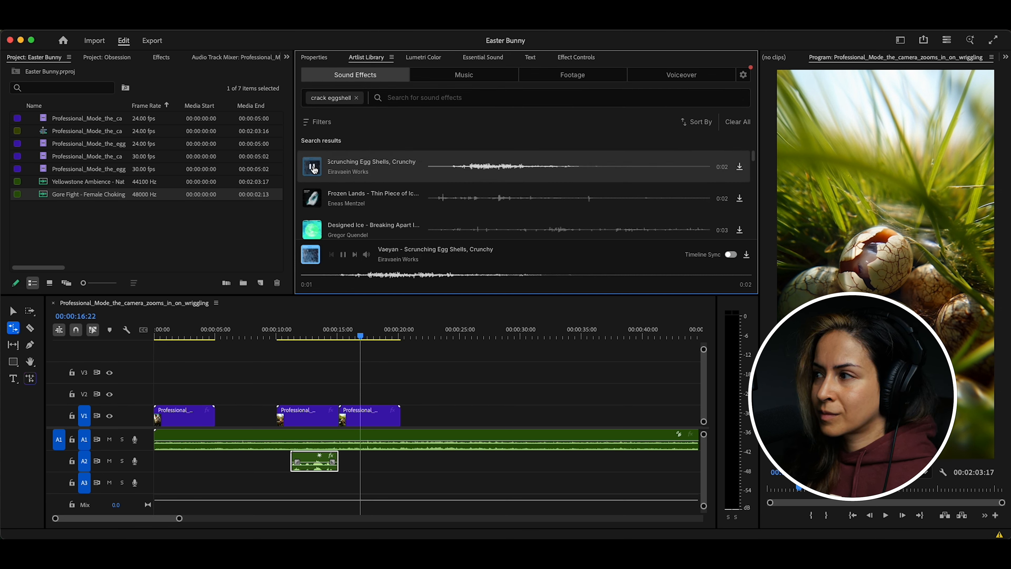
pyautogui.click(313, 199)
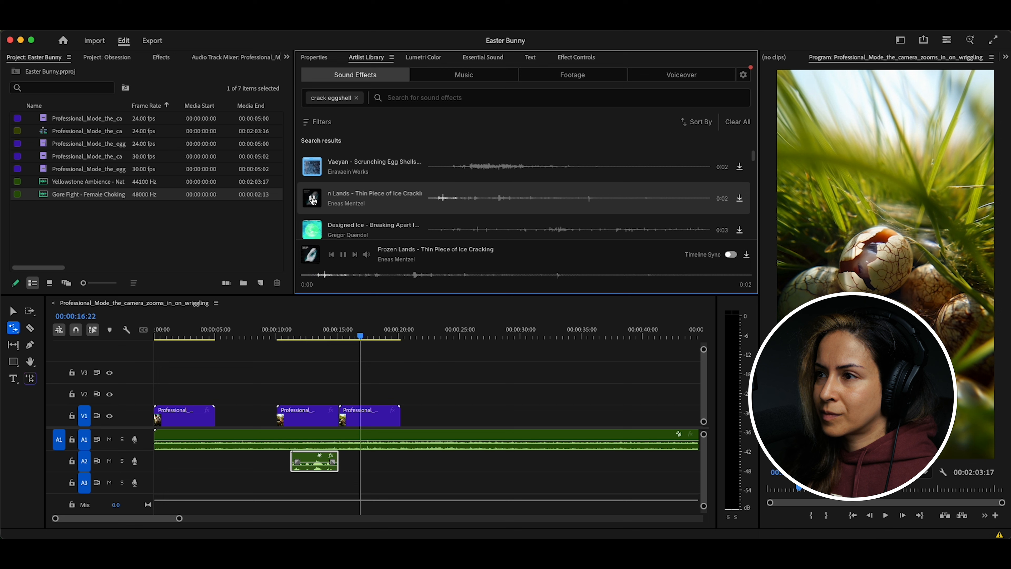
pyautogui.moveTo(355, 354); pyautogui.dragTo(352, 468)
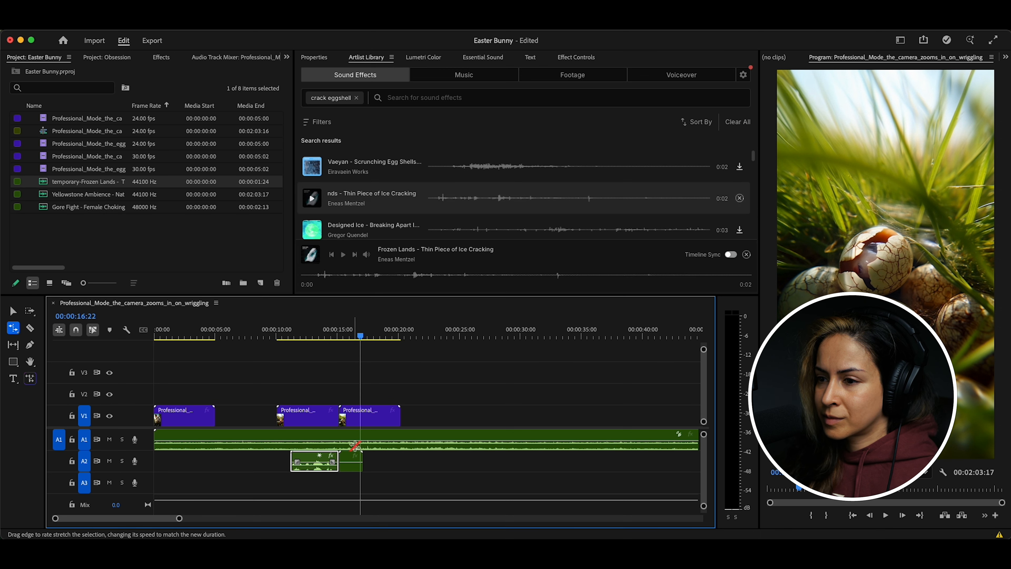
pyautogui.click(345, 336)
pyautogui.press('space')
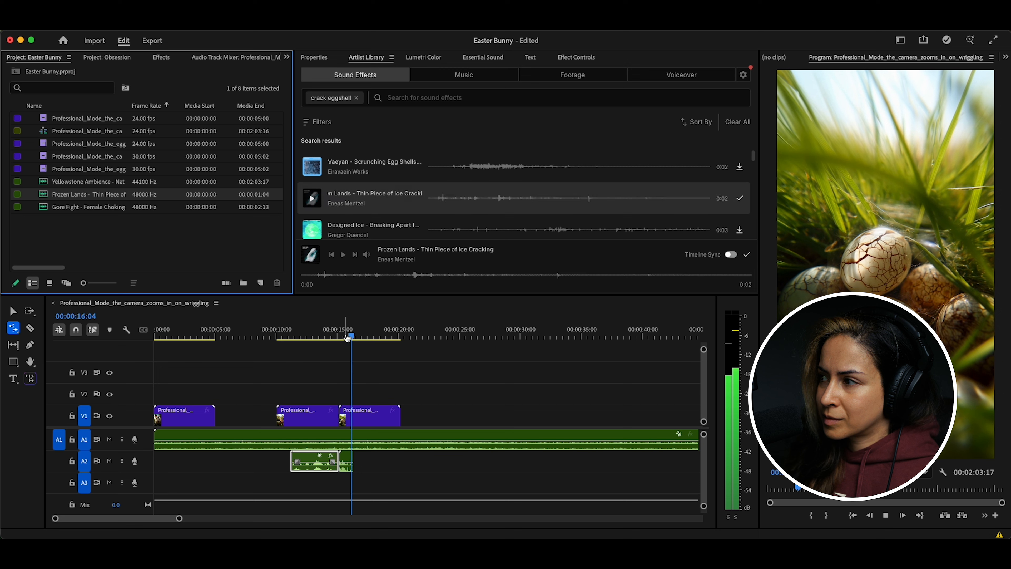
pyautogui.press('space')
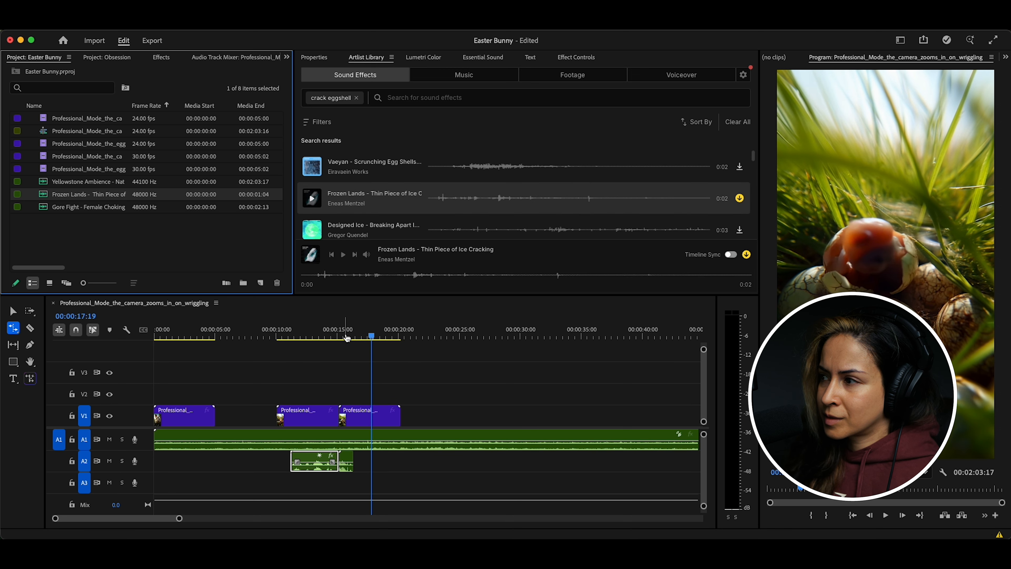
# Move the ice cracking clip on A2 to start at 00:00:16:00 and check it against the egg cracking open
pyautogui.moveTo(352, 334)
pyautogui.mouseDown()
pyautogui.moveTo(336, 335)
pyautogui.moveTo(353, 334)
pyautogui.mouseUp()
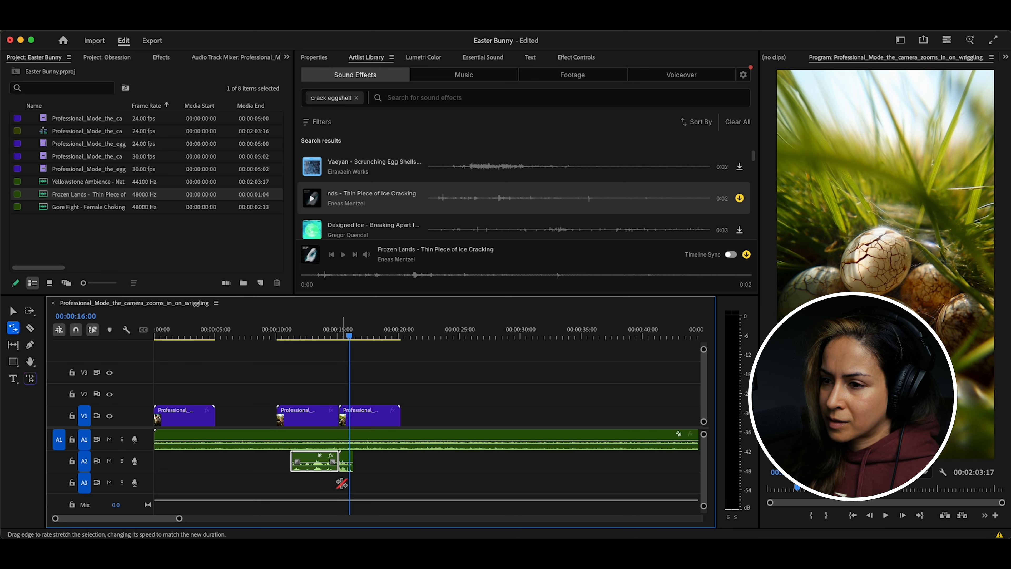
pyautogui.scroll(5, 353, 466)
pyautogui.press('v')
pyautogui.moveTo(303, 471); pyautogui.dragTo(361, 472)
pyautogui.press('space')
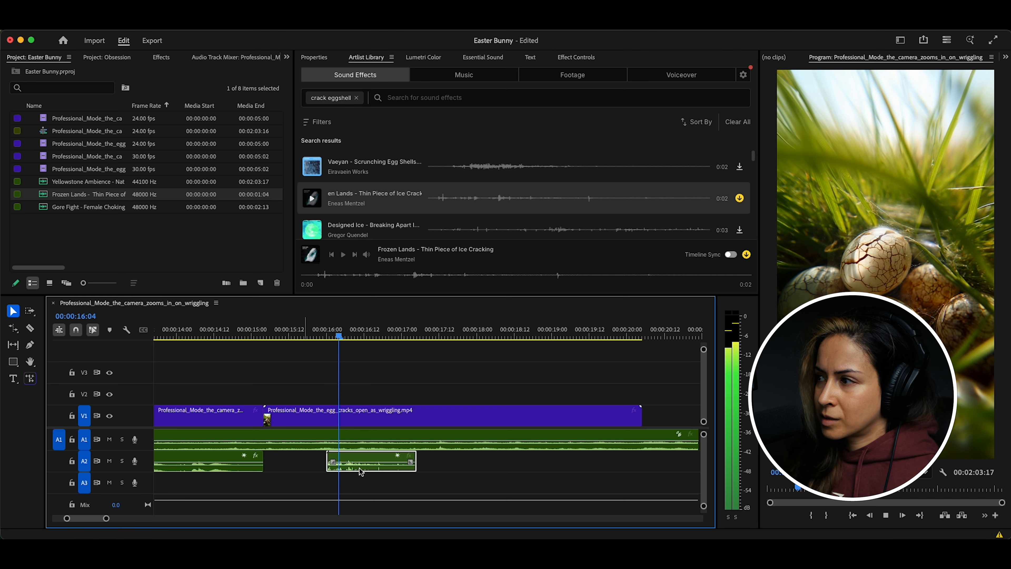
pyautogui.click(314, 333)
pyautogui.moveTo(315, 334); pyautogui.dragTo(391, 348)
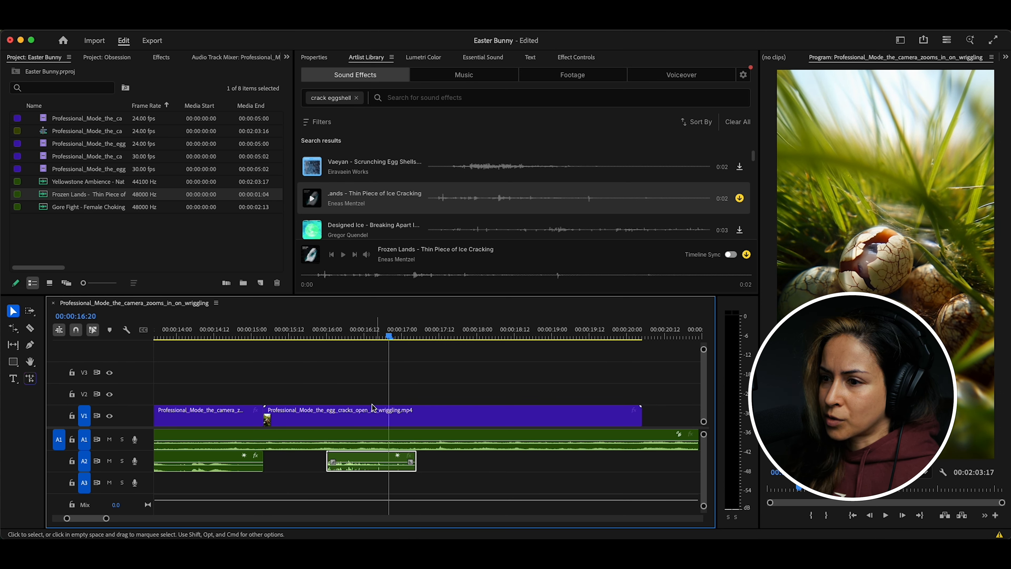
# Move the ice cracking clip on A2 back to start at about 00:00:15:15 and play it against the egg cracking
pyautogui.moveTo(358, 460); pyautogui.dragTo(333, 459)
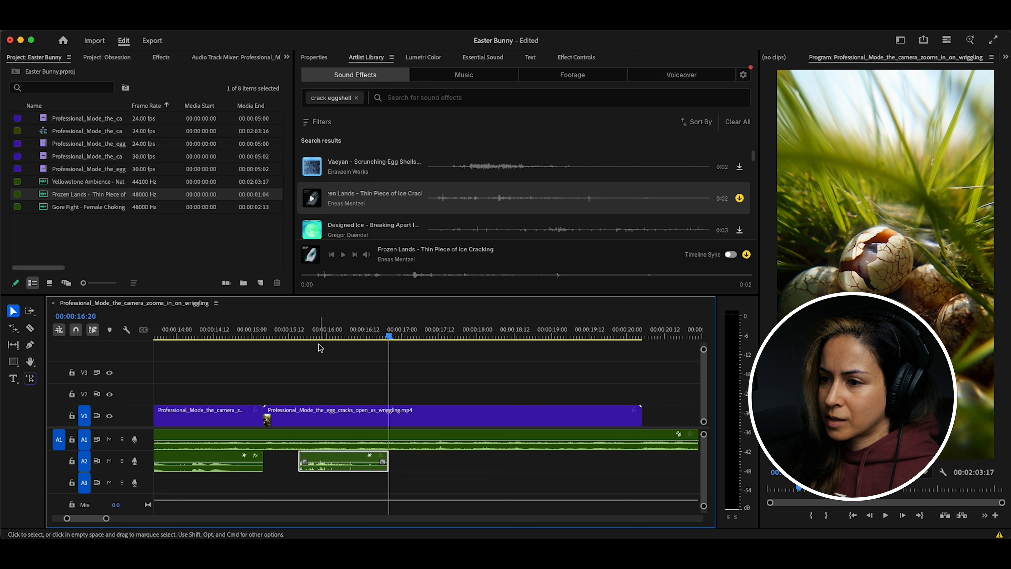
pyautogui.click(280, 330)
pyautogui.press('space')
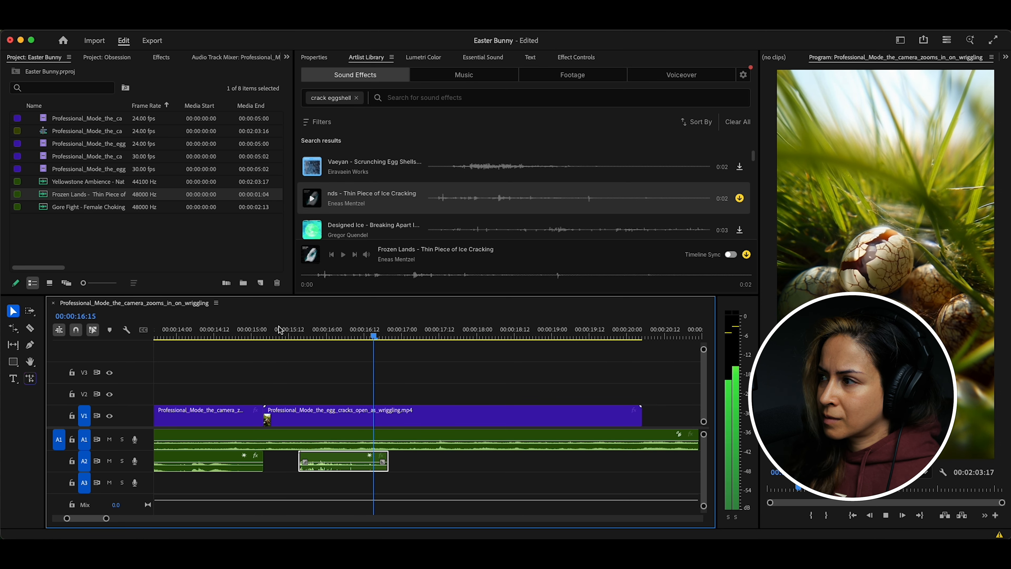
pyautogui.press('space')
pyautogui.moveTo(302, 334); pyautogui.dragTo(355, 338)
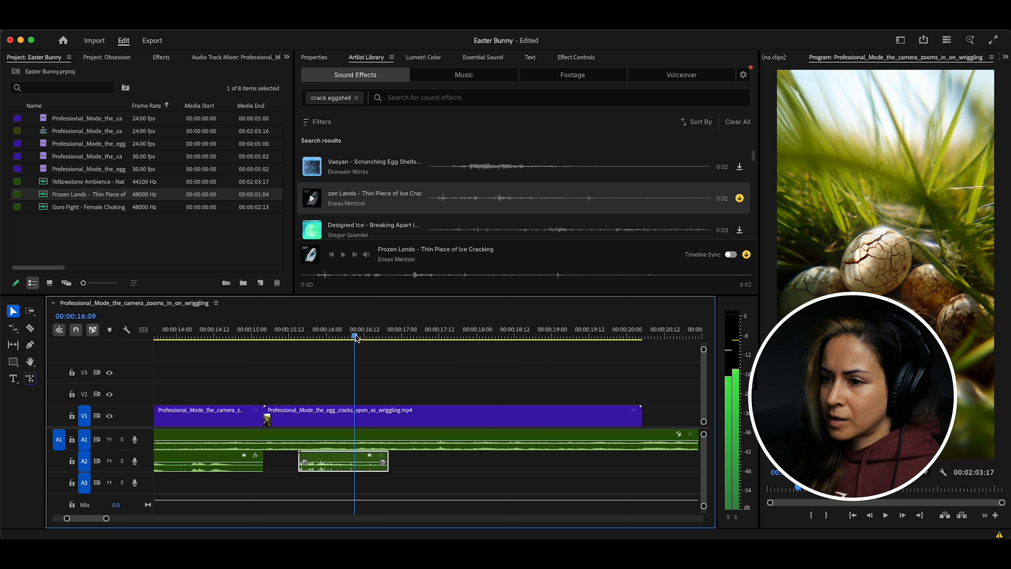
# Shift the ice cracking clip on A2 in two small moves to start at about 00:00:15:21, playing it after each
pyautogui.moveTo(326, 459); pyautogui.dragTo(334, 460)
pyautogui.click(326, 334)
pyautogui.press('space')
pyautogui.press('space')
pyautogui.moveTo(353, 461); pyautogui.dragTo(361, 462)
pyautogui.click(326, 333)
pyautogui.press('space')
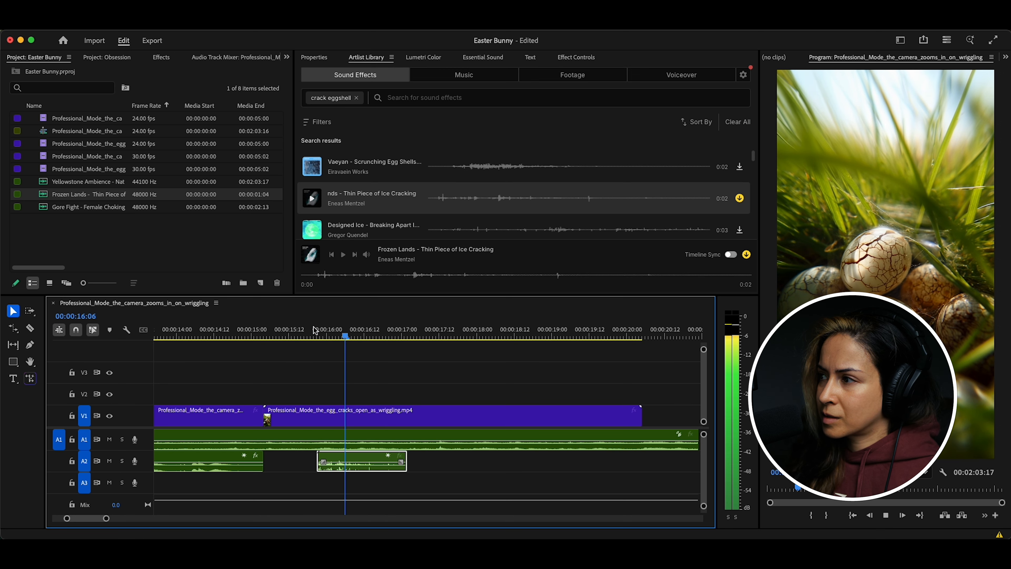
# Scrub and replay the stretch around the egg cracking open to check the sync of the ice cracking clip
pyautogui.click(311, 335)
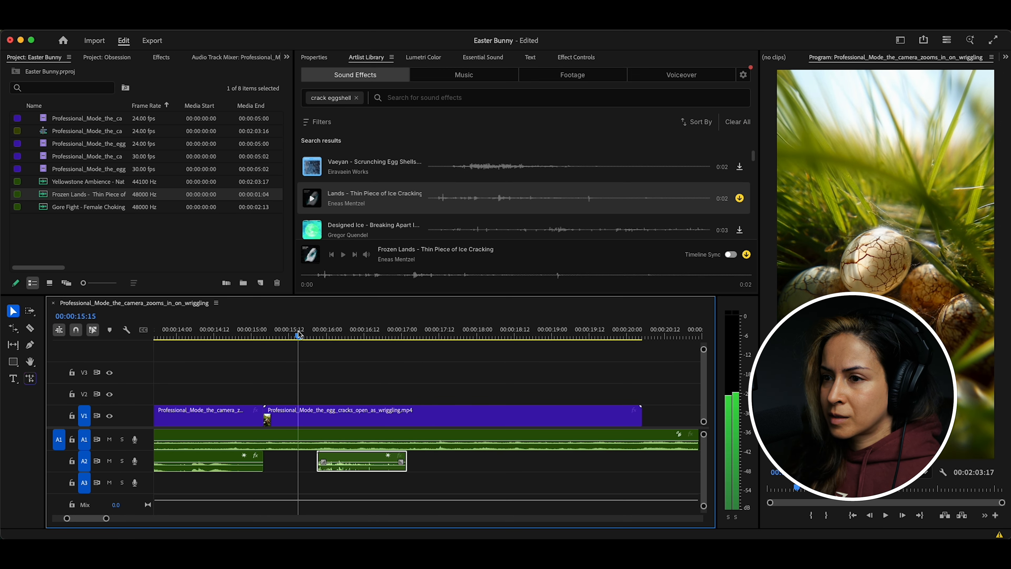
pyautogui.moveTo(313, 335); pyautogui.dragTo(324, 334)
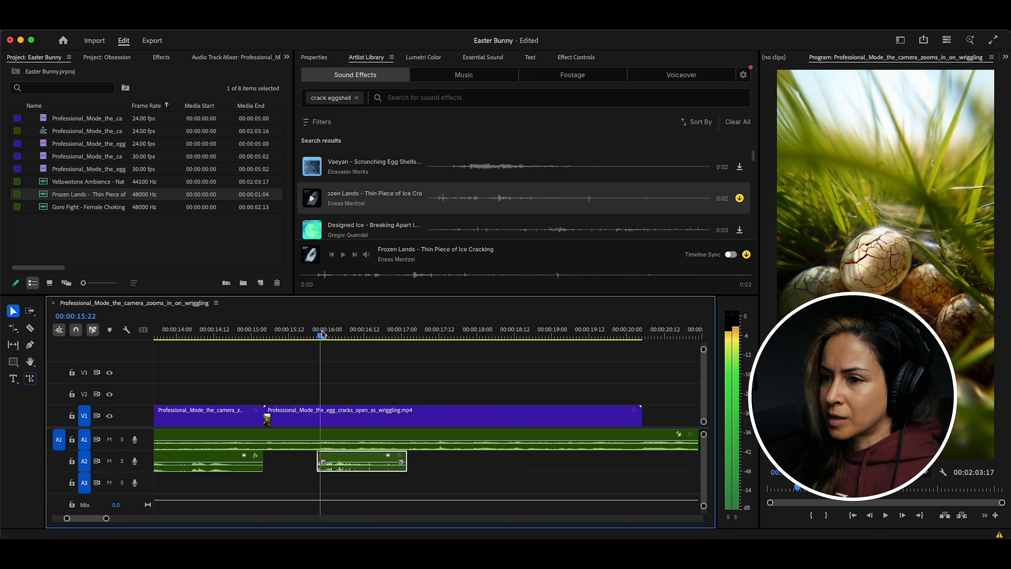
pyautogui.click(236, 334)
pyautogui.press('space')
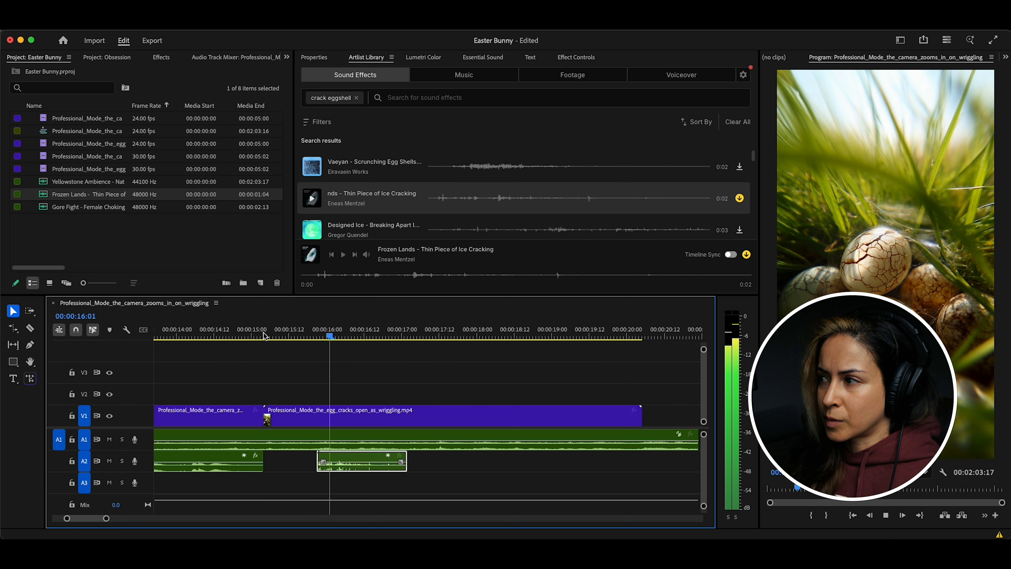
pyautogui.press('space')
pyautogui.click(316, 335)
pyautogui.press('space')
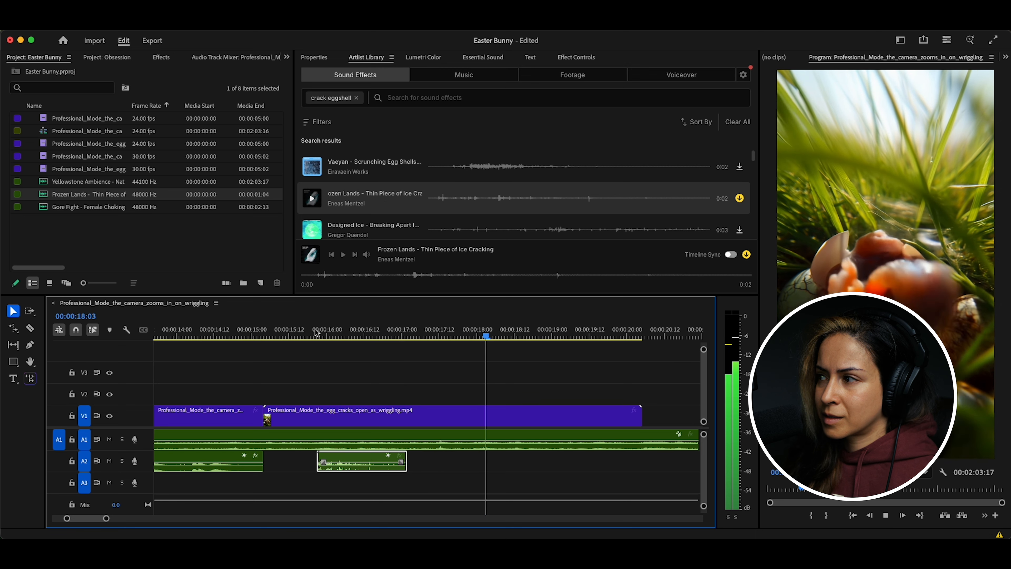
pyautogui.press('space')
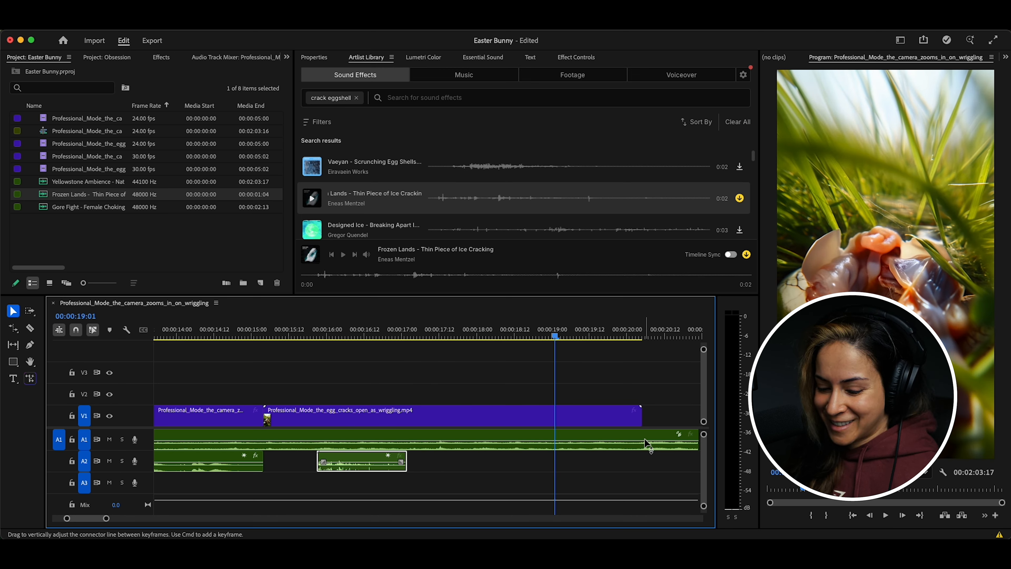
# Cut the ambience clip on A1 at the end of the last video clip, delete the excess and play the sequence
pyautogui.press('c')
pyautogui.press('v')
pyautogui.click(673, 438)
pyautogui.press('Delete')
pyautogui.press('space')
pyautogui.click(385, 331)
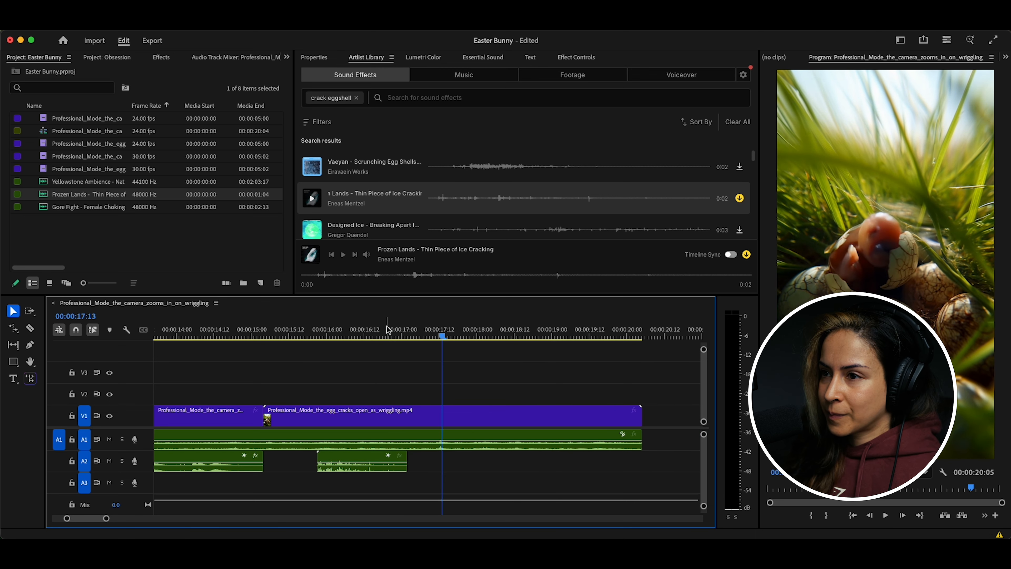
# Preview the eggshell results Vegetation - Snapping Pinecone and Designed Ice - Breaking Apart Into Pieces, Dry, Dull
pyautogui.scroll(-2, 383, 221)
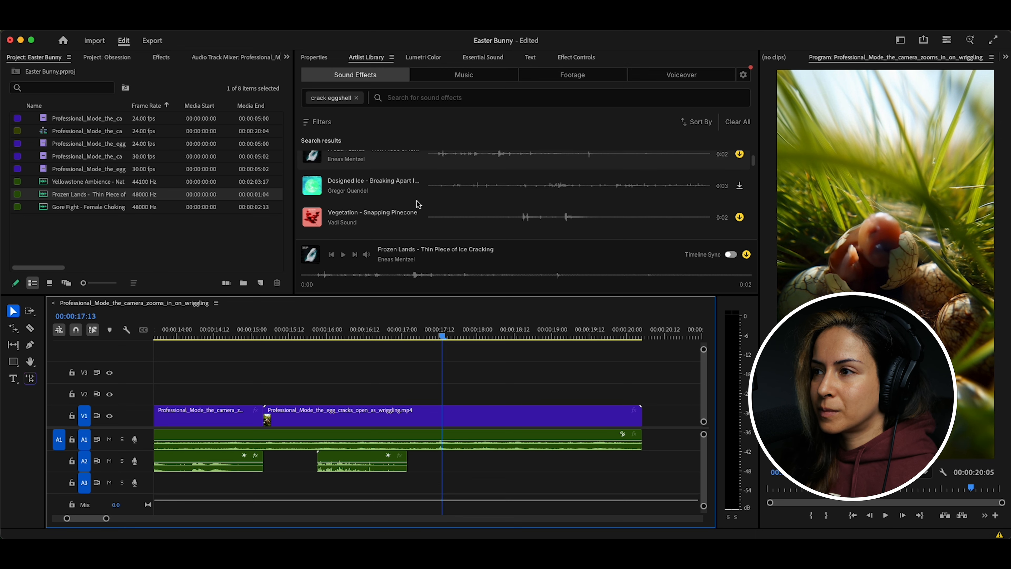
pyautogui.click(314, 218)
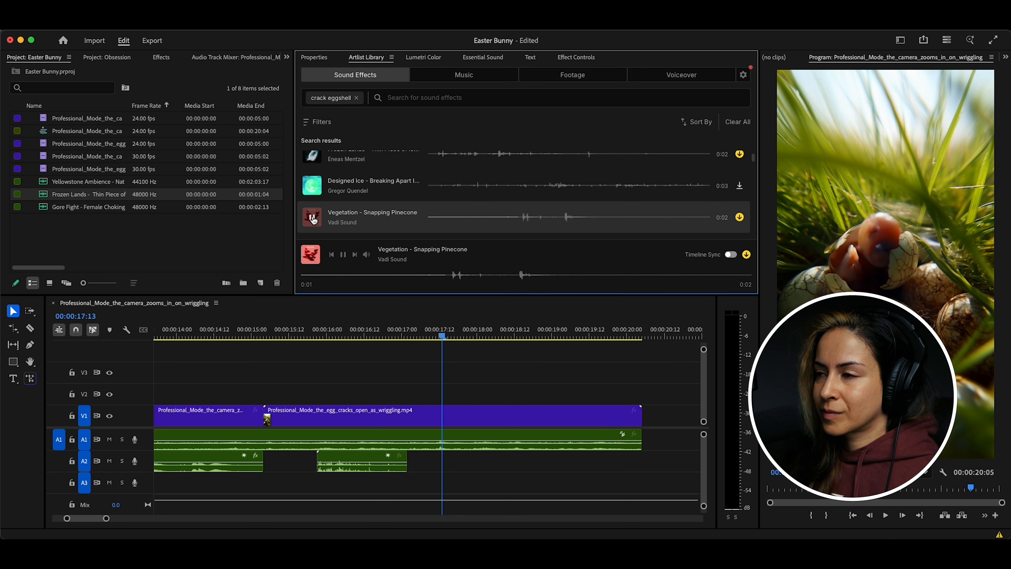
pyautogui.click(313, 184)
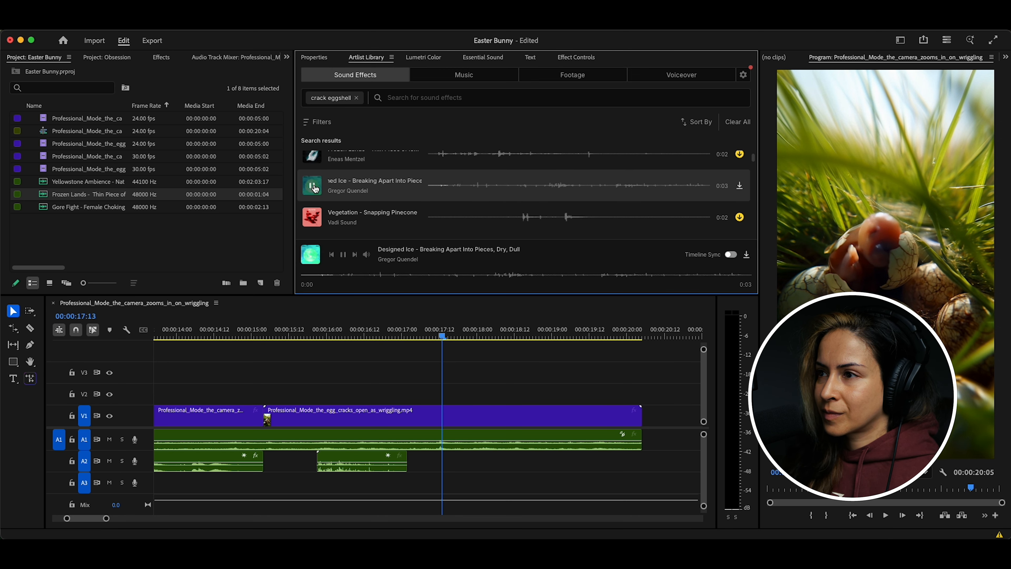
pyautogui.scroll(-1, 402, 206)
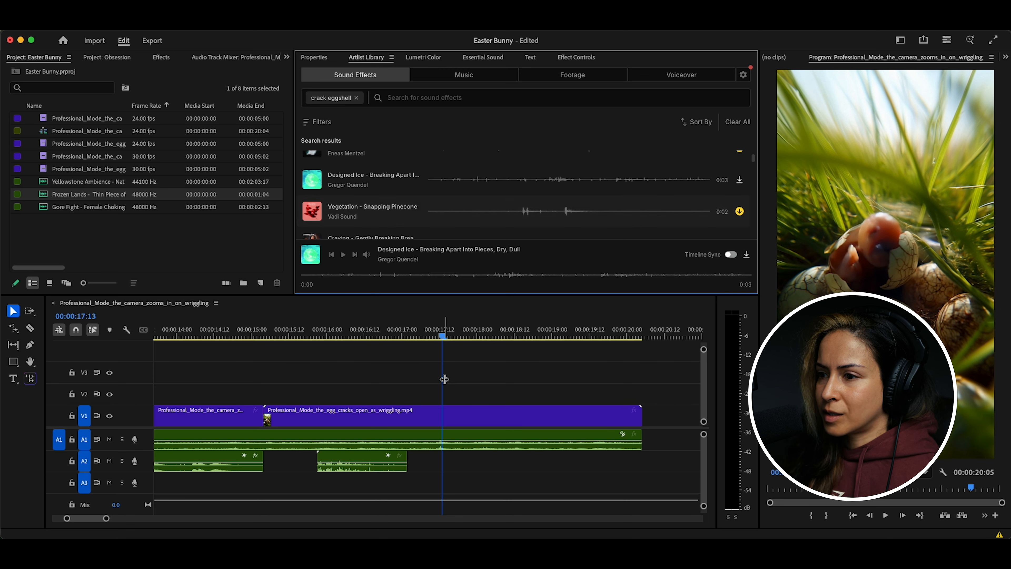
# Play the egg cracking from 00:00:15:19 and delete the ice cracking clip from A2
pyautogui.click(311, 335)
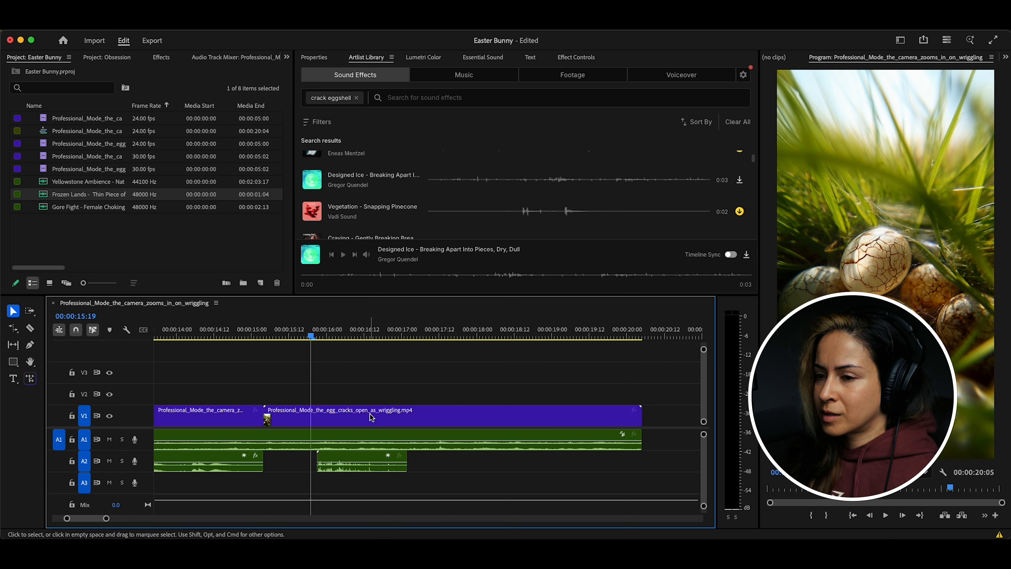
pyautogui.press('space')
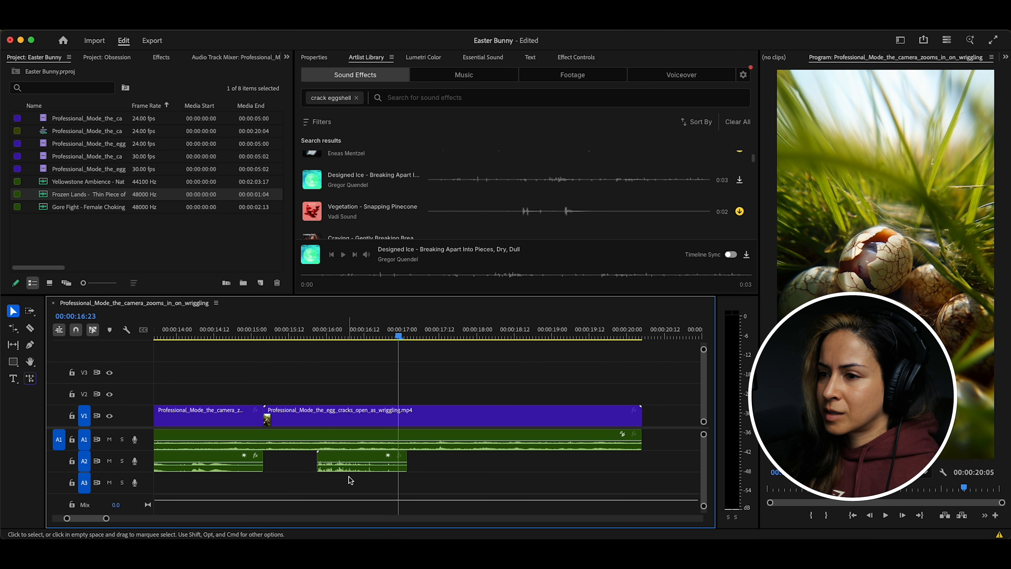
pyautogui.click(364, 471)
pyautogui.press('Delete')
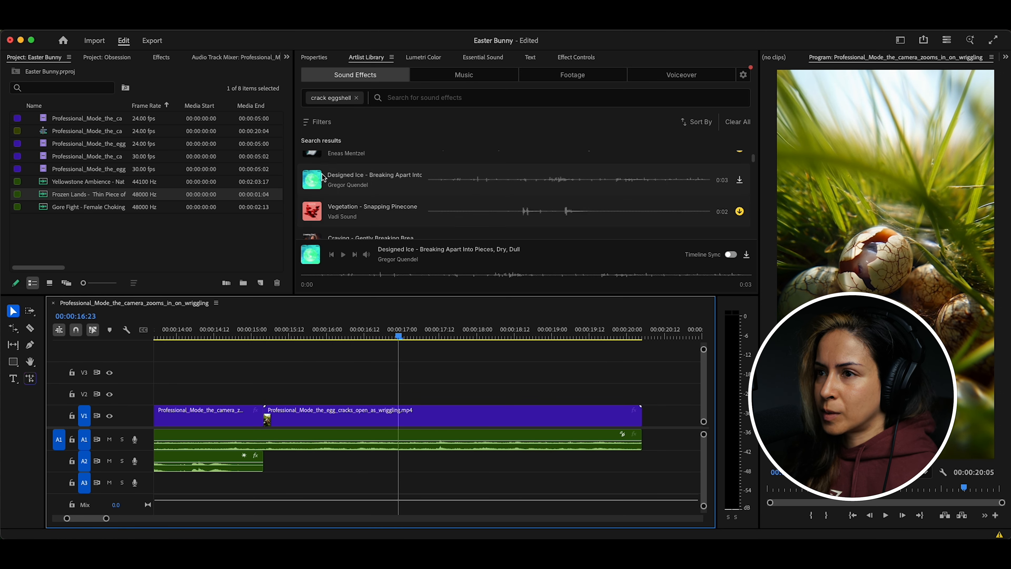
# Place Designed Ice - Breaking Apart Into Pieces, Dry, Dull on A2 at about 00:00:15:08 and play it with the video
pyautogui.moveTo(329, 167); pyautogui.dragTo(277, 465)
pyautogui.moveTo(305, 338); pyautogui.dragTo(287, 337)
pyautogui.press('space')
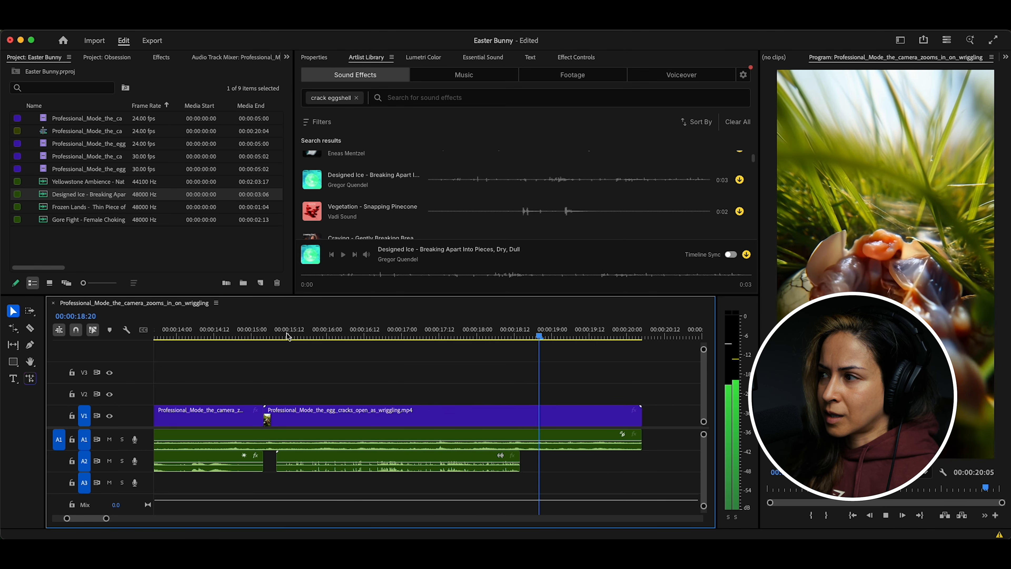
pyautogui.press('space')
# Move the Designed Ice clip on A2 directly against the end of the gurgle clip, play the transition and save the project
pyautogui.moveTo(379, 338); pyautogui.dragTo(493, 335)
pyautogui.moveTo(460, 464); pyautogui.dragTo(448, 463)
pyautogui.click(279, 334)
pyautogui.click(254, 334)
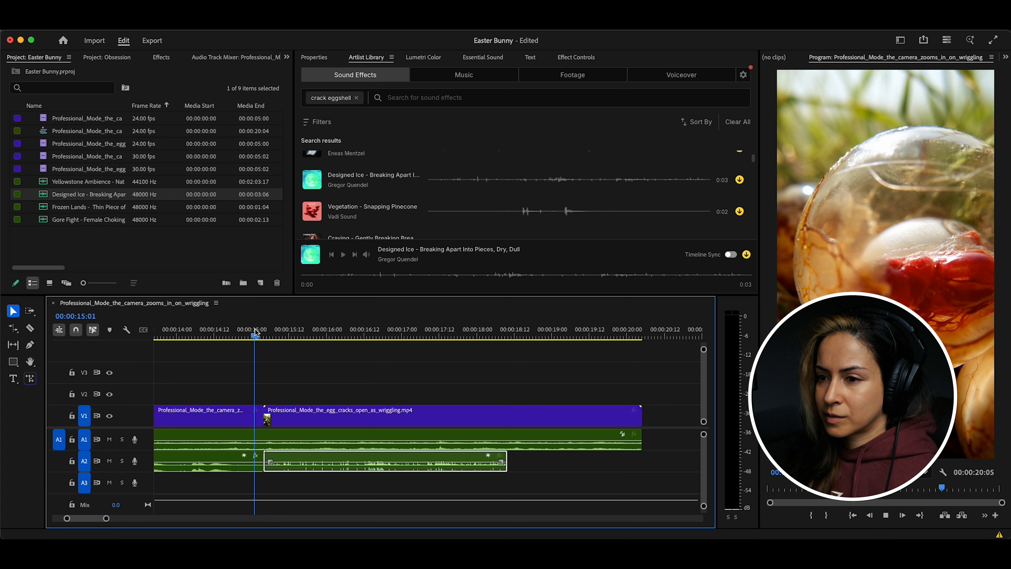
pyautogui.press('space')
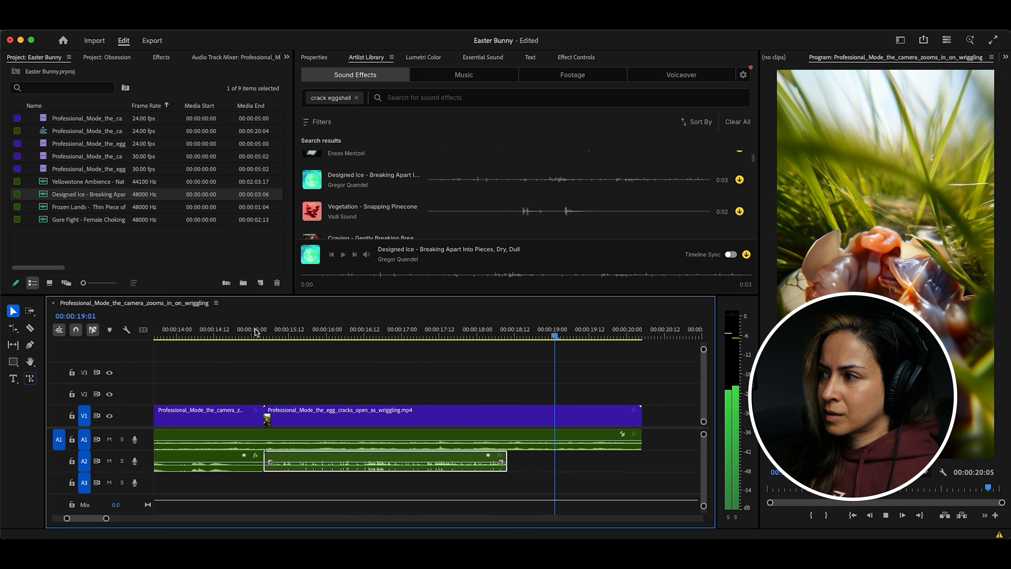
pyautogui.press('super+s')
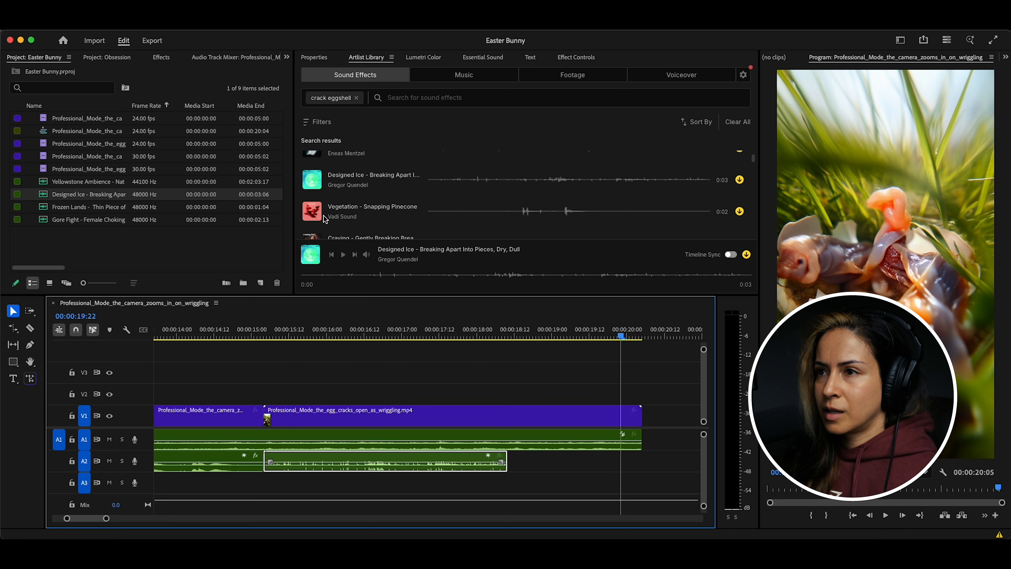
# Replace the sound effects search with "squelching" and preview Yuck - Squelching Cream, Spattering and Wet Squelch - Bubbles Squirt Flutter, Silly
pyautogui.click(356, 98)
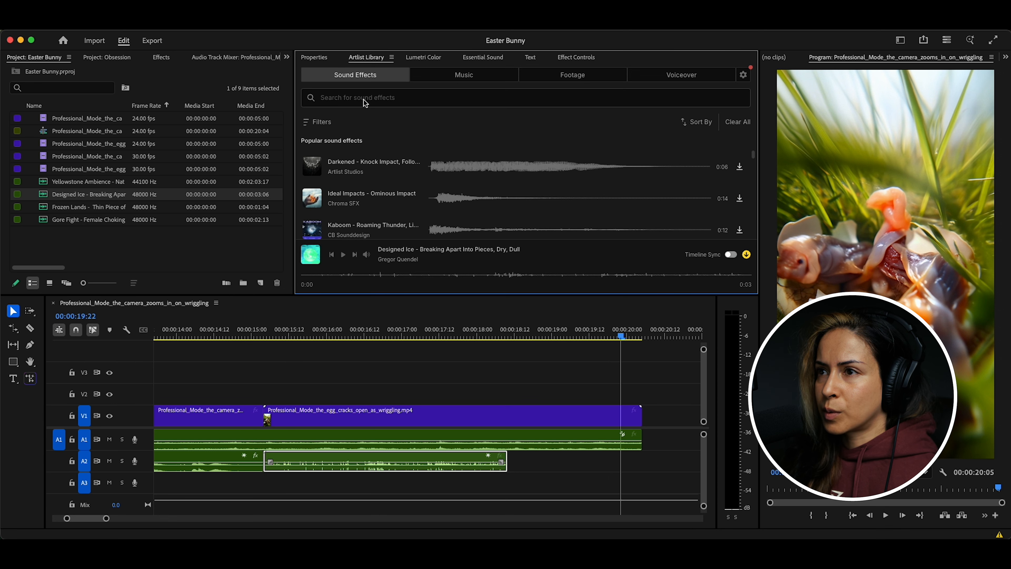
pyautogui.write('squelching')
pyautogui.press('Return')
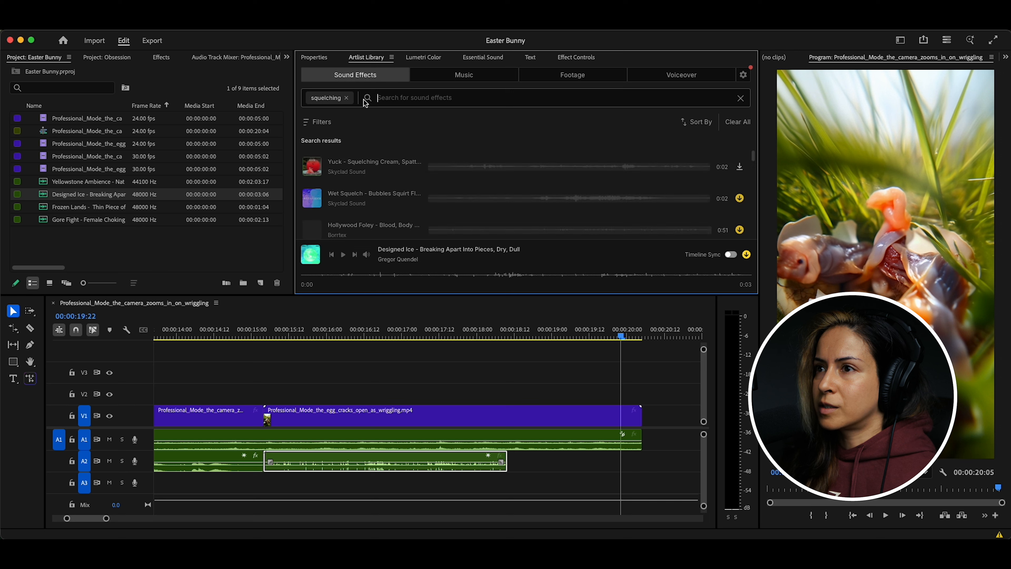
pyautogui.click(312, 168)
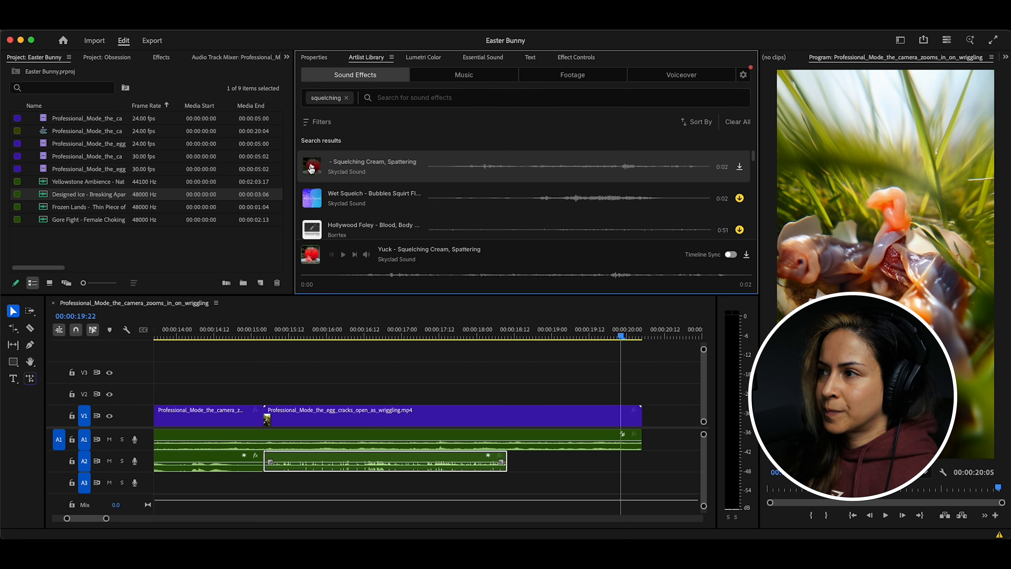
pyautogui.click(313, 199)
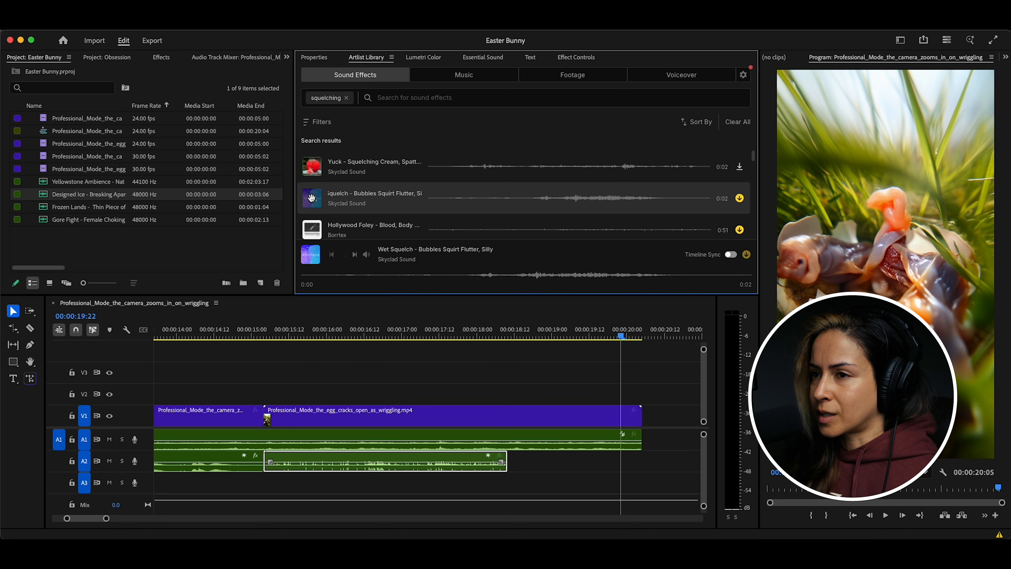
pyautogui.scroll(-1, 356, 218)
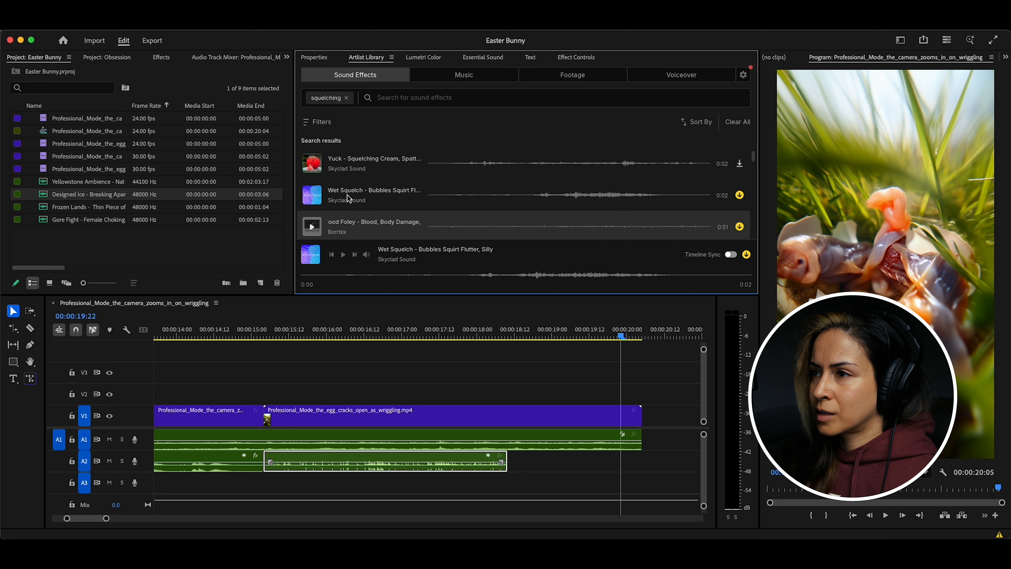
# Add "flop" to the squelching search and preview Make a Splash - Strong Water Bubbling, Short and the Deadly Creatures result
pyautogui.click(381, 101)
pyautogui.write('flop')
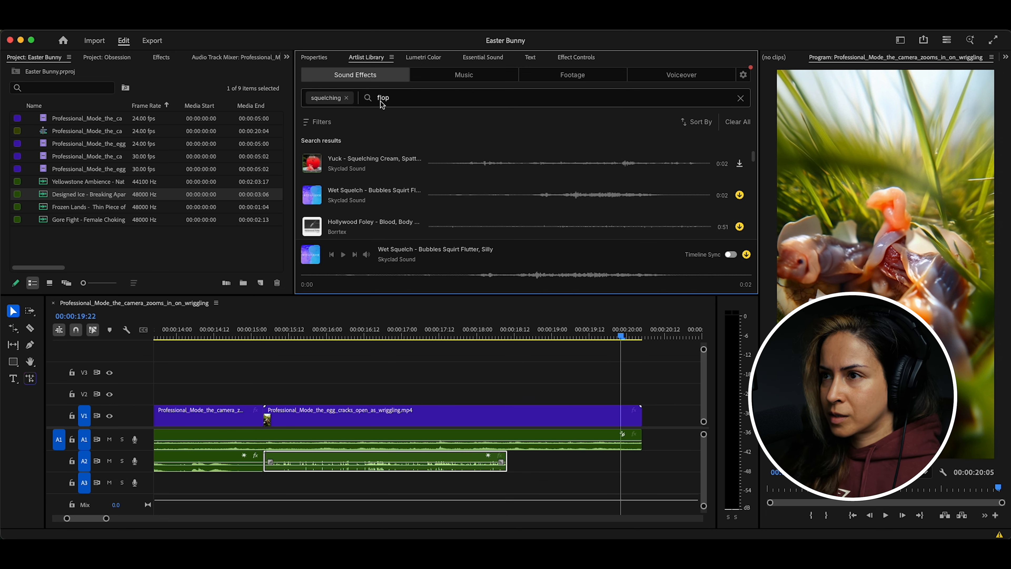
pyautogui.press('Return')
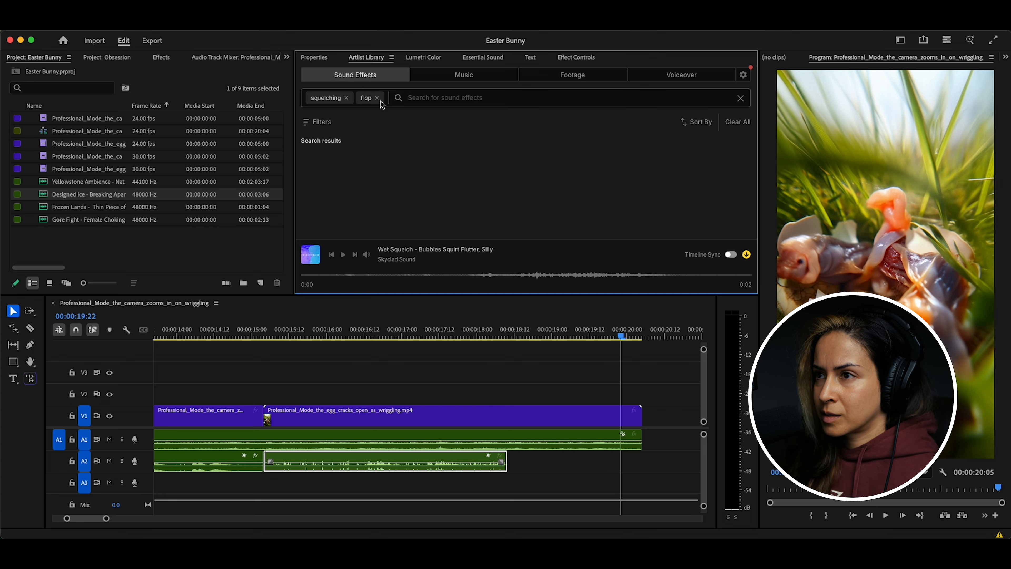
pyautogui.click(315, 169)
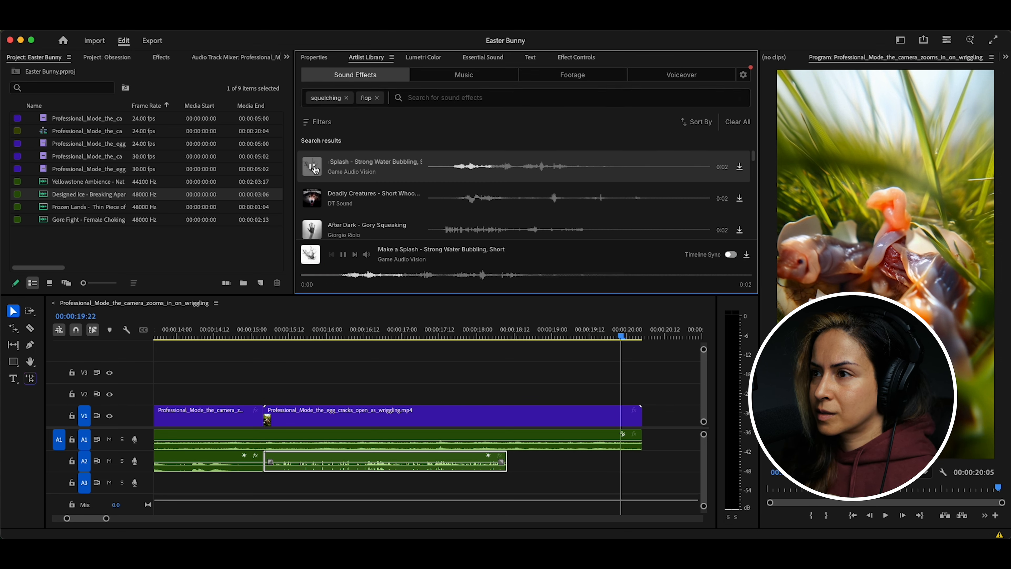
pyautogui.click(314, 201)
# Preview After Dark - Gory Squeaking, Make a Splash - Short Single Splash and Disgusting Gore - Blood, Squirting, Spurting
pyautogui.scroll(-2, 377, 220)
pyautogui.scroll(-2, 378, 221)
pyautogui.click(314, 161)
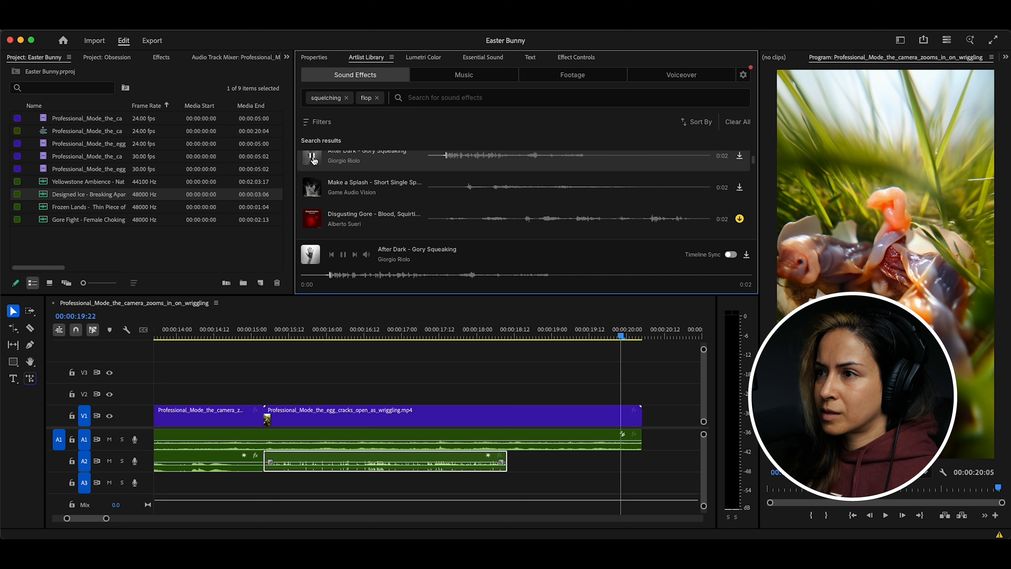
pyautogui.click(313, 189)
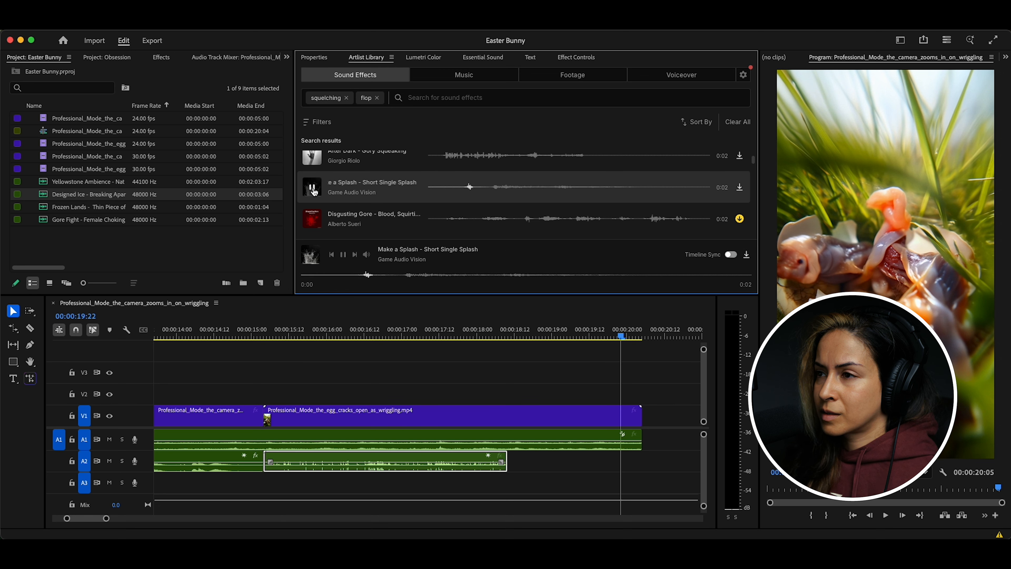
pyautogui.click(312, 220)
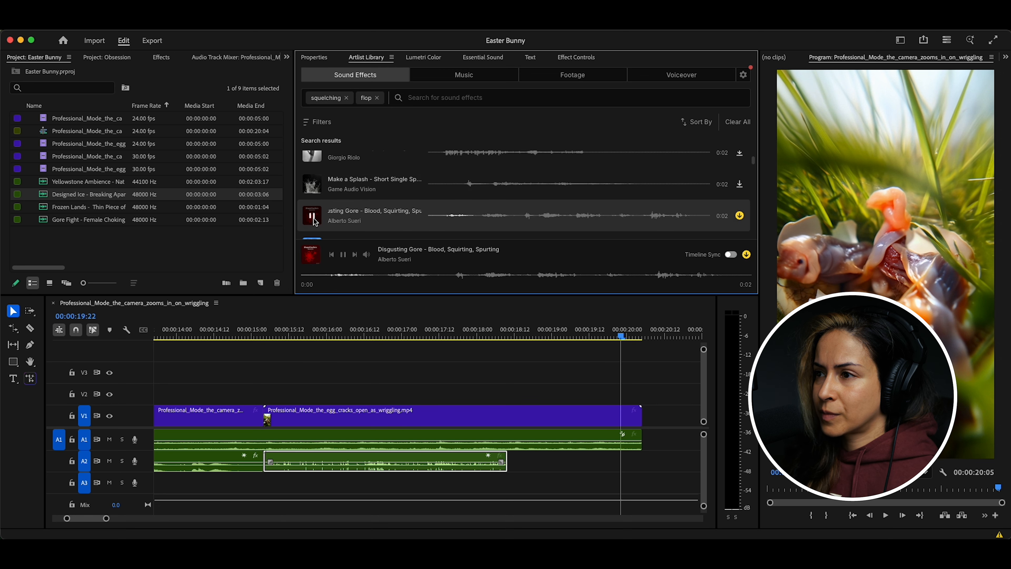
# Preview Building Game - Pick Up, Liquid and Intense Transitions - Crumpling and Spinning Whoosh
pyautogui.scroll(-1, 315, 221)
pyautogui.scroll(-1, 314, 221)
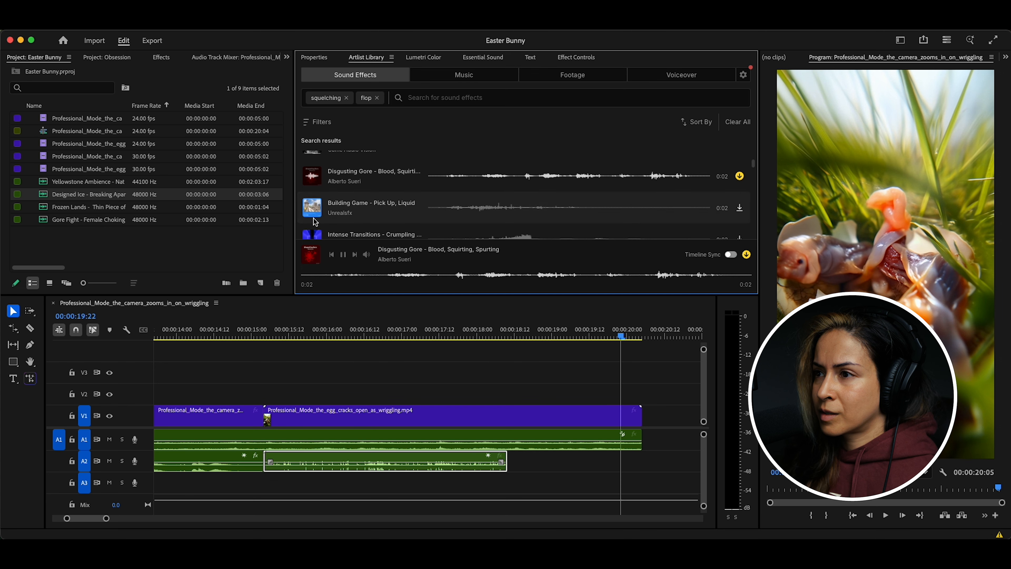
pyautogui.click(314, 210)
pyautogui.scroll(-2, 317, 203)
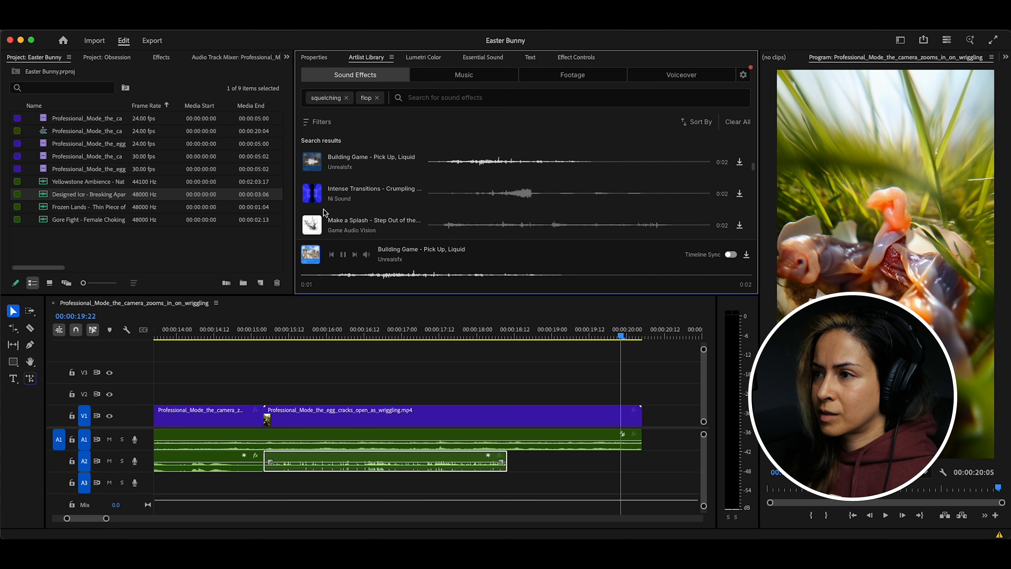
pyautogui.click(314, 195)
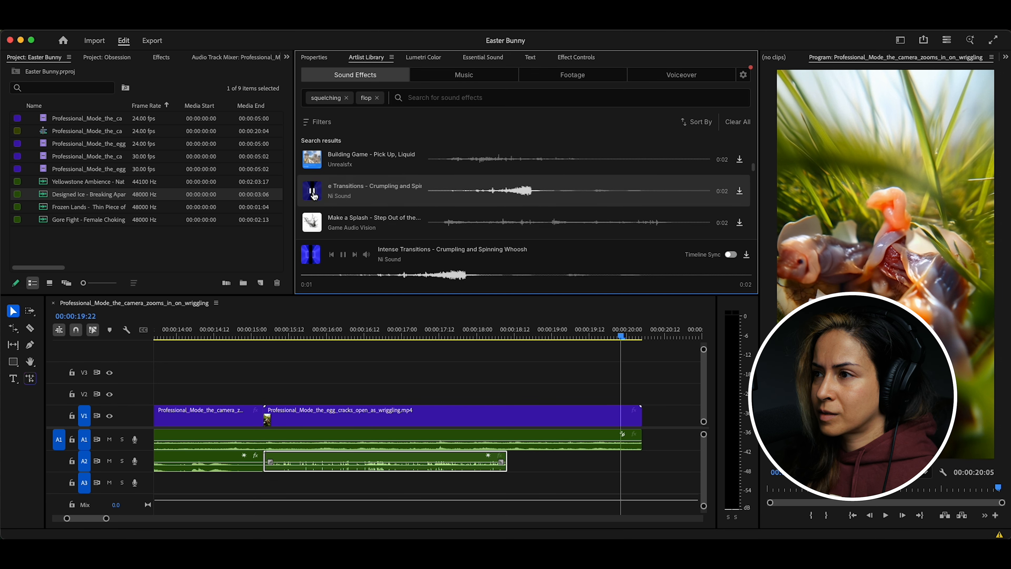
# Preview Make a Splash - Step Out of the Water, Splashes, and add Building Game - Liquid Bounce, Slime Hit to A2 after the selected sound
pyautogui.scroll(-1, 315, 195)
pyautogui.click(315, 195)
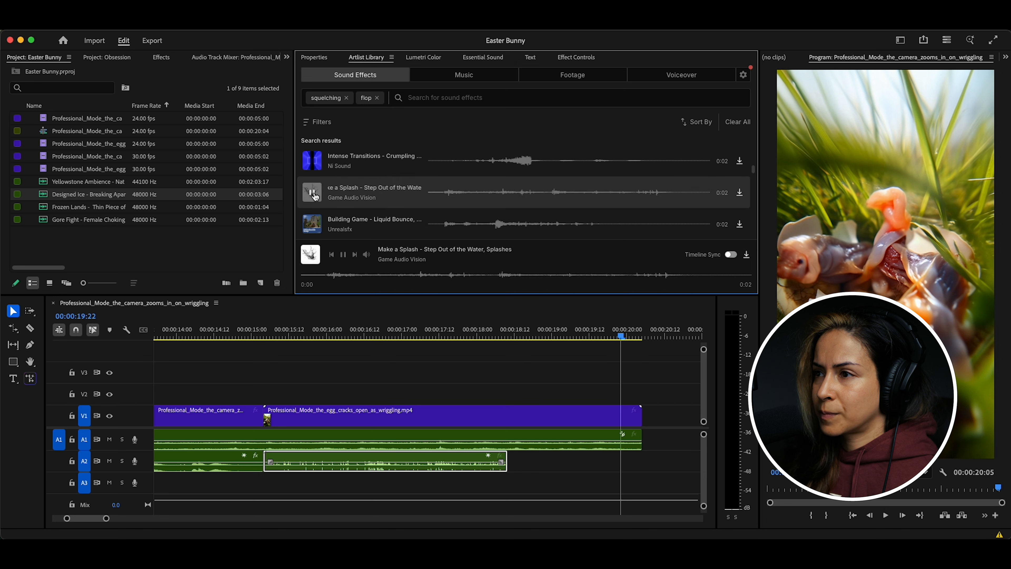
pyautogui.click(337, 228)
pyautogui.scroll(-1, 332, 223)
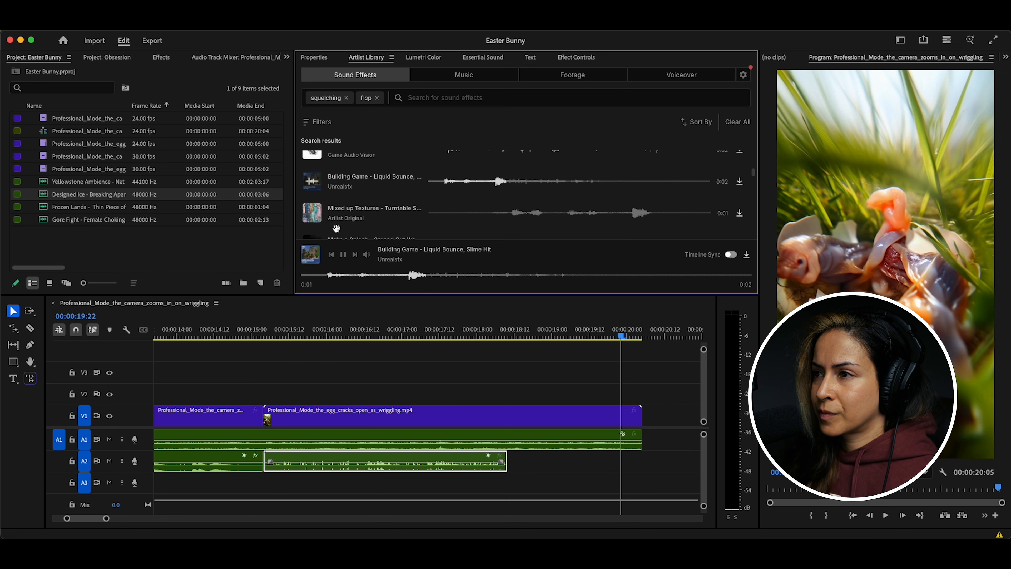
pyautogui.moveTo(474, 363); pyautogui.dragTo(513, 463)
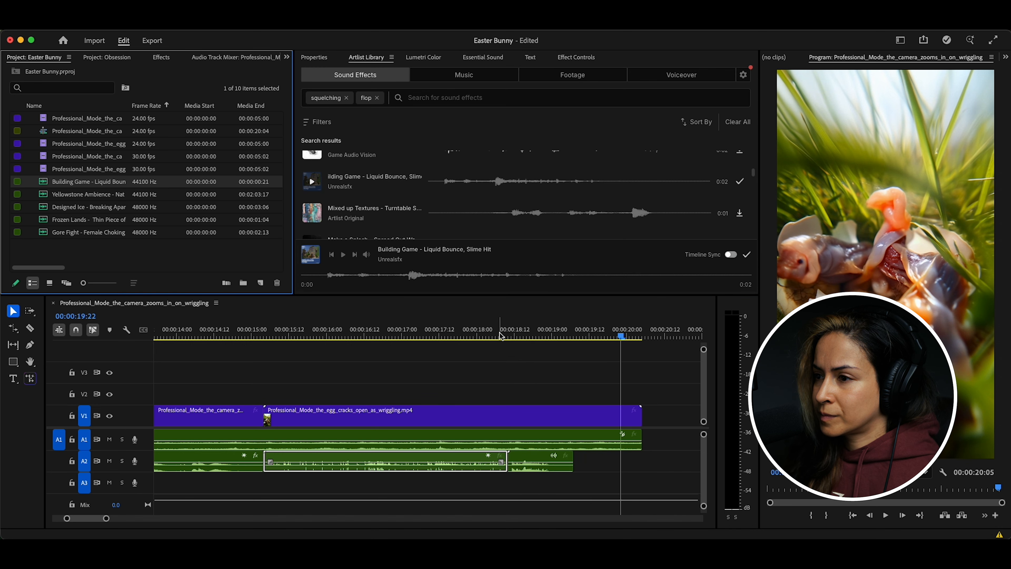
# Play back the end of the egg-cracking clip with the slime sound and save the project
pyautogui.click(489, 336)
pyautogui.press('space')
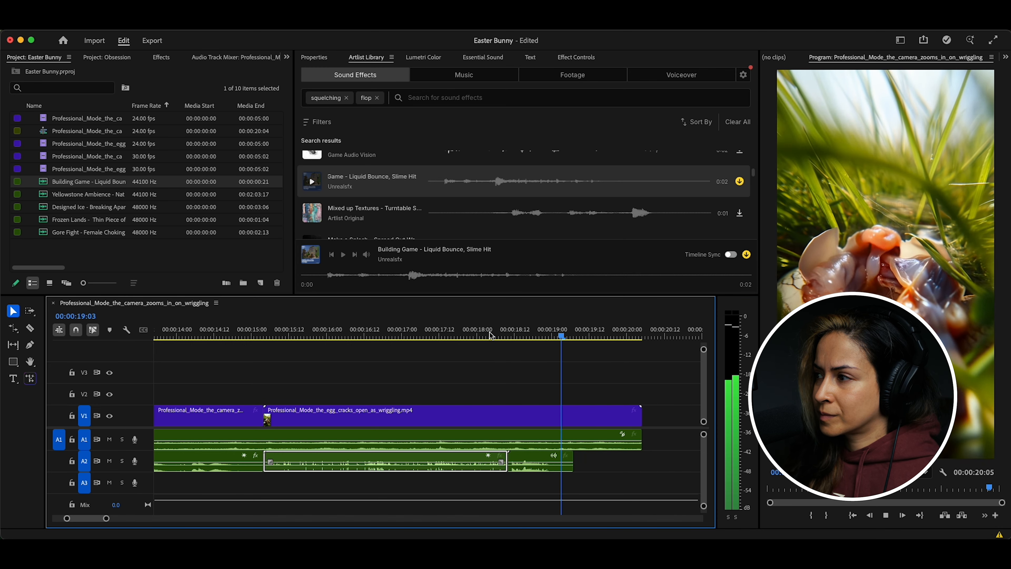
pyautogui.moveTo(506, 335); pyautogui.dragTo(474, 335)
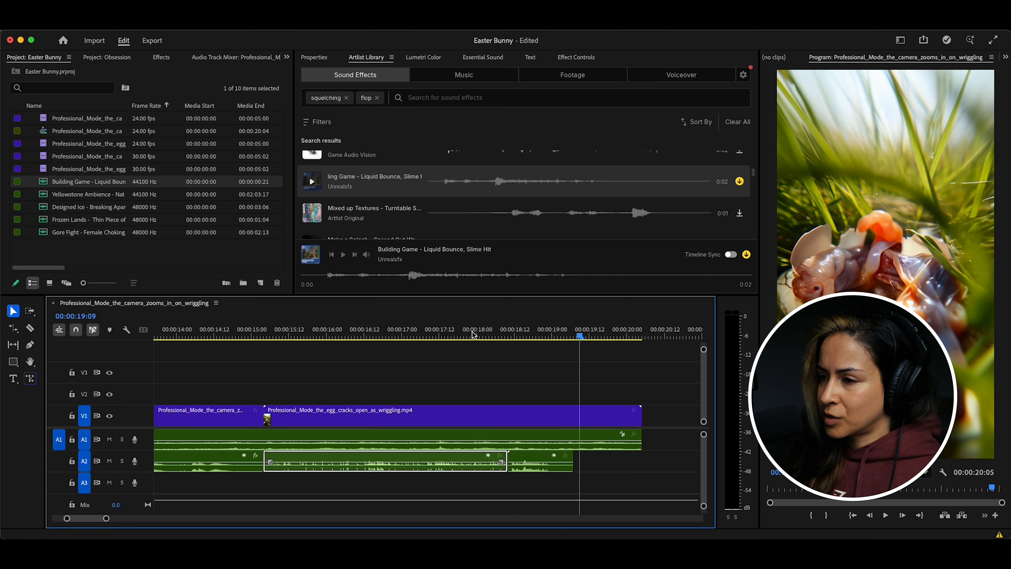
pyautogui.click(499, 334)
pyautogui.press('space')
pyautogui.click(501, 332)
pyautogui.press('space')
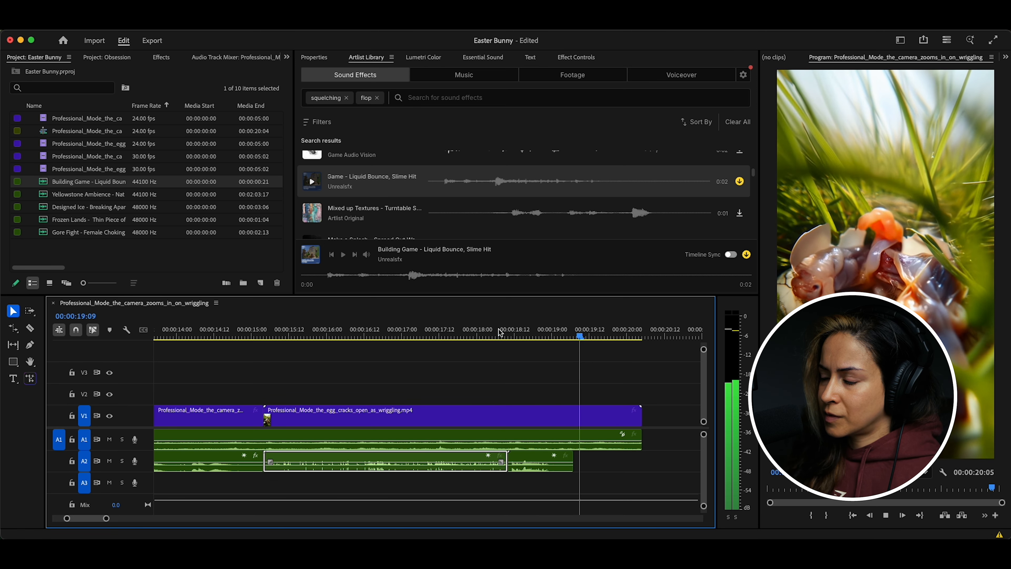
pyautogui.press('super+s')
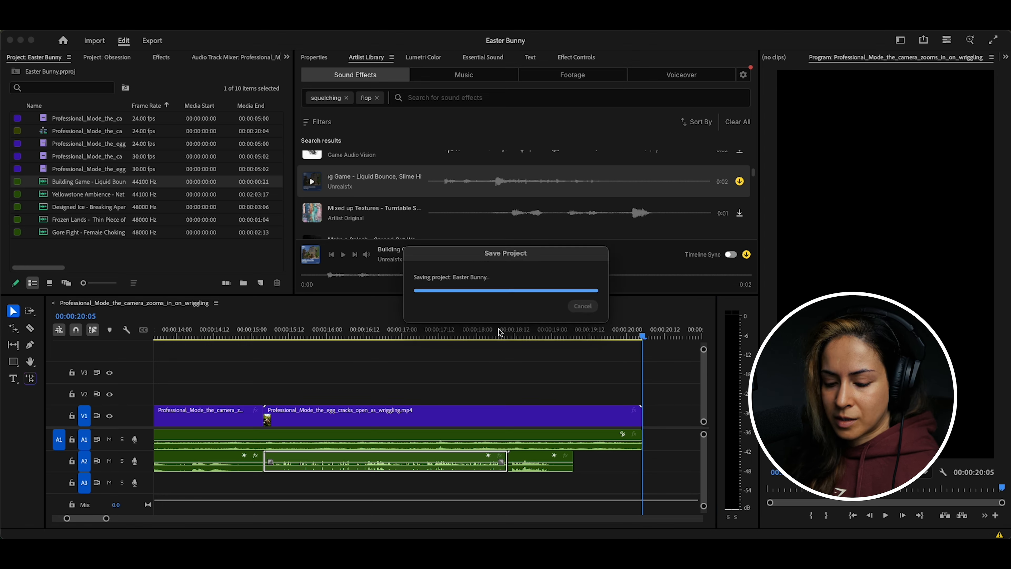
# Preview Mixed up Textures - Turntable Spin and try playing the ending of the sequence
pyautogui.click(313, 215)
pyautogui.moveTo(583, 336); pyautogui.dragTo(569, 334)
pyautogui.press('space')
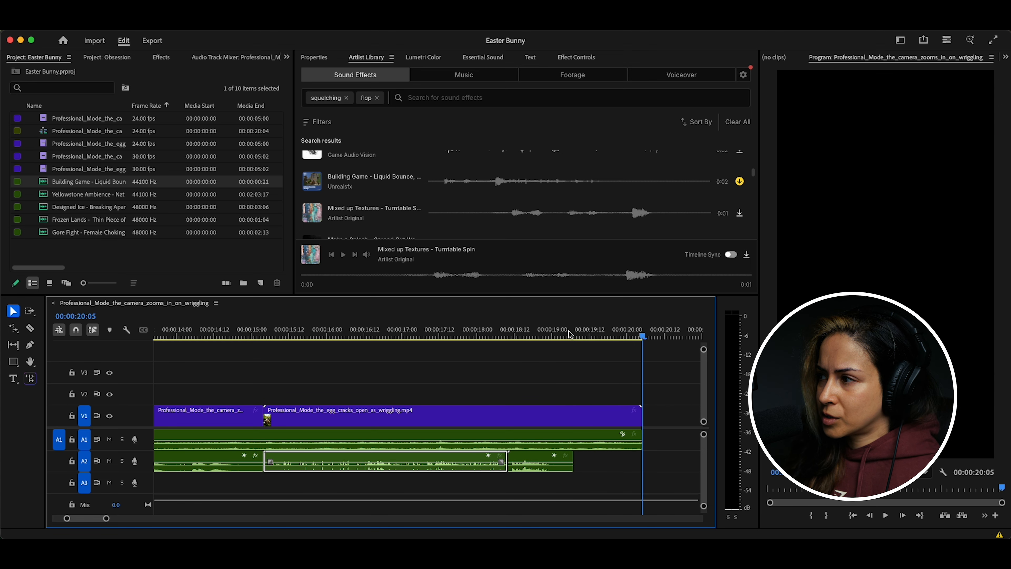
# Replace the sound effects search with "rustle grass" and preview Surfaces - Grass Rustling Smoothly and Mountain Wind - Blowing, Howling, Rustles Grass
pyautogui.click(347, 98)
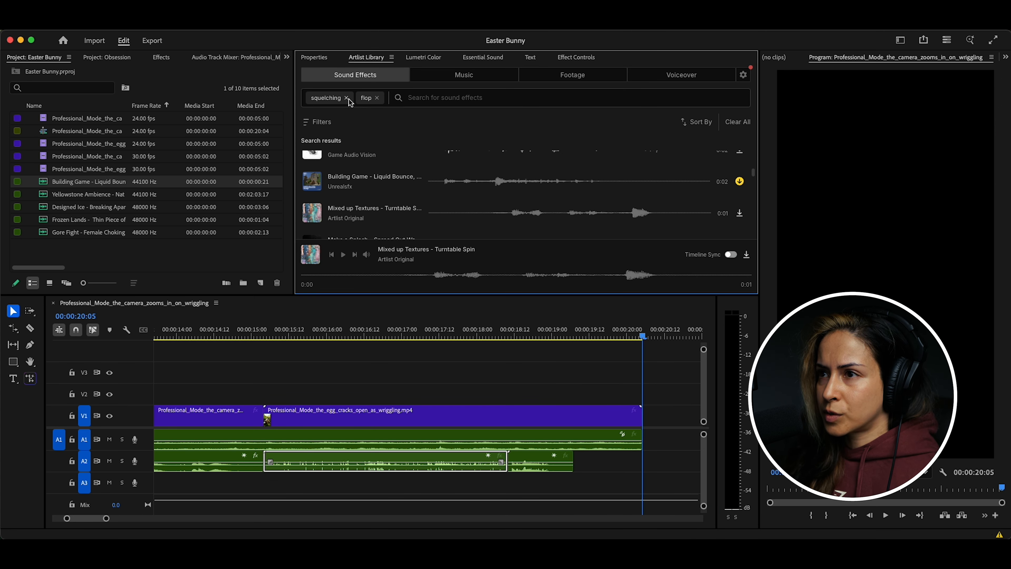
pyautogui.click(327, 99)
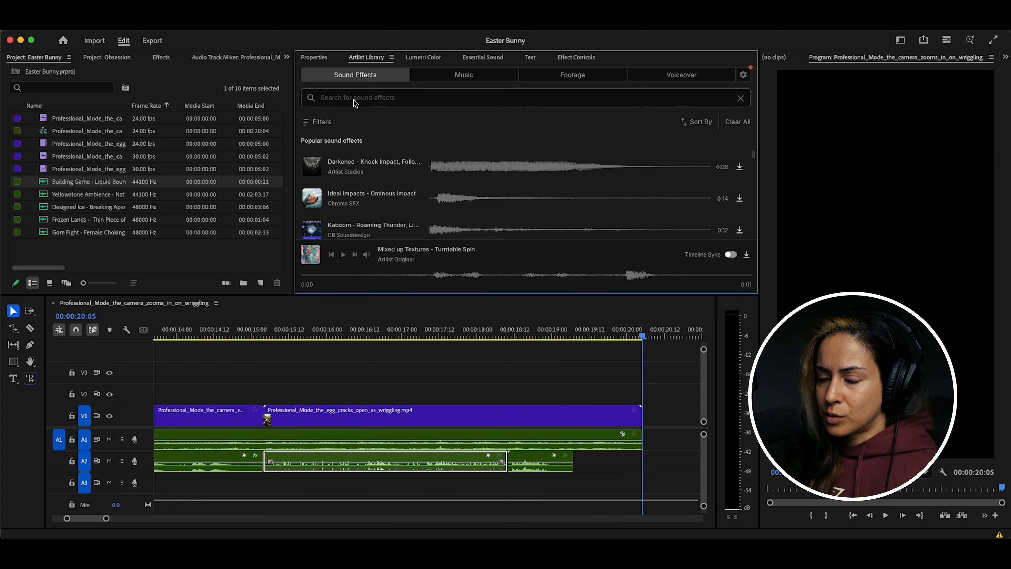
pyautogui.write('rustle')
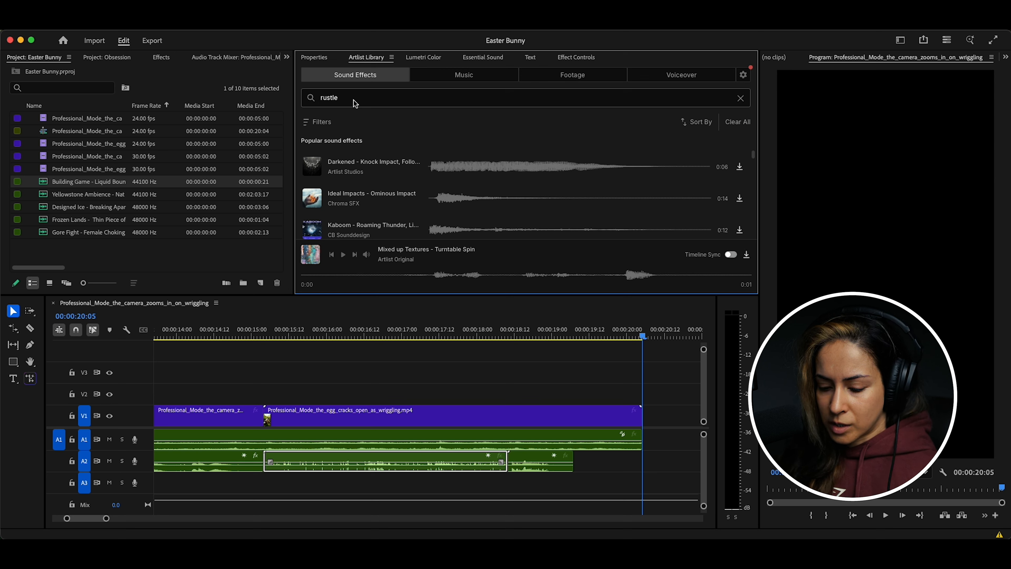
pyautogui.write(' grass')
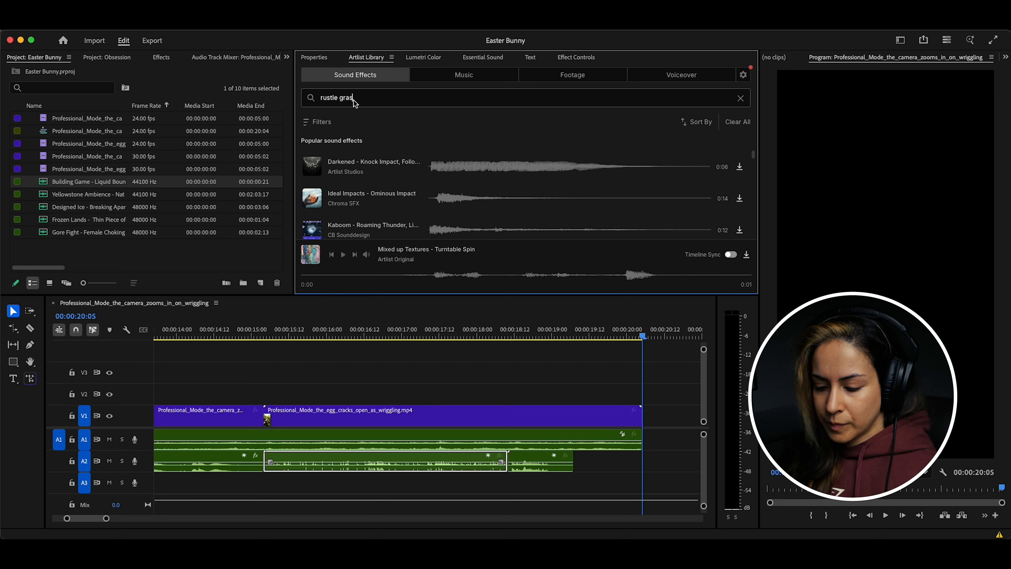
pyautogui.press('Return')
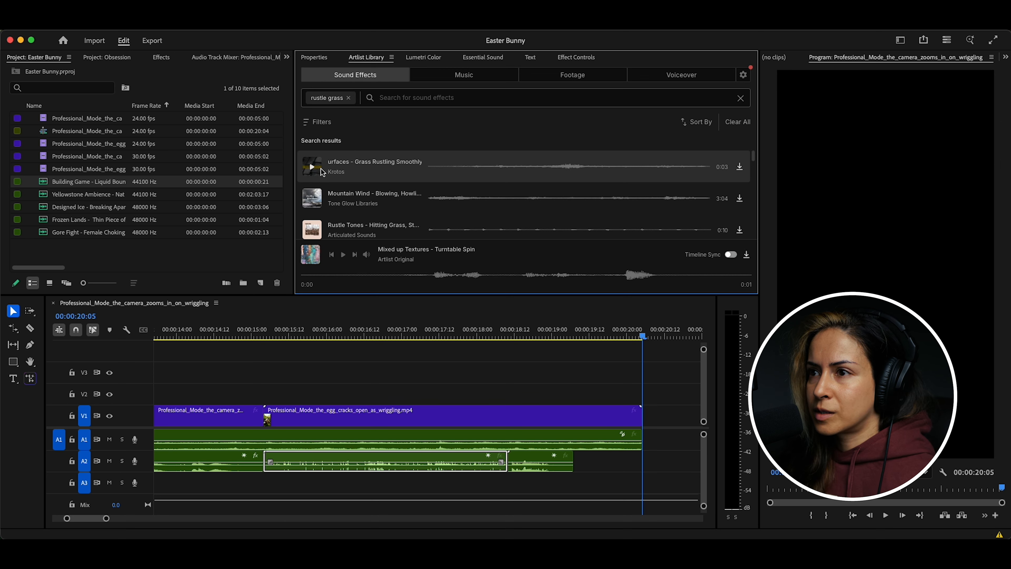
pyautogui.click(311, 167)
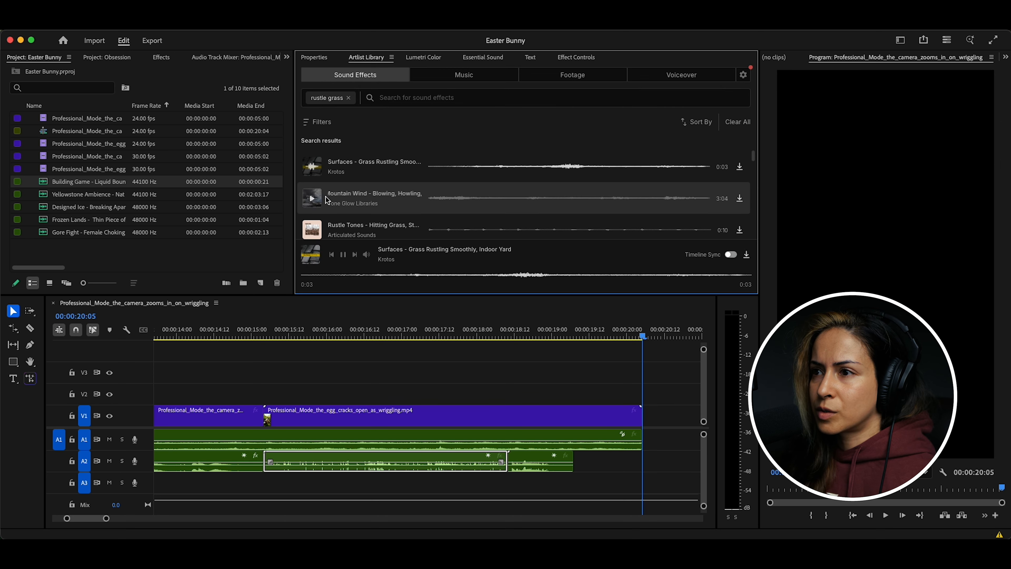
pyautogui.click(312, 197)
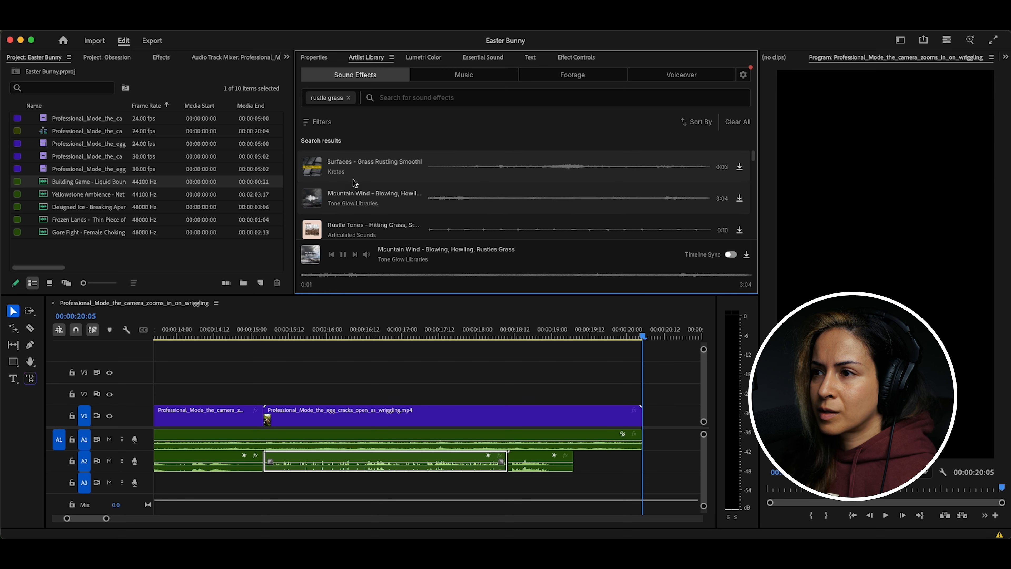
# Preview Rustle Tones - Hitting Grass, Stomping Foliage, Wondrous Weather - Wind in Grass and Animal Foley - Snake Crawling on Grass, Rustling
pyautogui.click(311, 227)
pyautogui.scroll(-5, 331, 226)
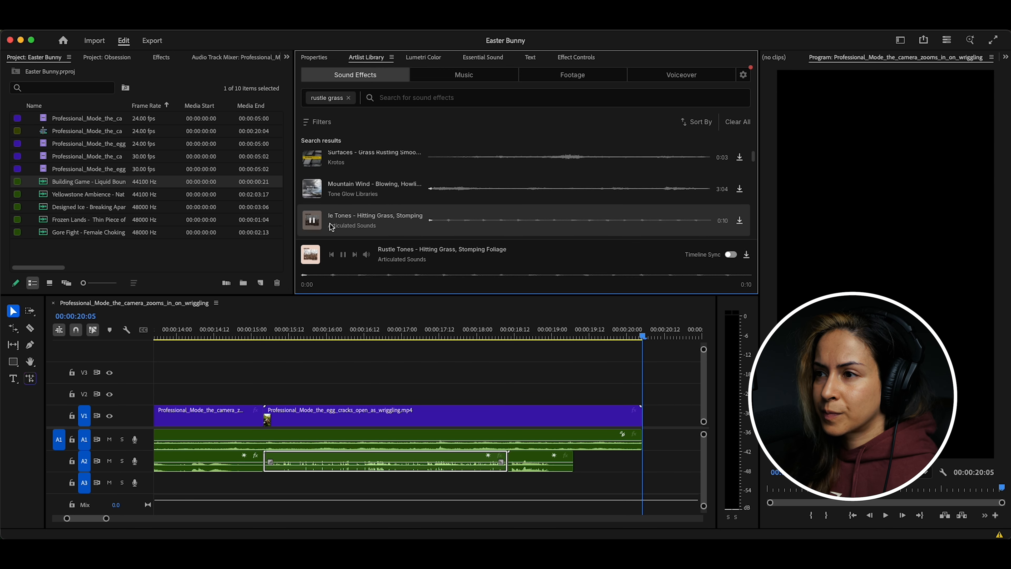
pyautogui.click(313, 199)
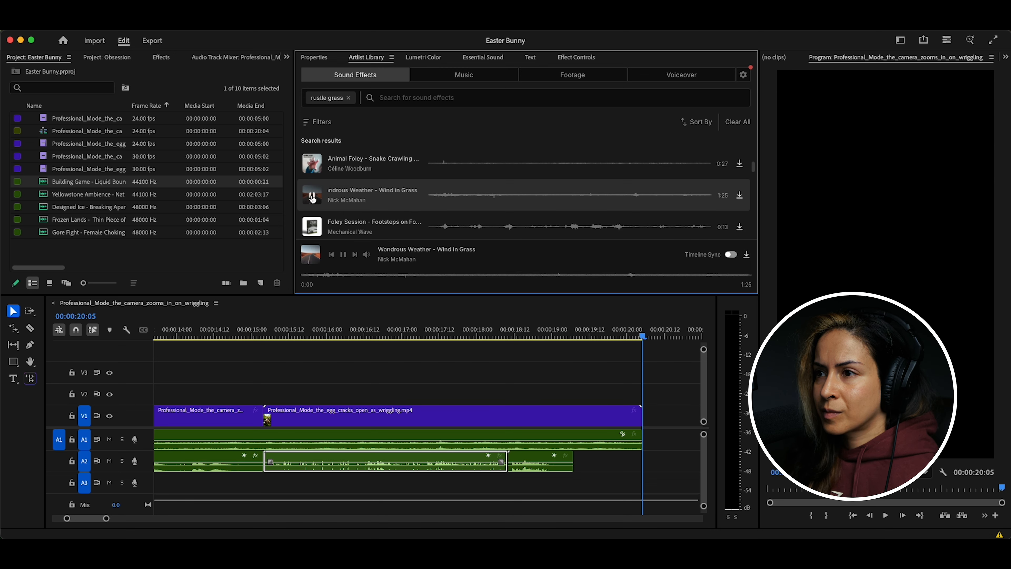
pyautogui.click(313, 166)
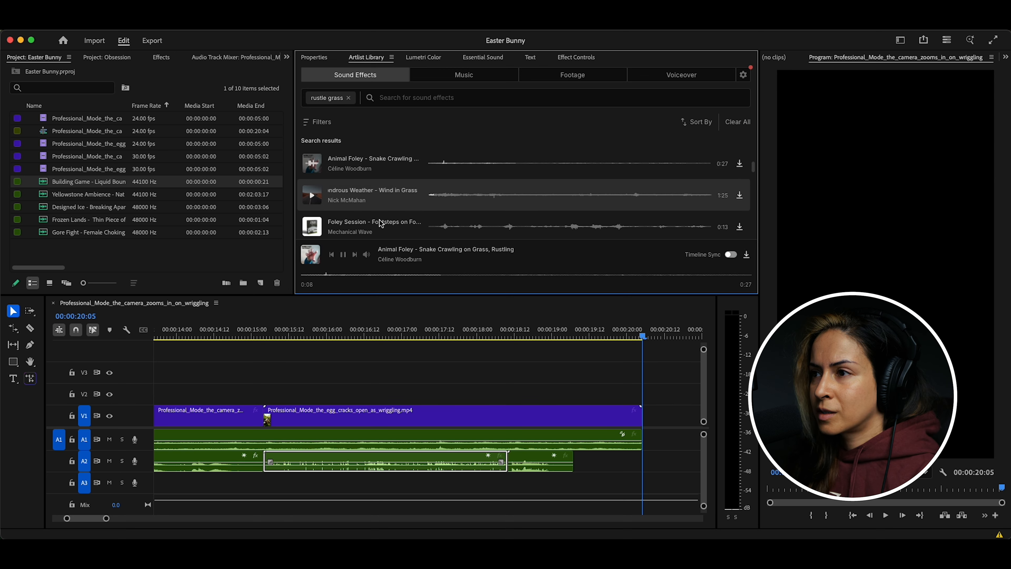
# Preview Foley Session - Footsteps on Foliage, European Weather - Meadow Wind Gusts and the Surfaces - Grass Movement effect
pyautogui.scroll(-1, 371, 222)
pyautogui.click(312, 207)
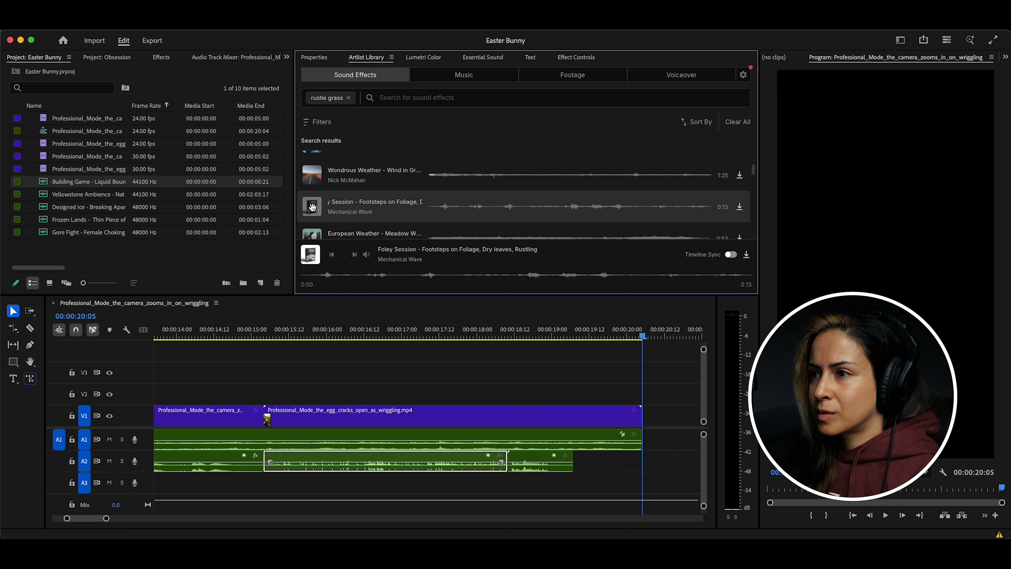
pyautogui.scroll(-1, 320, 208)
pyautogui.click(314, 208)
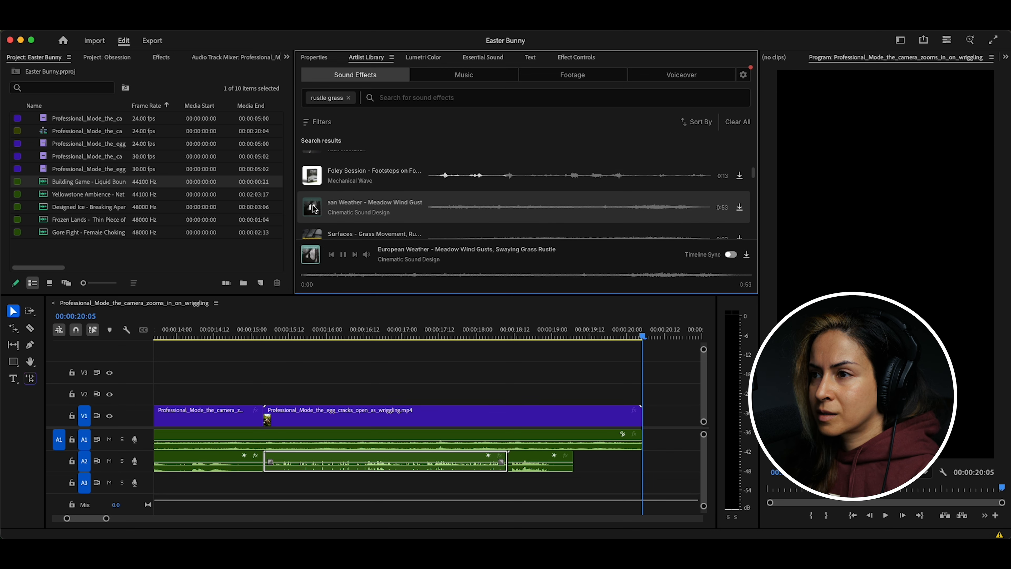
pyautogui.scroll(-1, 334, 219)
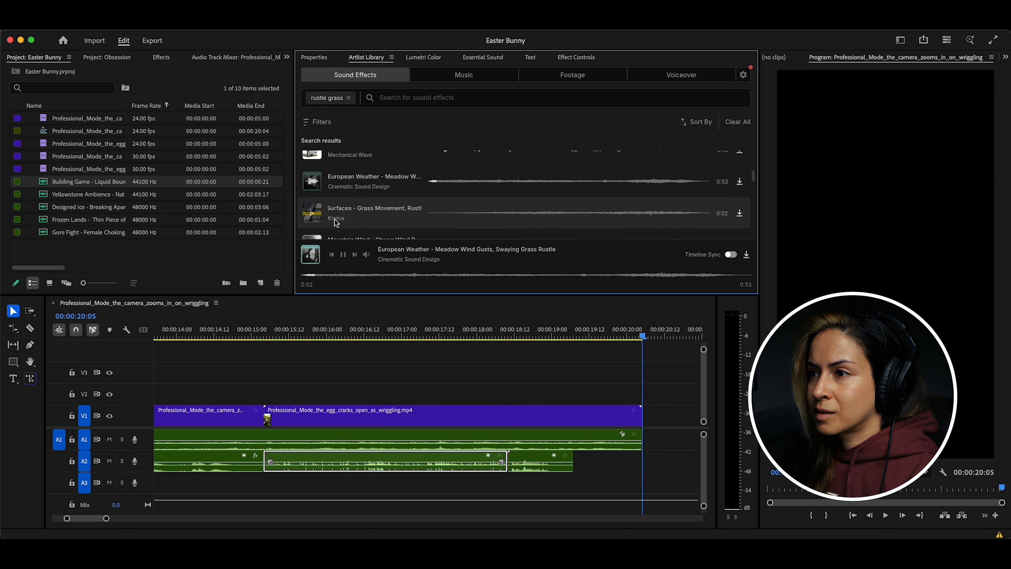
pyautogui.click(312, 214)
# Preview the Mountain Wind - Strong Wind effect, and place Rustle Tones - Stepping on Dry Leaves, Crushing Foliage after the last sound on A2
pyautogui.scroll(-2, 330, 217)
pyautogui.scroll(-1, 330, 218)
pyautogui.click(310, 164)
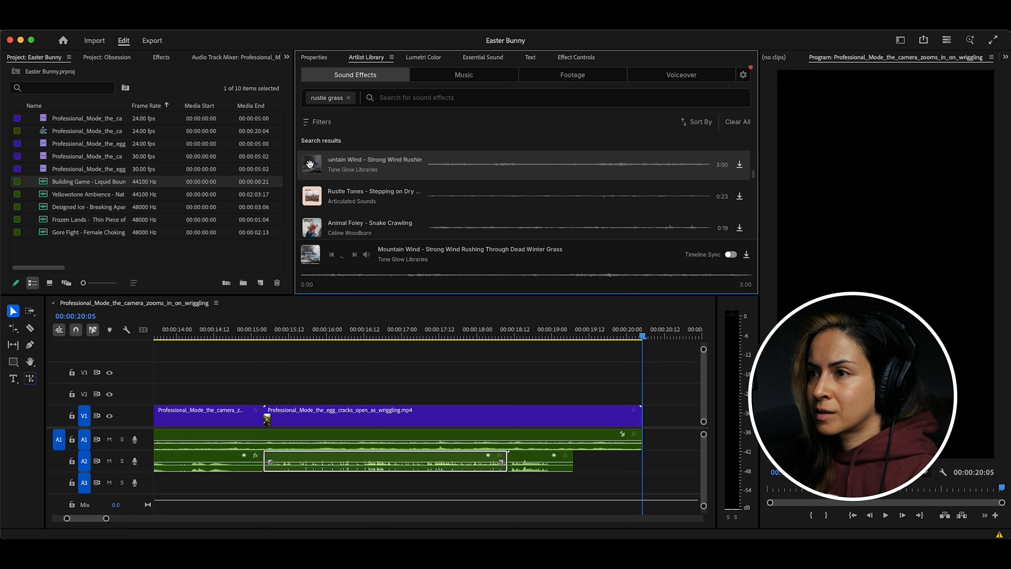
pyautogui.click(313, 193)
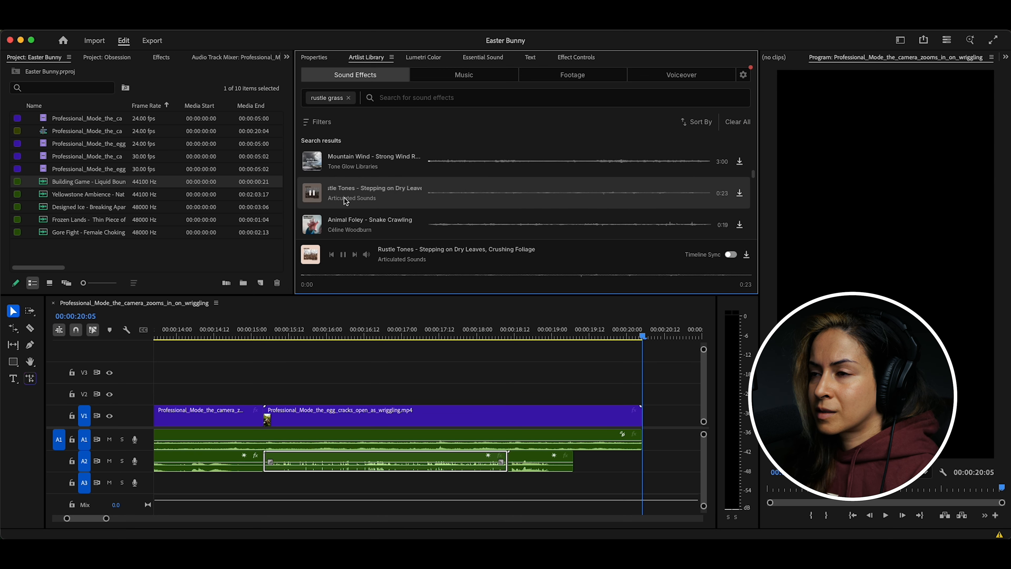
pyautogui.scroll(-1, 345, 198)
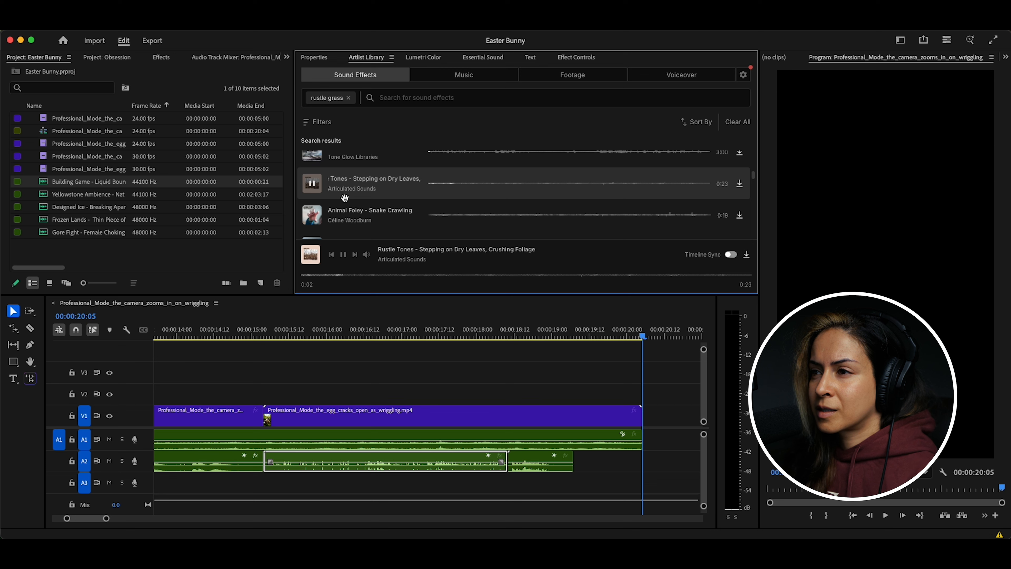
pyautogui.moveTo(318, 178); pyautogui.dragTo(581, 464)
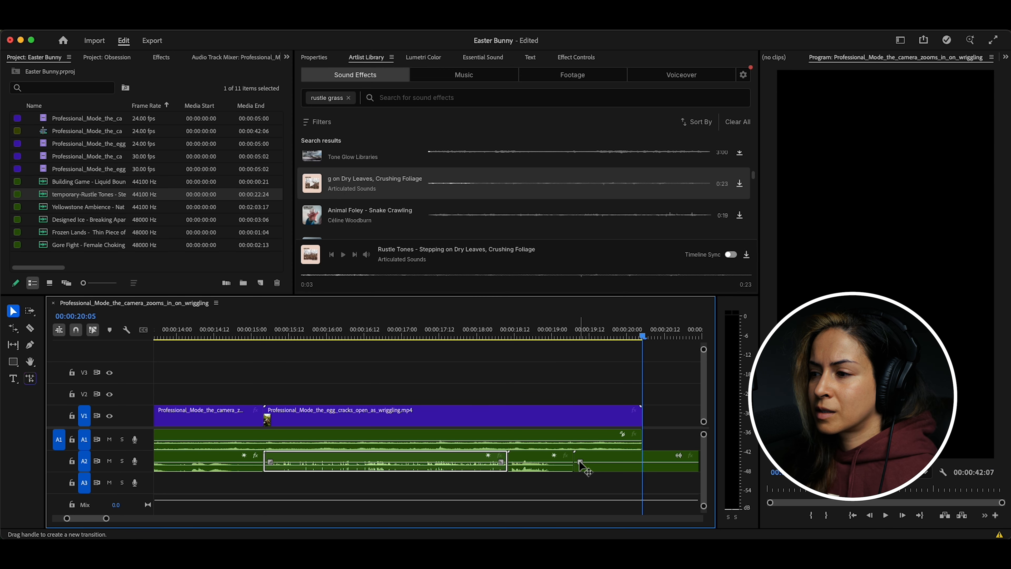
# Play back the ending of the egg-cracking clip to check how the rustling sound fits after the slime effect
pyautogui.click(548, 337)
pyautogui.press('space')
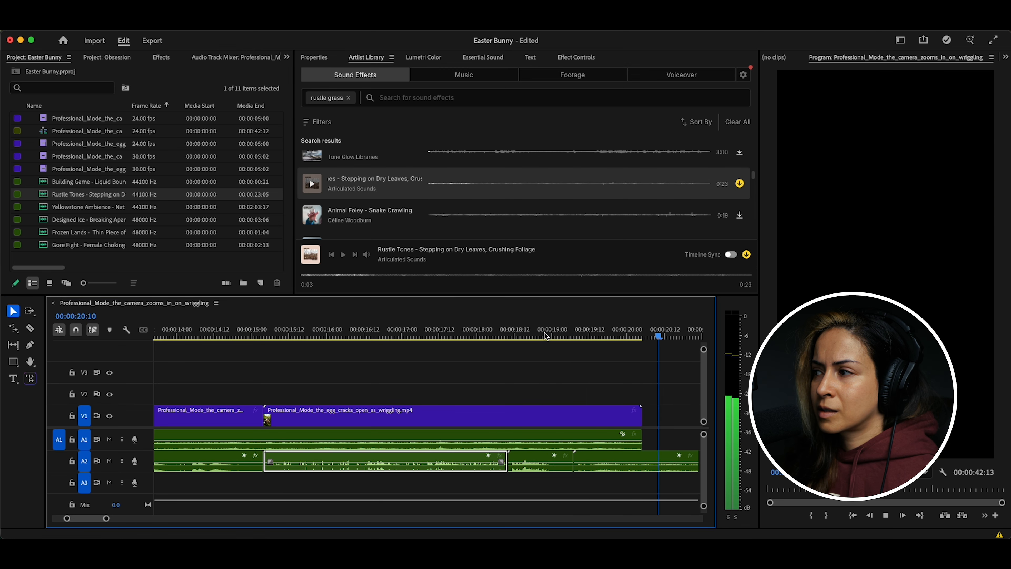
pyautogui.press('space')
pyautogui.scroll(3, 465, 398)
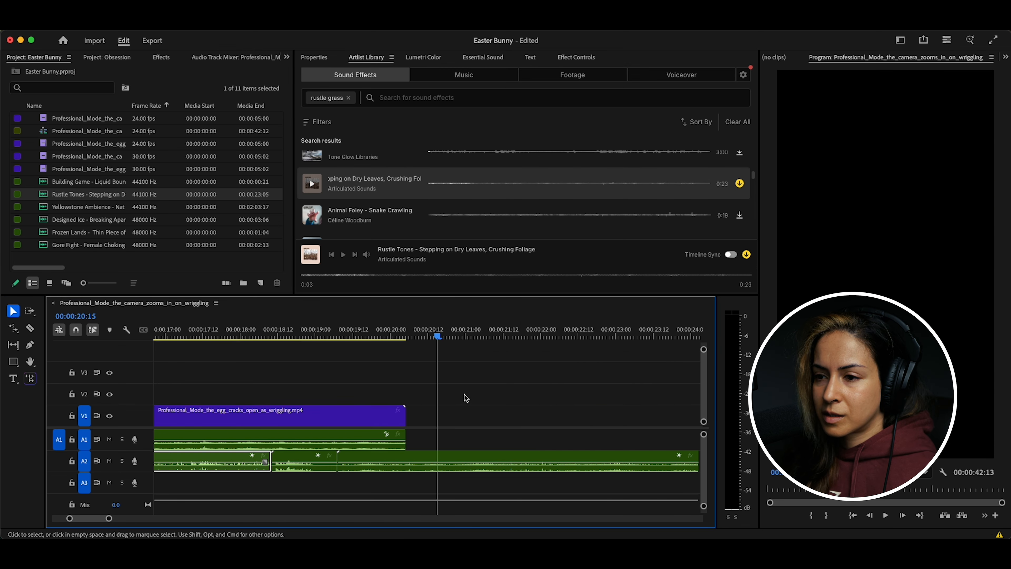
pyautogui.moveTo(296, 338); pyautogui.dragTo(268, 338)
pyautogui.press('space')
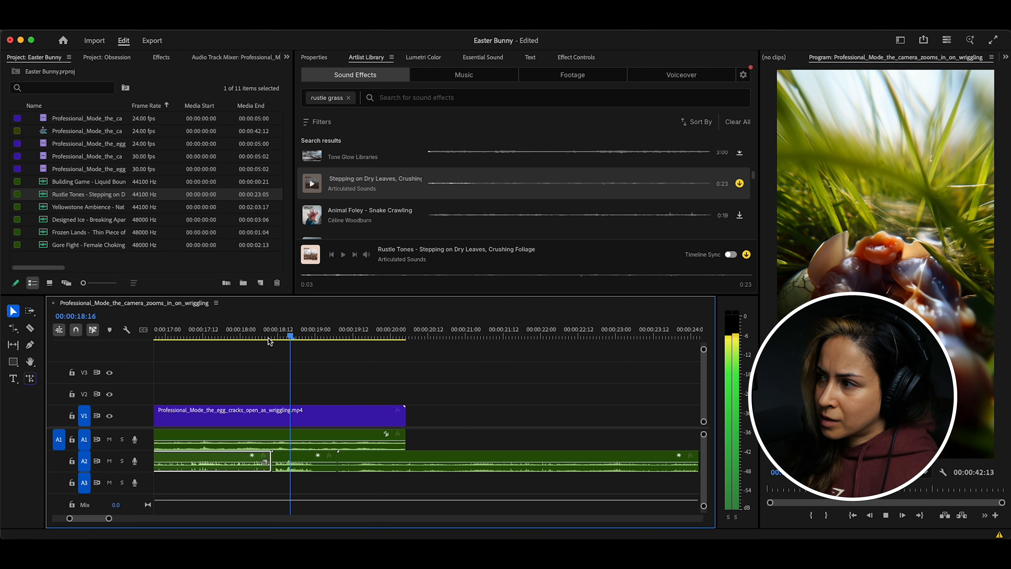
pyautogui.press('space')
pyautogui.hscroll(-6, 342, 417)
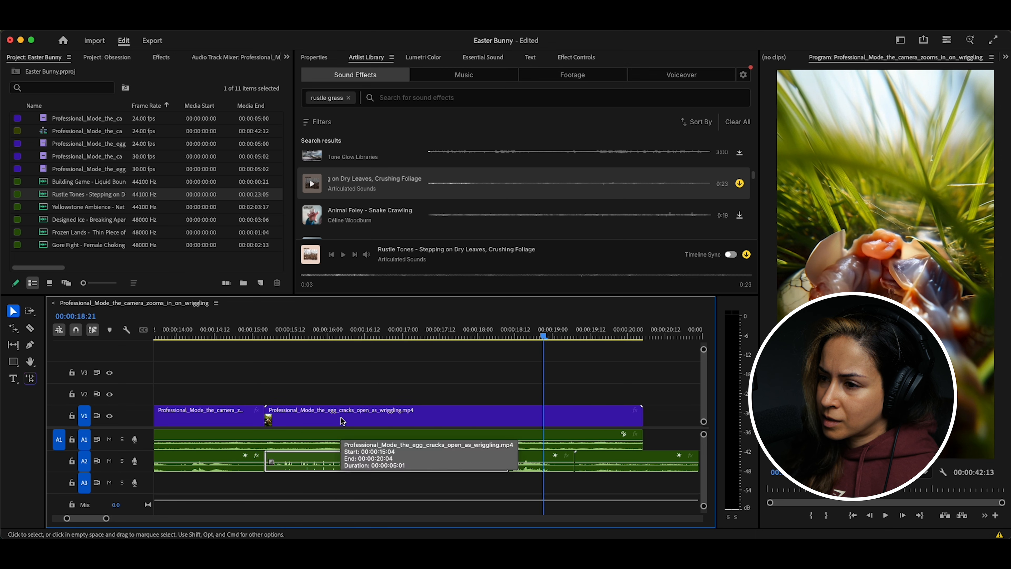
# Move the rustling sound to A3, starting with the egg-cracking video clip, and play it back
pyautogui.moveTo(603, 455); pyautogui.dragTo(297, 482)
pyautogui.click(272, 337)
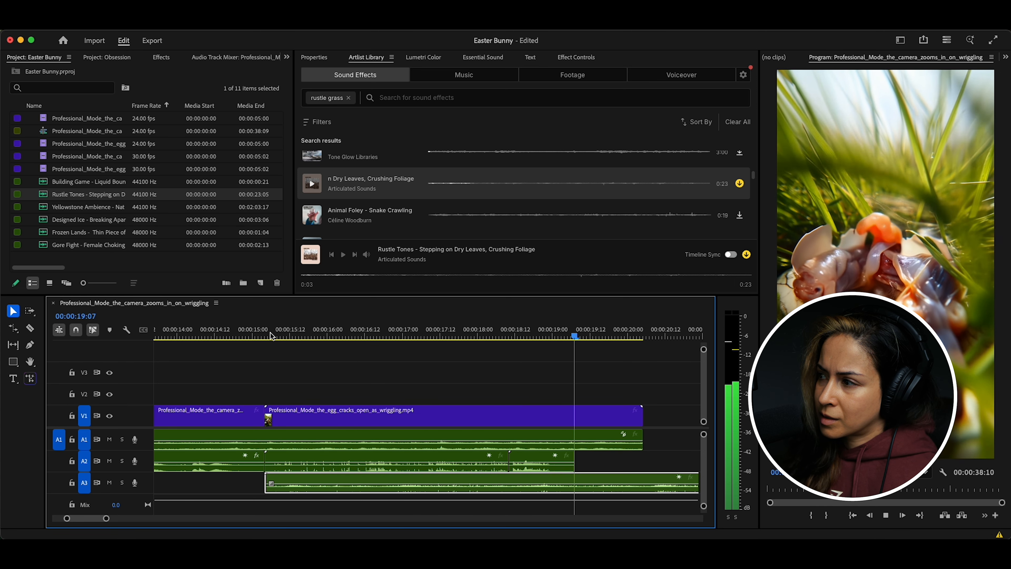
pyautogui.press('space')
# Shift the rustling sound along A3 to start at about 00:00:19:00 and play back the ending
pyautogui.moveTo(338, 477); pyautogui.dragTo(629, 481)
pyautogui.click(545, 335)
pyautogui.press('space')
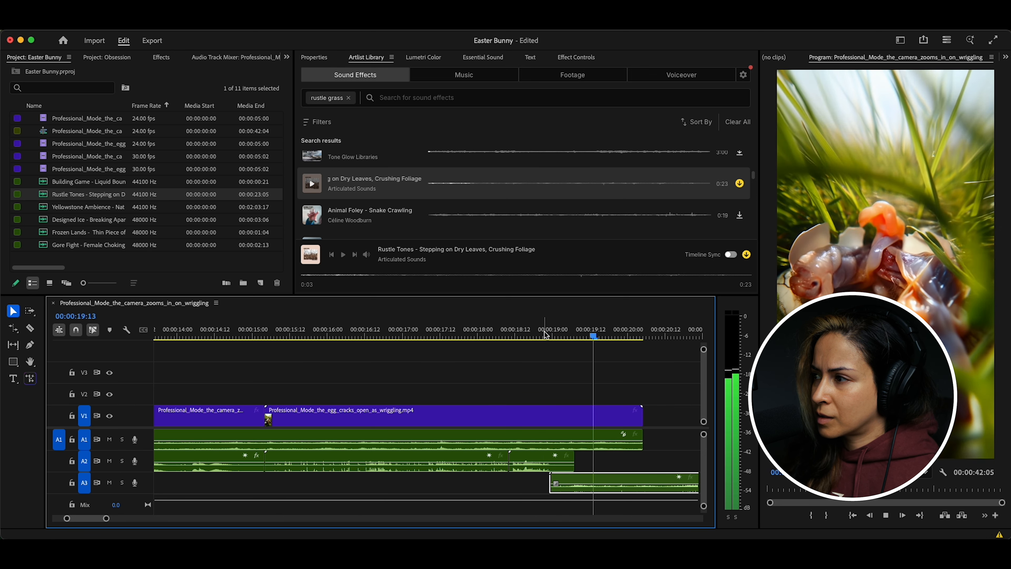
pyautogui.press('space')
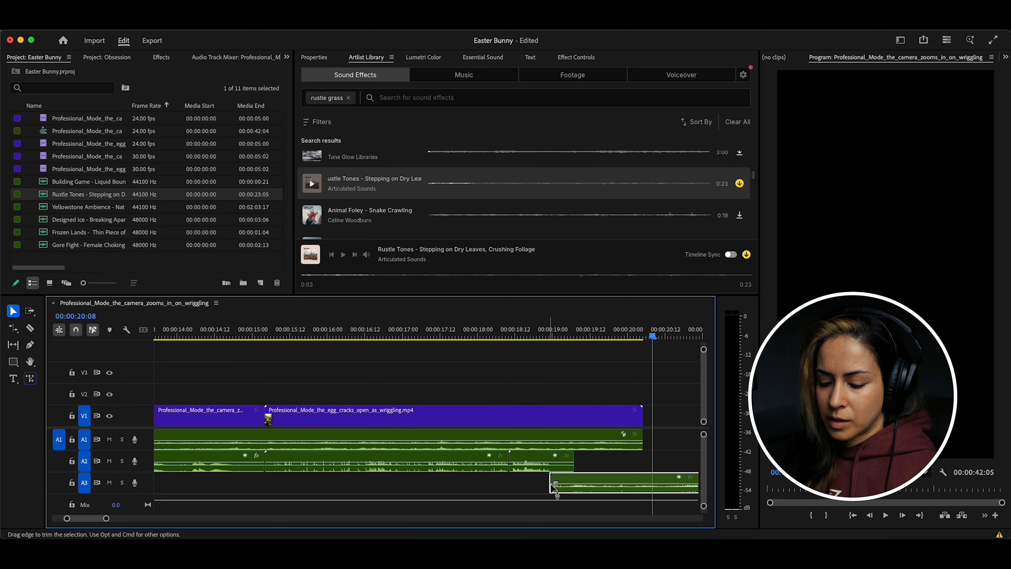
# Trim the rustling sound on A3 to the end of the video clip, play back the ending and save the project
pyautogui.click(676, 481)
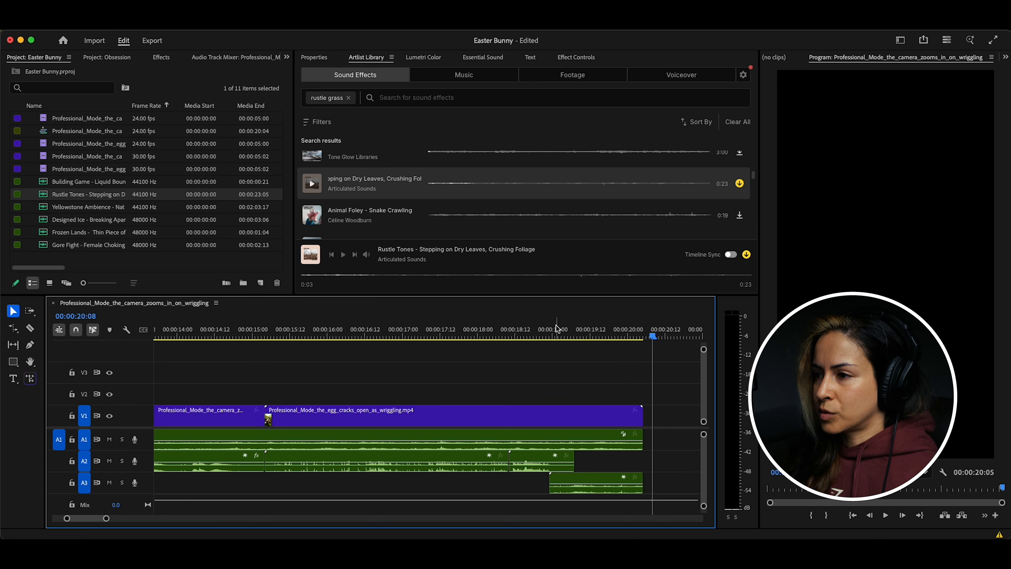
pyautogui.click(546, 335)
pyautogui.press('space')
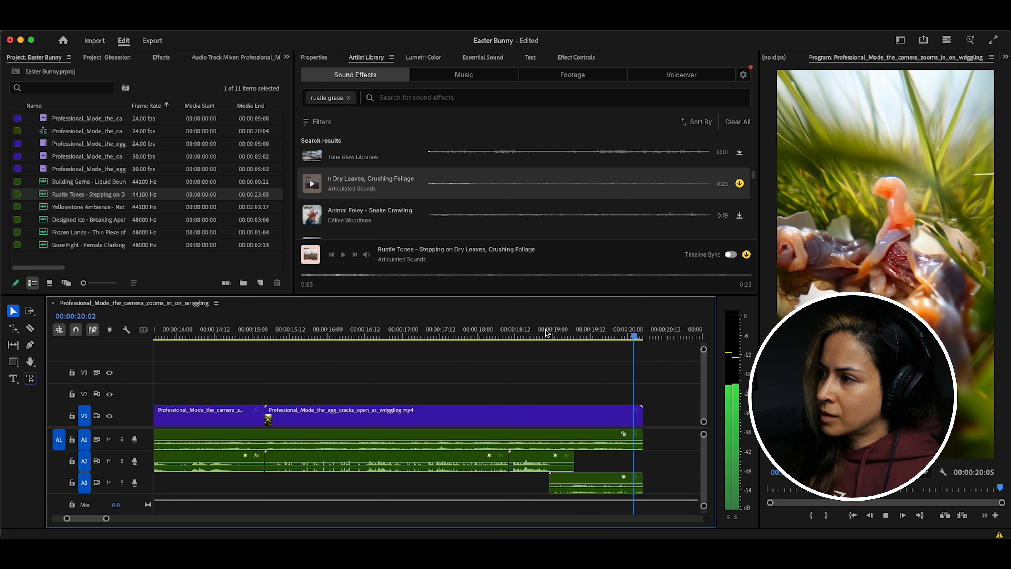
pyautogui.press('super+s')
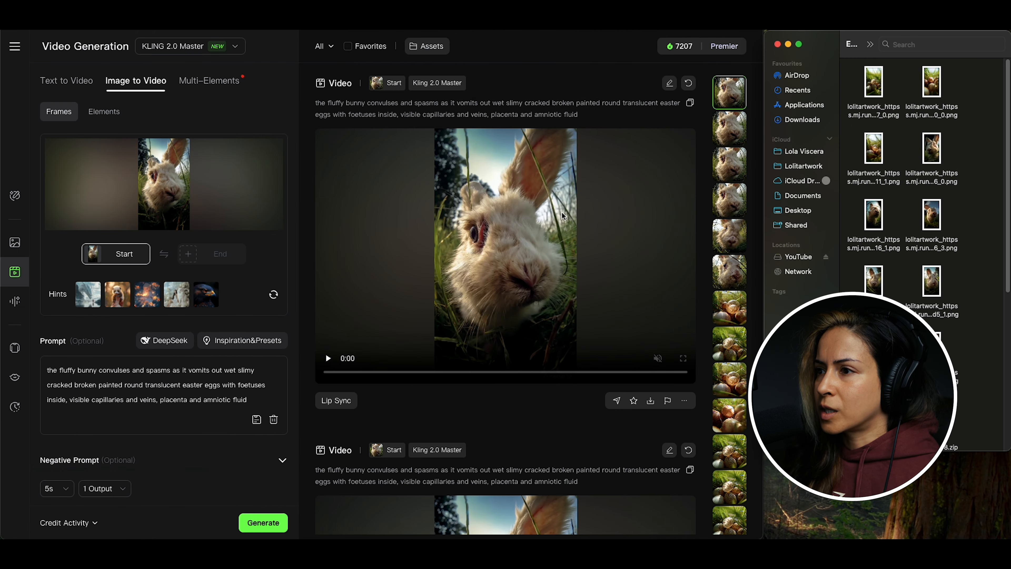
# Play back the newest vomiting bunny video and generate another 5s clip from the same start frame and prompt with KLING 2.0 Master
pyautogui.click(544, 407)
pyautogui.click(522, 264)
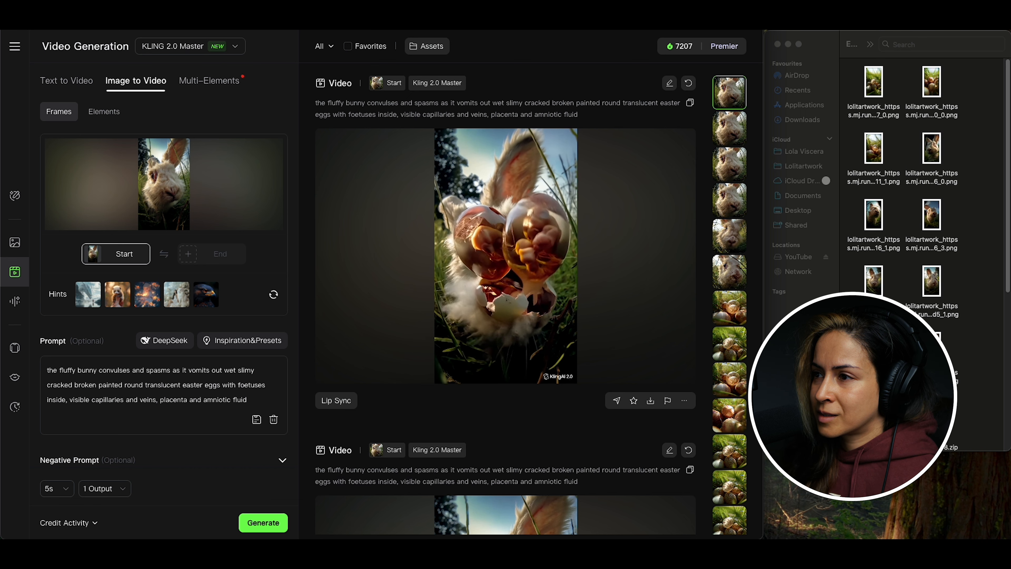
pyautogui.moveTo(592, 278)
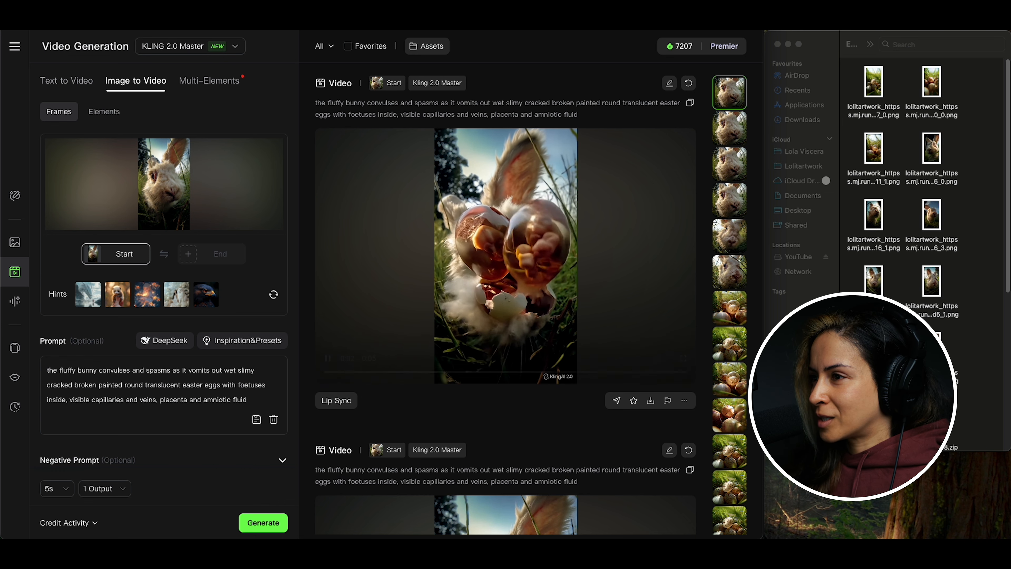
pyautogui.click(327, 356)
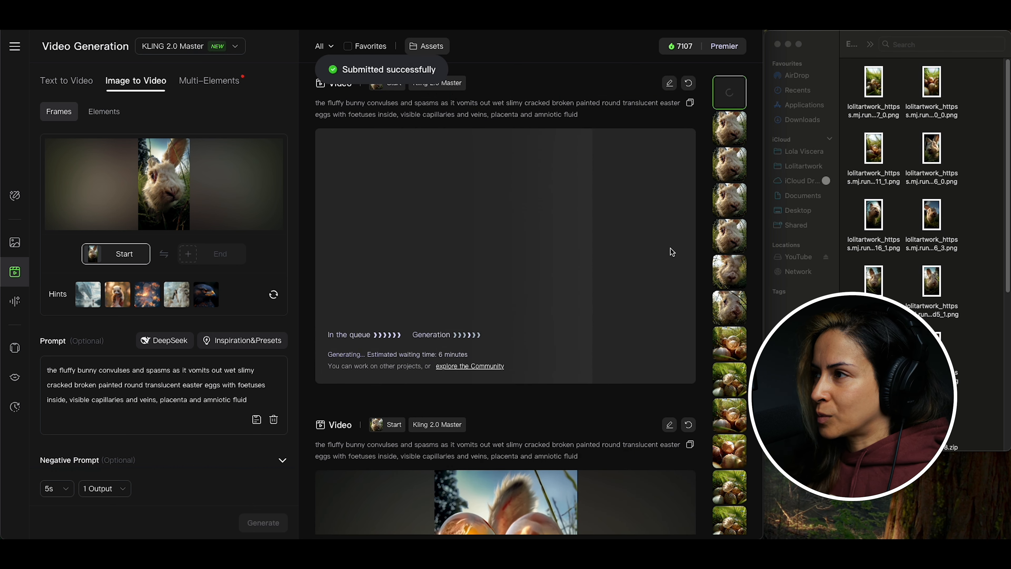
# Play the vomiting bunny clip two entries below the queued generation and download it
pyautogui.scroll(-5, 606, 259)
pyautogui.scroll(-3, 576, 248)
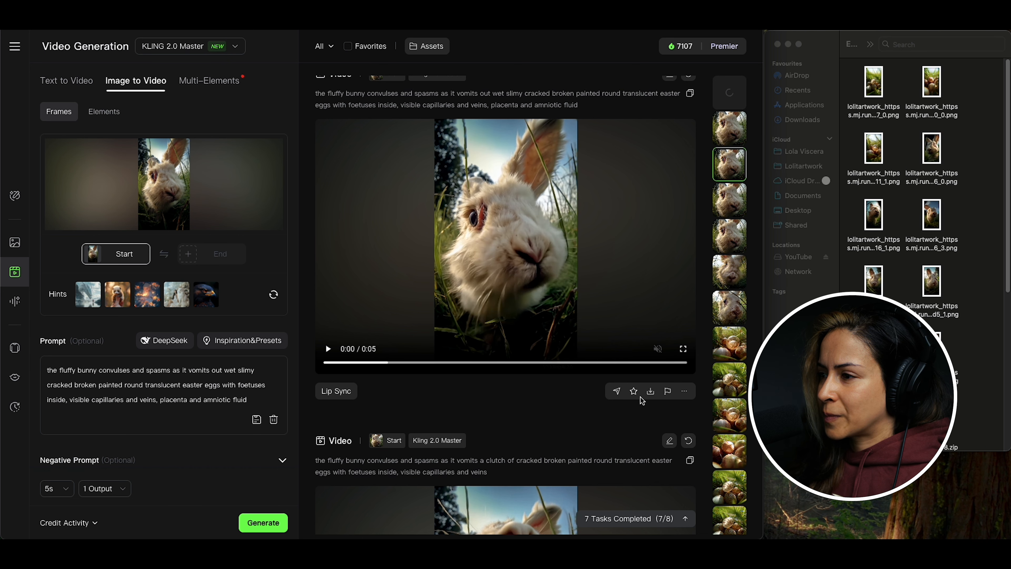
pyautogui.moveTo(650, 391)
pyautogui.click(646, 418)
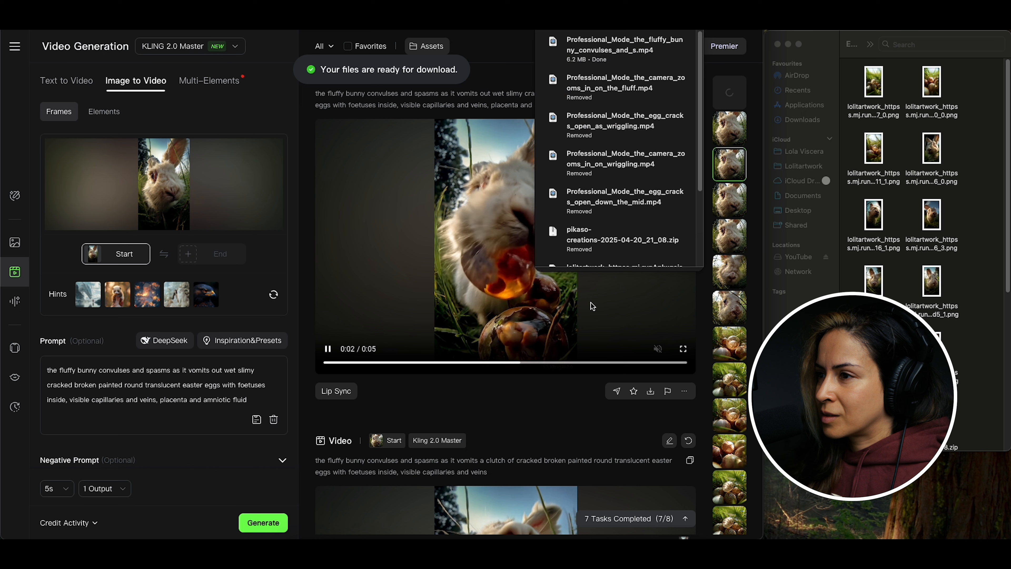
pyautogui.click(542, 418)
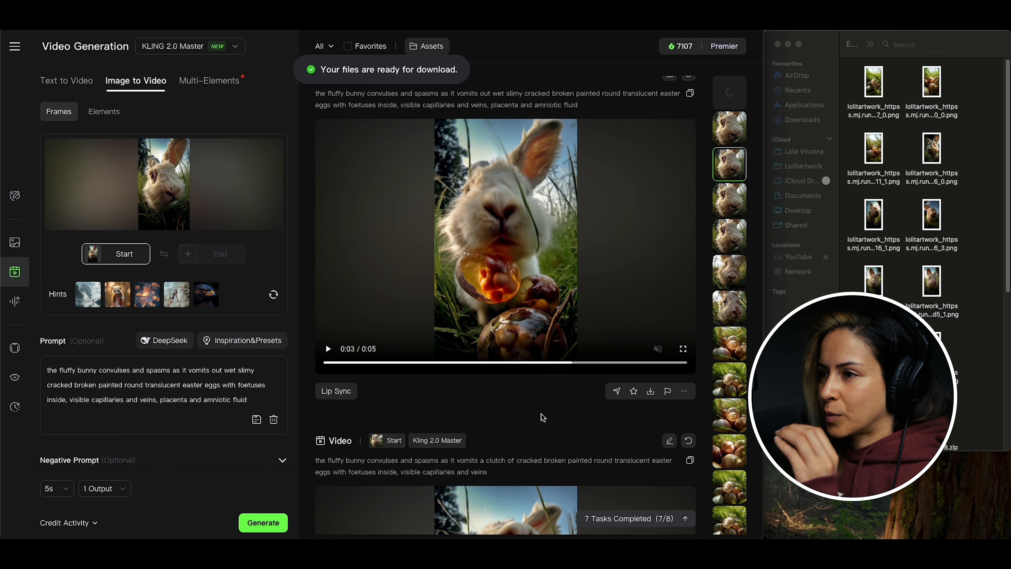
# Compare the downloaded clip with the earlier generation prompted with "a clutch of cracked broken painted round translucent easter eggs"
pyautogui.scroll(-1, 542, 412)
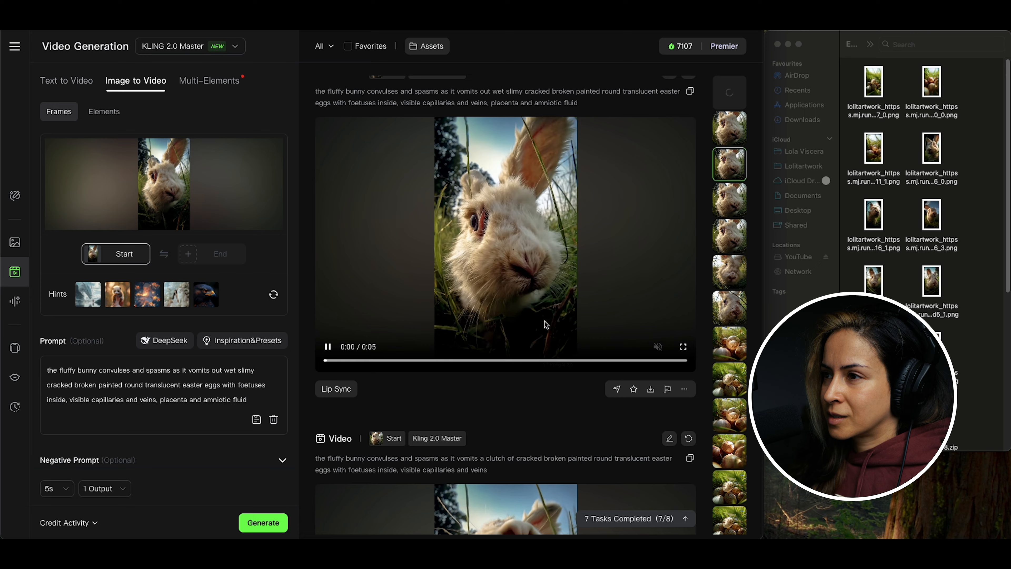
pyautogui.scroll(-5, 548, 337)
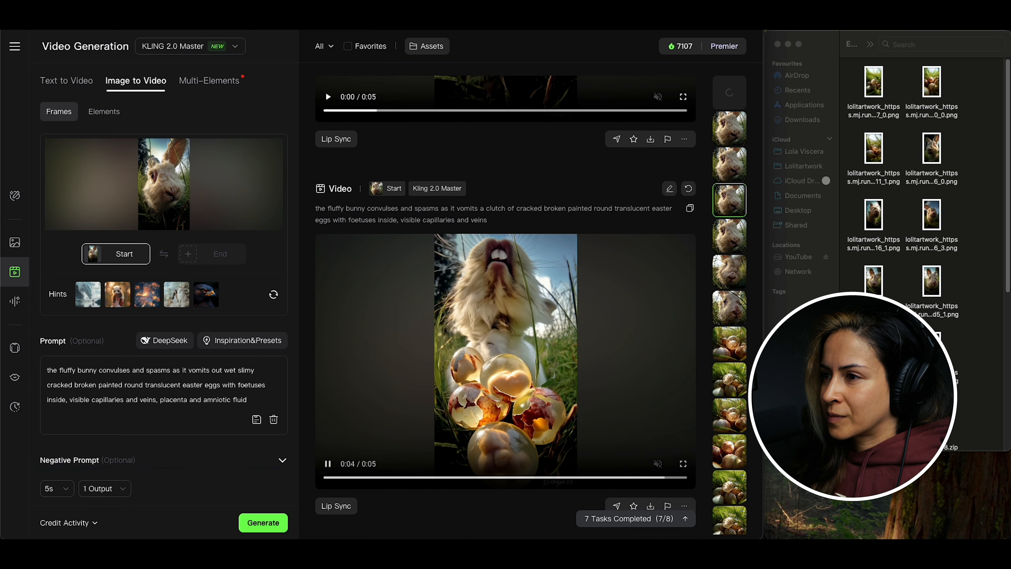
pyautogui.scroll(10, 548, 336)
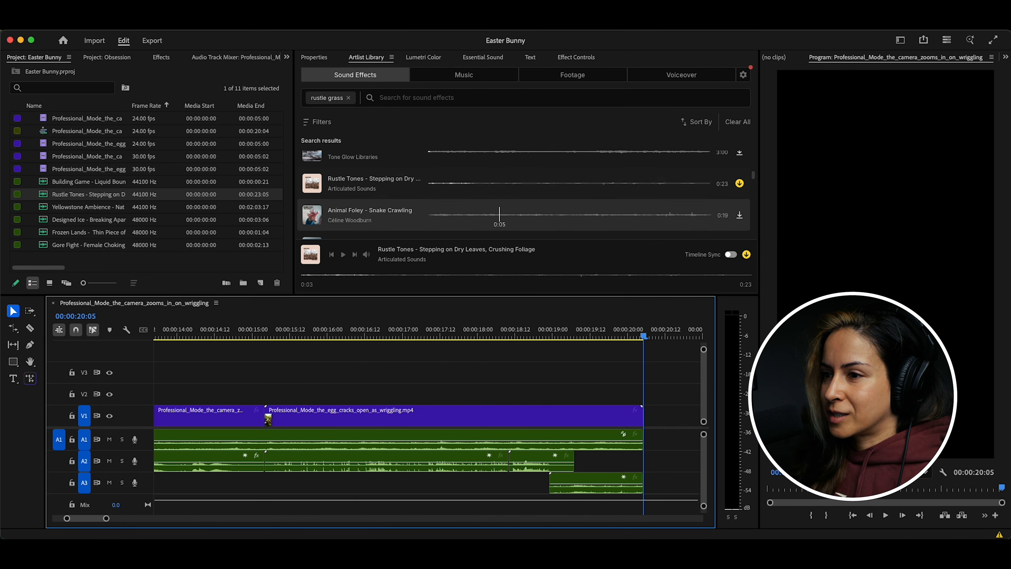
# Switch to Premiere Pro and play back the egg zoom-in clip with its sounds up to the egg-cracking clip
pyautogui.hscroll(-5, 377, 363)
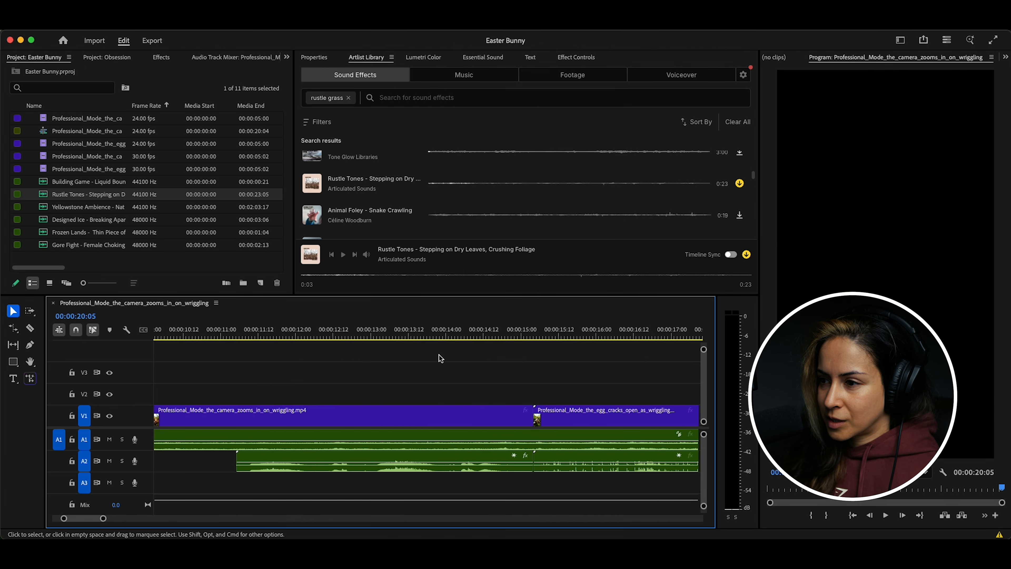
pyautogui.keyDown('alt'); pyautogui.scroll(-3, 439, 355); pyautogui.keyUp('alt')
pyautogui.moveTo(356, 336); pyautogui.dragTo(326, 339)
pyautogui.press('space')
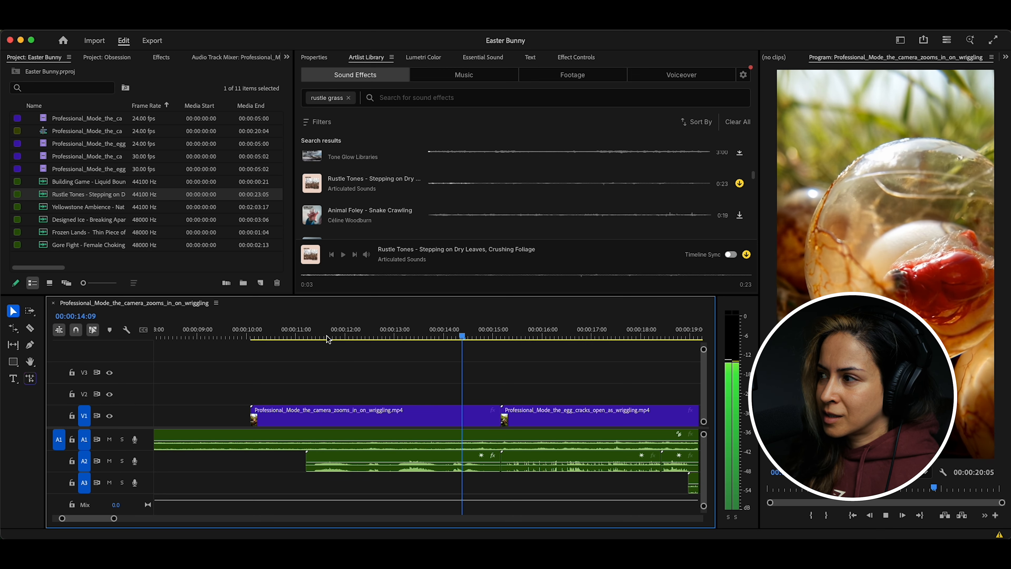
pyautogui.press('space')
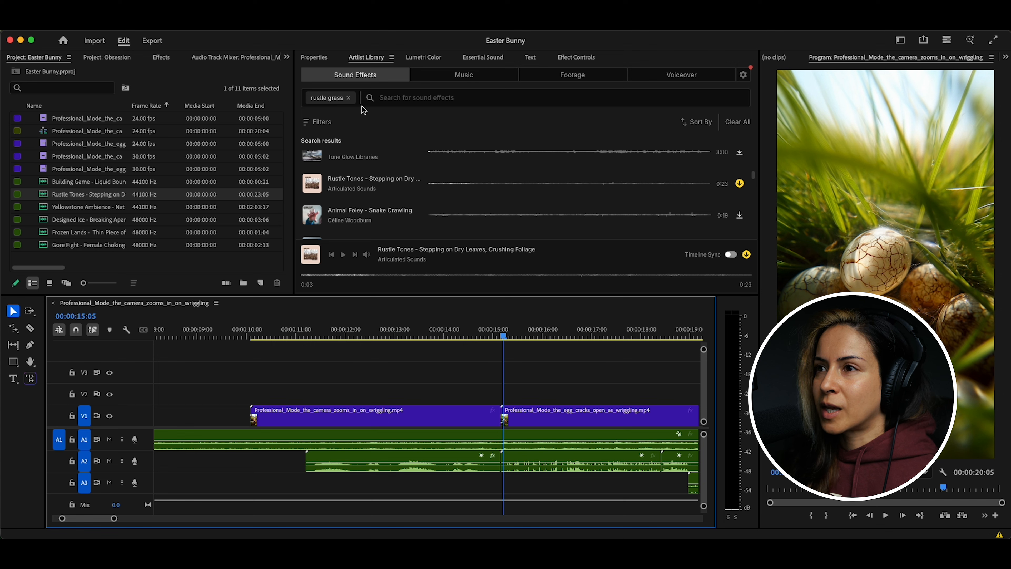
# Search Artlist sound effects for "muffled gurgling" and preview Space Divers - Paddling Underwater, Low and Muffled
pyautogui.click(349, 98)
pyautogui.write('muffled gurgling')
pyautogui.press('Return')
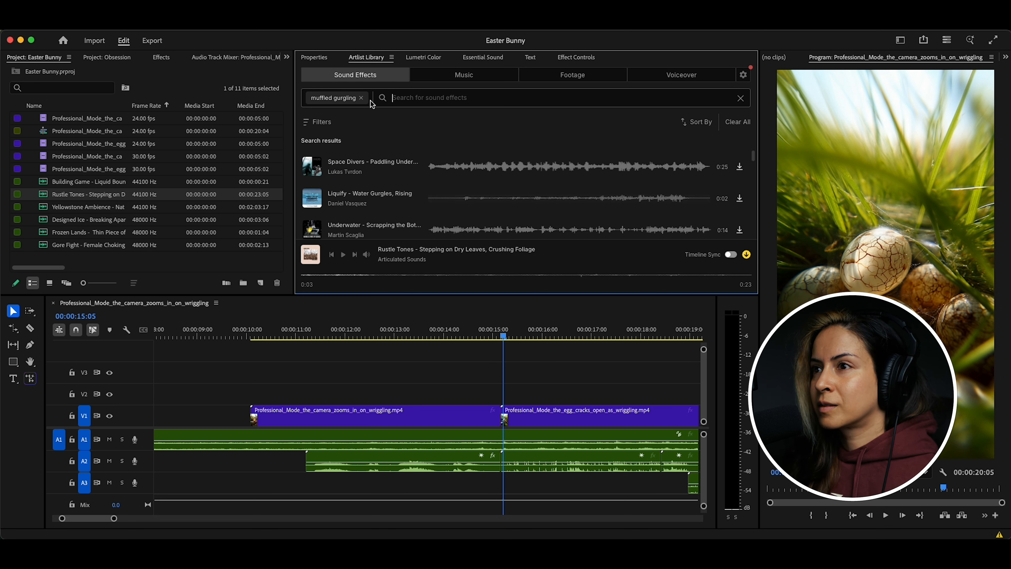
pyautogui.click(312, 168)
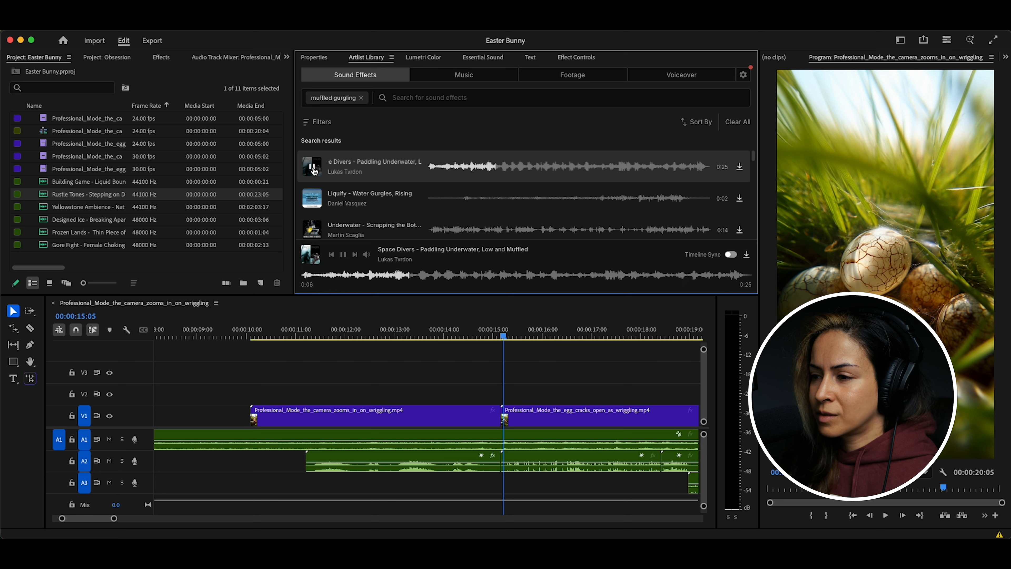
# Replay the egg zoom-in clip from about 00:00:11:12 to reassess its current sound effects
pyautogui.click(323, 332)
pyautogui.press('space')
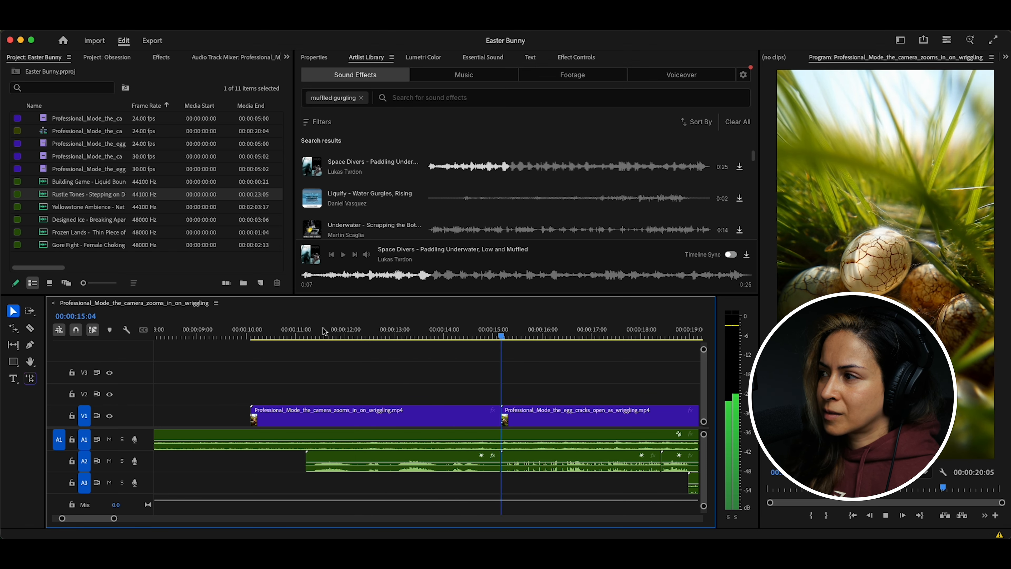
pyautogui.press('space')
pyautogui.press('-')
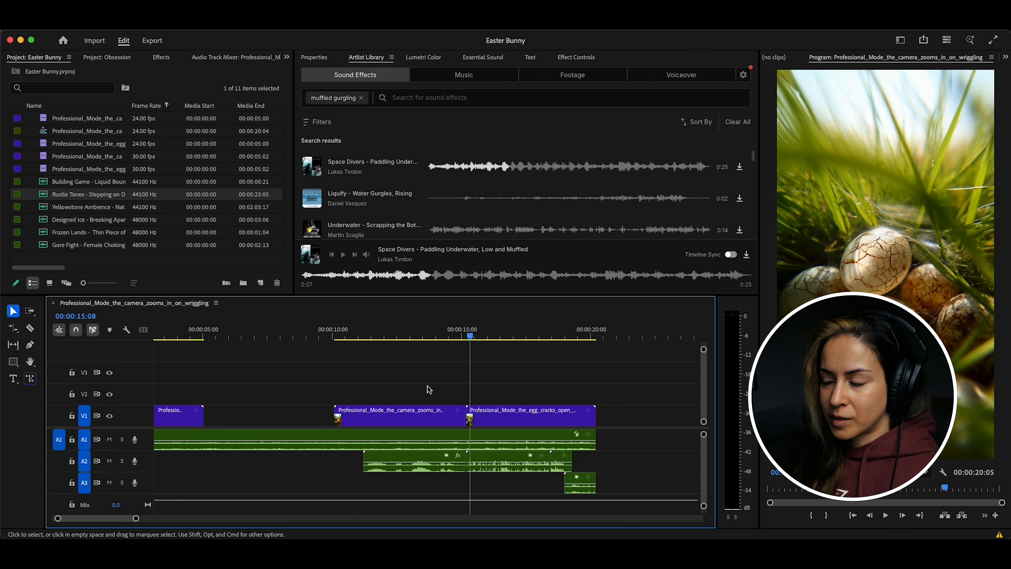
# Play the opening of the sequence, and listen from about 00:00:12:00 through to its end
pyautogui.hscroll(-3, 427, 389)
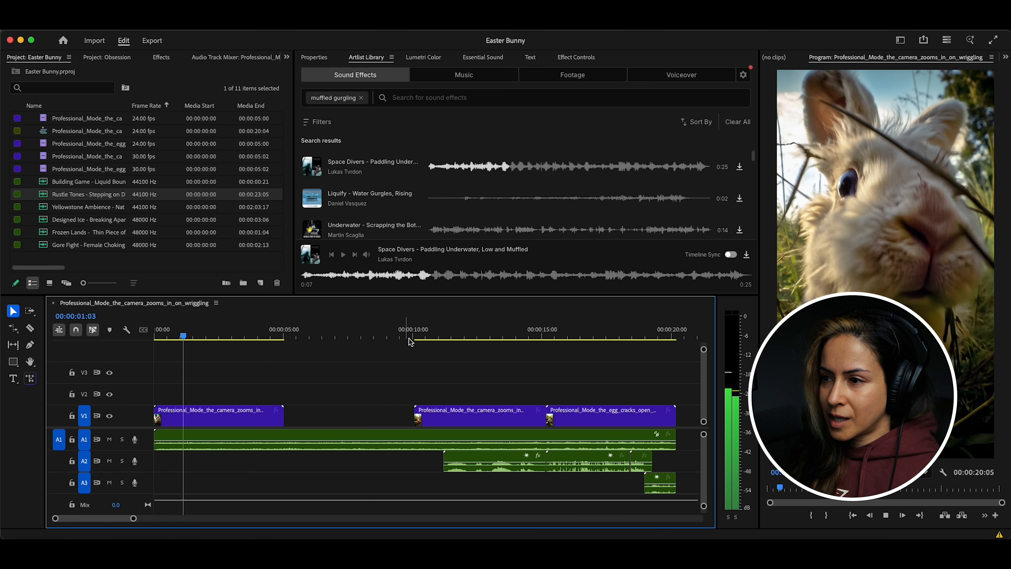
pyautogui.click(464, 328)
pyautogui.press('space')
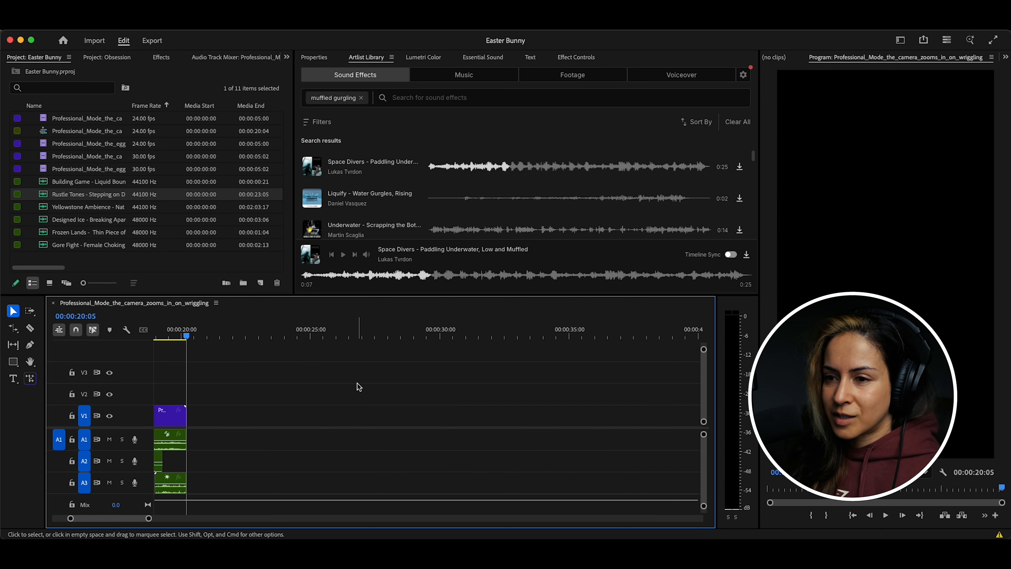
pyautogui.hscroll(-10, 359, 387)
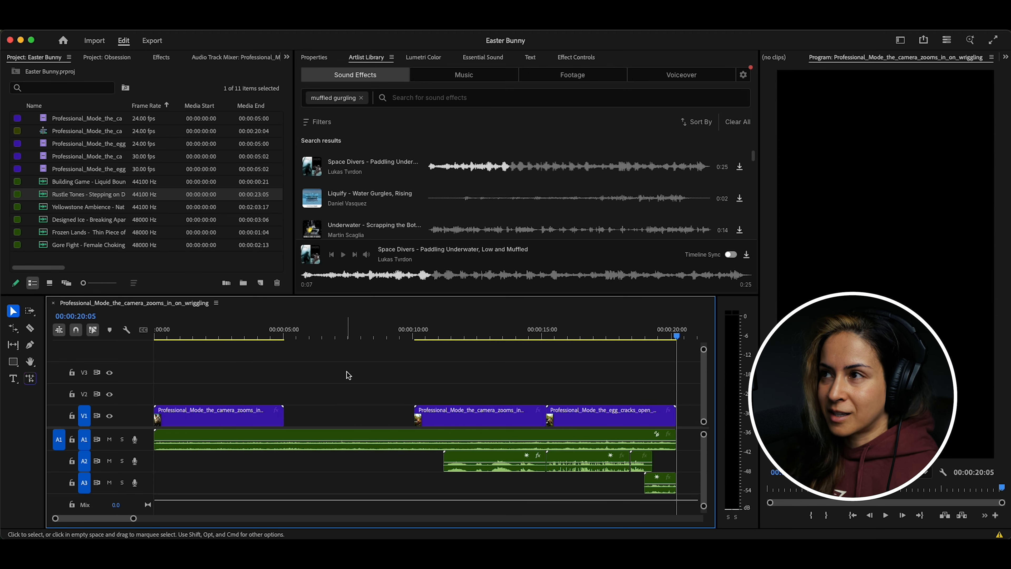
# Check the queued bunny generation in Kling, return to Premiere Pro and play the opening bunny clip from the sequence start
pyautogui.hotkey('ctrl', 'Right')
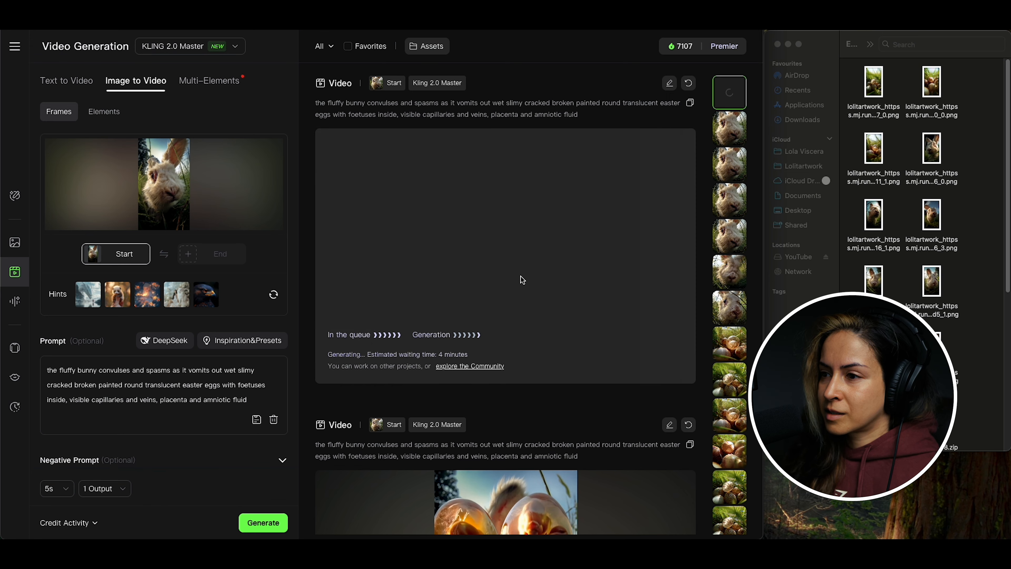
pyautogui.hotkey('ctrl', 'Left')
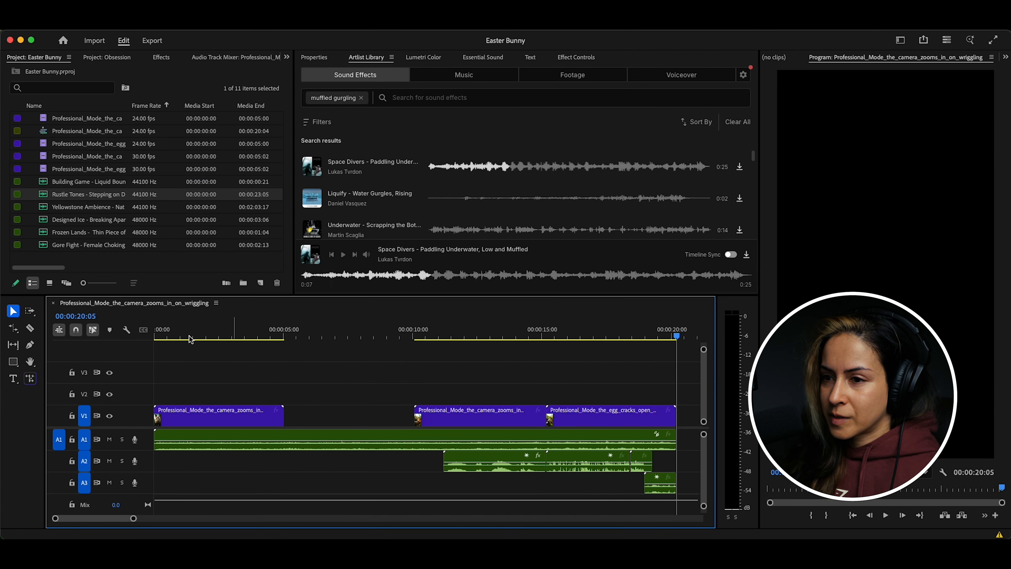
pyautogui.moveTo(160, 338); pyautogui.dragTo(143, 332)
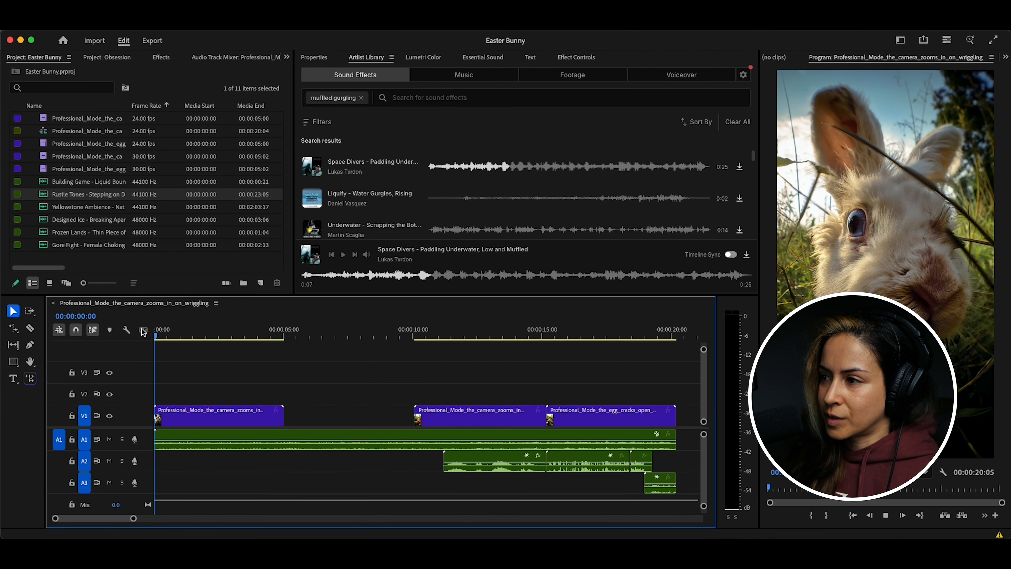
pyautogui.press('space')
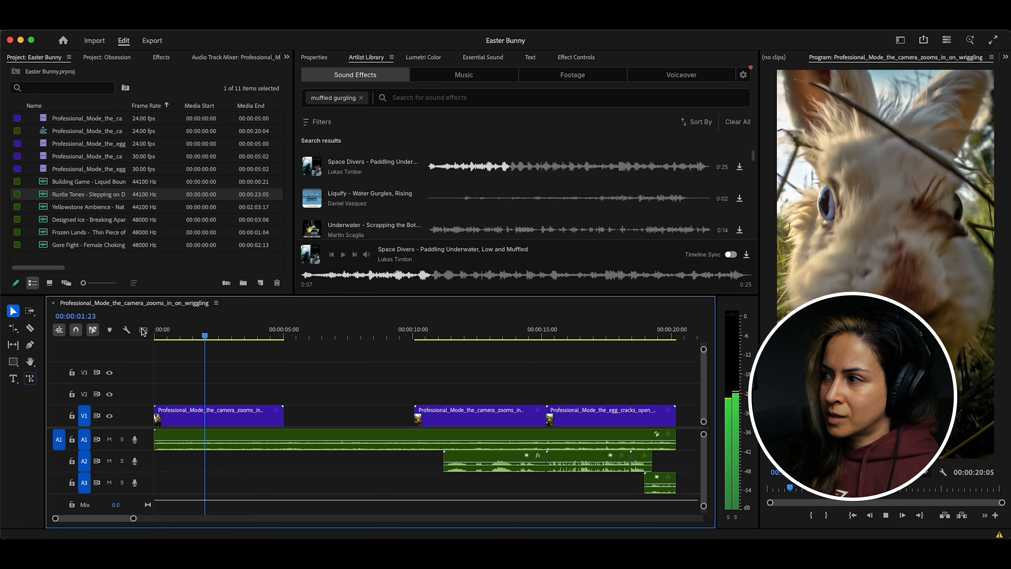
pyautogui.press('space')
# Search Artlist sound effects for "sniffing" and preview The Yeti - Creature Sniffs, Multiple Variations
pyautogui.click(362, 98)
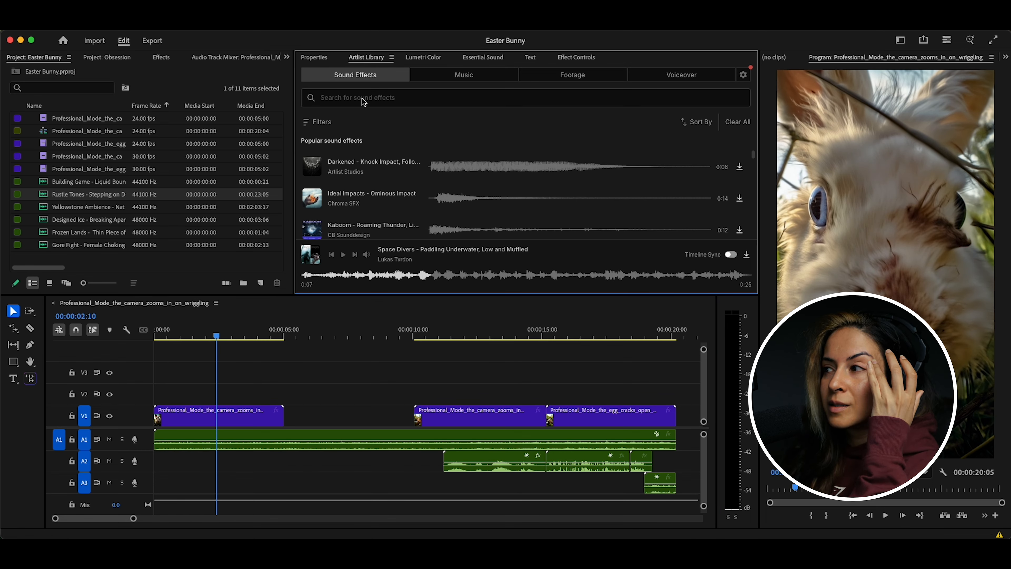
pyautogui.click(362, 98)
pyautogui.write('sniffing')
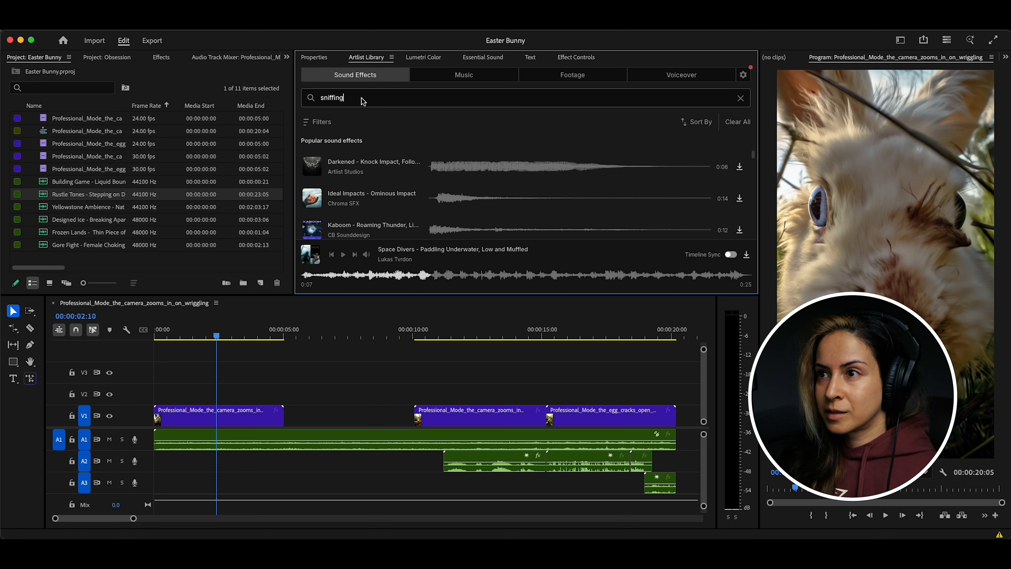
pyautogui.press('Return')
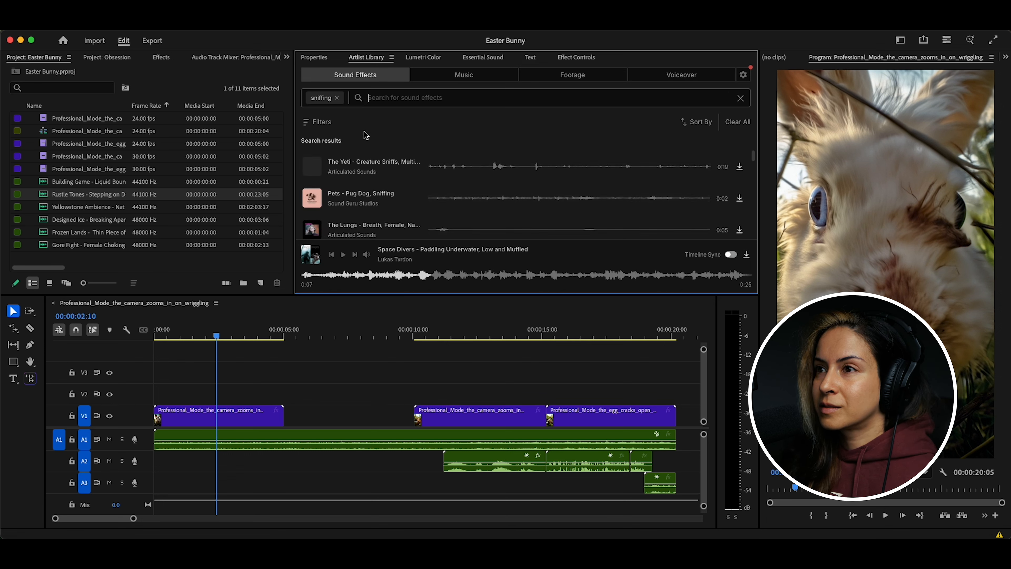
pyautogui.click(312, 166)
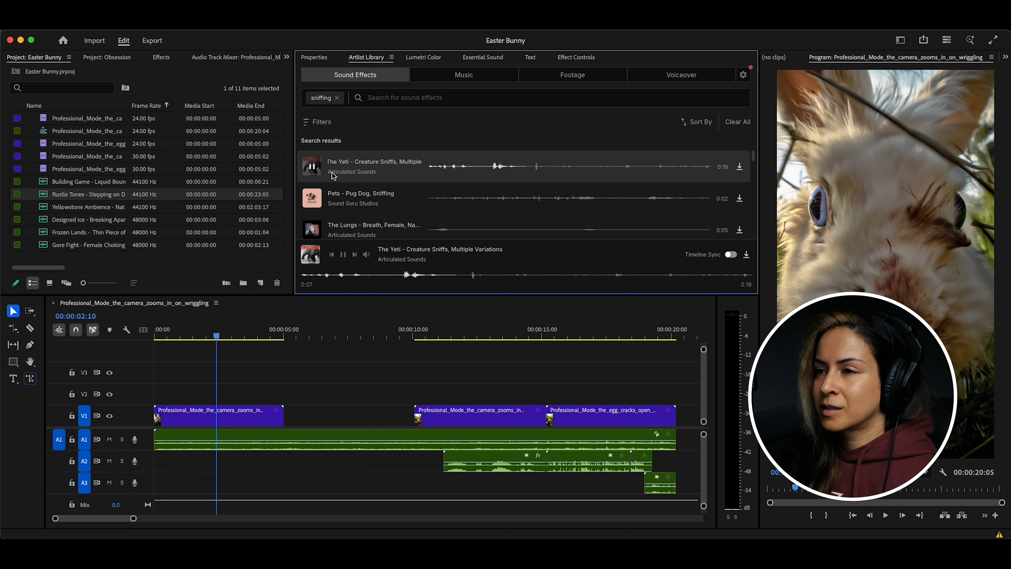
# Add the Yeti sniffing sound to A2 at the sequence start, trimmed to about 3 seconds, and realign the A3 rustling sound with the video's end
pyautogui.moveTo(312, 228); pyautogui.dragTo(147, 485)
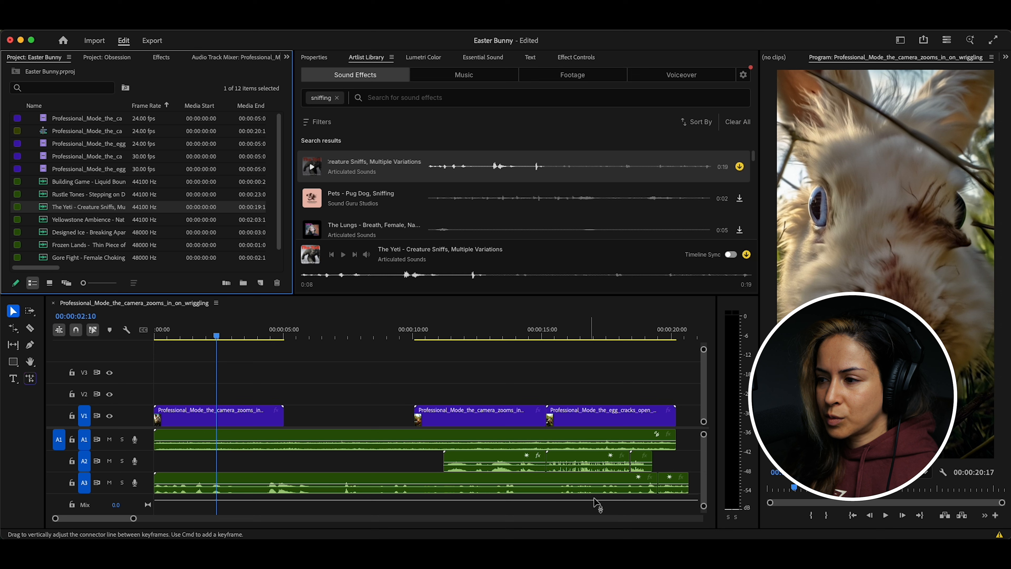
pyautogui.moveTo(655, 479); pyautogui.dragTo(241, 481)
pyautogui.moveTo(177, 477); pyautogui.dragTo(177, 455)
pyautogui.moveTo(670, 496); pyautogui.dragTo(656, 493)
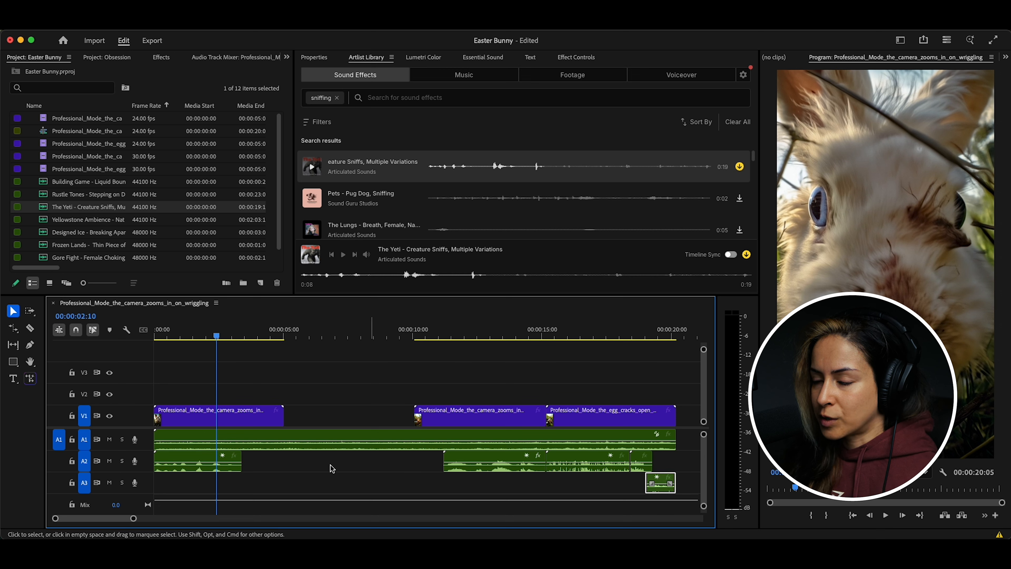
# Play back the opening bunny clip repeatedly from the start to judge how the sniffing sound matches the rabbit's movement
pyautogui.click(157, 334)
pyautogui.press('space')
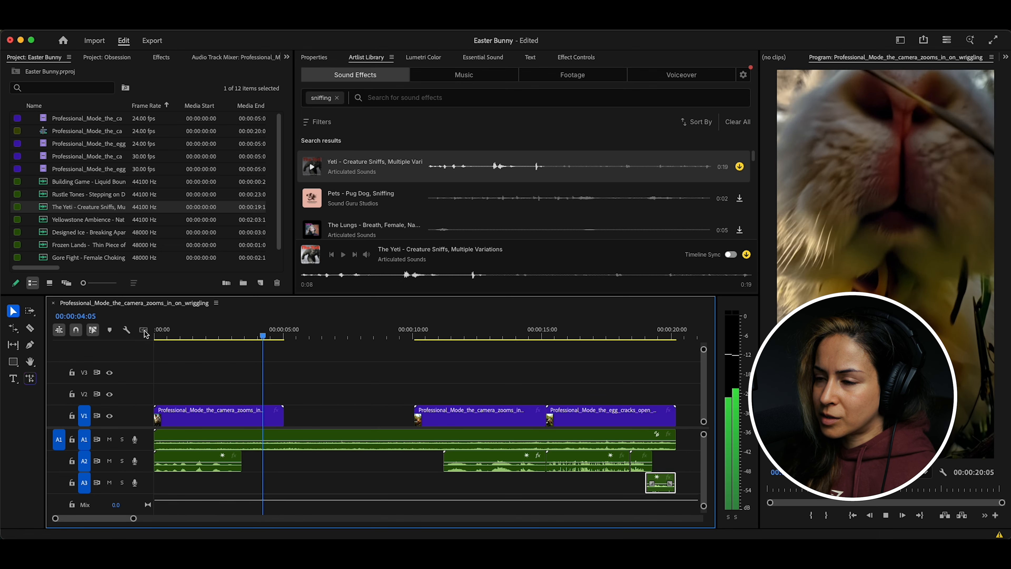
pyautogui.press('space')
pyautogui.moveTo(283, 336); pyautogui.dragTo(150, 336)
pyautogui.press('space')
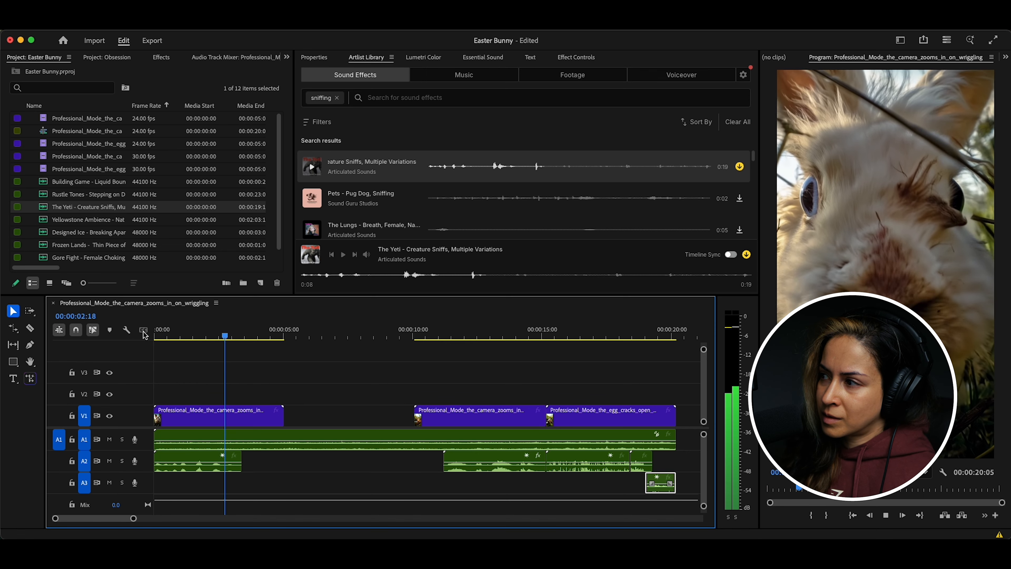
pyautogui.moveTo(185, 331); pyautogui.dragTo(132, 333)
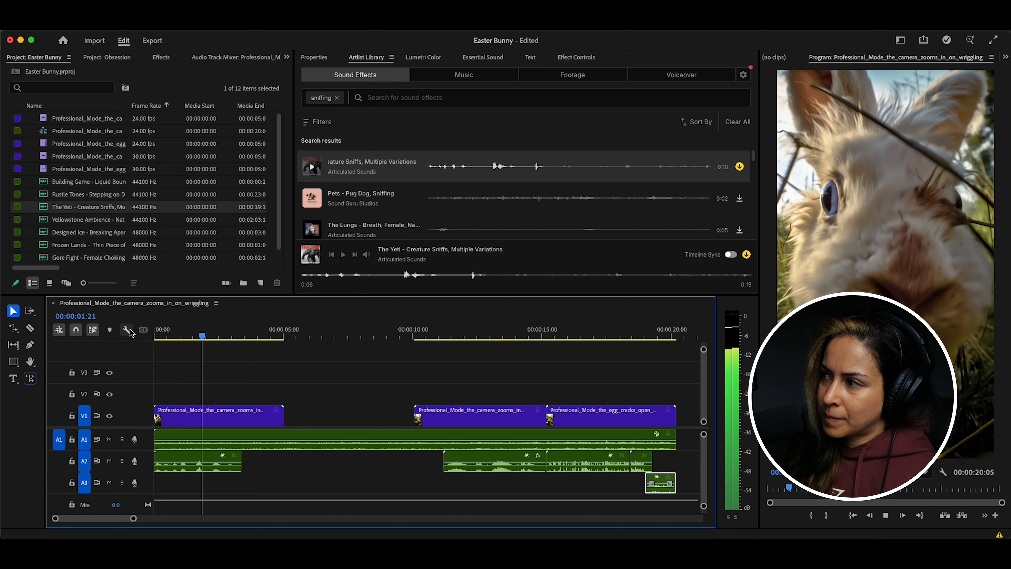
pyautogui.press('space')
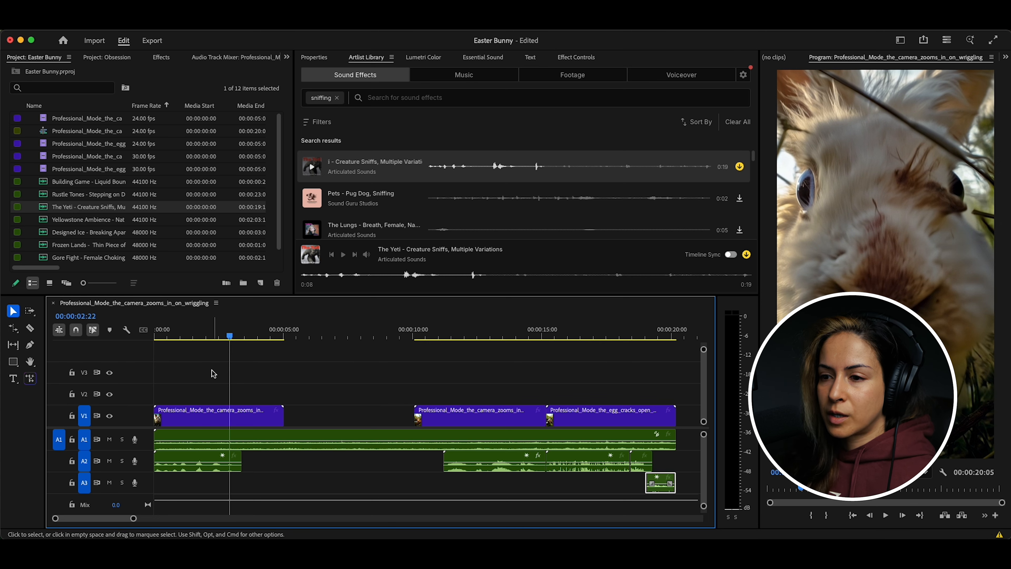
pyautogui.moveTo(215, 332); pyautogui.dragTo(131, 334)
pyautogui.press('space')
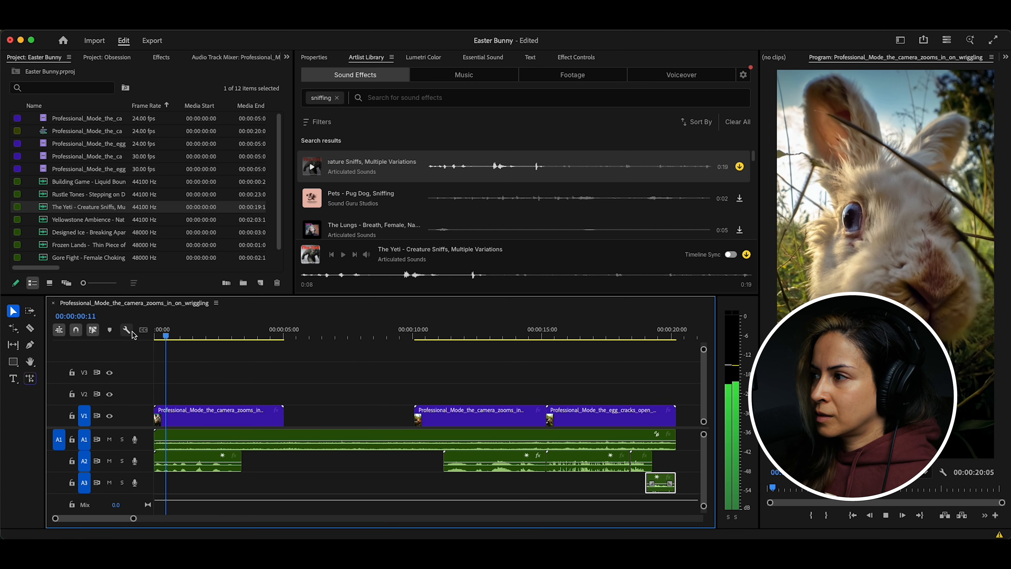
pyautogui.press('space')
pyautogui.press('space')
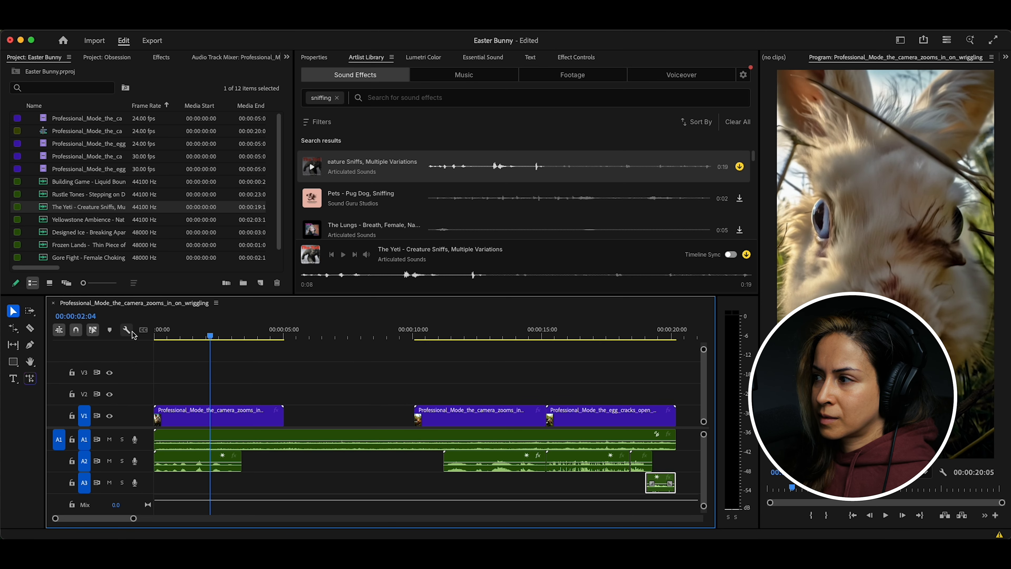
# Trim the end of the opening bunny clip on V1 to 00:00:02:09 and play the shortened clip from the sequence start
pyautogui.click(211, 336)
pyautogui.moveTo(211, 336)
pyautogui.mouseDown()
pyautogui.moveTo(235, 336)
pyautogui.moveTo(194, 337)
pyautogui.mouseUp()
pyautogui.press('space')
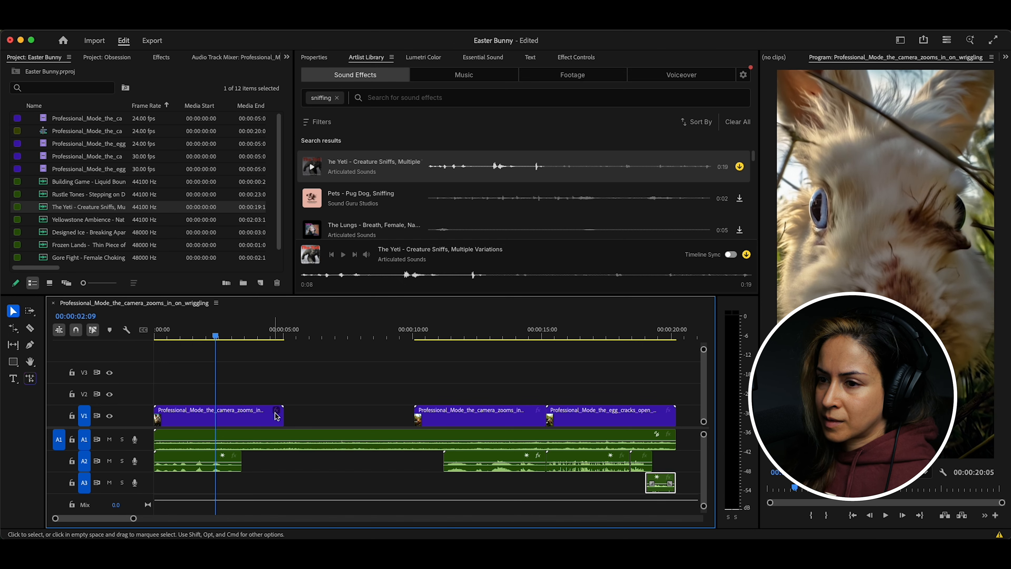
pyautogui.press('c')
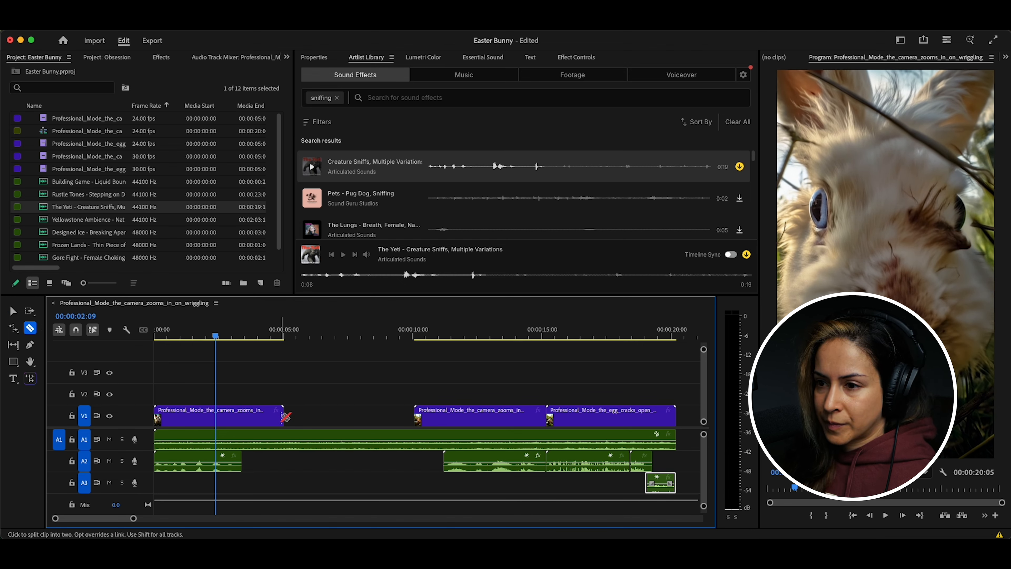
pyautogui.moveTo(282, 414); pyautogui.dragTo(216, 414)
pyautogui.moveTo(169, 339); pyautogui.dragTo(142, 336)
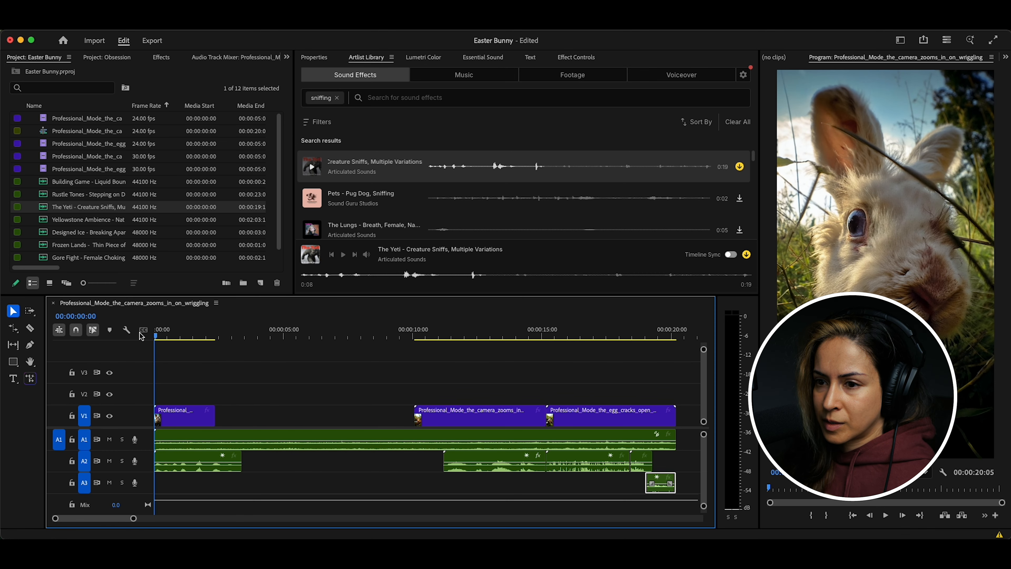
pyautogui.press('space')
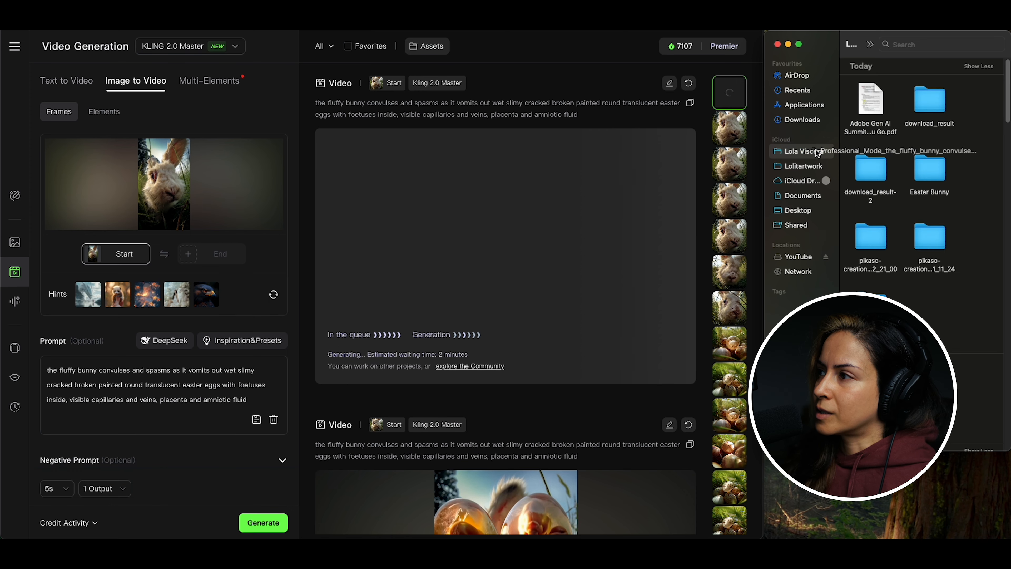
# Move the downloaded fluffy bunny clip into the Easter Bunny folder, preview it from Premiere Pro's import dialog and import it into the project
pyautogui.moveTo(816, 150); pyautogui.dragTo(984, 220)
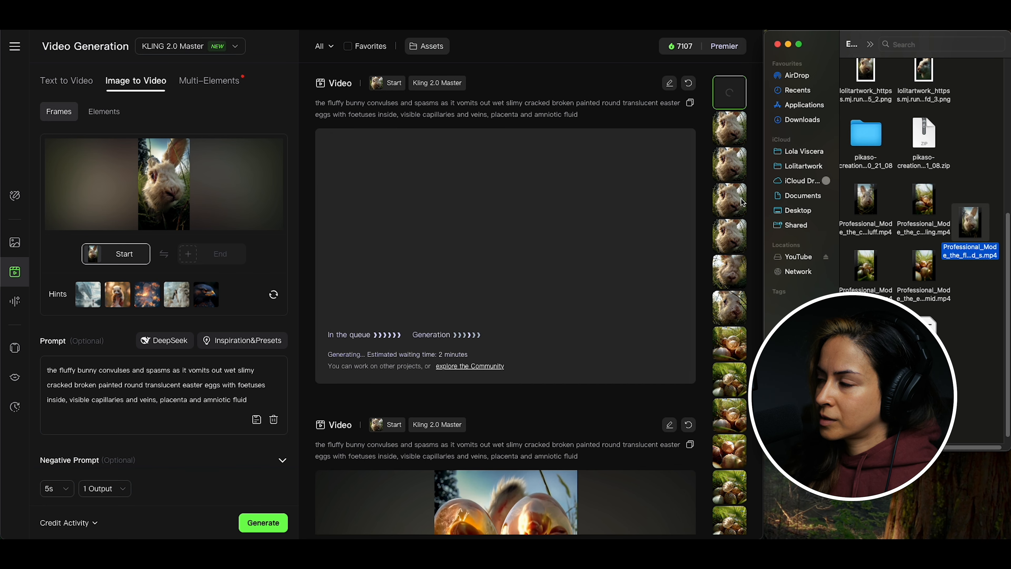
pyautogui.hotkey('ctrl', 'Left')
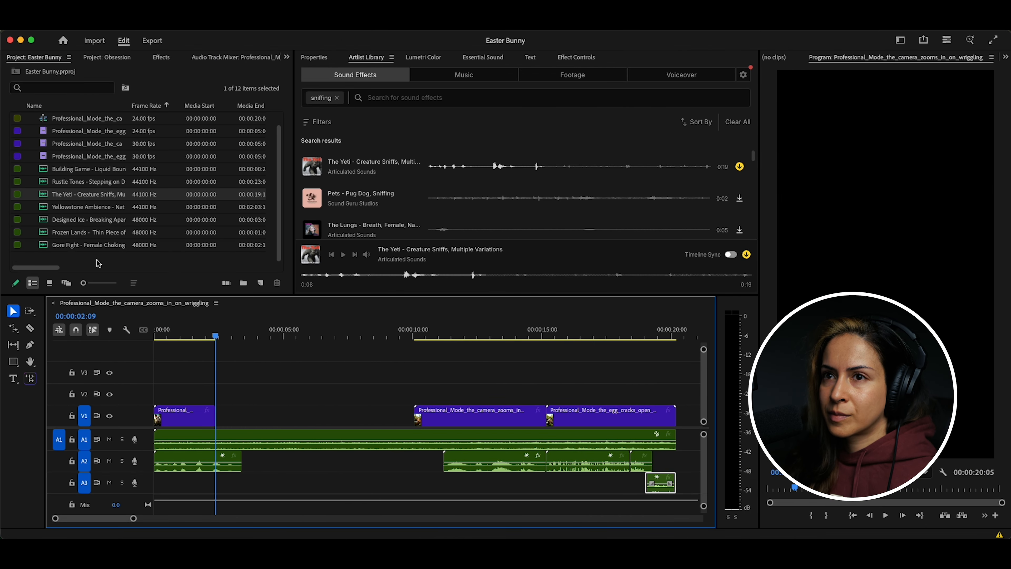
pyautogui.doubleClick(98, 263)
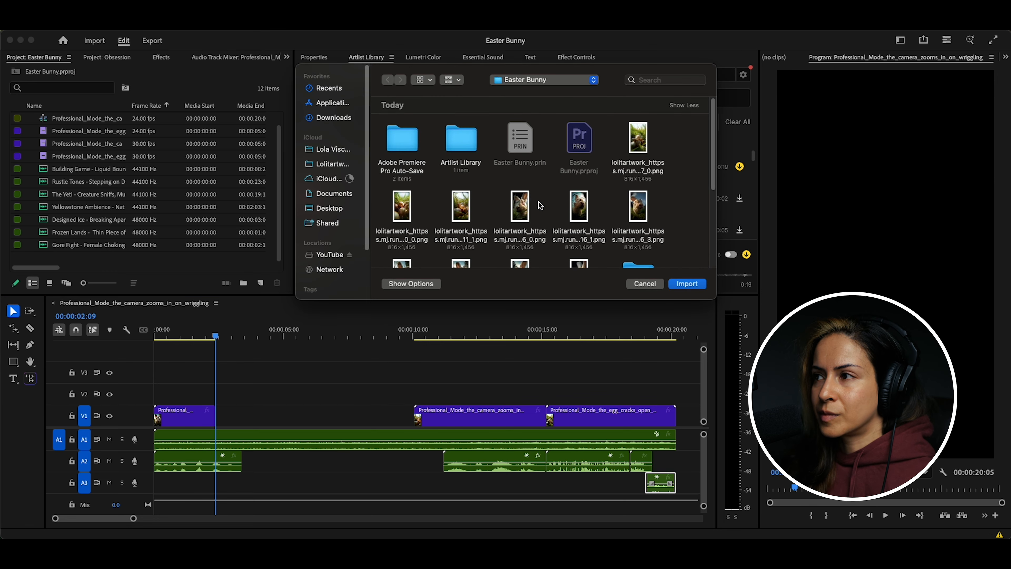
pyautogui.scroll(-5, 541, 206)
pyautogui.scroll(-2, 598, 223)
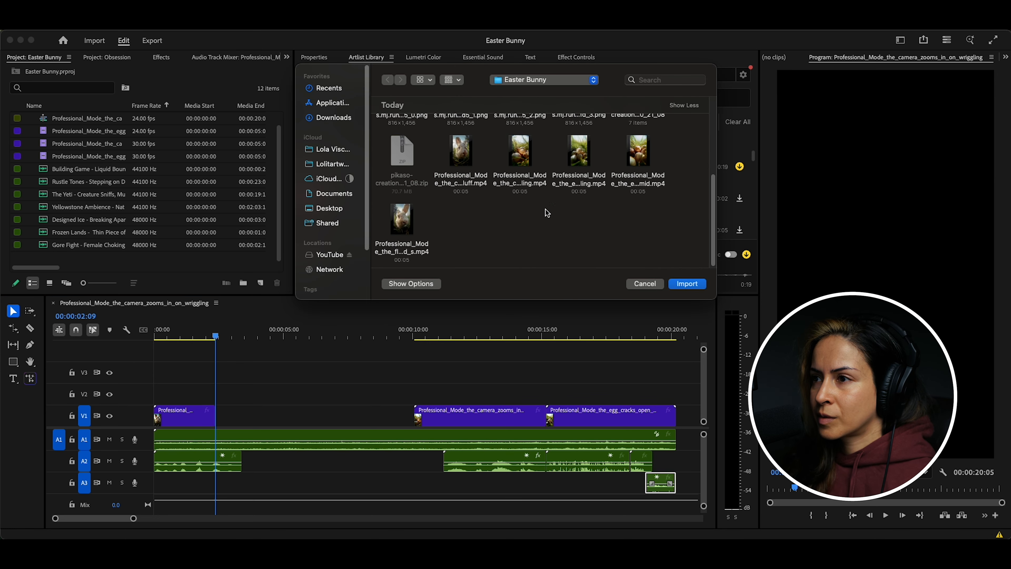
pyautogui.click(468, 163)
pyautogui.press('space')
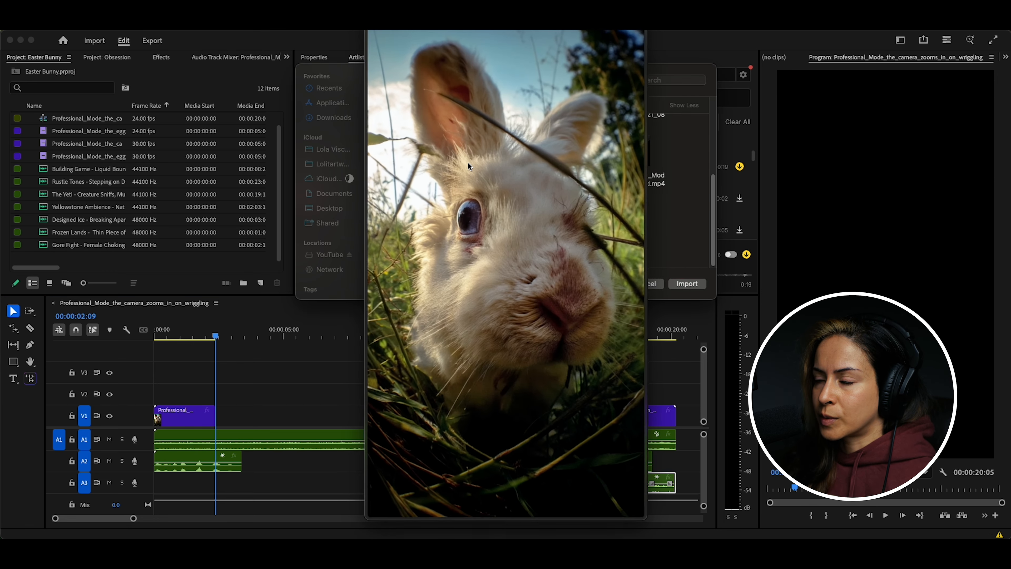
pyautogui.press('space')
pyautogui.click(404, 208)
pyautogui.press('space')
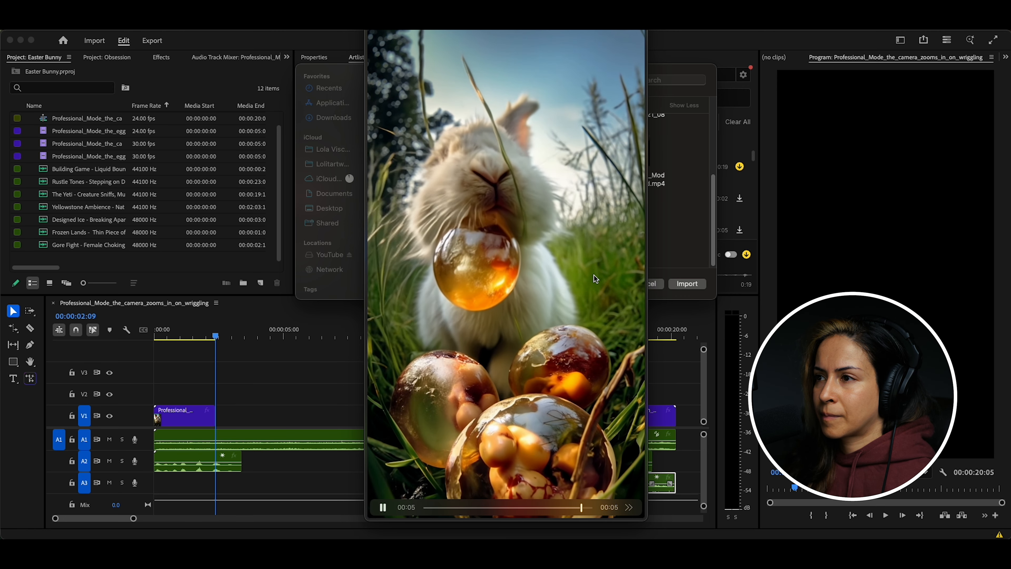
pyautogui.press('space')
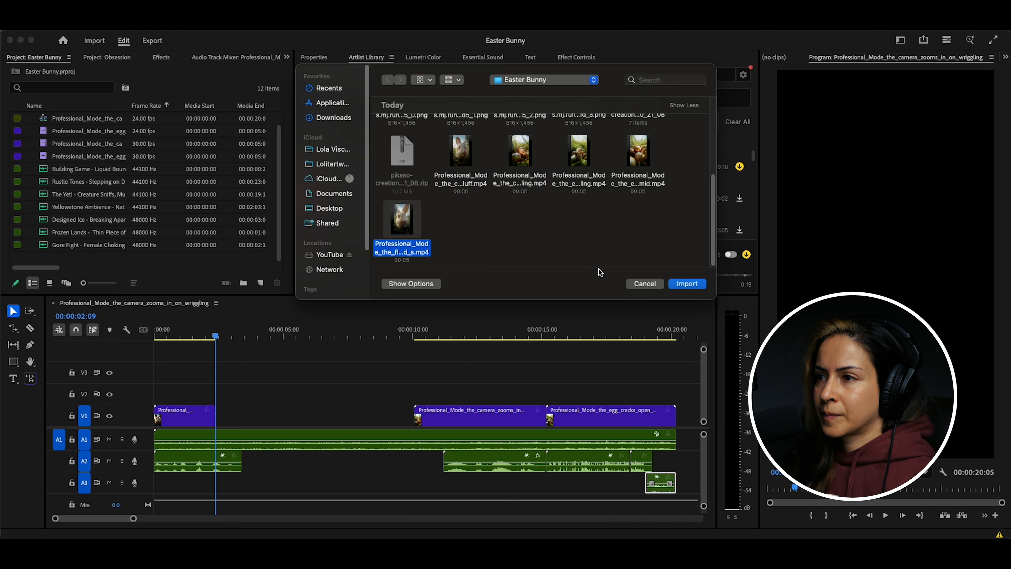
pyautogui.click(688, 283)
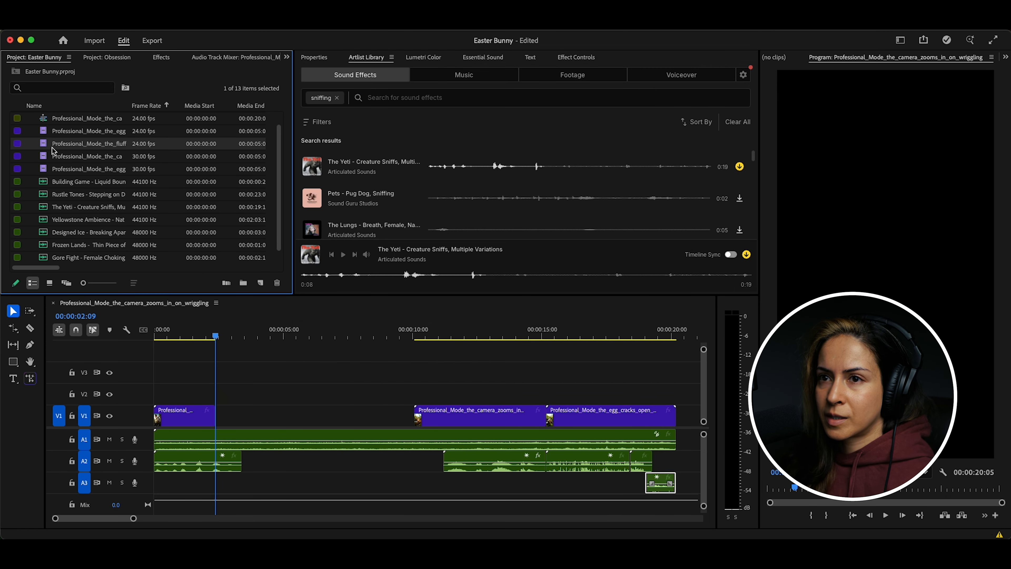
# Place the fluffy bunny convulses clip on V1 directly after the opening clip at 00:00:02:09 and play both clips
pyautogui.moveTo(238, 287); pyautogui.dragTo(222, 414)
pyautogui.press('space')
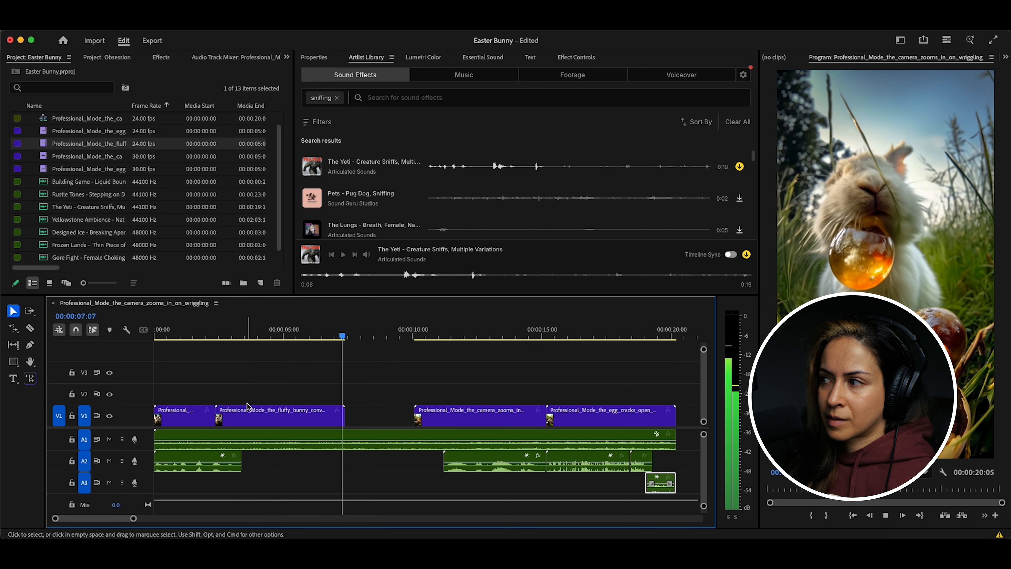
pyautogui.press('space')
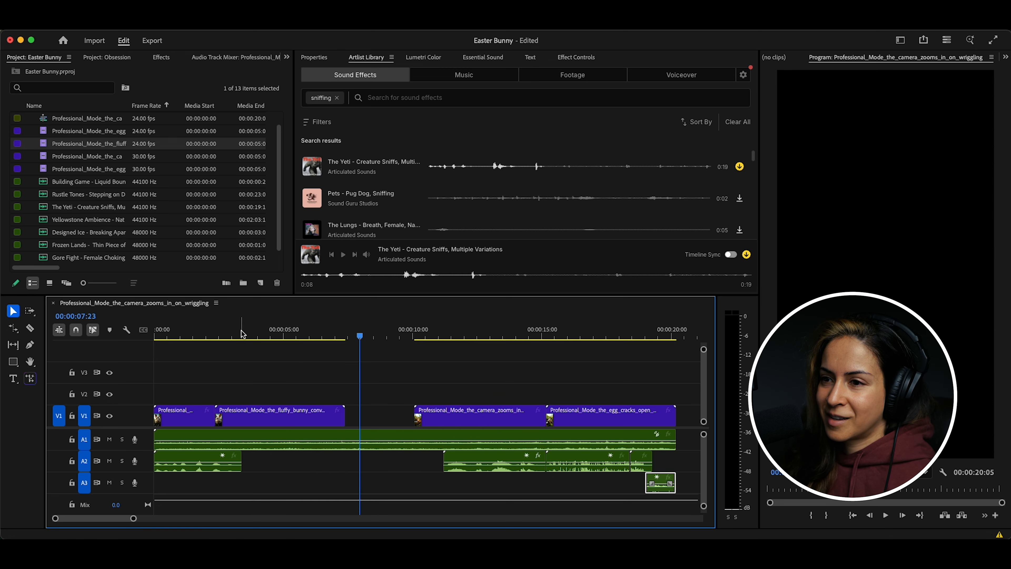
pyautogui.press('Home')
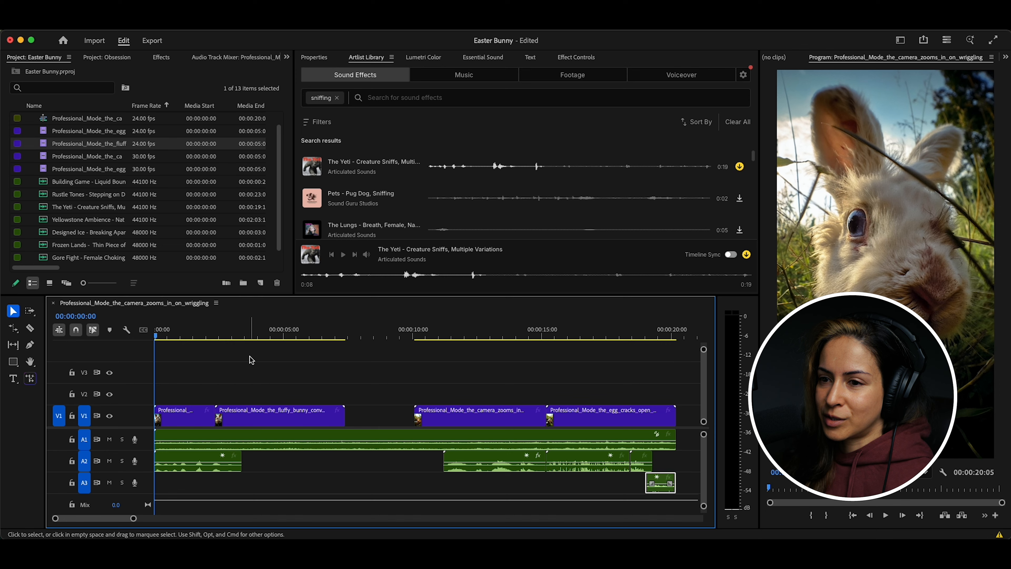
pyautogui.press('space')
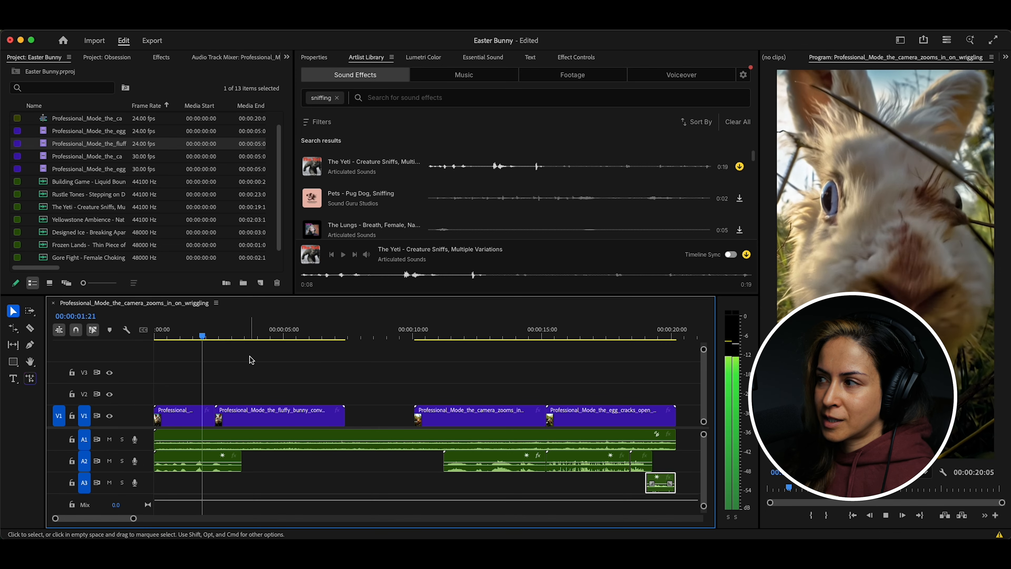
pyautogui.press('space')
# Shift the fluffy bunny clip slightly later on V1 and extend the opening clip's end to meet it
pyautogui.moveTo(226, 338)
pyautogui.mouseDown()
pyautogui.moveTo(196, 336)
pyautogui.moveTo(216, 335)
pyautogui.mouseUp()
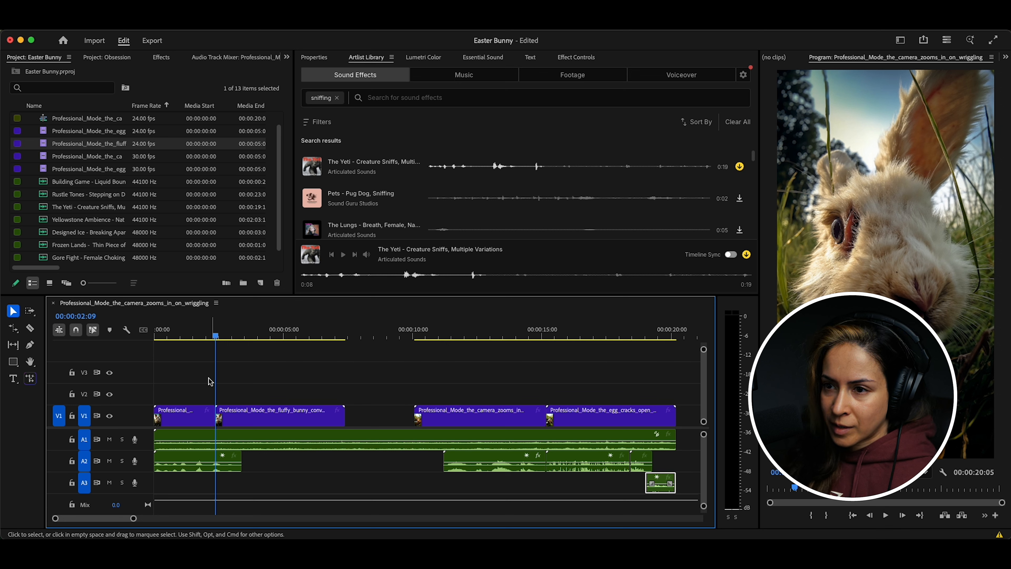
pyautogui.scroll(4, 210, 433)
pyautogui.hscroll(-2, 209, 433)
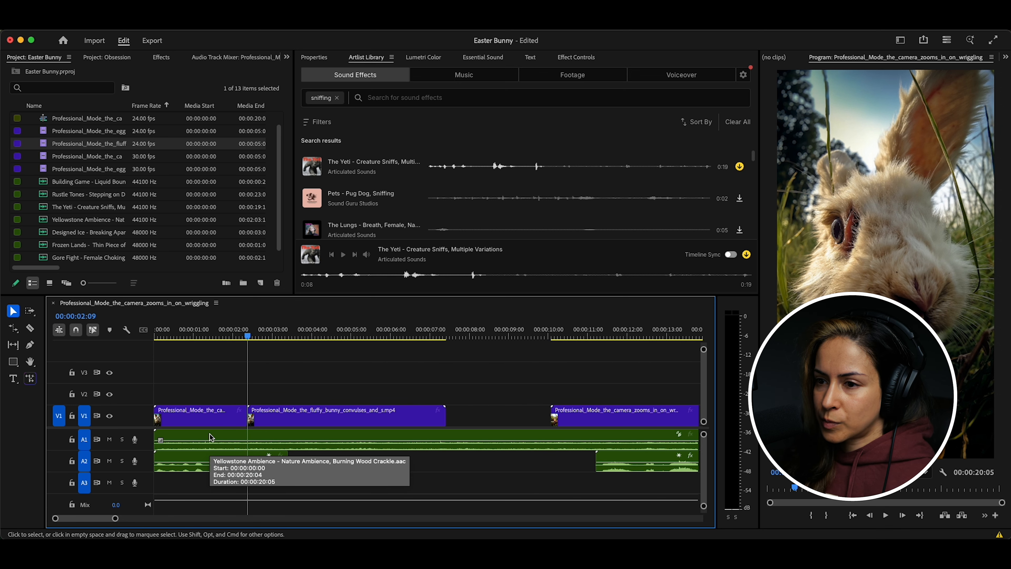
pyautogui.moveTo(289, 420); pyautogui.dragTo(308, 421)
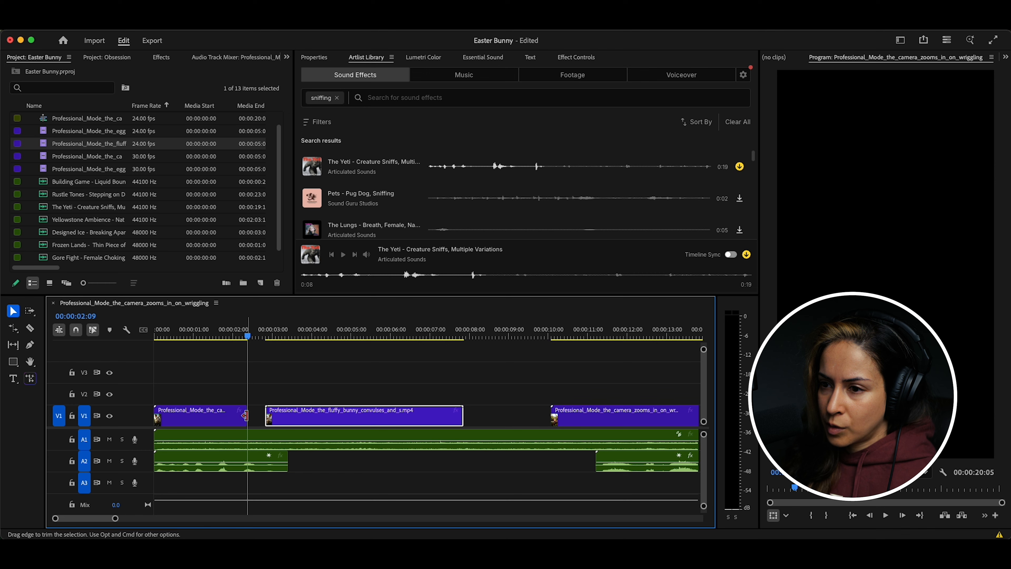
pyautogui.moveTo(248, 417); pyautogui.dragTo(258, 417)
pyautogui.press('space')
pyautogui.press('space')
pyautogui.moveTo(255, 337); pyautogui.dragTo(275, 337)
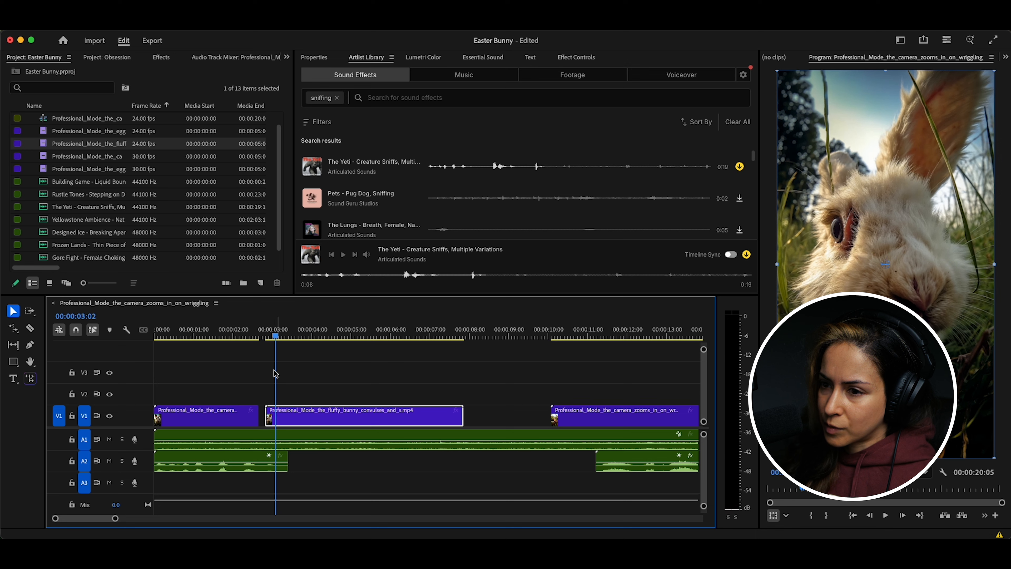
pyautogui.moveTo(257, 415); pyautogui.dragTo(264, 416)
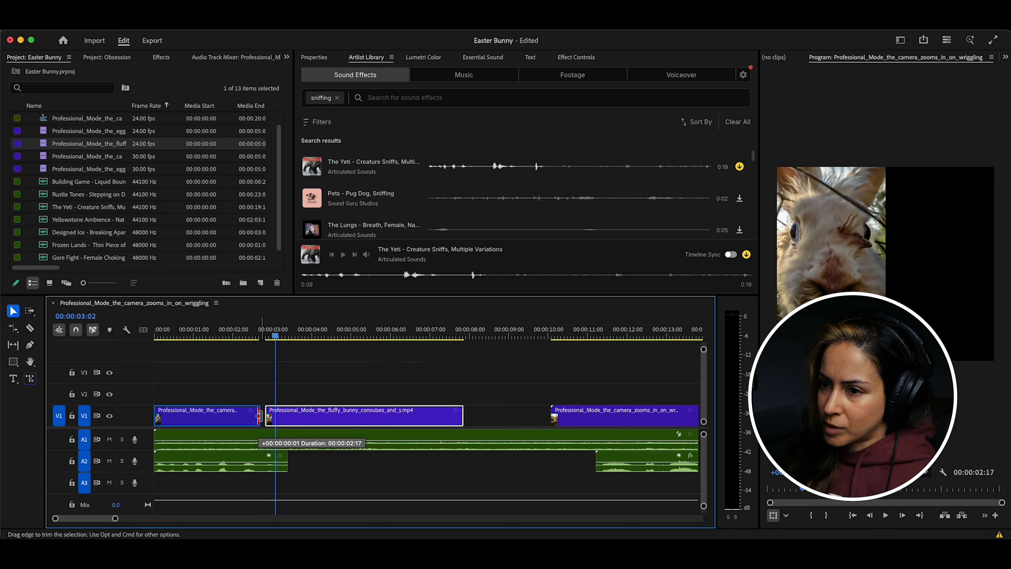
# Move the fluffy bunny clip back to 00:00:02:14 and trim the A2 sniffing sound to that cut, checking it in playback
pyautogui.moveTo(238, 337)
pyautogui.mouseDown()
pyautogui.moveTo(268, 340)
pyautogui.moveTo(227, 338)
pyautogui.moveTo(256, 333)
pyautogui.mouseUp()
pyautogui.press('space')
pyautogui.press('space')
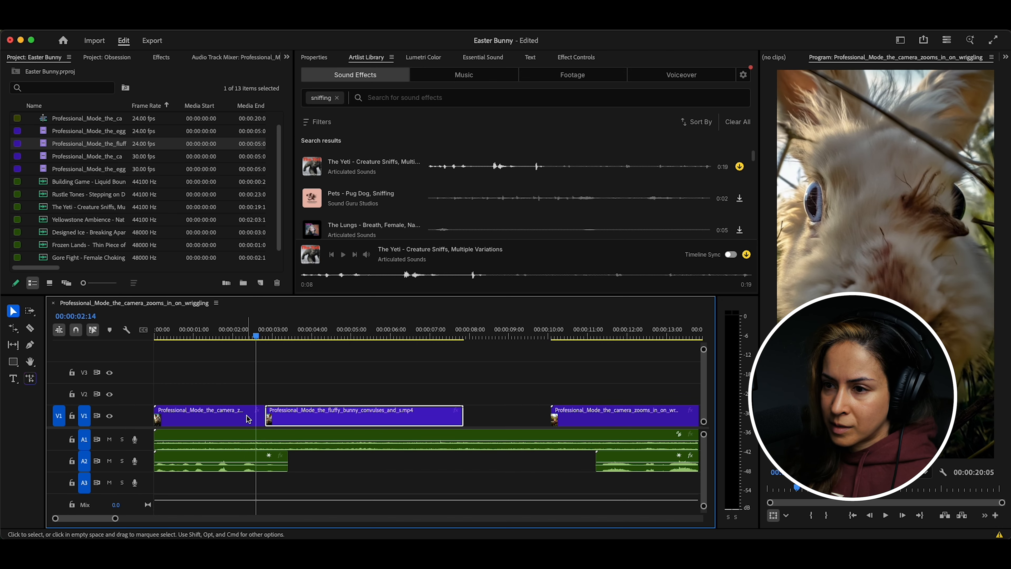
pyautogui.moveTo(261, 415); pyautogui.dragTo(277, 417)
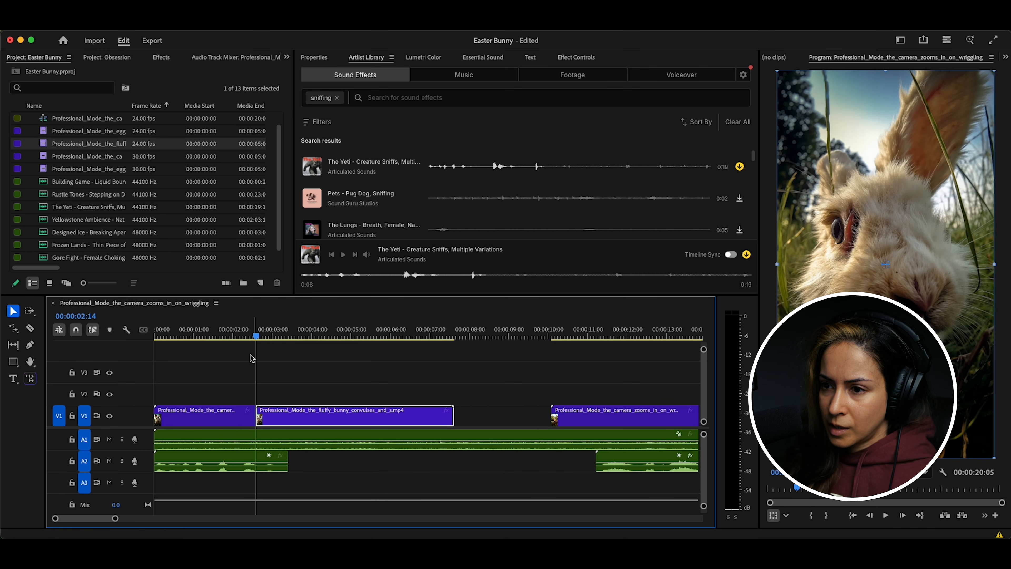
pyautogui.moveTo(286, 456); pyautogui.dragTo(255, 456)
pyautogui.moveTo(190, 330); pyautogui.dragTo(113, 329)
pyautogui.press('space')
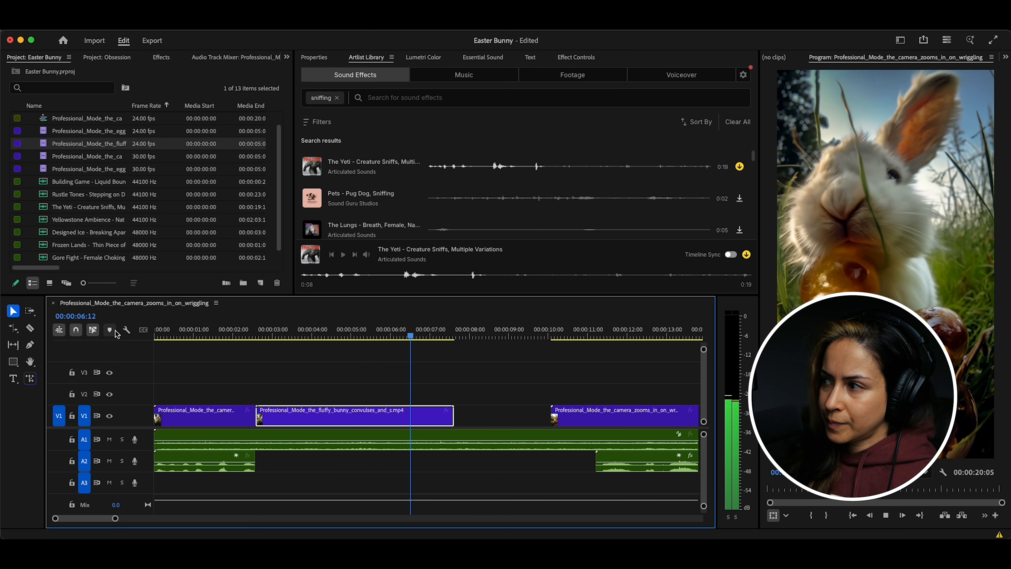
pyautogui.press('space')
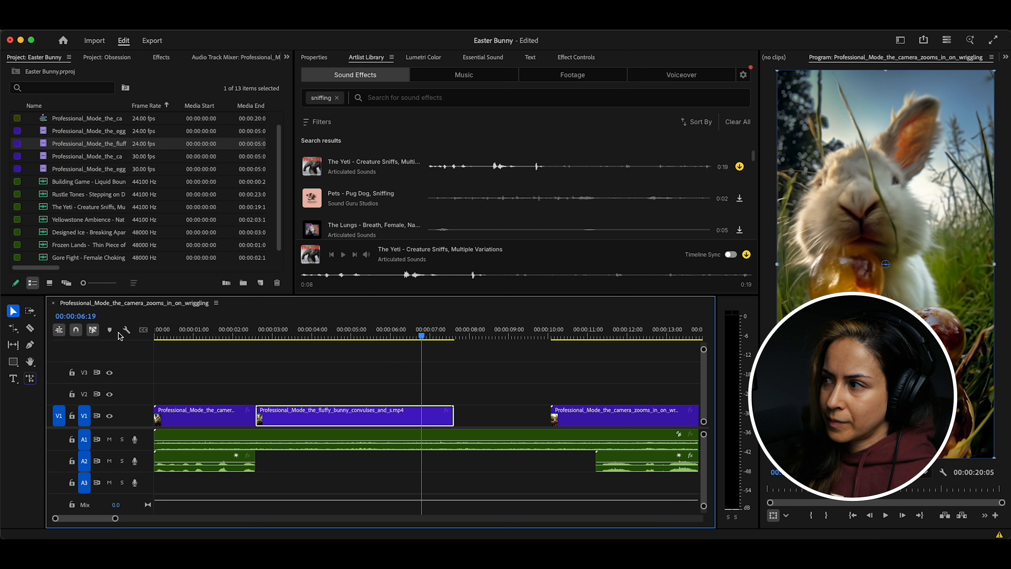
# Clear the "sniffing" search, paste a copy of the A2 sniffing sound at 00:00:02:14 and extend its end beyond the fluffy bunny clip
pyautogui.click(337, 98)
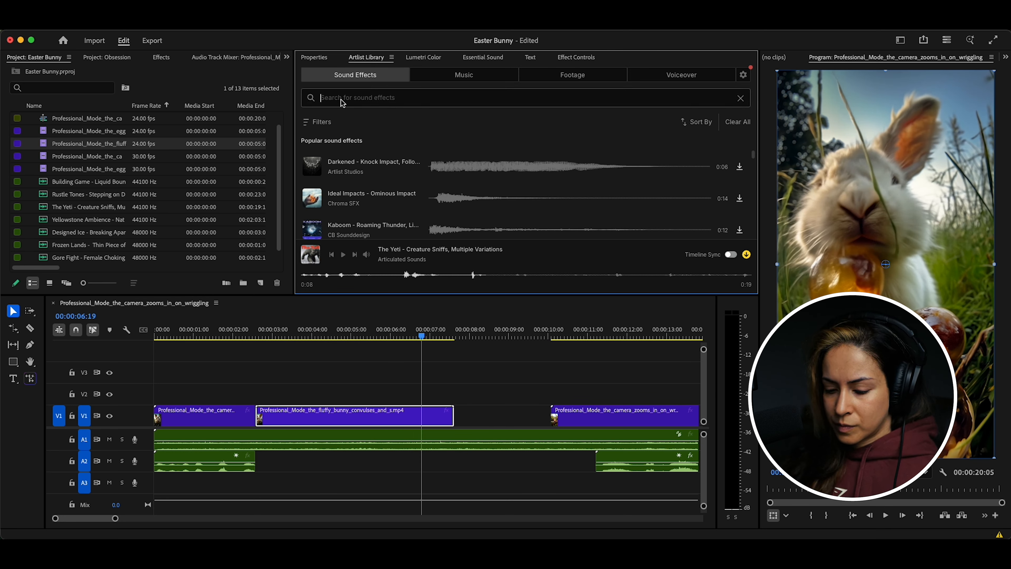
pyautogui.click(232, 467)
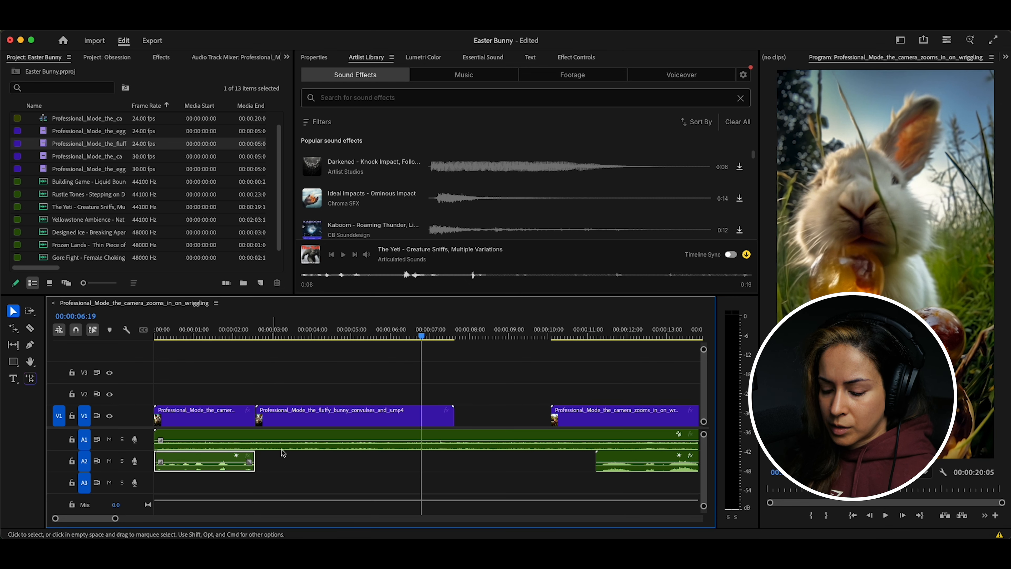
pyautogui.click(250, 330)
pyautogui.moveTo(250, 330); pyautogui.dragTo(254, 329)
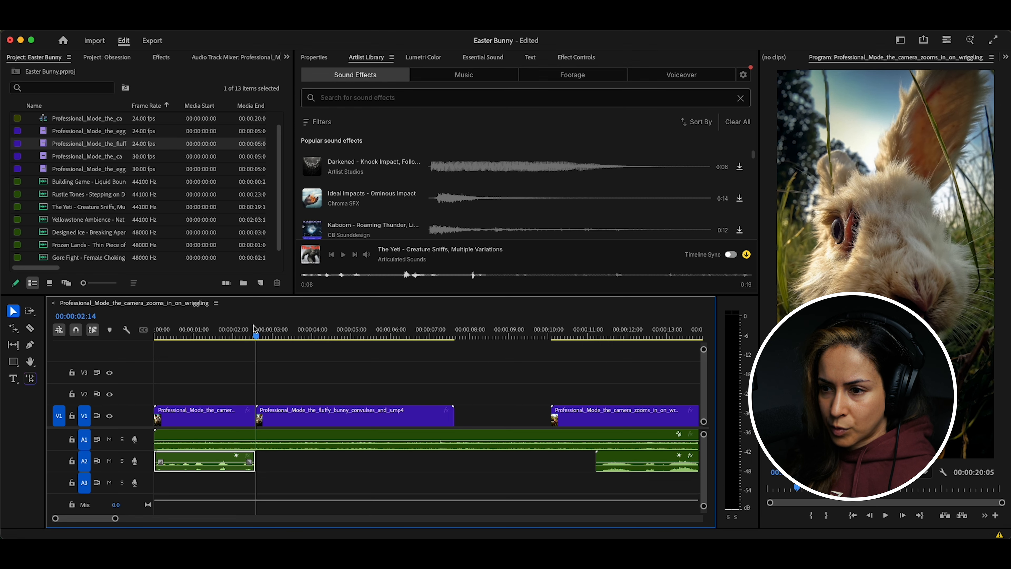
pyautogui.press('super+v')
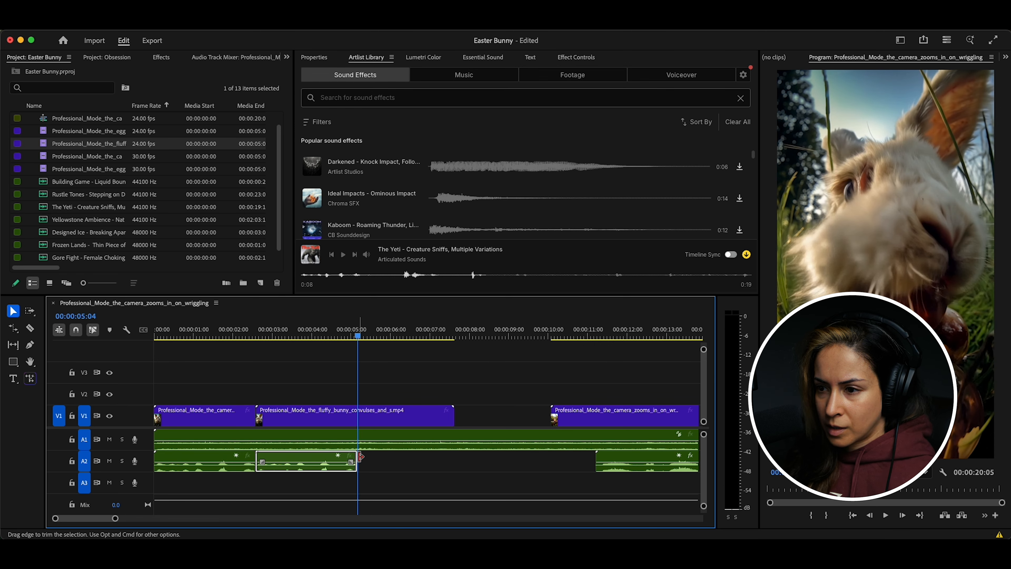
pyautogui.moveTo(357, 456); pyautogui.dragTo(487, 457)
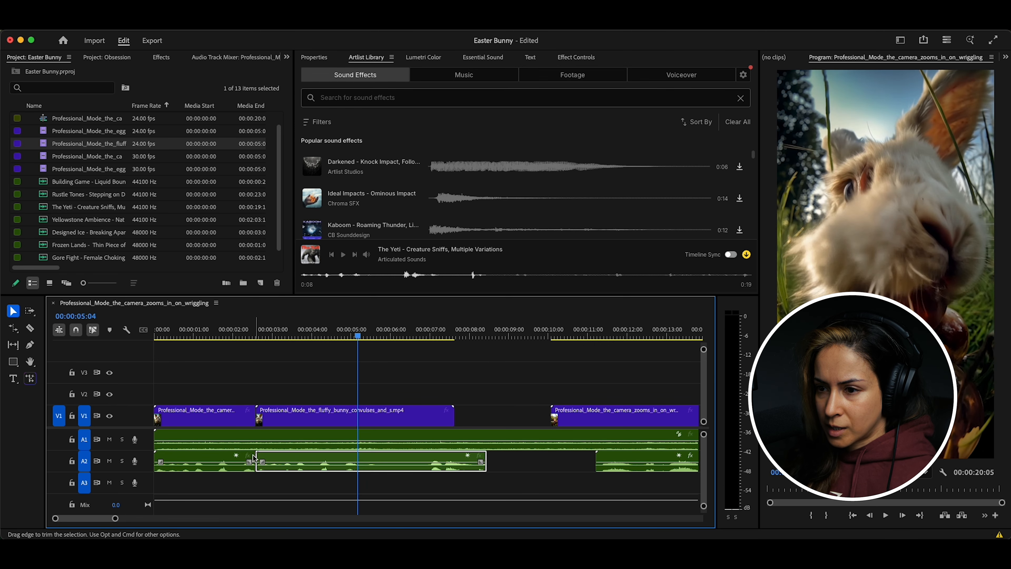
# Trim the copied sniffing sound to a different section about 1.5 seconds long, starting at 00:00:02:14, and play it with the video
pyautogui.moveTo(259, 458)
pyautogui.mouseDown()
pyautogui.moveTo(359, 458)
pyautogui.moveTo(263, 457)
pyautogui.moveTo(327, 457)
pyautogui.moveTo(275, 463)
pyautogui.mouseUp()
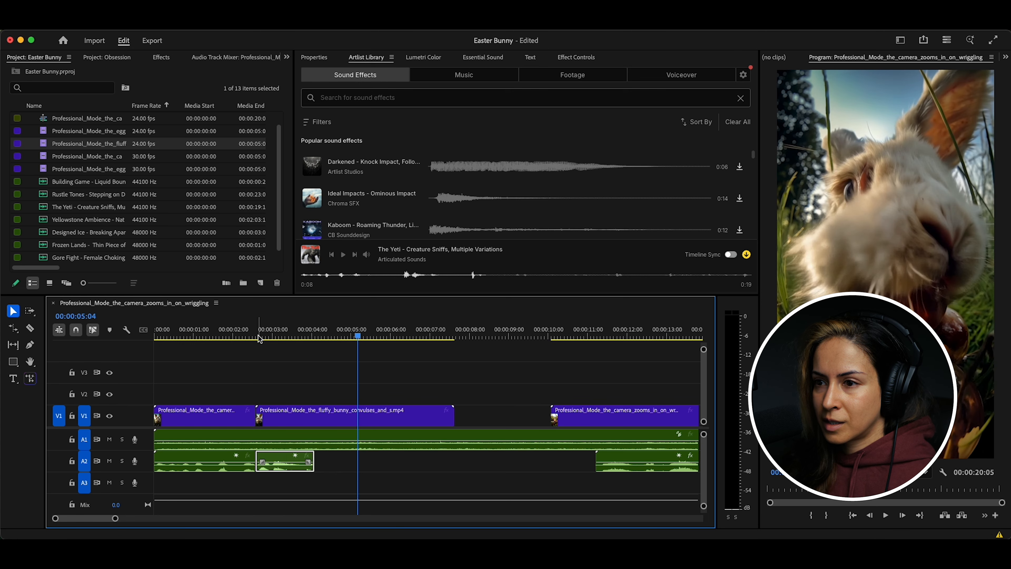
pyautogui.click(246, 336)
pyautogui.press('space')
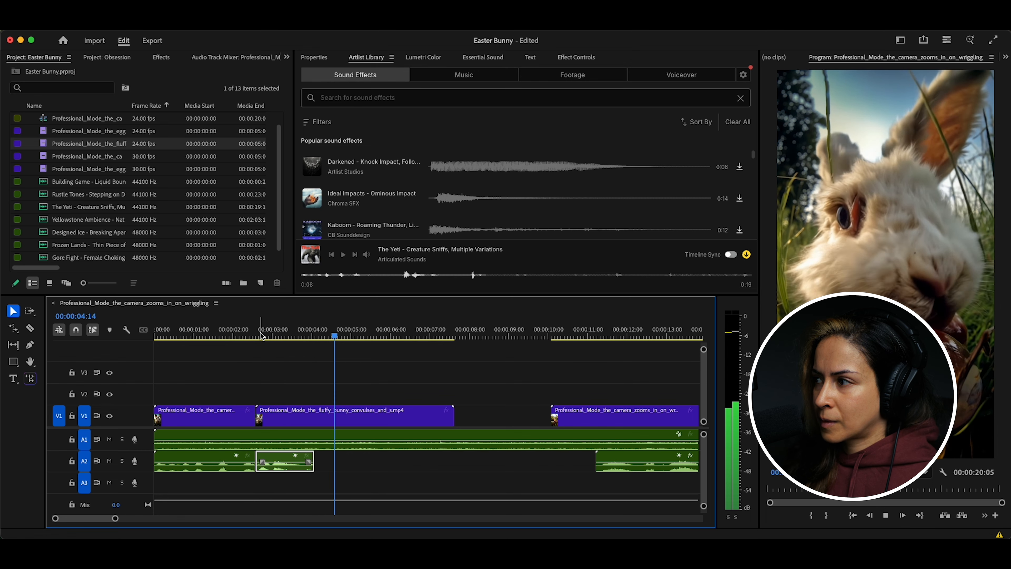
pyautogui.press('space')
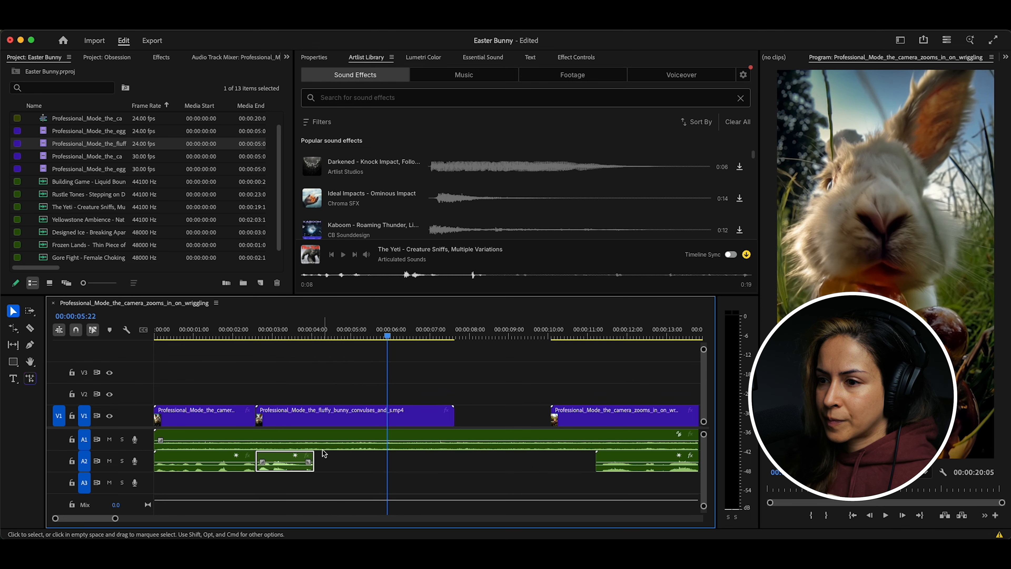
# Extend the copied sniffing sound on A2 to the end of the fluffy bunny clip and play back the section
pyautogui.moveTo(312, 459); pyautogui.dragTo(453, 460)
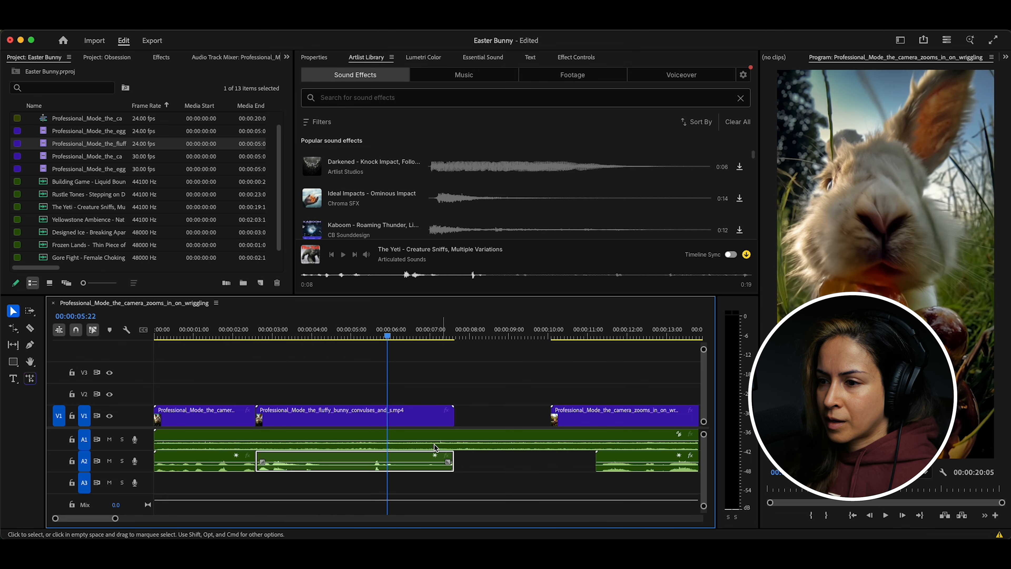
pyautogui.click(288, 335)
pyautogui.press('space')
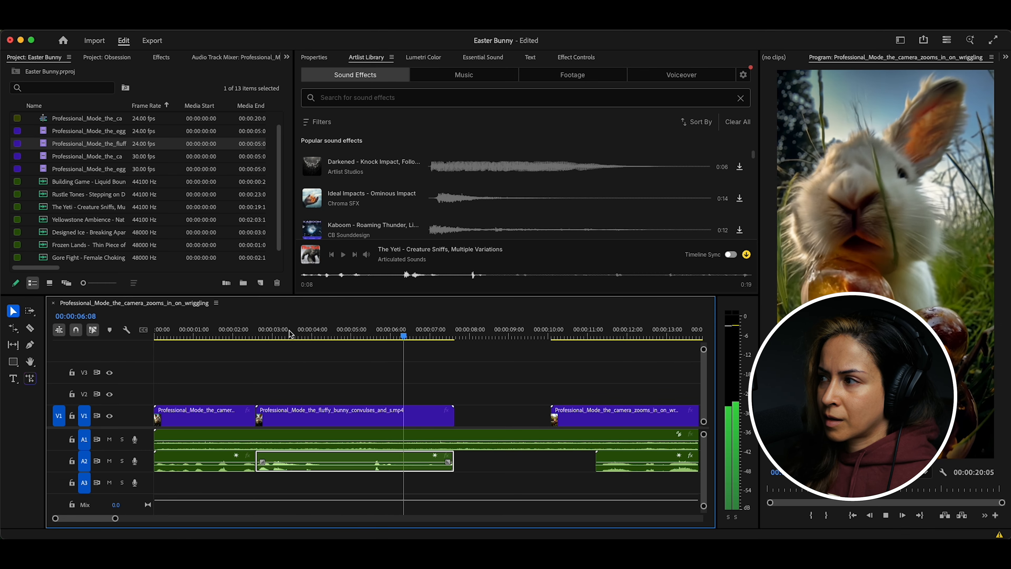
# Stop playback, save the project, and search the Artlist sound effects for "thud"
pyautogui.press('space')
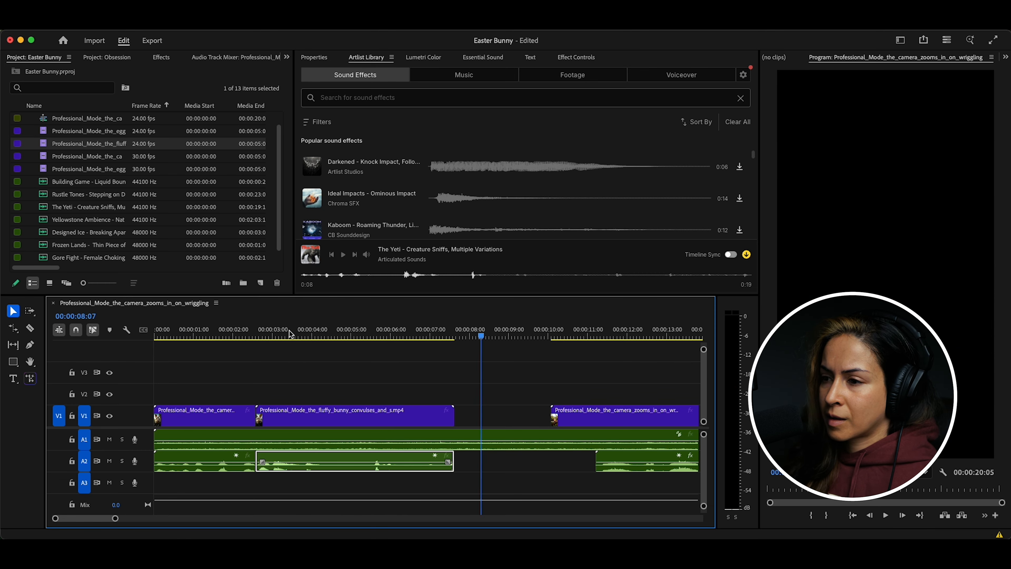
pyautogui.press('super+s')
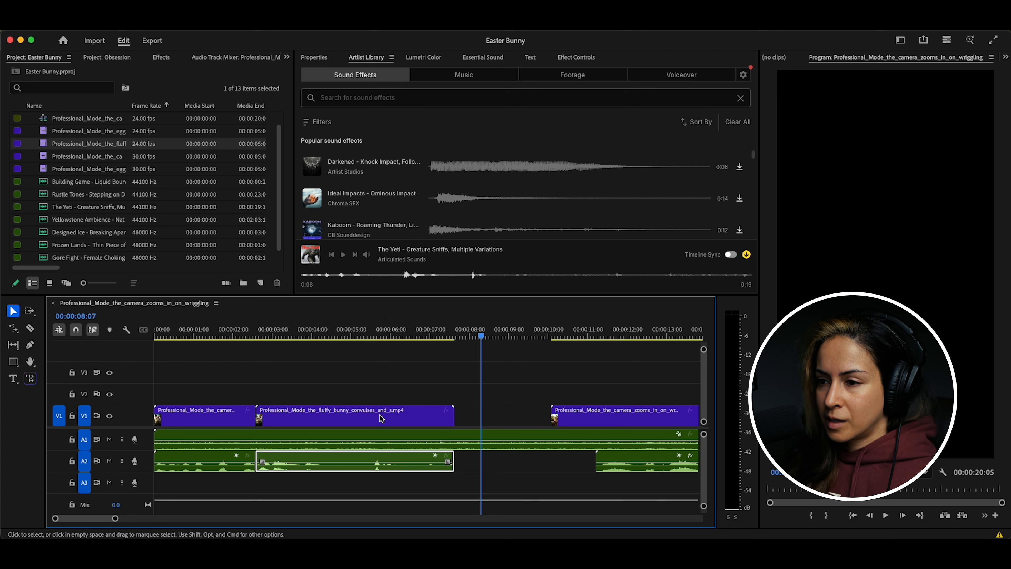
pyautogui.click(376, 99)
pyautogui.write('thuds')
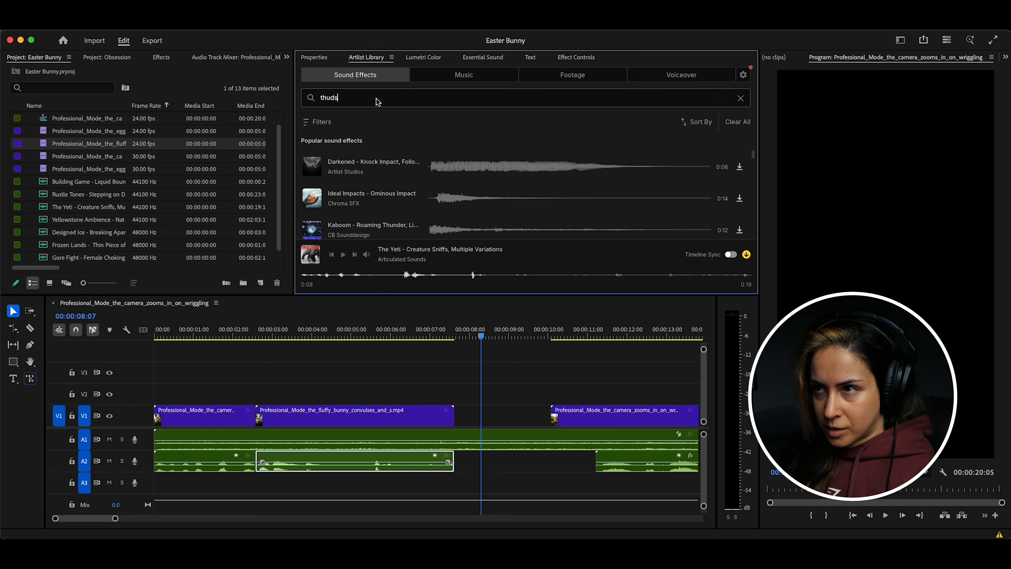
pyautogui.press('Return')
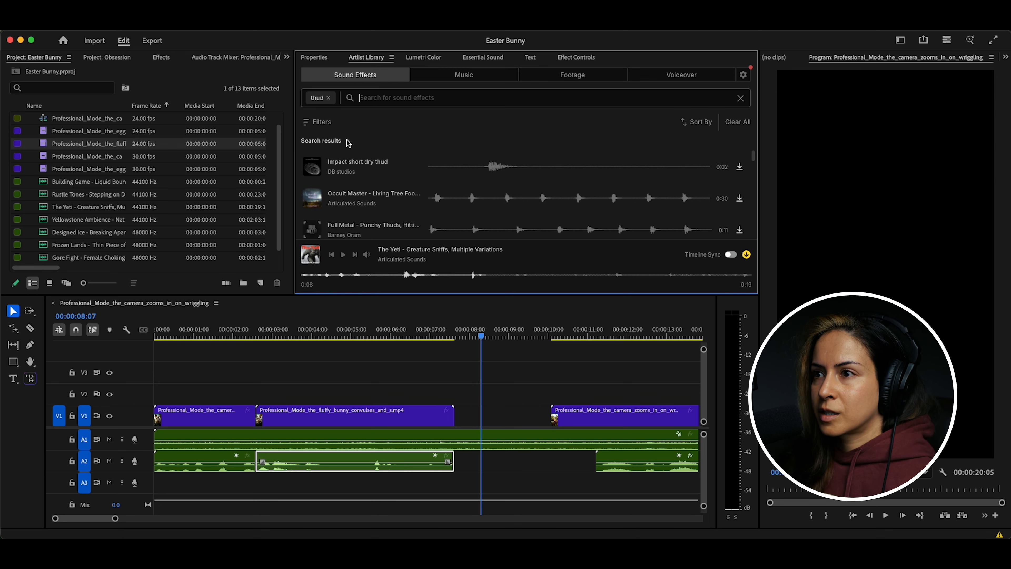
# Audition the first thud results: "Impact short dry thud", "Living Tree Footsteps" and "Punchy Thuds, Hitting Metal"
pyautogui.click(313, 167)
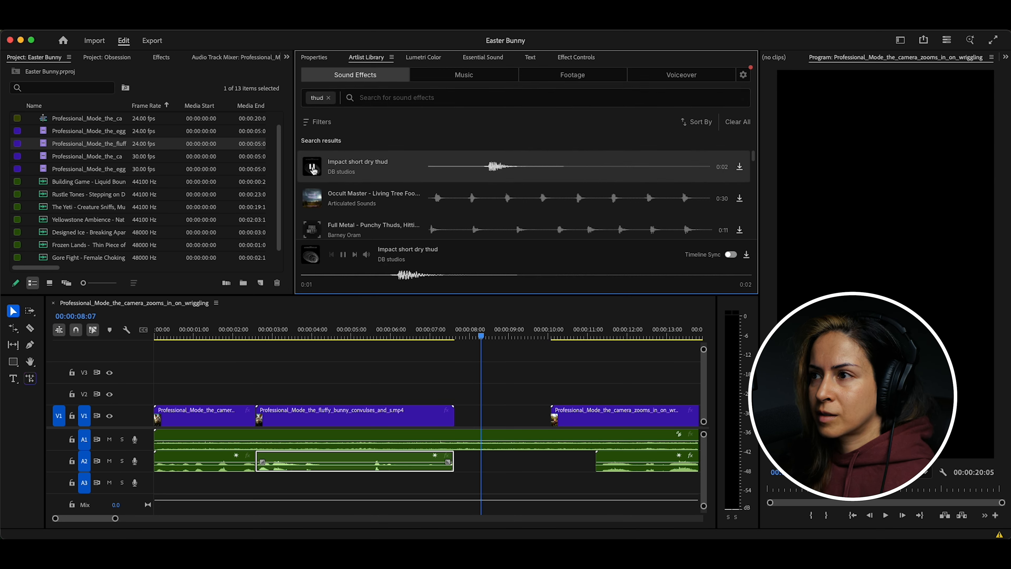
pyautogui.click(313, 197)
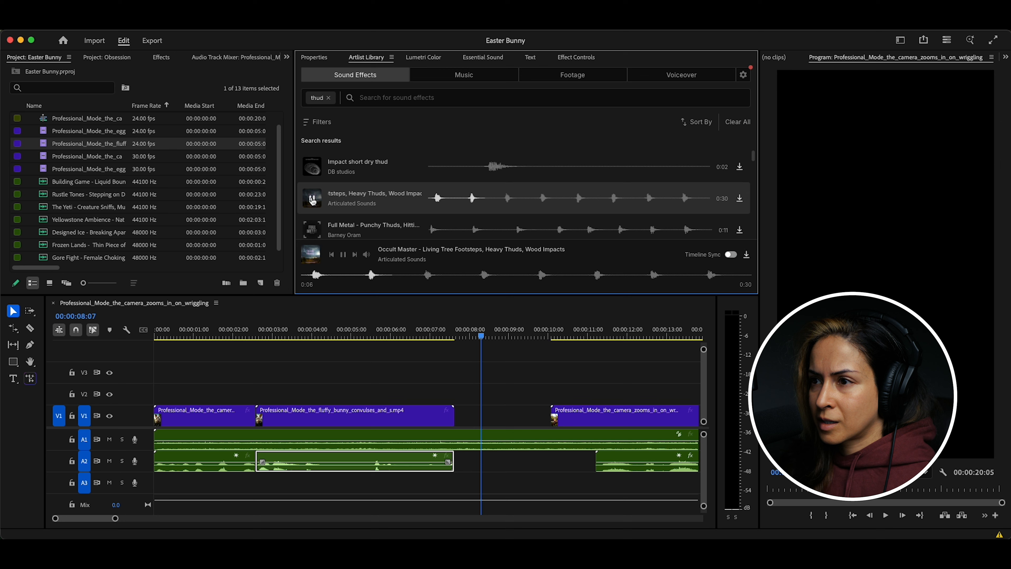
pyautogui.scroll(-1, 313, 205)
pyautogui.click(314, 207)
pyautogui.scroll(-1, 315, 207)
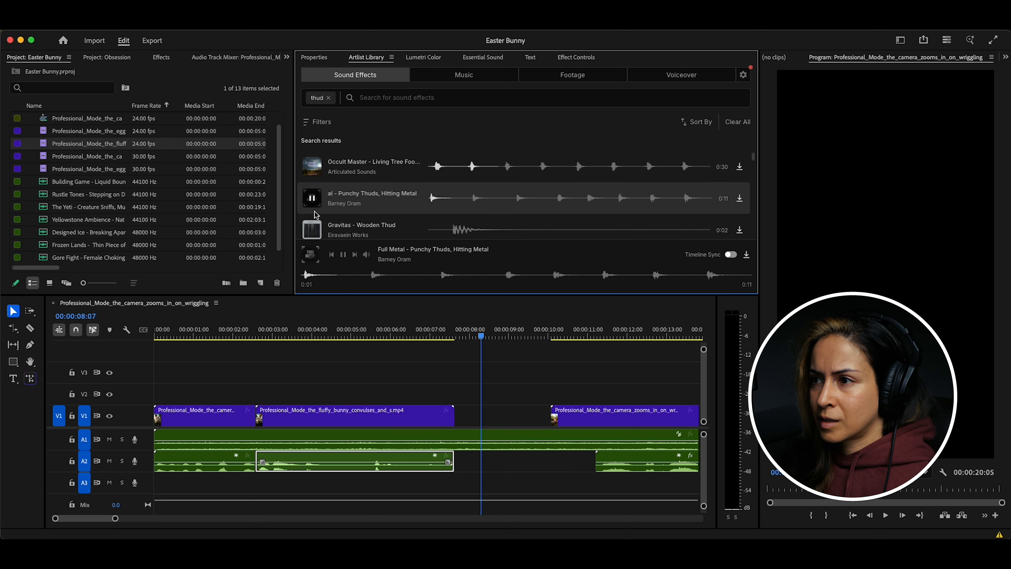
pyautogui.click(313, 159)
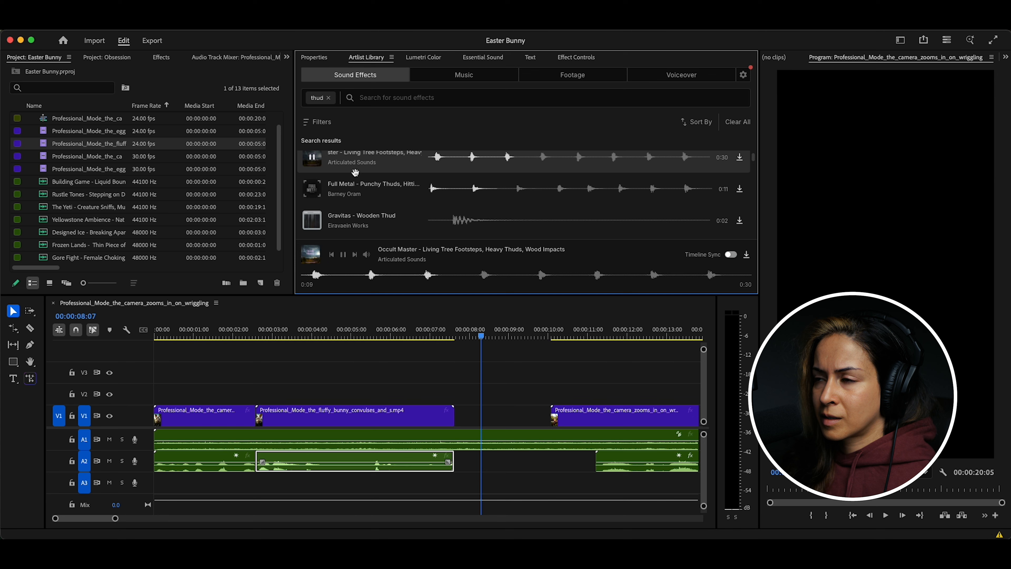
# Audition further thud results, including "Shattered - Dry Thuds, Cracking, Thump Impact" and "Impacts various short dry punches thud"
pyautogui.scroll(-5, 356, 172)
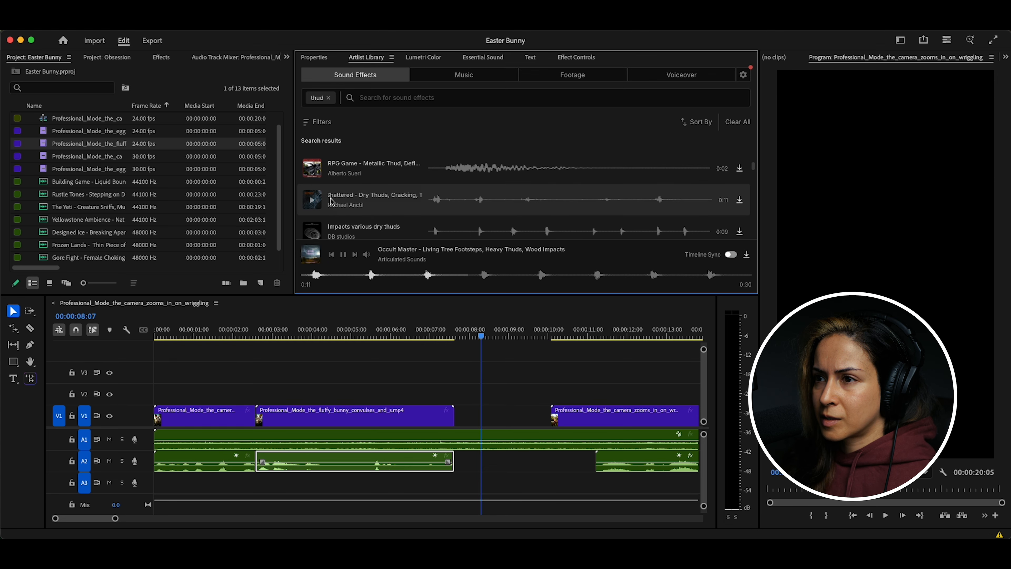
pyautogui.click(313, 200)
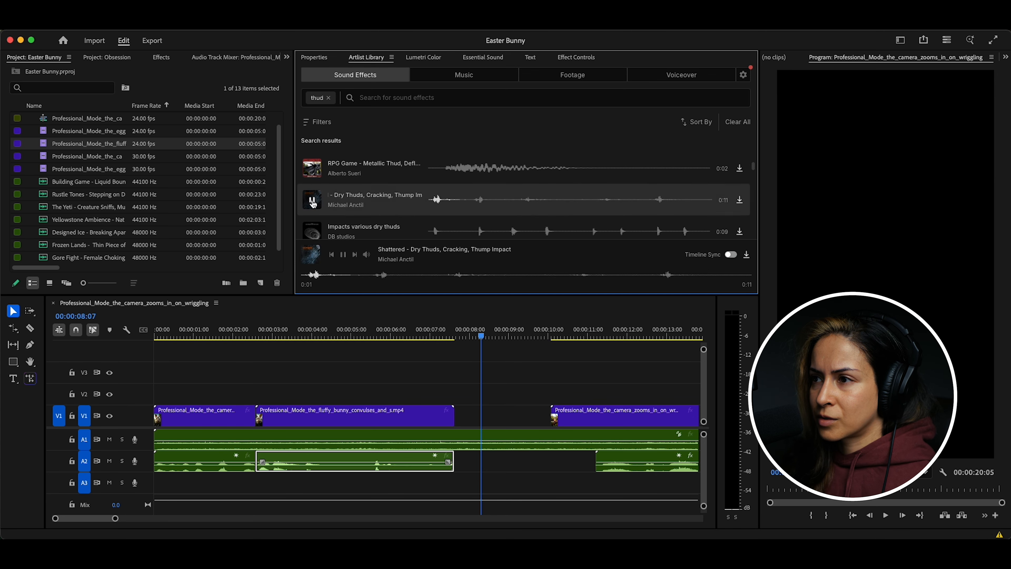
pyautogui.scroll(-1, 313, 202)
pyautogui.click(313, 209)
pyautogui.scroll(-6, 319, 213)
pyautogui.scroll(-8, 333, 215)
pyautogui.scroll(3, 332, 212)
pyautogui.click(312, 168)
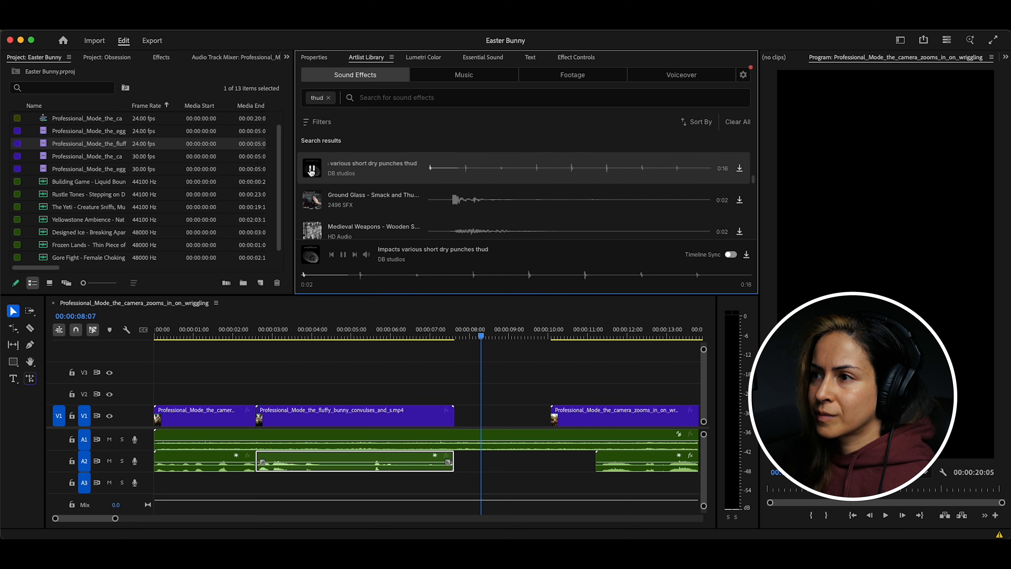
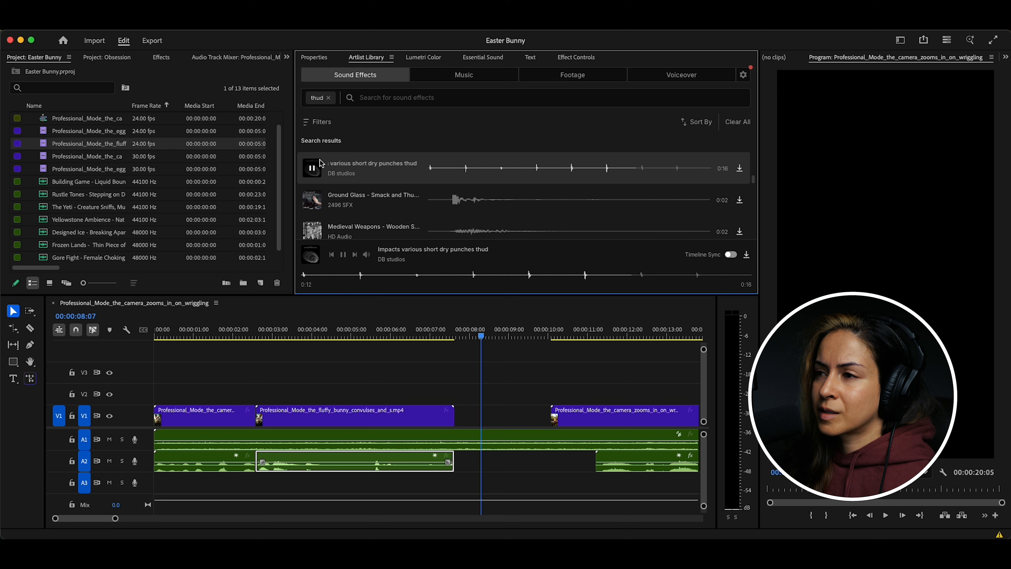
# Place "Impacts various short dry punches thud" on A3 at the sequence start and trim its beginning to just before 00:00:04:06
pyautogui.moveTo(317, 172); pyautogui.dragTo(251, 502)
pyautogui.moveTo(182, 506); pyautogui.dragTo(160, 487)
pyautogui.press('-')
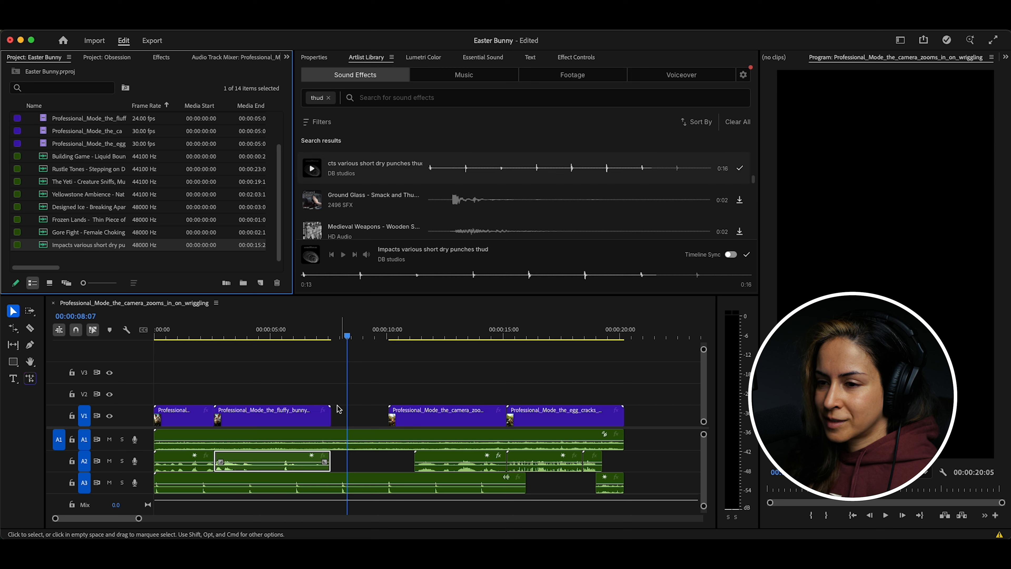
pyautogui.moveTo(214, 337); pyautogui.dragTo(255, 338)
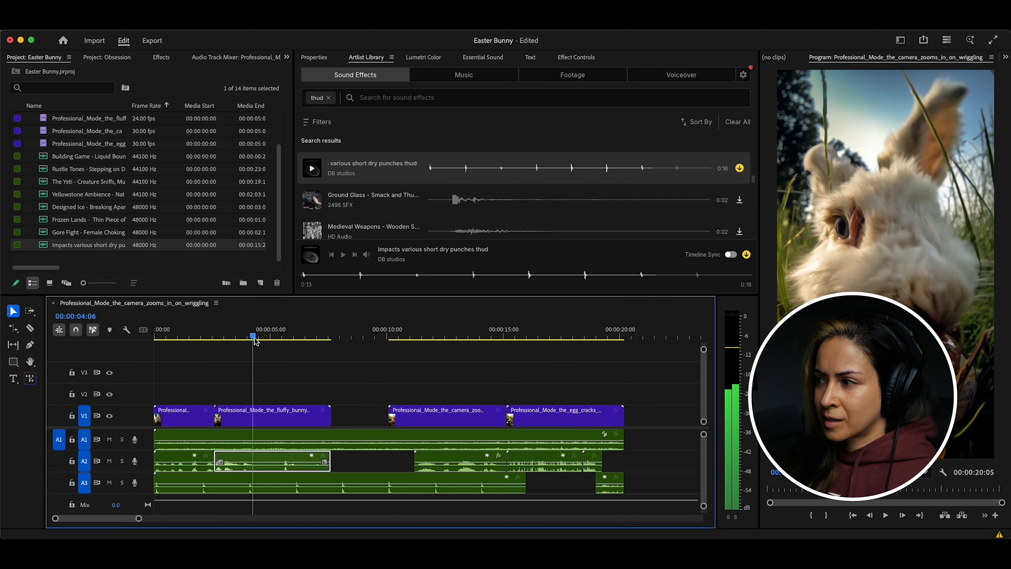
pyautogui.moveTo(156, 482); pyautogui.dragTo(249, 481)
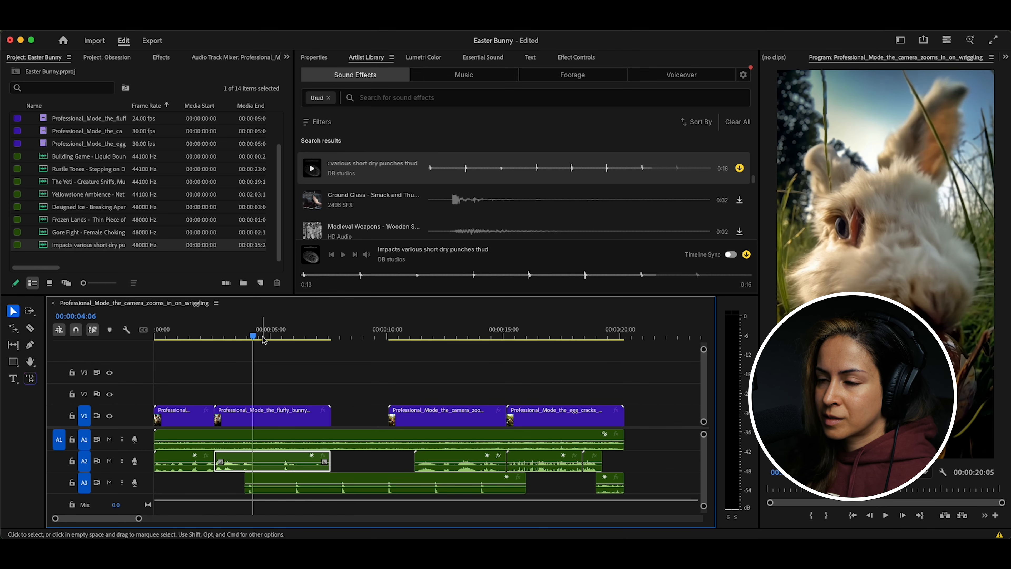
# Play back the fluffy bunny clip twice to check the timing of the A3 thuds against the picture
pyautogui.moveTo(263, 339); pyautogui.dragTo(242, 338)
pyautogui.press('space')
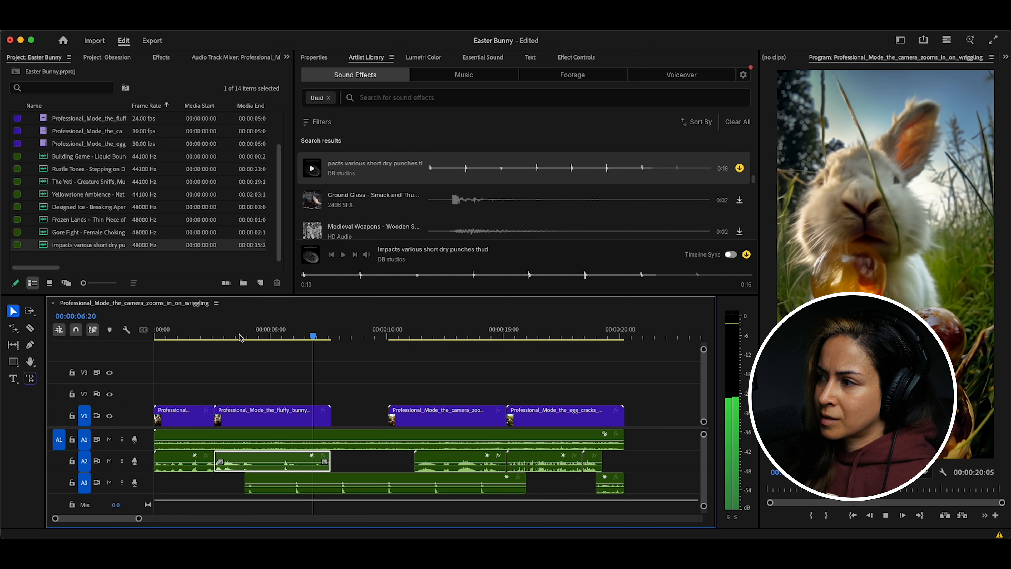
pyautogui.press('space')
pyautogui.press('=')
pyautogui.press('=')
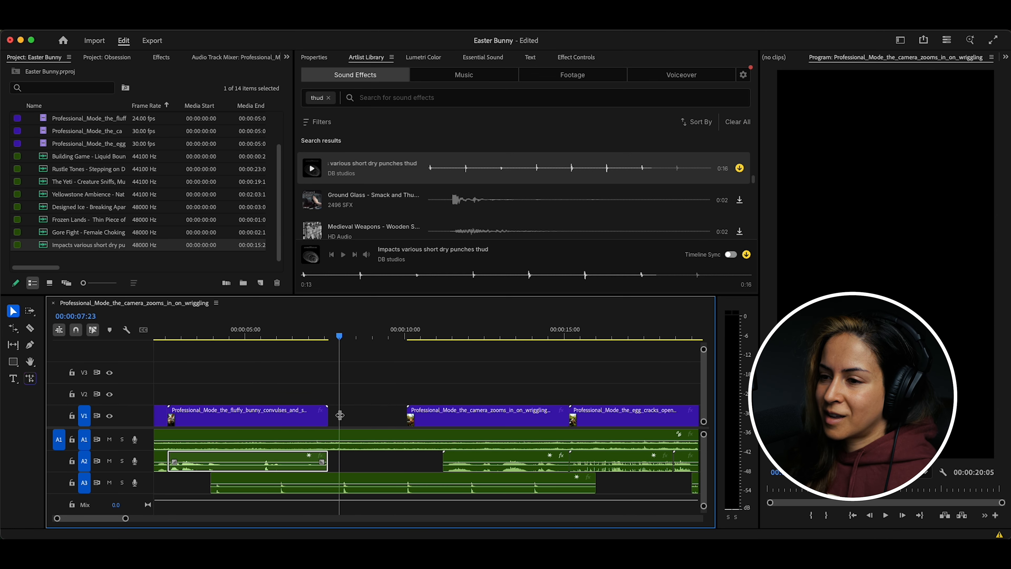
pyautogui.hscroll(-3, 361, 414)
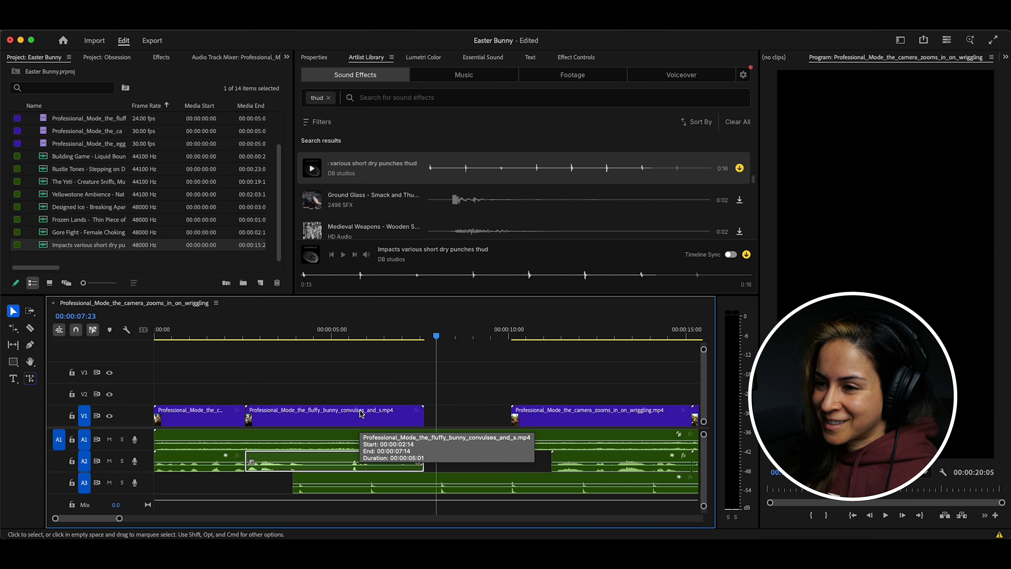
pyautogui.click(275, 334)
pyautogui.press('space')
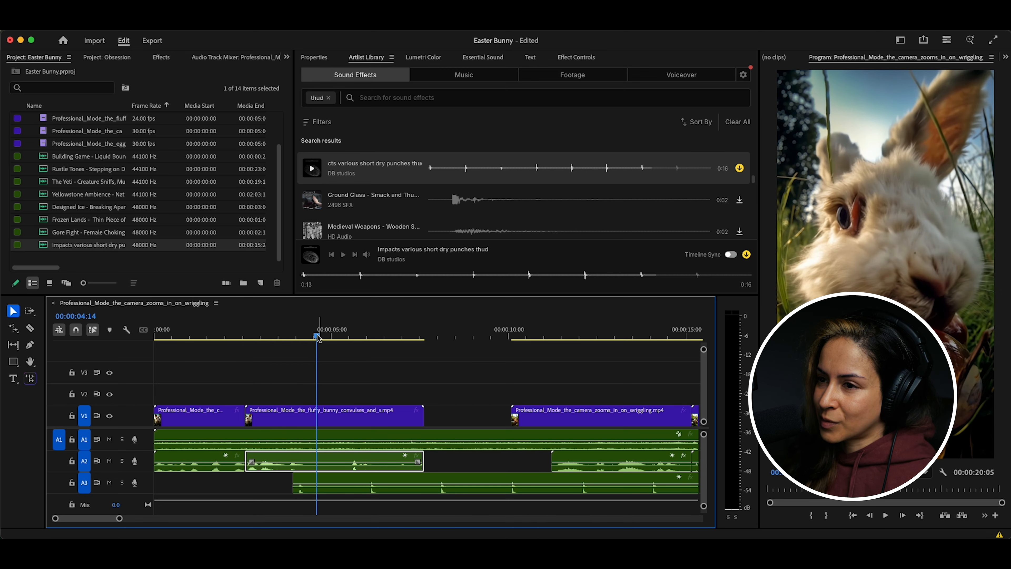
# Cut the second thud out of the A3 sound and move that short piece to 00:00:06:15
pyautogui.moveTo(282, 336); pyautogui.dragTo(391, 341)
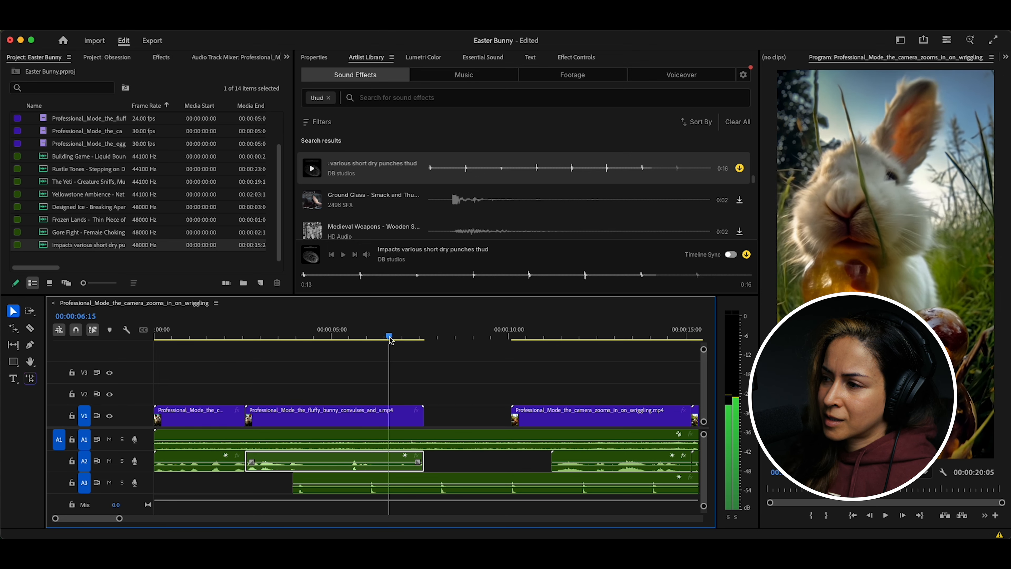
pyautogui.press('c')
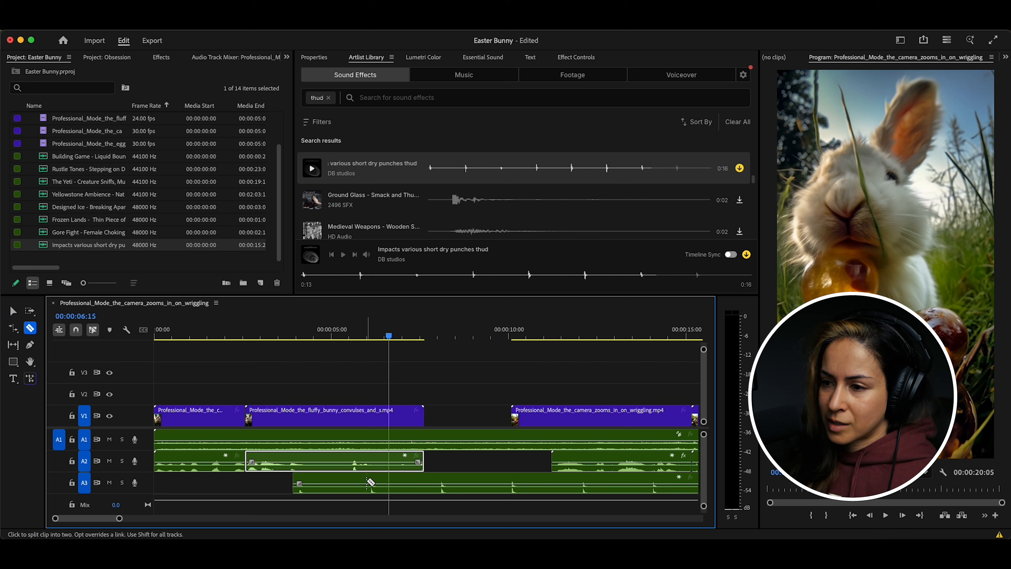
pyautogui.click(370, 483)
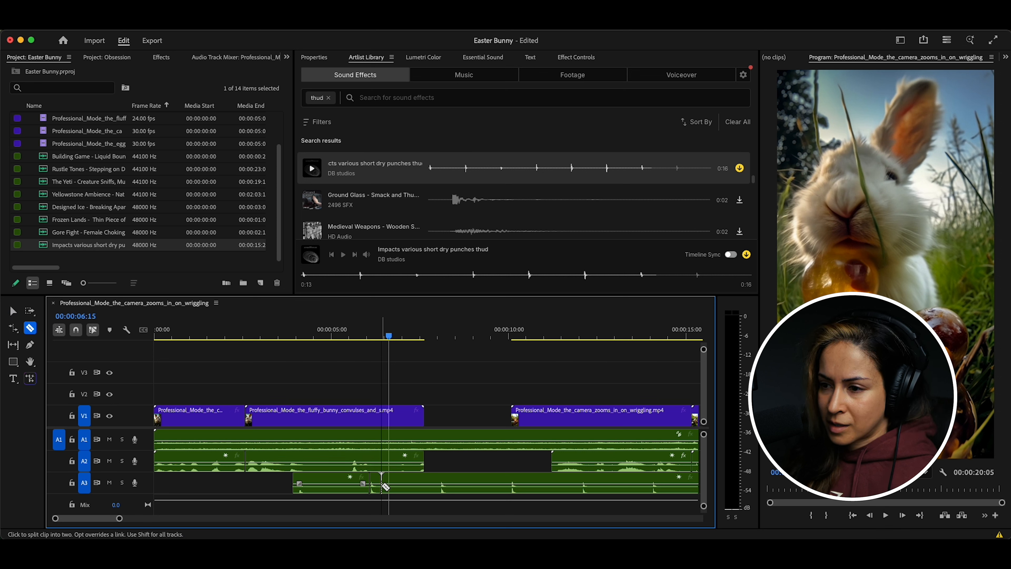
pyautogui.press('v')
pyautogui.click(390, 494)
pyautogui.click(377, 492)
pyautogui.moveTo(375, 491); pyautogui.dragTo(395, 494)
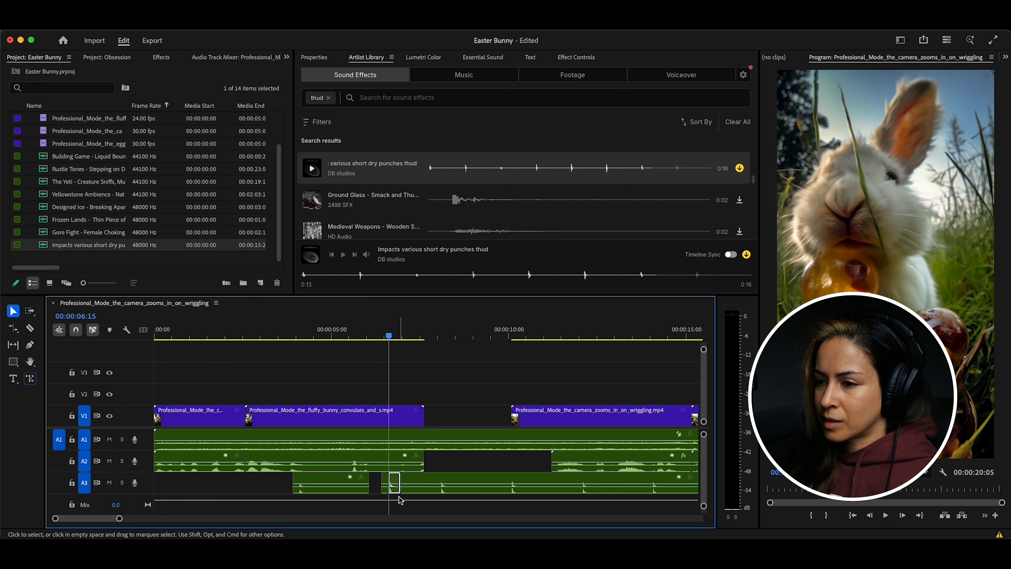
# Play back the fluffy bunny section with the repositioned second thud
pyautogui.press('space')
pyautogui.press('space')
pyautogui.moveTo(338, 335); pyautogui.dragTo(289, 333)
pyautogui.press('space')
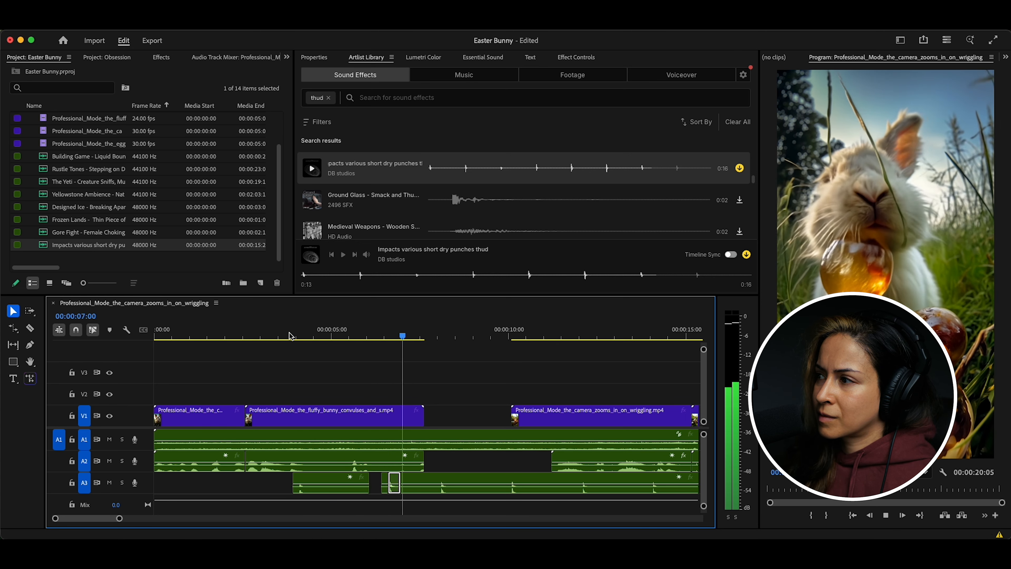
pyautogui.press('space')
# Delete the leftover A3 thud pieces around the second hit and trim the first piece to its single hit, checking it in playback
pyautogui.click(426, 477)
pyautogui.press('Delete')
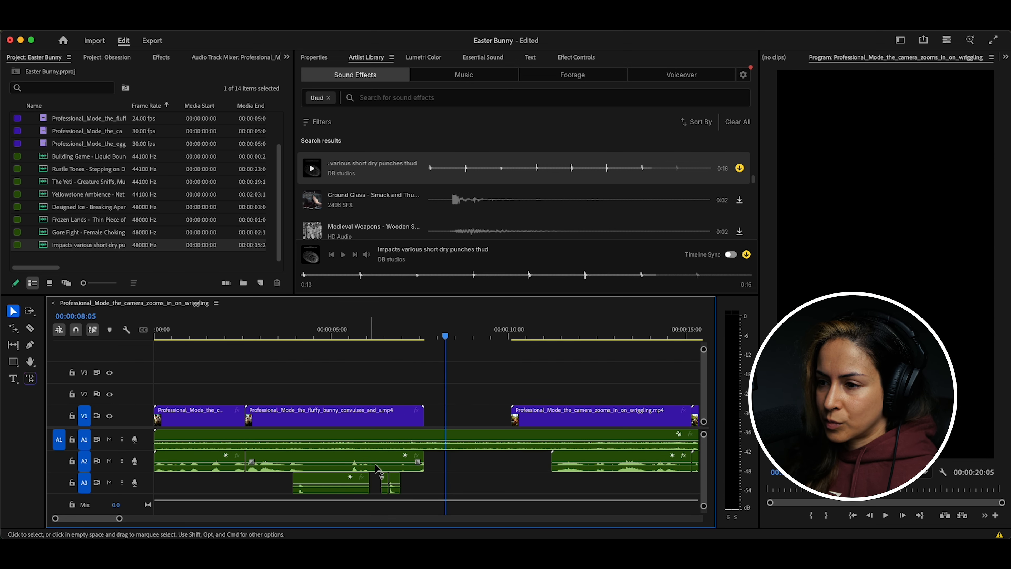
pyautogui.press('Delete')
pyautogui.moveTo(365, 481); pyautogui.dragTo(305, 480)
pyautogui.click(266, 337)
pyautogui.press('space')
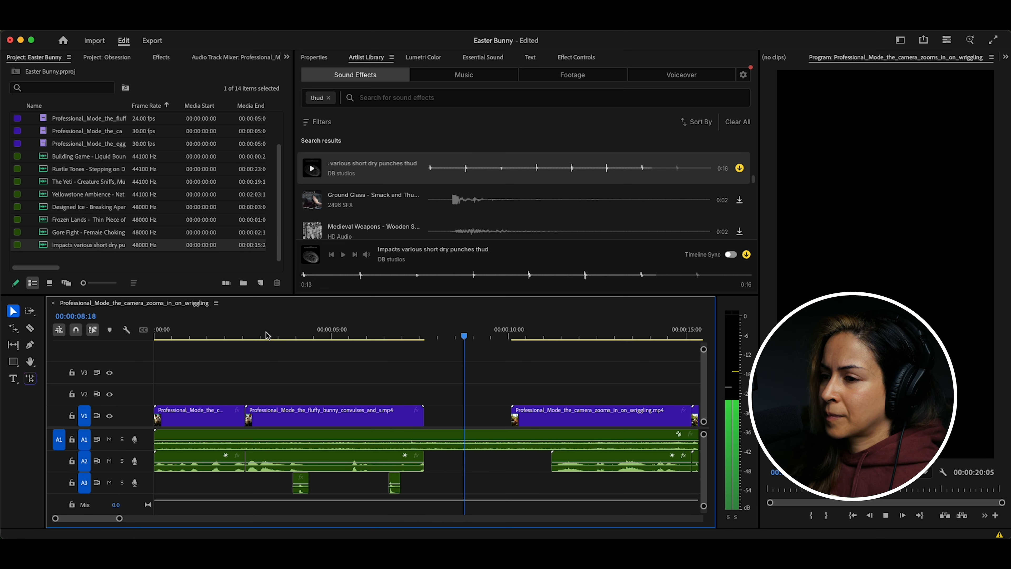
pyautogui.press('space')
# Show the whole sequence and play the egg clips through to the end
pyautogui.press('\\')
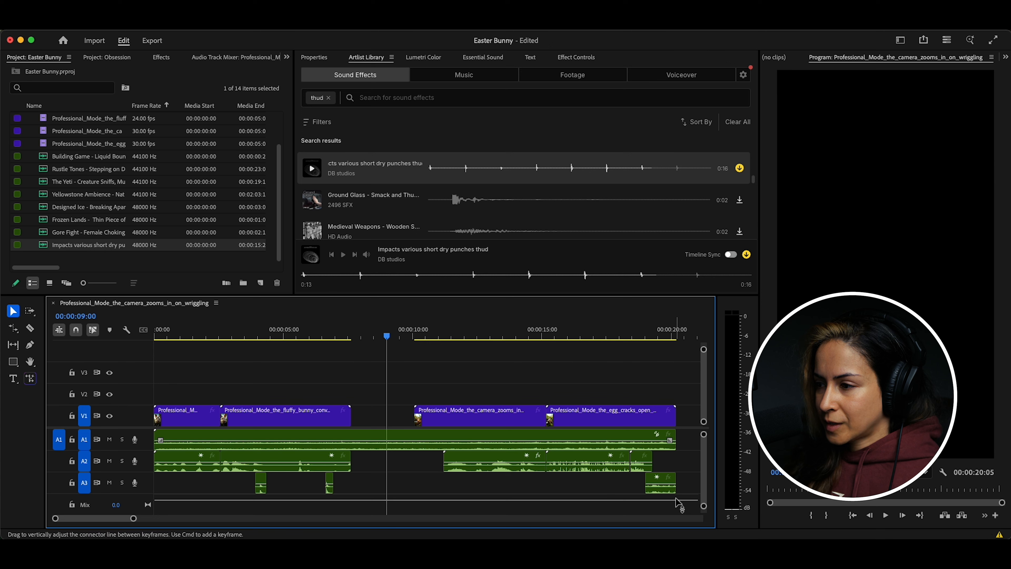
pyautogui.press('space')
pyautogui.click(414, 333)
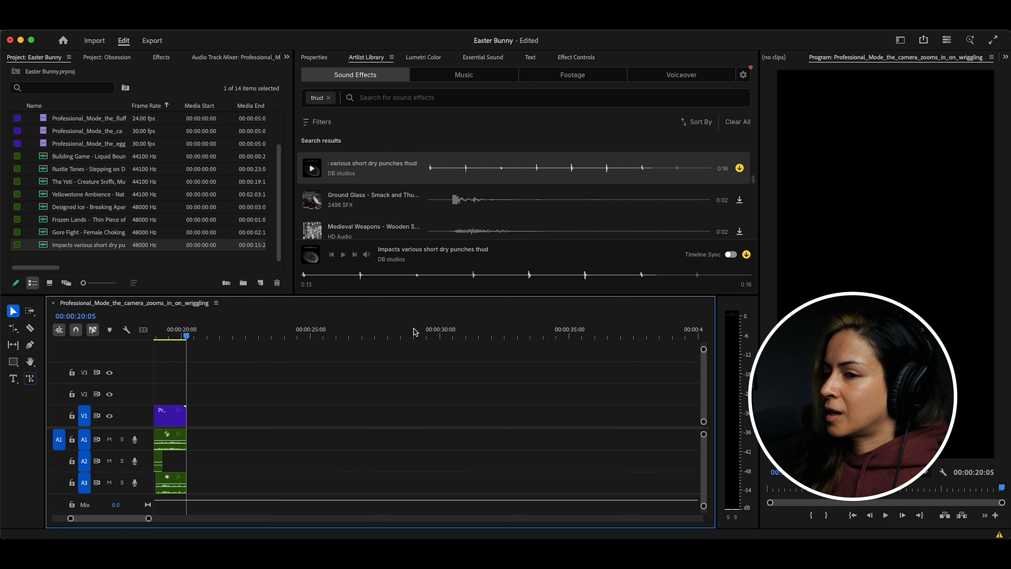
# Move both egg clips and their A2 and A3 sounds against the fluffy bunny clip, trim the A1 sound to the new end, and save
pyautogui.hscroll(-10, 337, 399)
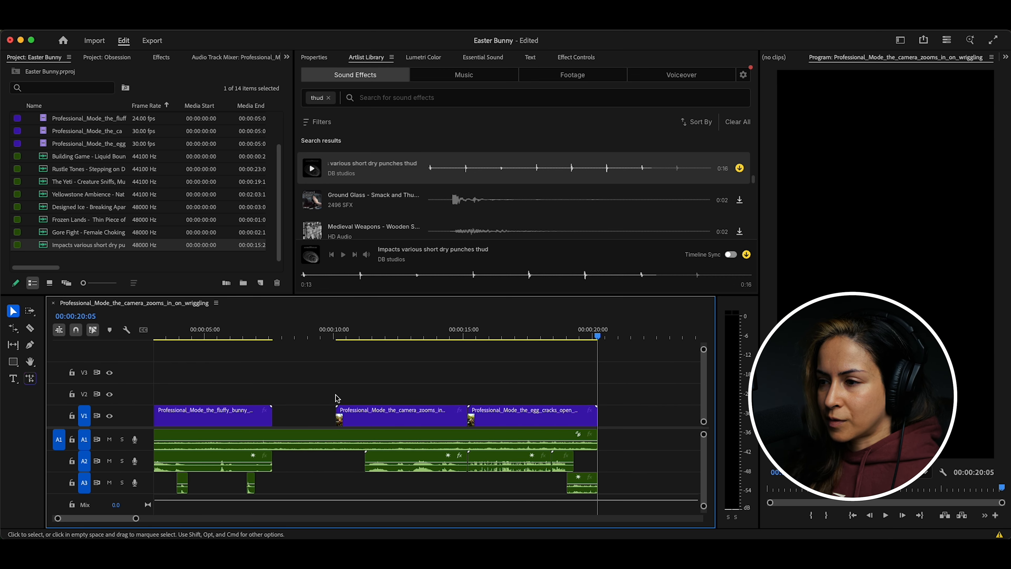
pyautogui.moveTo(425, 459); pyautogui.dragTo(673, 495)
pyautogui.moveTo(499, 379); pyautogui.dragTo(587, 428)
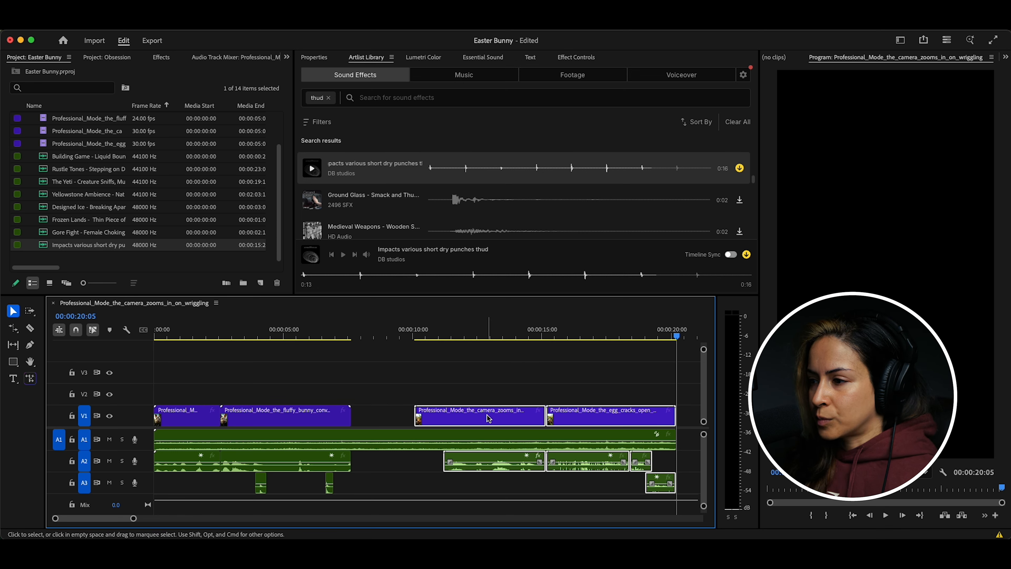
pyautogui.moveTo(490, 418); pyautogui.dragTo(420, 417)
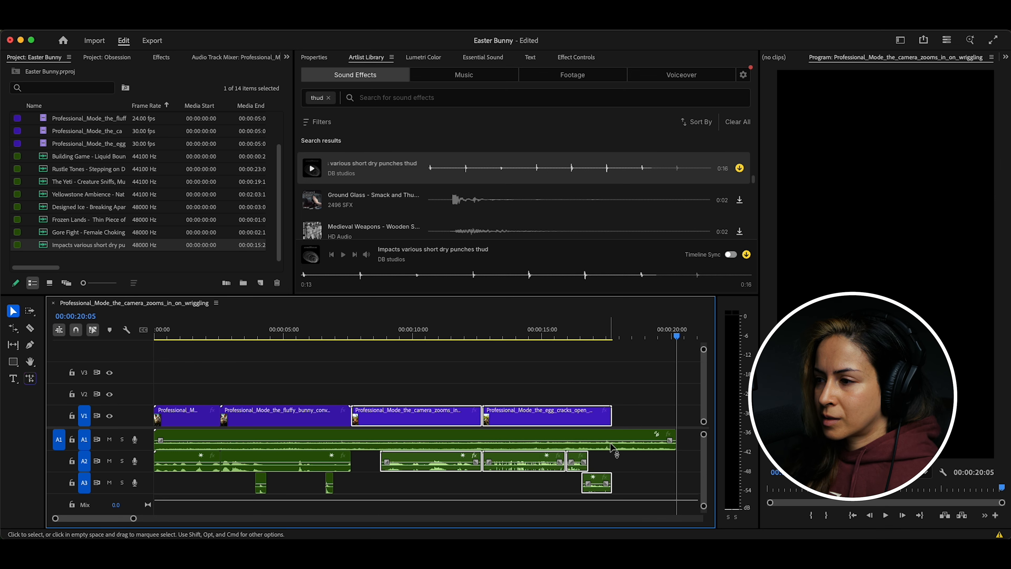
pyautogui.moveTo(673, 435); pyautogui.dragTo(612, 441)
pyautogui.press('super+s')
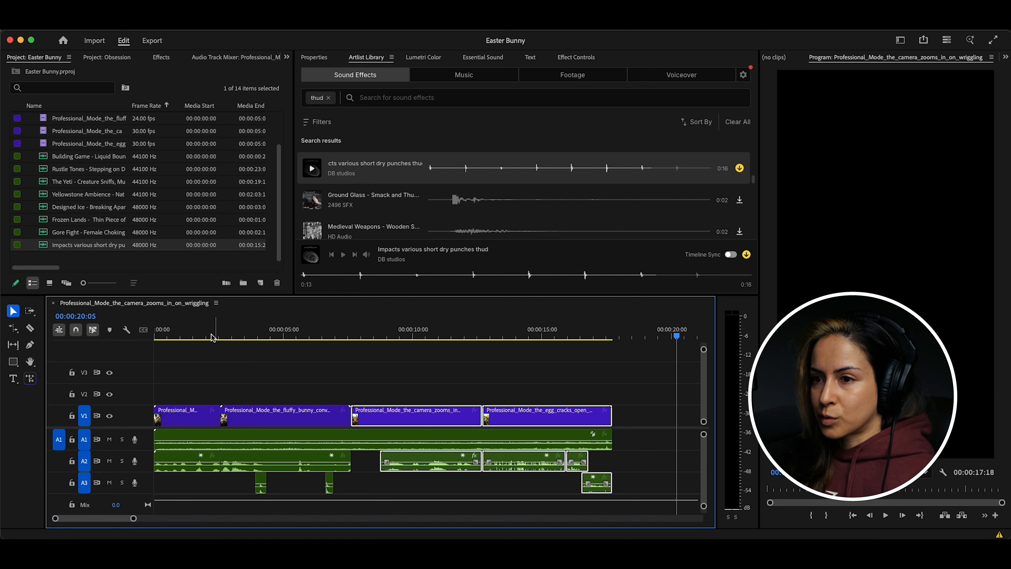
# Play the joined sequence up to 00:00:12:15 and lower the volume of the A2 sound beneath the camera-zoom egg clip
pyautogui.press('space')
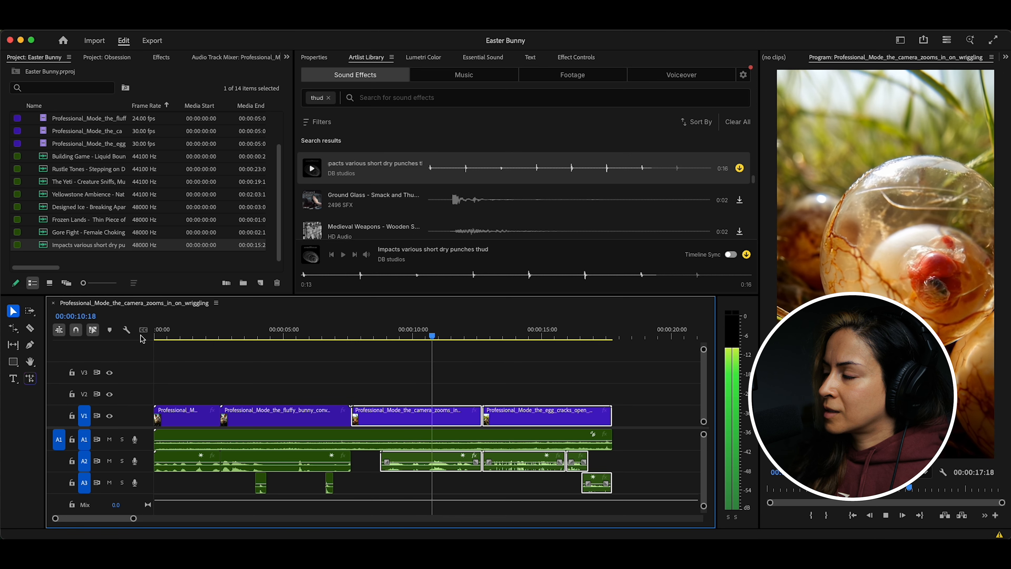
pyautogui.press('space')
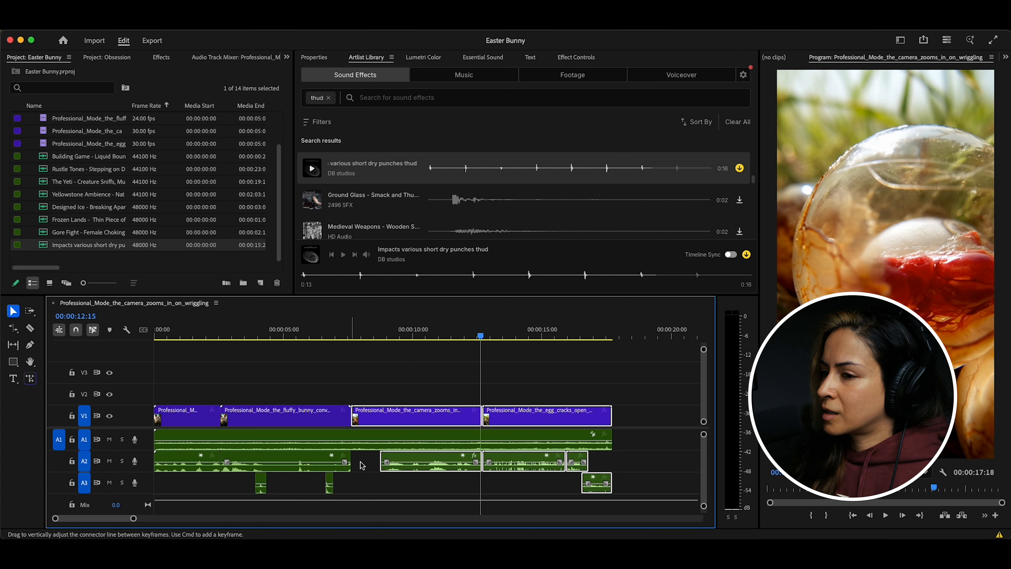
pyautogui.moveTo(401, 462); pyautogui.dragTo(401, 465)
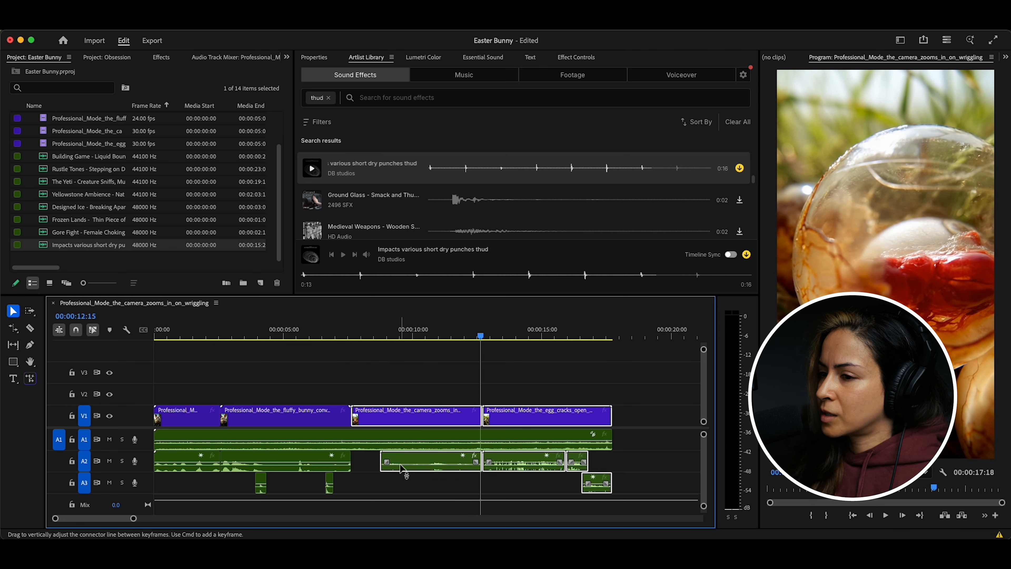
# Play the camera-zoom egg clip, add a fade-in at the start of its A2 sound and play it again
pyautogui.click(366, 335)
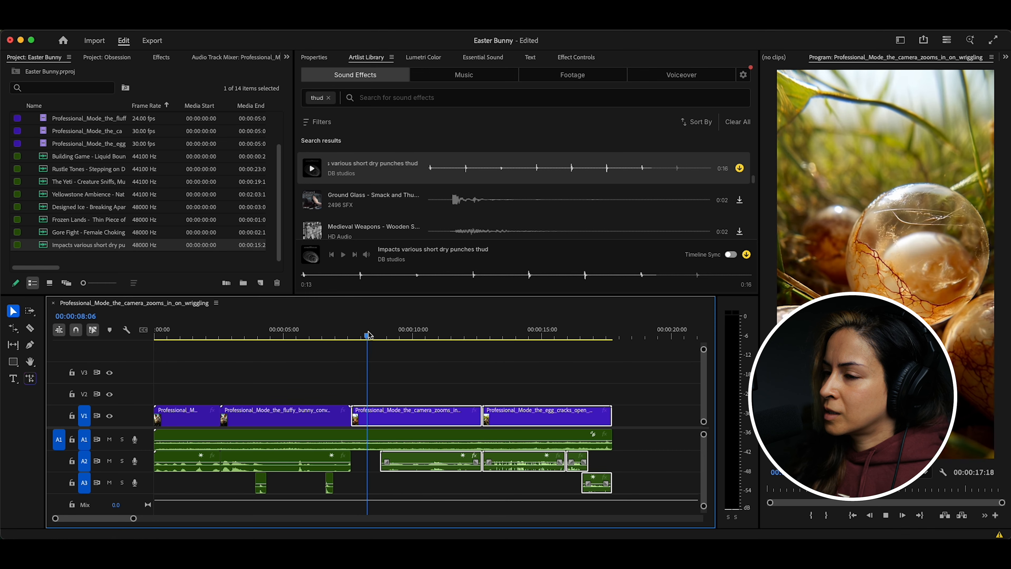
pyautogui.press('space')
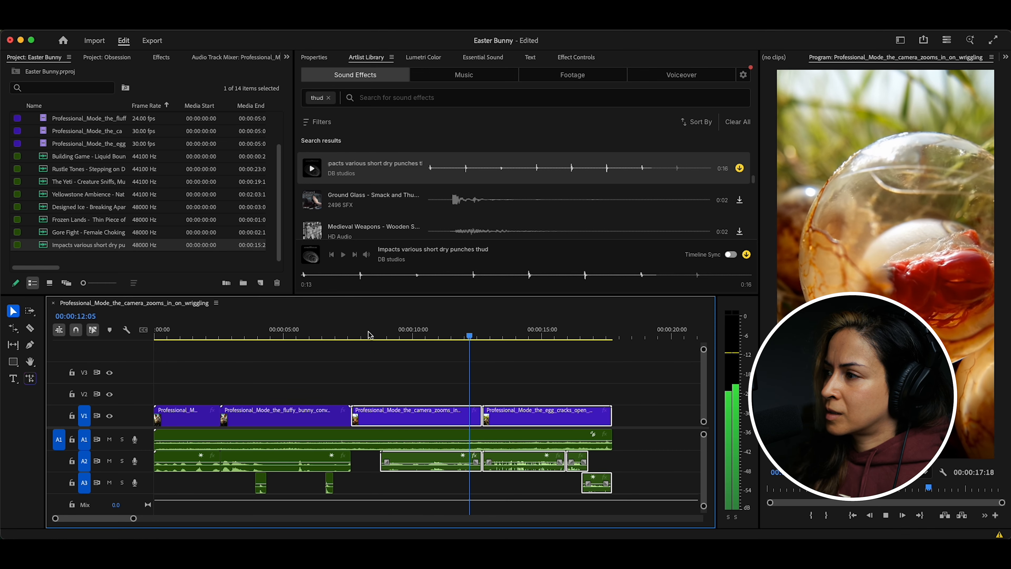
pyautogui.press('space')
pyautogui.moveTo(386, 462); pyautogui.dragTo(416, 464)
pyautogui.click(399, 334)
pyautogui.press('space')
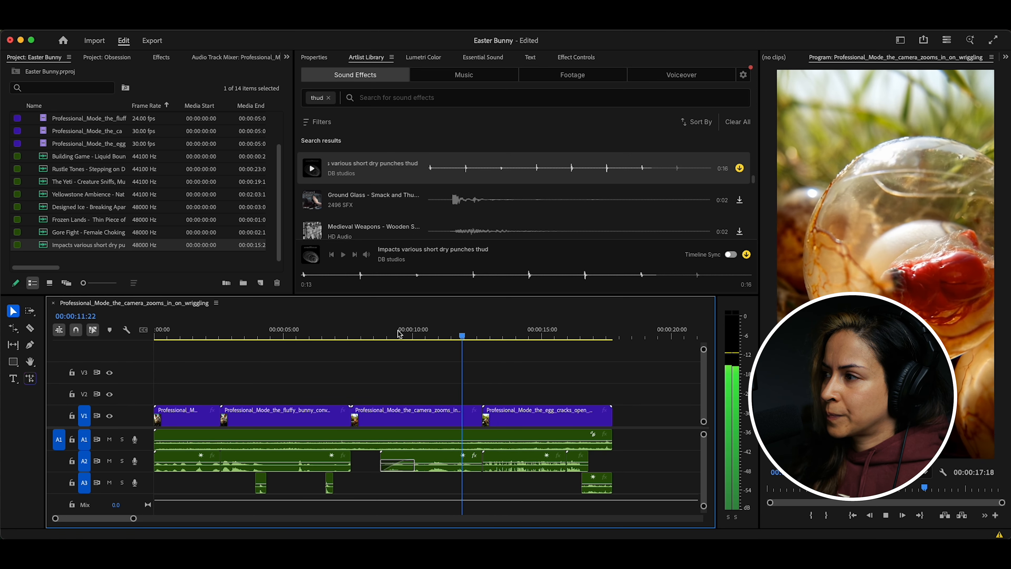
# Lengthen the fade-in on the camera-zoom clip's A2 sound and play the egg clips through to the end
pyautogui.press('space')
pyautogui.moveTo(415, 464); pyautogui.dragTo(435, 464)
pyautogui.moveTo(388, 335); pyautogui.dragTo(376, 336)
pyautogui.press('space')
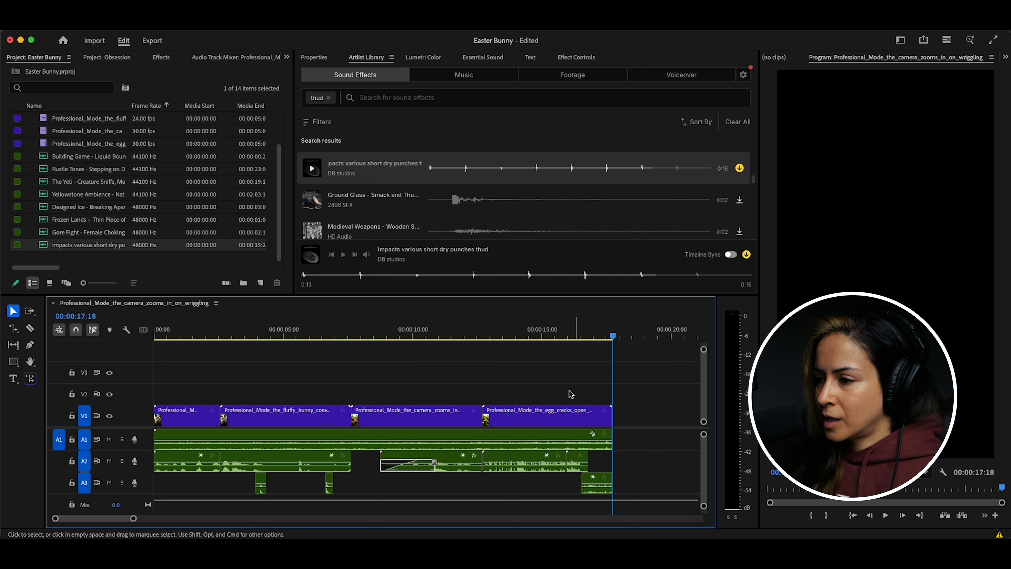
# Copy the last A3 sound beneath the end of the egg-cracks clip and add an A4 audio track
pyautogui.click(561, 332)
pyautogui.click(594, 493)
pyautogui.moveTo(248, 331); pyautogui.dragTo(339, 334)
pyautogui.hscroll(5, 354, 467)
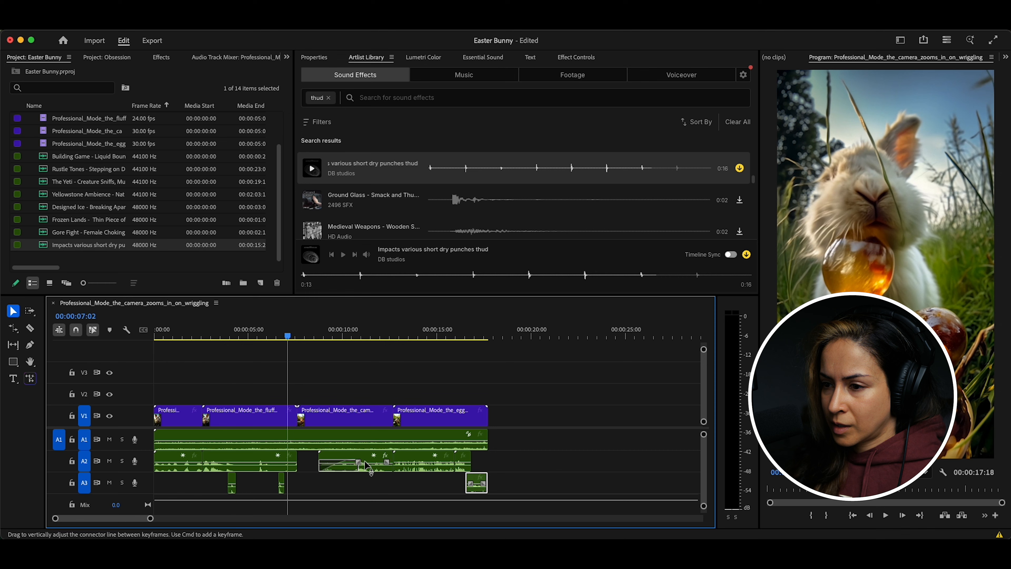
pyautogui.hscroll(-5, 355, 471)
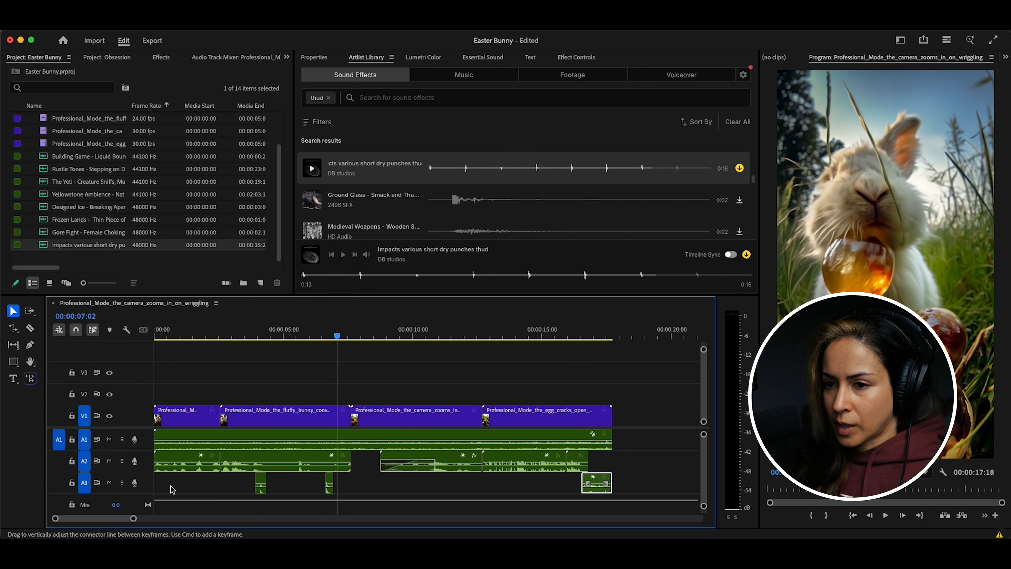
pyautogui.rightClick(151, 487)
pyautogui.click(169, 424)
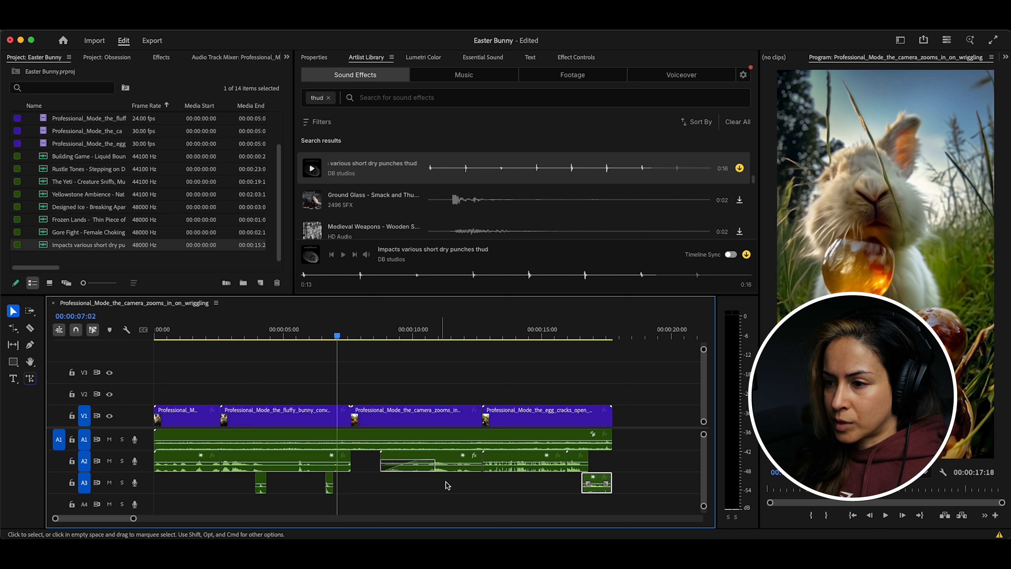
# Paste the copied sound, move it to A4 so it ends with the second A3 thud, and play that section
pyautogui.press('super+v')
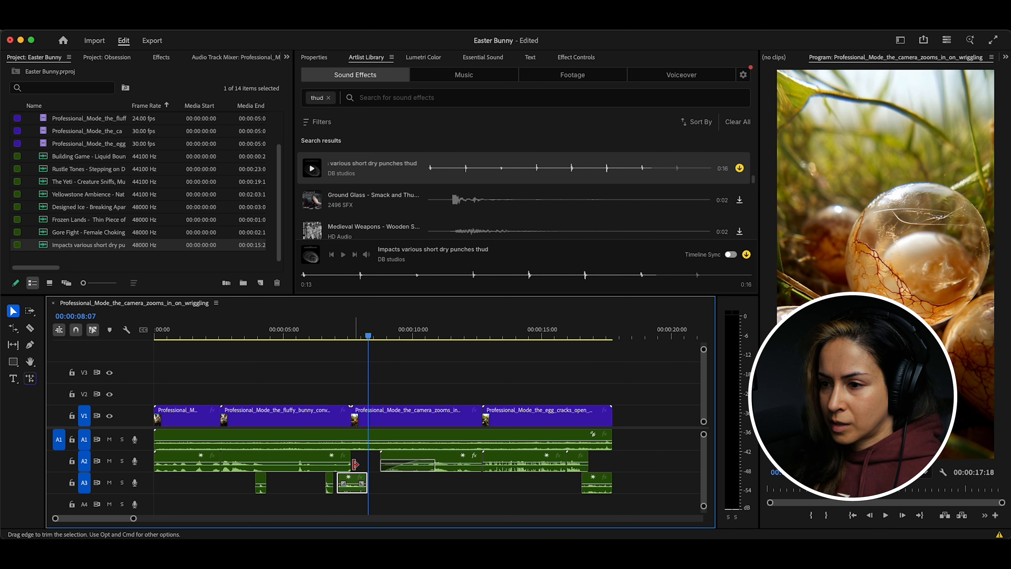
pyautogui.moveTo(350, 489); pyautogui.dragTo(304, 510)
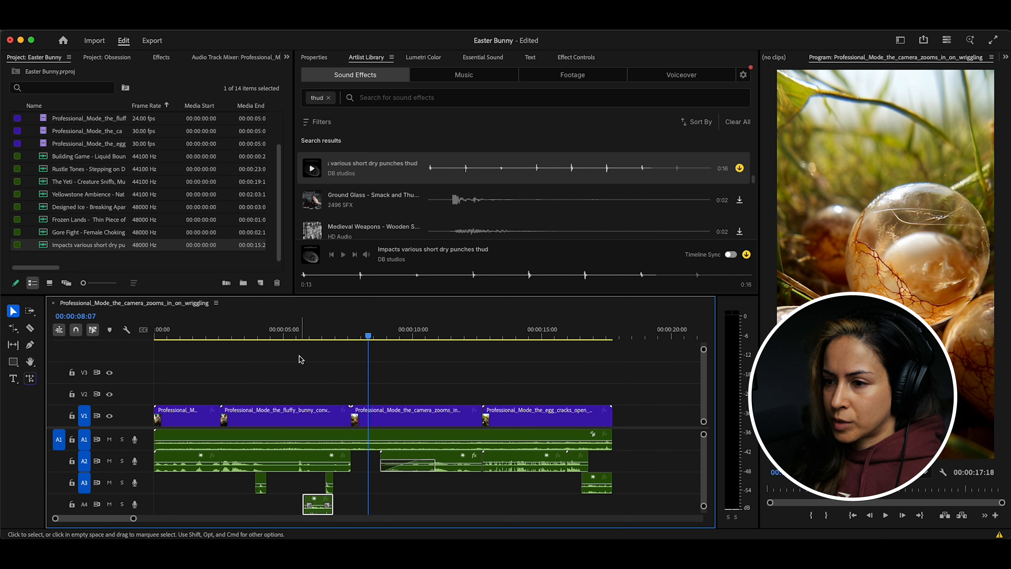
pyautogui.click(275, 335)
pyautogui.press('space')
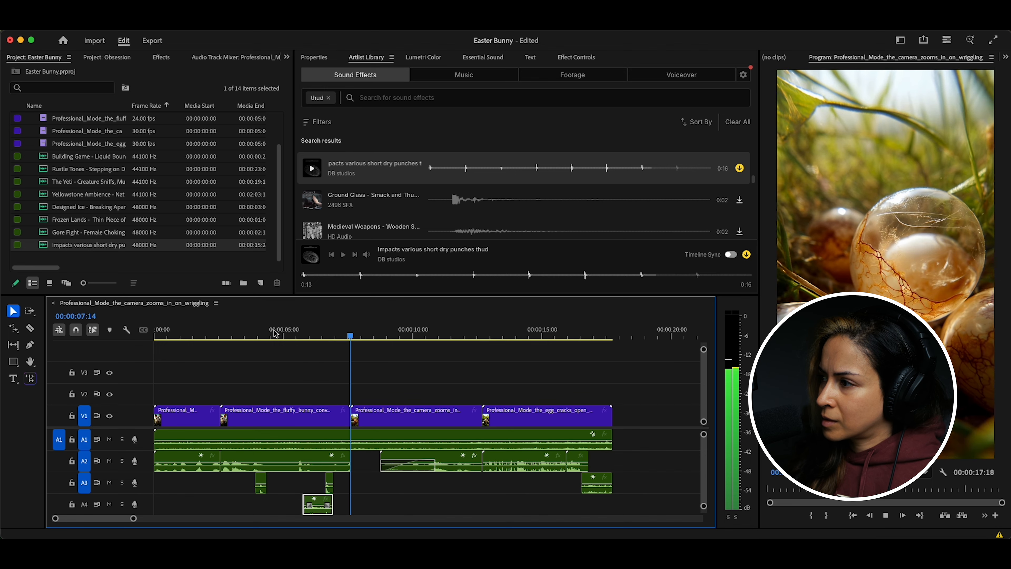
pyautogui.press('space')
# Move the A4 sound to end together with the fluffy bunny clip, checking it in playback, and save the project
pyautogui.moveTo(290, 336); pyautogui.dragTo(317, 335)
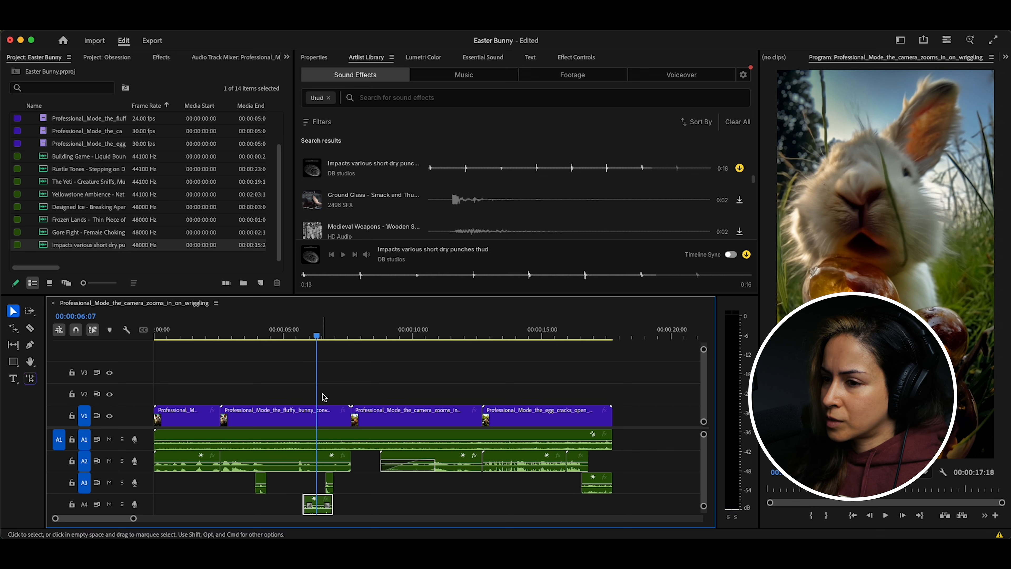
pyautogui.moveTo(323, 513); pyautogui.dragTo(339, 512)
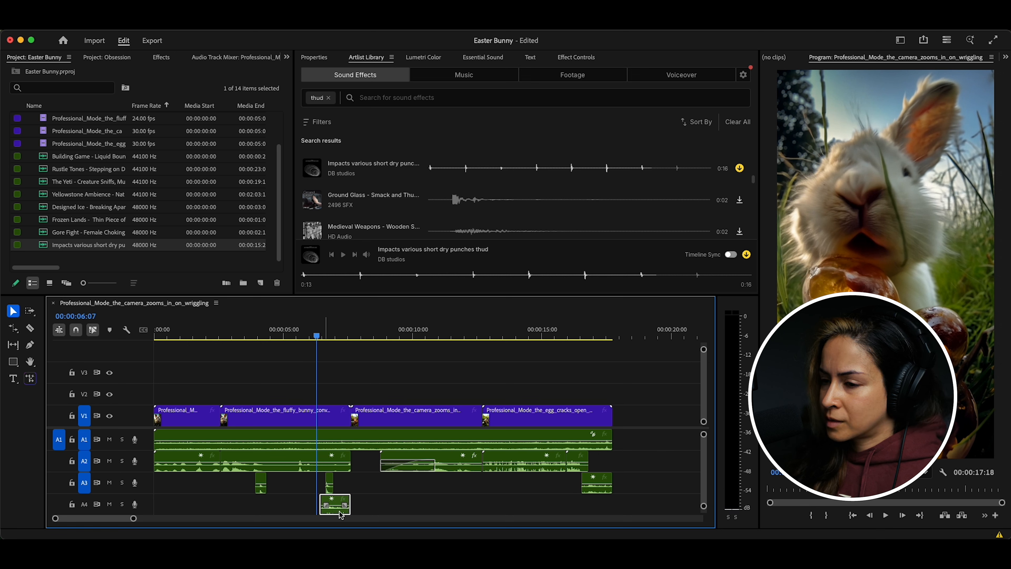
pyautogui.moveTo(318, 337); pyautogui.dragTo(290, 337)
pyautogui.press('space')
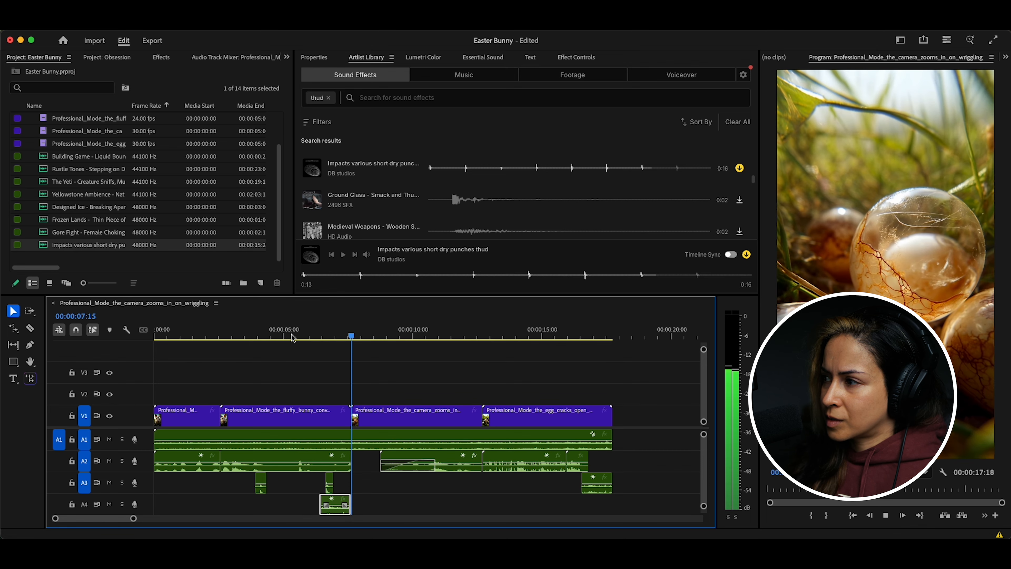
pyautogui.press('space')
pyautogui.moveTo(256, 337); pyautogui.dragTo(234, 338)
pyautogui.press('space')
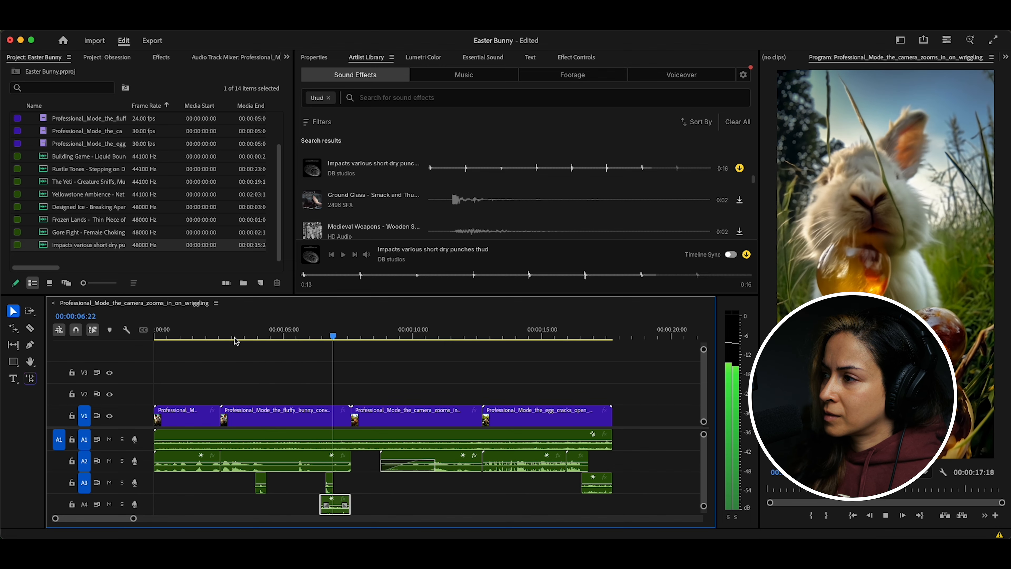
pyautogui.press('space')
pyautogui.press('super+s')
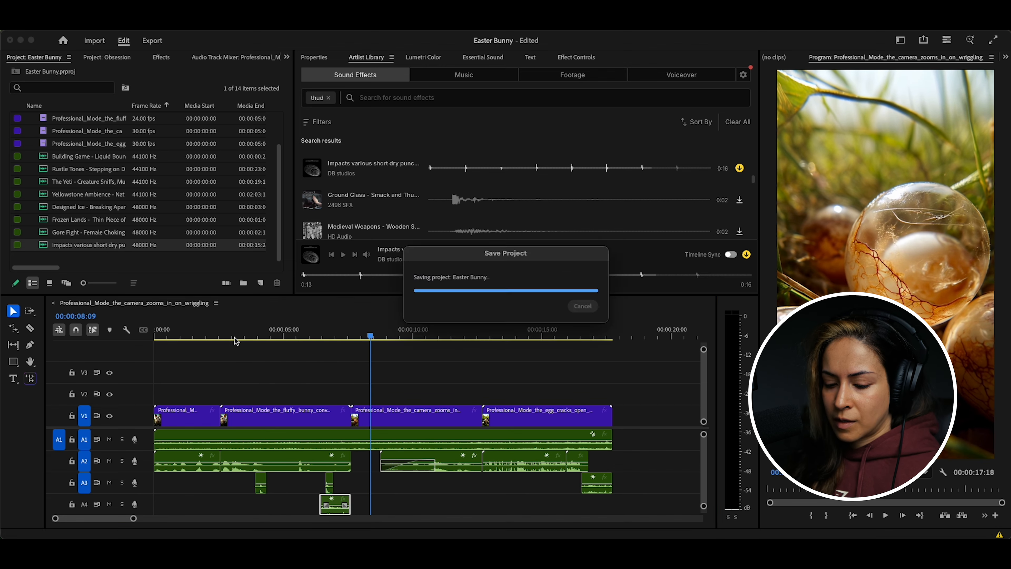
# Play the whole sequence from the beginning to the end to check the final picture and sound
pyautogui.moveTo(182, 333); pyautogui.dragTo(91, 331)
pyautogui.press('space')
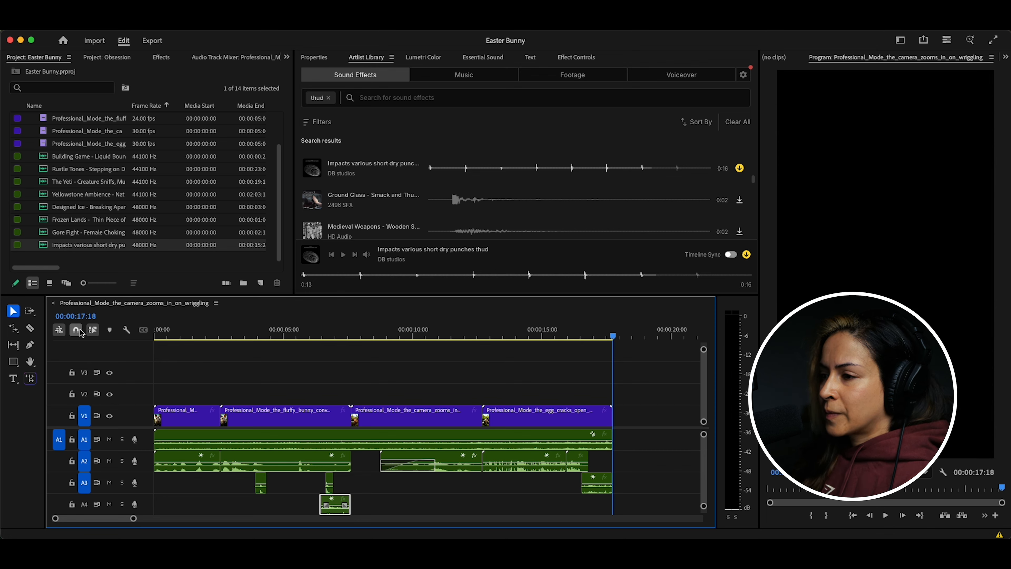
pyautogui.press('space')
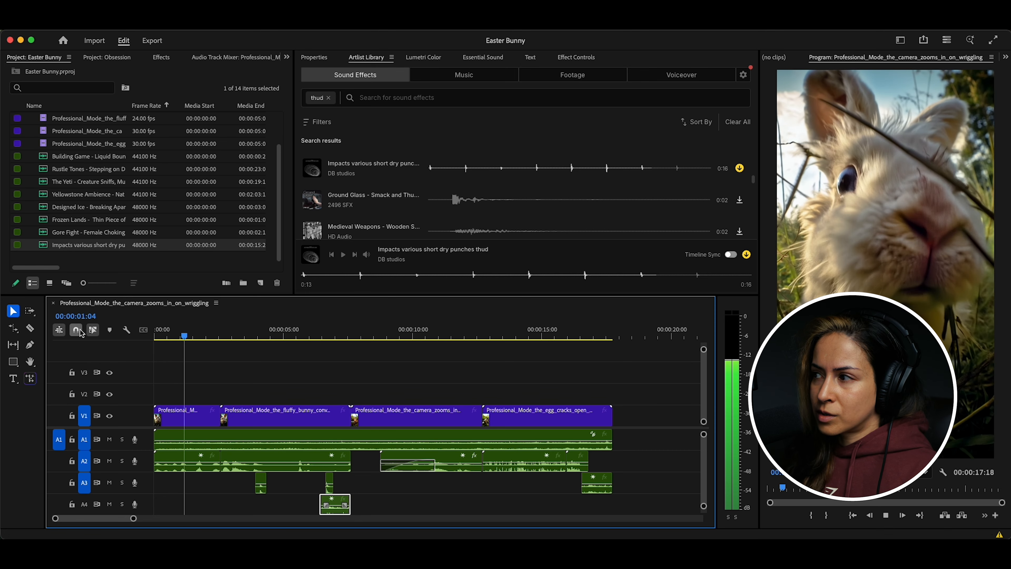
pyautogui.press('space')
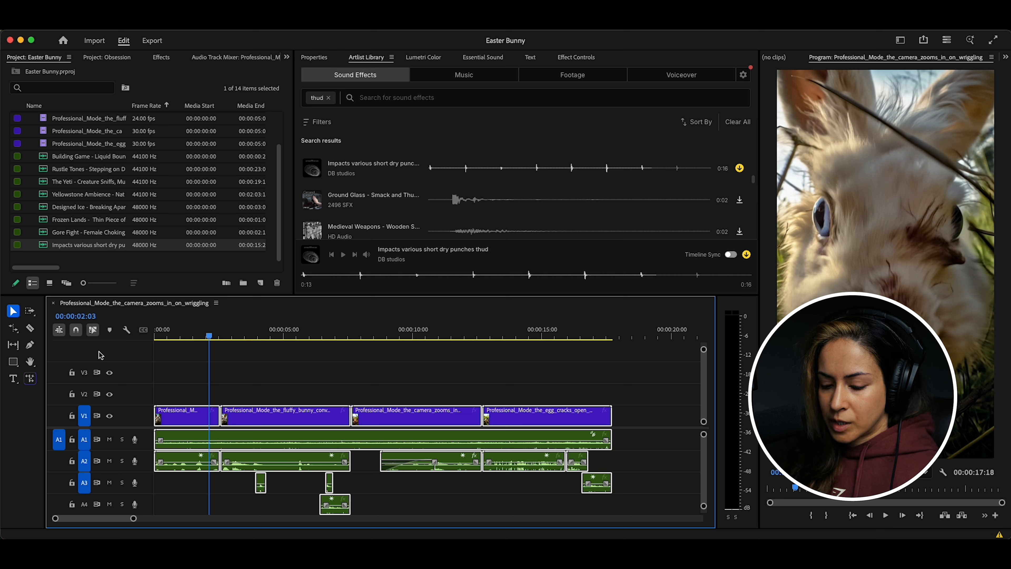
pyautogui.click(404, 509)
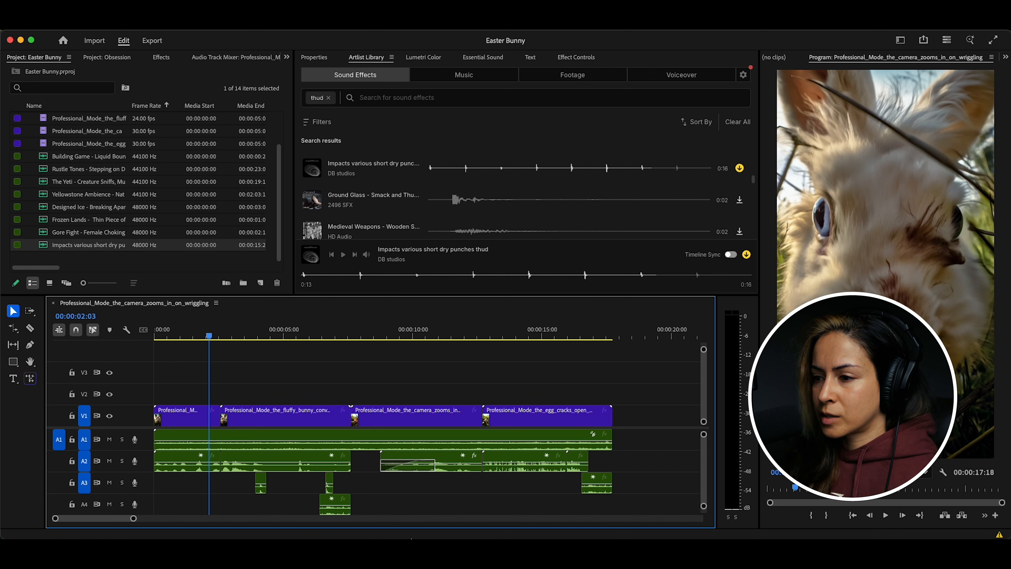
# Switch to Media Encoder and export the queued sequence as H.264 with the Match Source - Adaptive High Bitrate preset
pyautogui.click(488, 520)
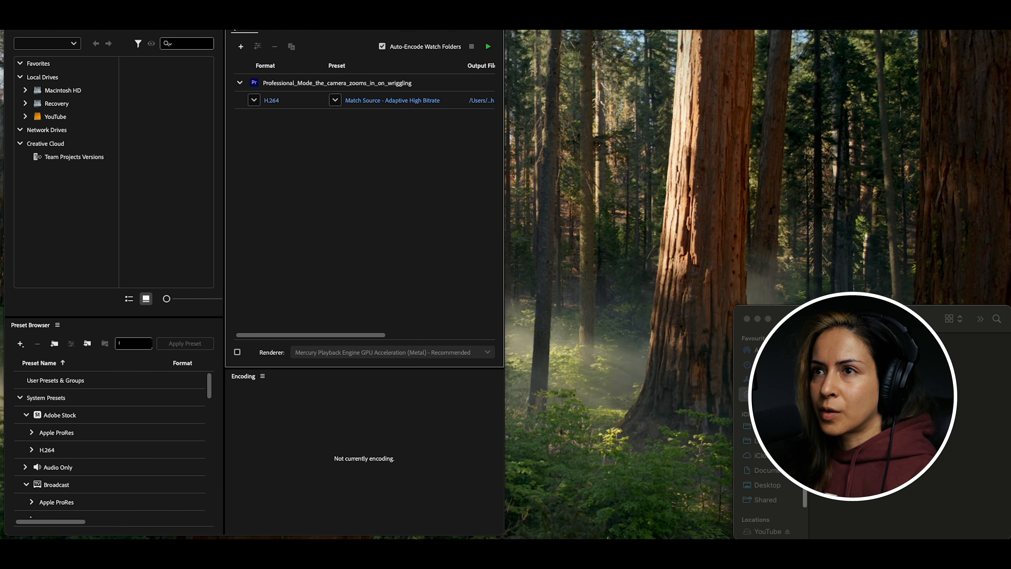
pyautogui.moveTo(195, 0); pyautogui.dragTo(307, 32)
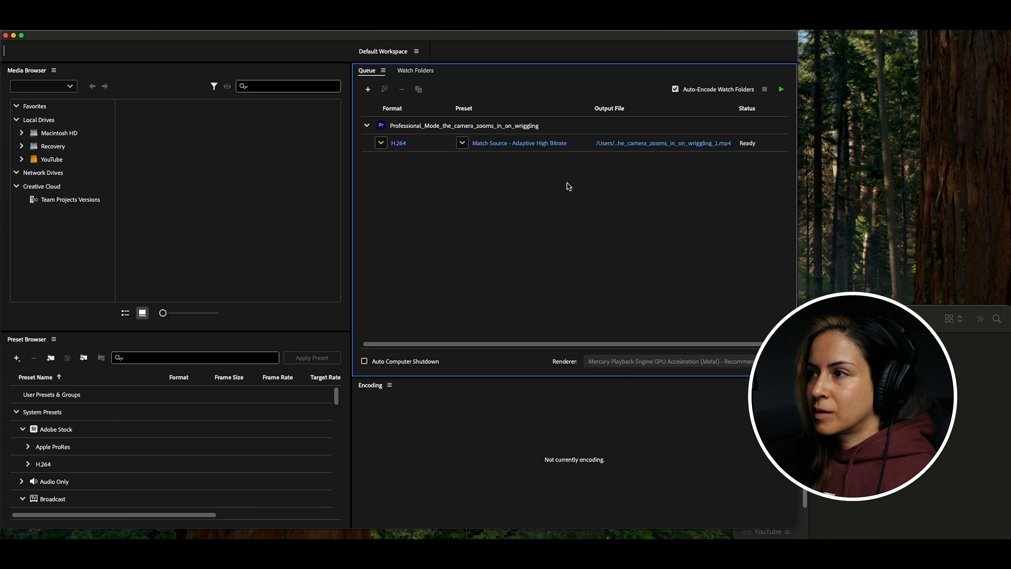
pyautogui.click(592, 146)
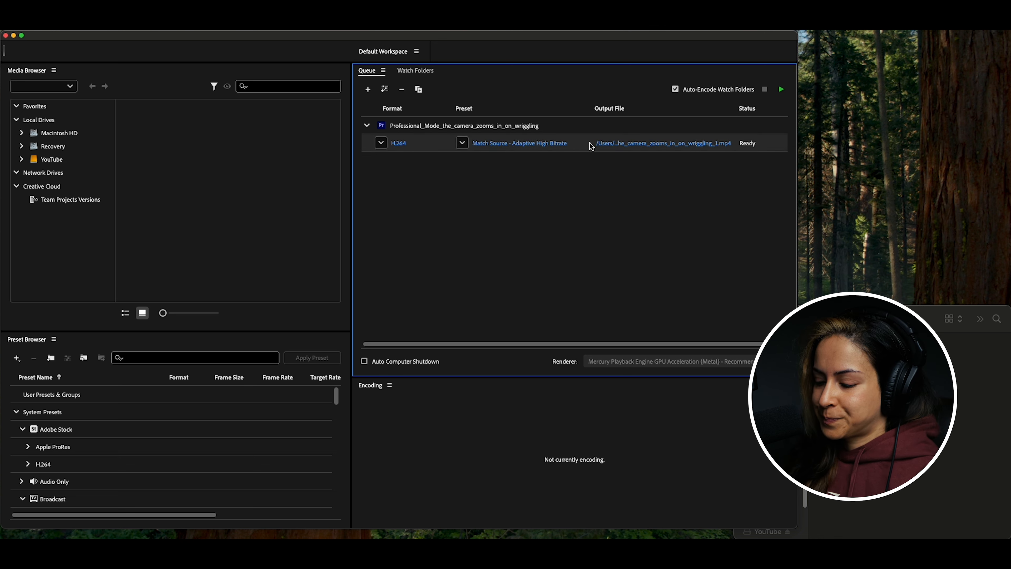
pyautogui.press('Return')
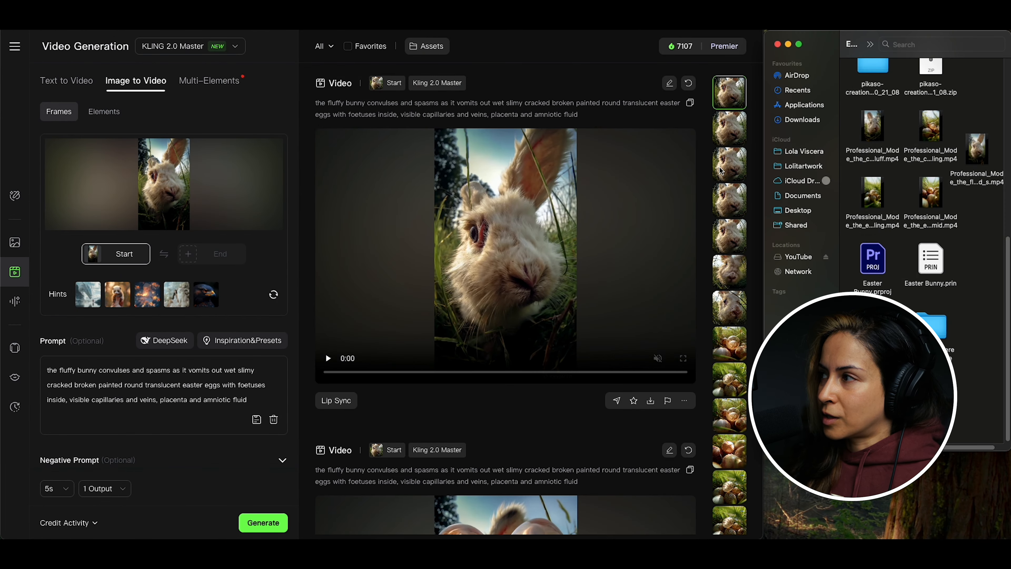
# Watch the exported video, open it in Video AI and fit that window to the screen
pyautogui.scroll(-1, 923, 255)
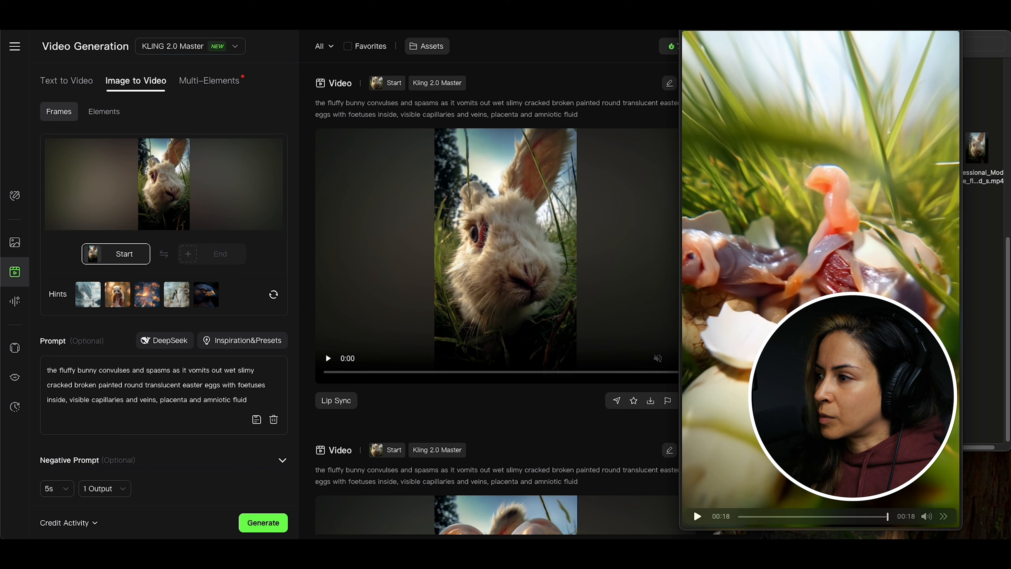
pyautogui.press('space')
pyautogui.moveTo(454, 536)
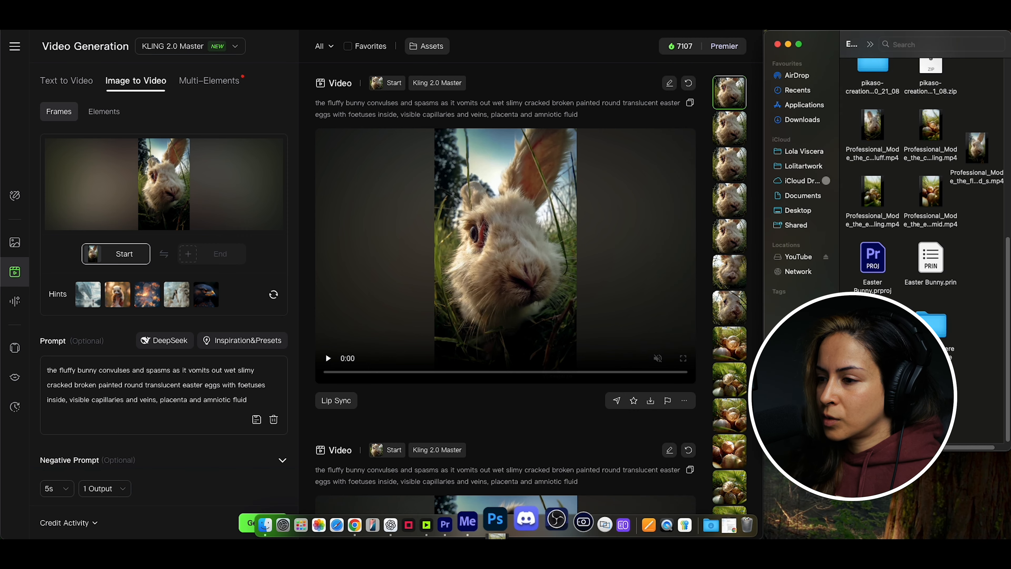
pyautogui.moveTo(456, 526); pyautogui.dragTo(630, 239)
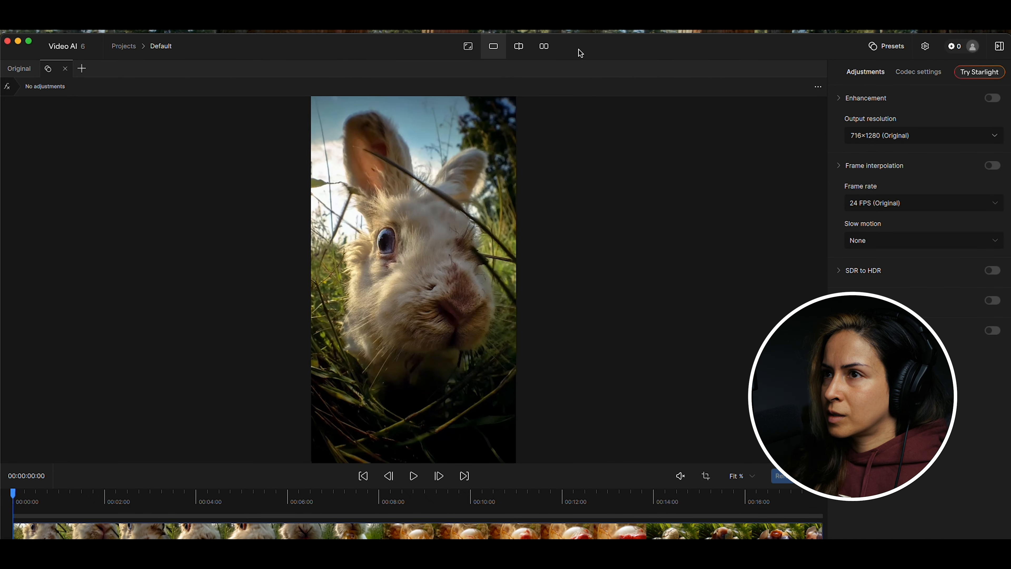
pyautogui.moveTo(578, 33)
pyautogui.mouseDown()
pyautogui.moveTo(581, 91)
pyautogui.moveTo(590, 36)
pyautogui.mouseUp()
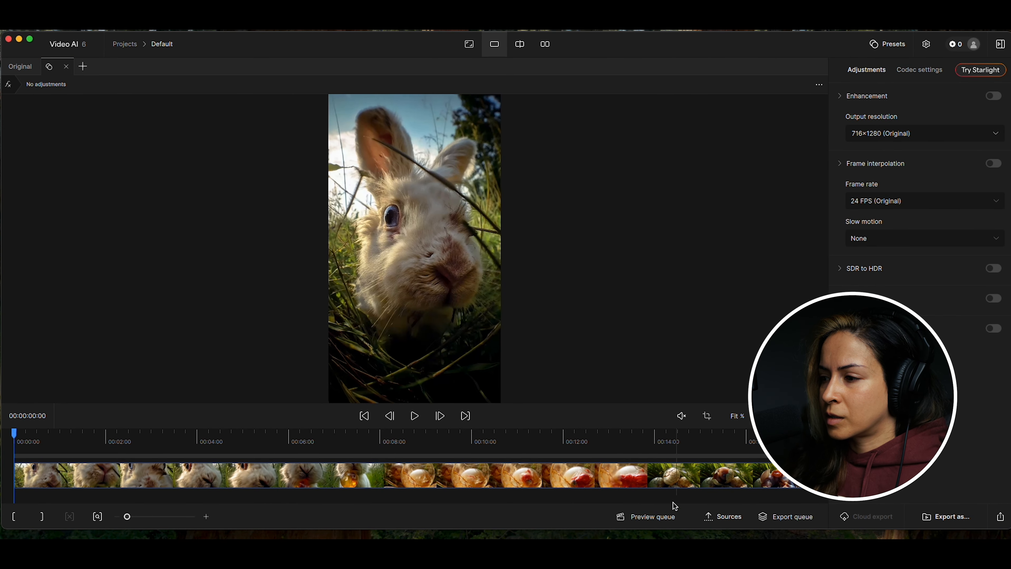
pyautogui.moveTo(601, 530); pyautogui.dragTo(601, 540)
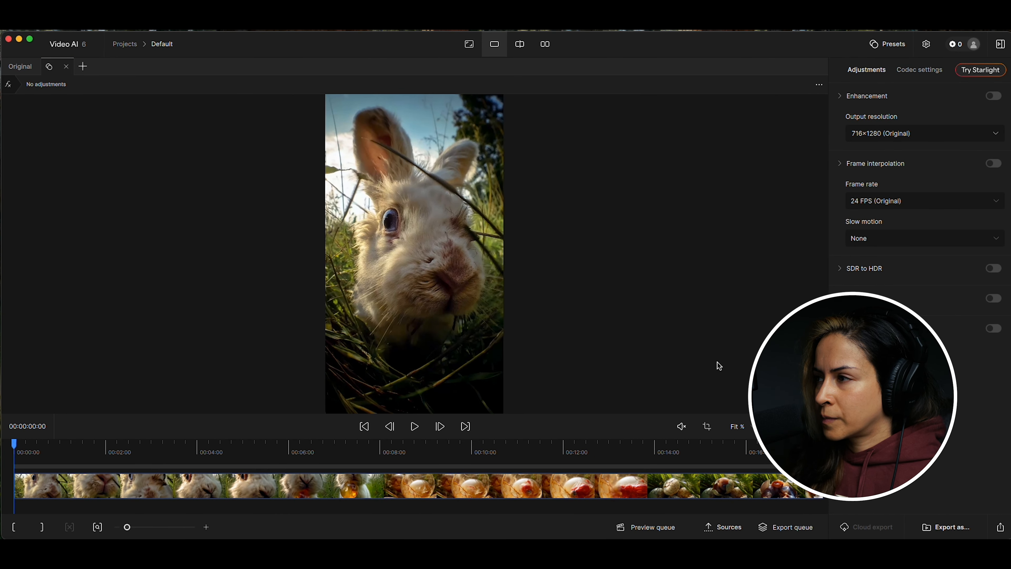
# Set the output resolution to 2x Upscale and choose the Rhea enhancement model
pyautogui.click(910, 135)
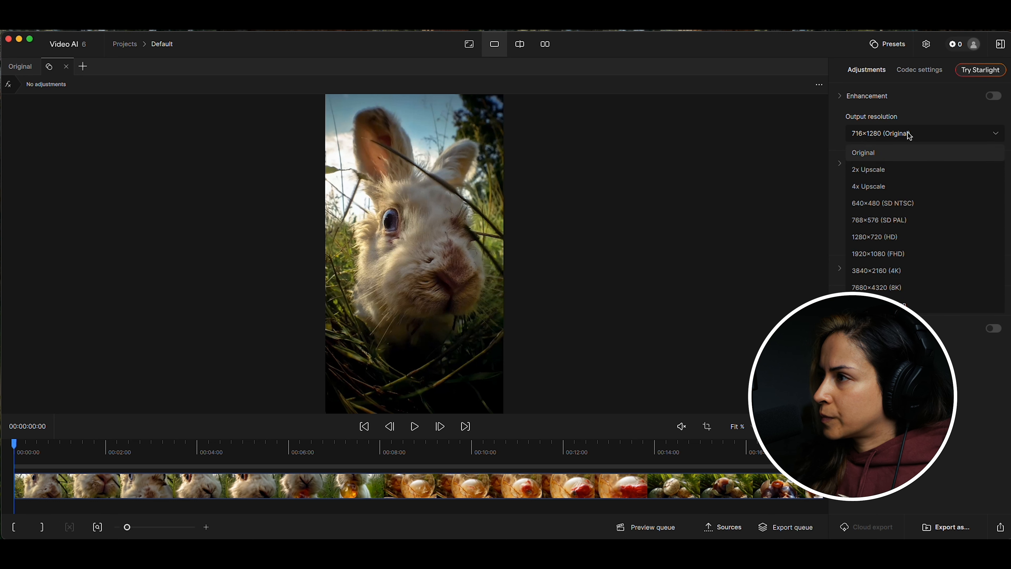
pyautogui.click(893, 175)
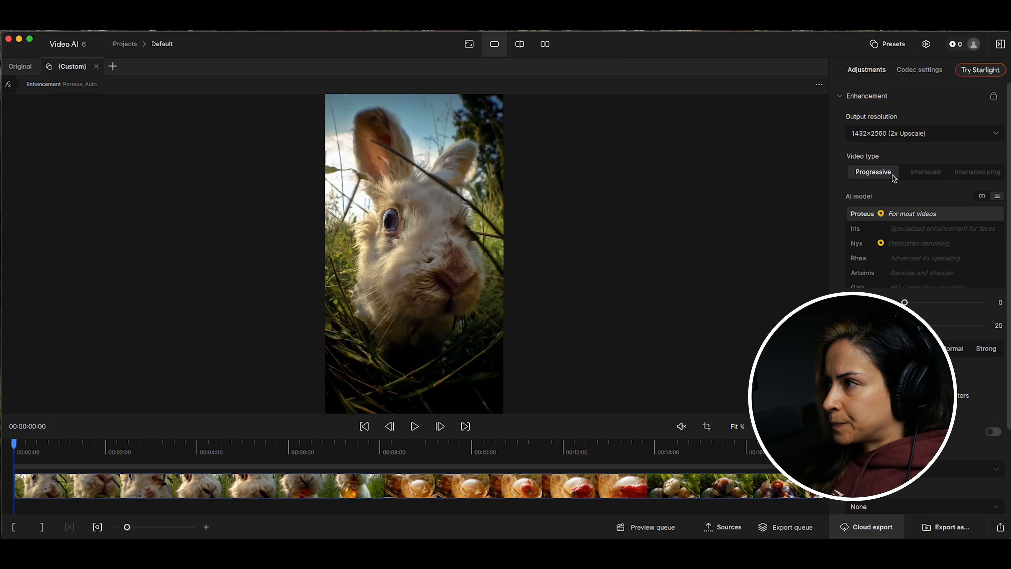
pyautogui.click(996, 136)
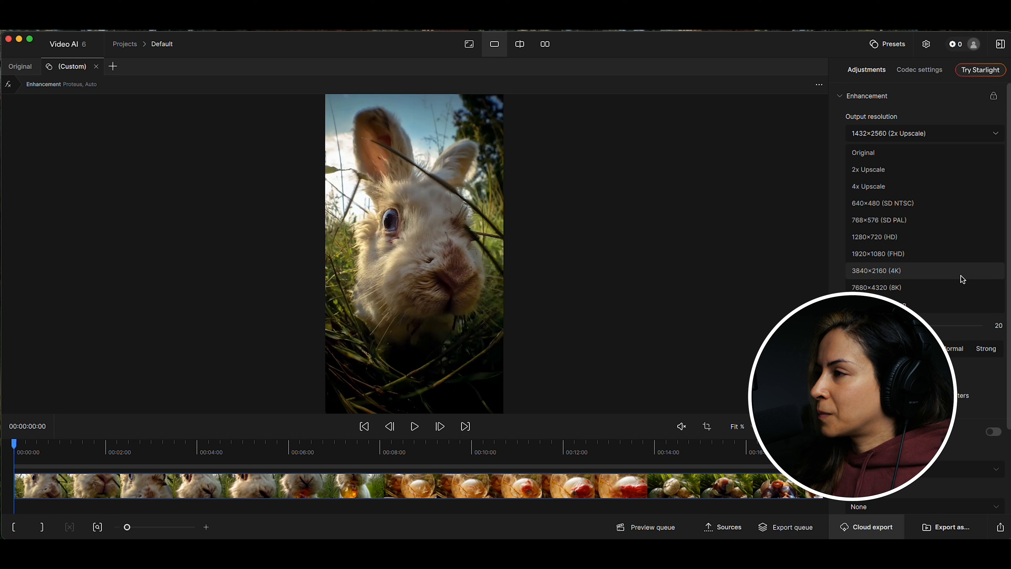
pyautogui.click(869, 173)
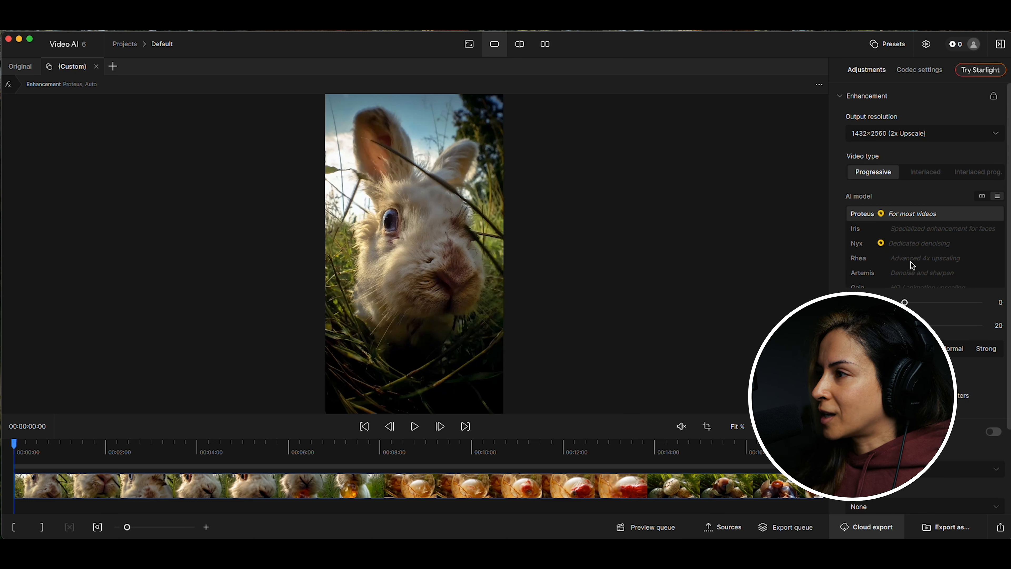
pyautogui.click(919, 264)
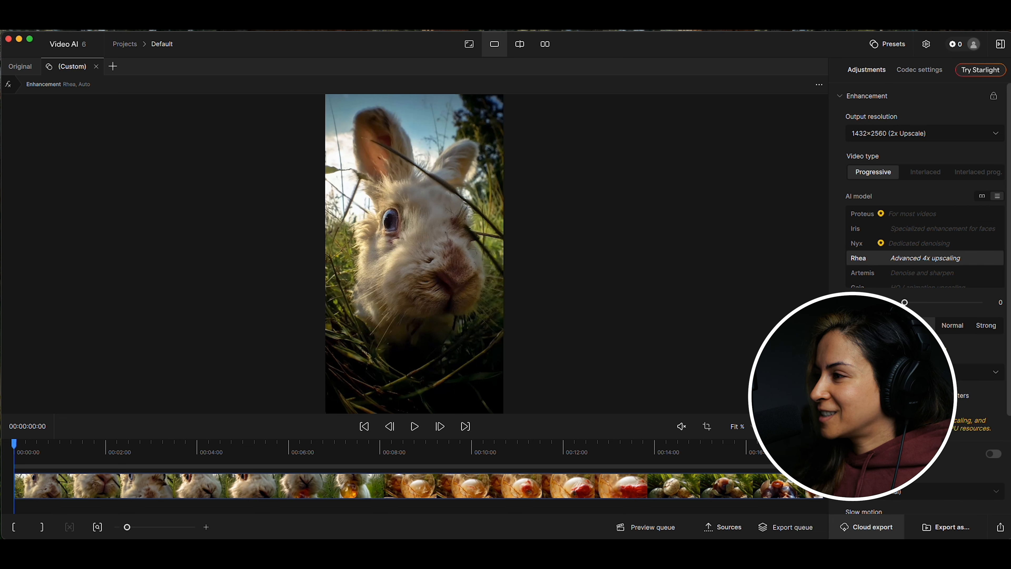
# Set the output frame rate to 60 FPS and review the enhancement and frame interpolation settings
pyautogui.scroll(-1, 859, 272)
pyautogui.scroll(-5, 859, 272)
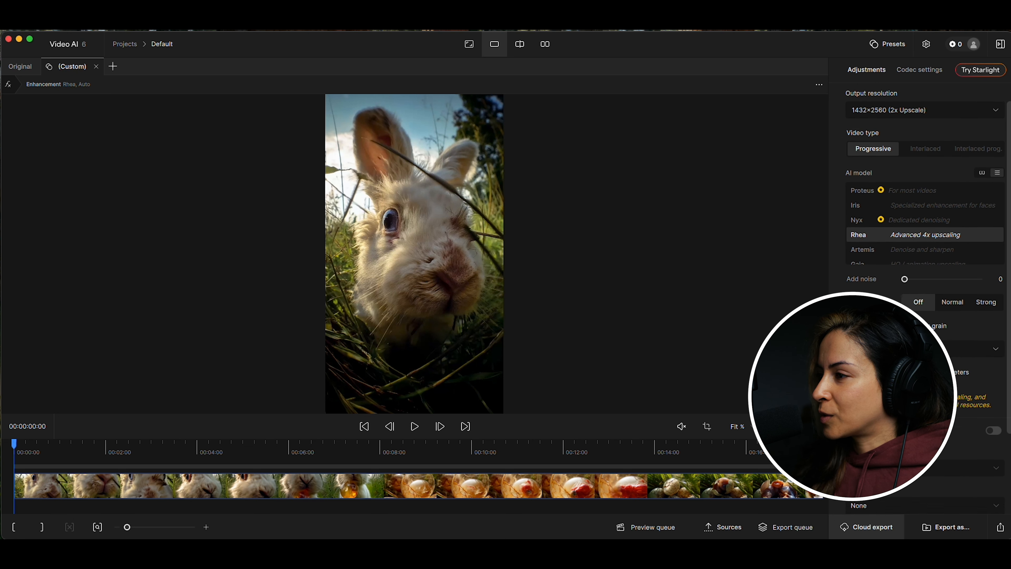
pyautogui.click(991, 399)
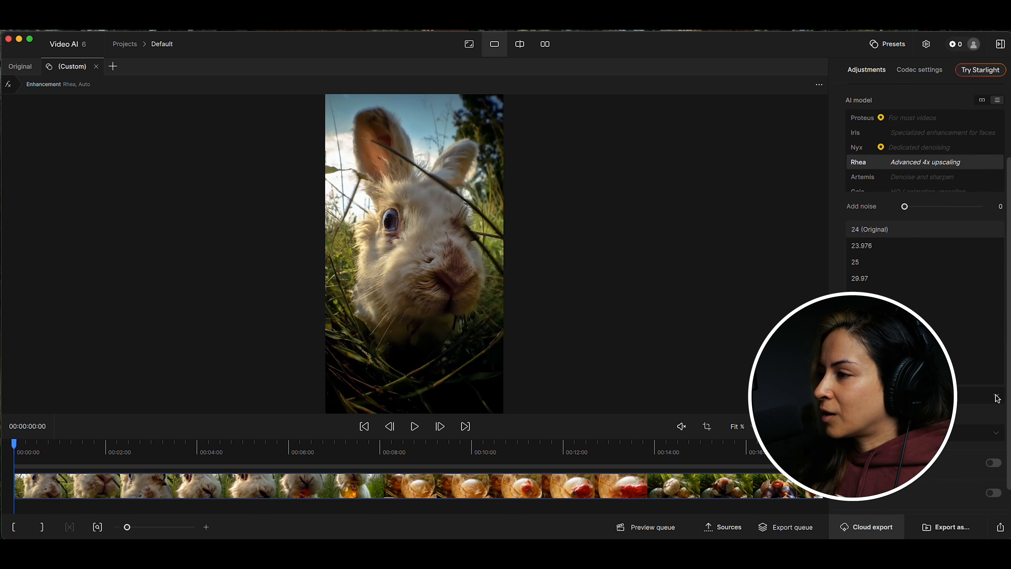
pyautogui.scroll(-8, 924, 399)
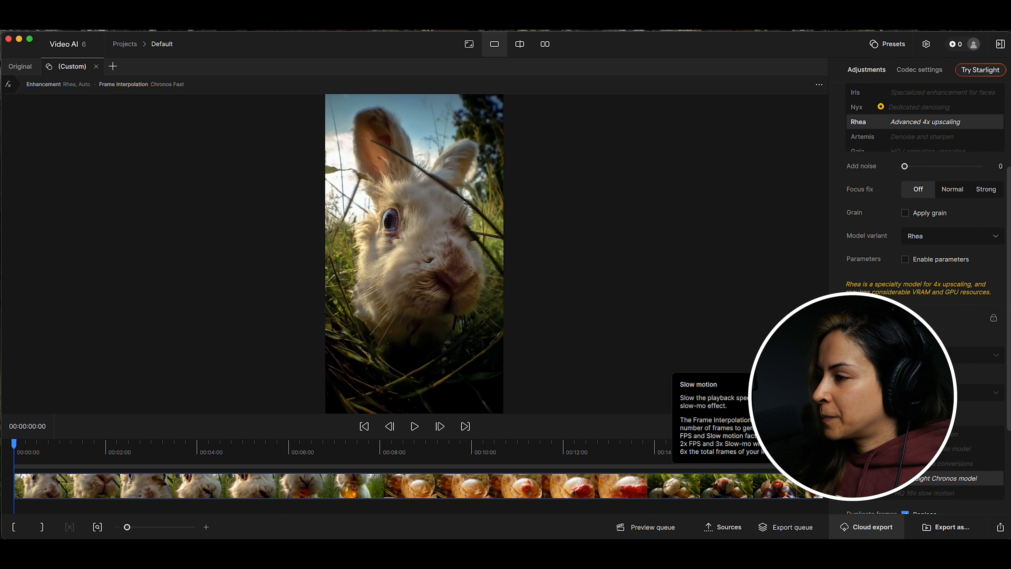
pyautogui.scroll(-1, 924, 398)
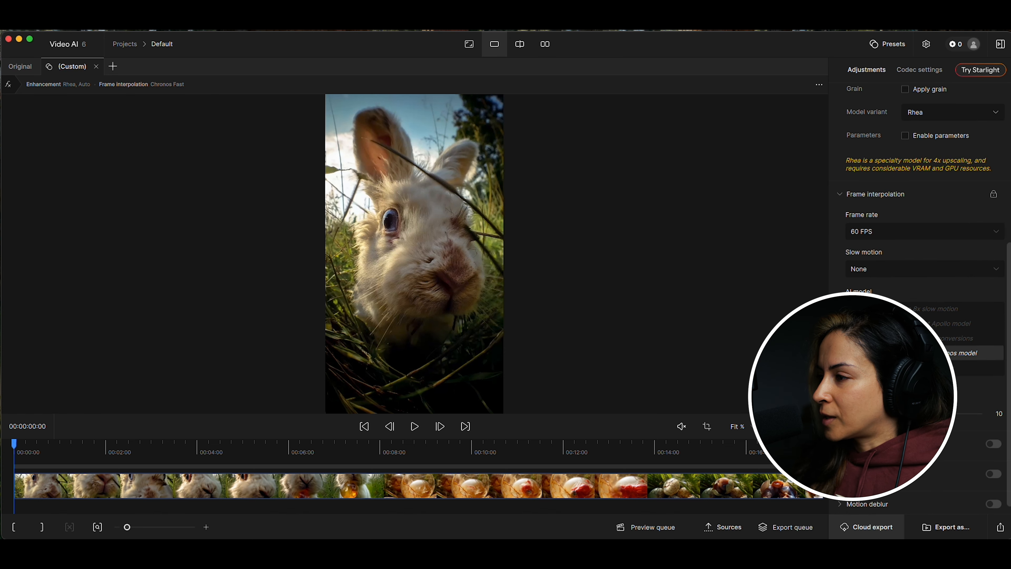
pyautogui.scroll(4, 924, 398)
pyautogui.scroll(6, 924, 398)
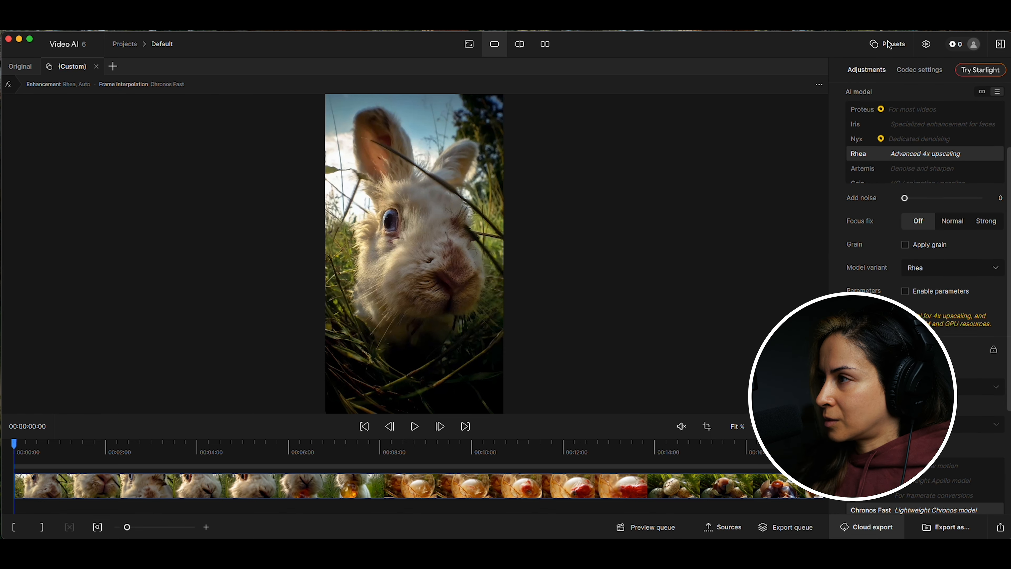
pyautogui.scroll(6, 880, 282)
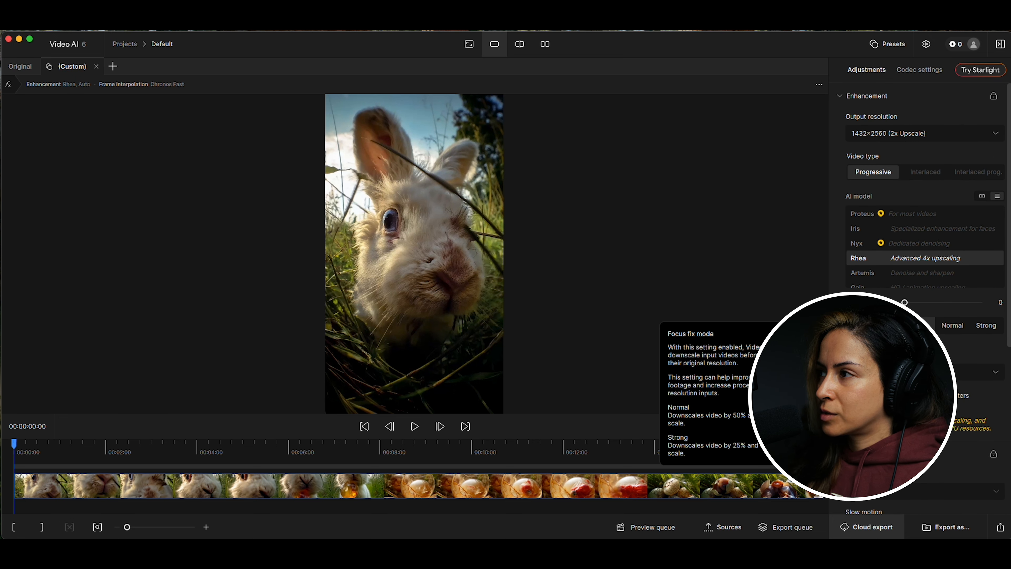